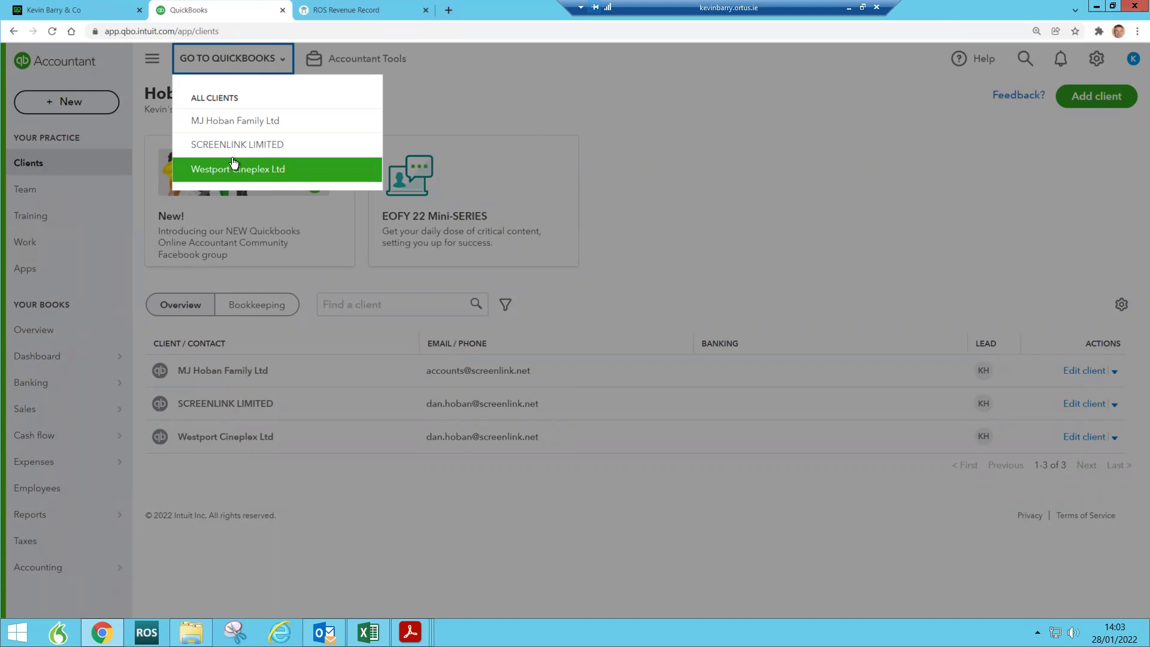
Step: Dismiss the client company list, view the practice settings menu, then go to the Dashboard
click(747, 135)
click(1095, 59)
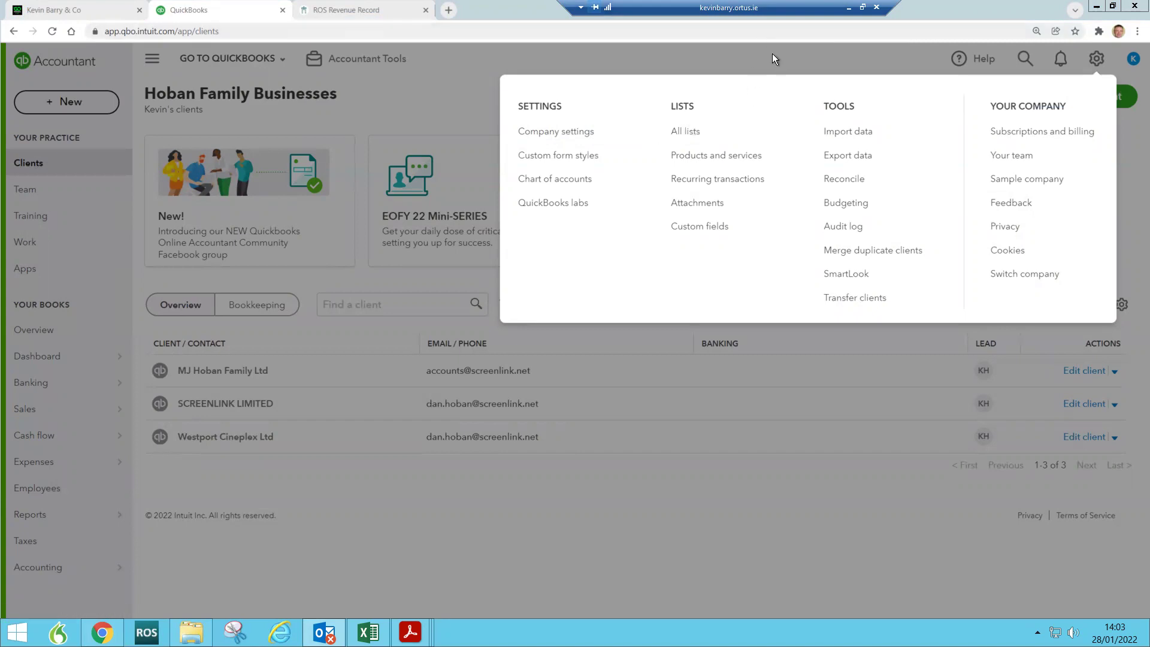
click(38, 356)
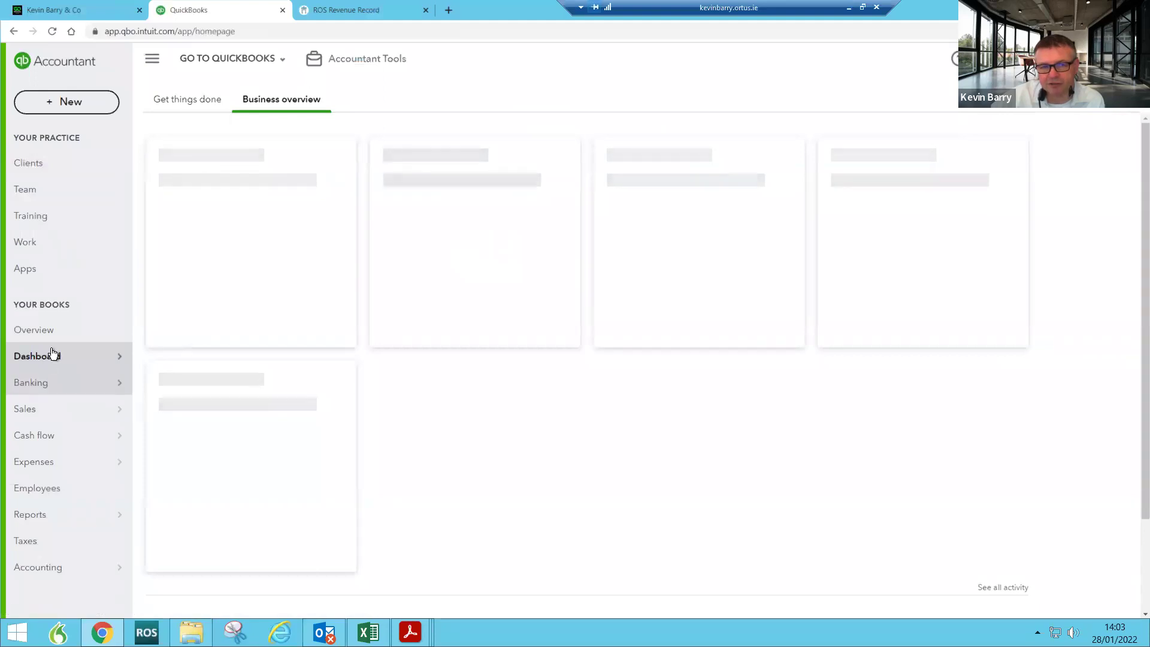
Step: Switch into SCREENLINK LIMITED's books and view its four bank account balances on the homepage
click(279, 59)
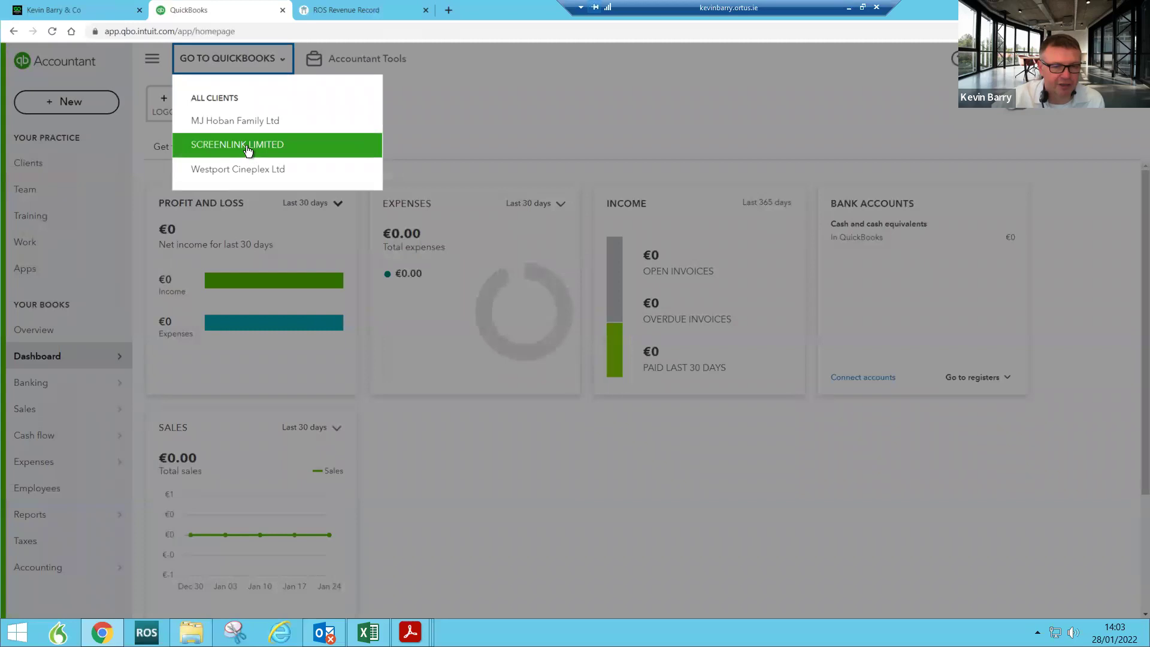
click(246, 151)
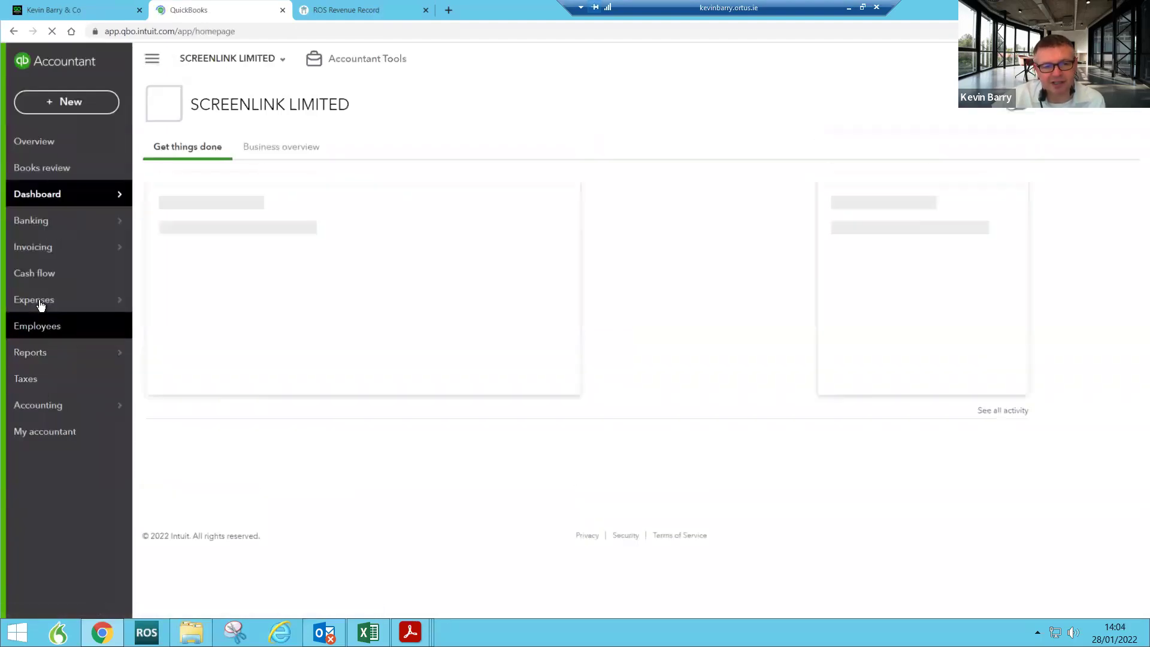
mouse_move(40, 305)
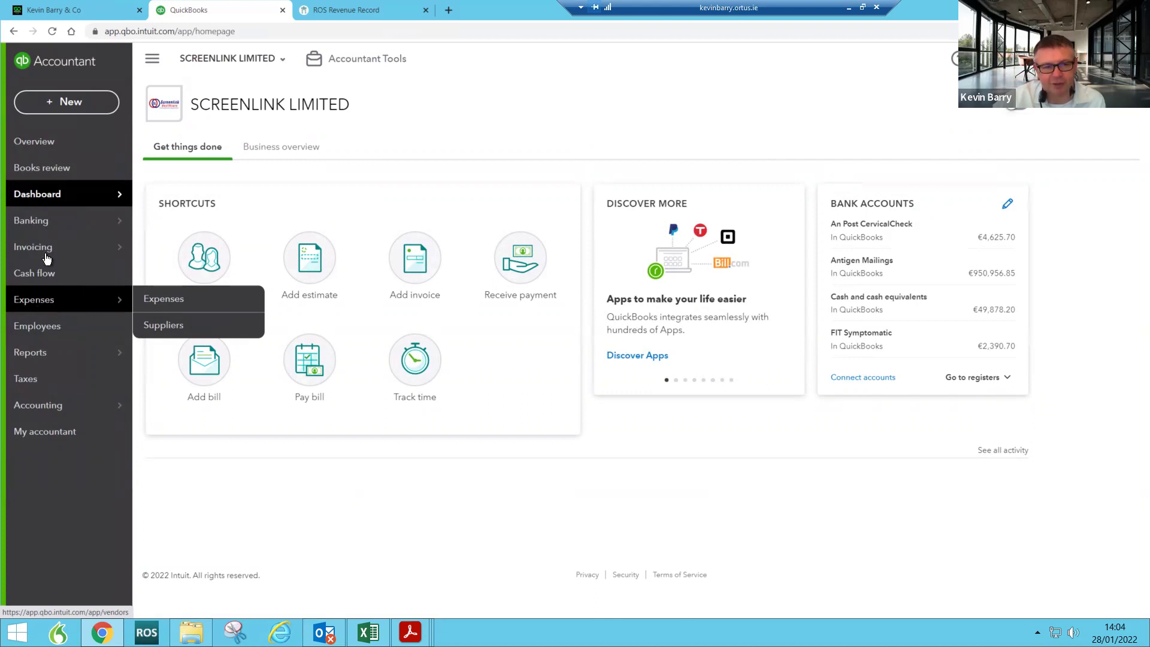
mouse_move(47, 221)
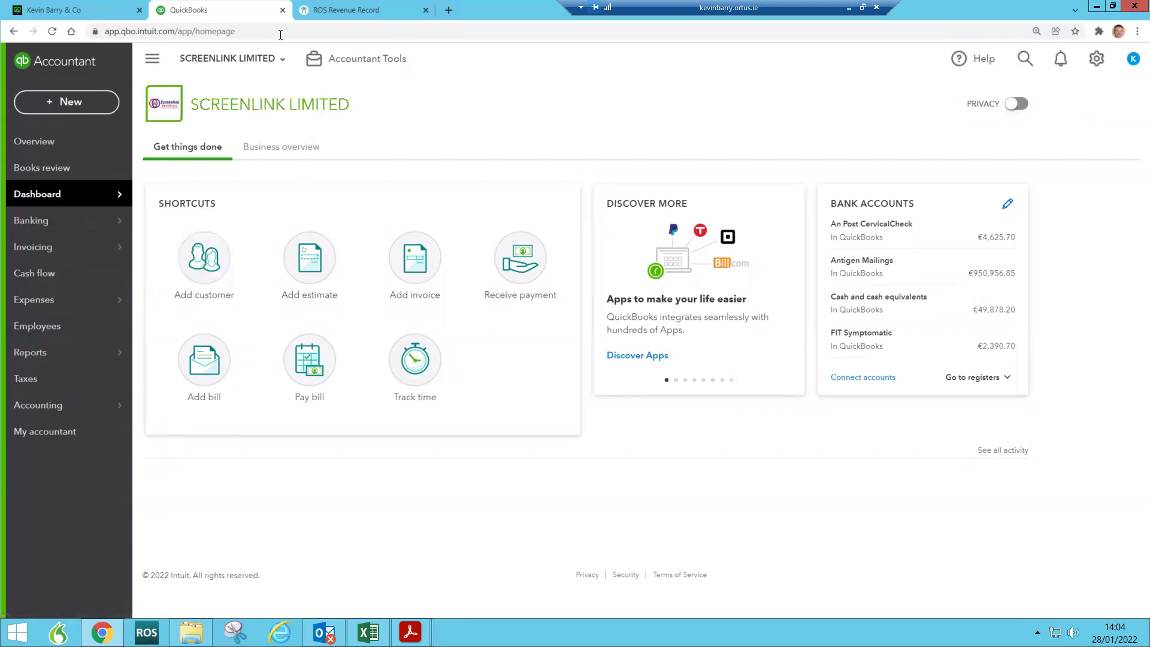
click(278, 59)
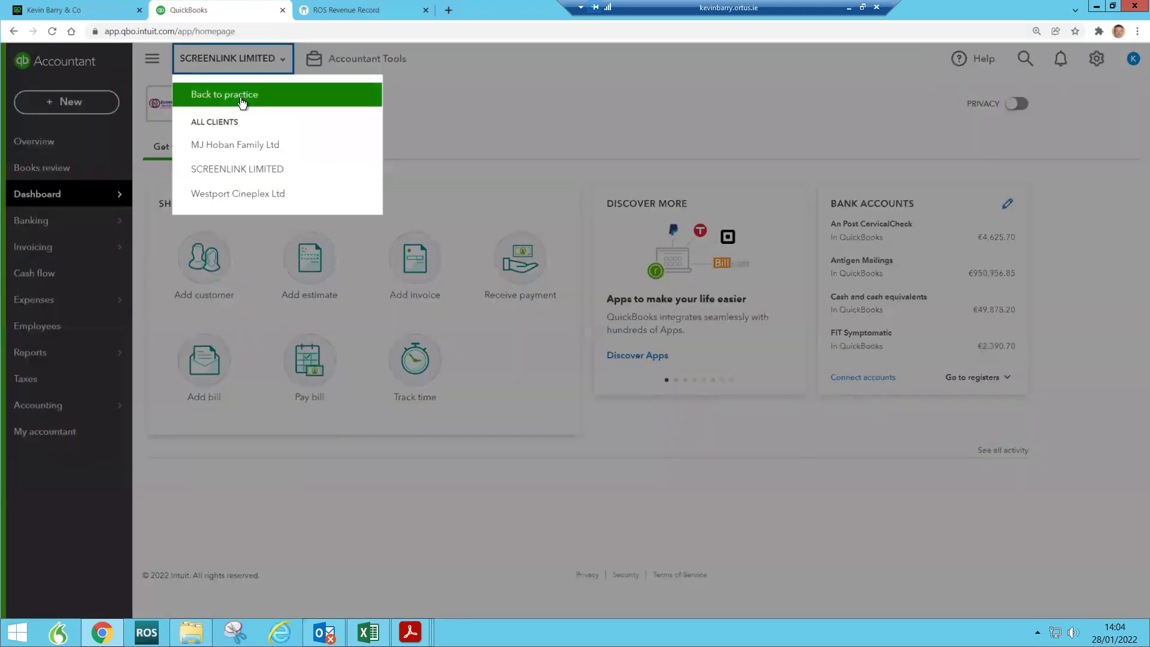
Step: Go back to the practice, open Your team, and edit the invited Managing Director's record
click(217, 95)
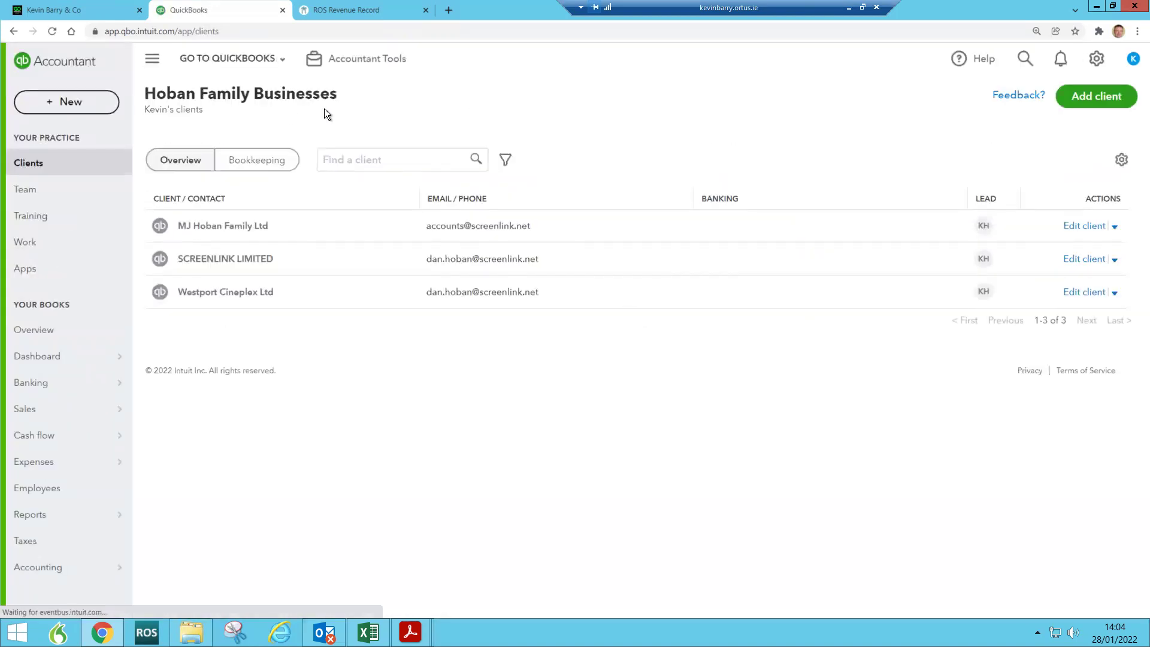
click(1095, 59)
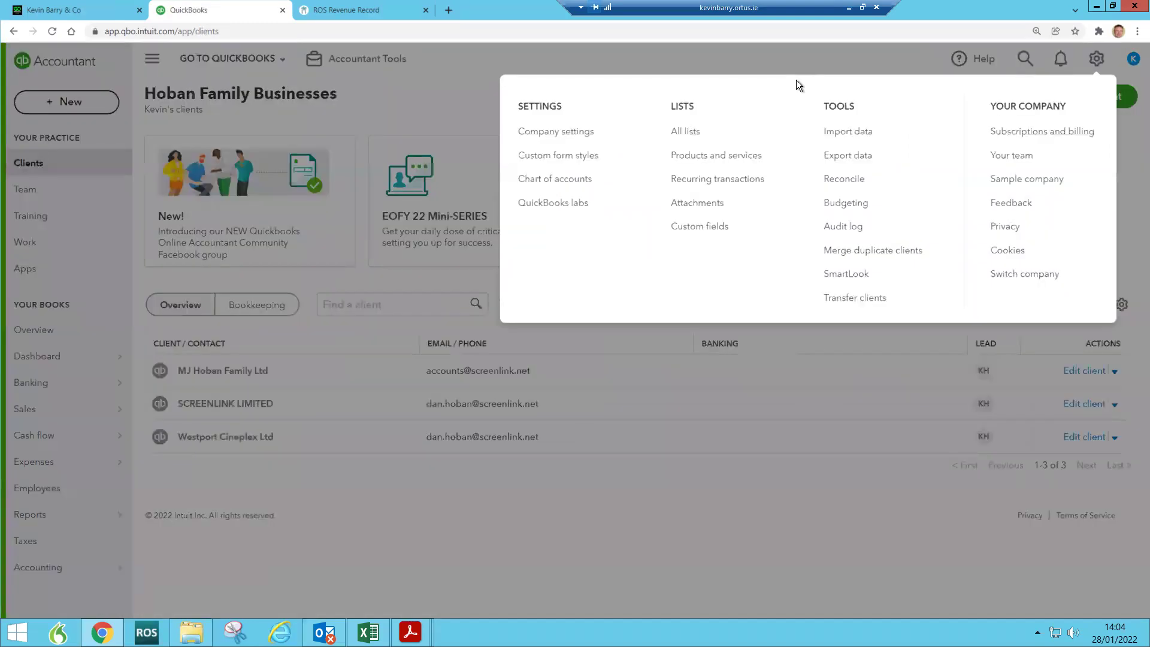
click(1013, 155)
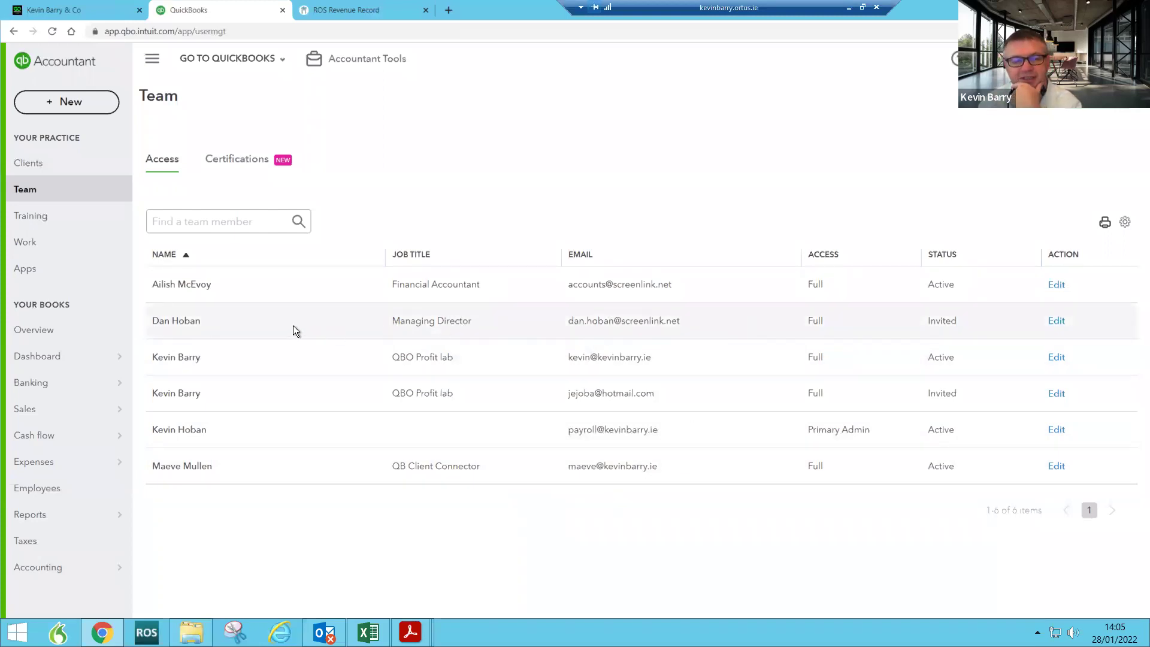
click(1056, 322)
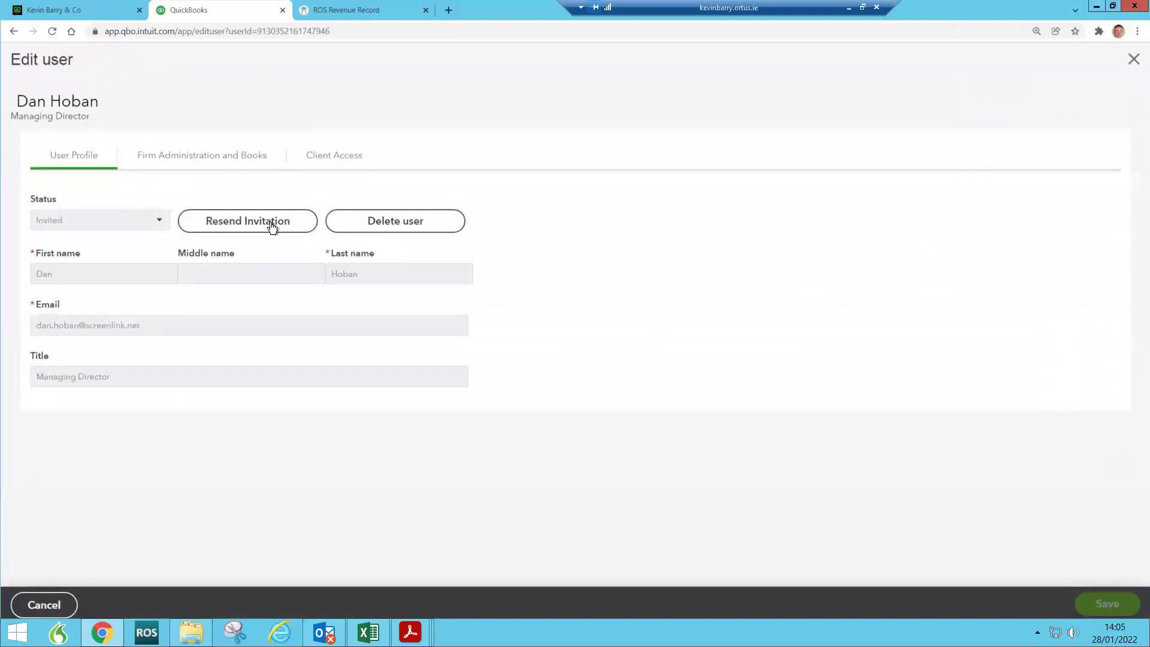
Step: Resend the Managing Director's invitation, review their Client Access, and close the editor unsaved
click(271, 225)
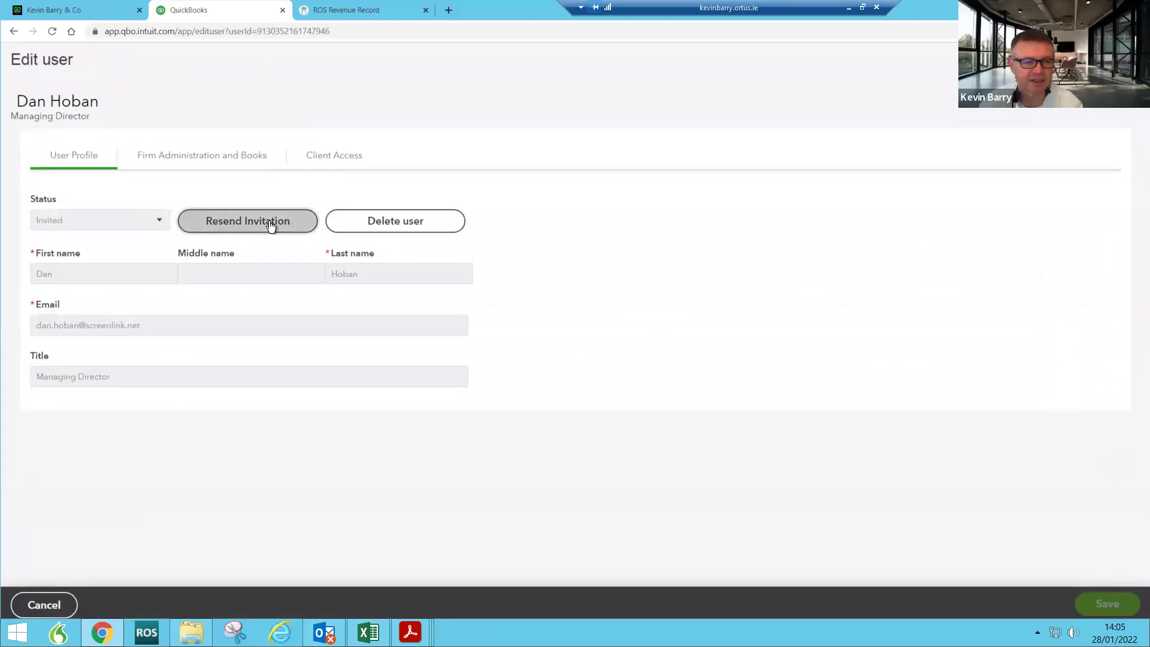
click(271, 226)
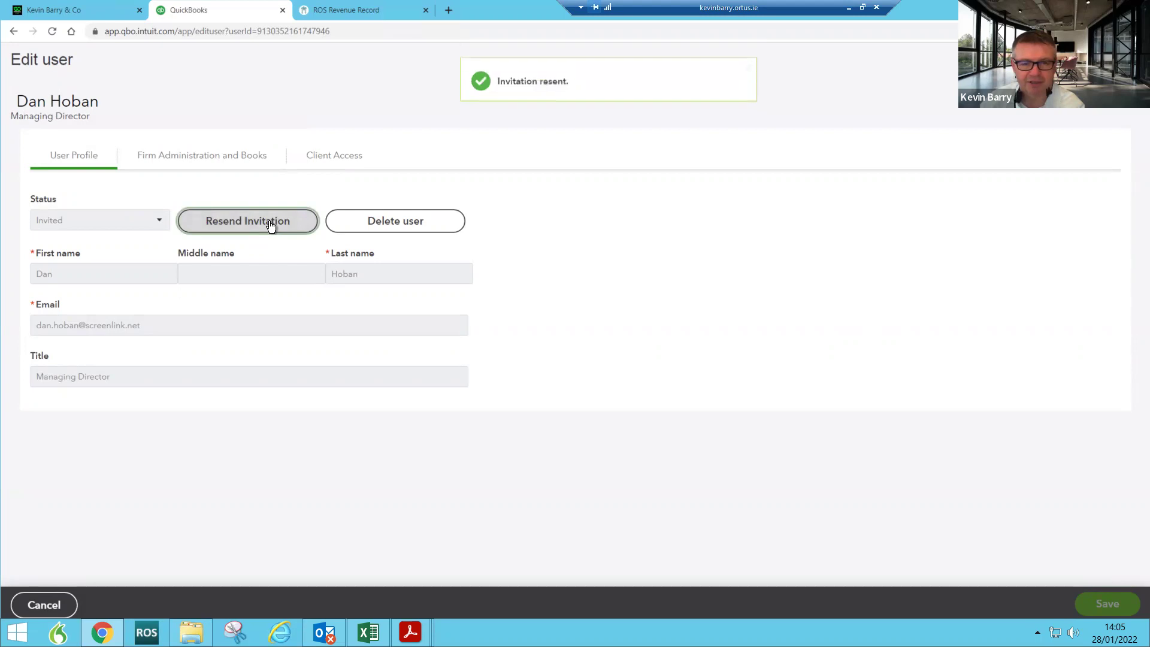
click(329, 158)
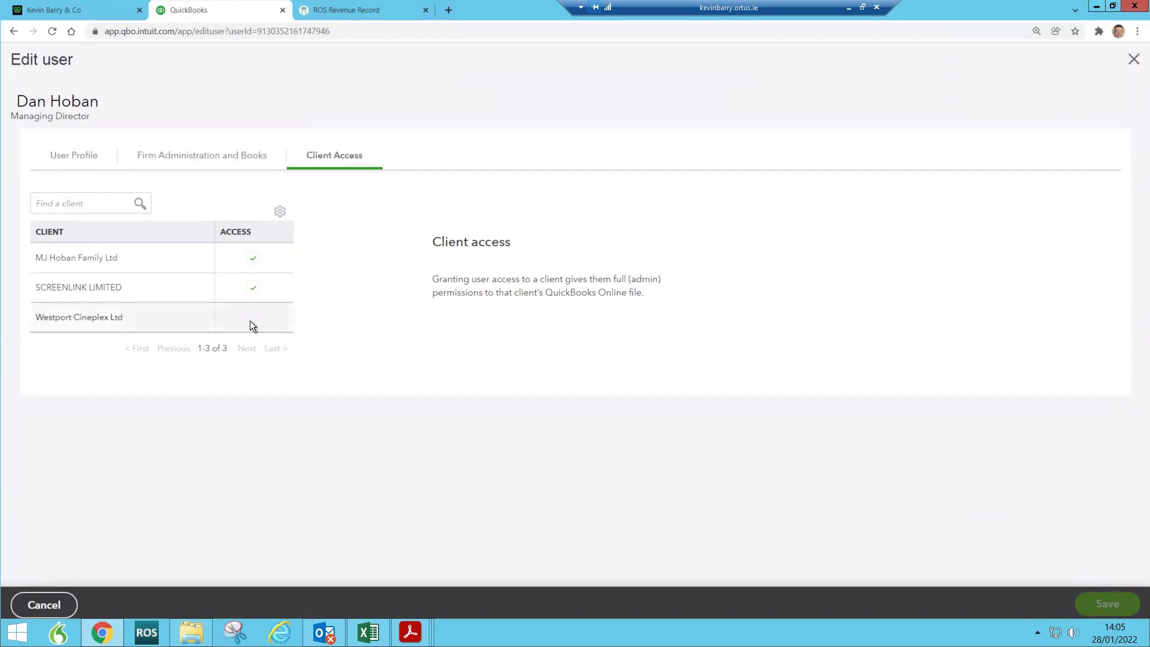
click(93, 204)
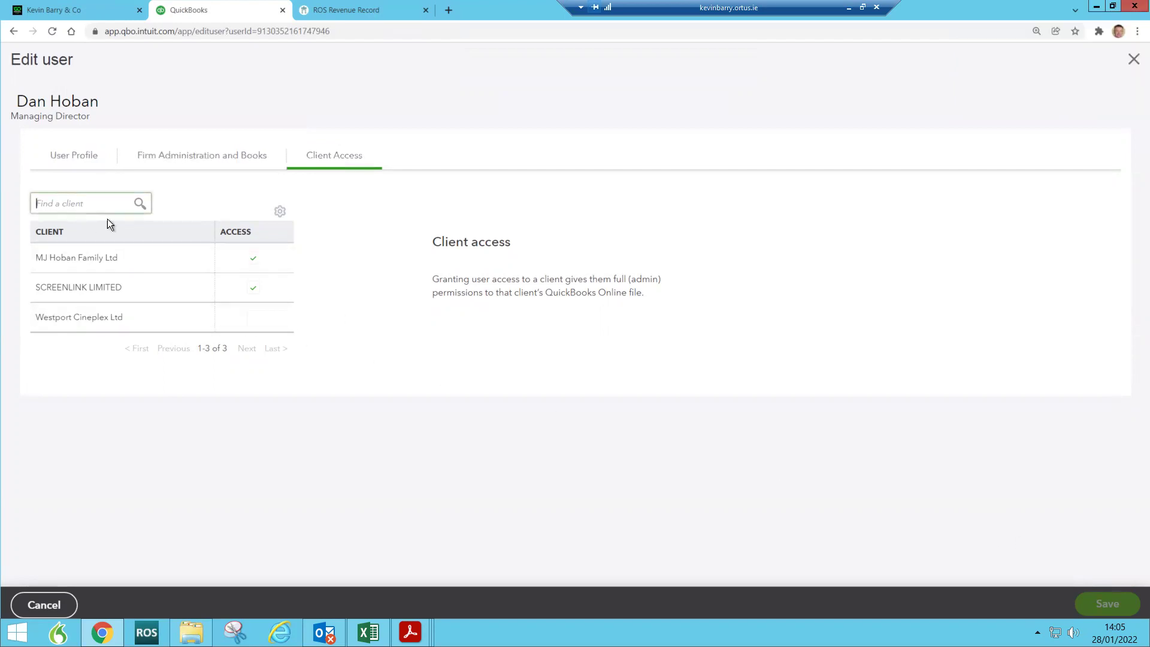
click(74, 156)
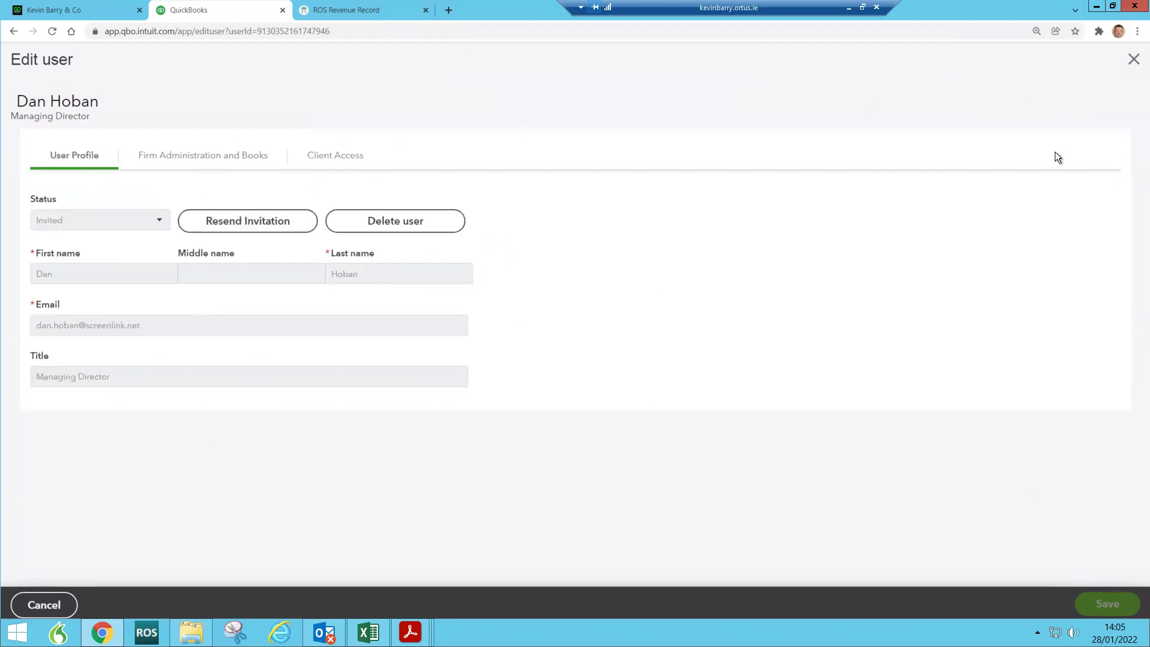
click(1134, 59)
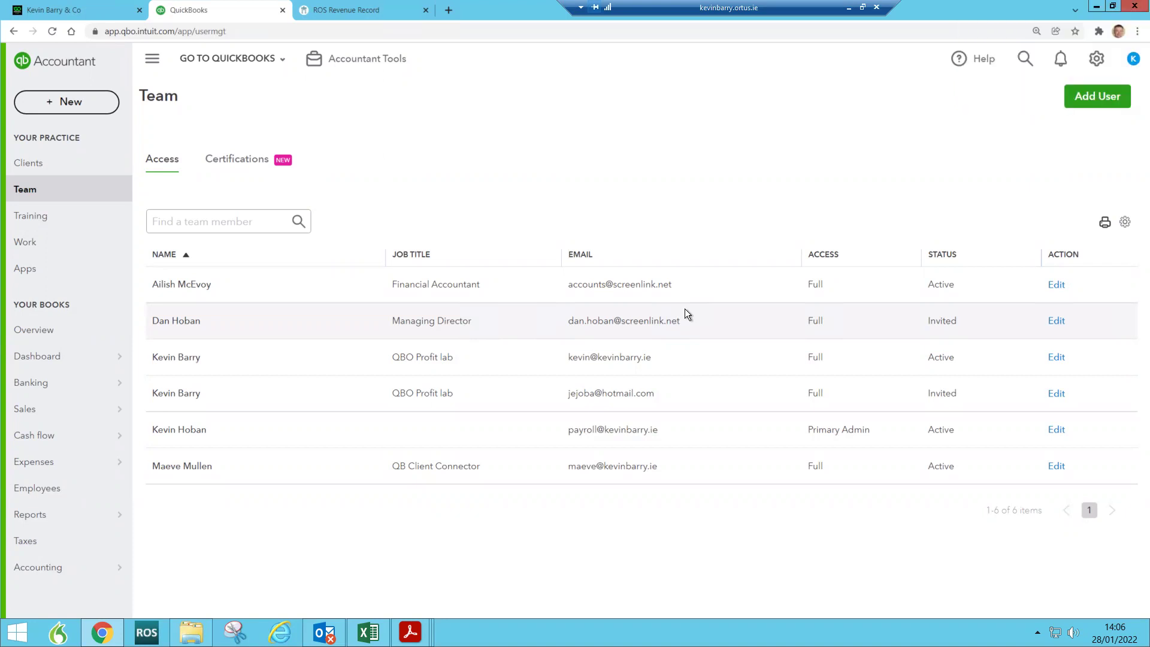
Step: Switch into SCREENLINK LIMITED, look at Manage users, then return to its Dashboard
click(278, 59)
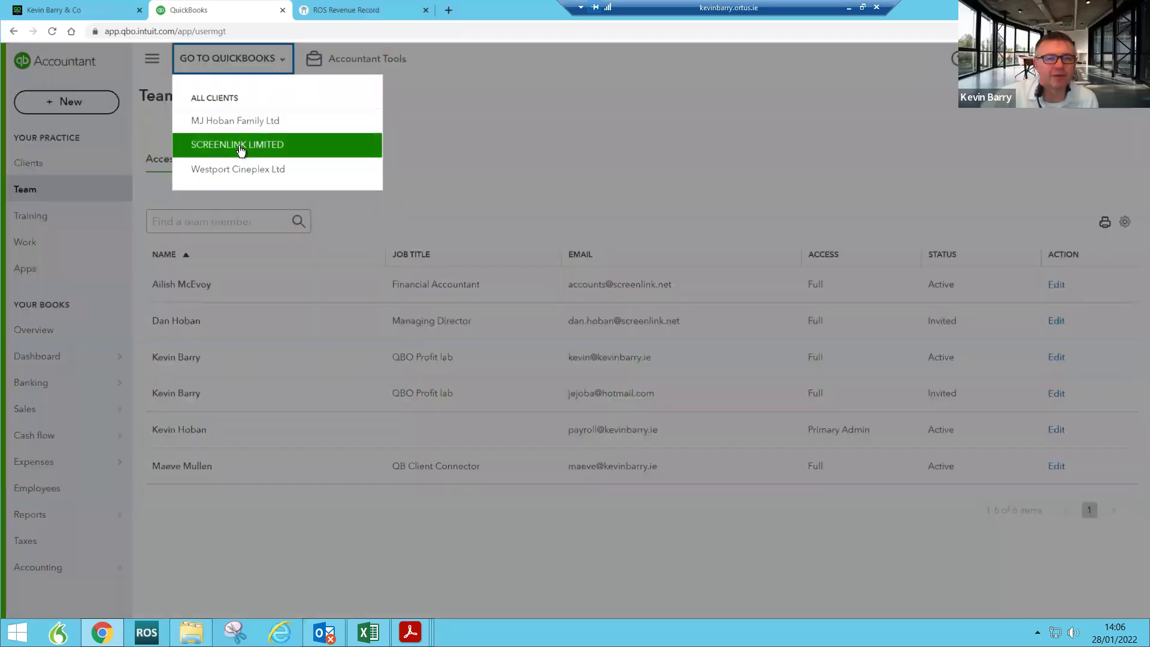
click(239, 146)
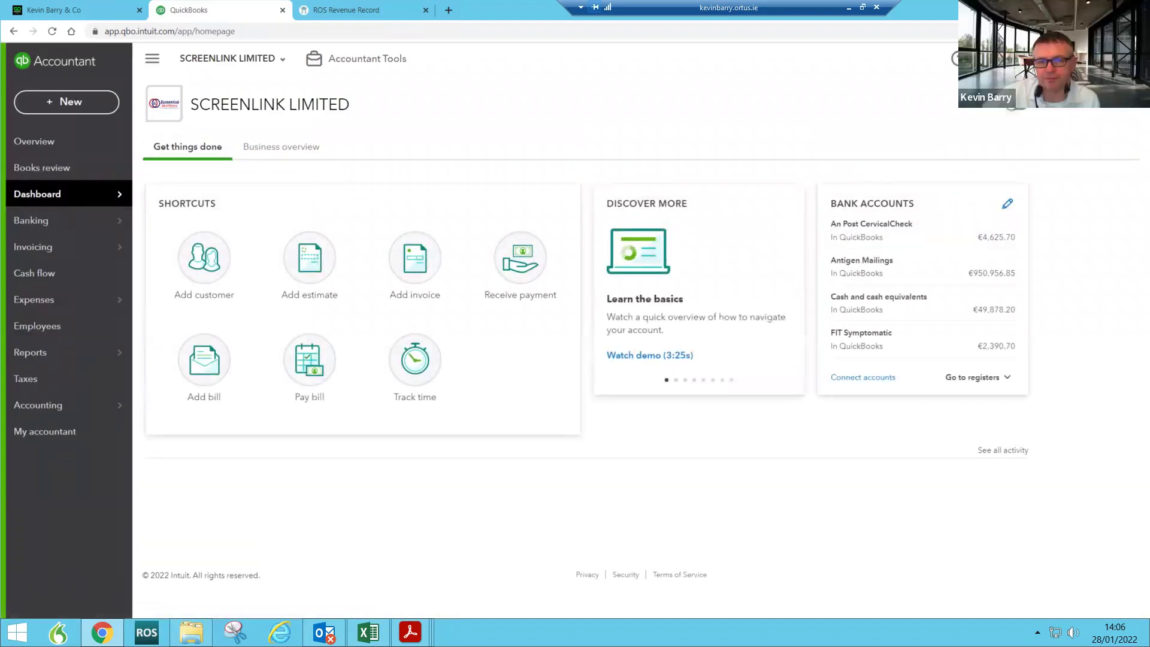
click(1072, 58)
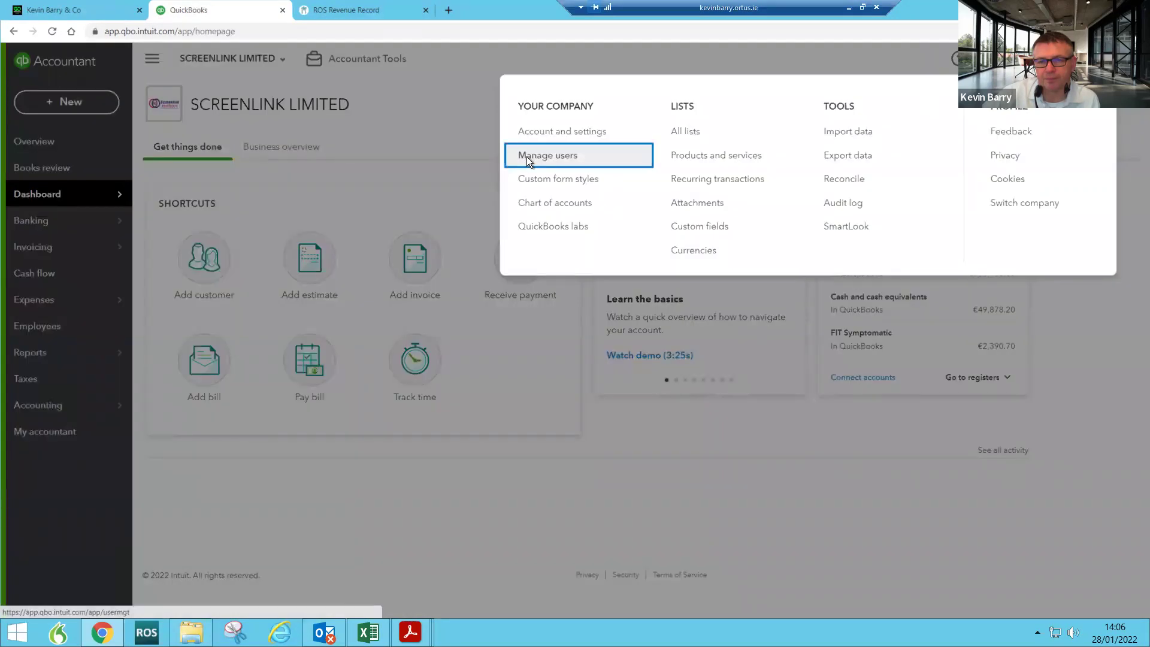
click(527, 157)
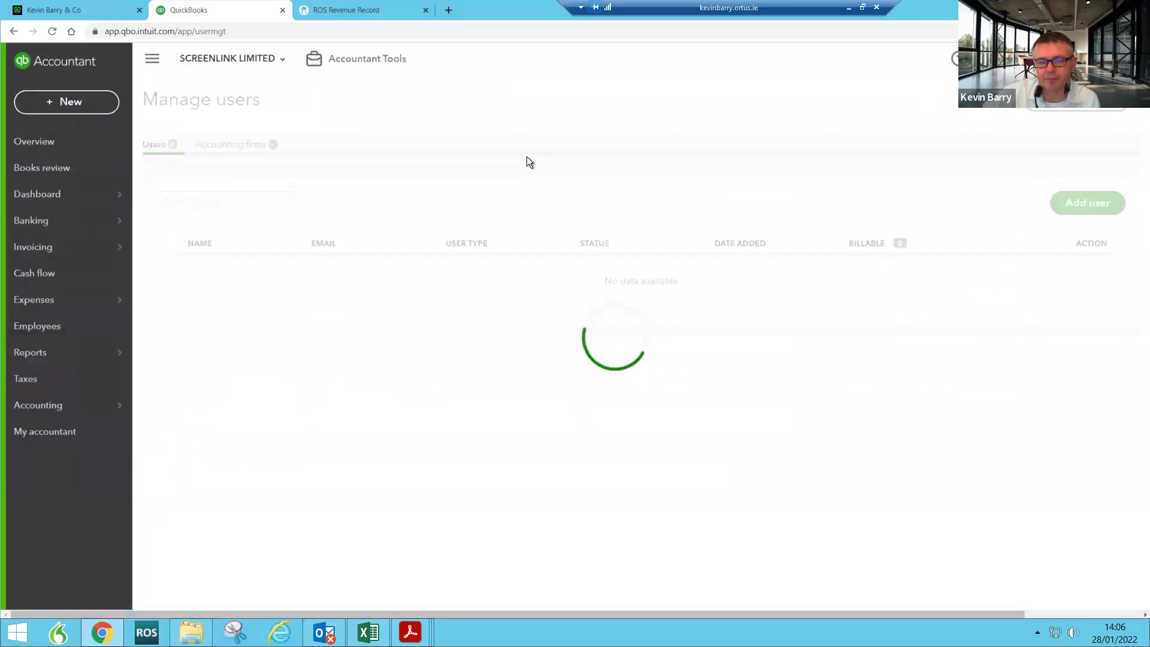
click(45, 193)
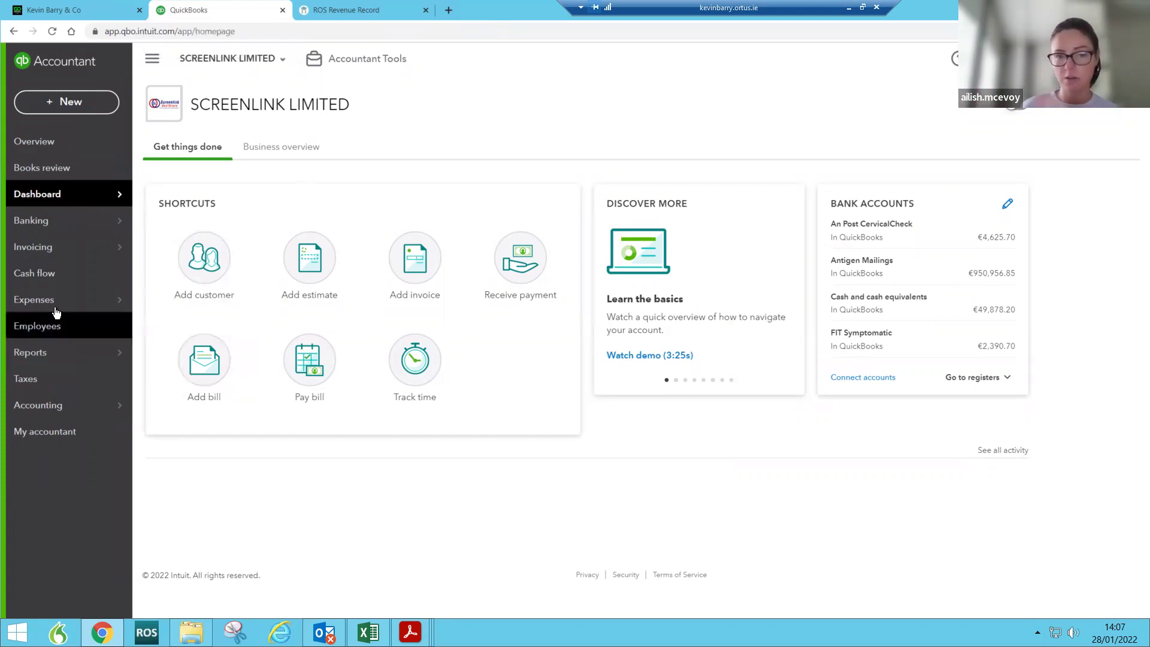
Step: Open the Customers list under Invoicing and select Antrim Area Laboratory
mouse_move(45, 203)
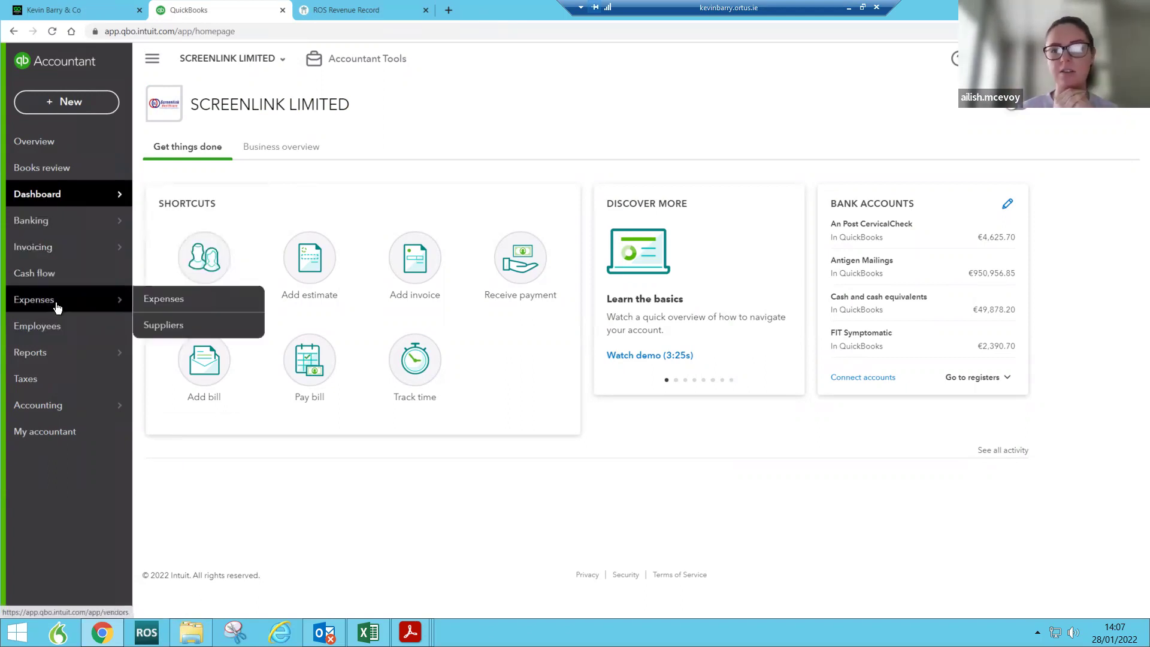
mouse_move(63, 251)
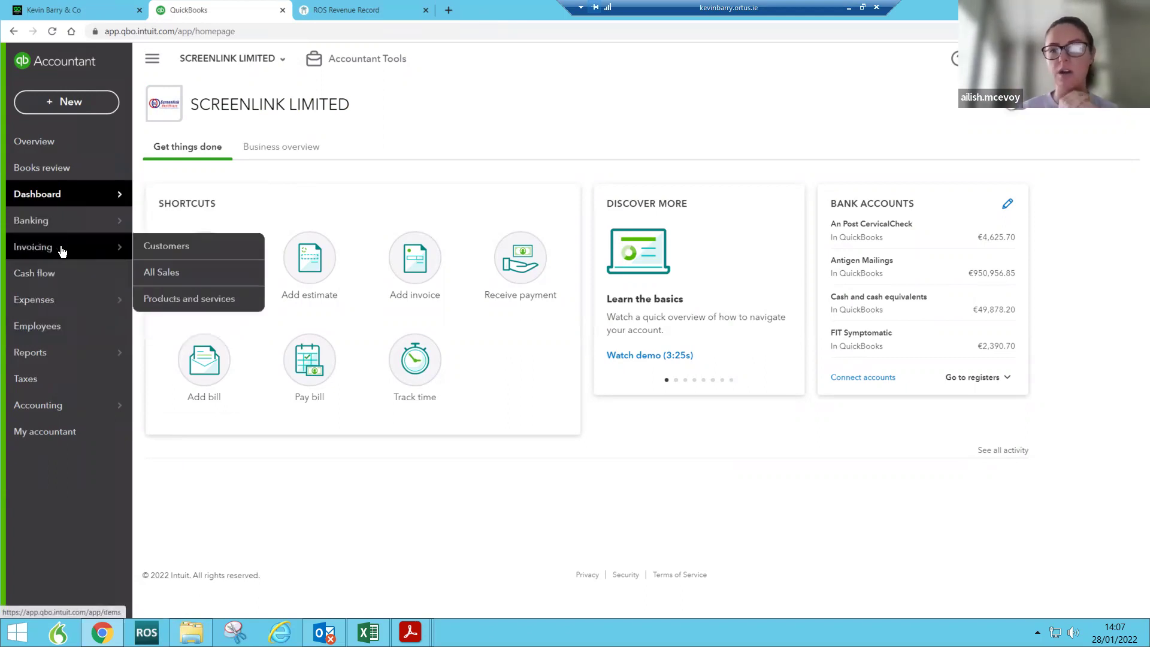
click(166, 247)
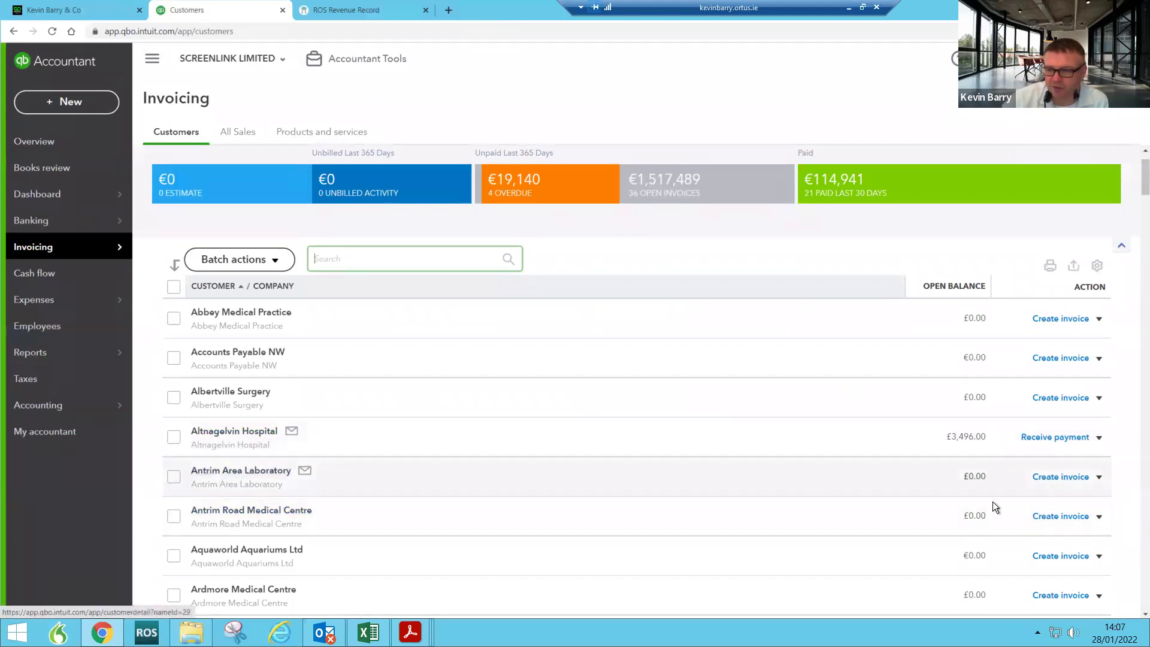
click(279, 472)
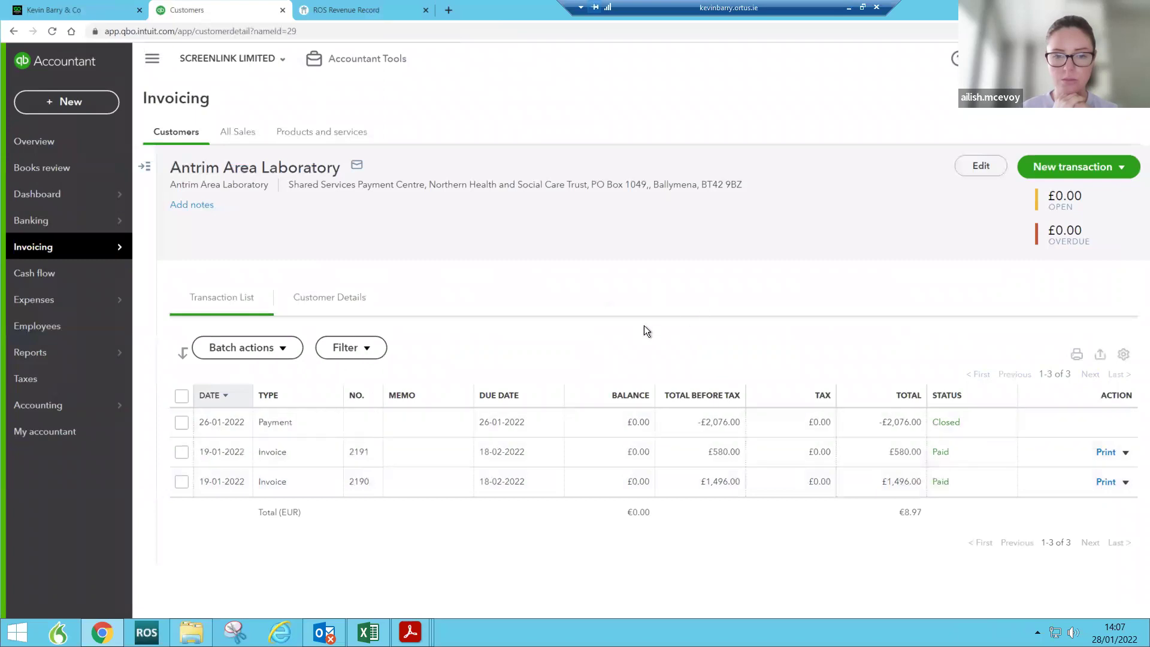
Step: Review Antrim Area Laboratory's Address, Payment and billing, and Notes details without making changes
click(346, 299)
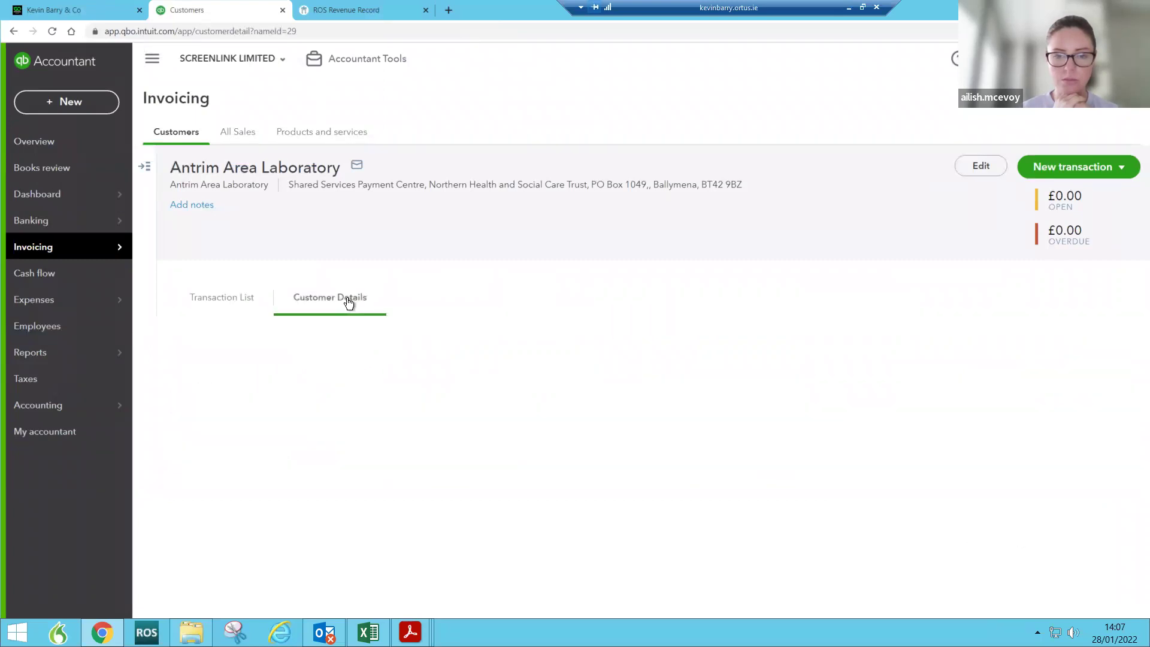
click(971, 167)
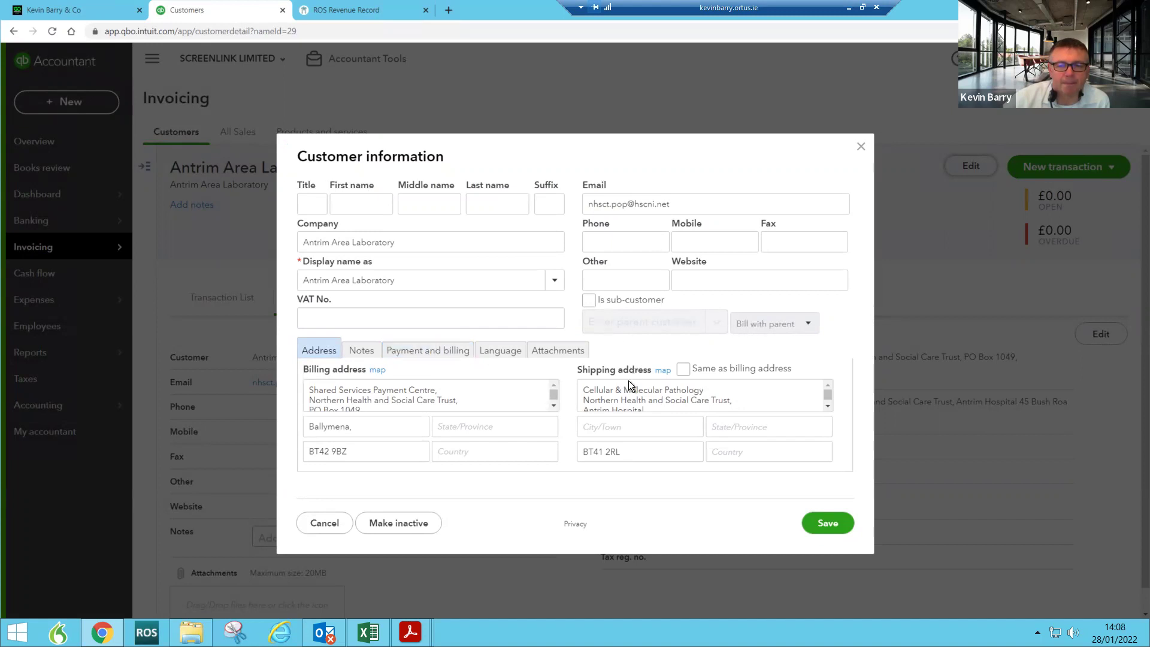
click(437, 354)
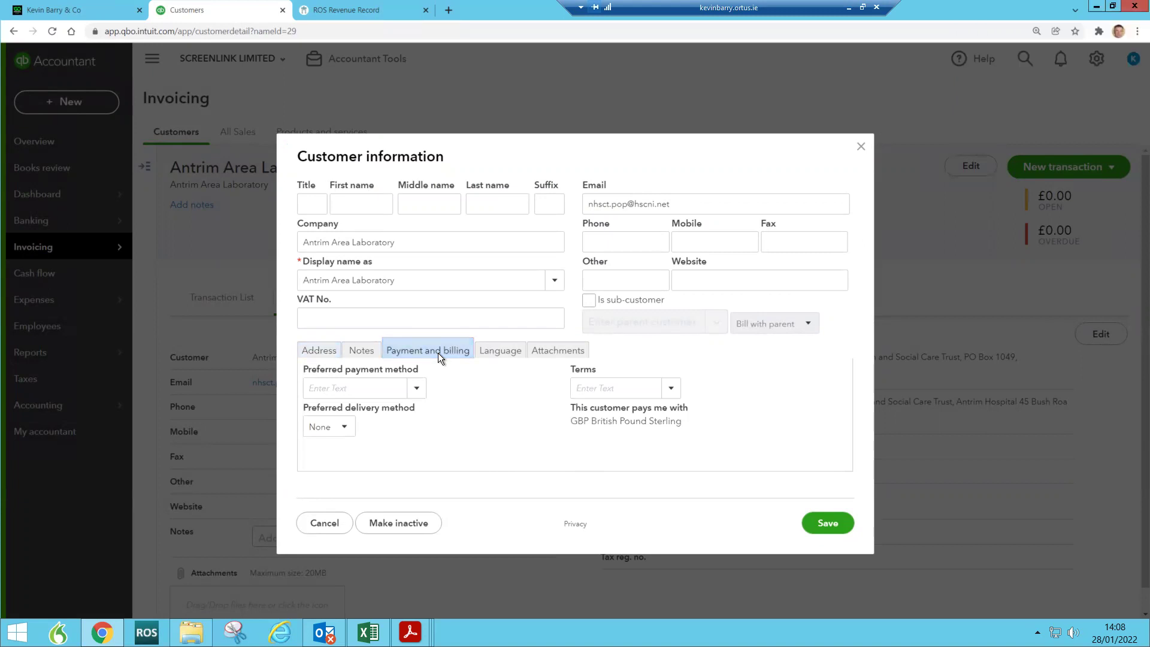
click(365, 352)
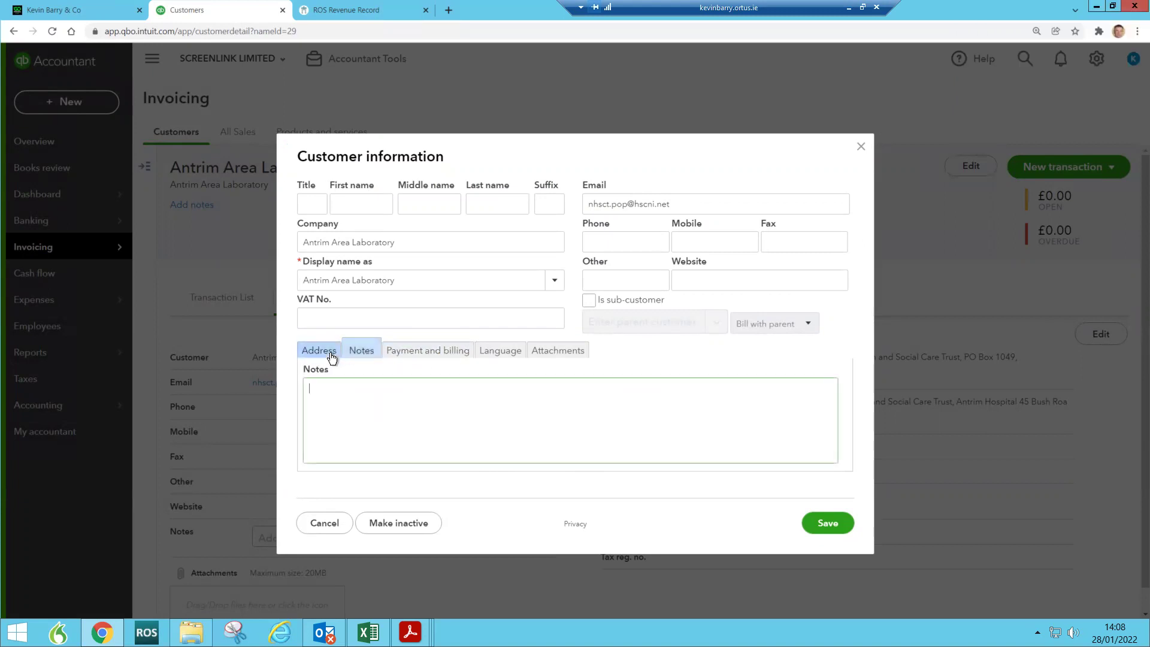
click(328, 355)
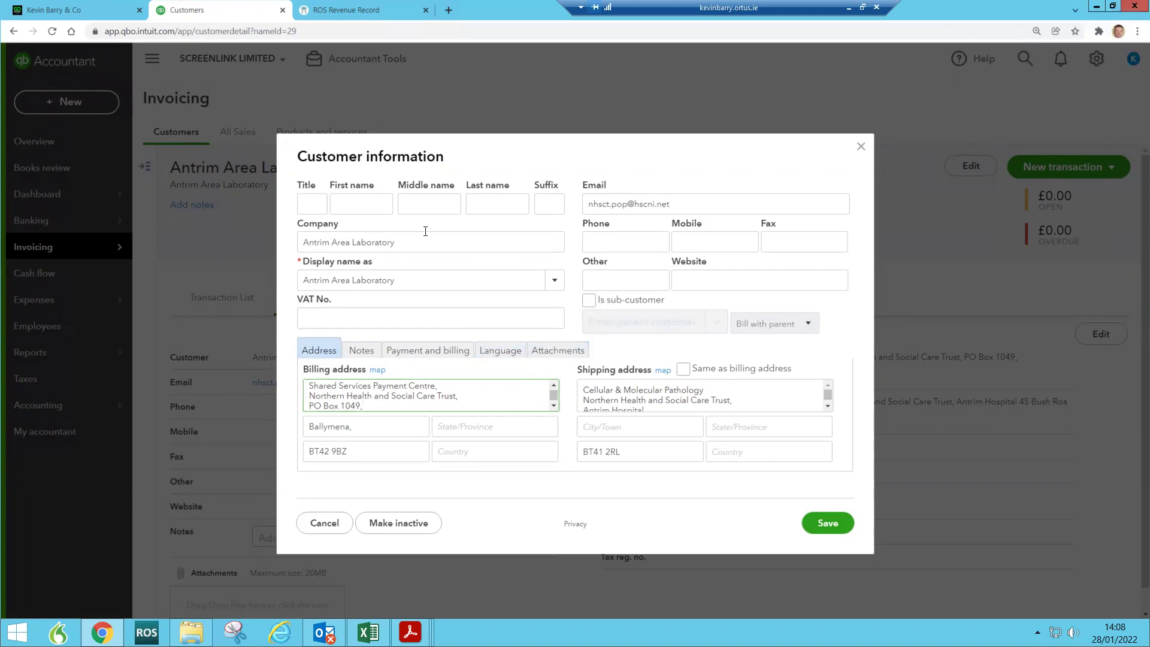
click(862, 147)
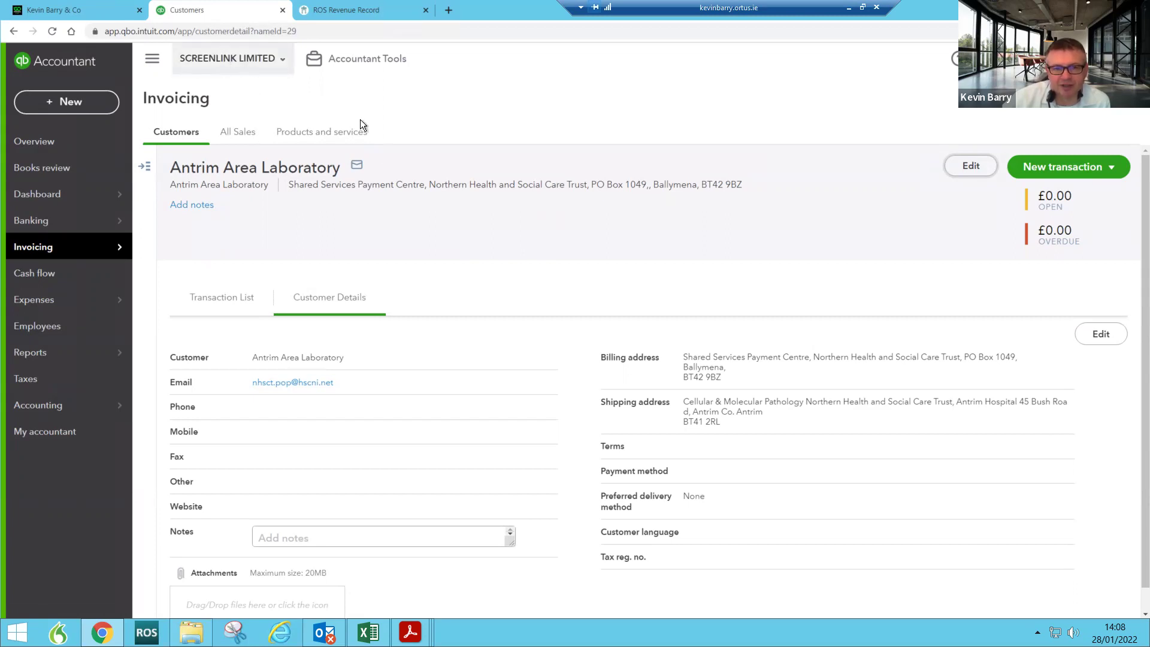
Step: Check the customer's VAT No. field, view the Transaction List, then reopen the customer editor
scroll(369, 388, down, 1)
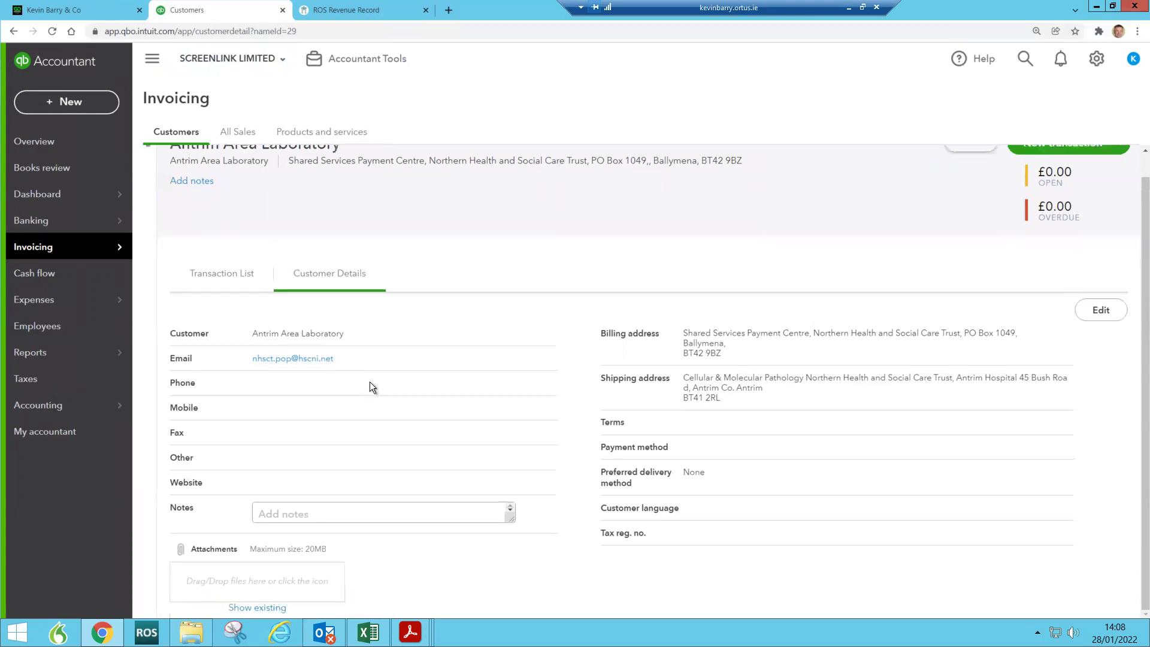
scroll(371, 387, up, 1)
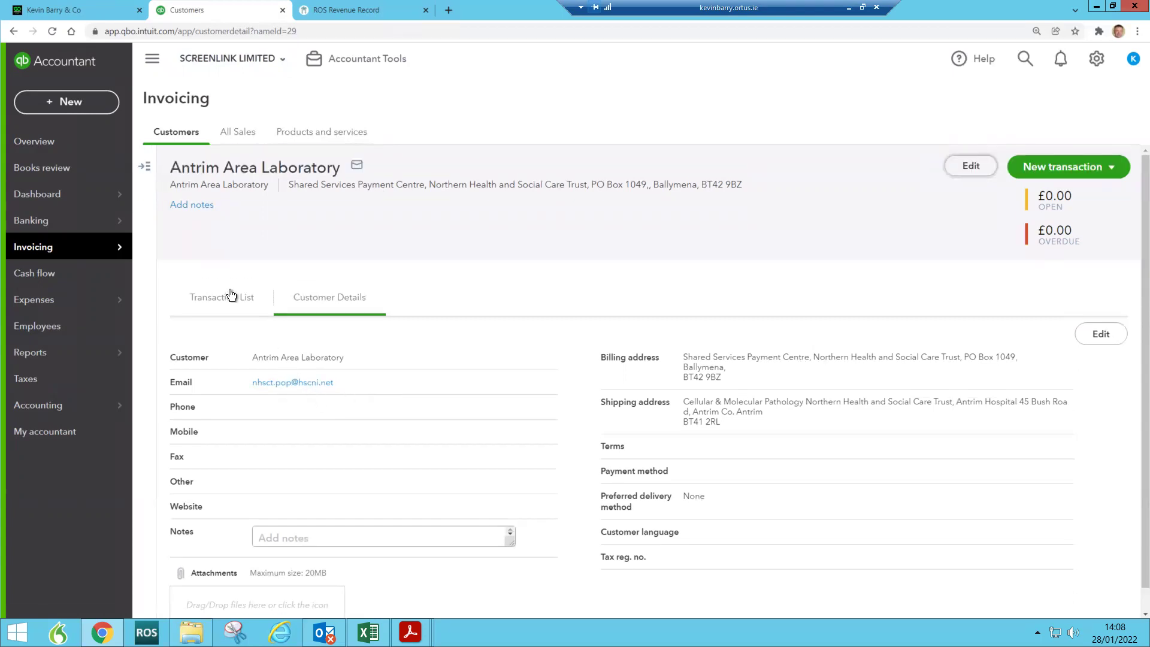
click(965, 167)
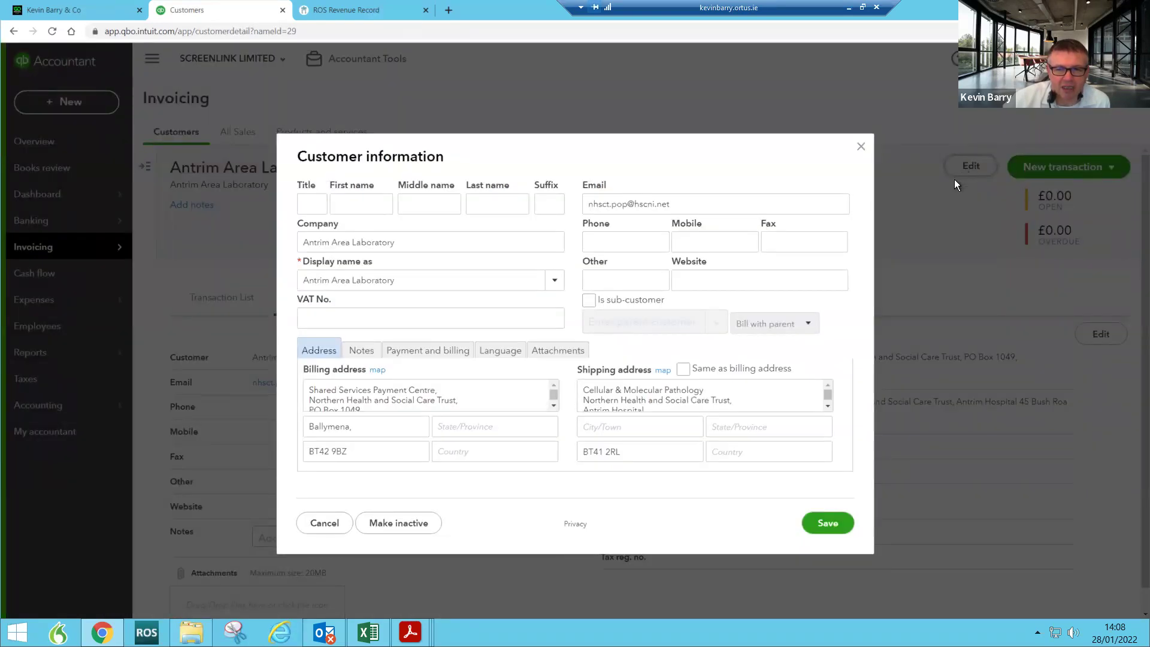
click(434, 319)
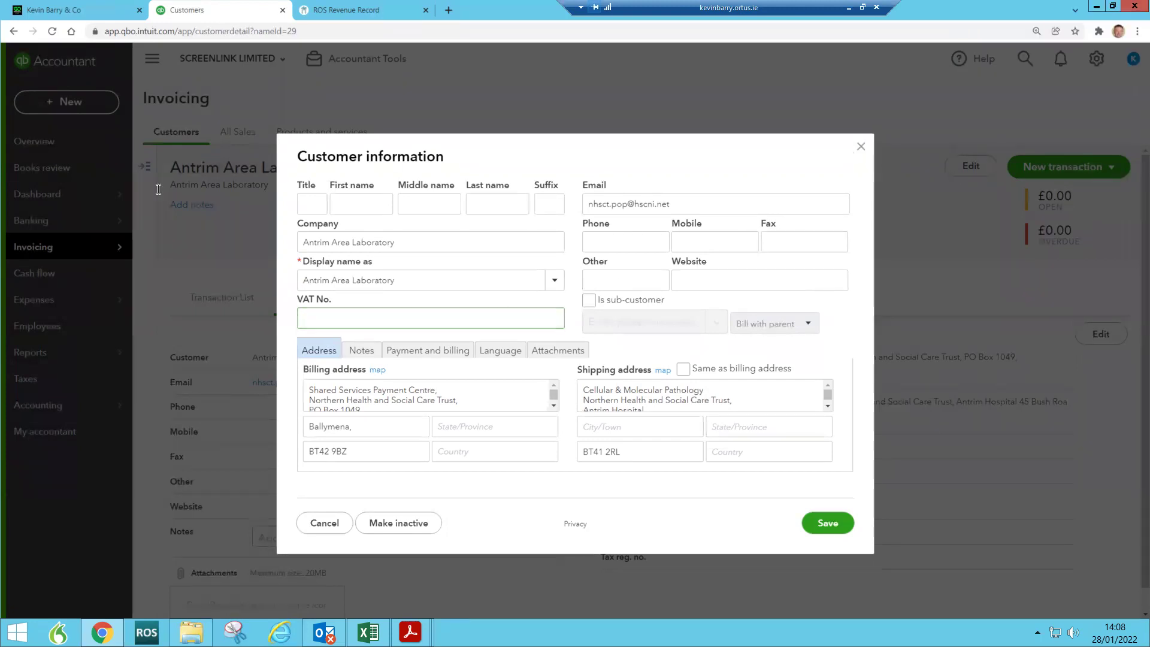
click(861, 149)
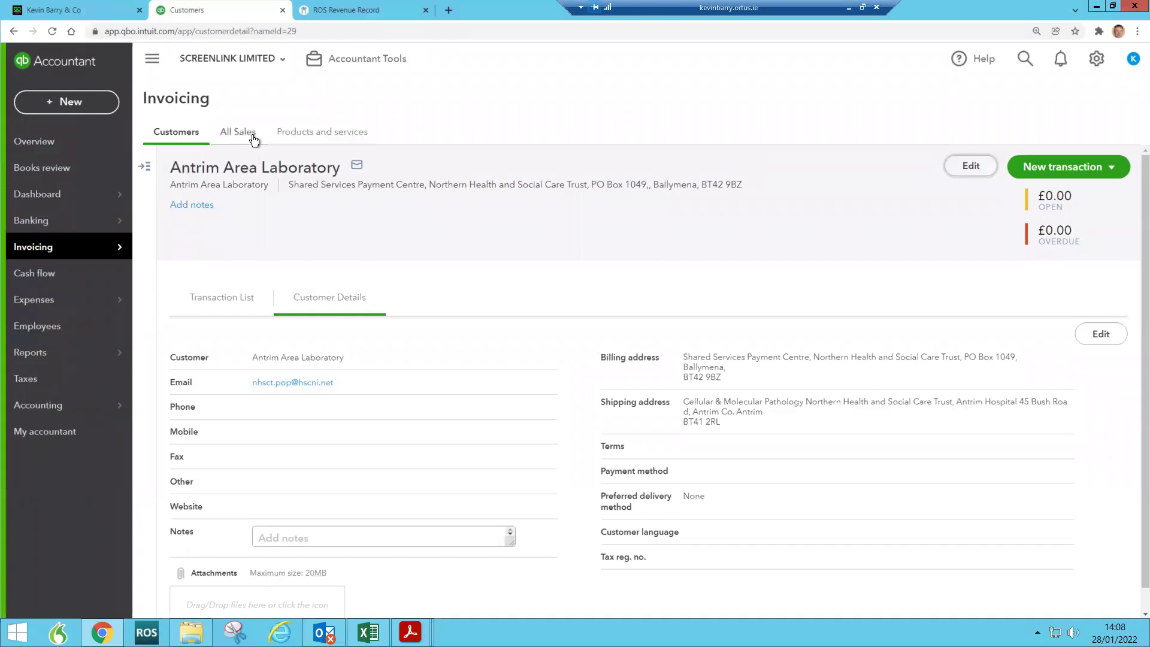
click(230, 303)
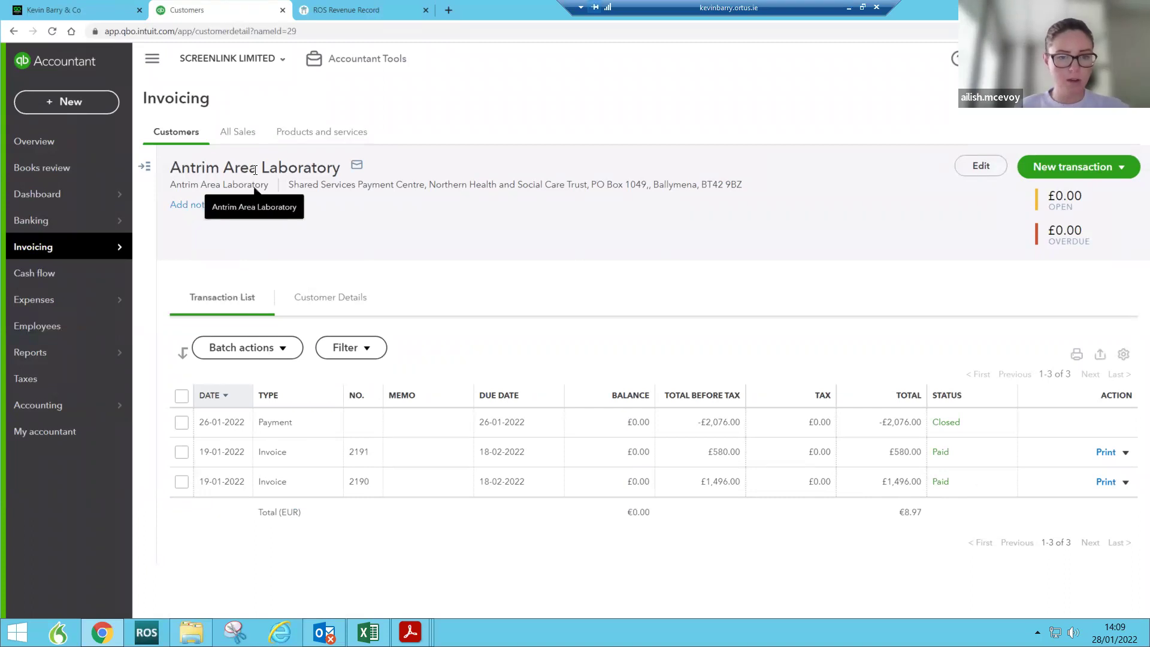
click(980, 167)
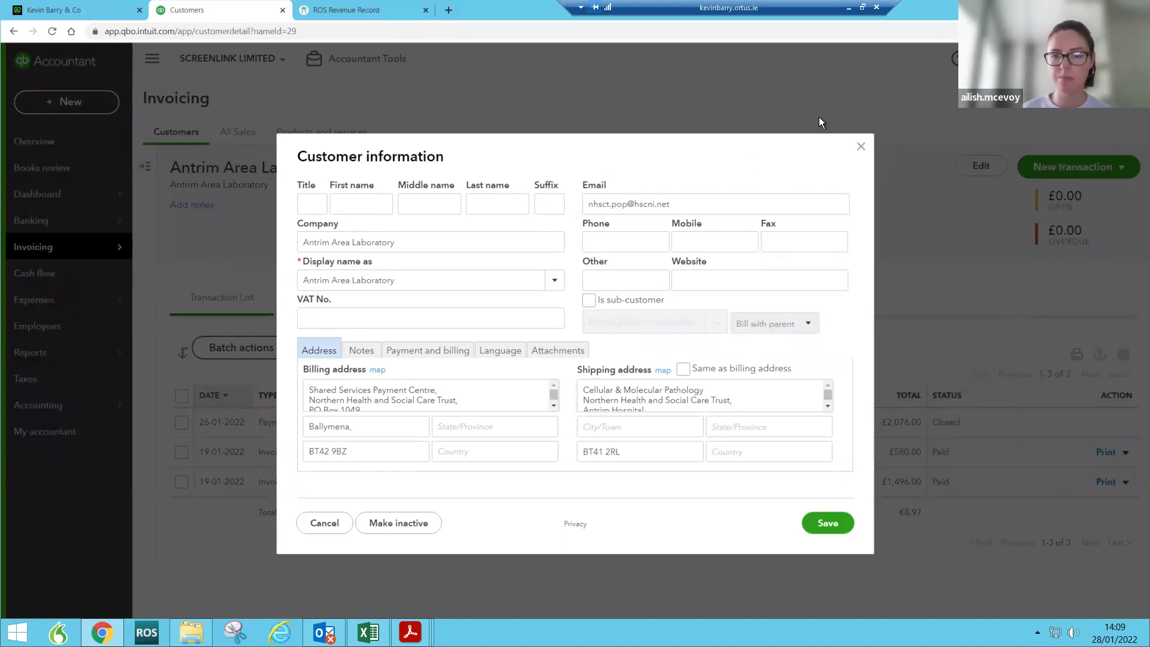
Step: Close the customer editor and open Custom form styles from the gear menu
click(861, 147)
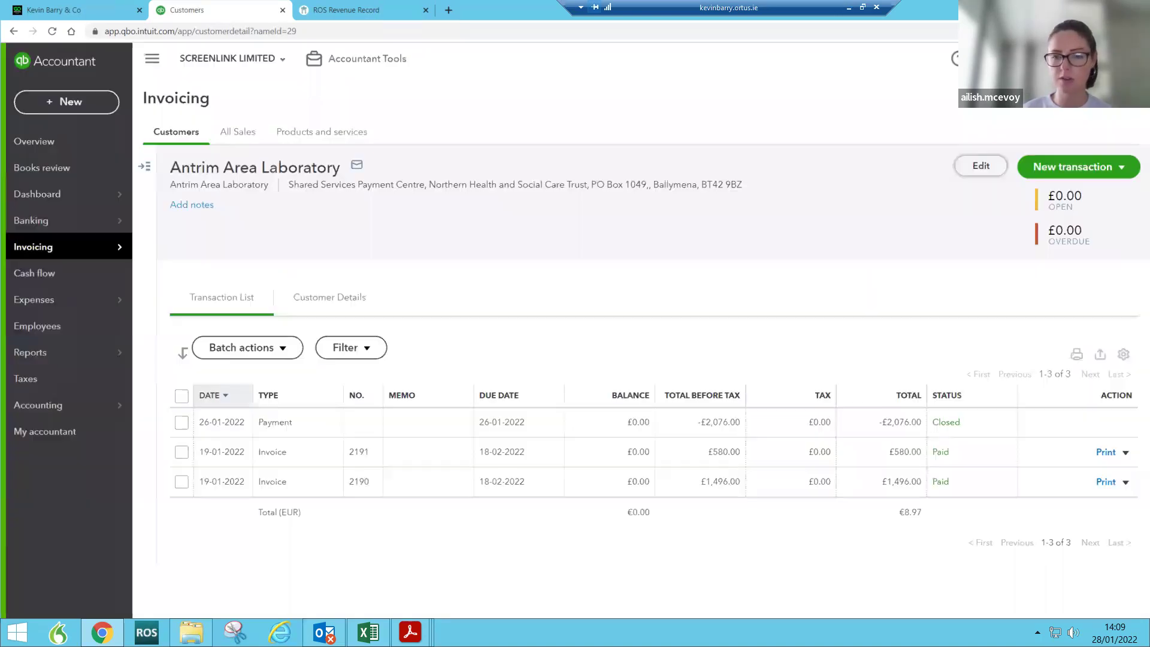
click(956, 58)
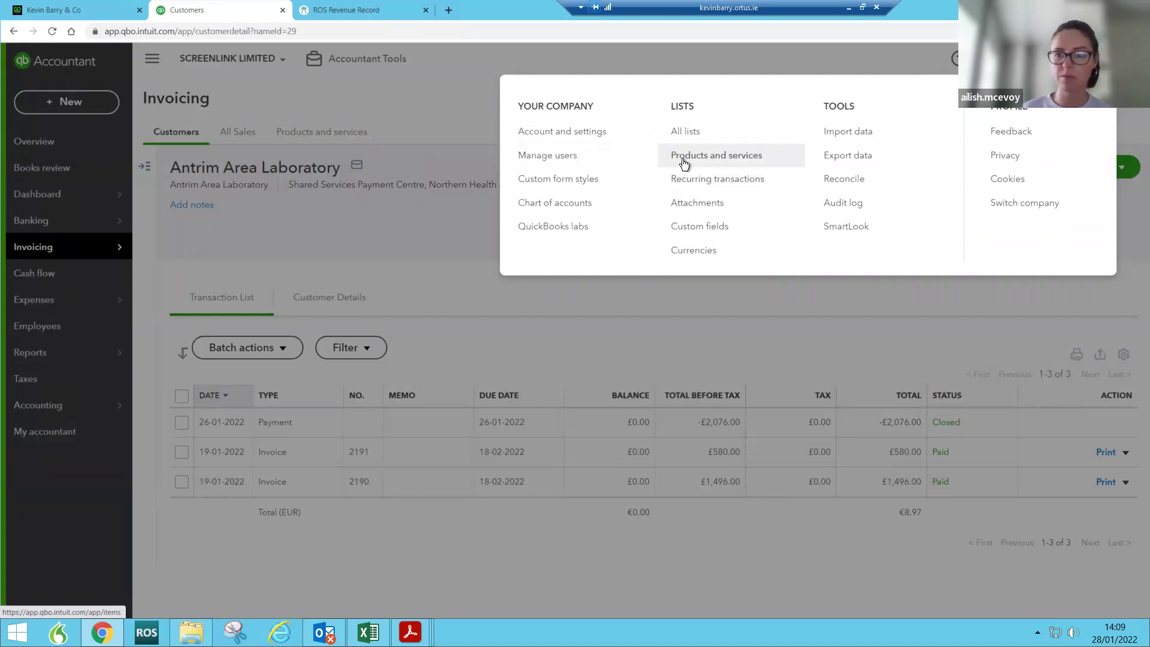
click(568, 180)
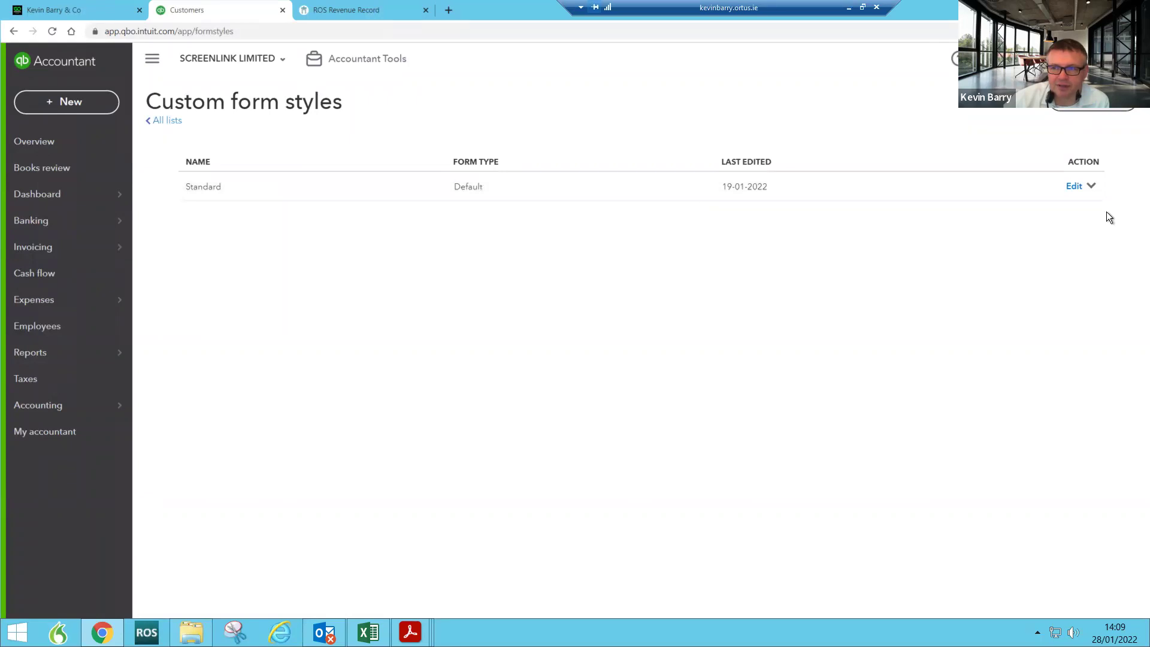
Step: Start editing the Standard invoice style and open its Content header settings
click(1074, 186)
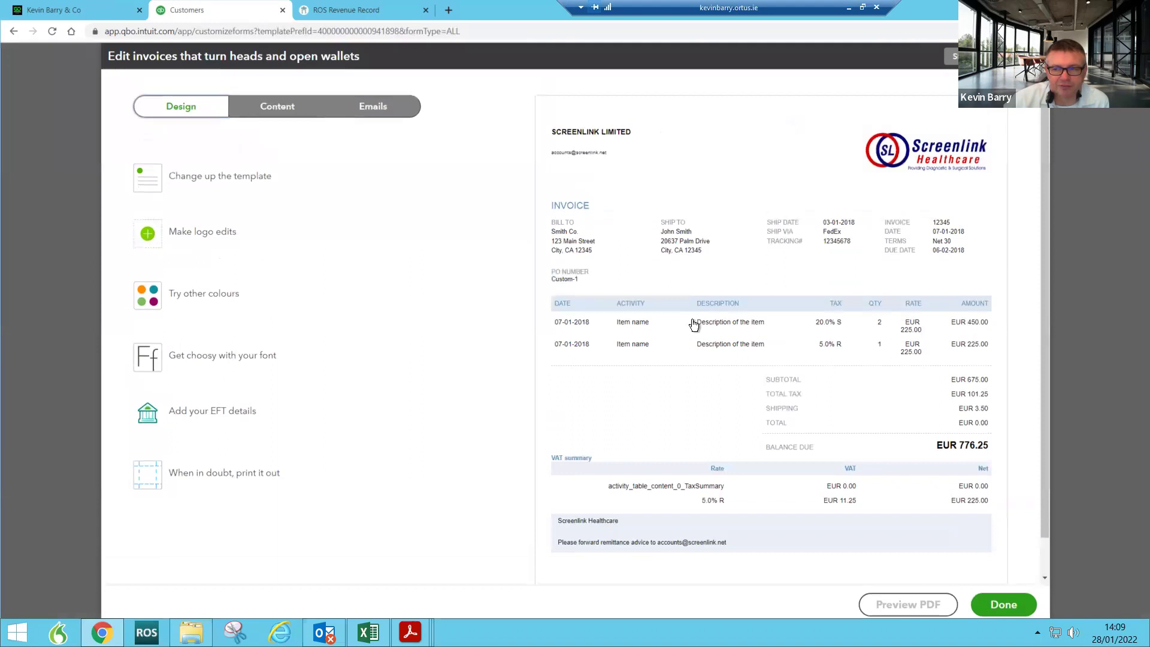
click(271, 112)
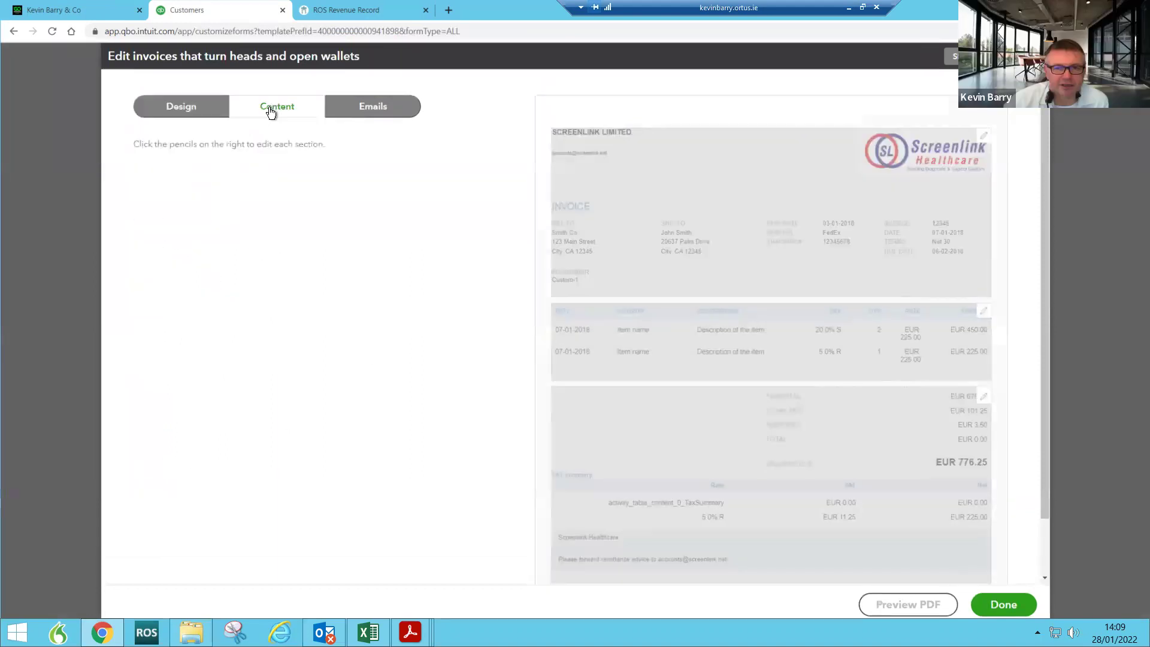
click(600, 252)
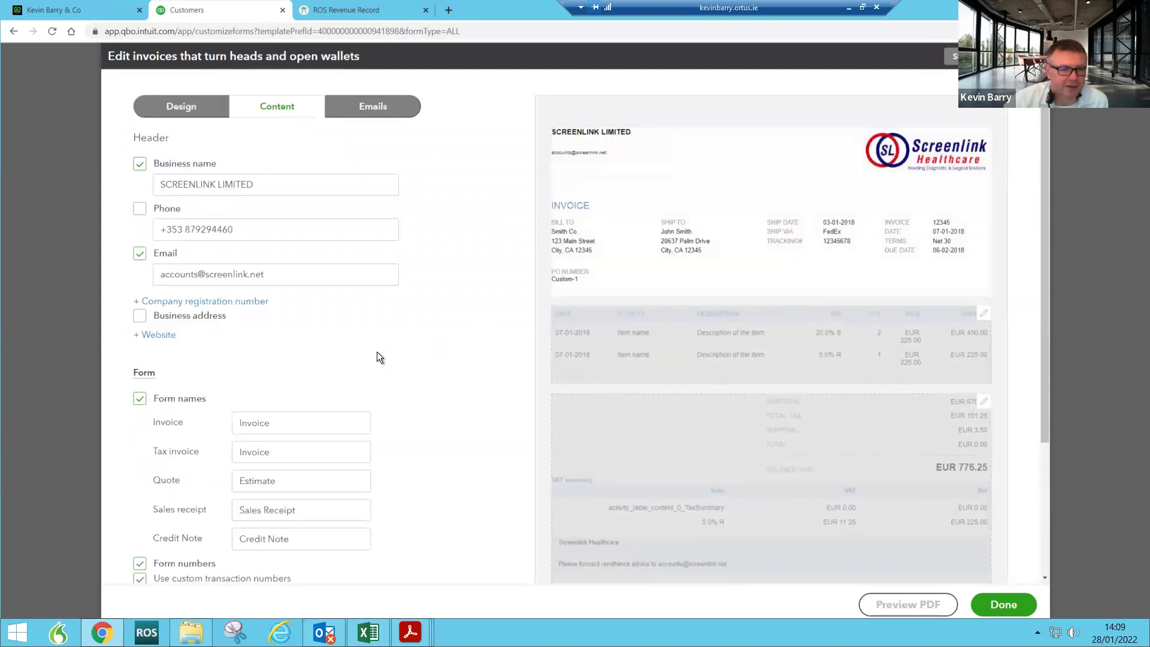
scroll(376, 351, down, 3)
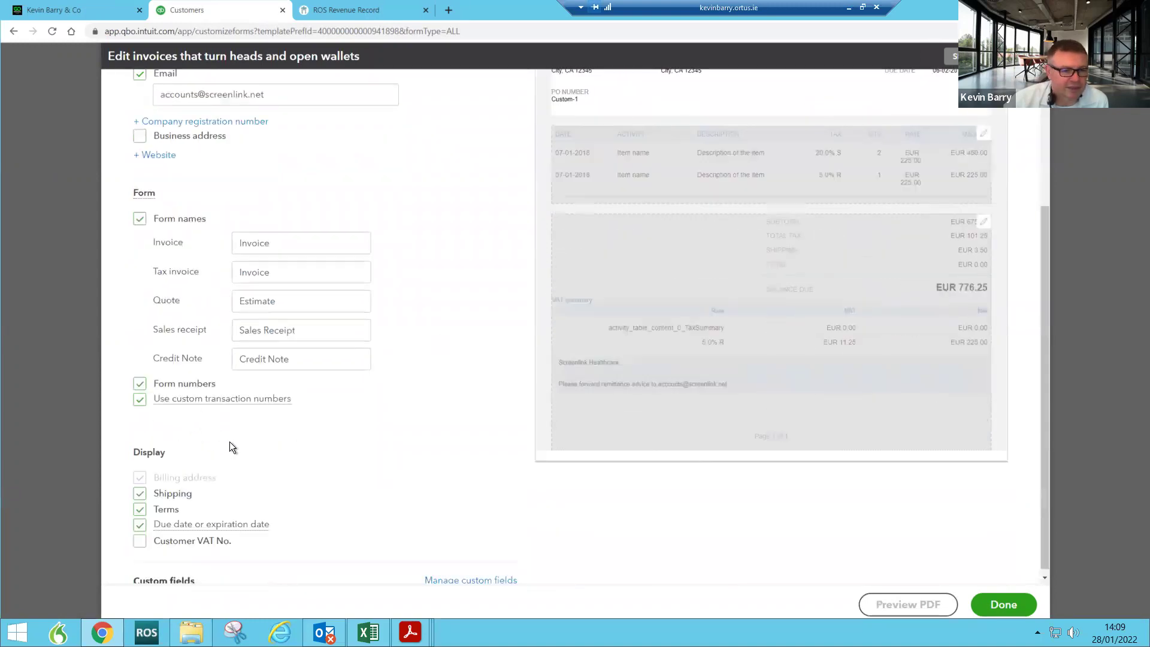
scroll(231, 440, up, 2)
scroll(232, 440, up, 1)
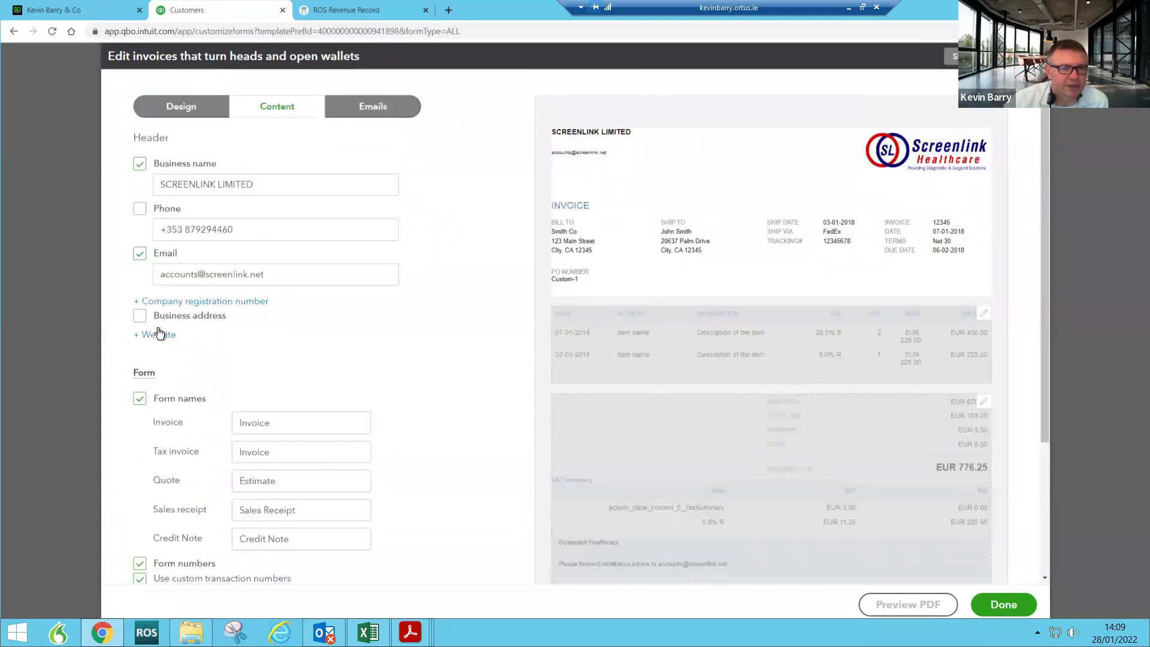
Step: Leave the company phone number hidden and shipping details shown, then save the Standard style
click(138, 214)
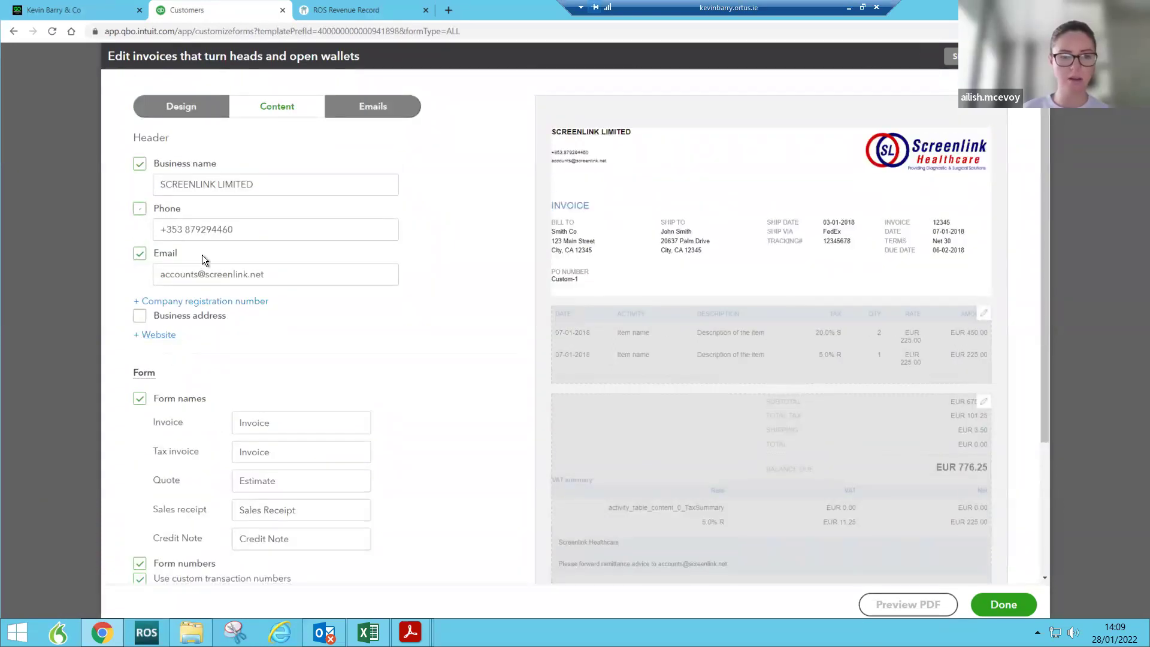
scroll(320, 325, down, 3)
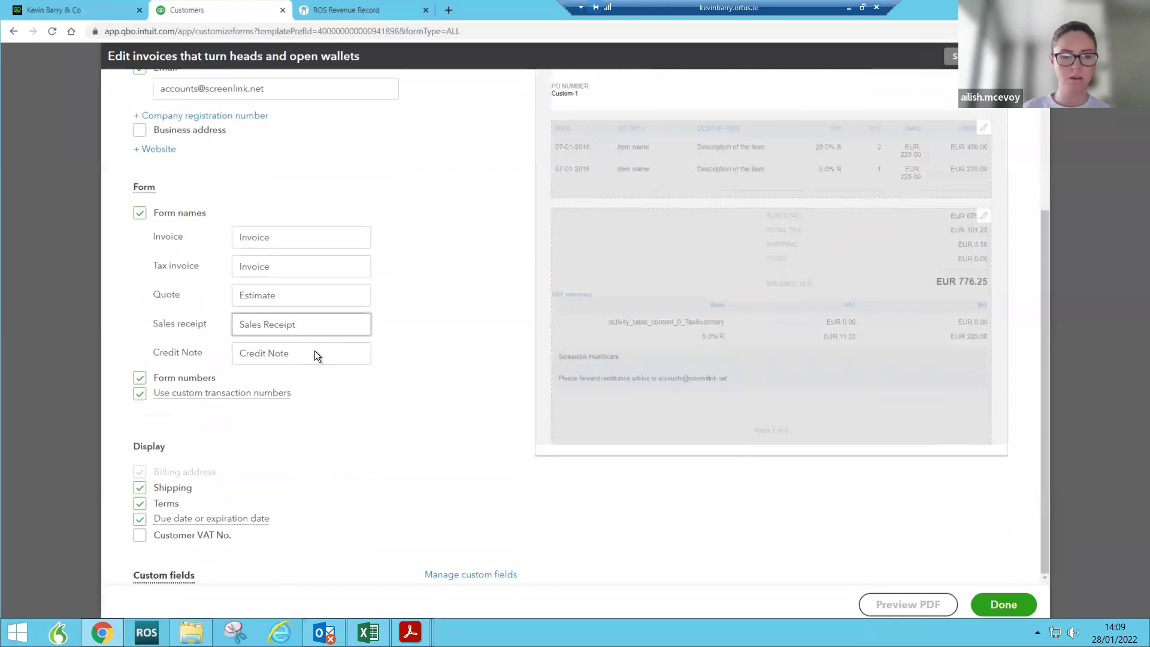
click(140, 488)
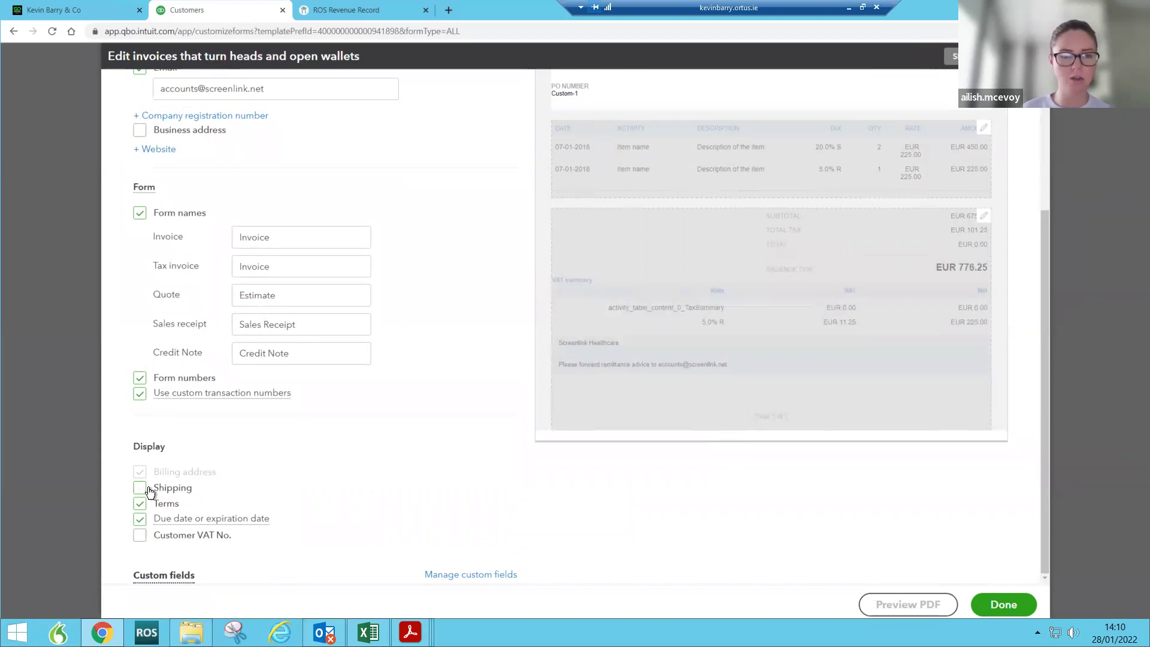
scroll(181, 339, up, 3)
click(140, 209)
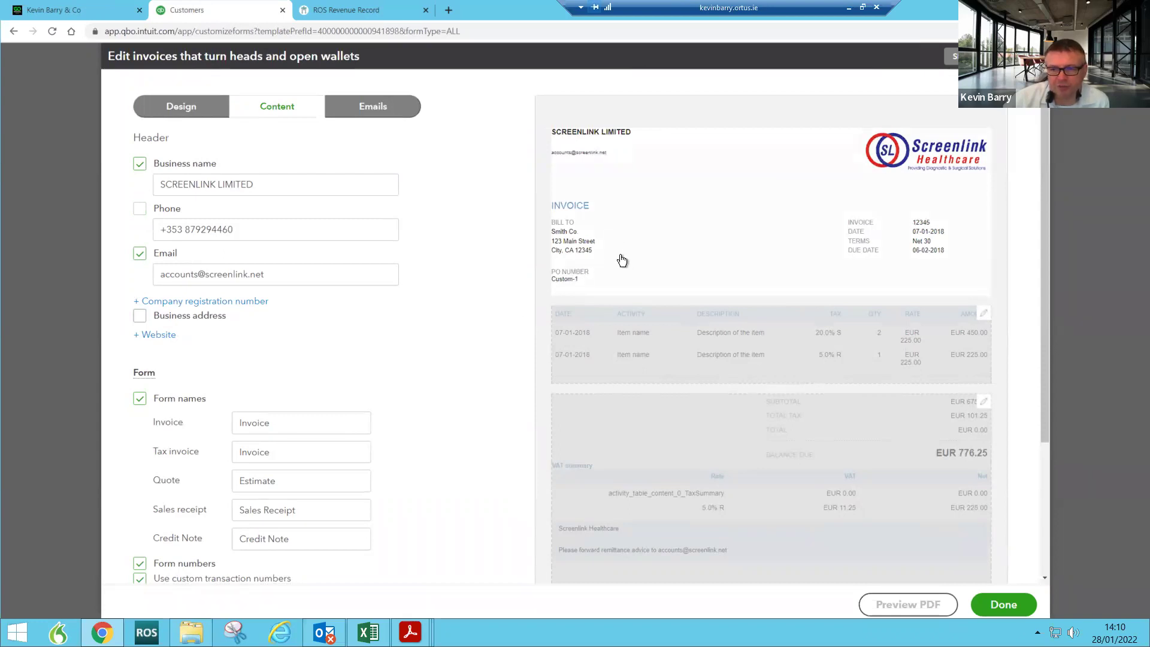
scroll(437, 373, down, 3)
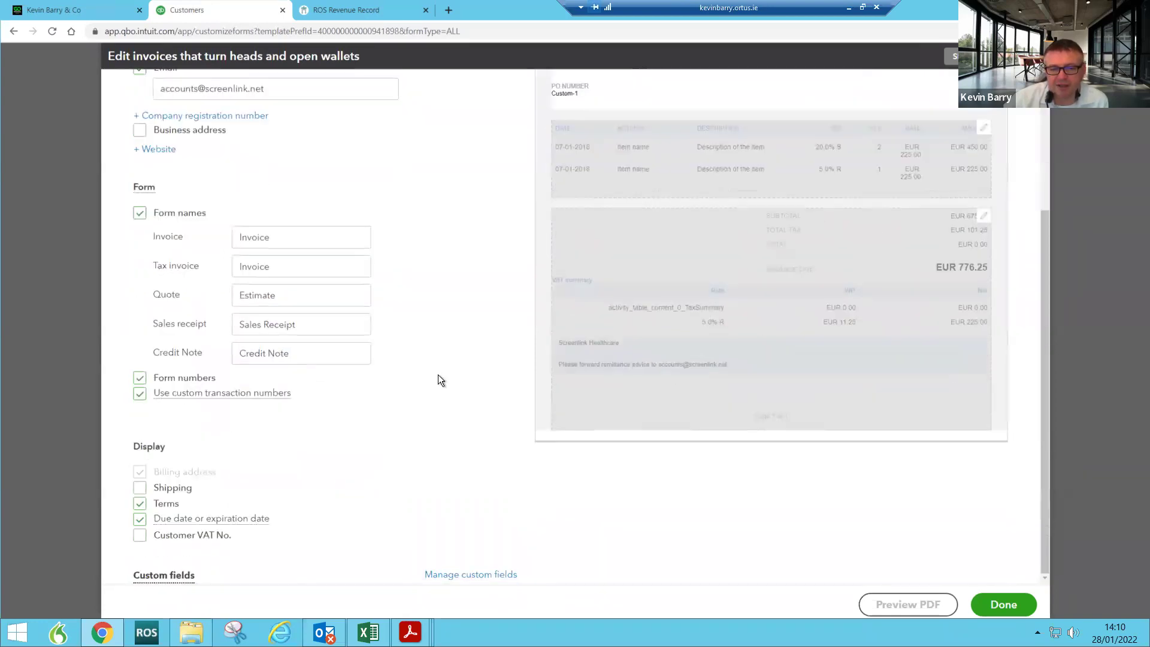
click(136, 489)
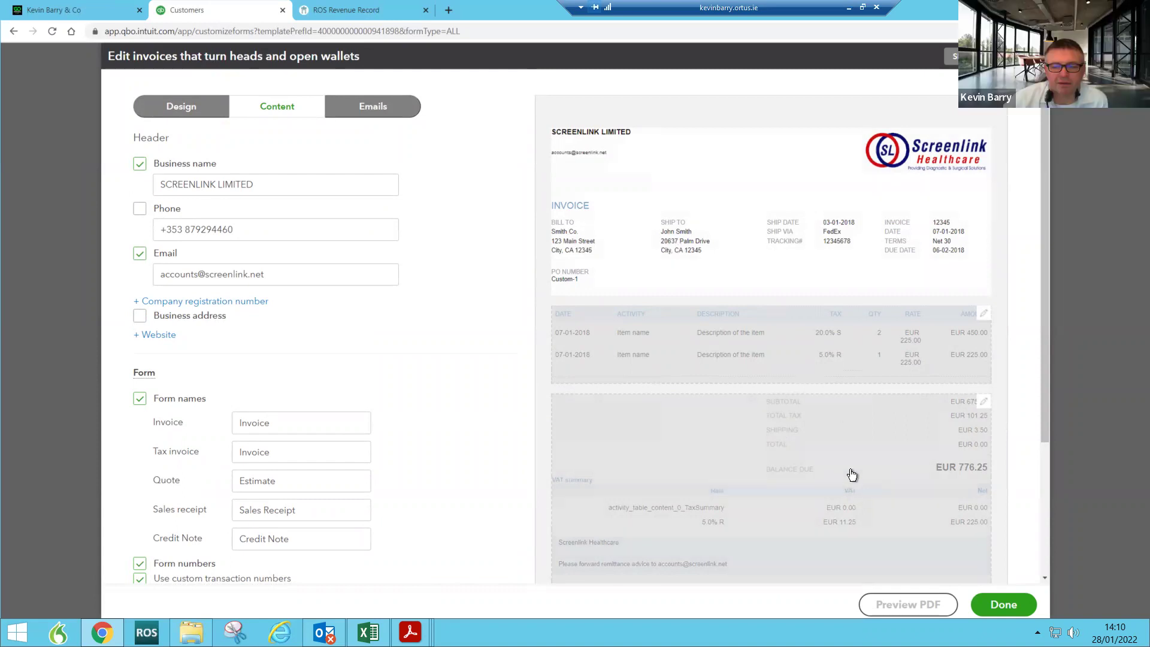
click(995, 606)
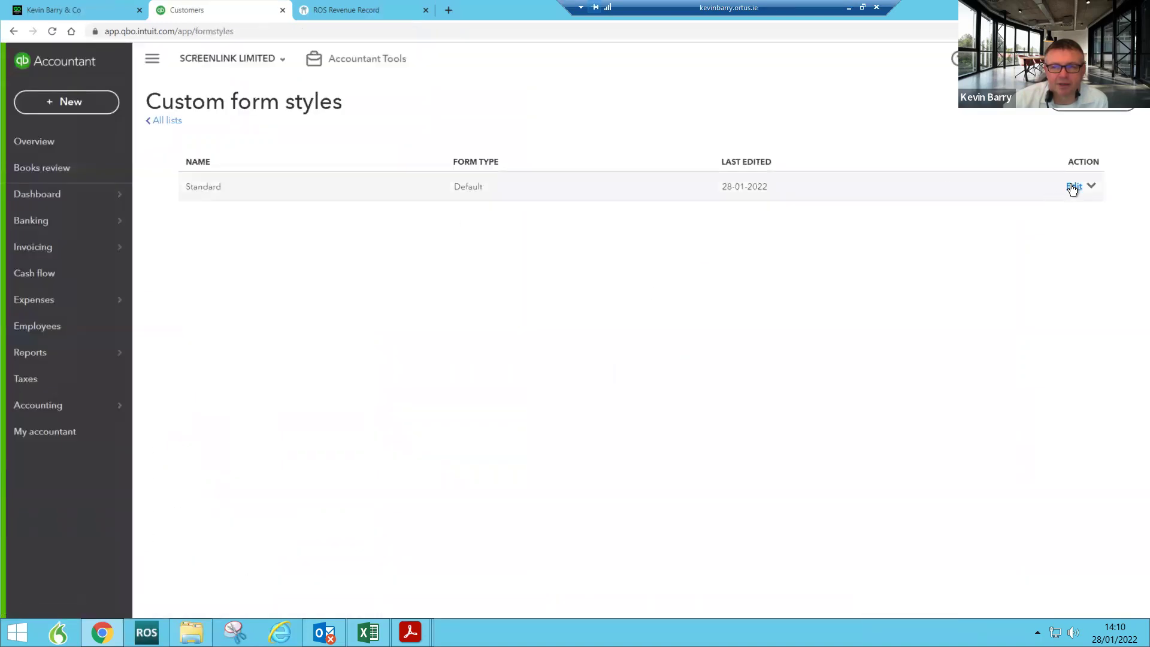
click(1073, 187)
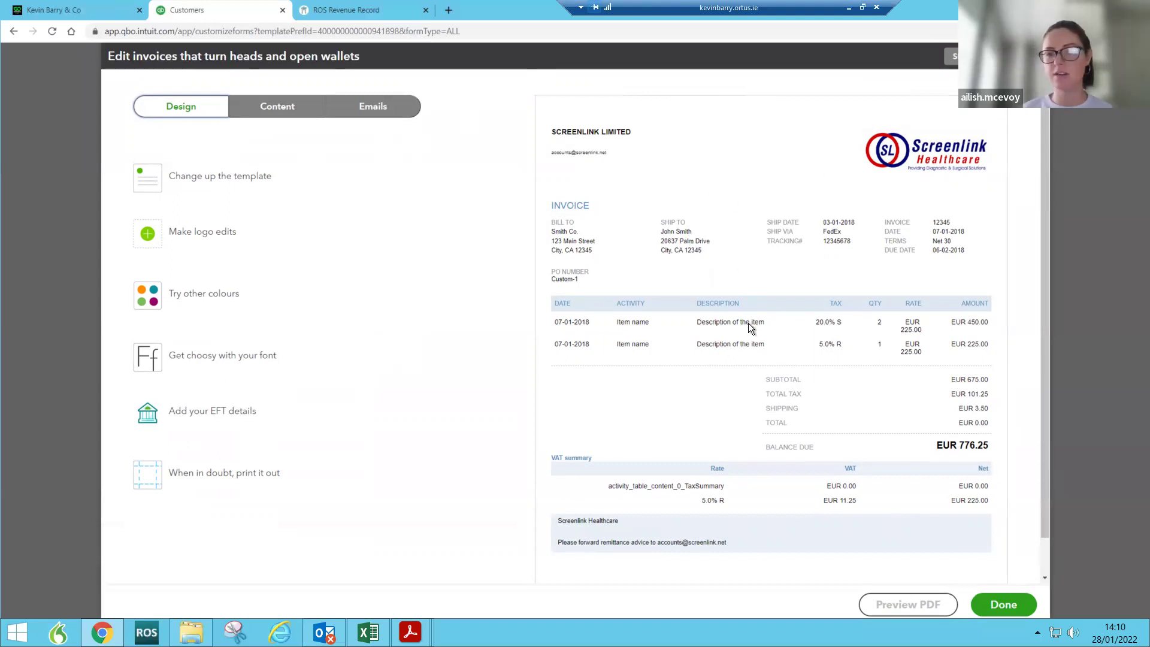
scroll(749, 327, down, 1)
scroll(749, 328, up, 1)
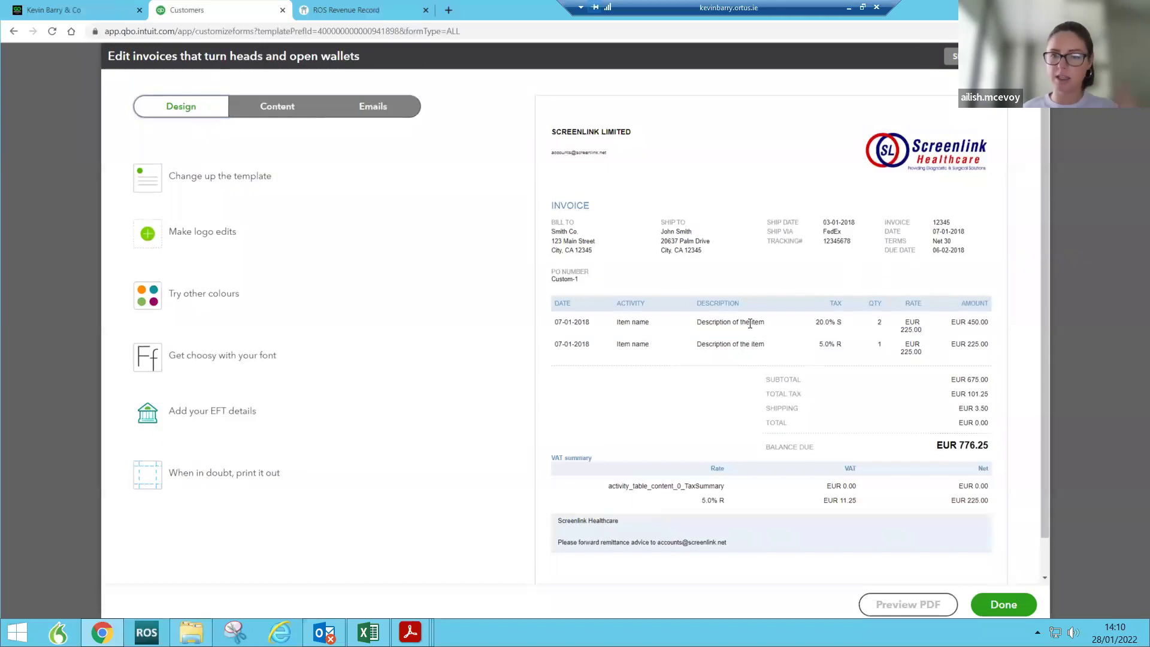
click(1035, 56)
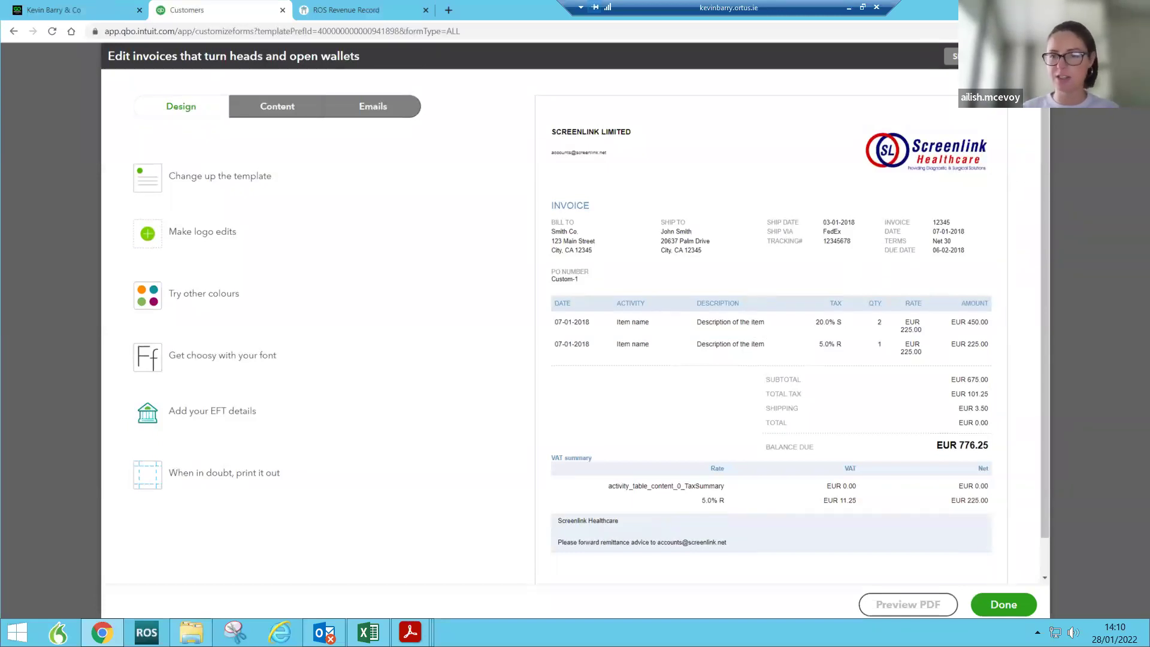
click(520, 355)
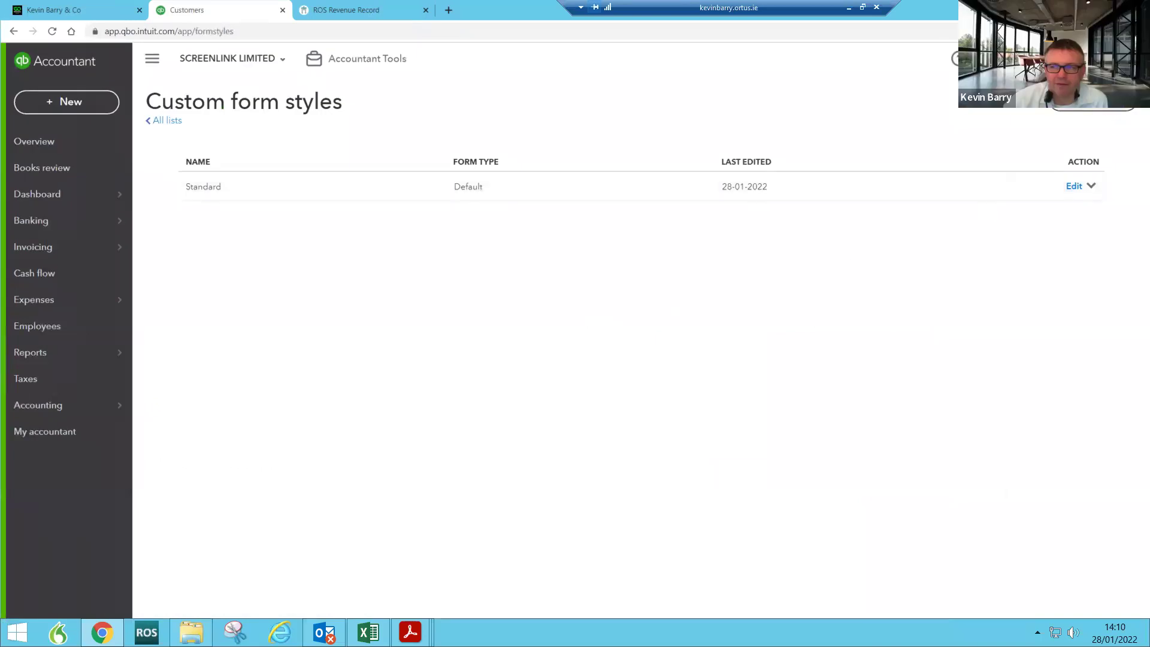
click(1096, 100)
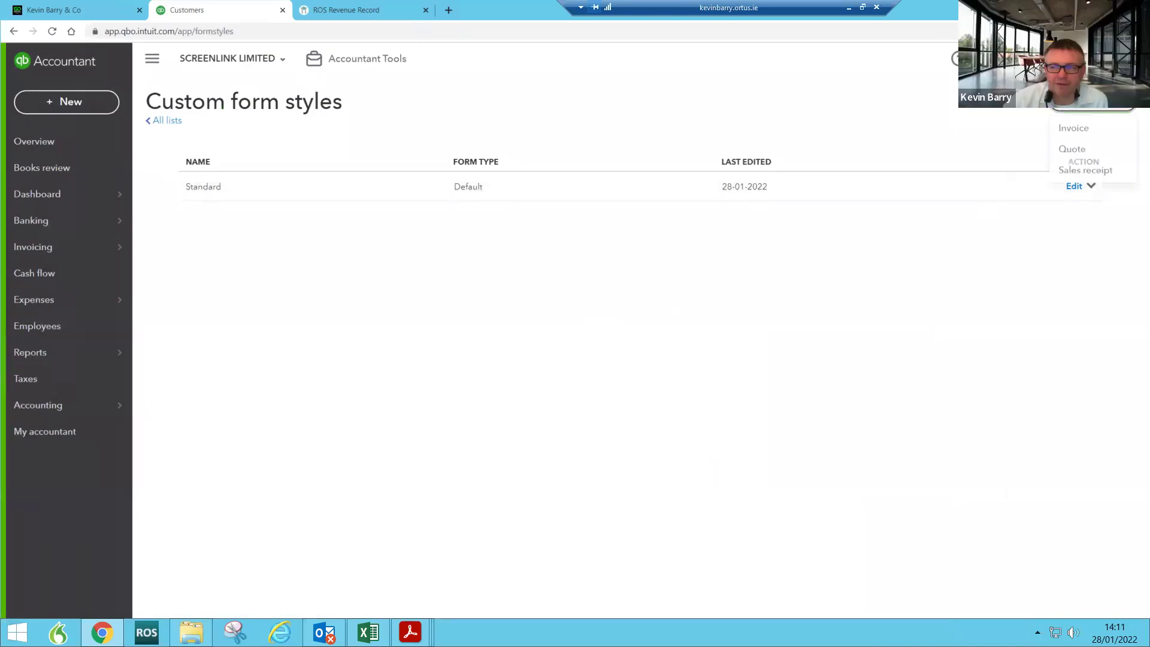
Step: Preview the Standard invoice style as a PDF, then reopen Standard in the style editor
click(1091, 186)
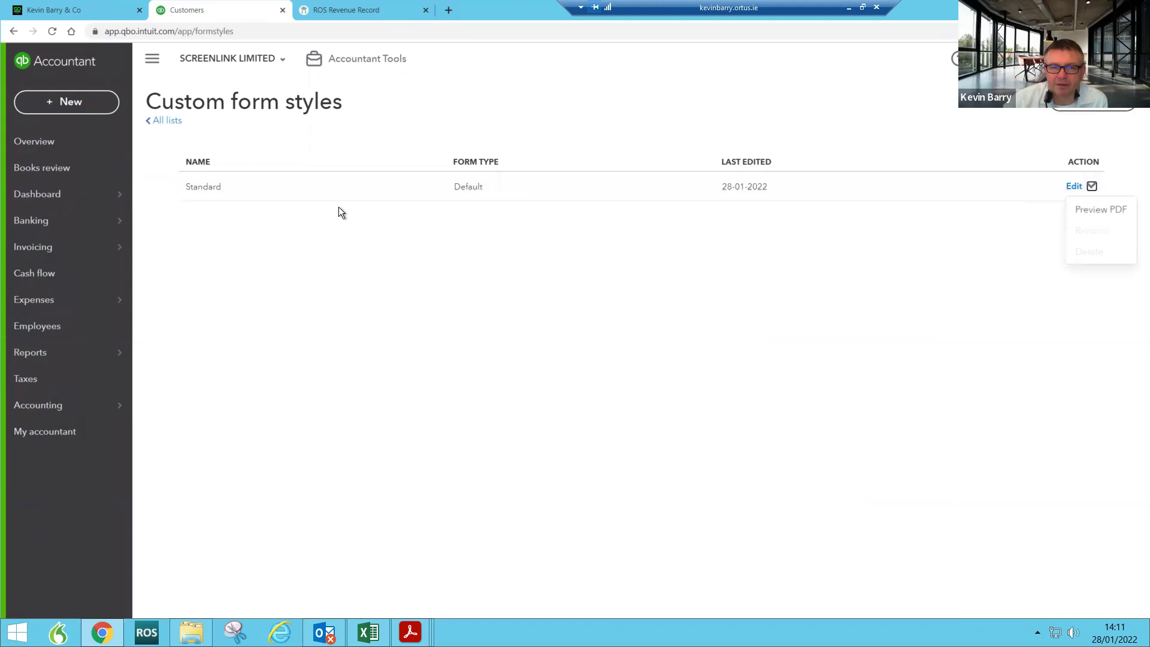
click(1072, 209)
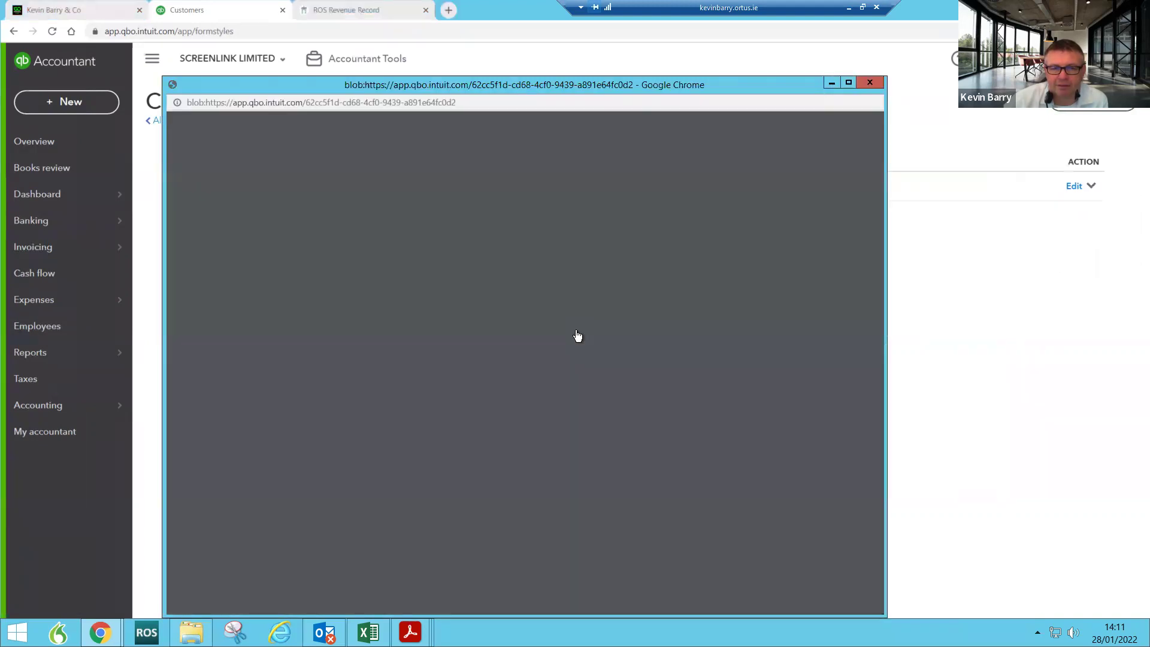
scroll(580, 350, down, 2)
scroll(580, 349, down, 1)
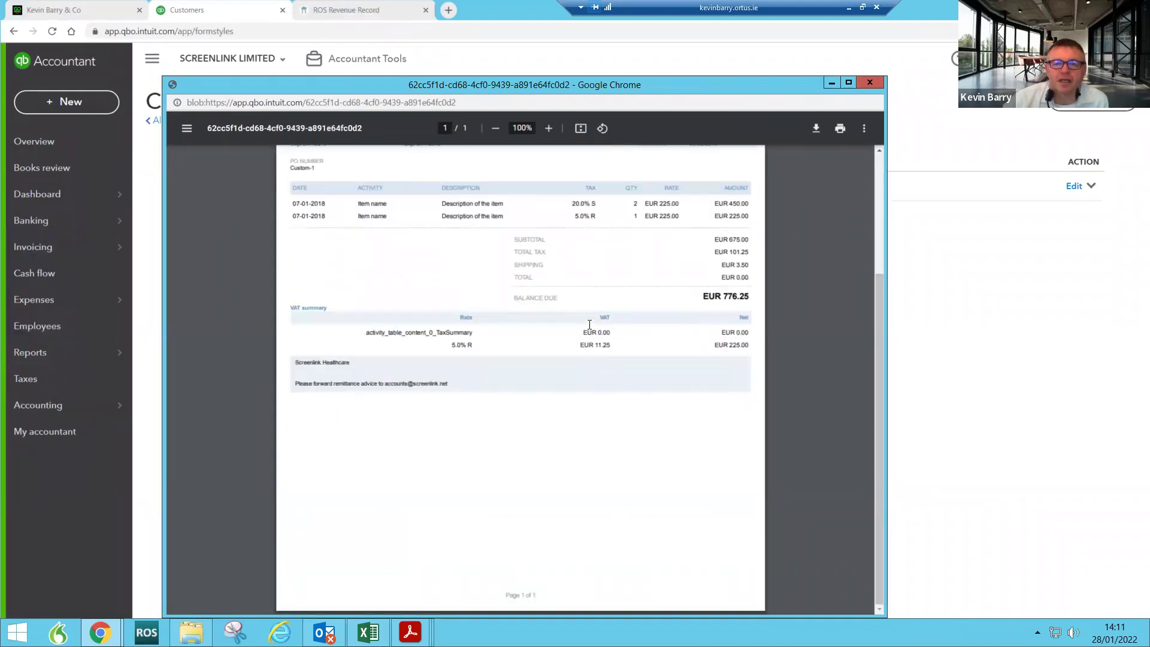
scroll(590, 324, up, 3)
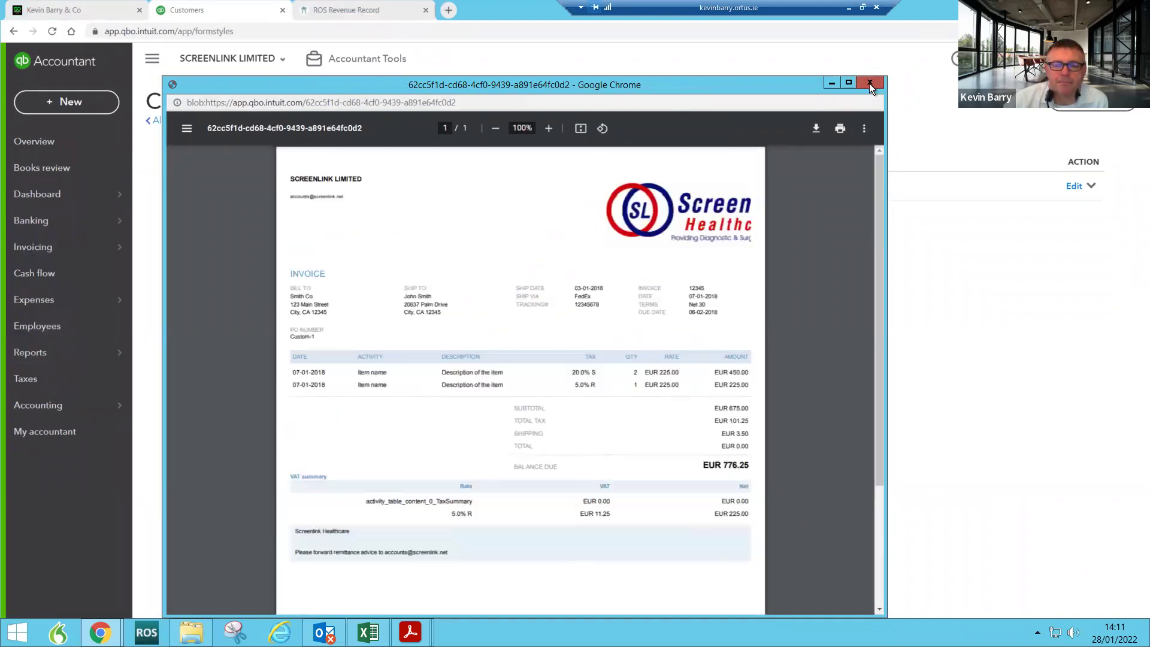
click(870, 83)
click(1074, 187)
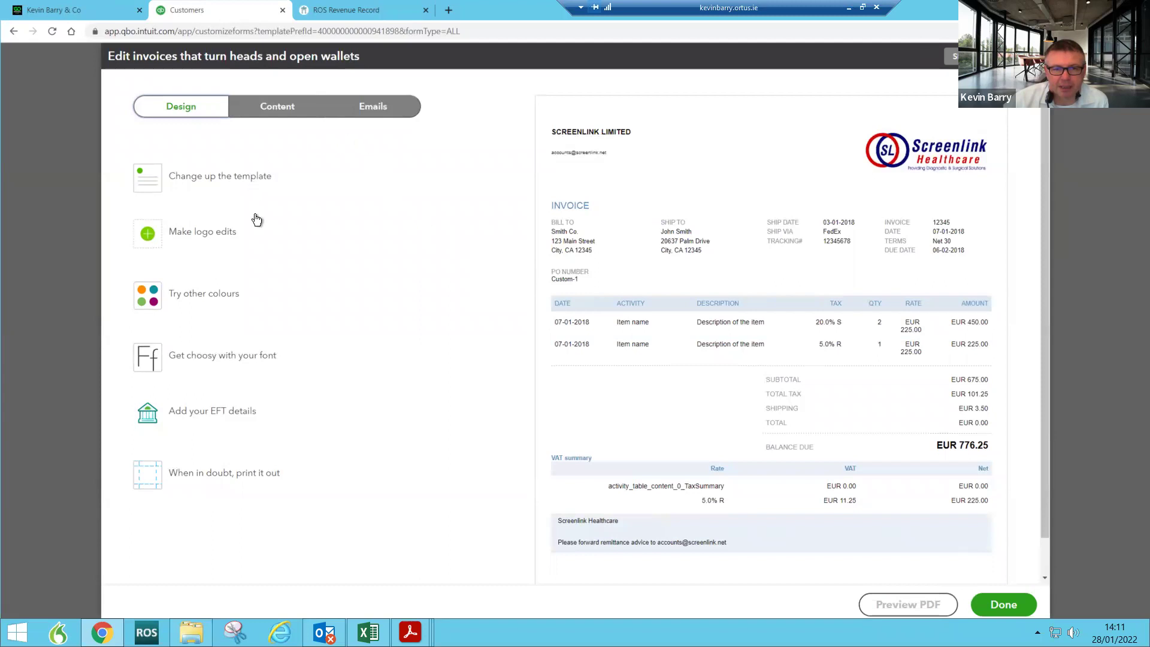
Step: On the Content tab, add a Website field to the invoice header, then bring up the custom fields list
click(286, 106)
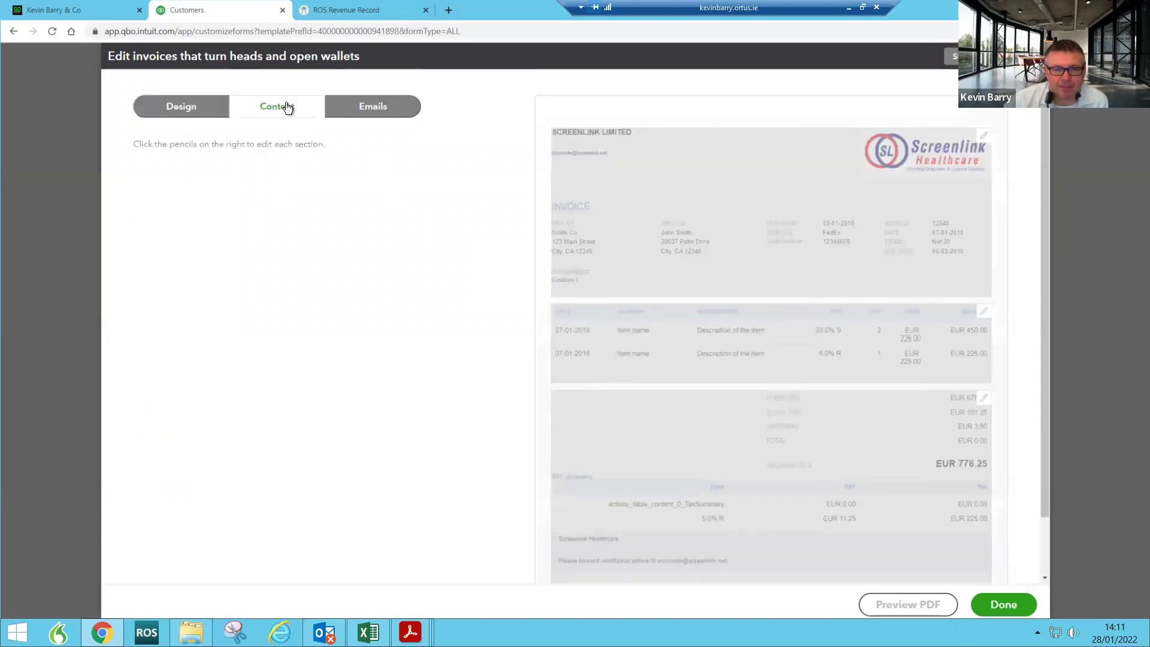
click(686, 252)
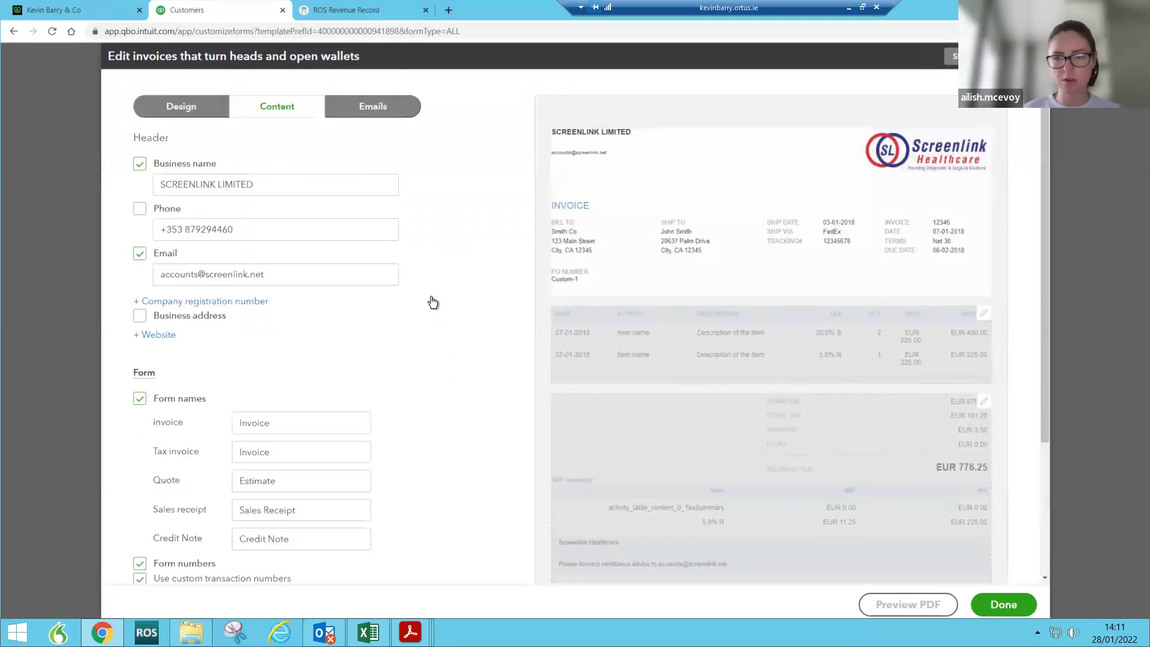
scroll(211, 358, down, 3)
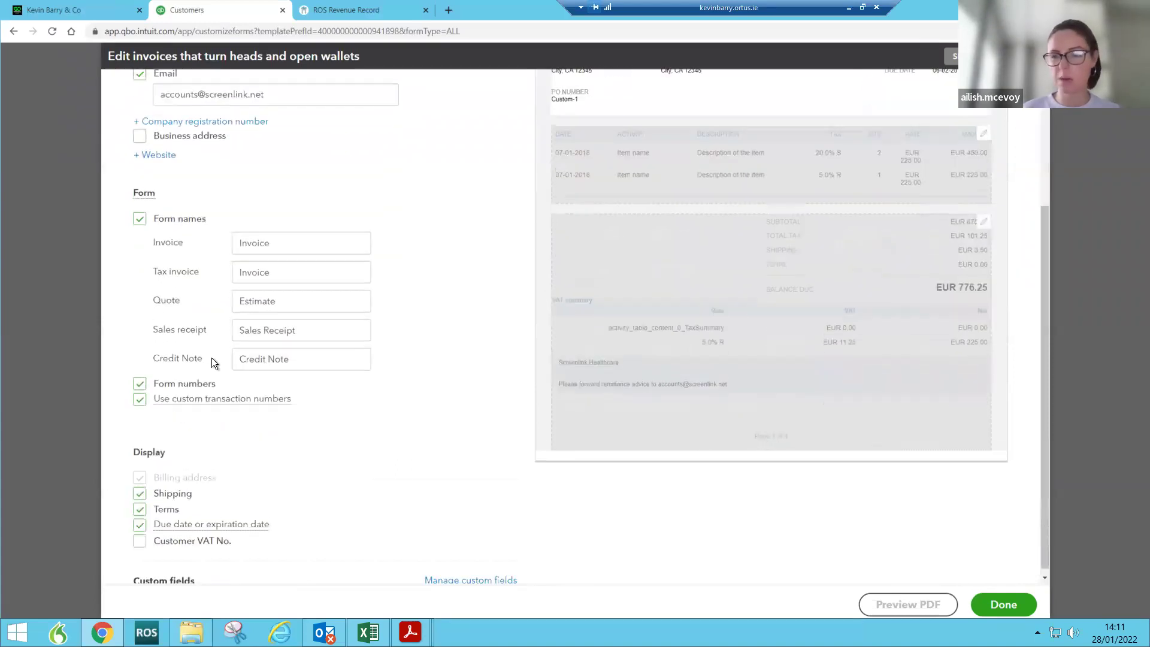
scroll(180, 350, up, 3)
click(146, 329)
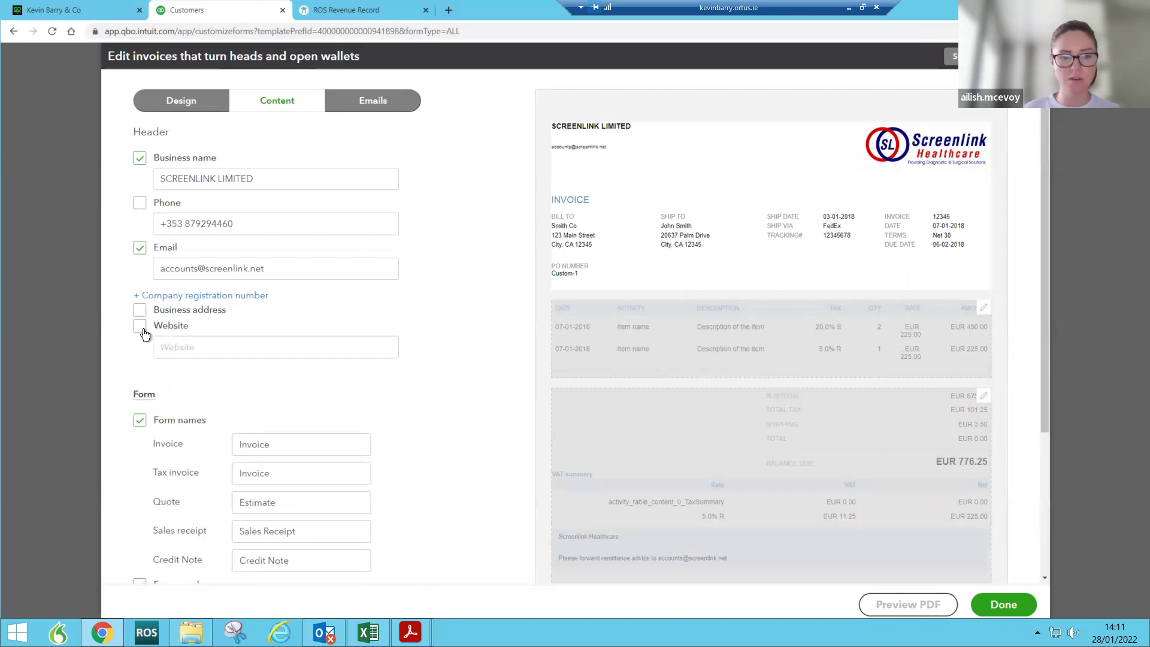
scroll(365, 309, down, 3)
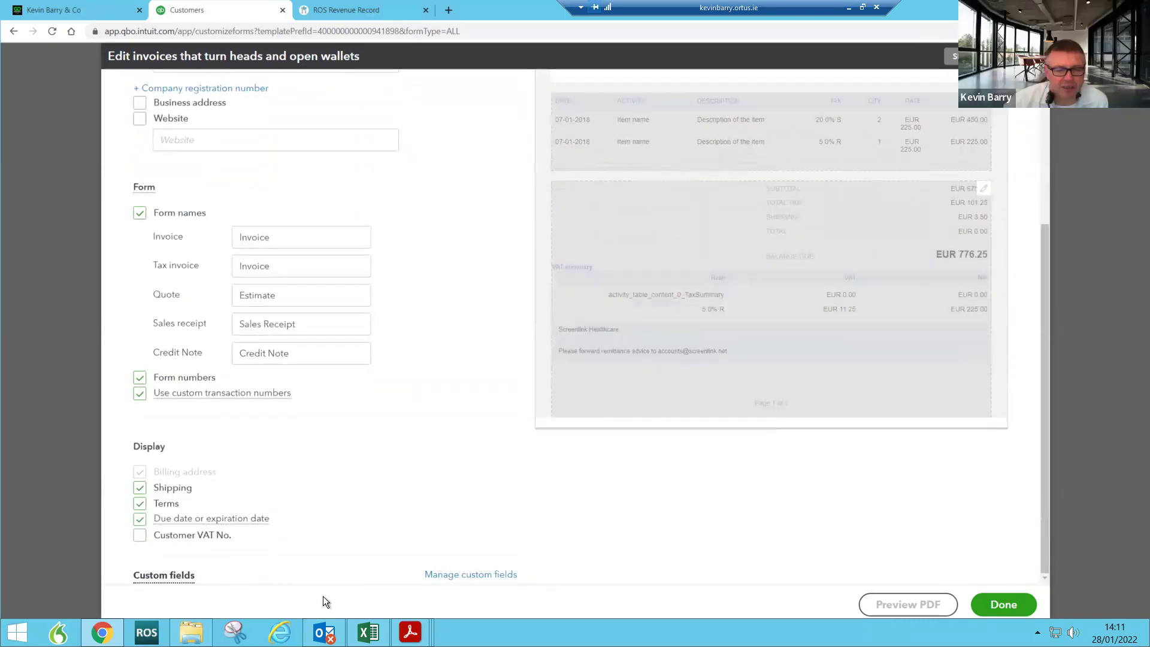
click(449, 575)
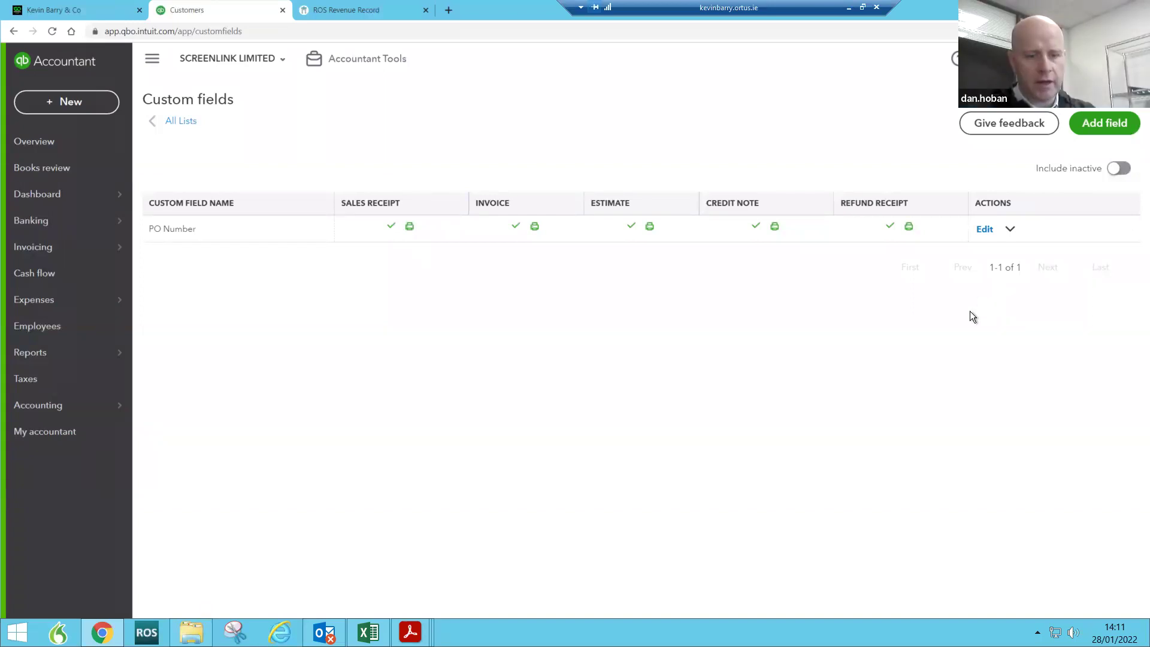
Step: Check Screenlink's Manage users list and Accounting firms tab, then go Back to practice
click(42, 193)
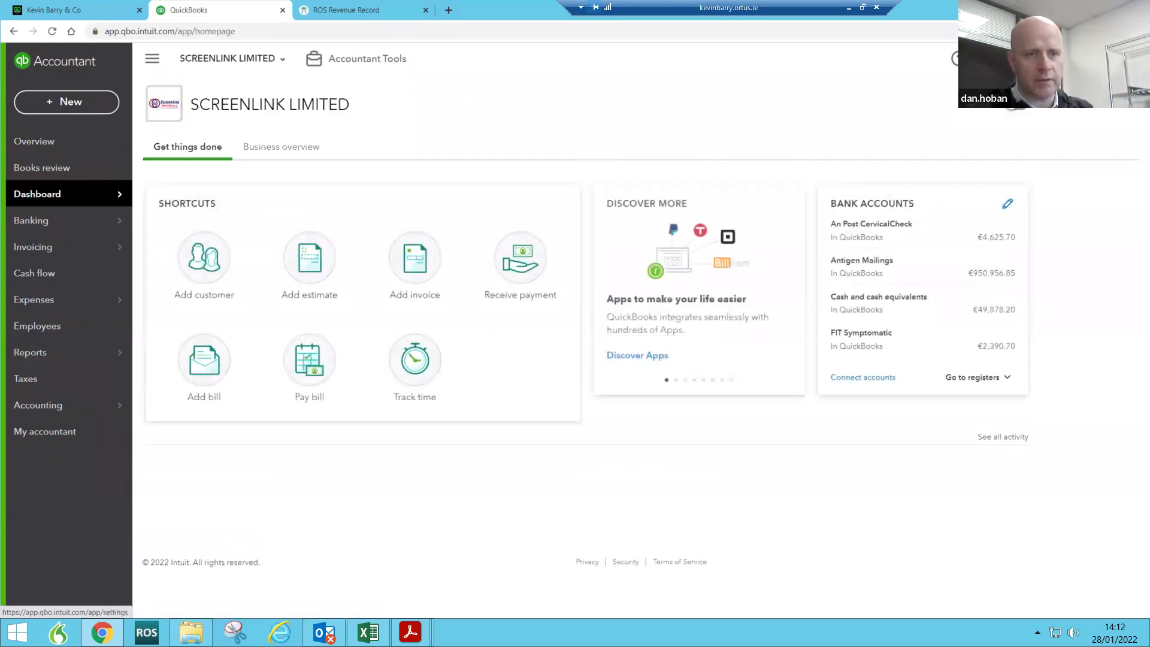
click(956, 59)
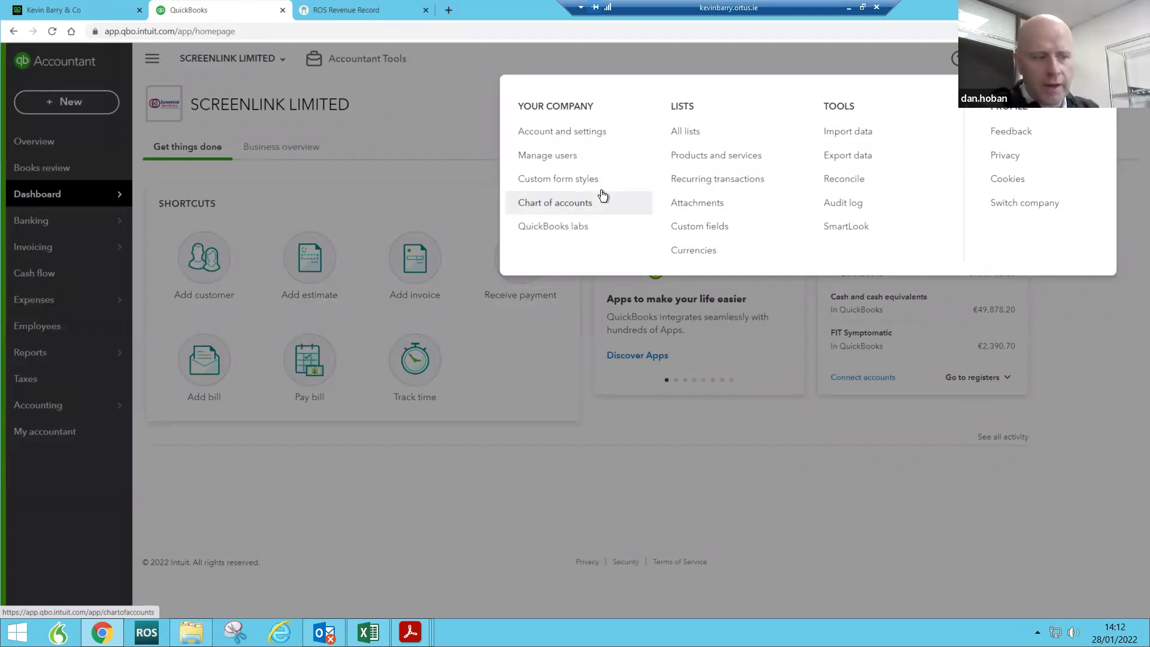
click(549, 156)
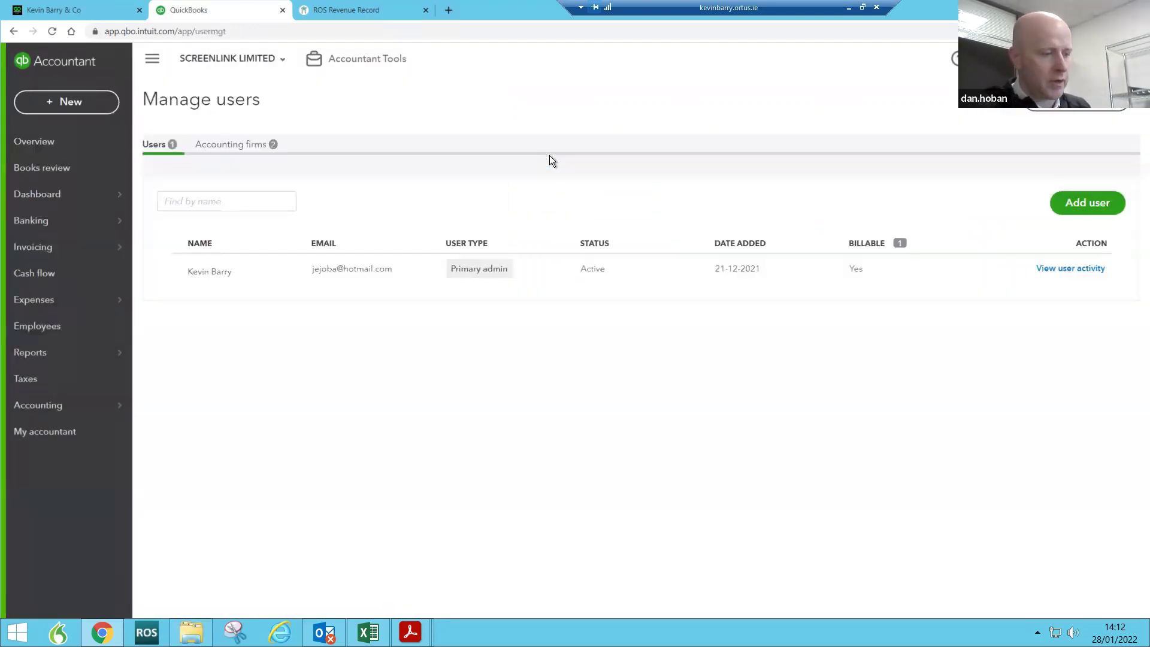
click(244, 149)
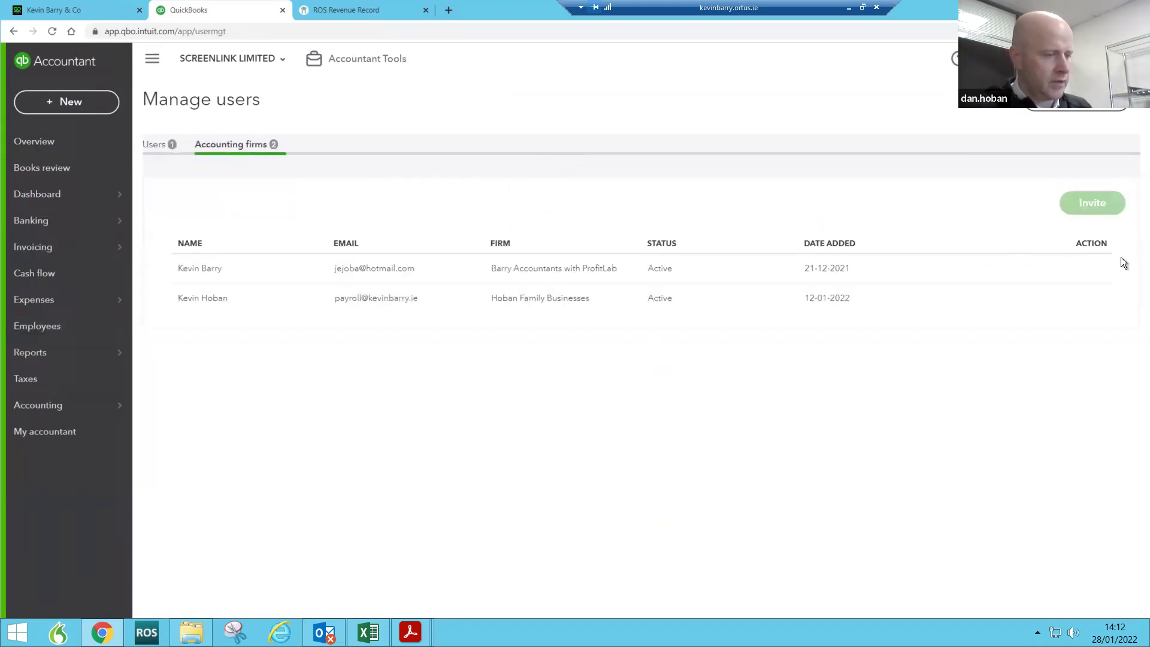
click(282, 58)
click(240, 95)
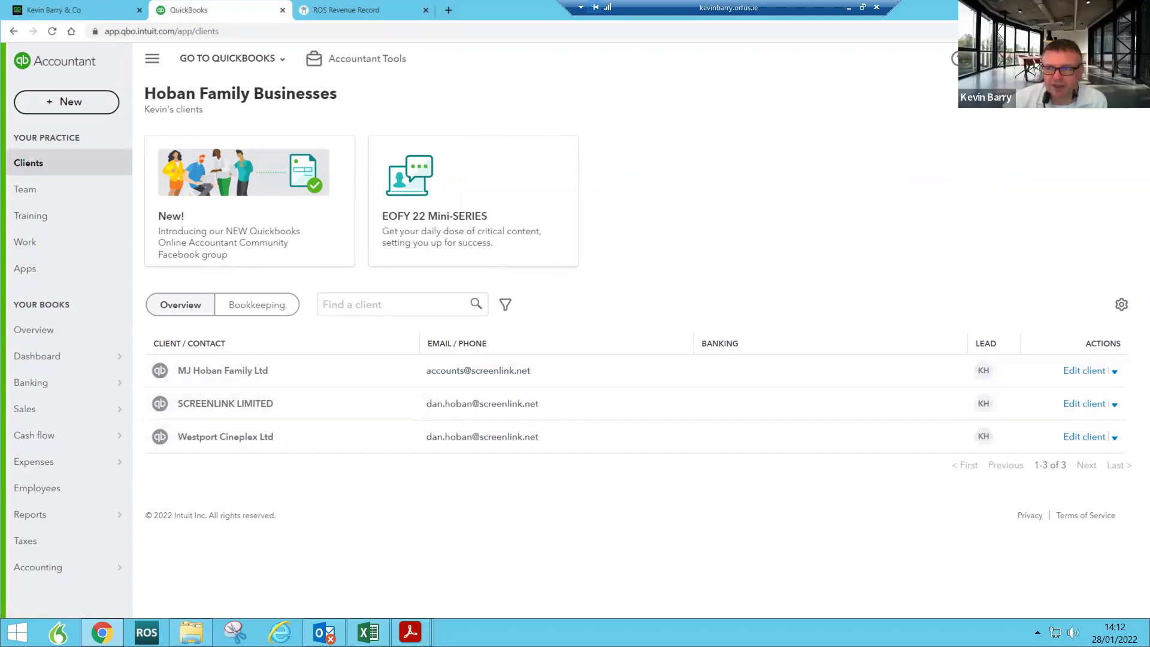
click(959, 58)
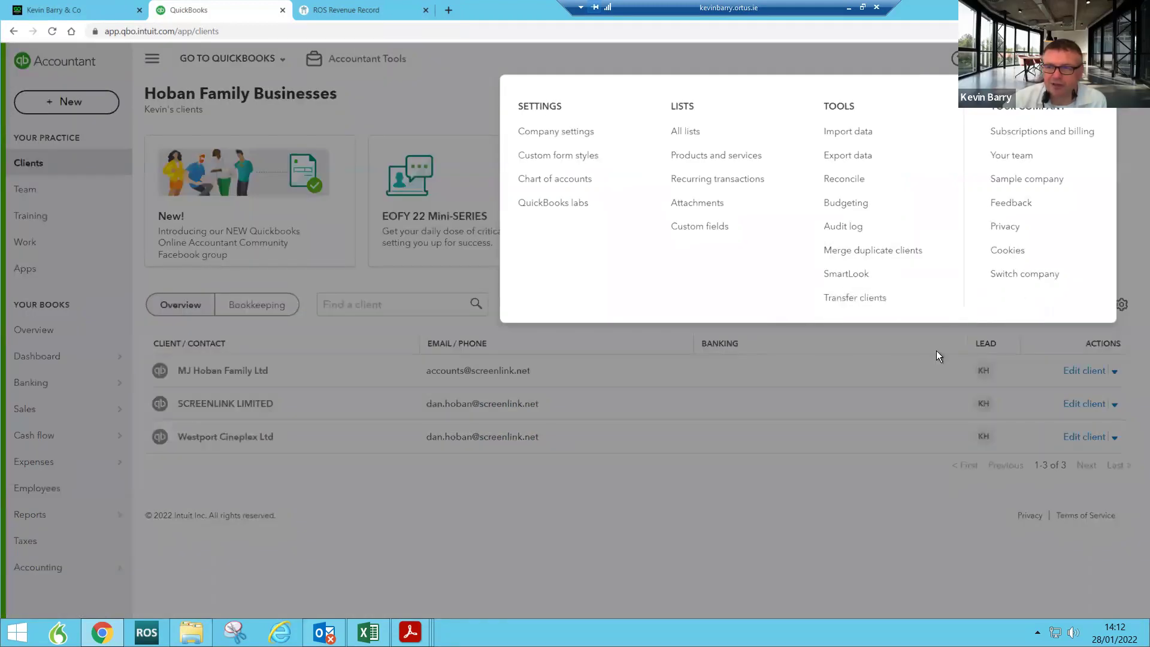
click(668, 497)
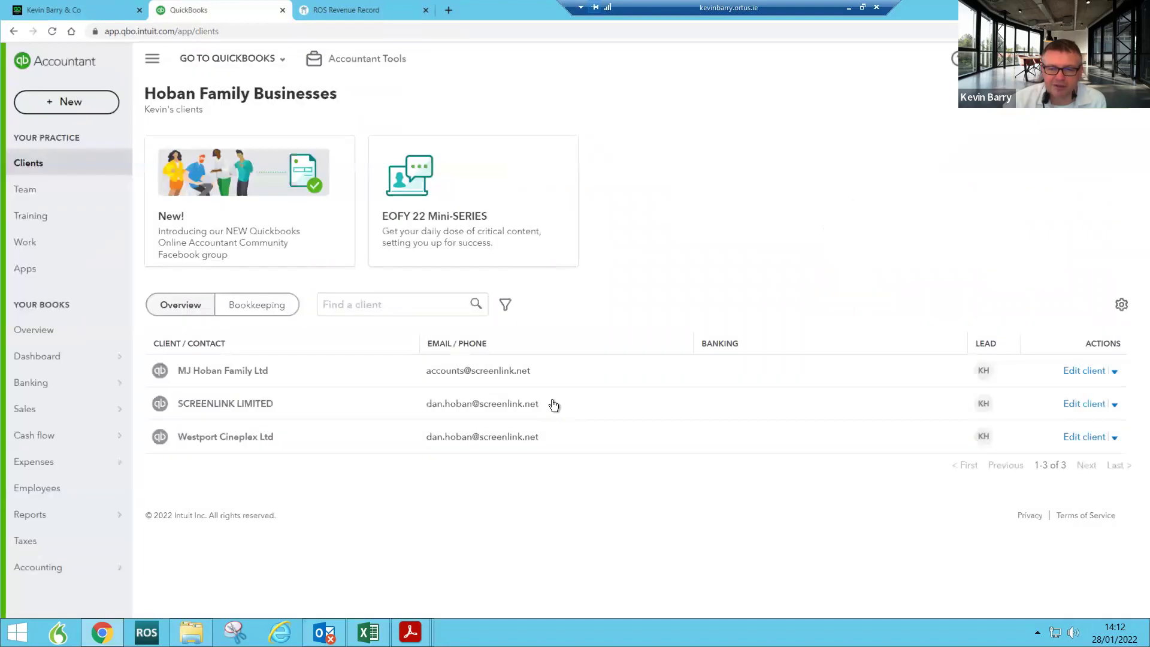
click(482, 403)
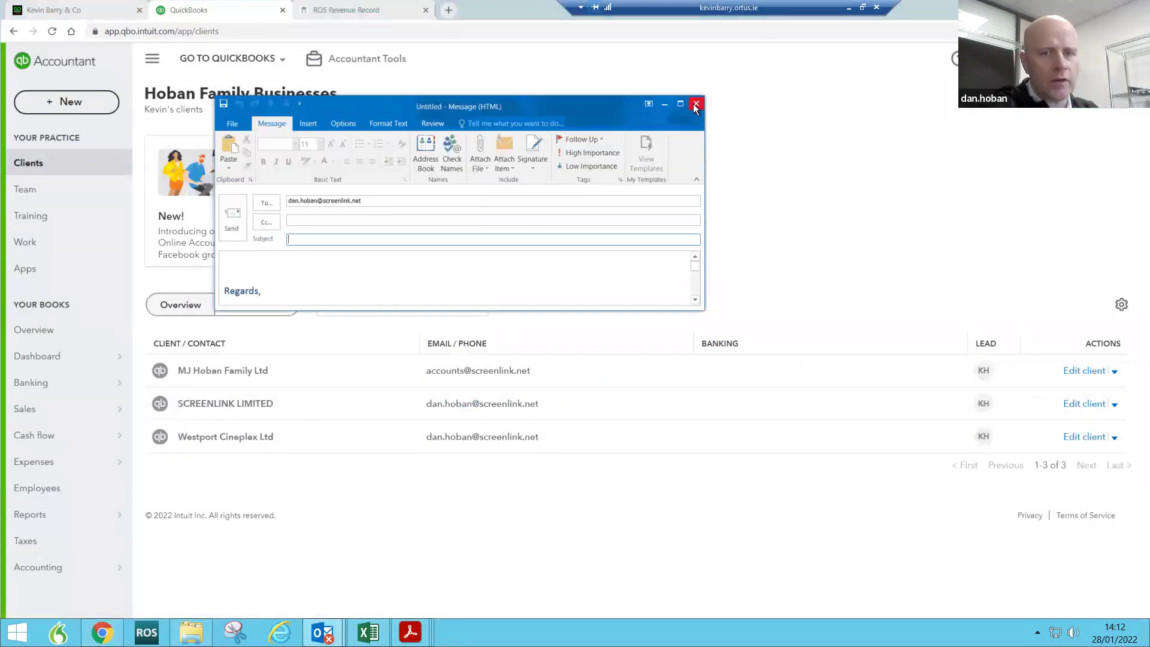
click(695, 105)
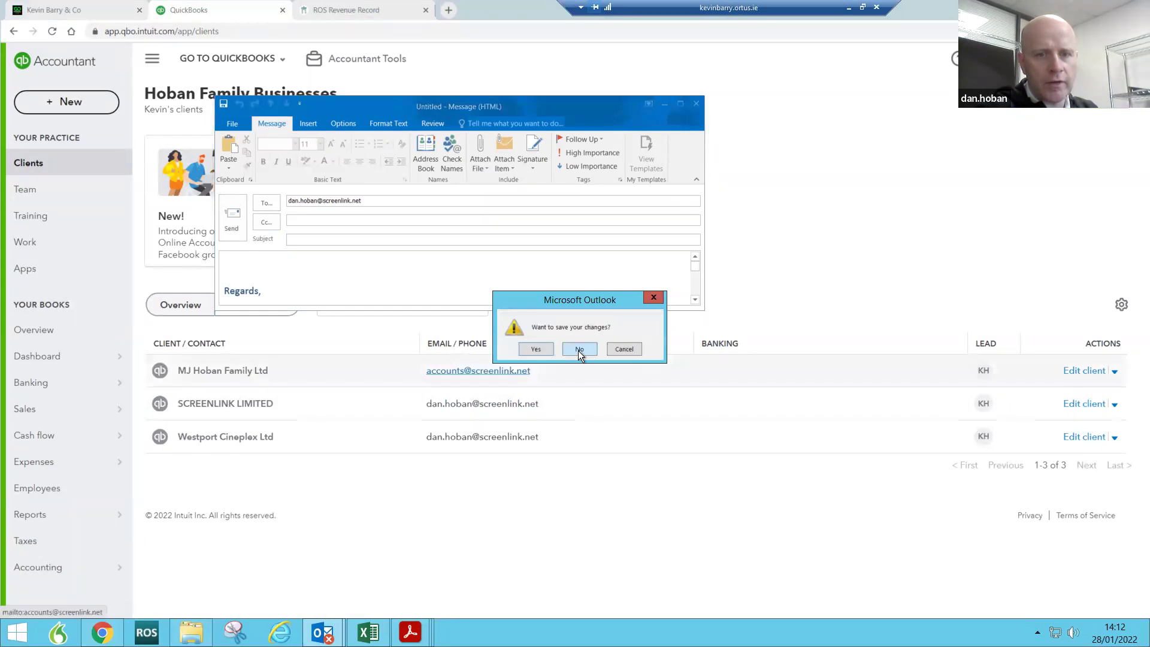
click(578, 349)
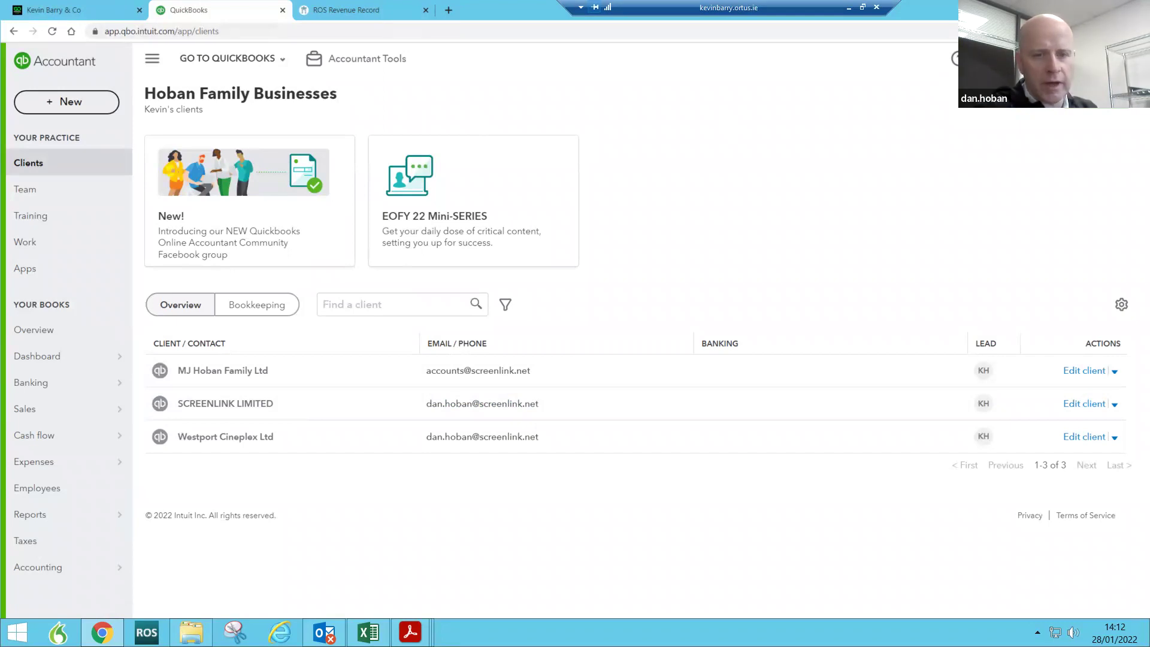
Step: Copy the invited Managing Director's e-mail address under Your team, then delete that user
click(955, 58)
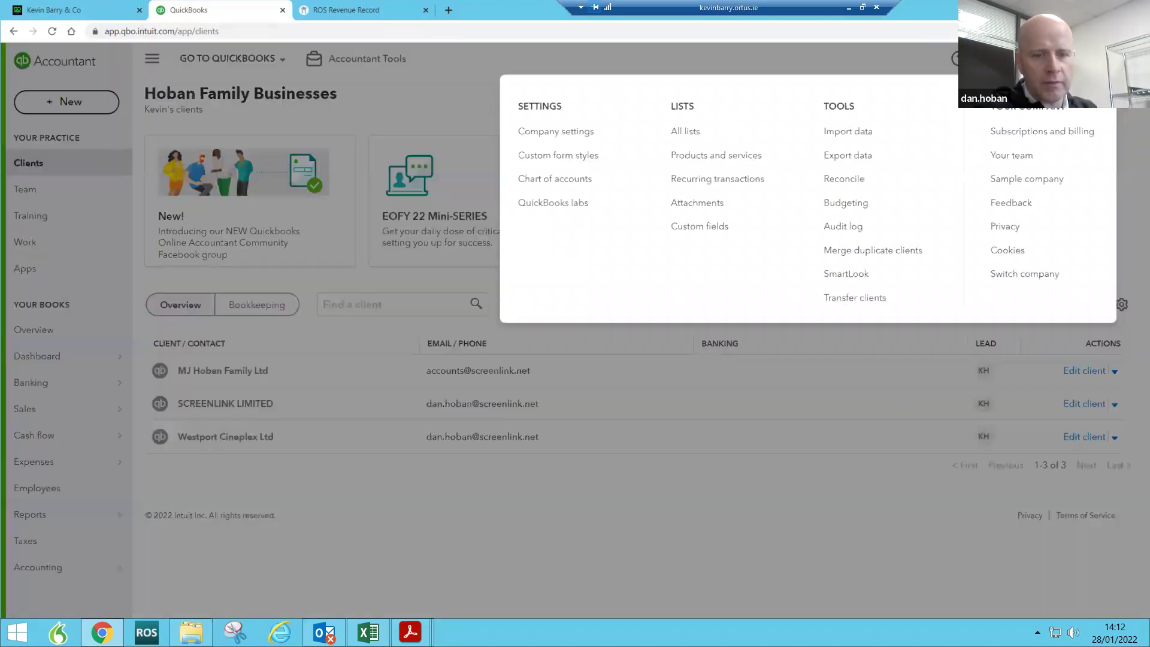
click(1006, 157)
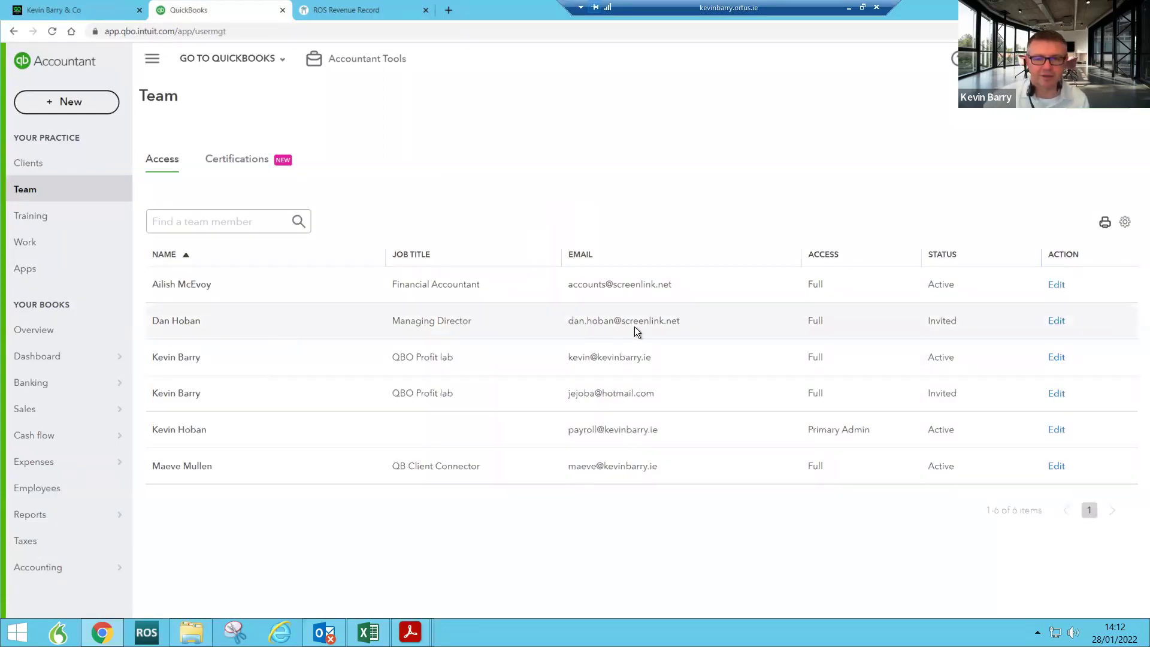
drag(681, 320, 567, 321)
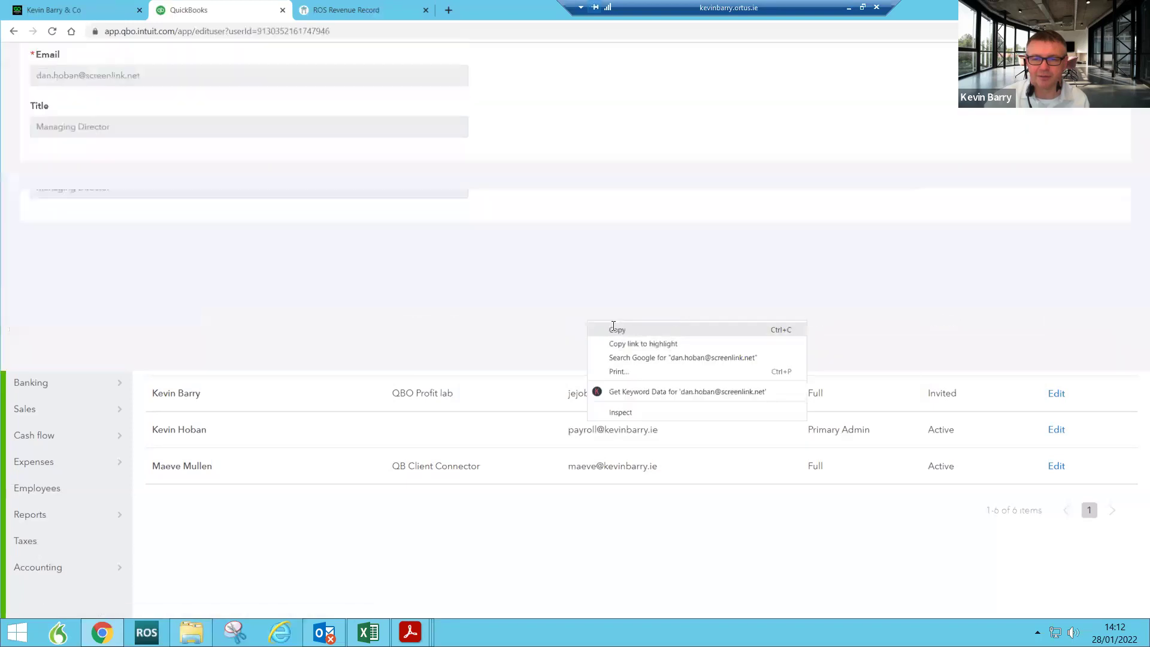
click(616, 330)
drag(142, 325, 32, 325)
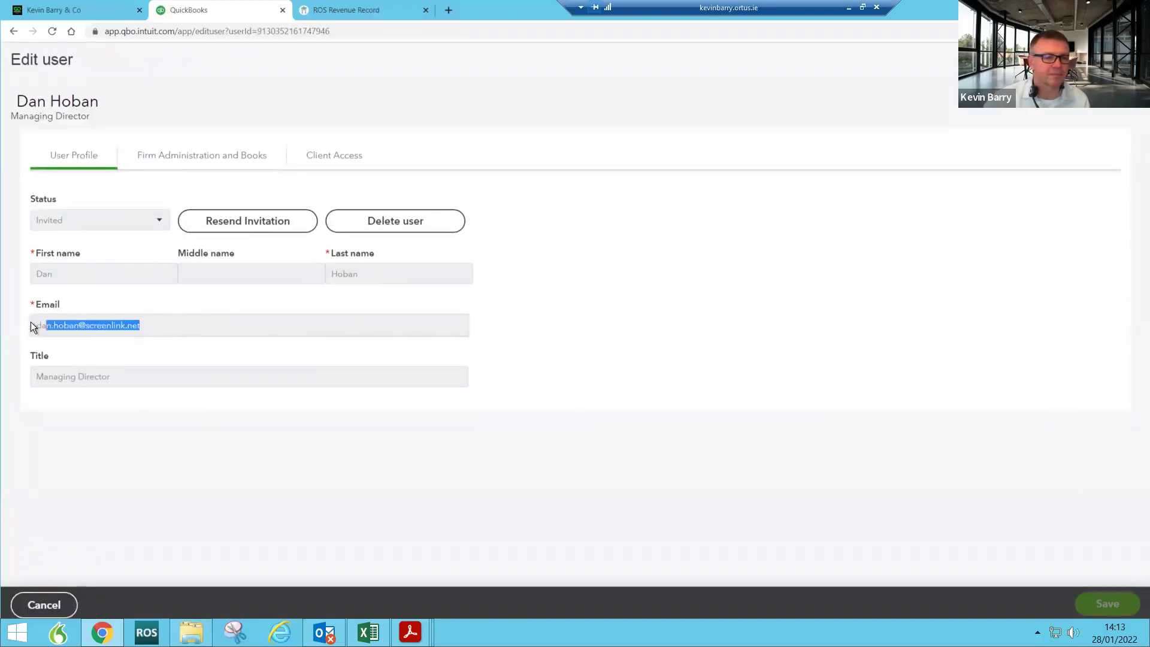
right_click(76, 322)
click(102, 332)
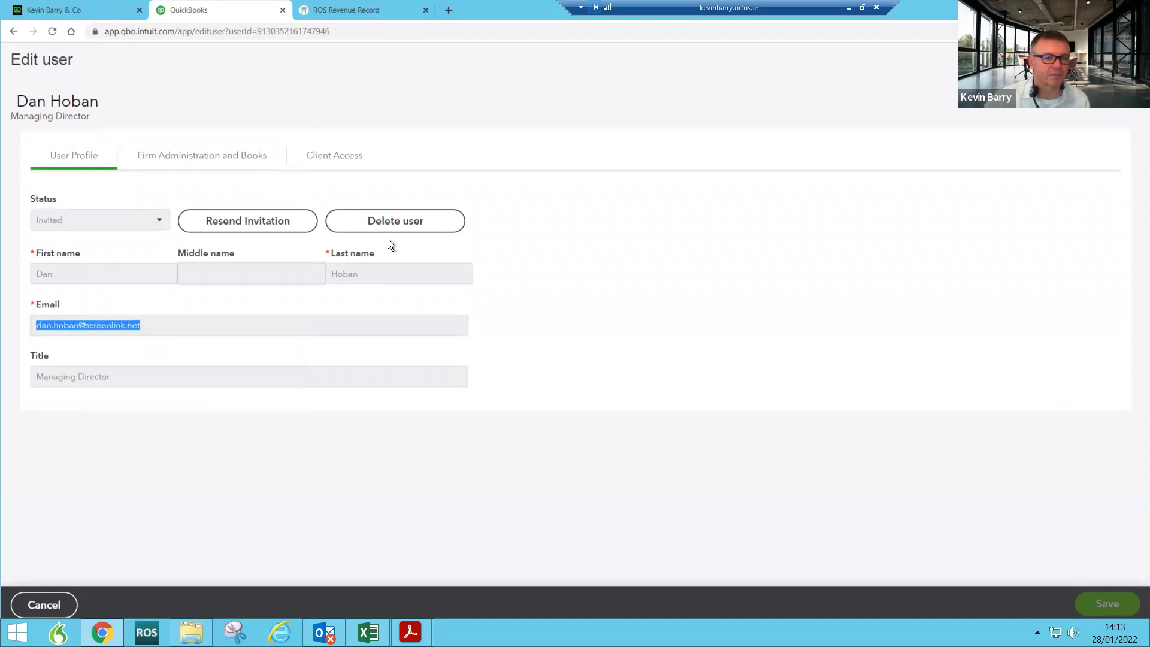
click(395, 221)
click(636, 370)
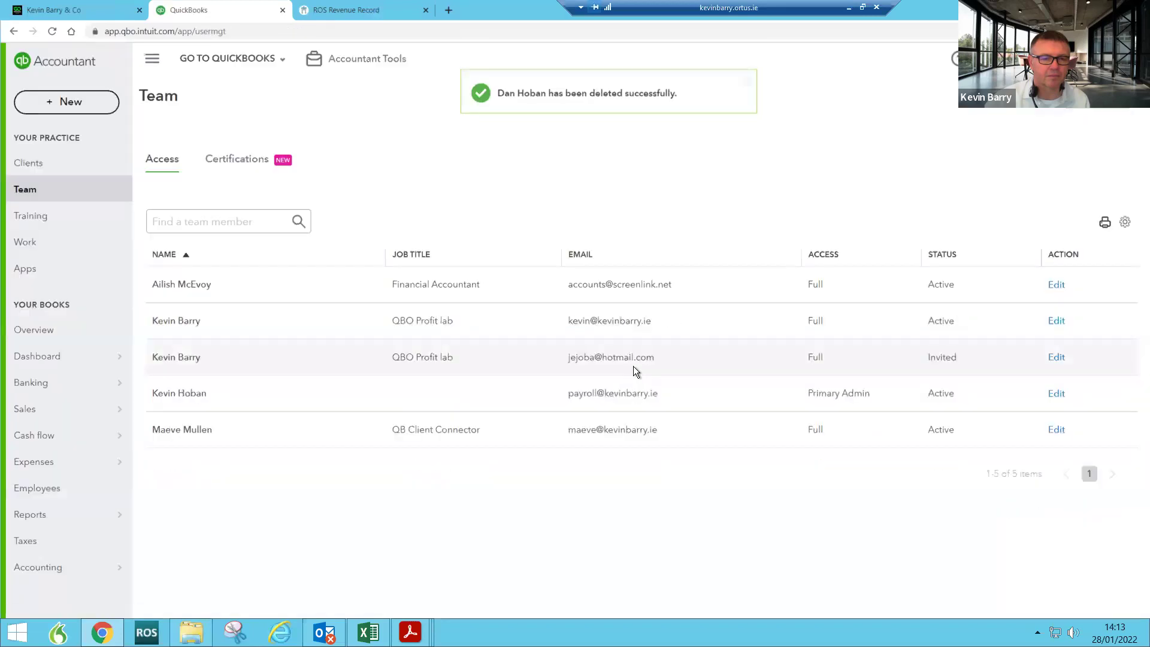
Step: Start a new team member with the copied e-mail, the MD's first and last name, and title MD
click(1097, 99)
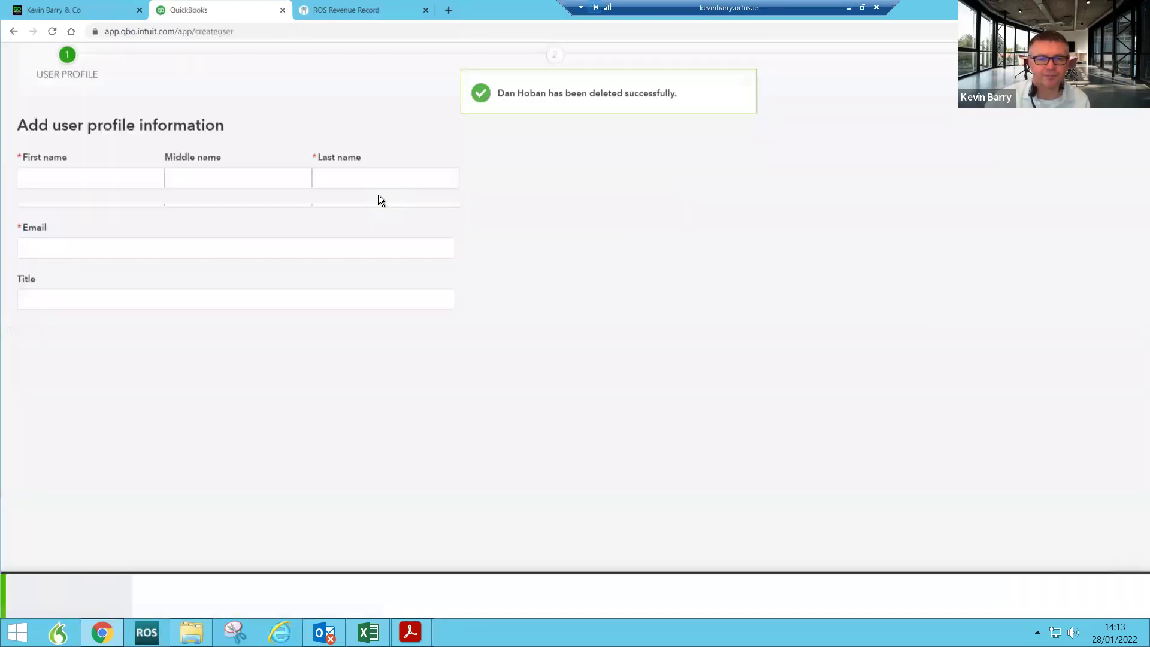
click(94, 275)
right_click(94, 277)
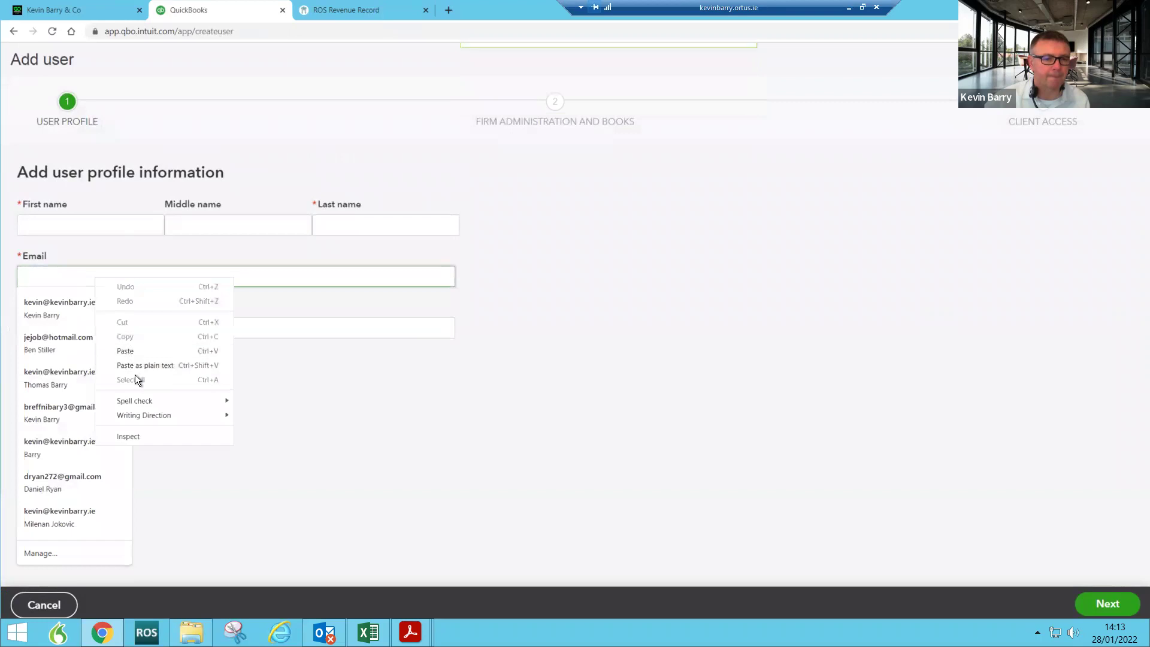
click(139, 365)
click(91, 219)
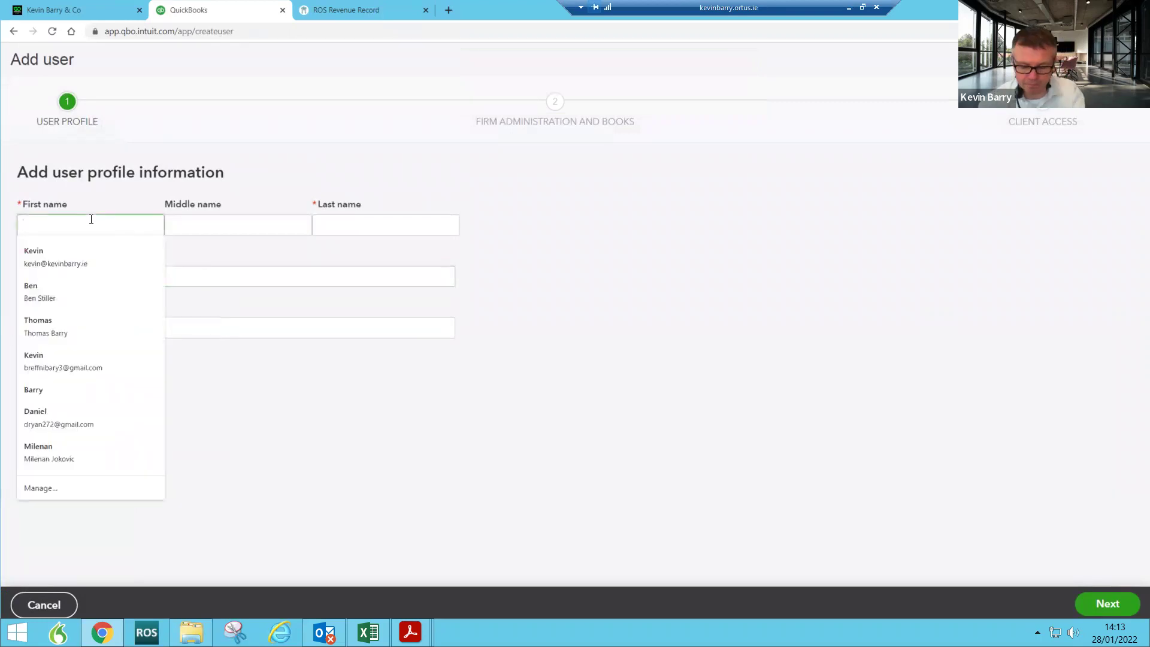
key(Tab)
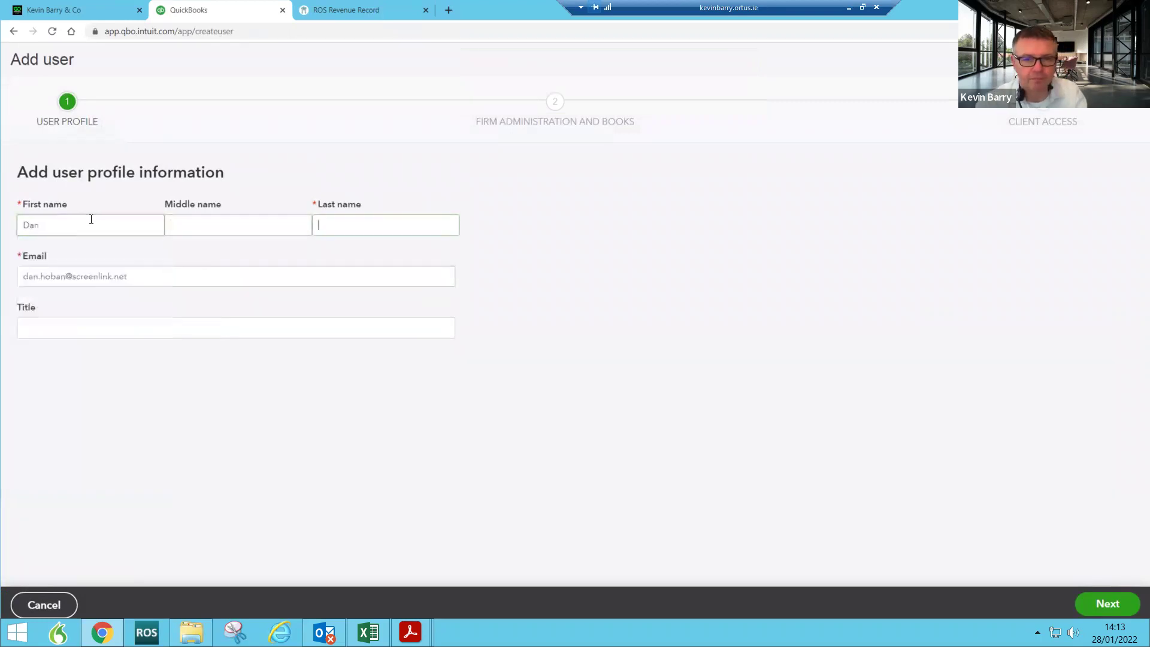
key(Tab)
key(Tab)
text(MD)
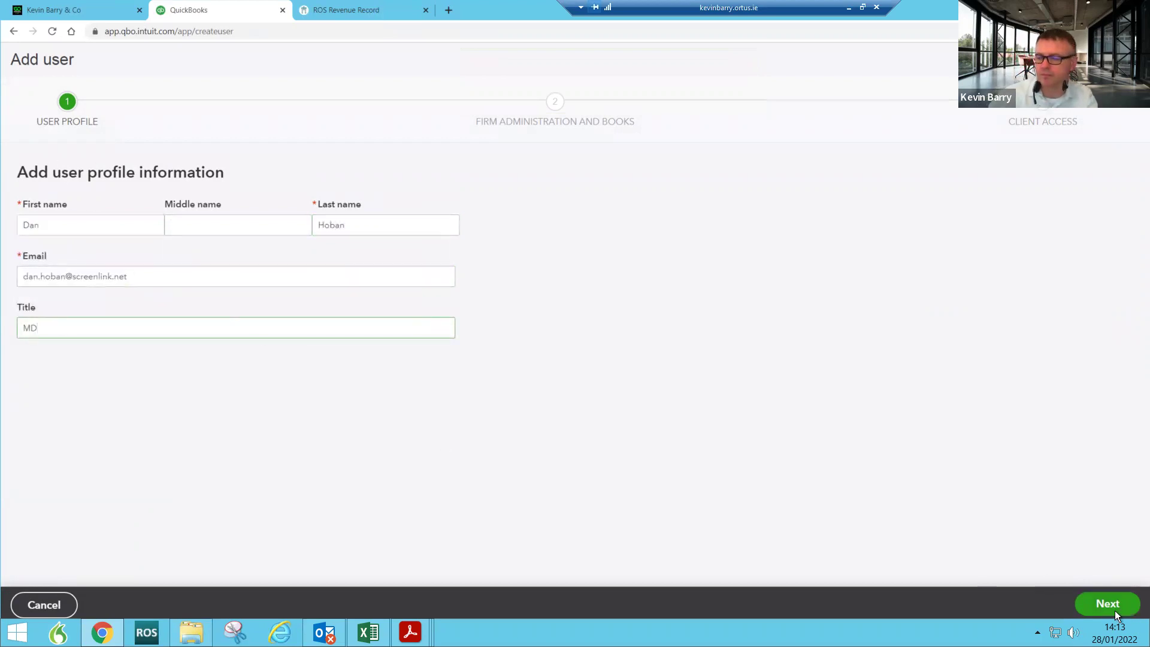
Step: Give the new team member Full access and save the invitation
click(1115, 610)
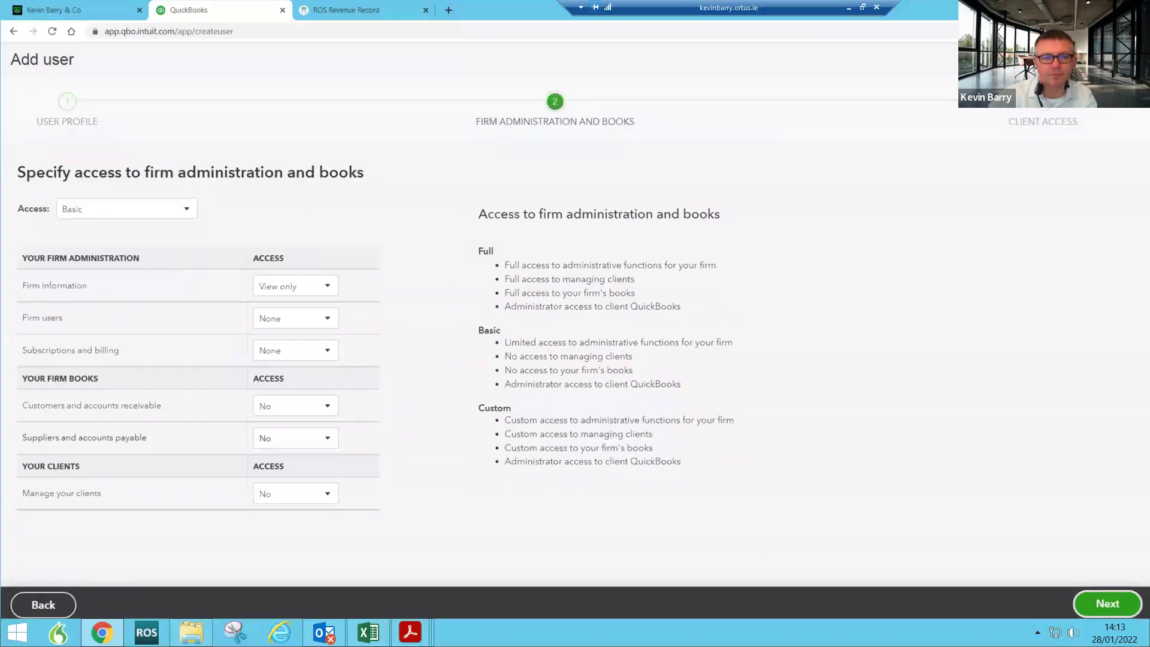
click(144, 214)
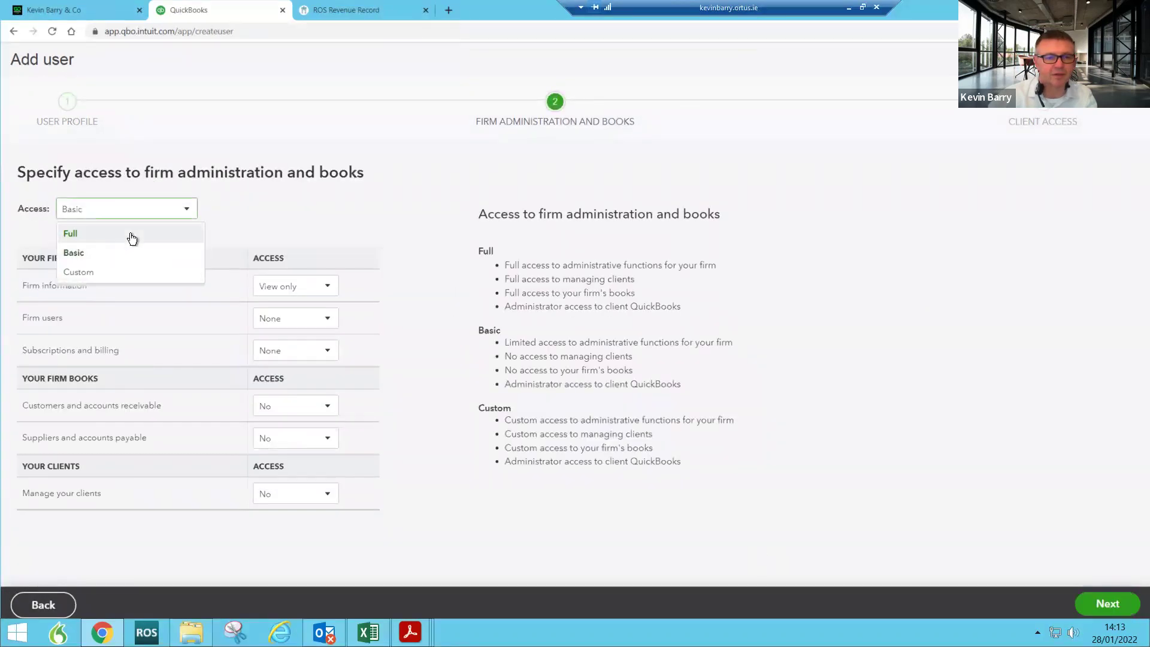
click(131, 234)
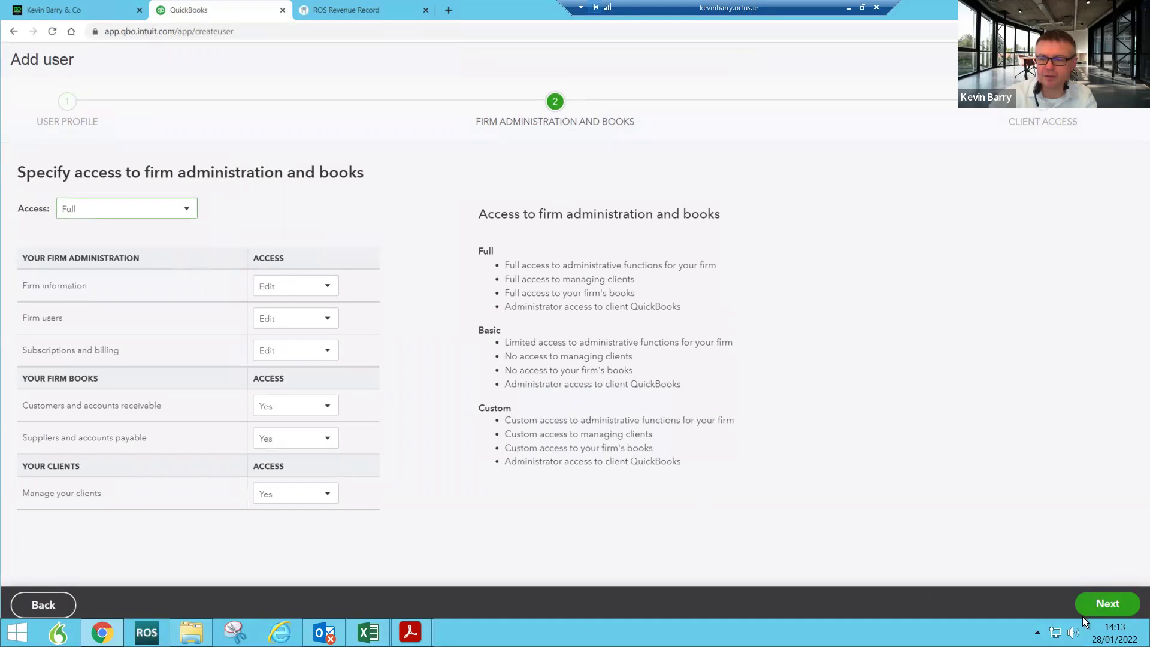
click(1100, 603)
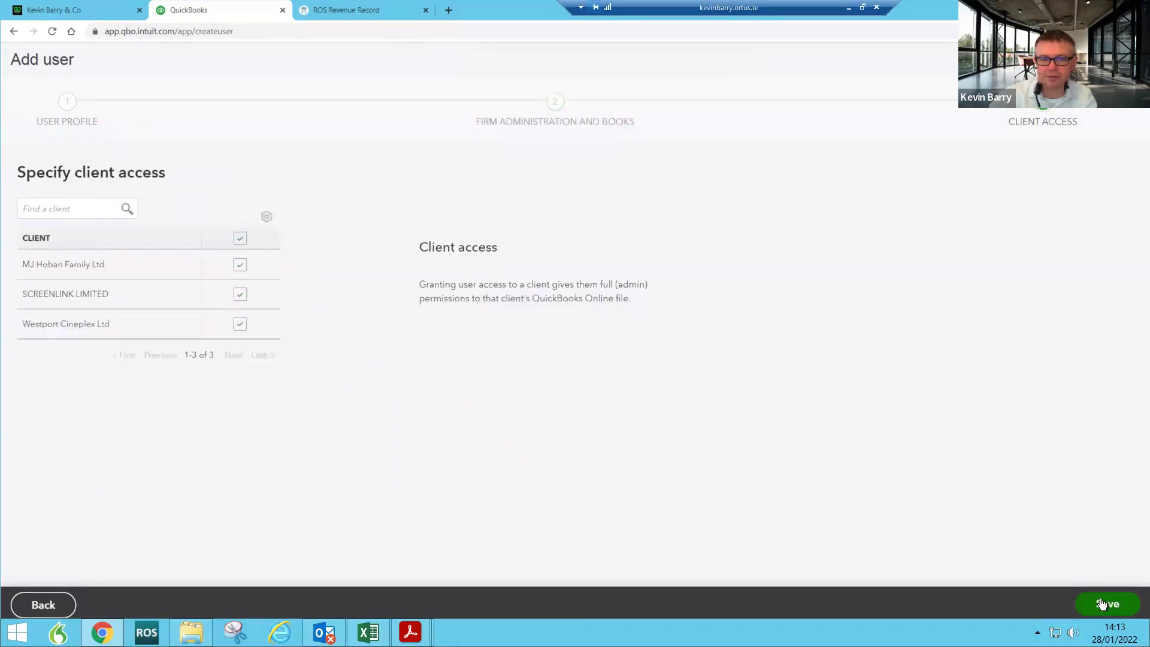
click(1102, 605)
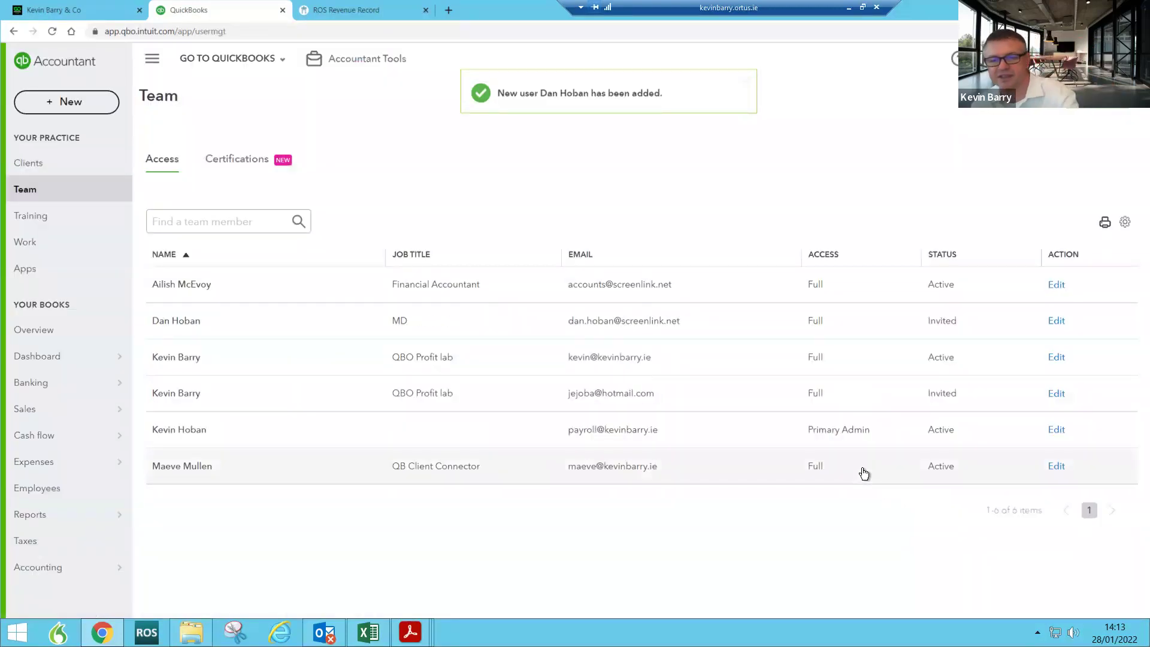
Step: Open the practice Dashboard and drop down the GO TO QUICKBOOKS client company list
click(59, 358)
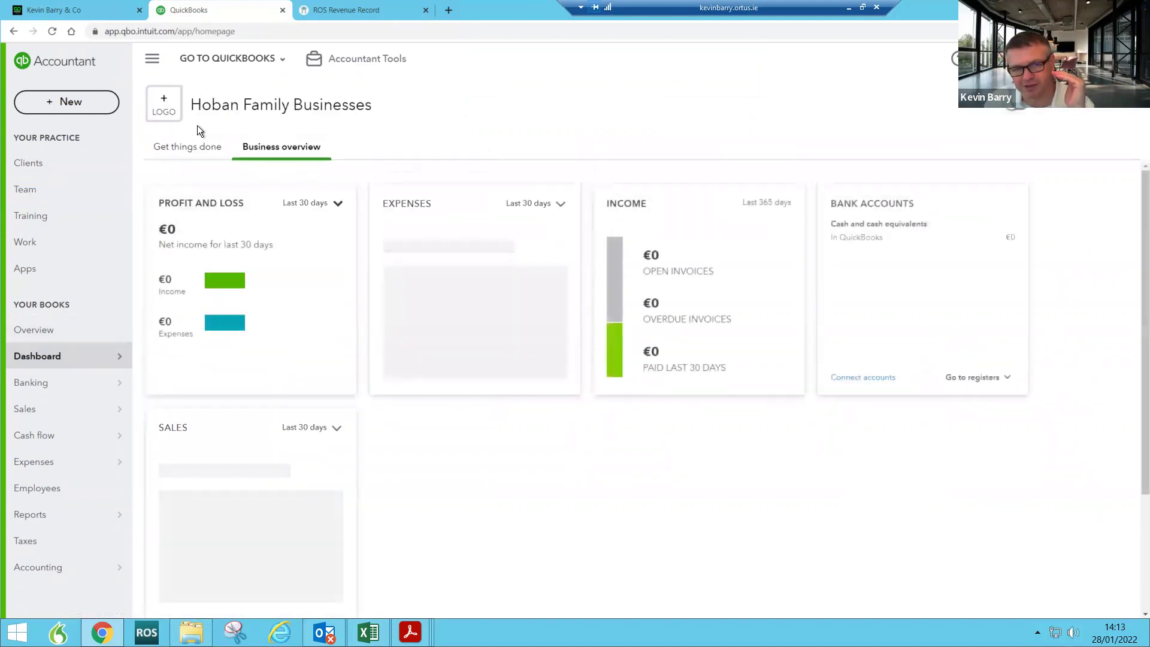
click(281, 60)
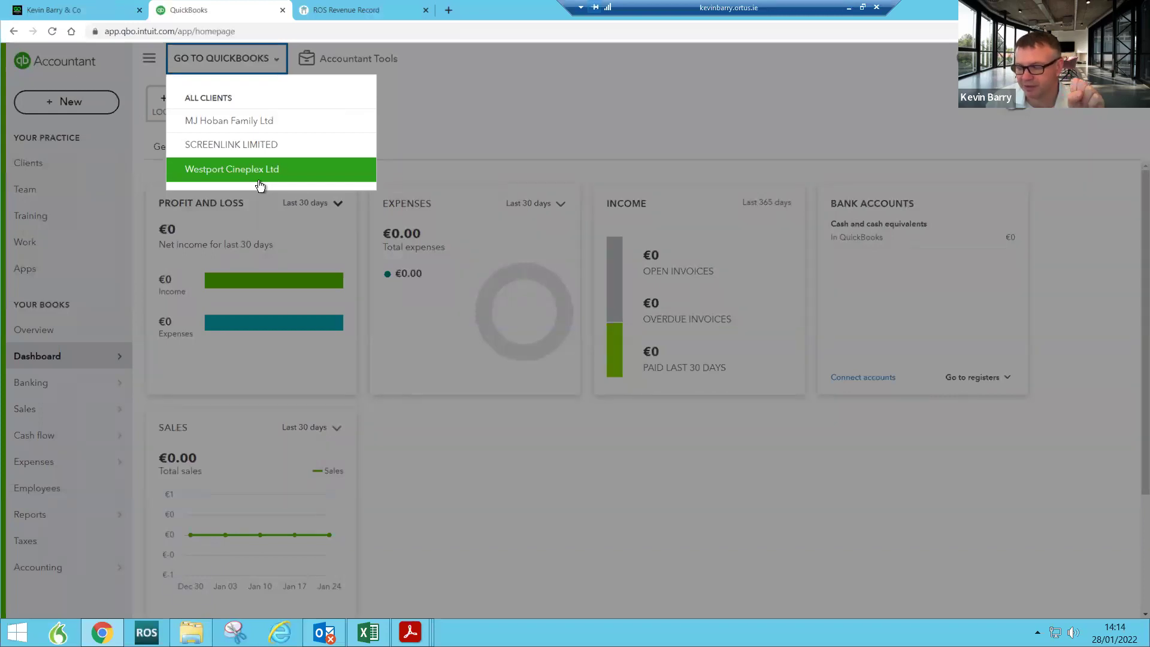
Step: Switch into SCREENLINK LIMITED's books and open its Reports page
click(225, 146)
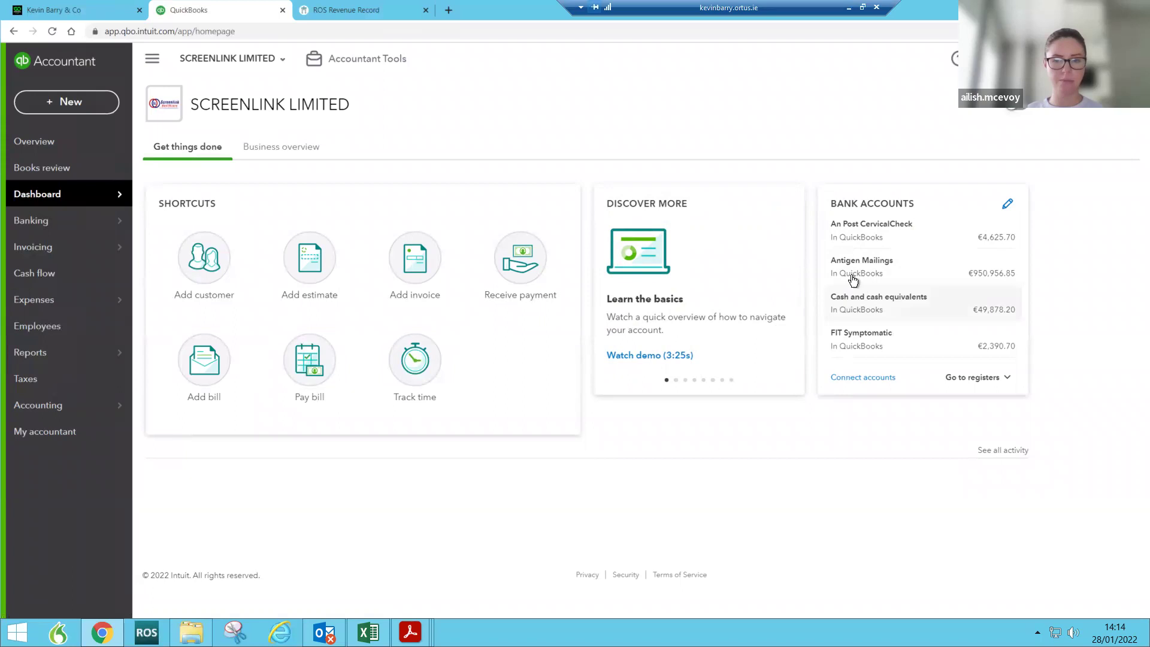
mouse_move(35, 354)
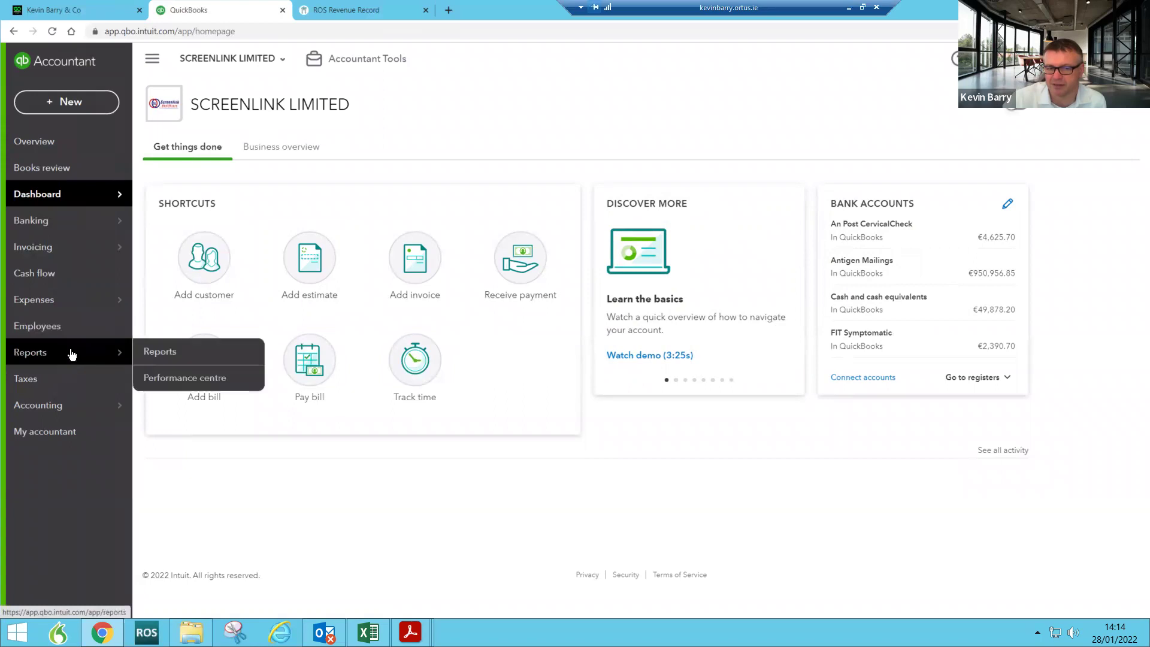
mouse_move(93, 407)
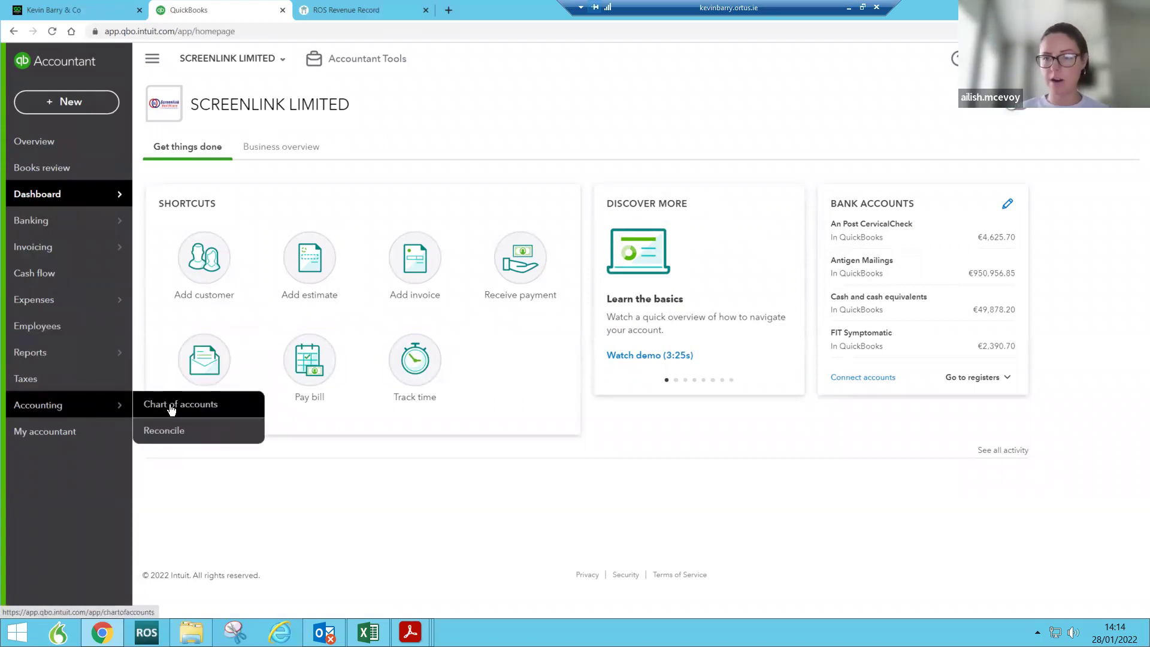
mouse_move(99, 353)
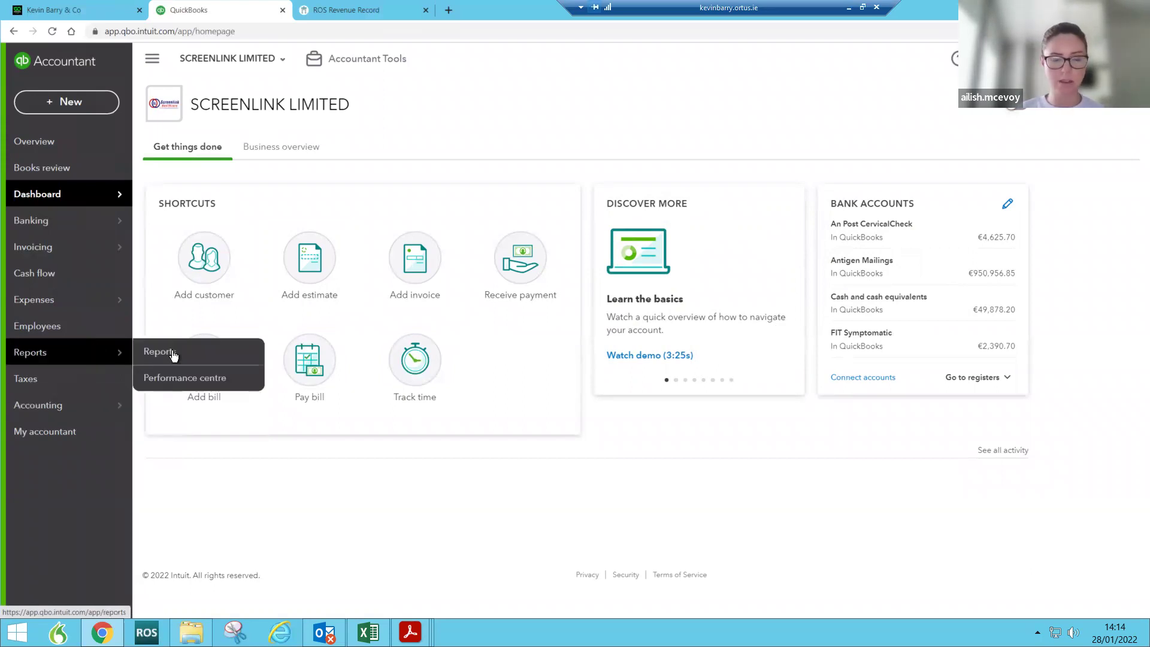
click(177, 354)
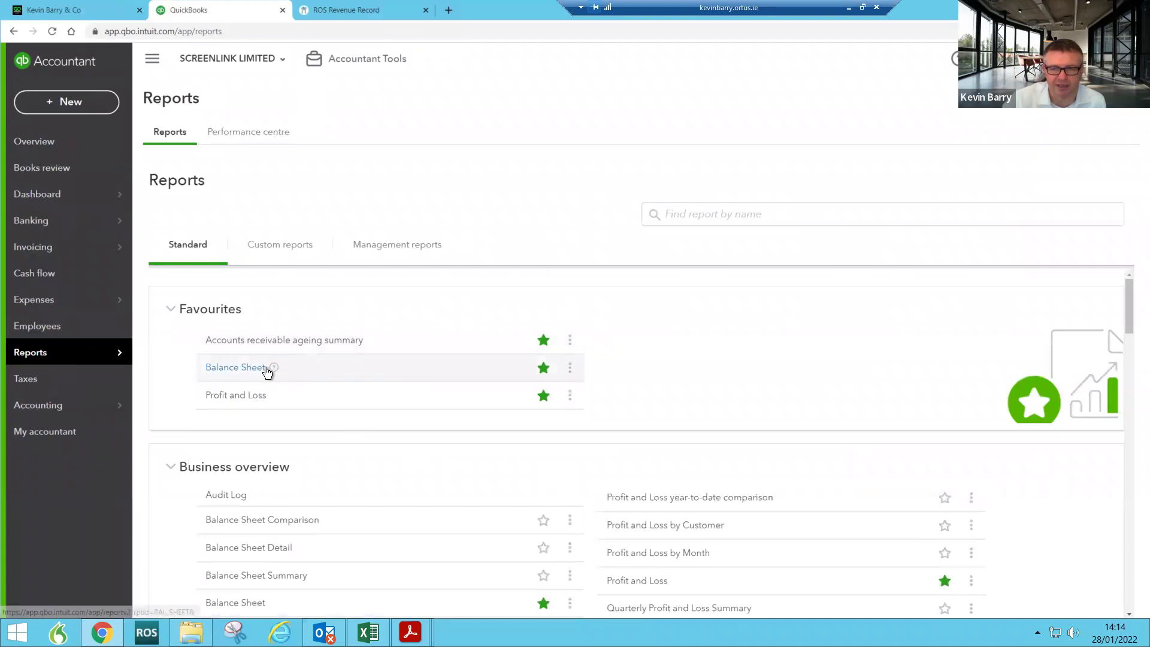
Step: Run the Balance Sheet, drill into the 950,956.85 Antigen Mailings balance, and open the An Post bill
click(267, 367)
scroll(881, 339, down, 3)
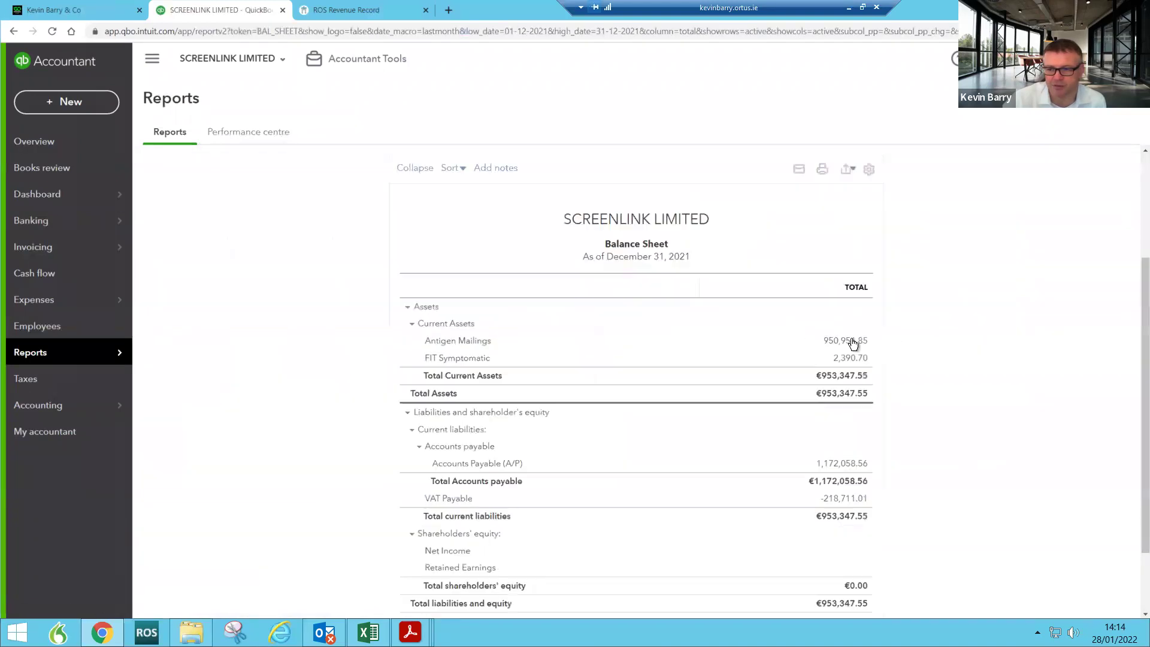
click(851, 340)
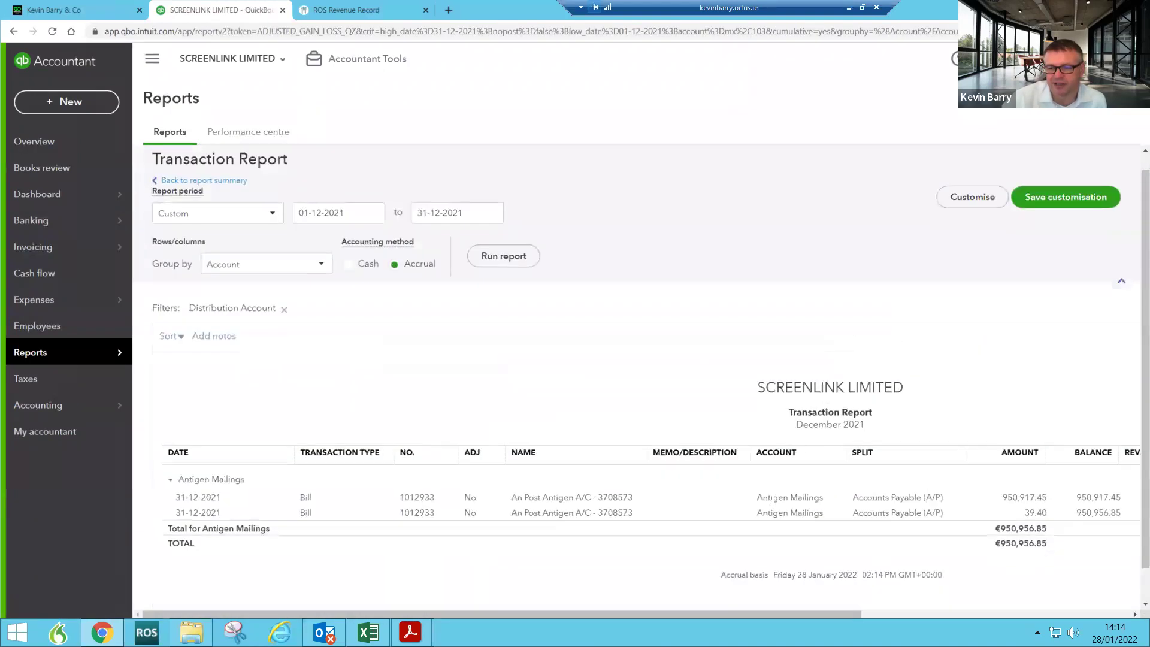
click(306, 499)
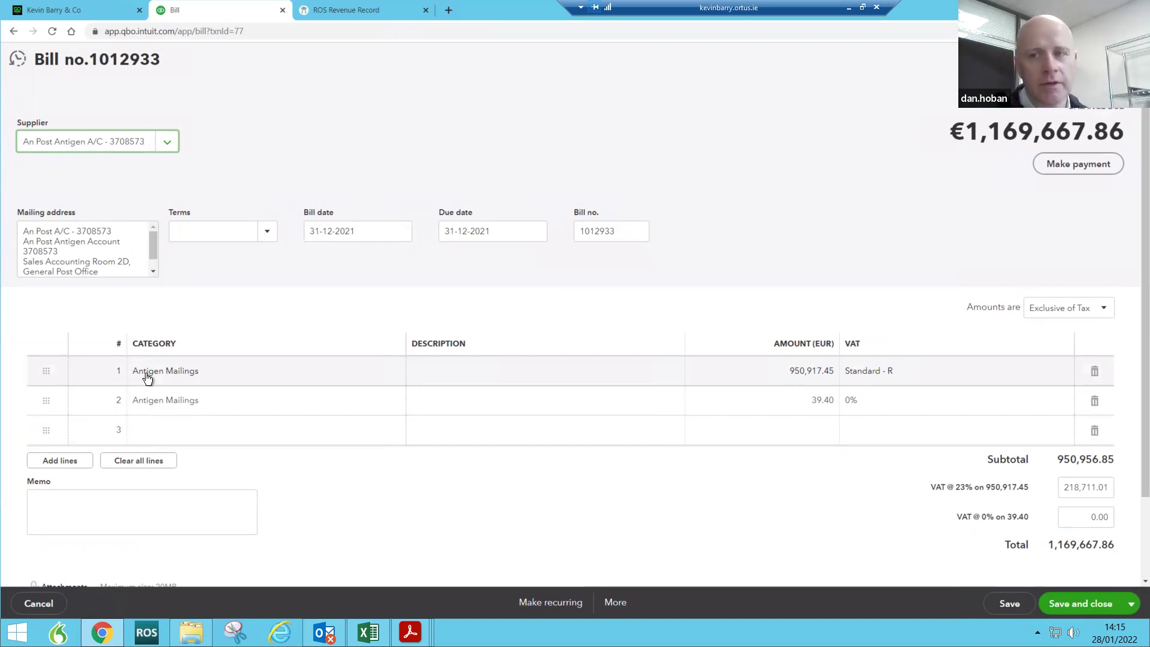
Step: Close the An Post bill and open Chart of accounts from the Accounting menu
click(38, 603)
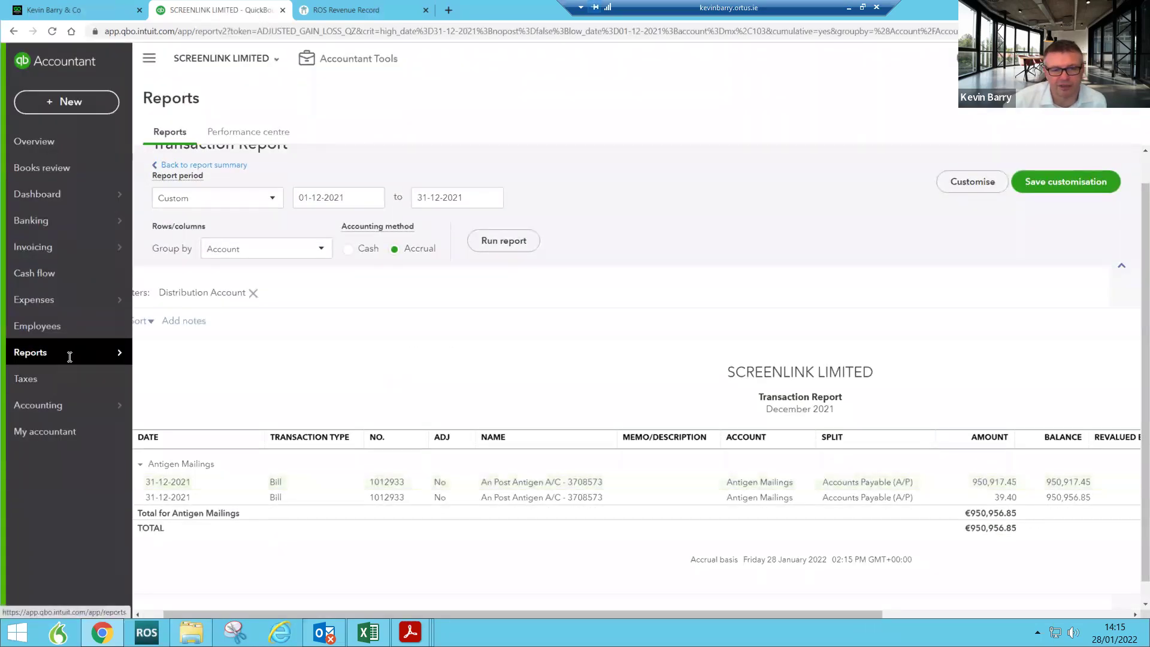
mouse_move(70, 357)
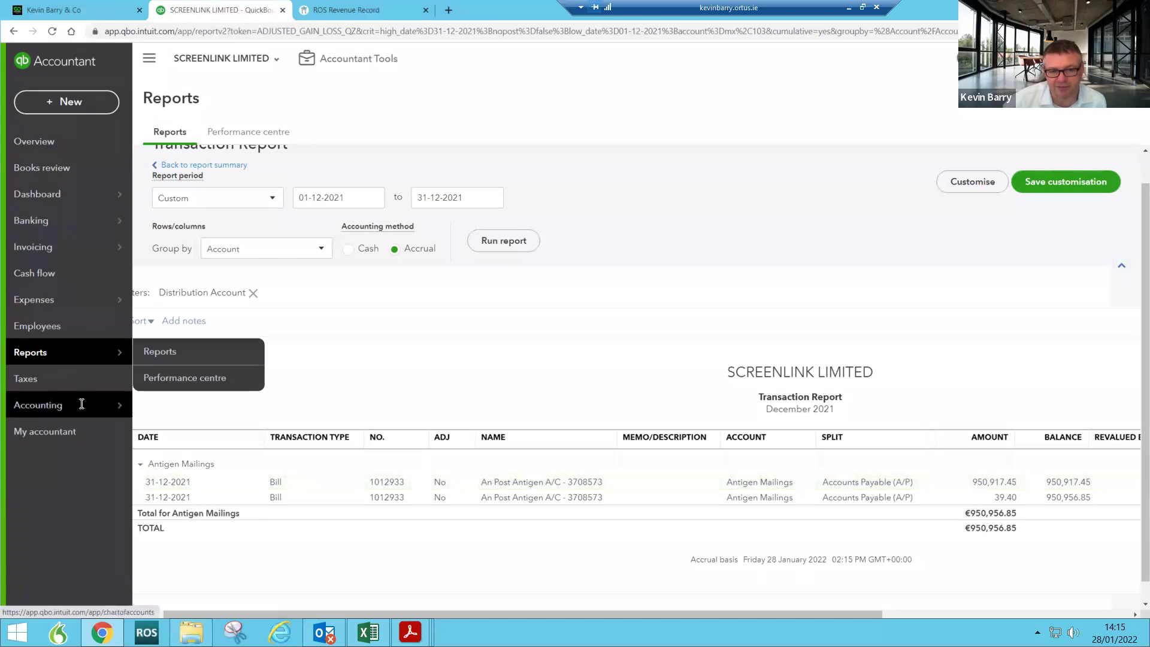
mouse_move(109, 407)
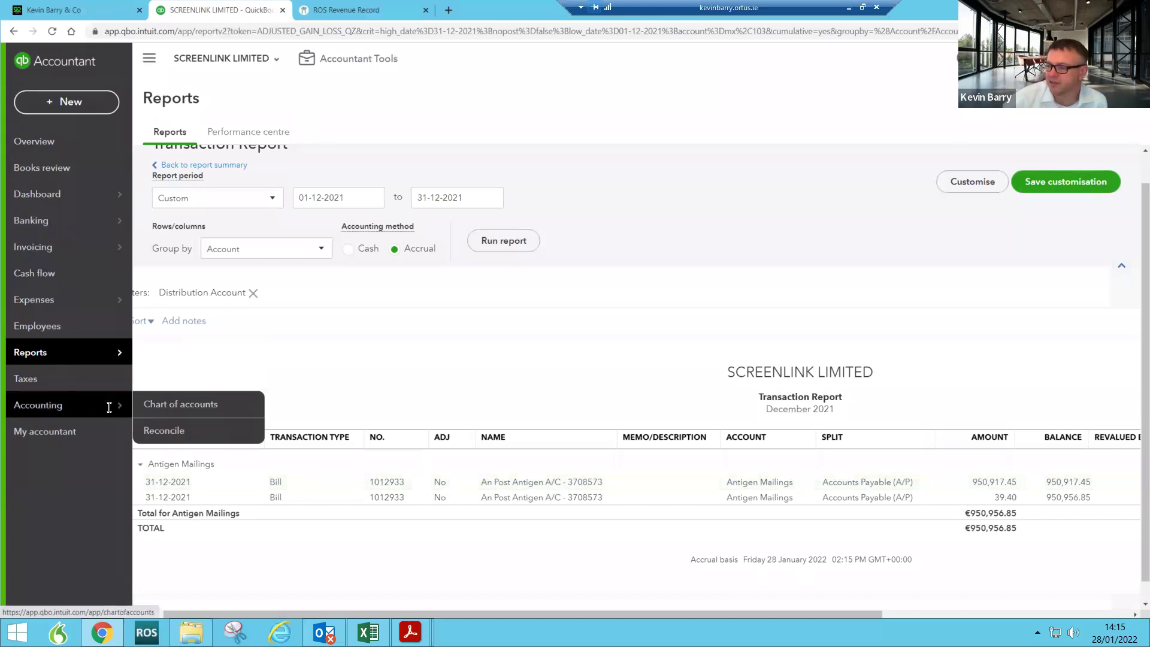
click(178, 405)
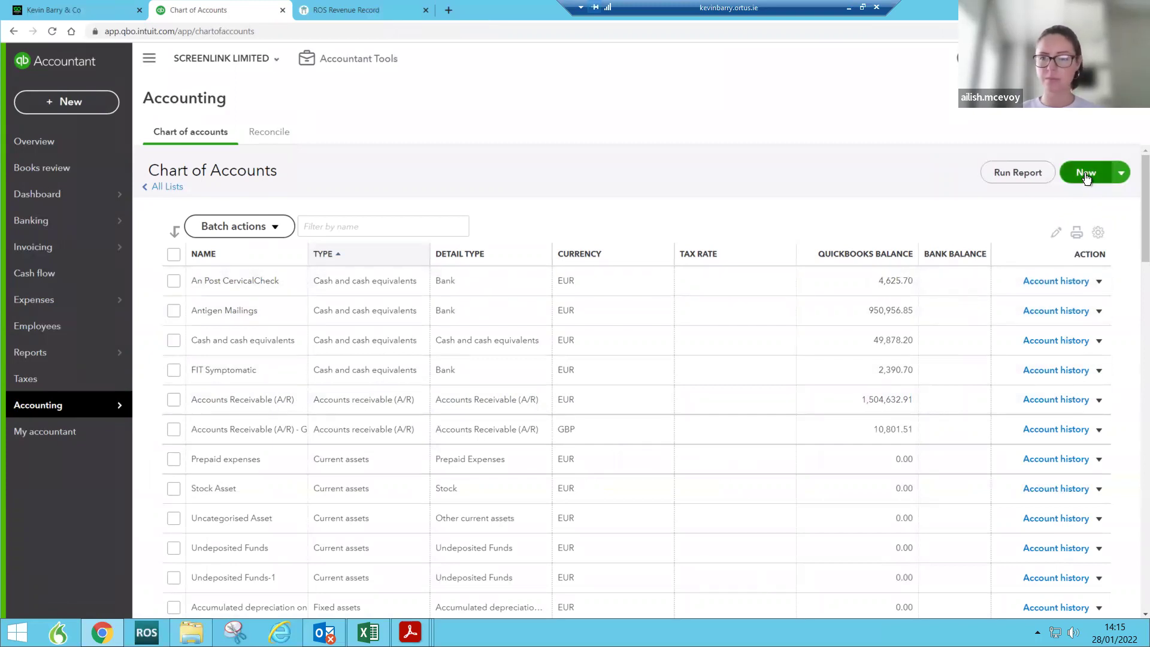
click(1086, 175)
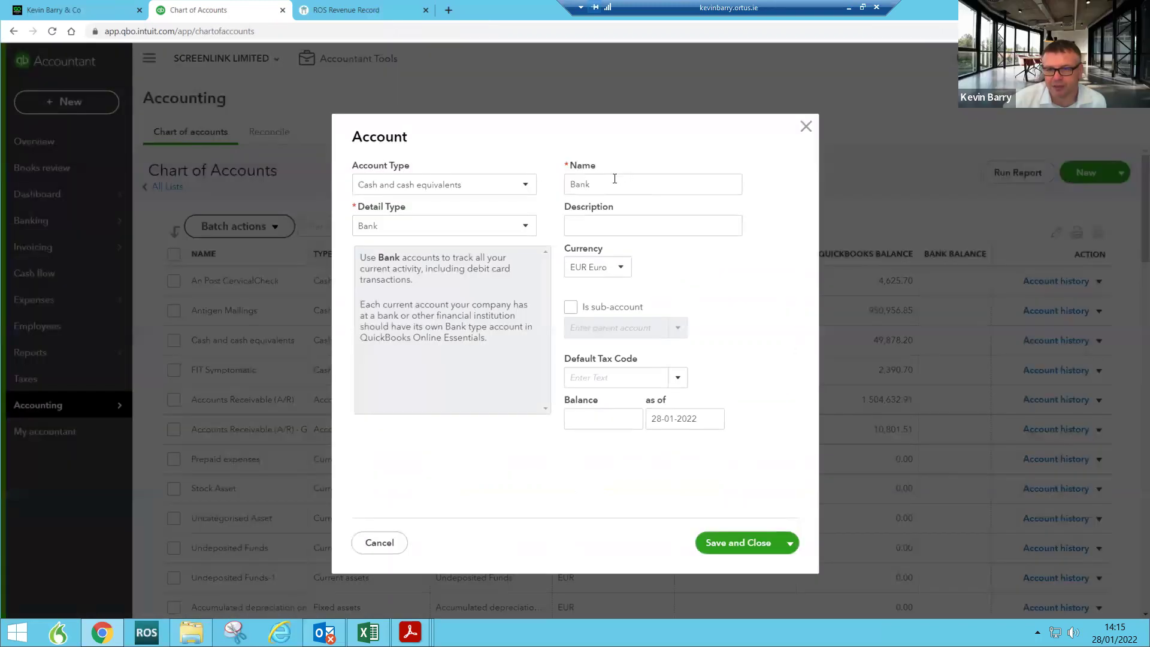
double_click(593, 183)
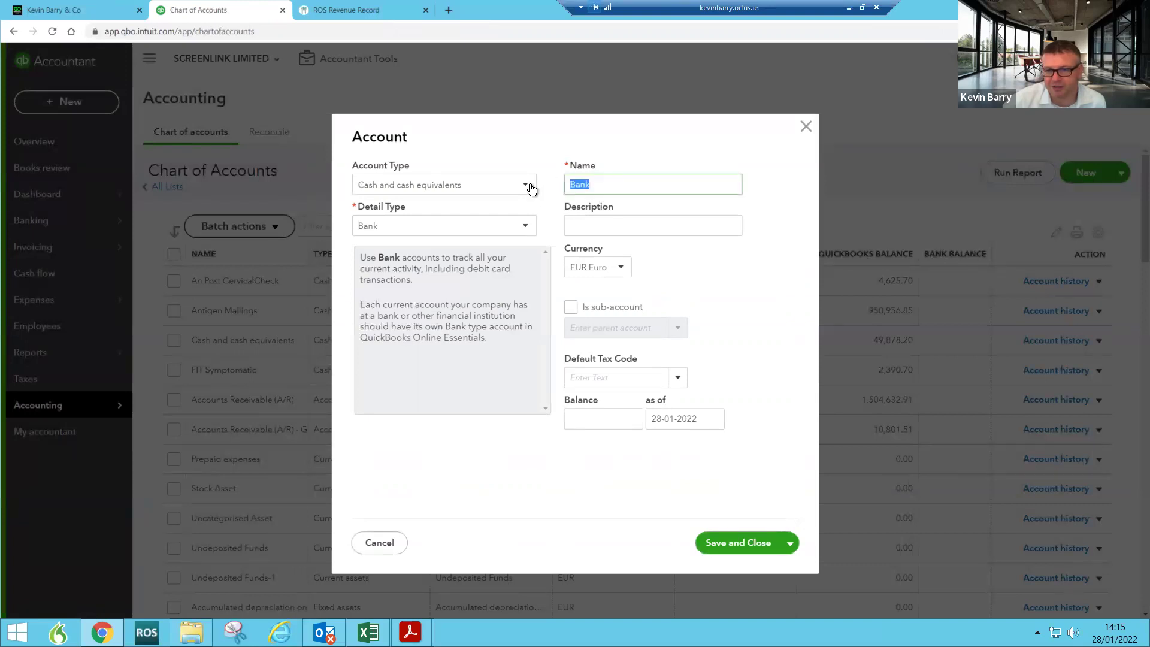
click(406, 191)
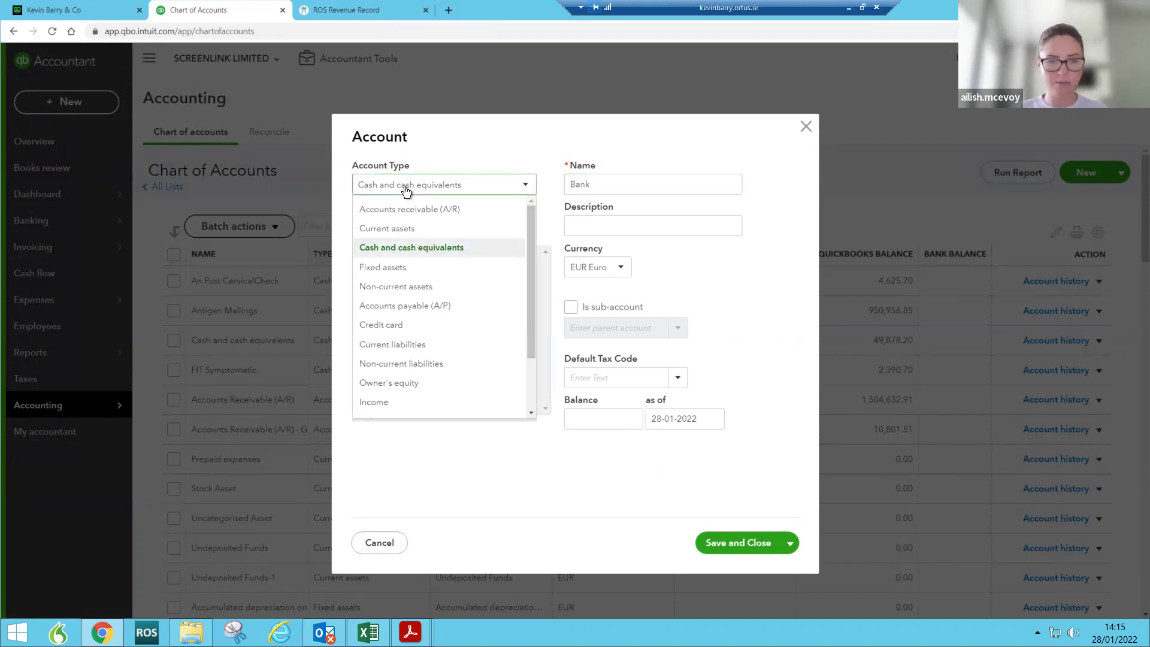
drag(529, 343, 530, 396)
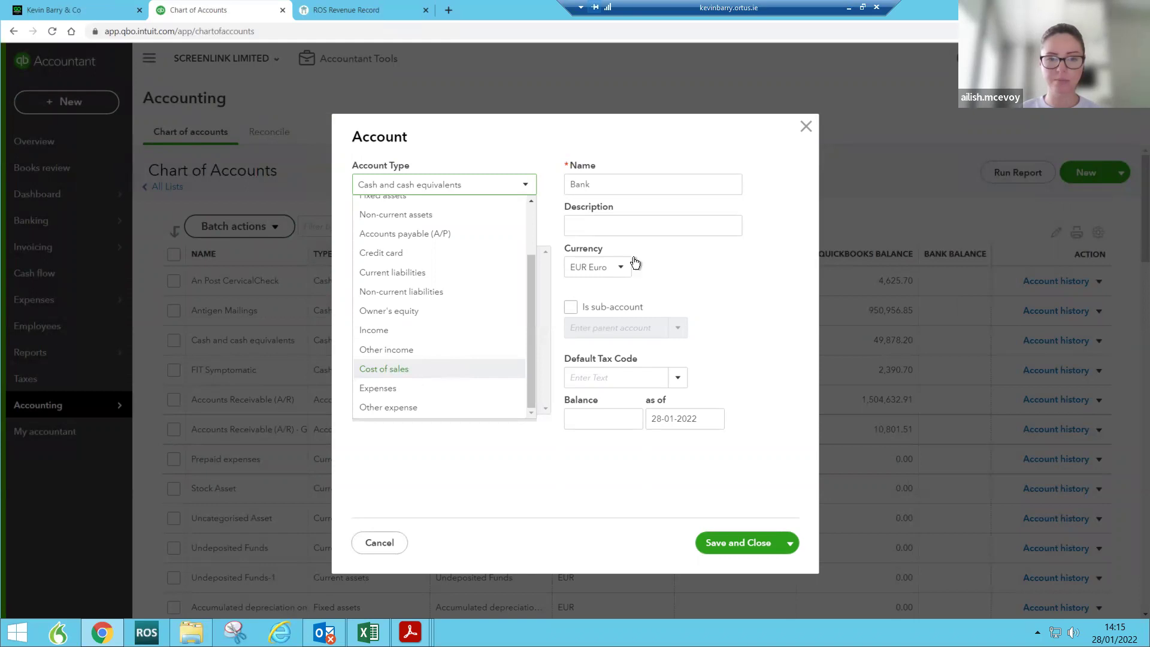
click(805, 126)
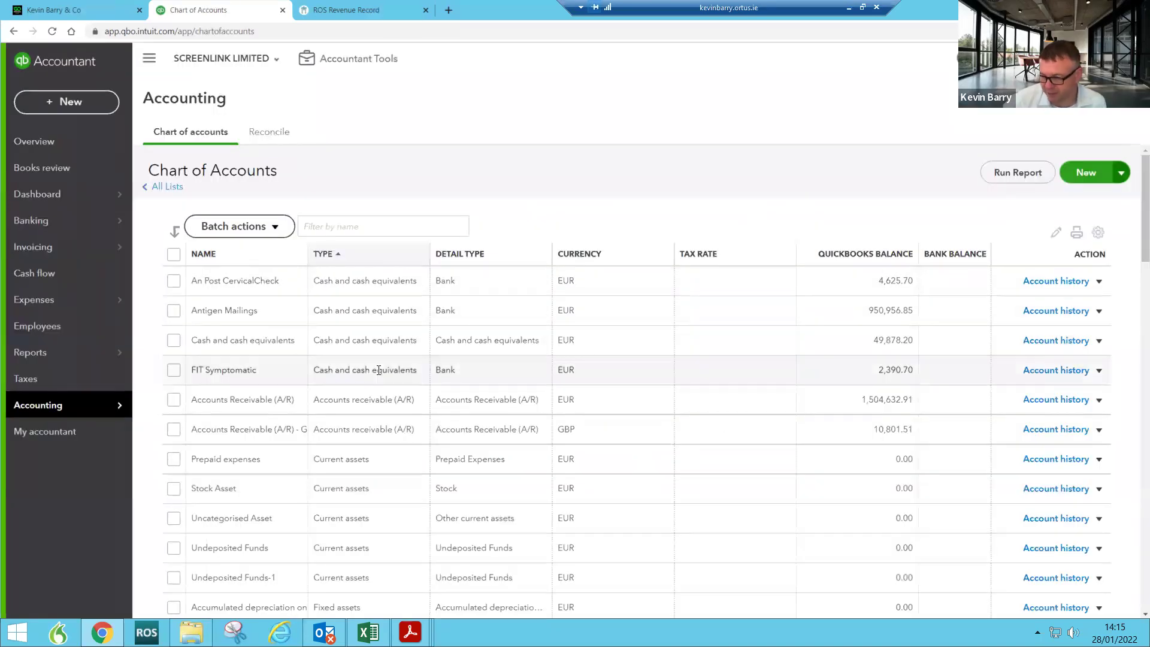
Step: Change An Post CervicalCheck to account type Cost of sales, detail Supplies and materials - COS, and save
click(1099, 281)
click(1018, 323)
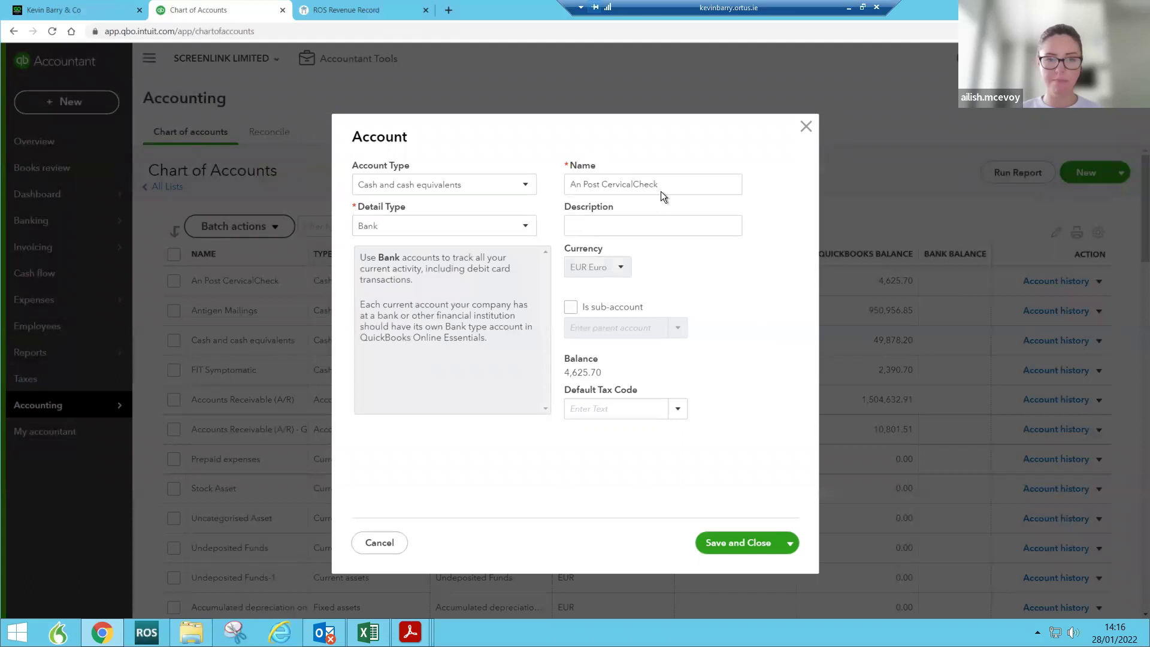
click(456, 235)
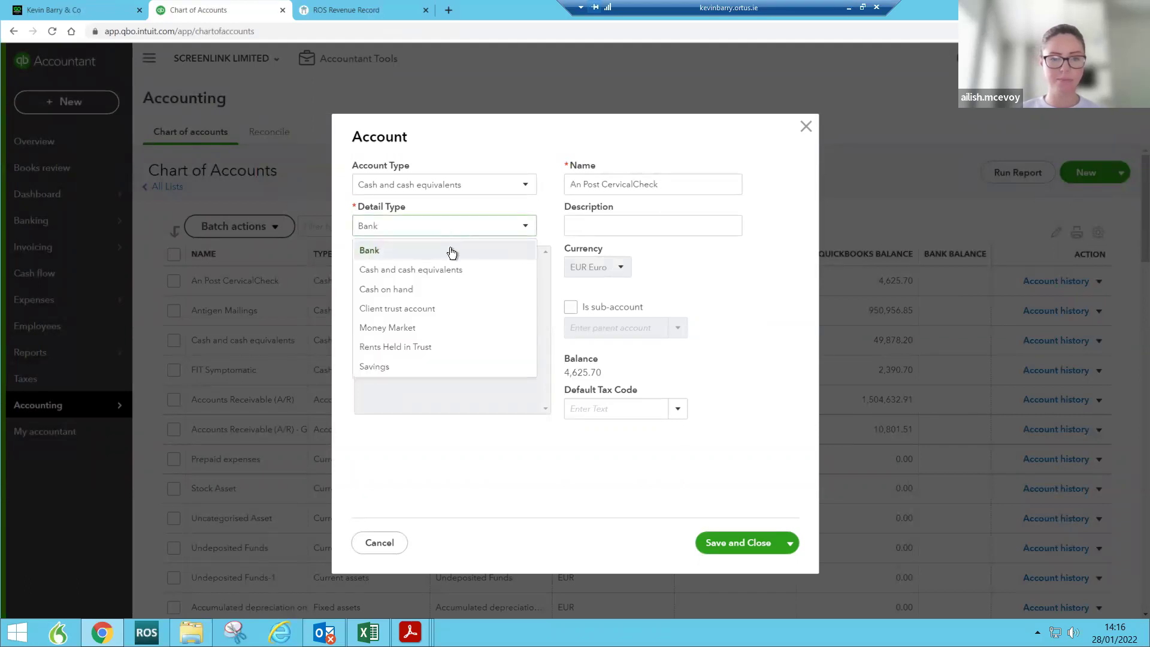
click(458, 187)
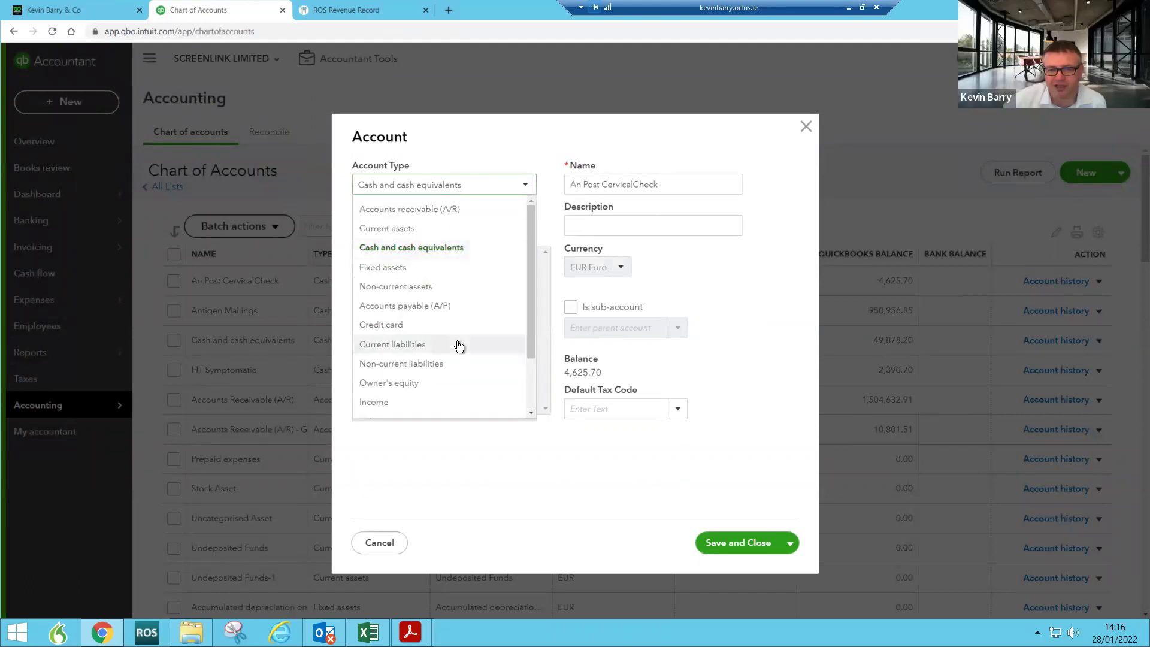
scroll(447, 353, down, 1)
click(384, 381)
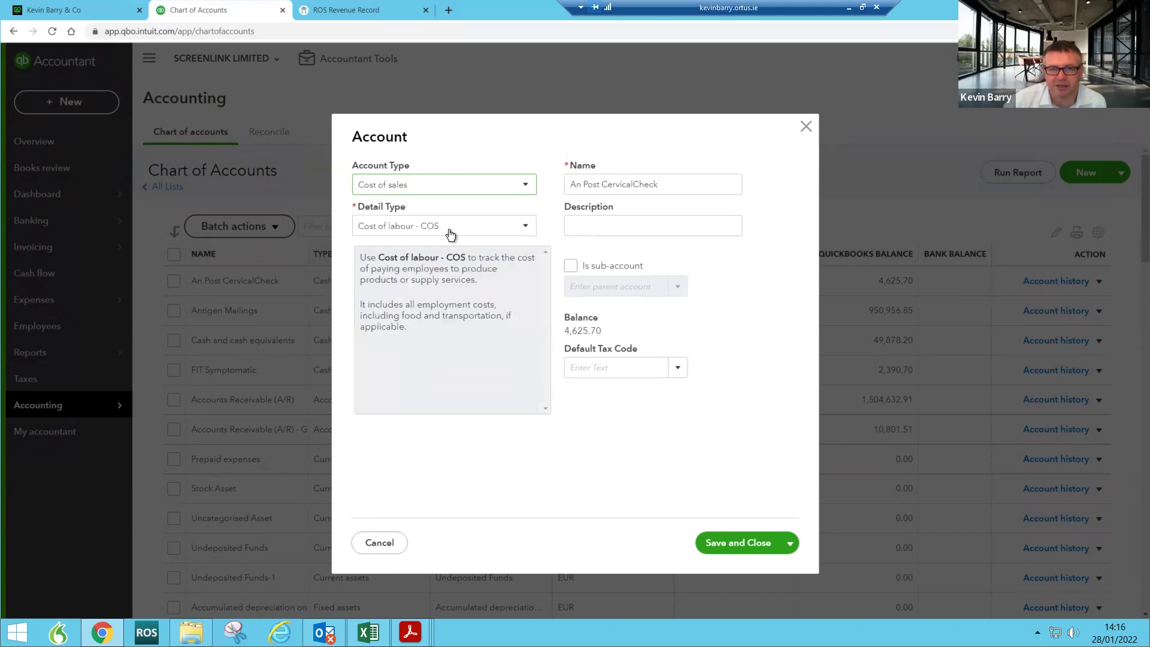
click(451, 235)
click(431, 328)
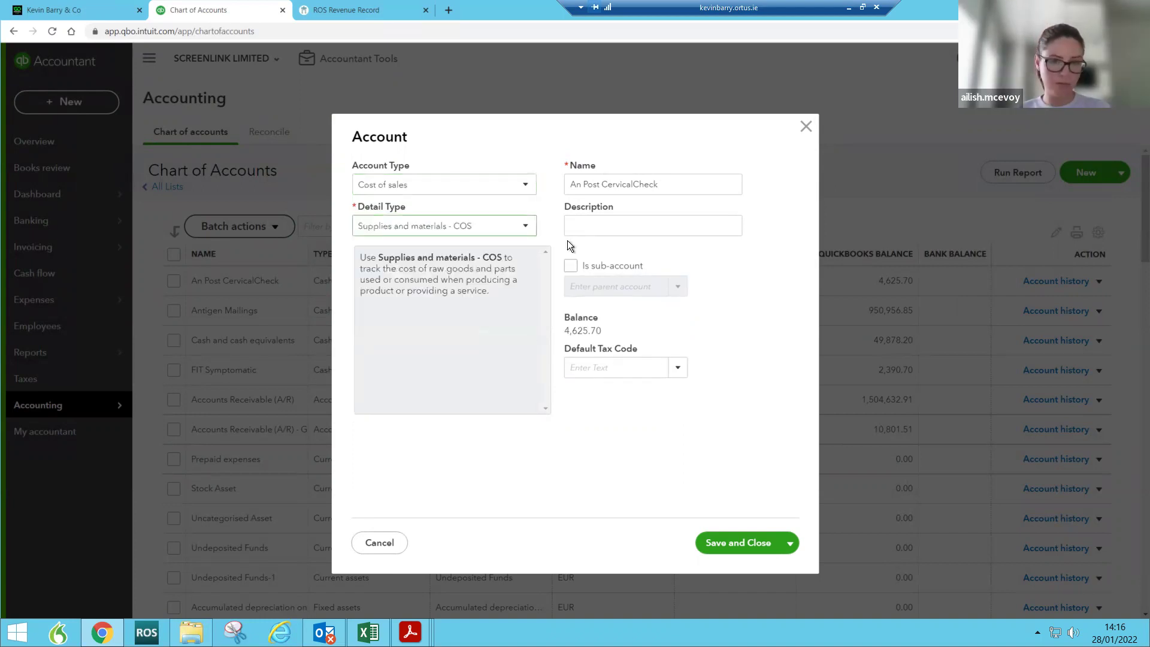
click(732, 547)
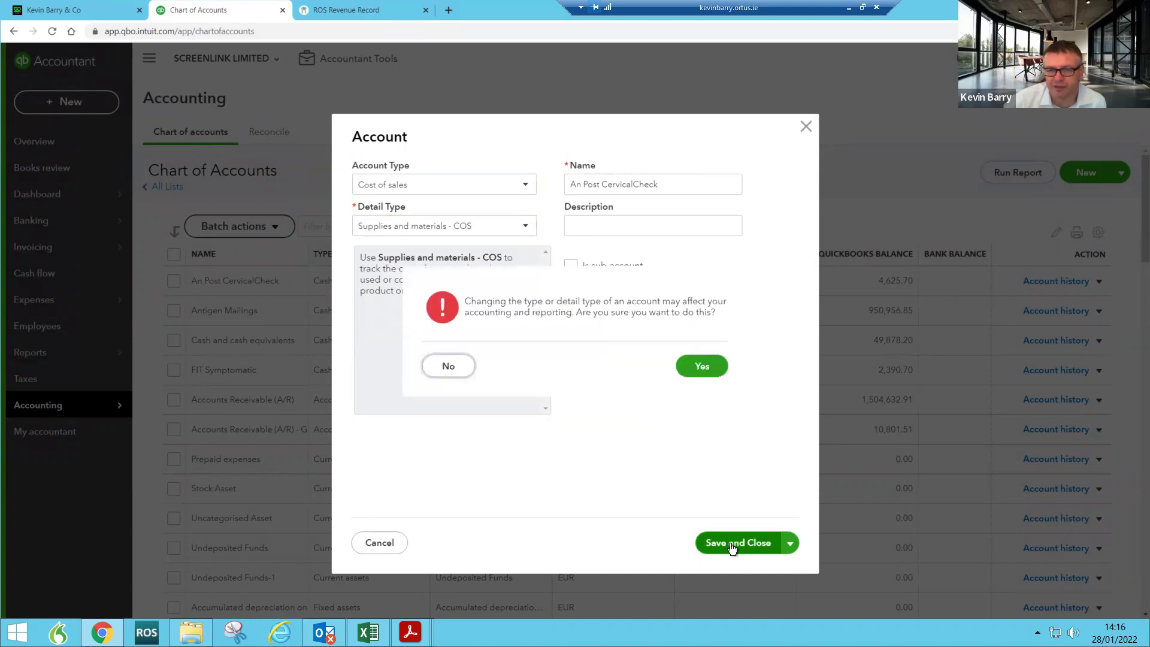
click(705, 367)
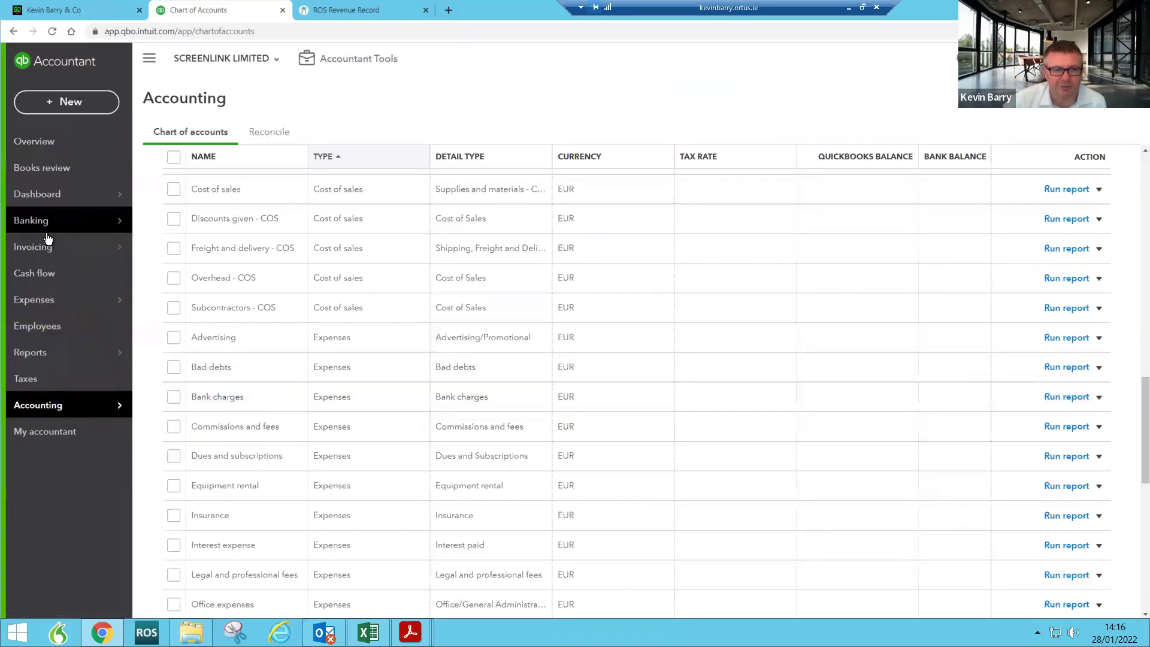
click(48, 194)
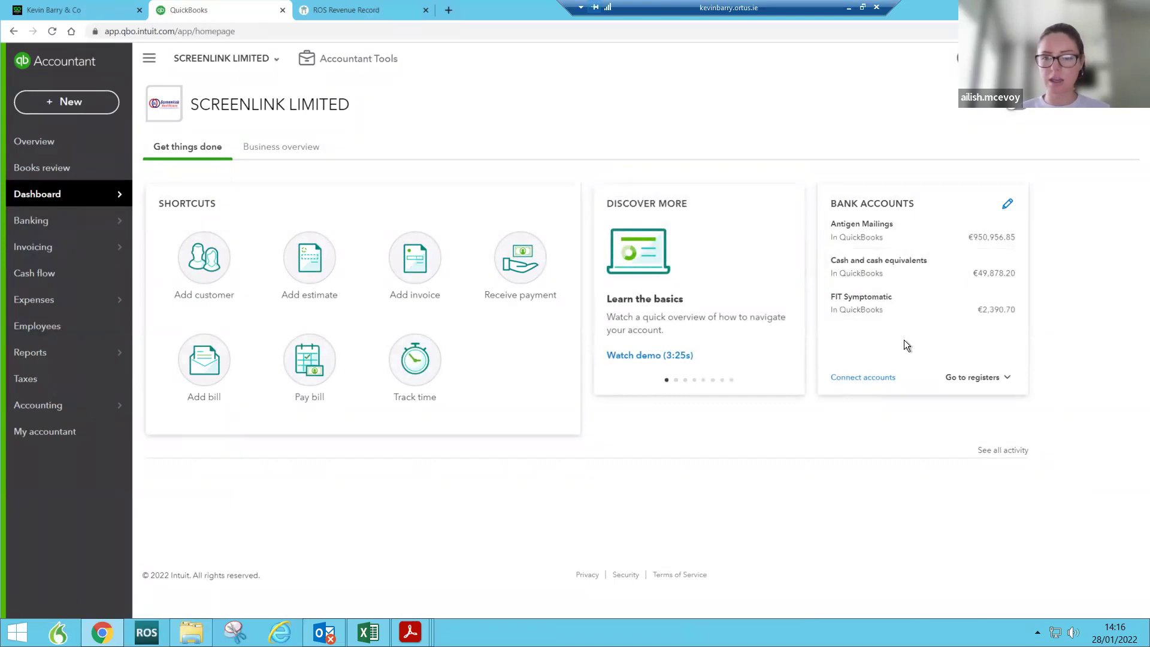
mouse_move(60, 408)
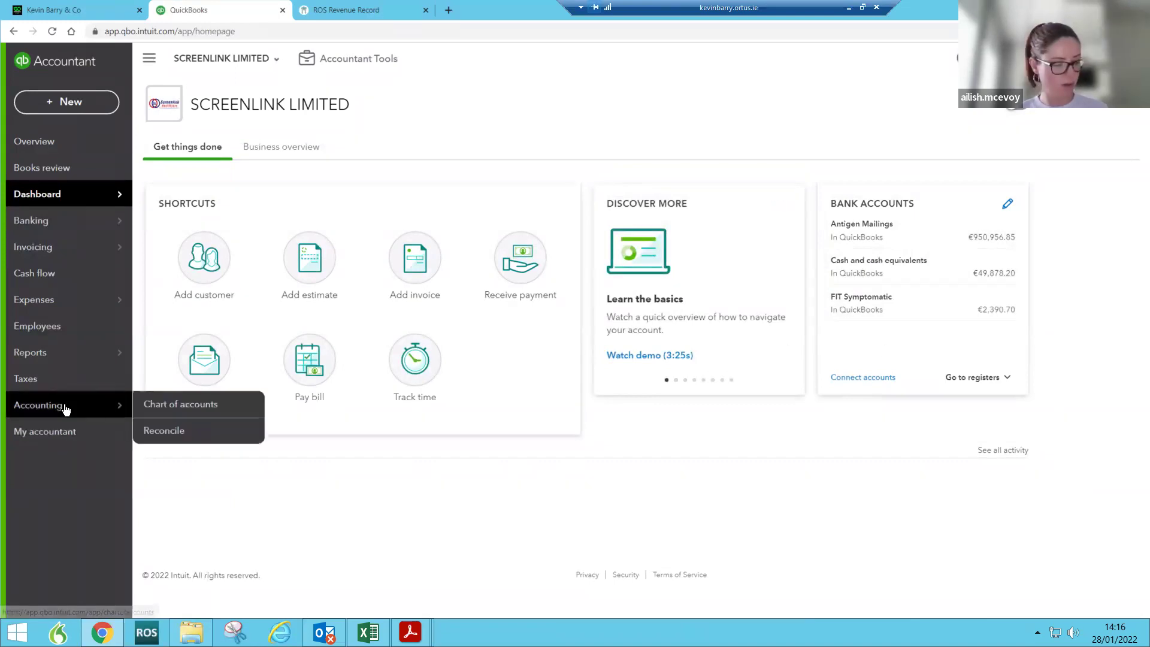
click(167, 404)
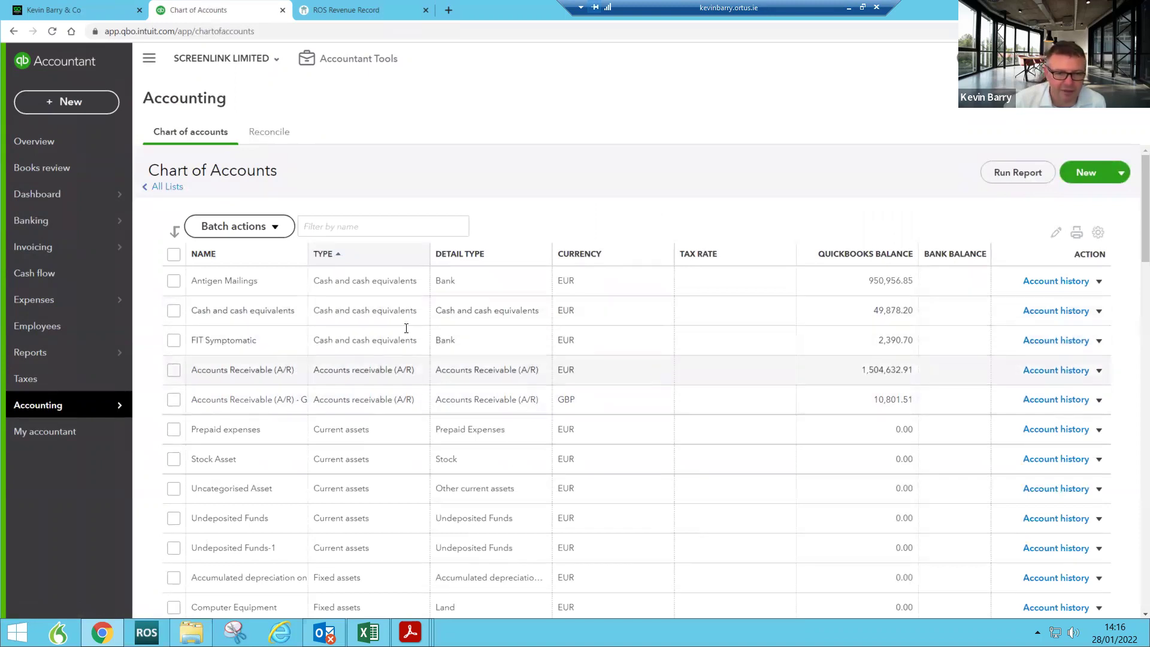
click(1097, 342)
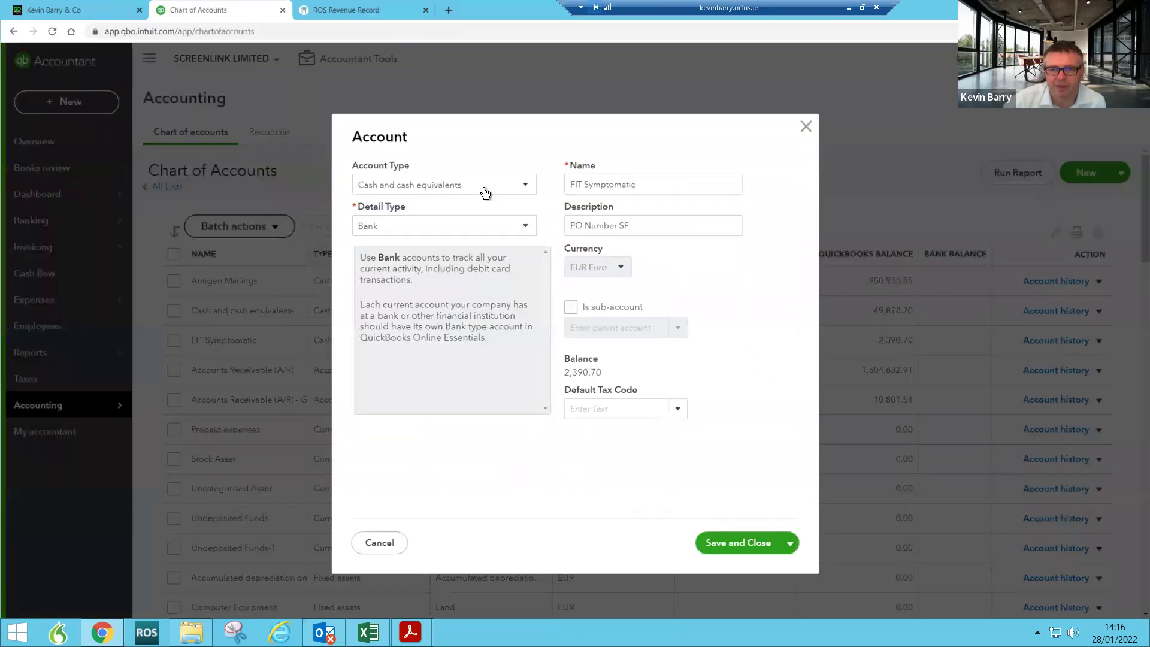
Step: Make FIT Symptomatic a Cost of sales account and confirm saving the type change
click(483, 189)
scroll(479, 318, down, 1)
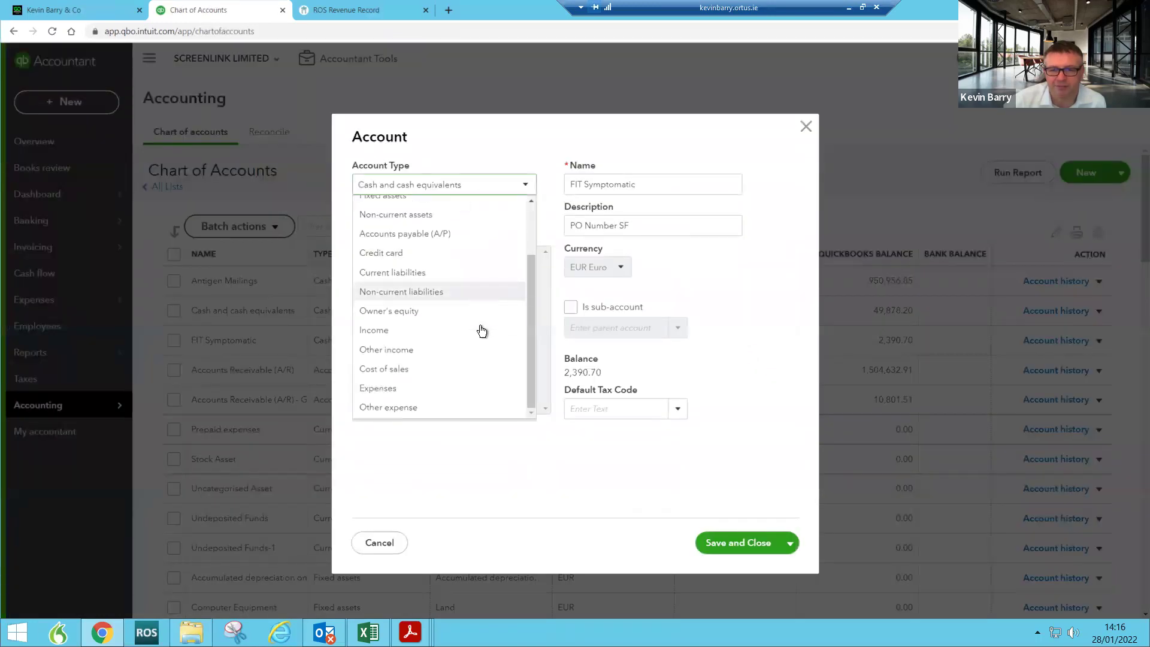
click(419, 369)
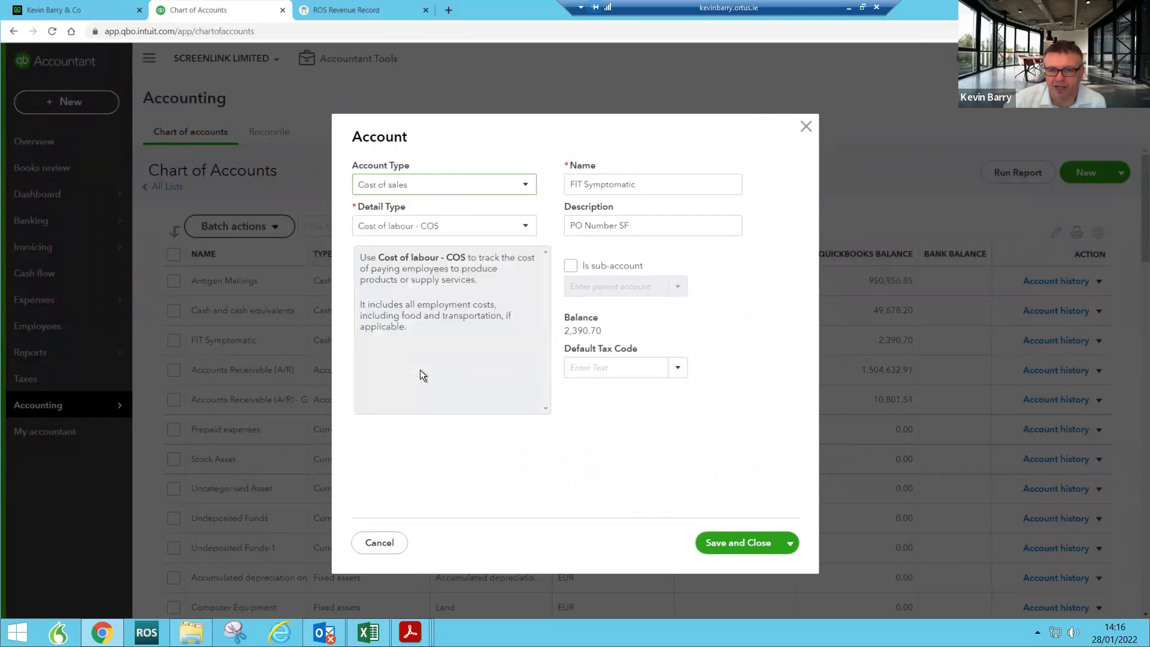
click(737, 548)
click(697, 366)
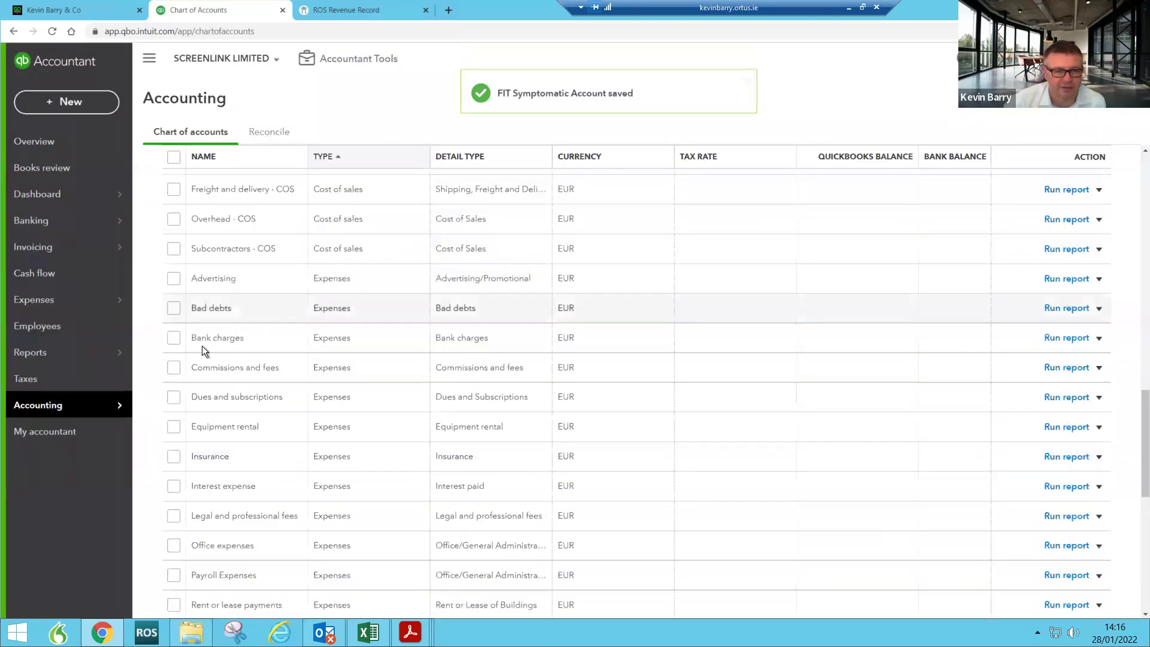
Step: Scroll the Chart of Accounts back up to the top
mouse_move(108, 404)
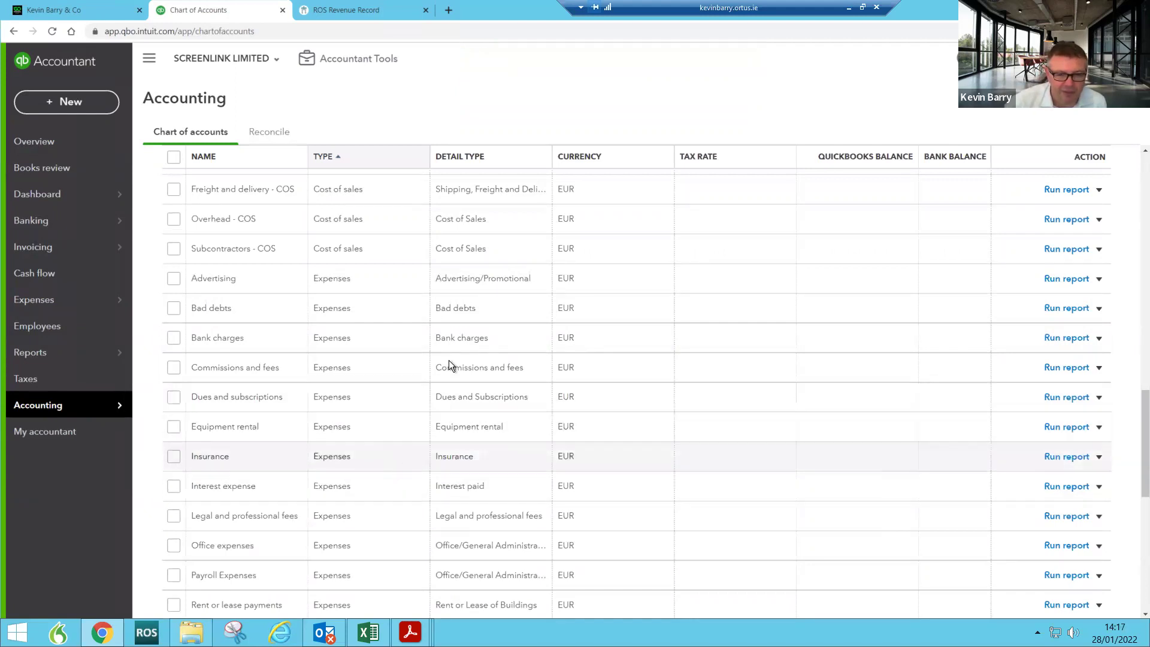
scroll(438, 357, up, 2)
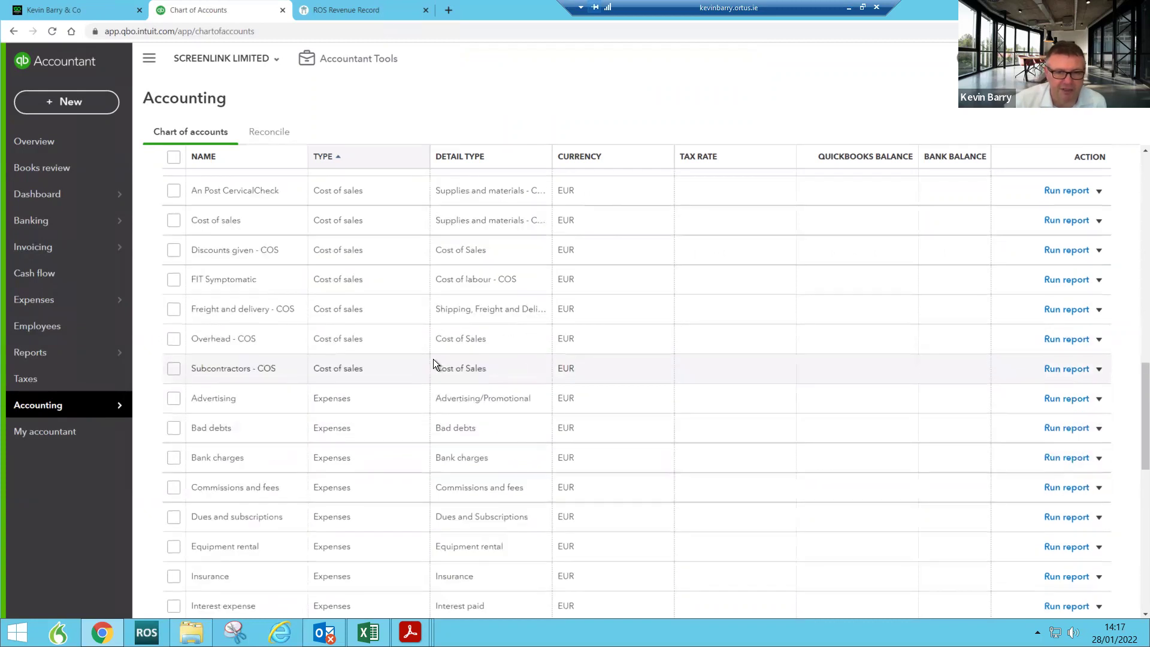
scroll(433, 358, up, 1)
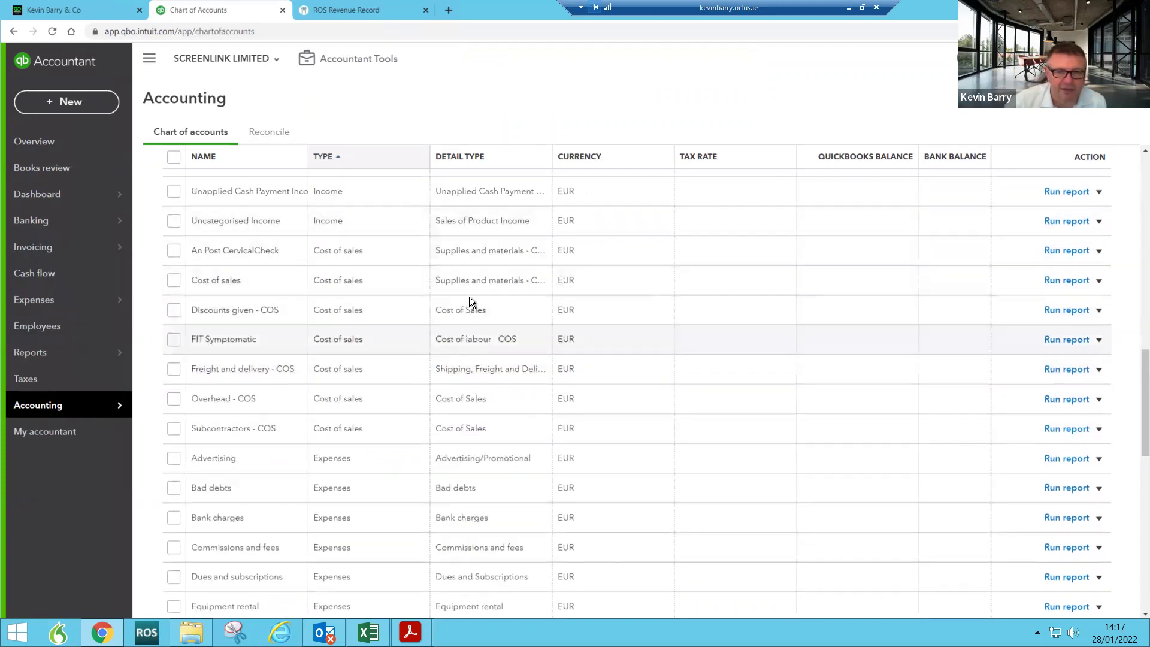
scroll(483, 301, up, 8)
middle_click(482, 306)
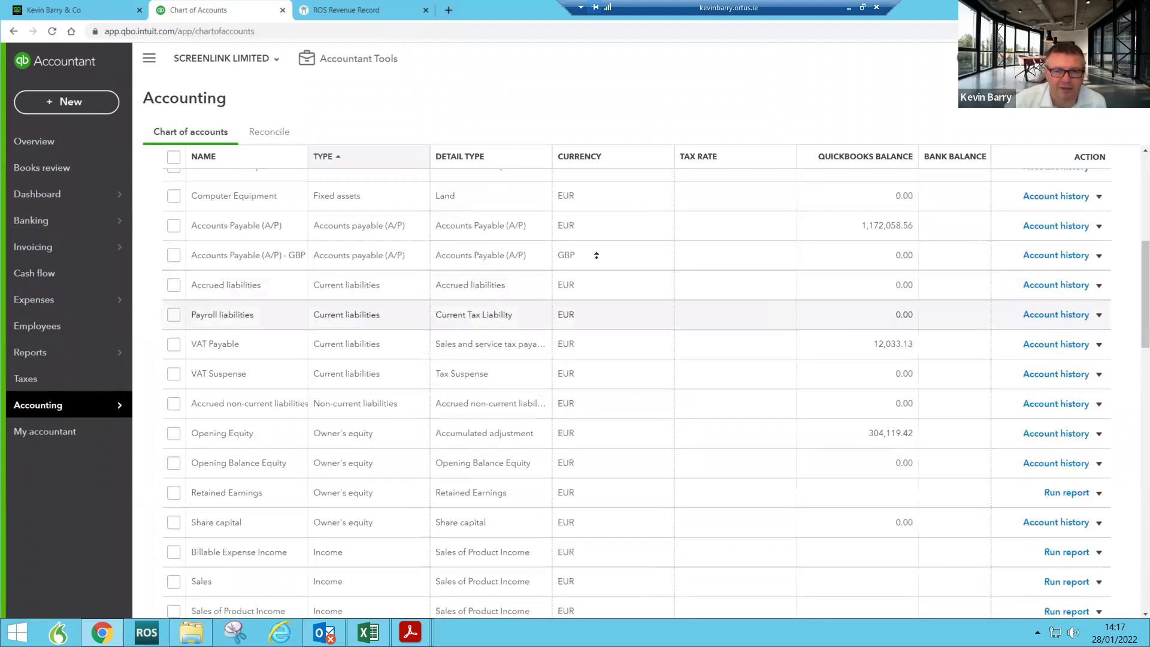
scroll(595, 253, up, 2)
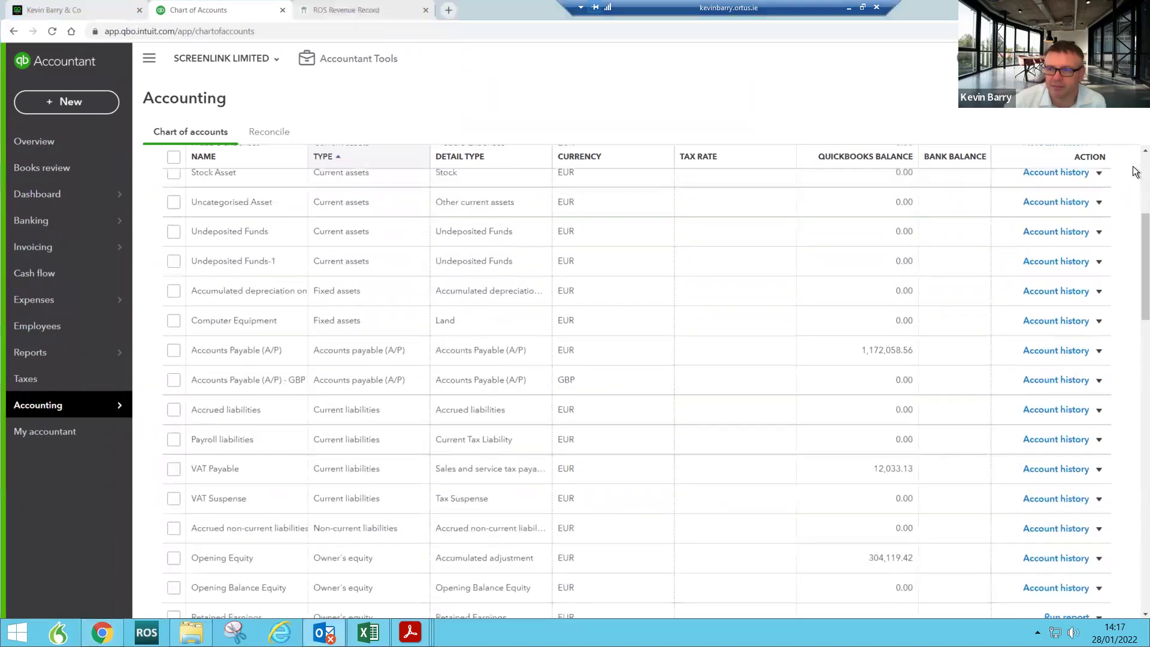
scroll(1134, 170, up, 5)
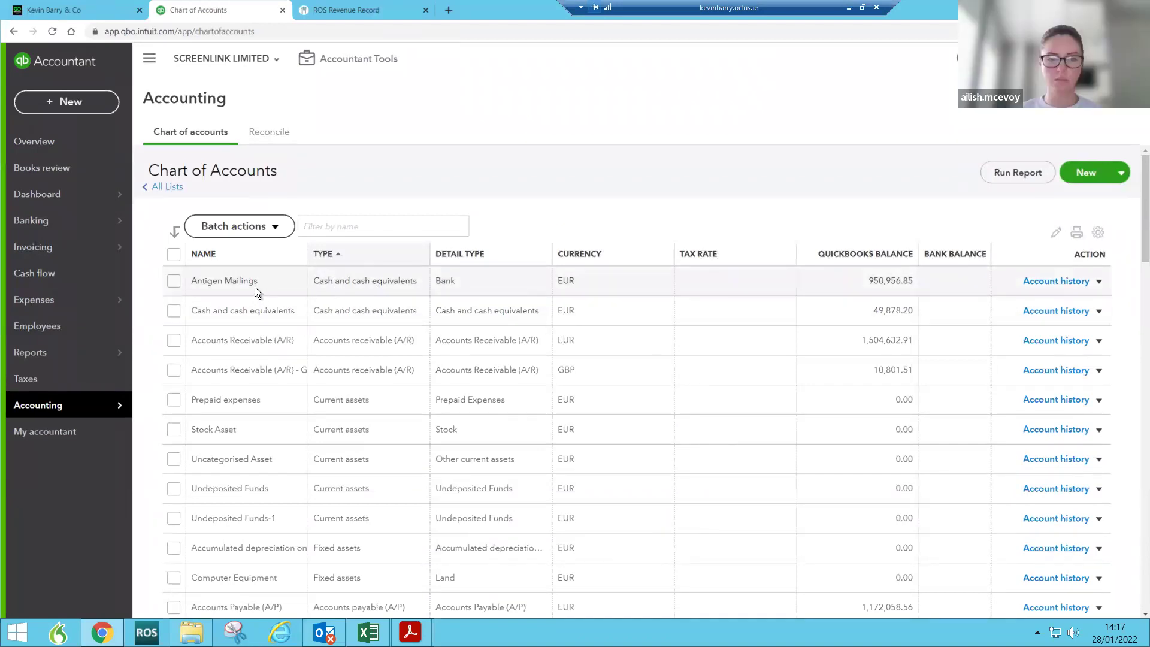
Step: Change Antigen Mailings to Cost of sales, Supplies and materials - COS, save, then return to the Dashboard
click(1100, 283)
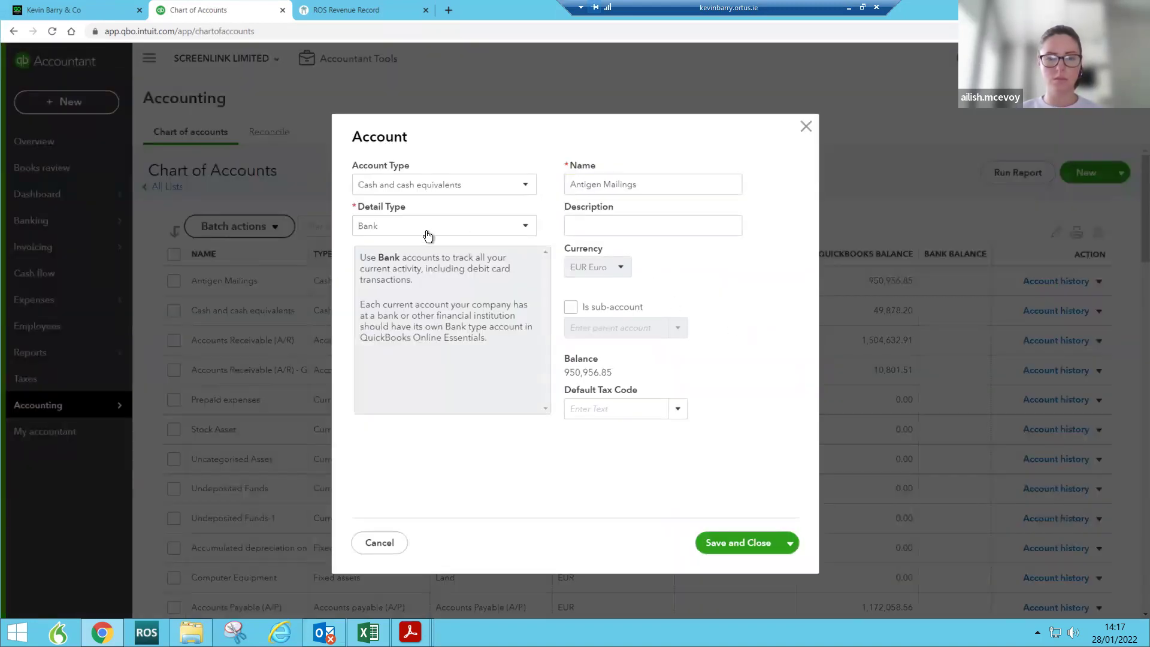
click(442, 187)
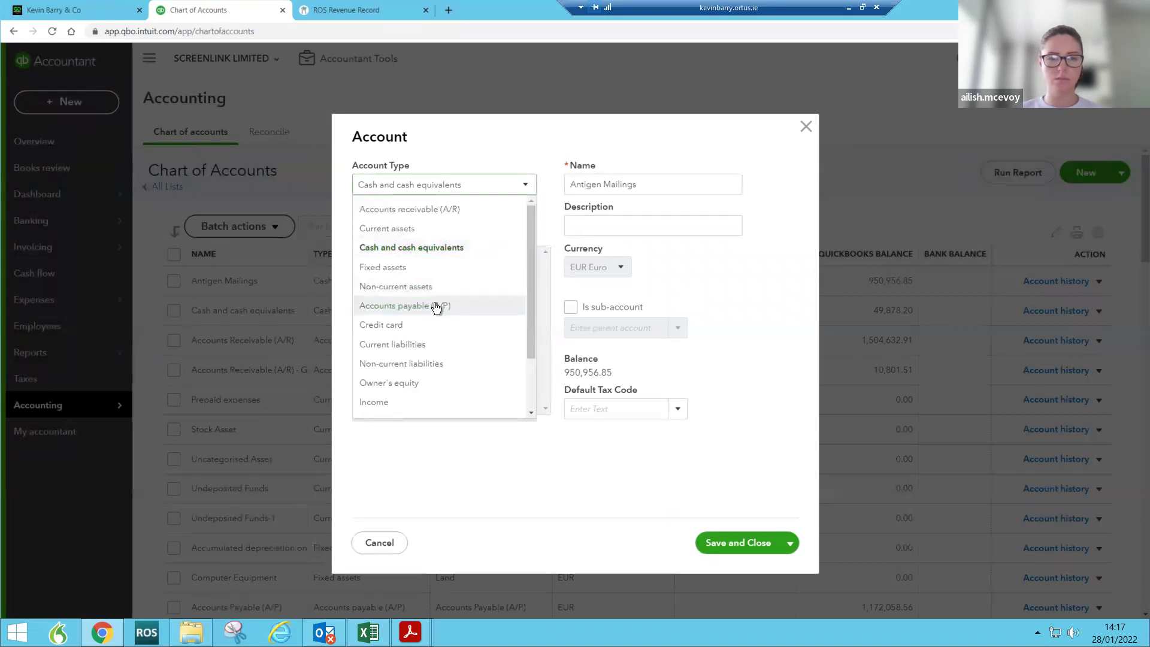
scroll(436, 307, down, 2)
click(401, 366)
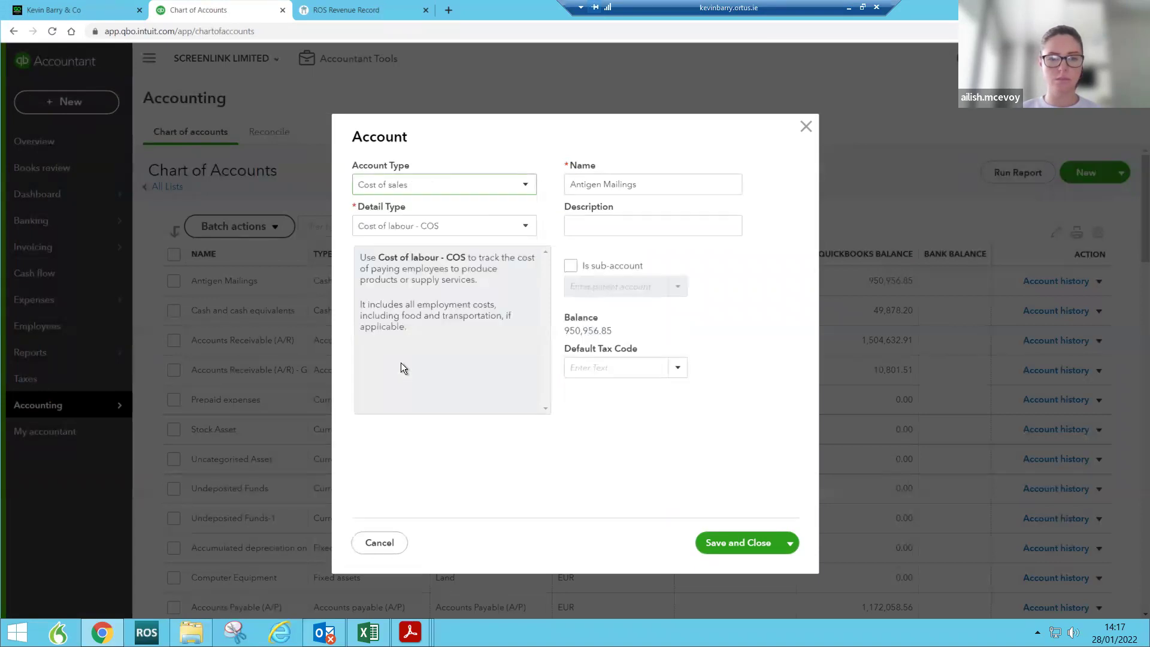
click(441, 228)
click(424, 328)
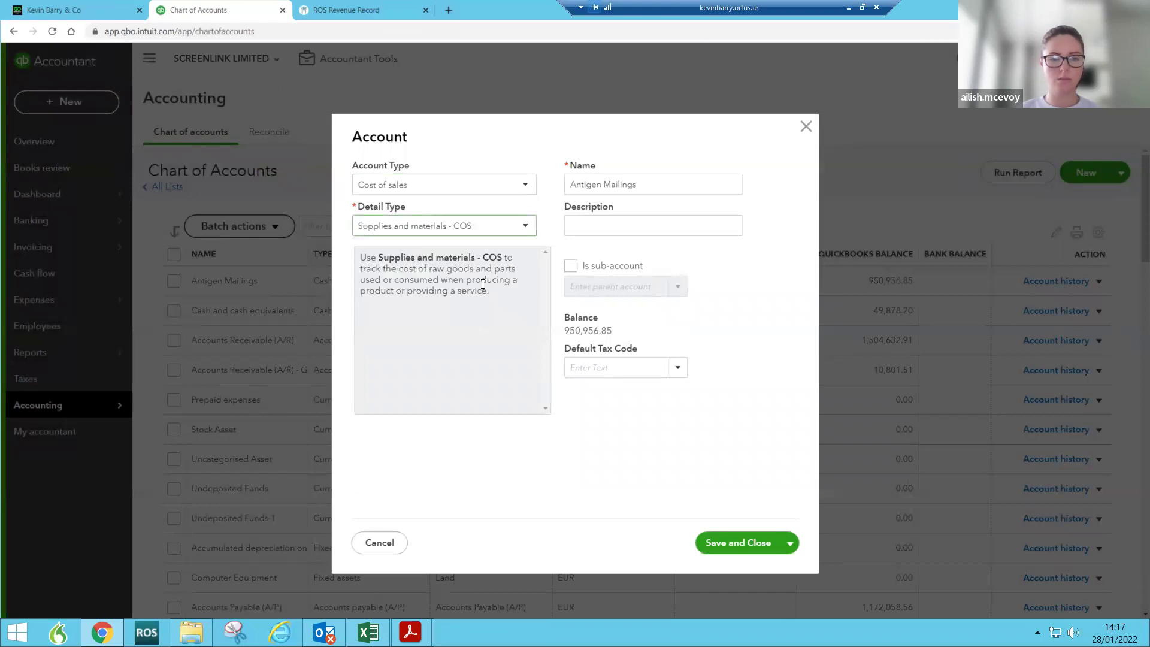
click(742, 543)
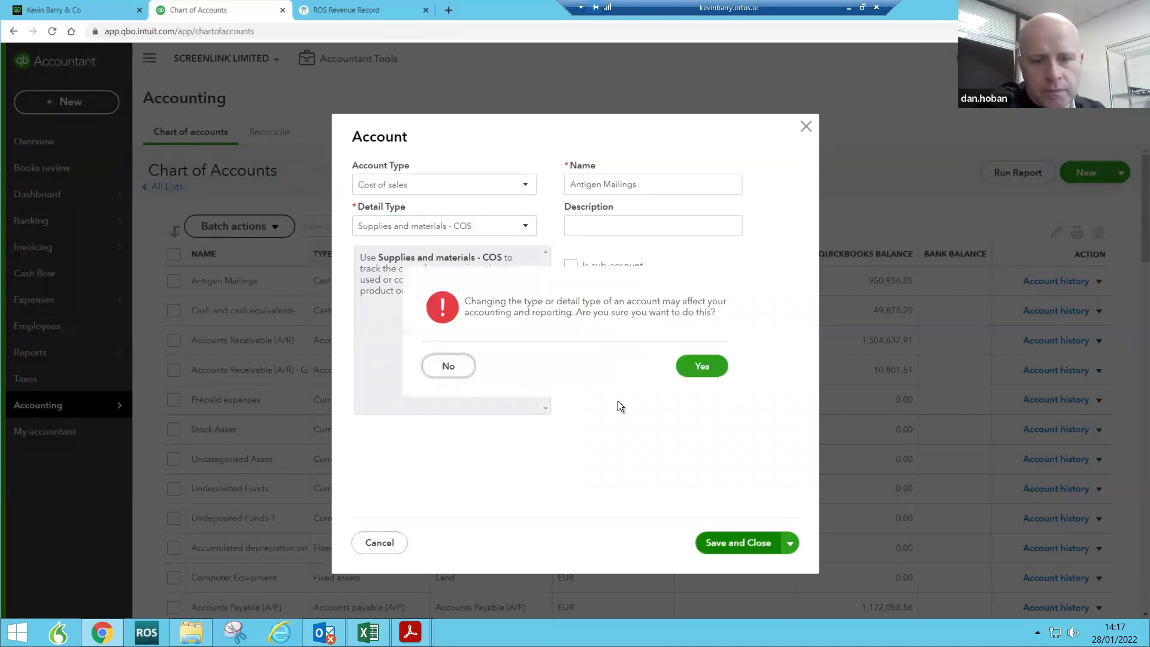
click(690, 366)
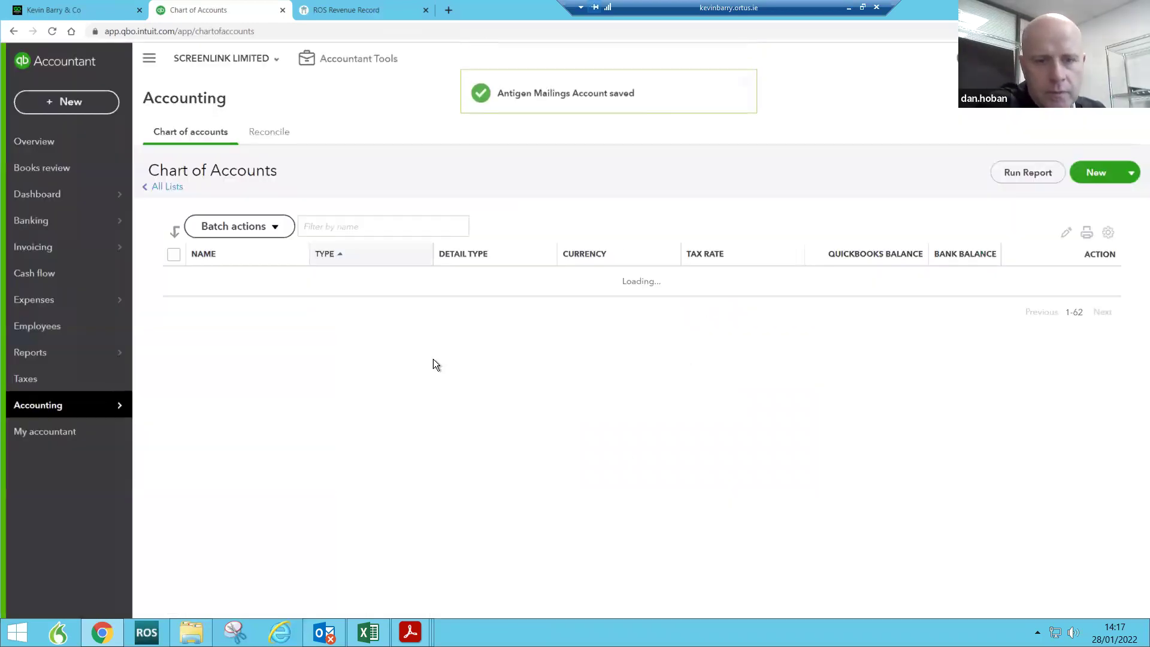
click(56, 195)
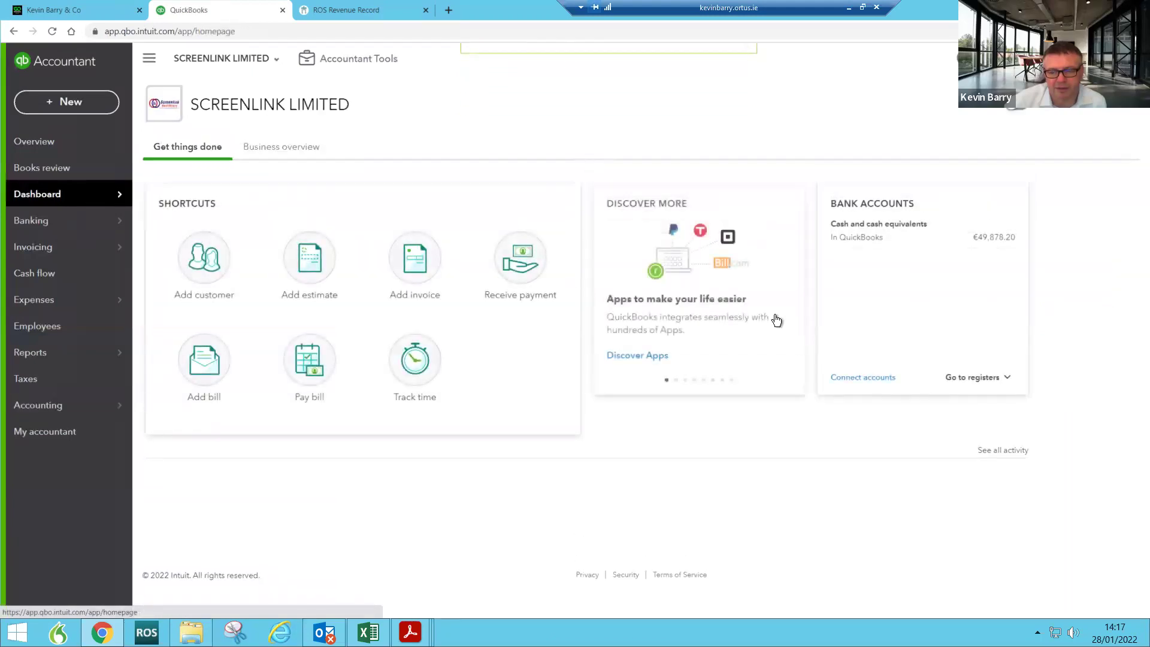
click(997, 238)
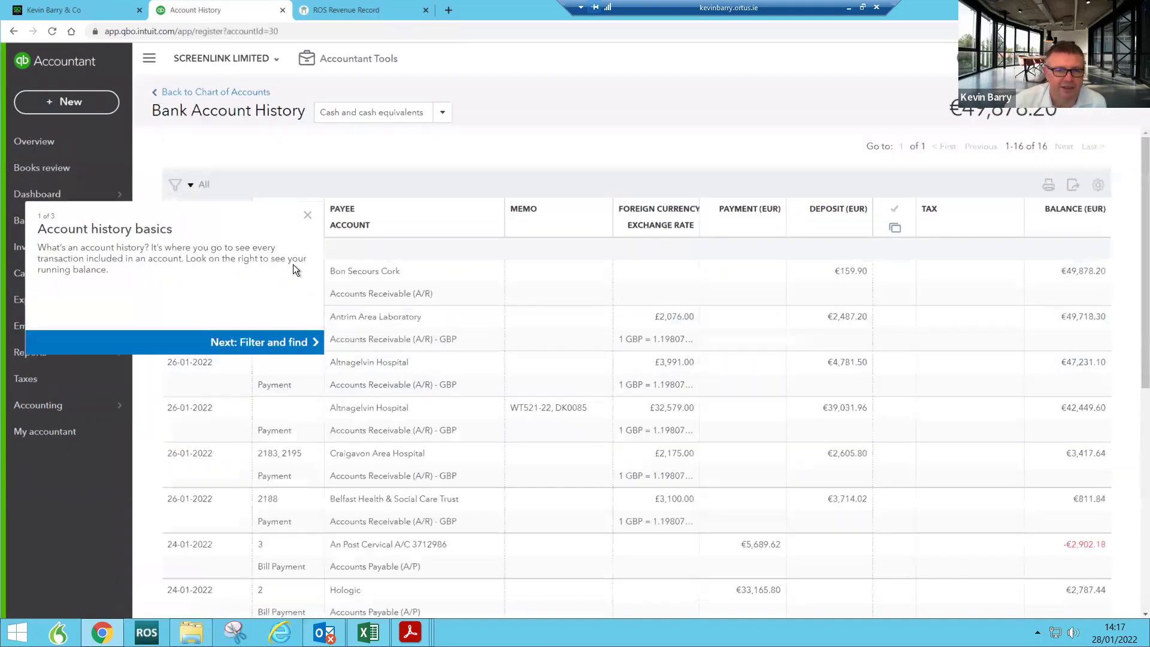
click(309, 216)
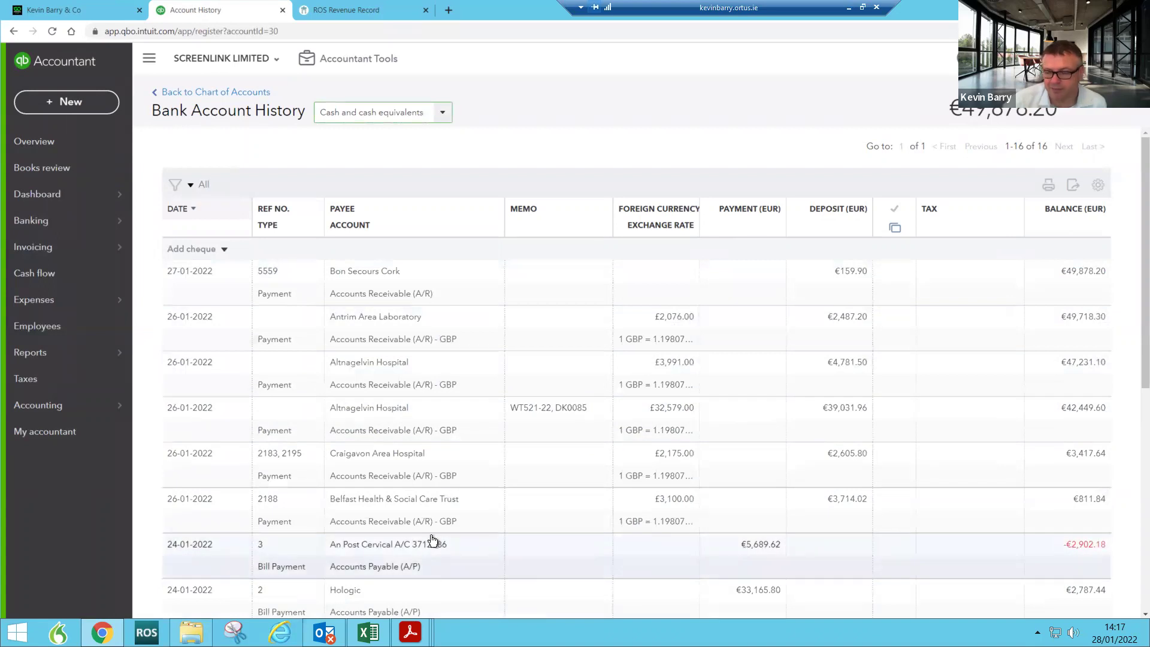
click(60, 194)
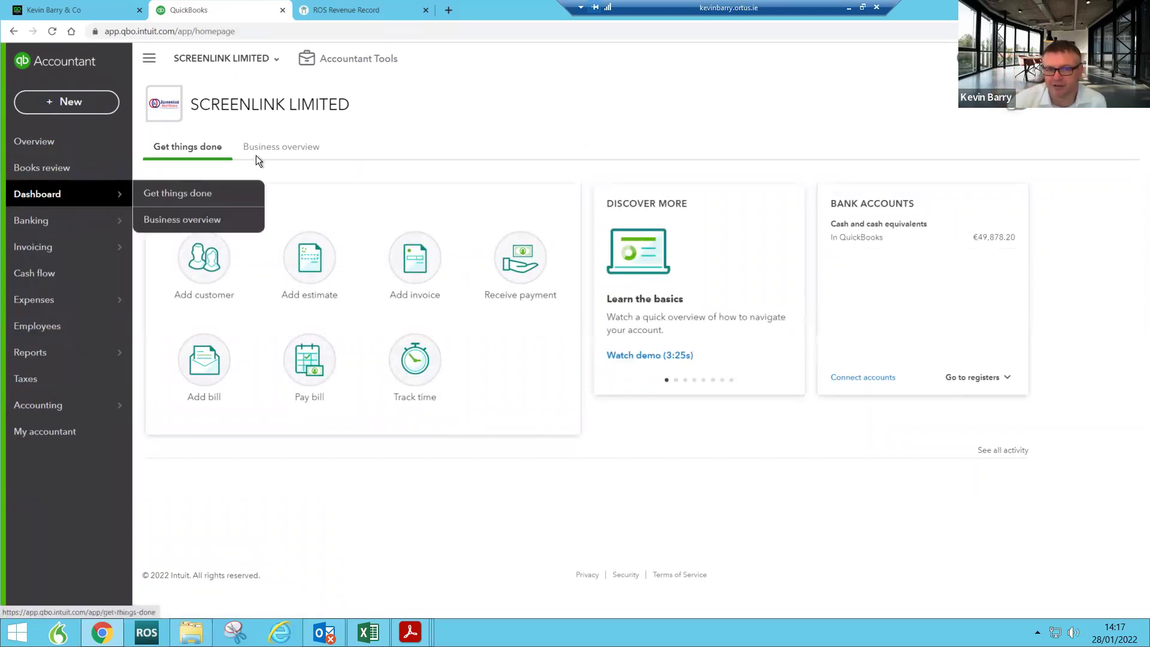
Step: Show the Business overview and review its profit and loss, expenses, income and sales cards
click(295, 150)
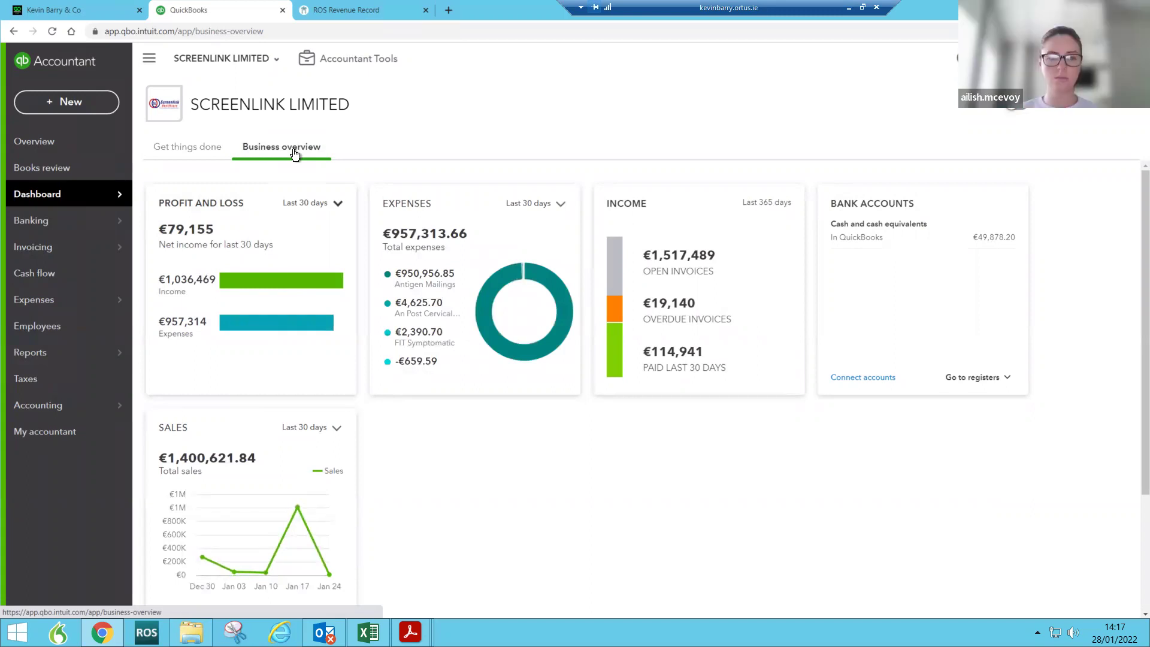
mouse_move(244, 327)
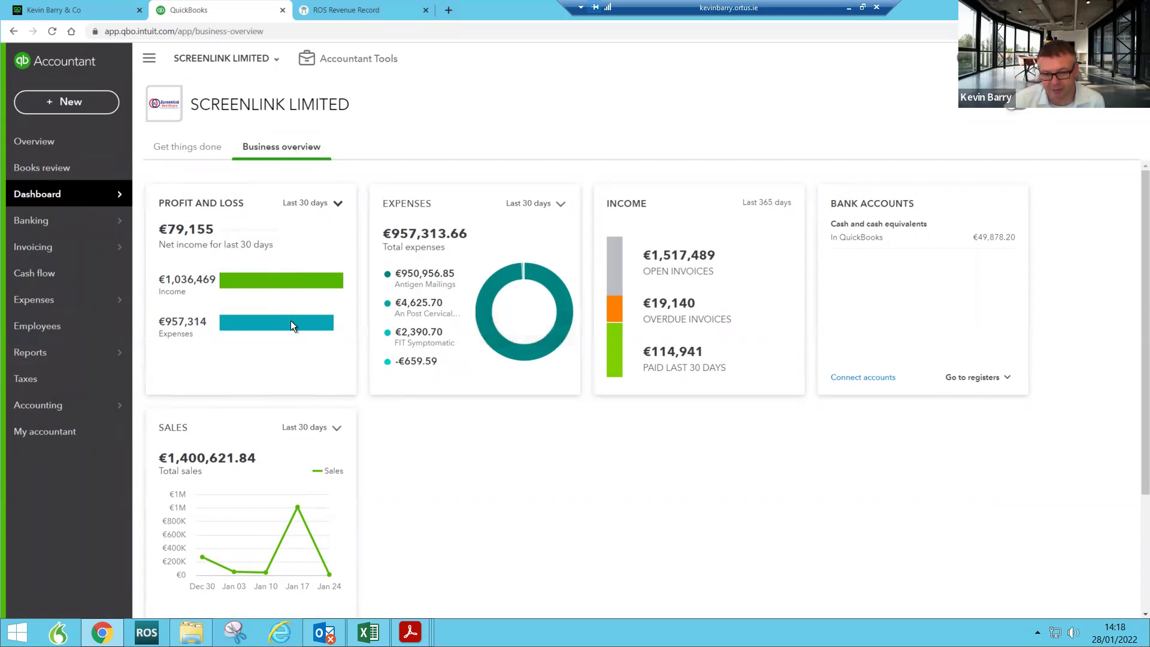
scroll(271, 455, down, 1)
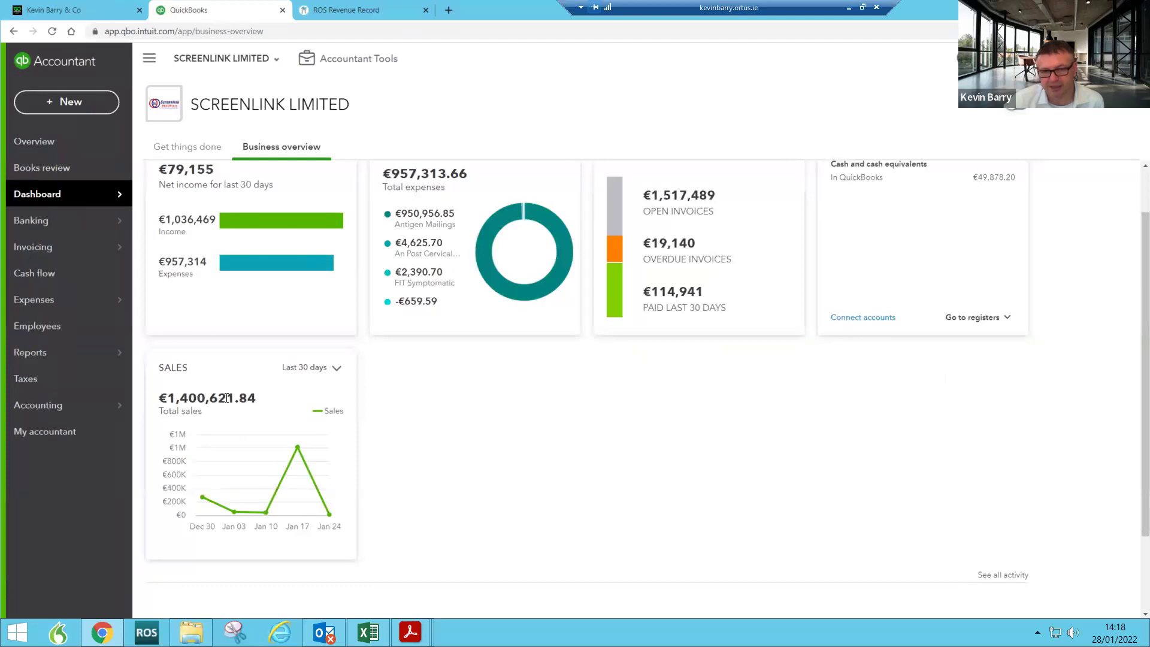
scroll(256, 391, up, 1)
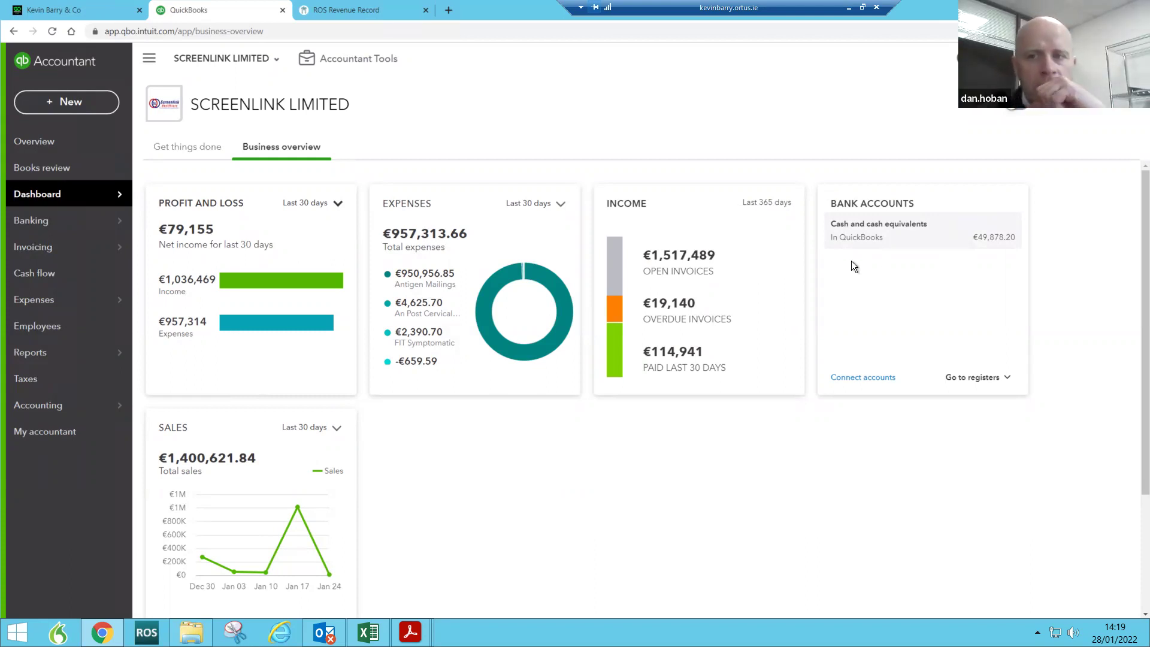
Step: Open the cash register, dismiss its tour, then start a new bank connection from Banking
click(886, 245)
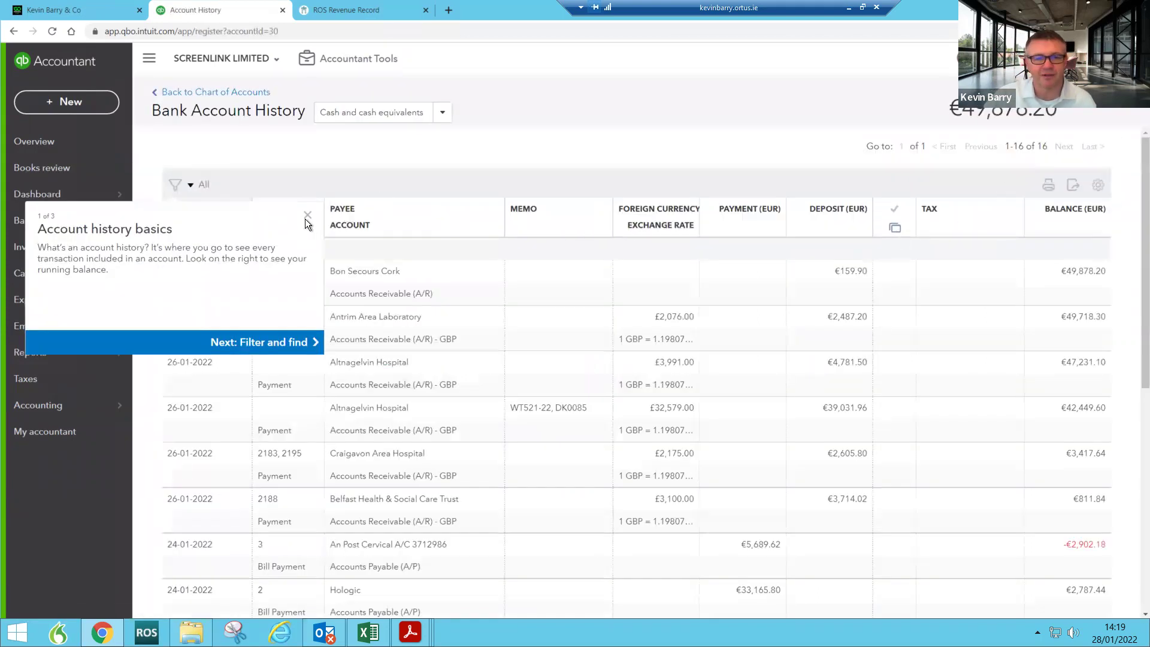
click(308, 216)
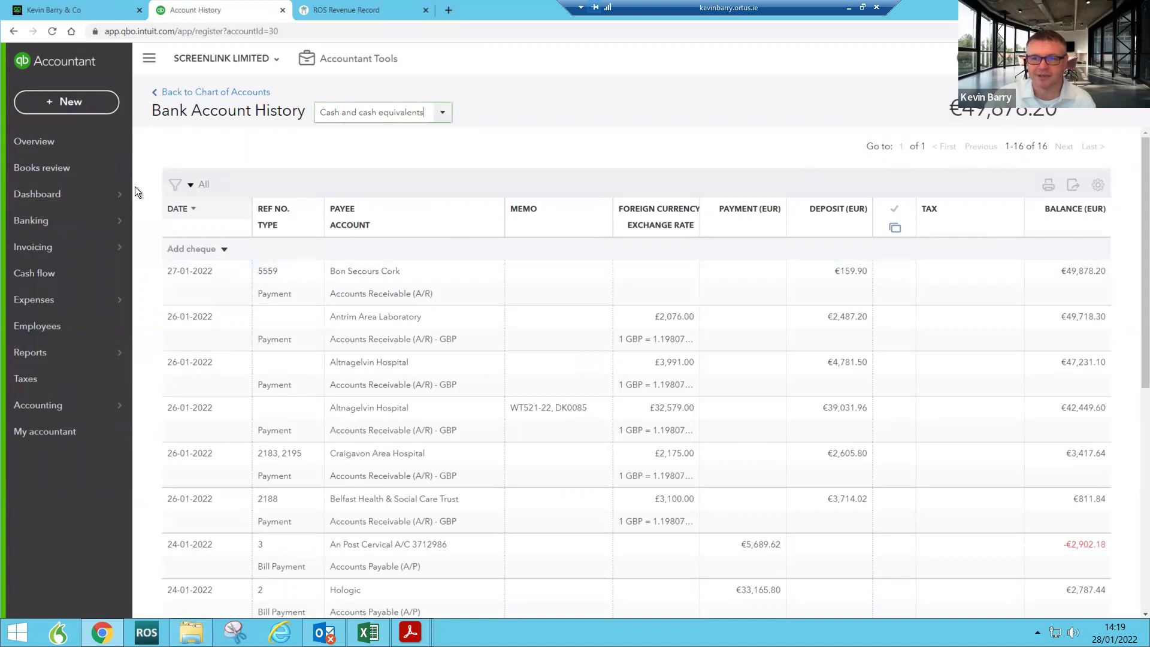
click(151, 220)
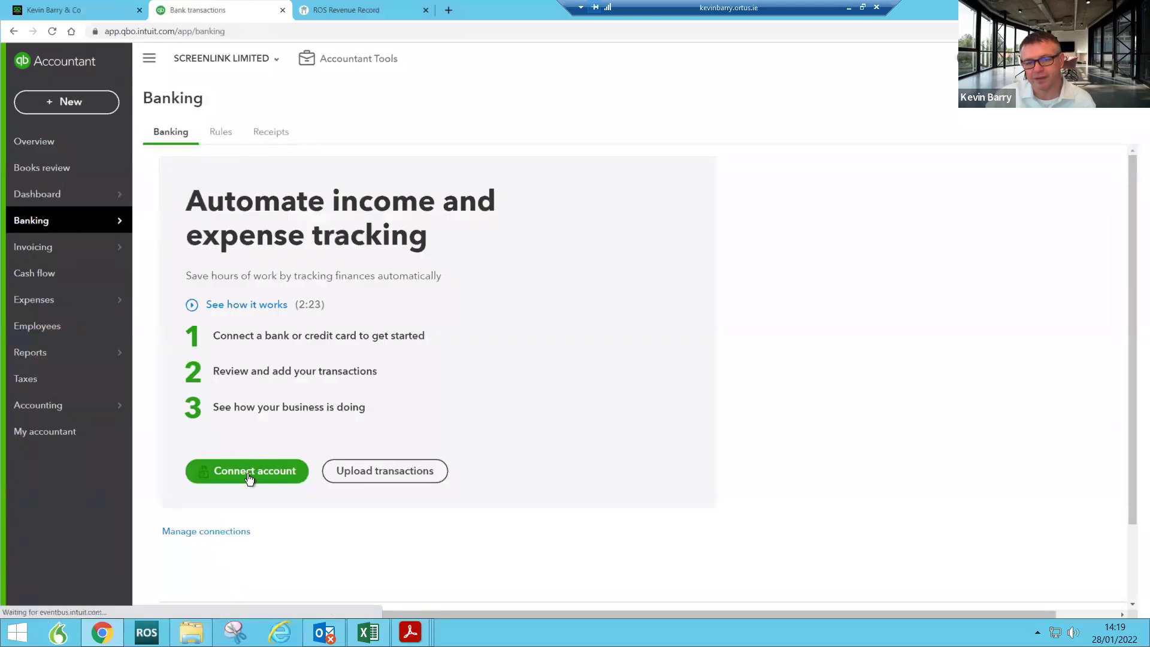
click(249, 476)
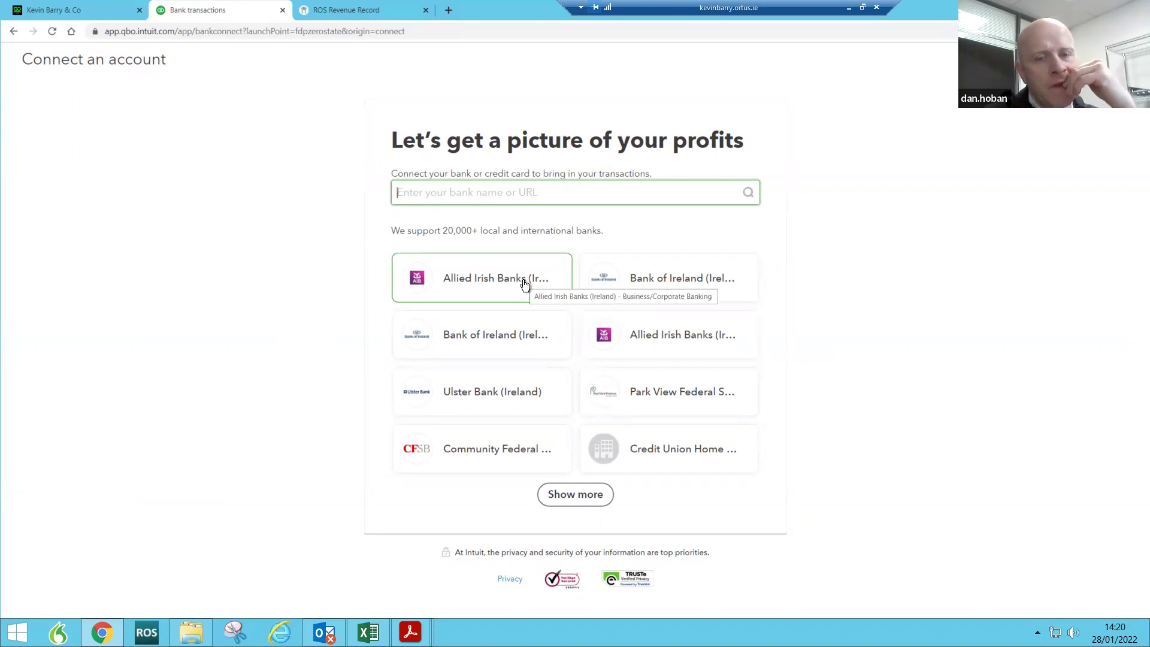
Step: Choose Allied Irish Banks Business/Corporate Banking, agree to data sharing, and reposition the AIB login window
click(487, 288)
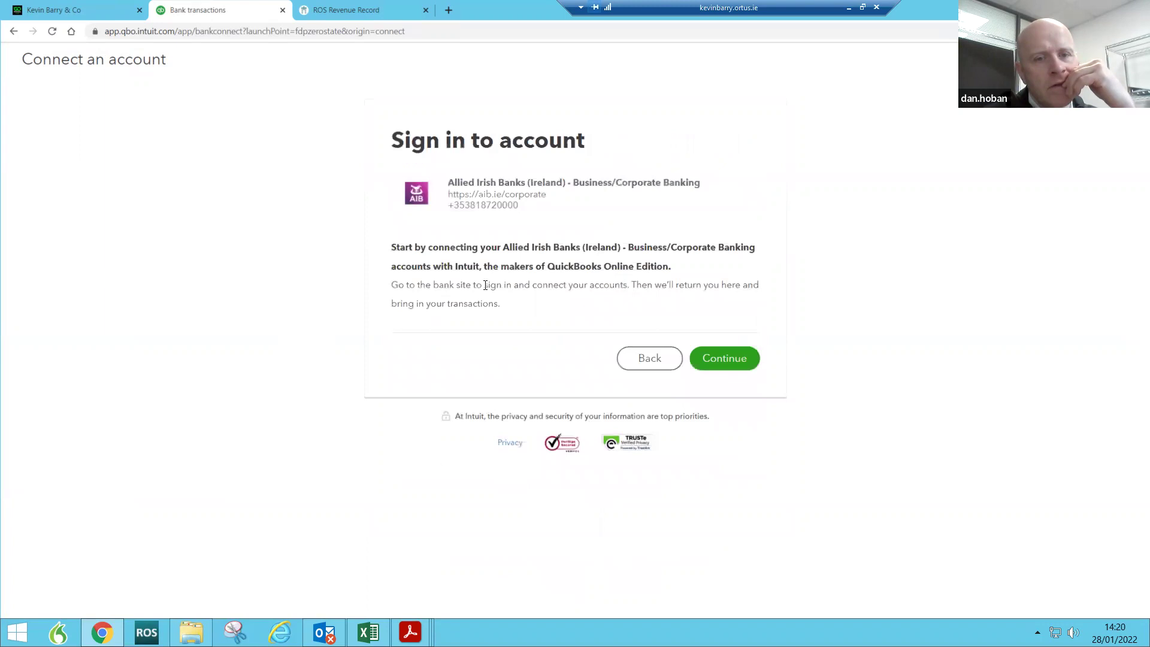
click(719, 363)
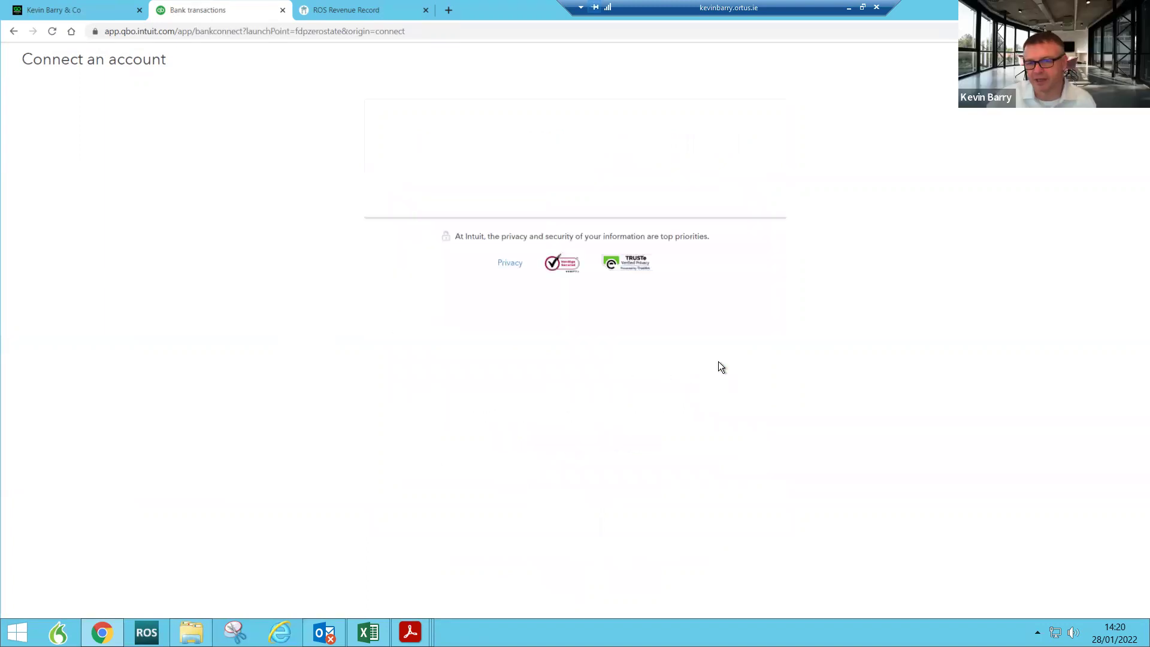
click(742, 498)
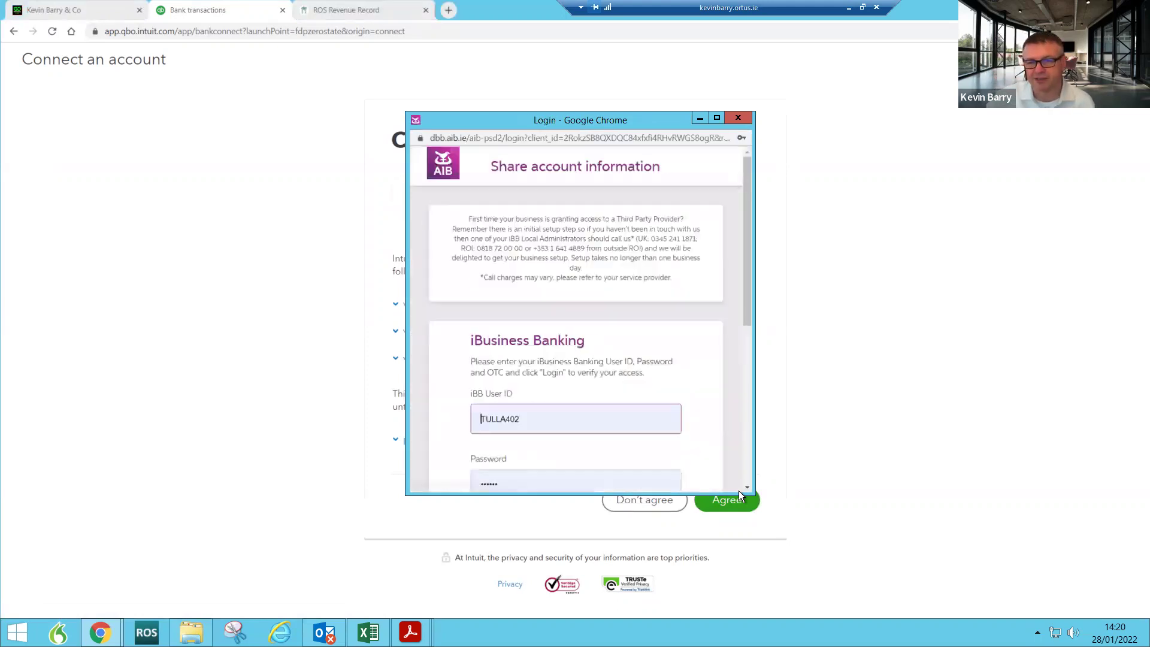
drag(663, 124, 638, 76)
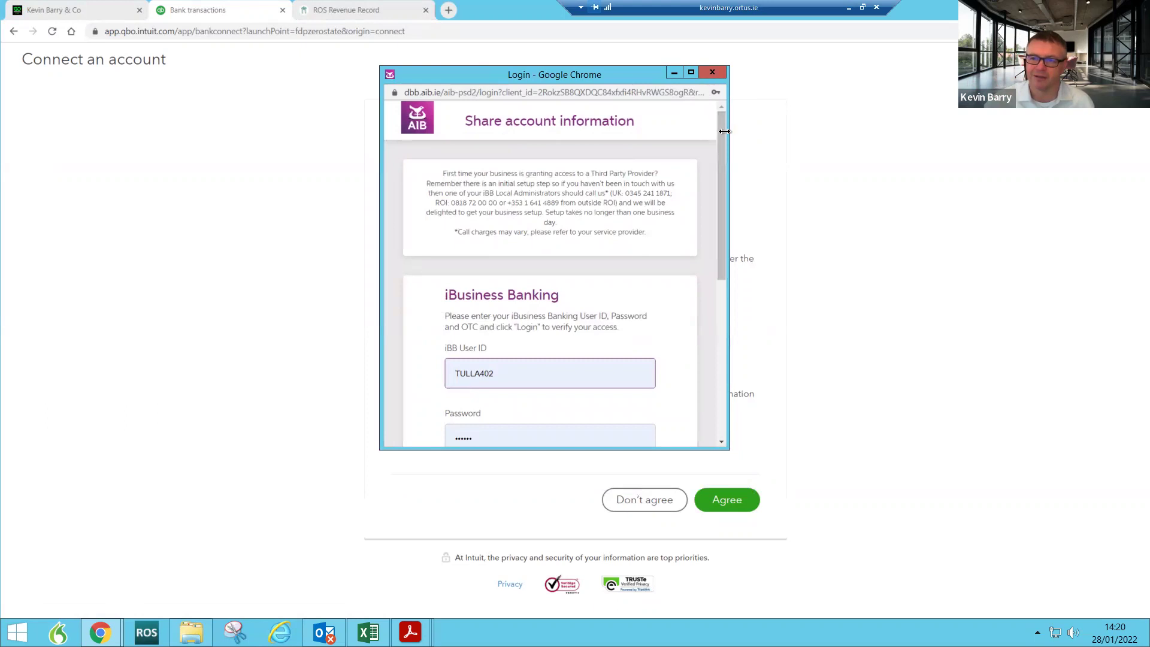
drag(720, 169, 721, 217)
drag(509, 197, 444, 194)
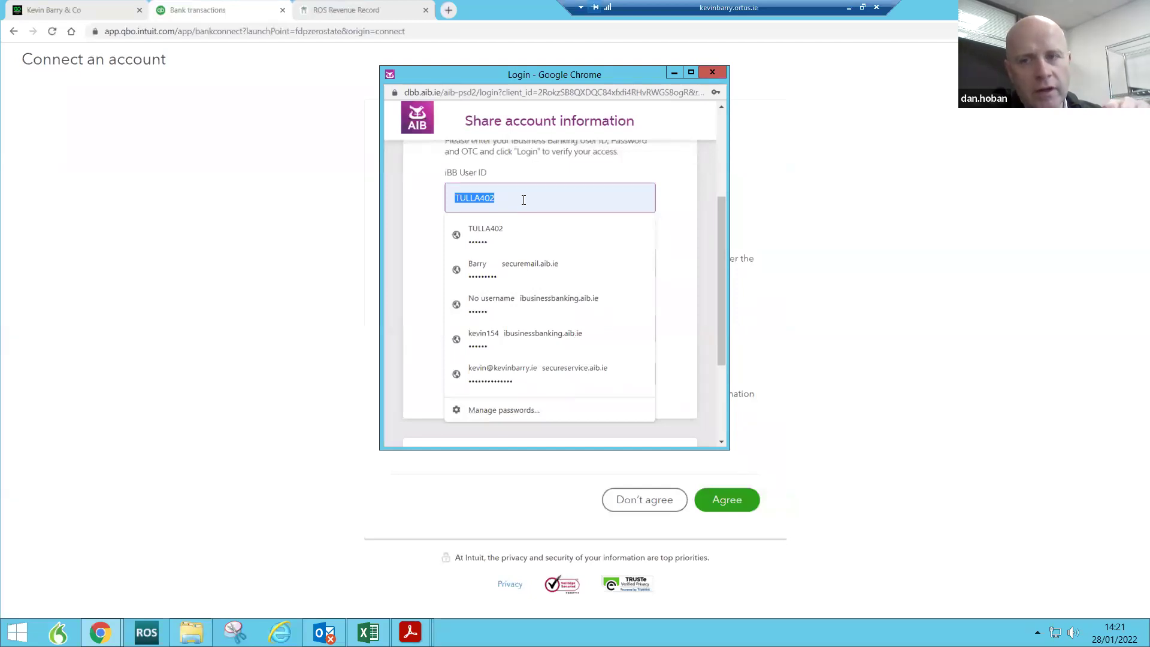
Step: Sign in to AIB iBusiness Banking with the user ID, password and one-time code
key(Tab)
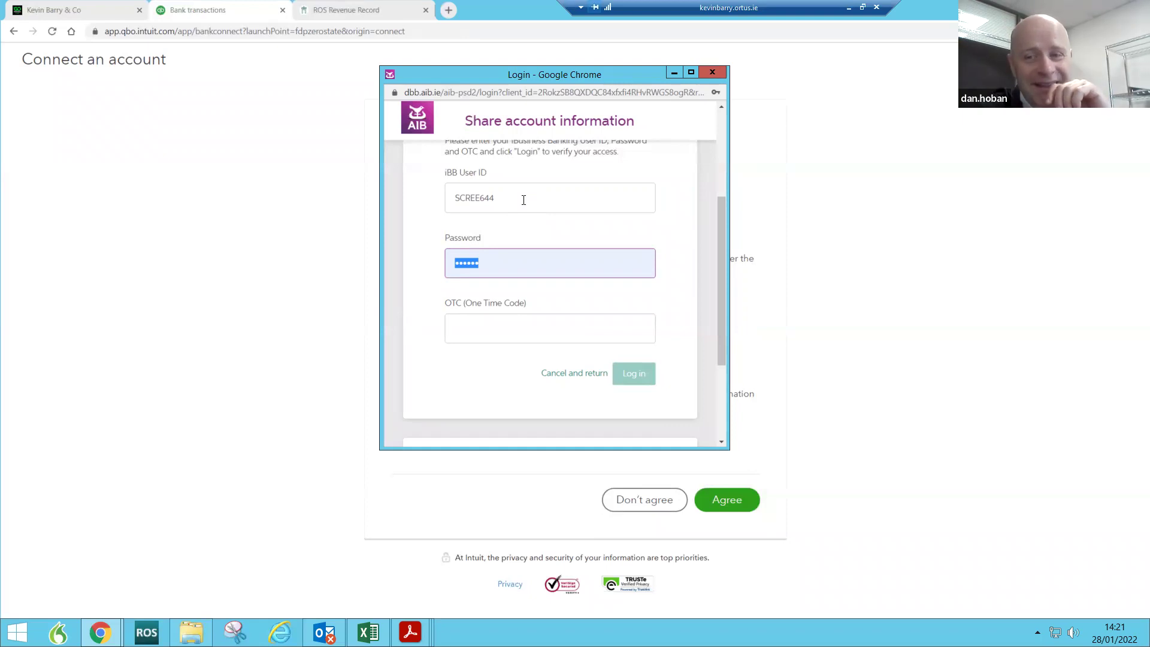
text(••••••)
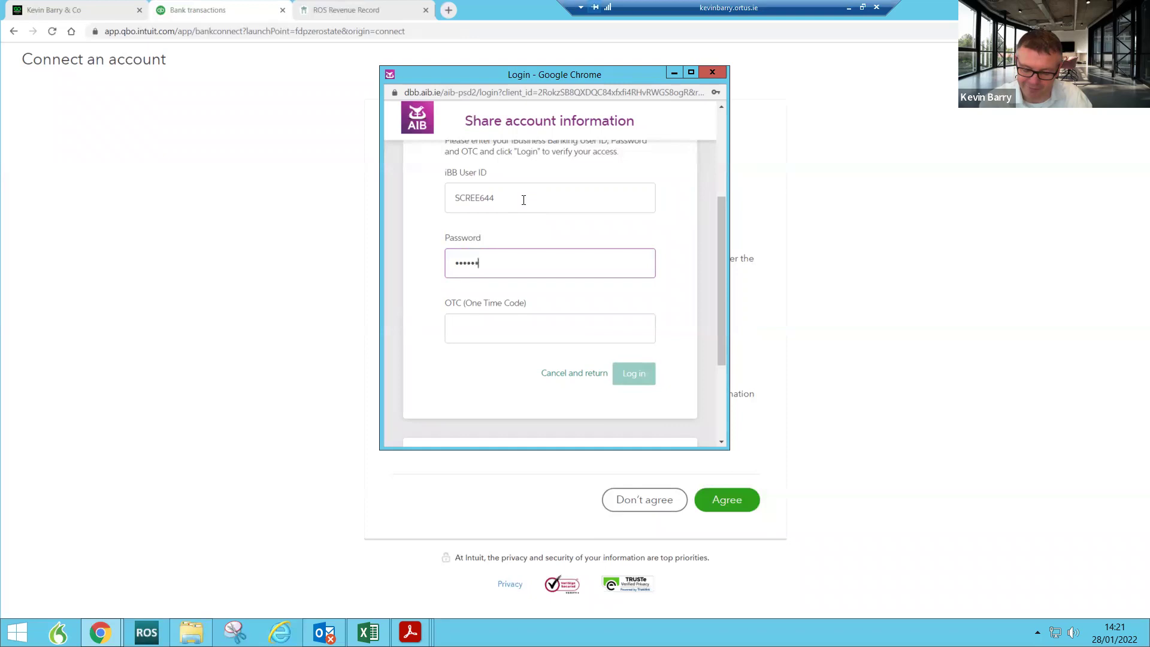
text(•••••••)
key(Tab)
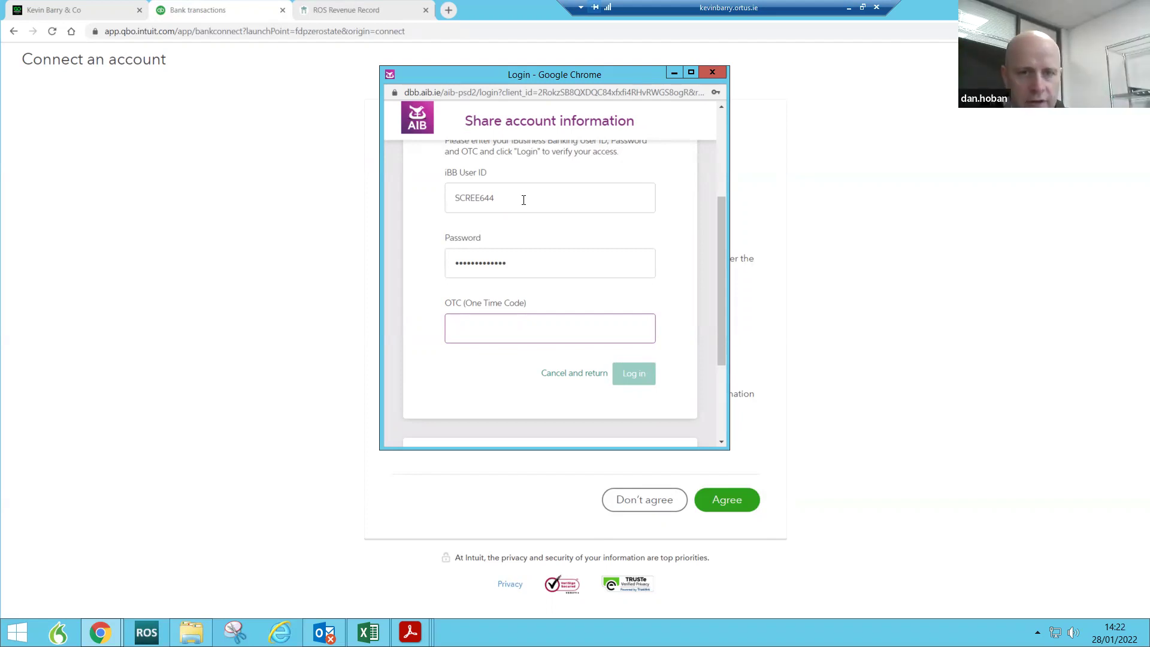
text(•••)
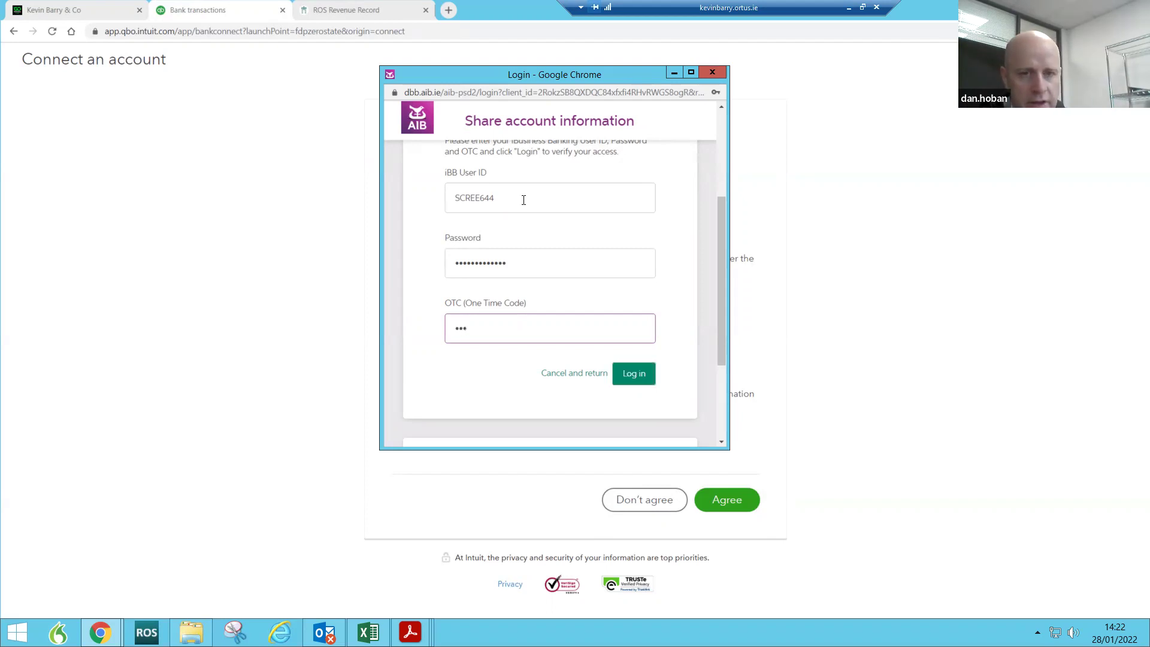
text(•••)
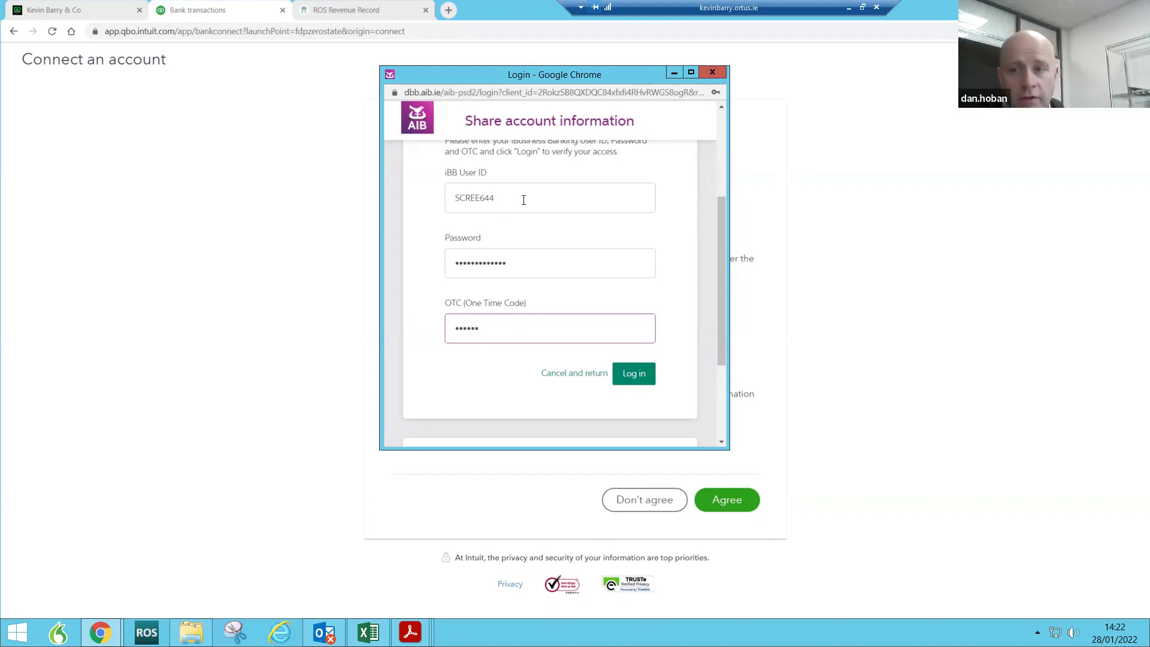
click(634, 374)
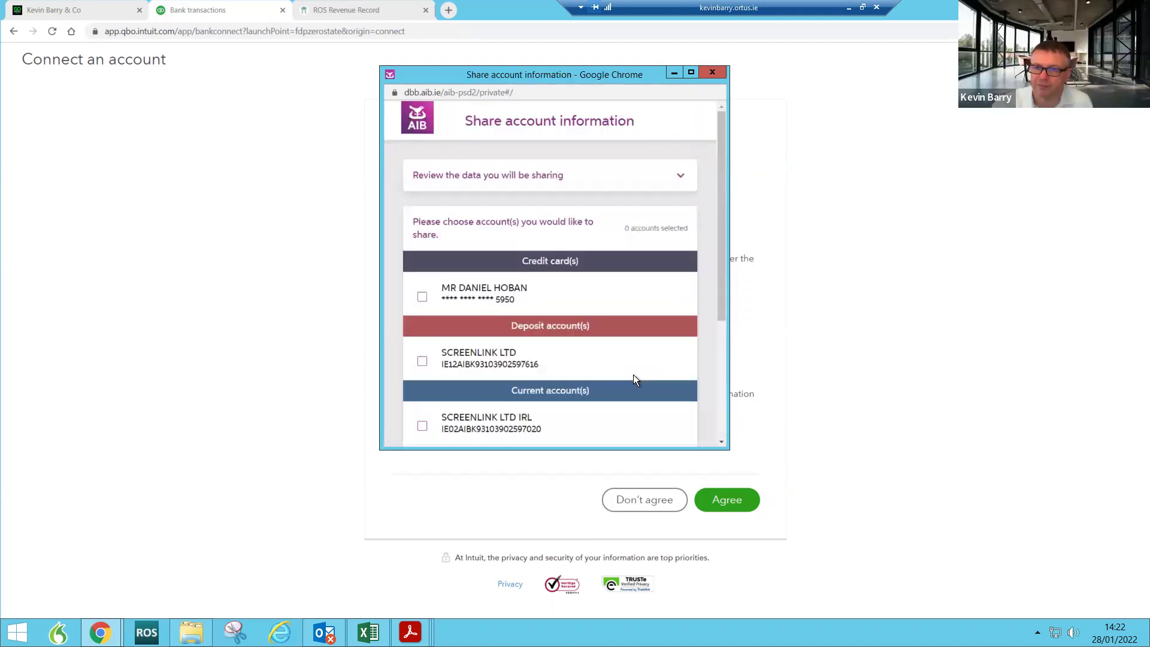
Step: Maximise the window, tick both SCREENLINK LTD current accounts, and confirm sharing them
click(690, 73)
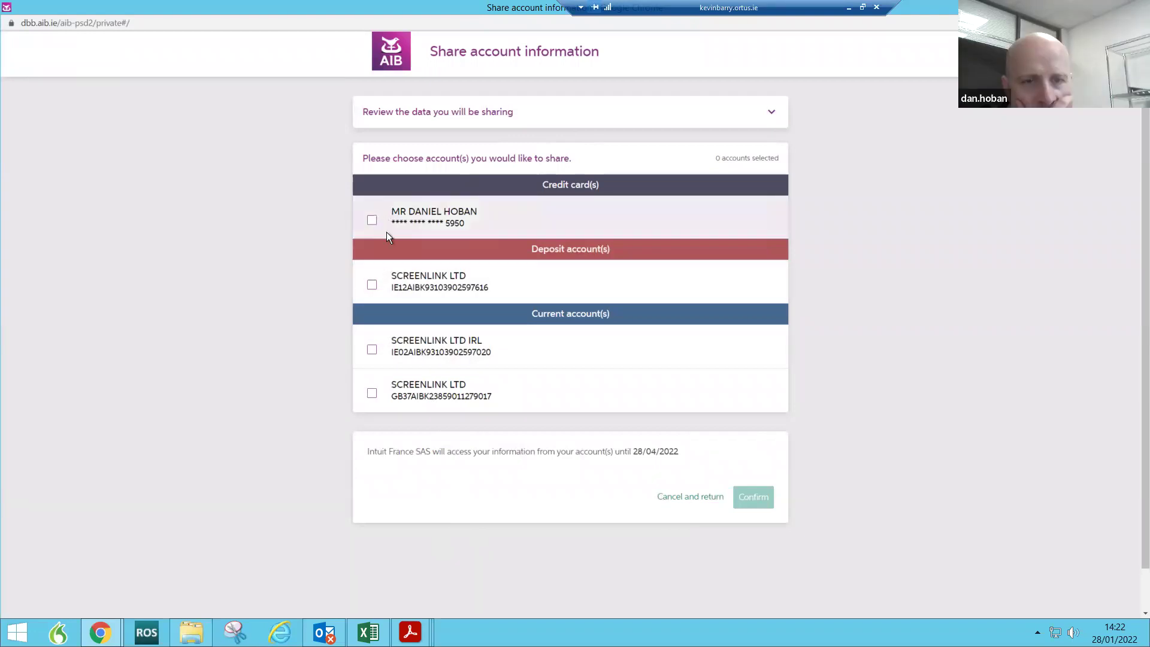
click(372, 350)
click(372, 396)
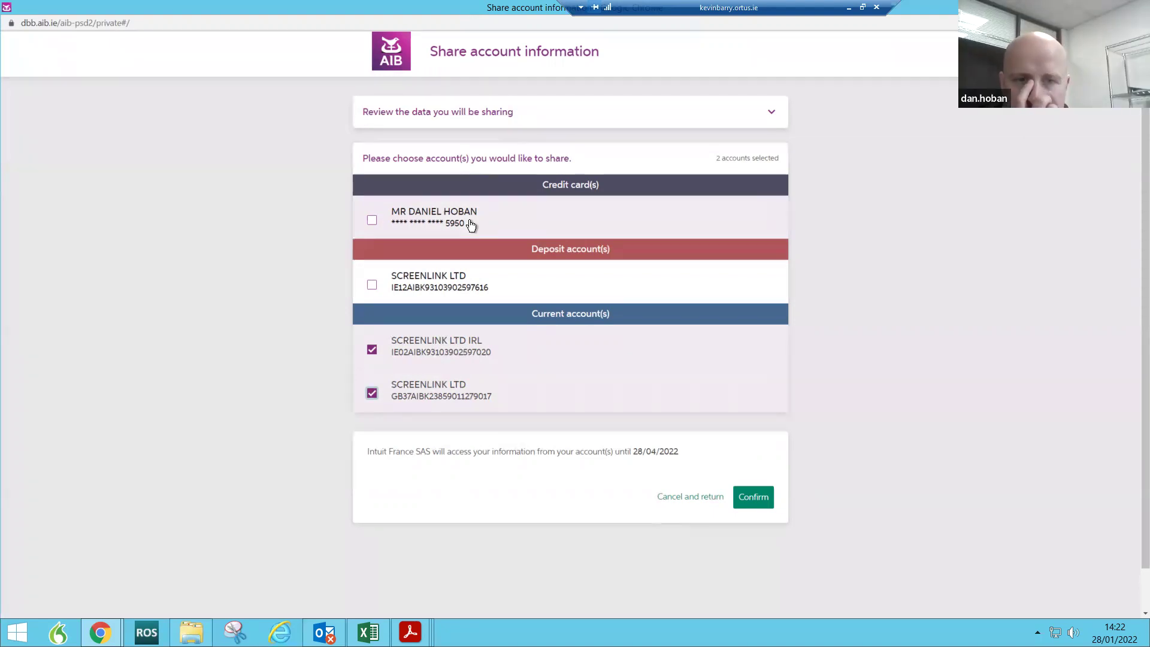
click(752, 502)
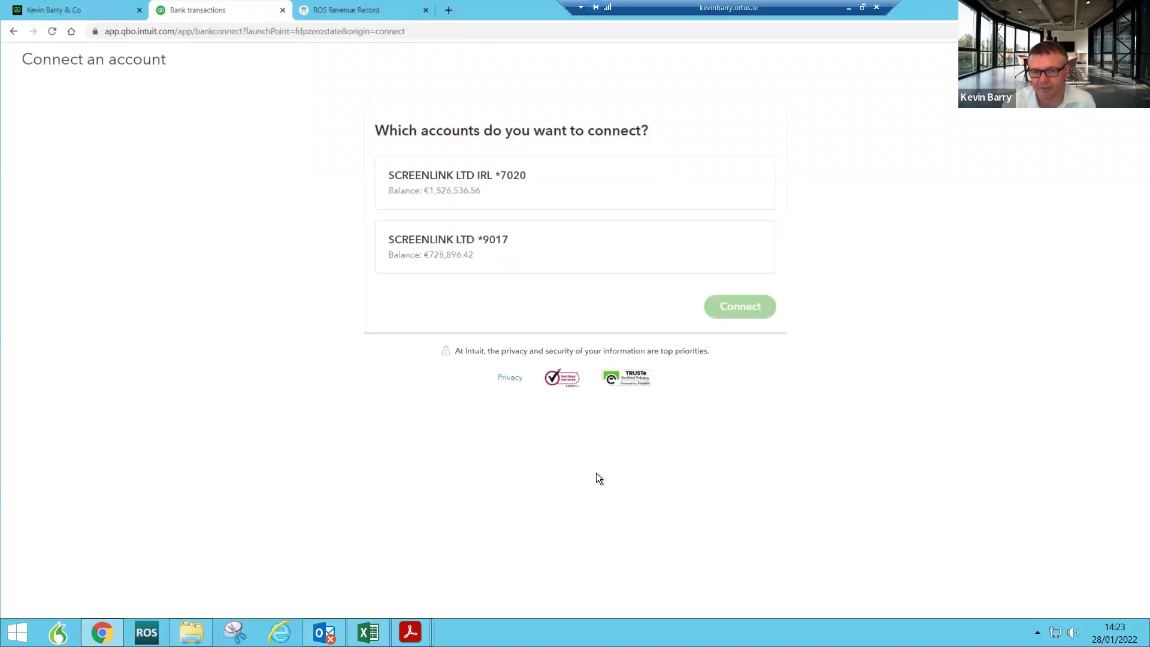
Step: Map the SCREENLINK LTD IRL account to Cash and cash equivalents - EUR; add a new account for the other
click(501, 183)
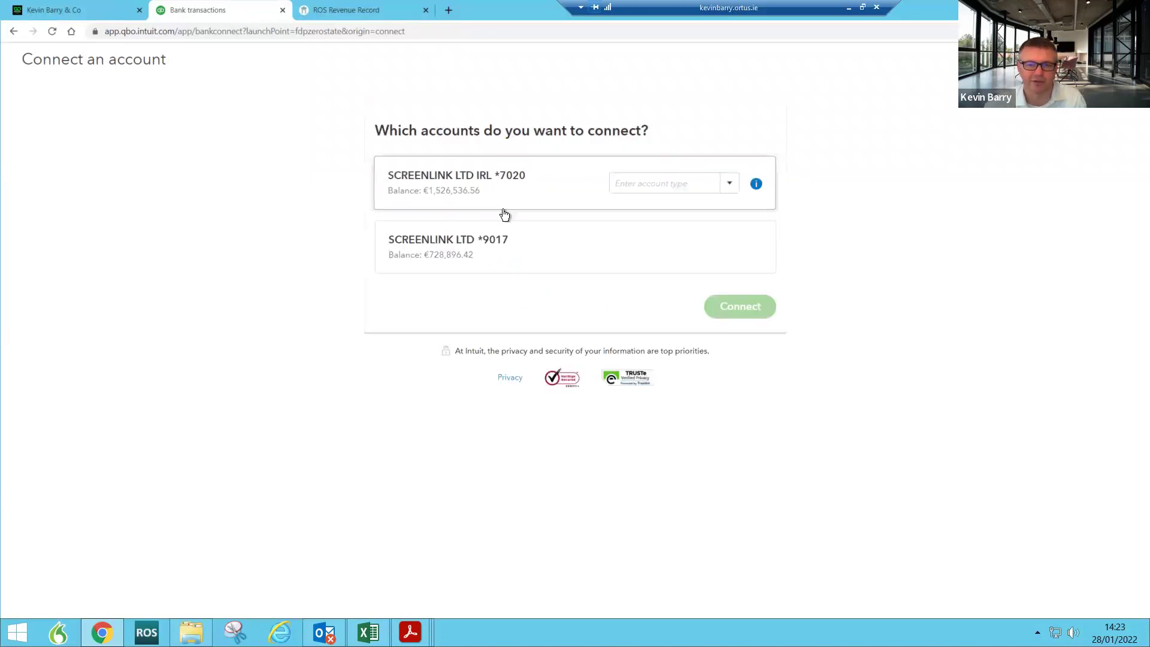
click(490, 252)
click(727, 238)
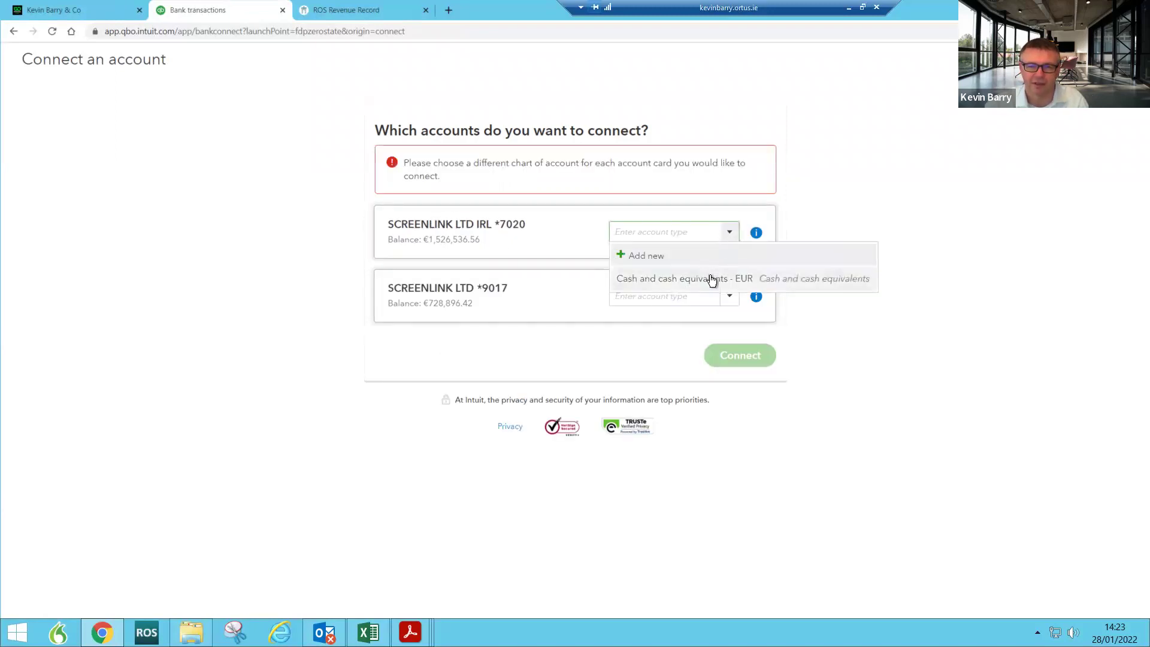
click(711, 275)
click(729, 256)
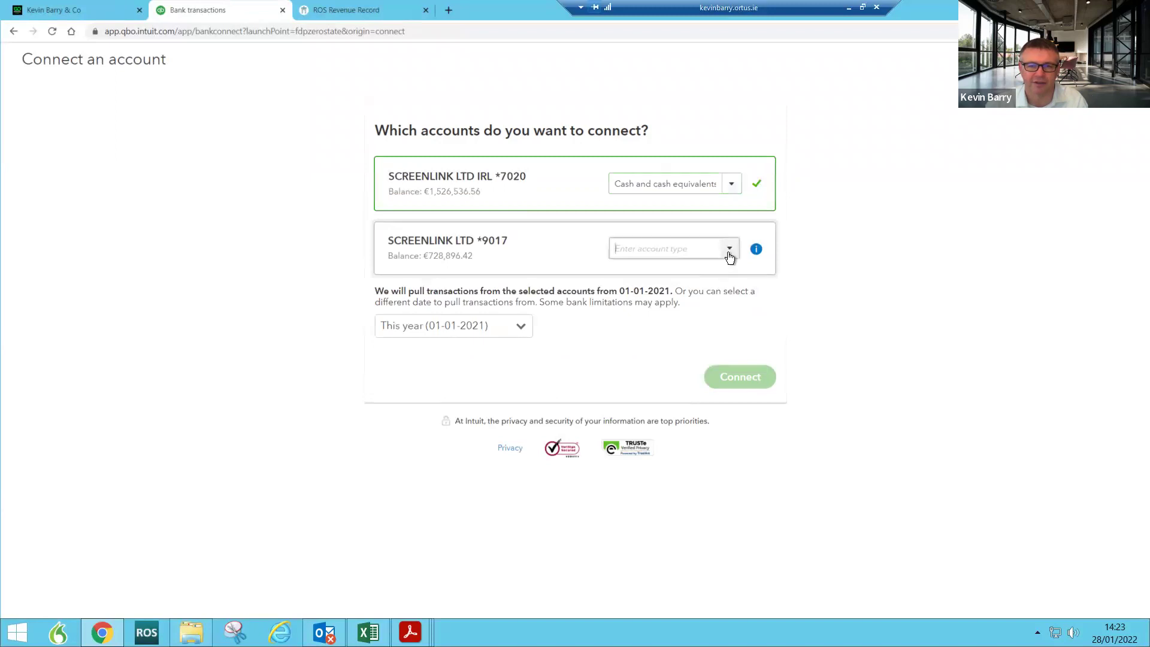
click(645, 274)
Step: Name the new bank account 'Sterling Act Screenlink', set currency to GBP British Pound Sterling, and save
click(582, 188)
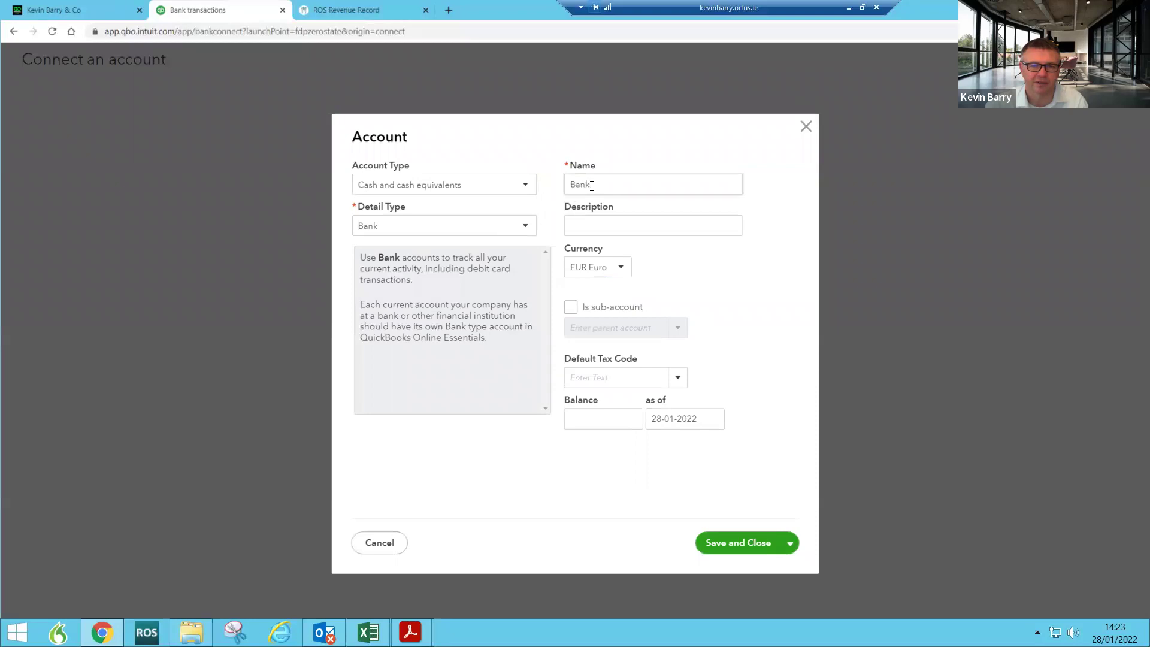
drag(596, 184, 534, 187)
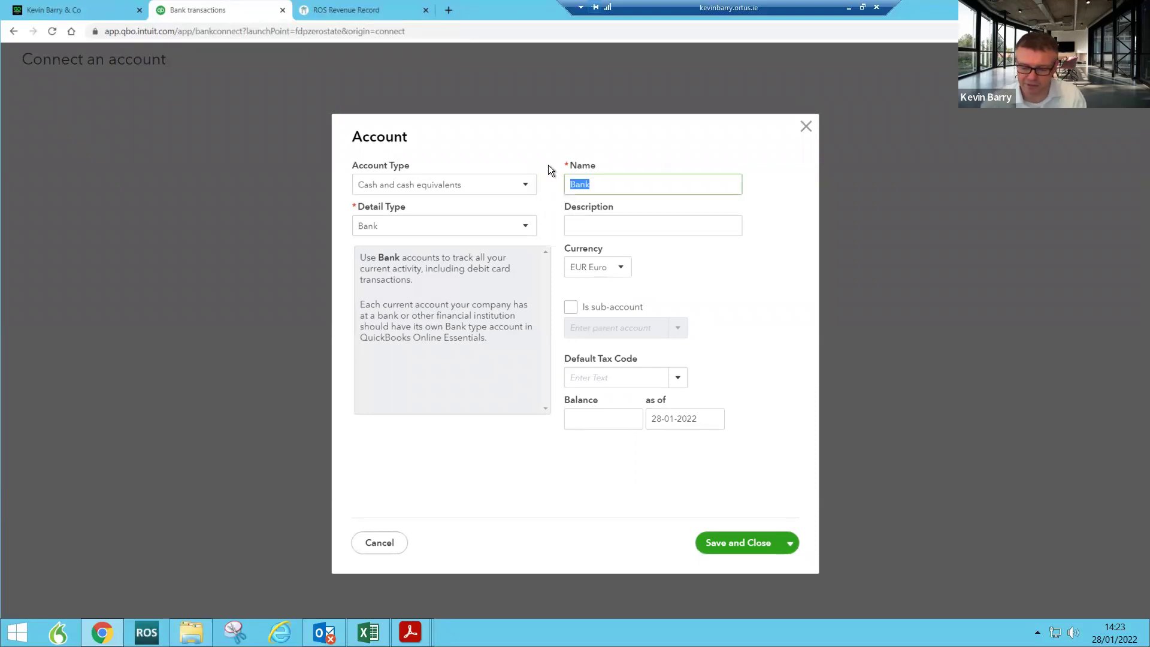
text(UK)
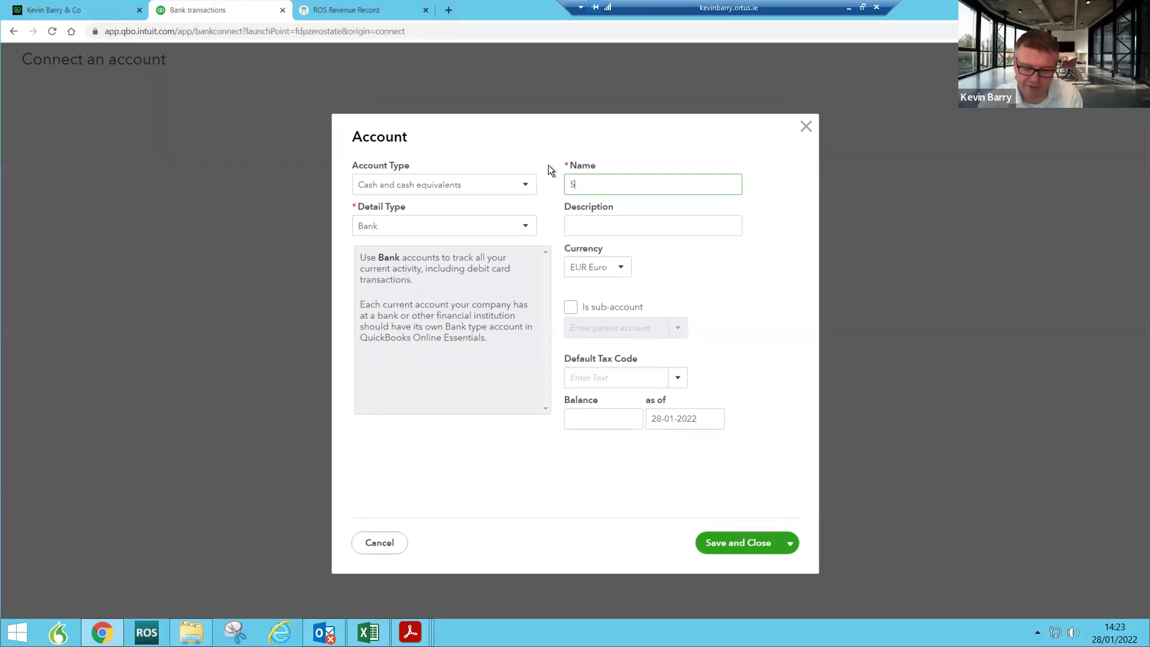
text(rling)
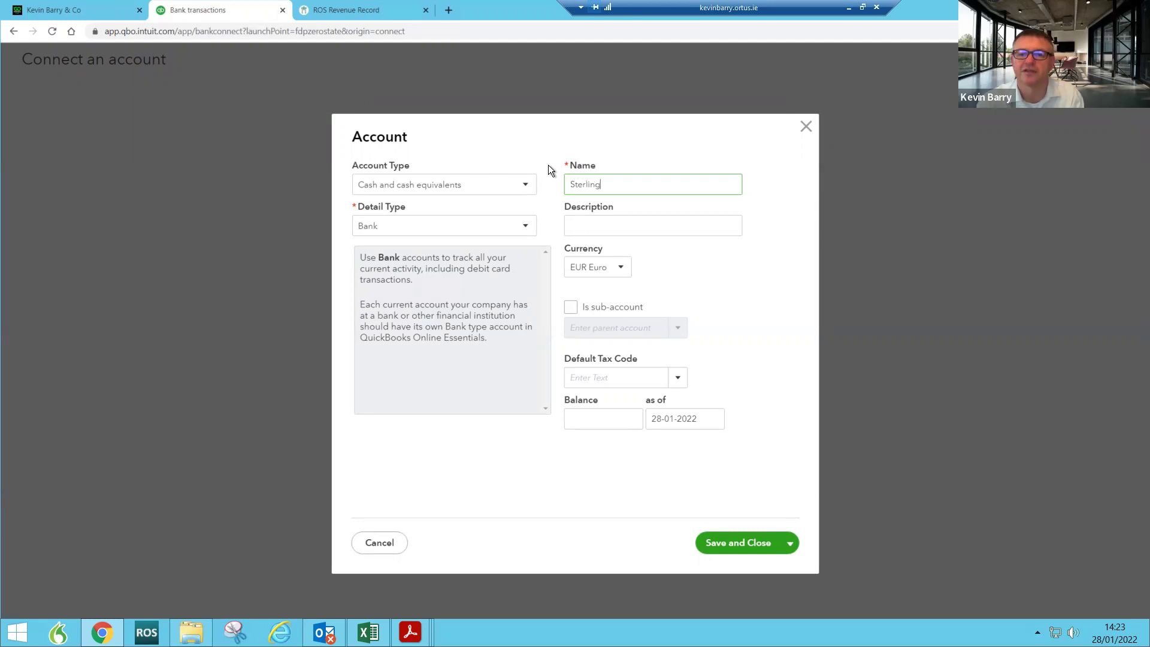
text( Ac)
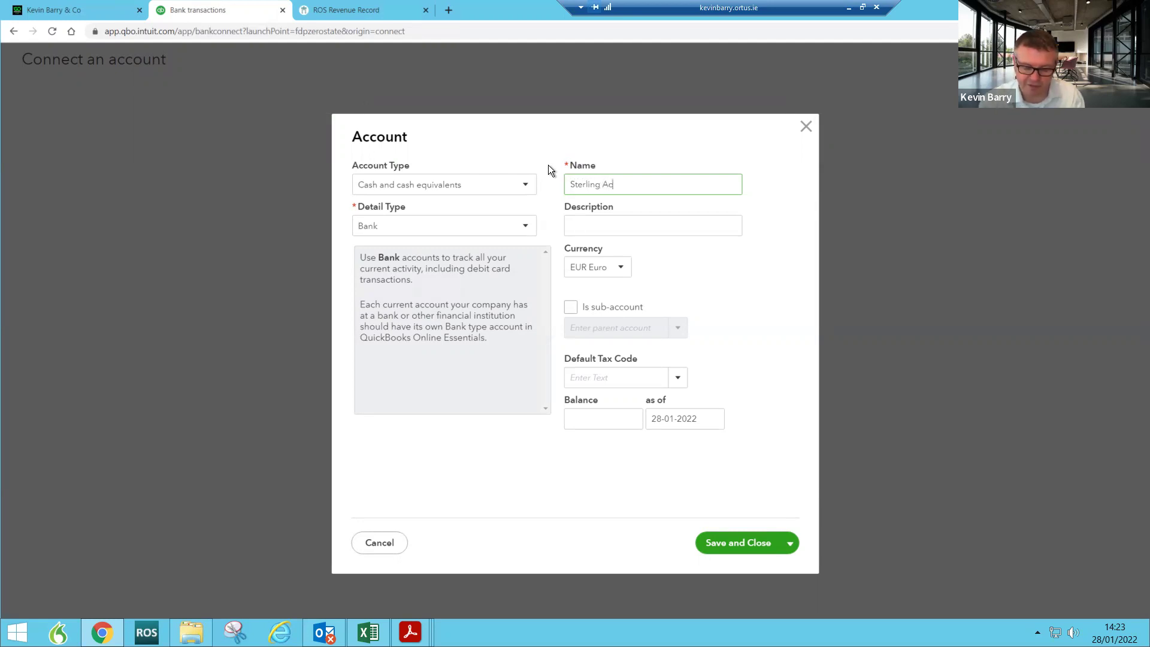
text(t Sc)
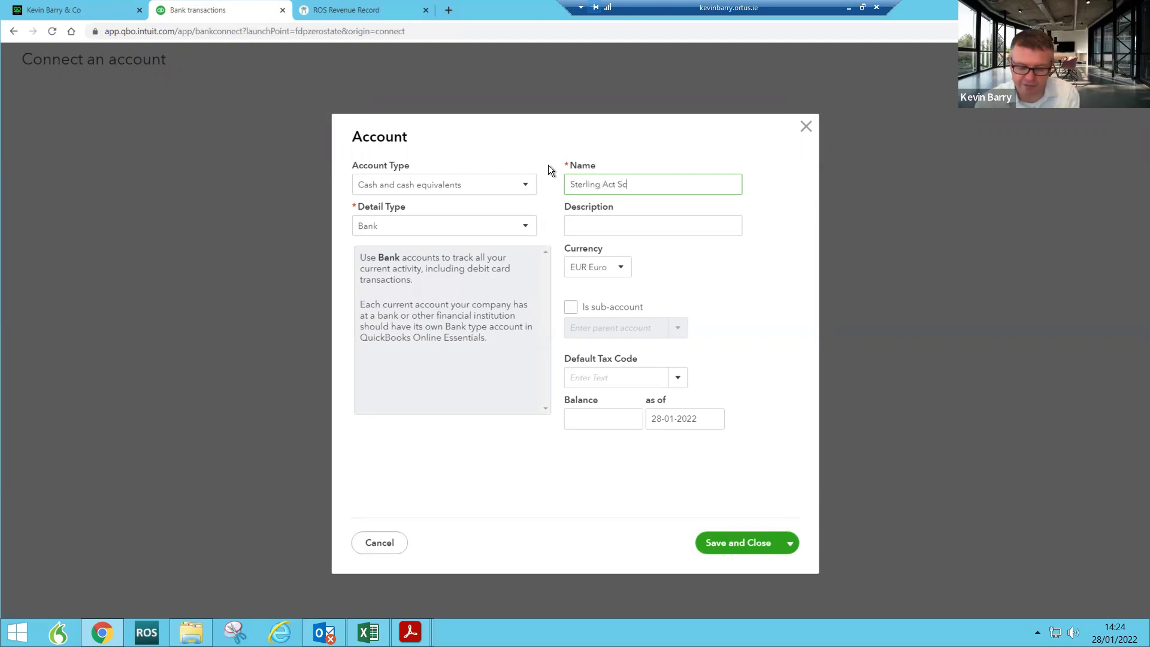
text(reenlink)
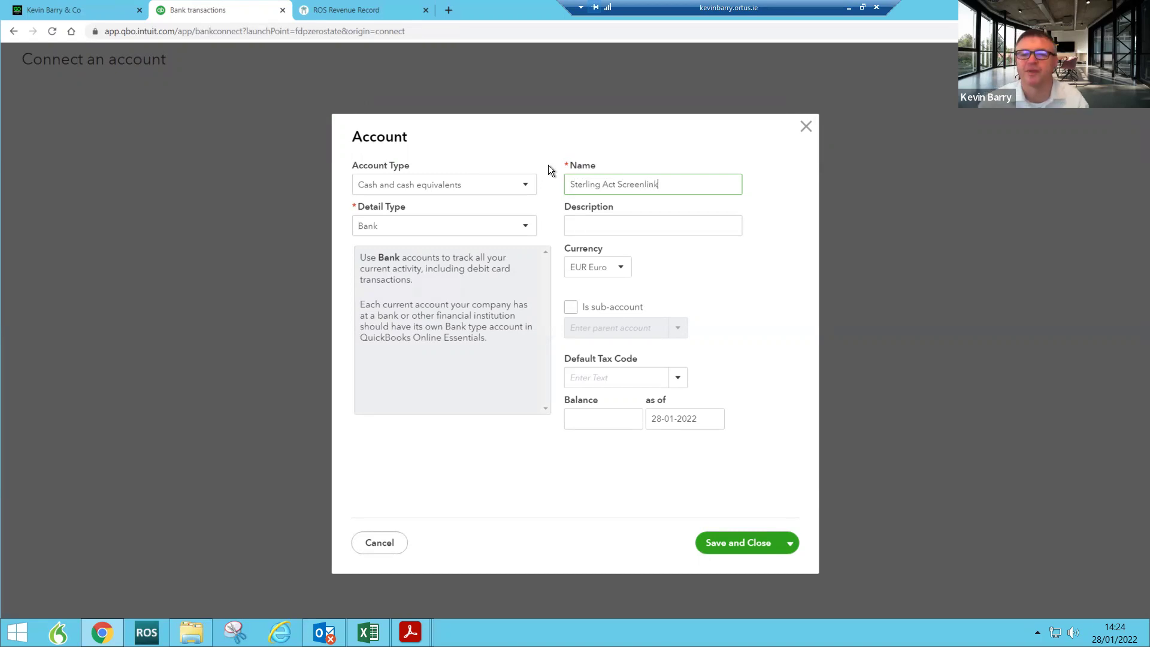
click(626, 276)
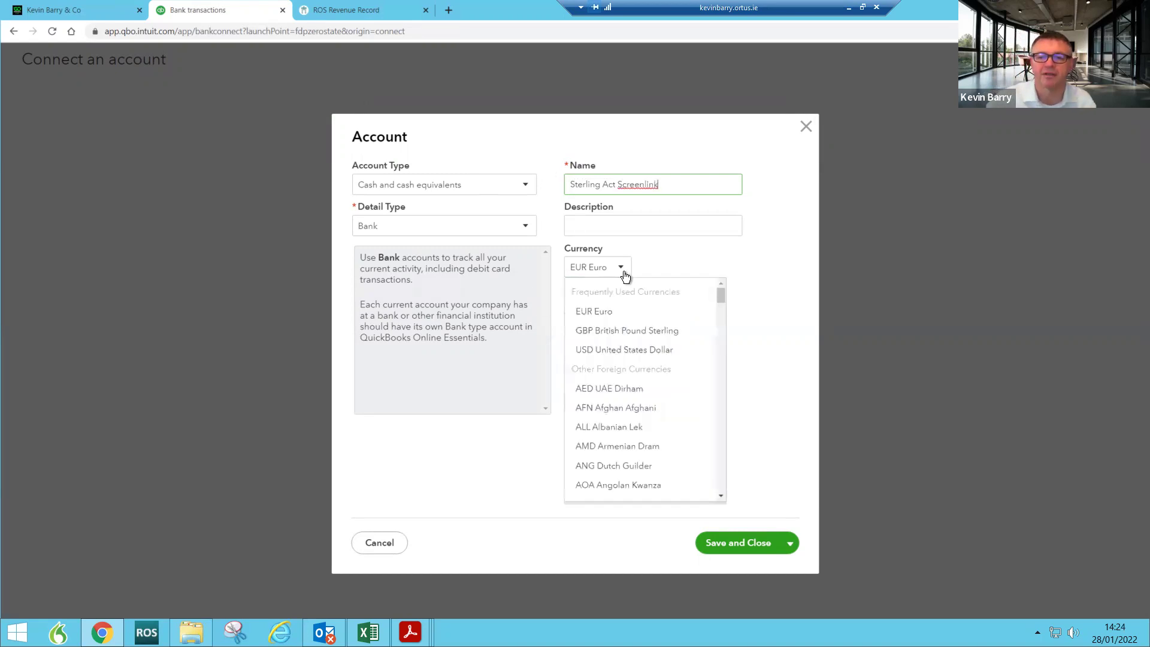
click(621, 329)
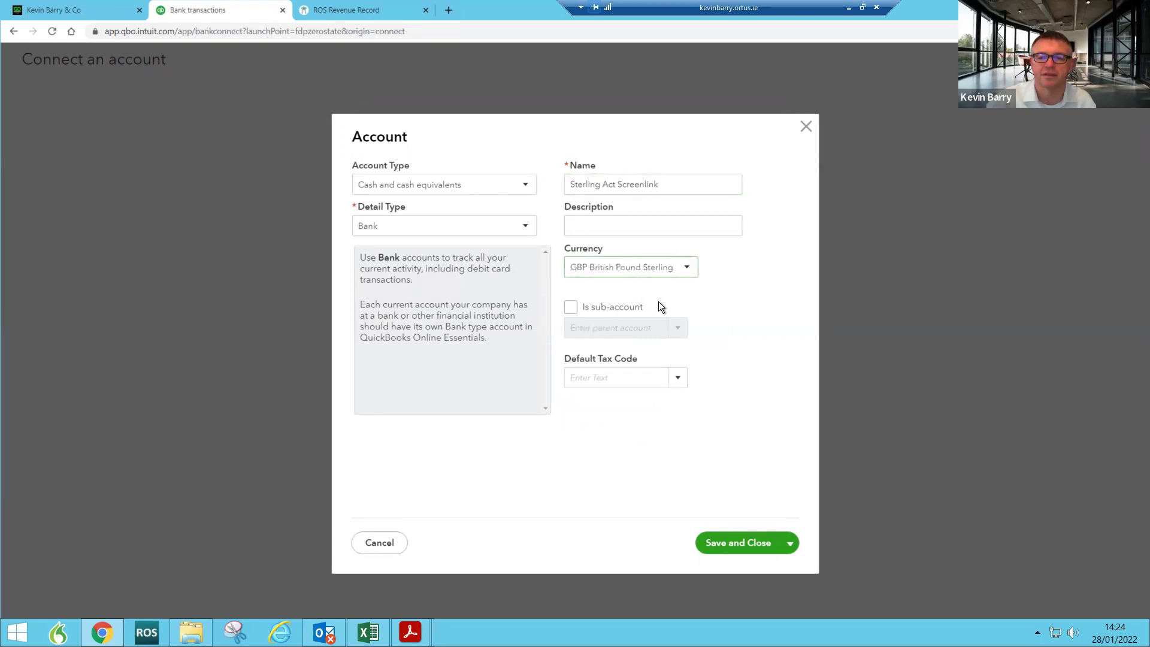
click(731, 546)
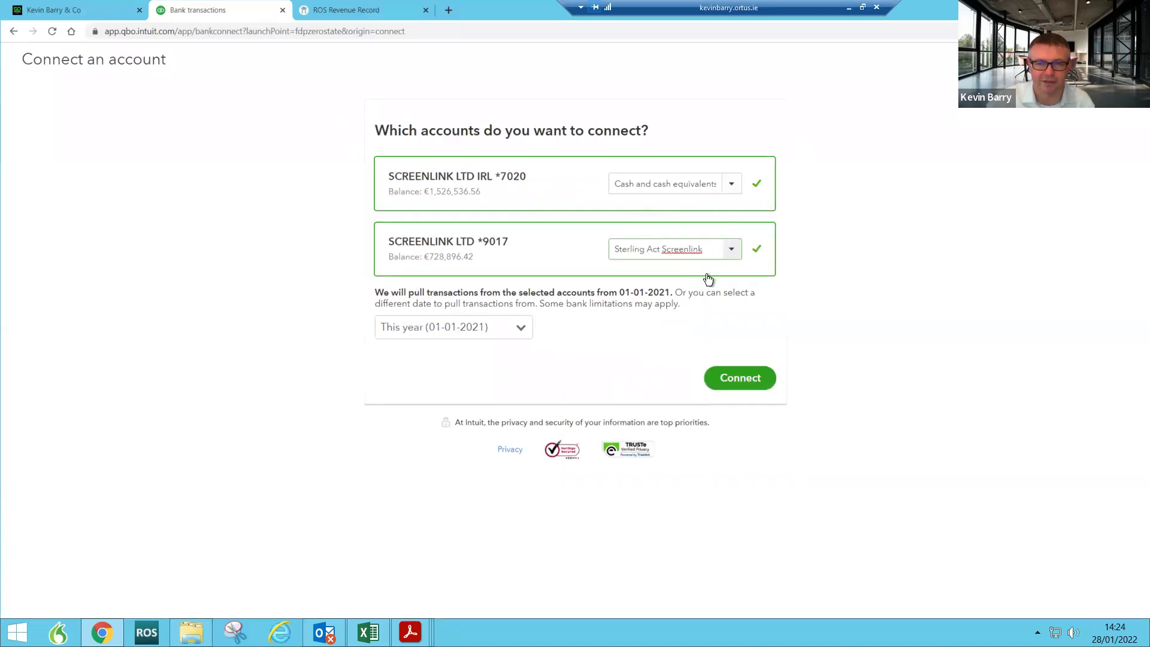
Step: Set a custom import start date of 01-01-2022 and connect both accounts
click(521, 330)
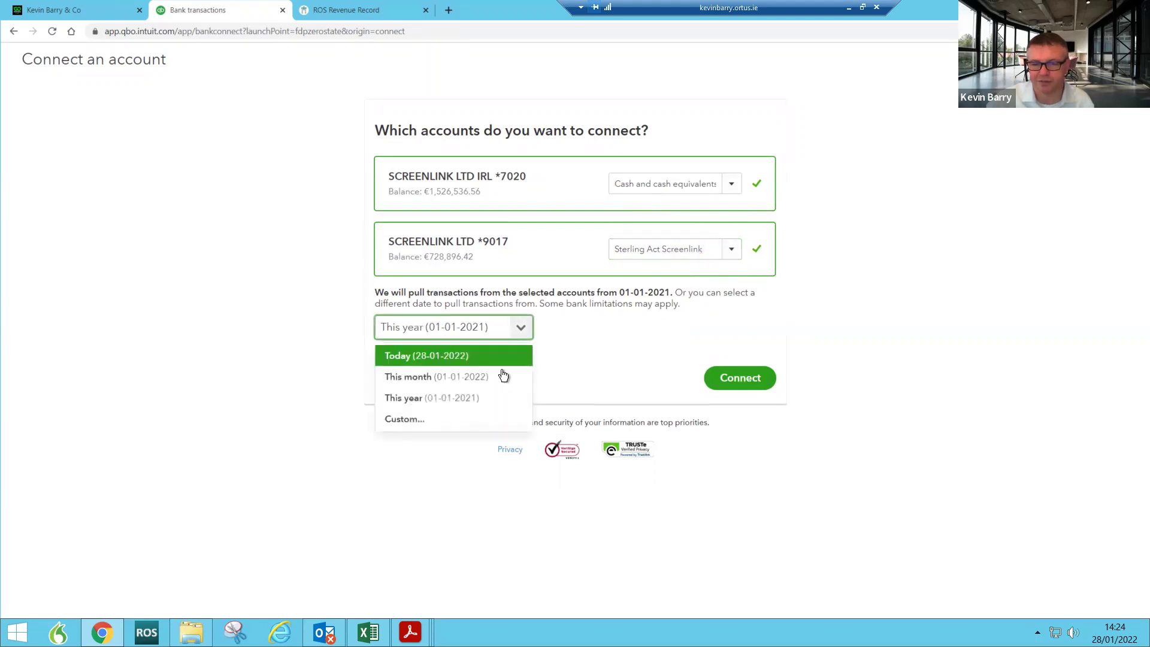
click(452, 420)
click(446, 356)
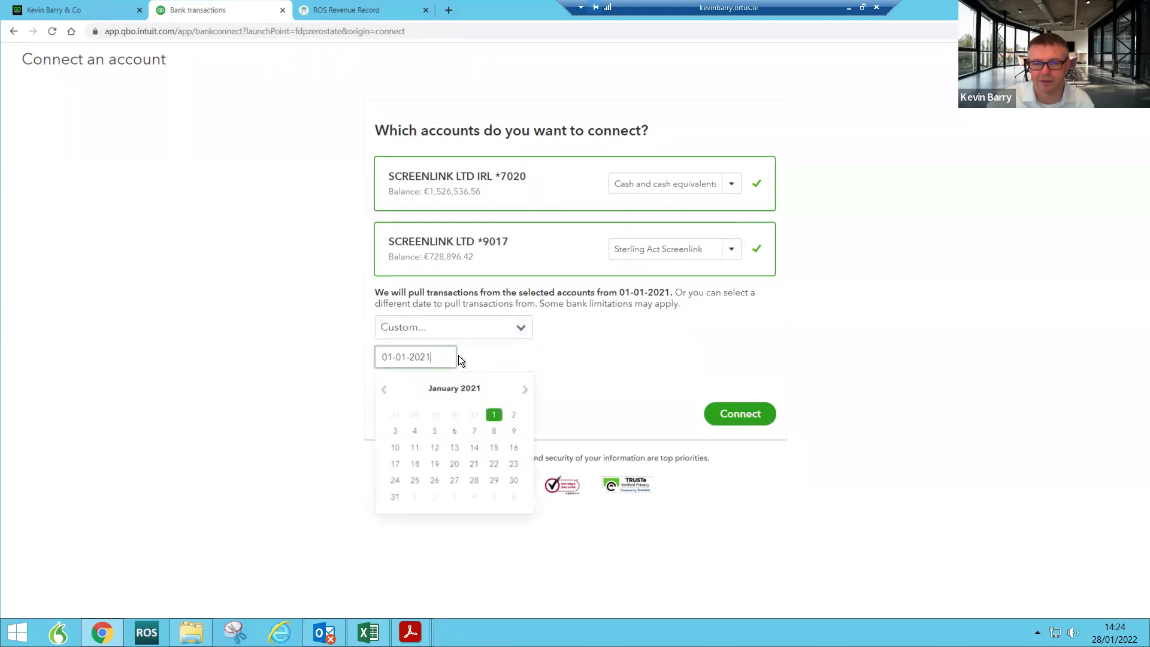
key(BackSpace)
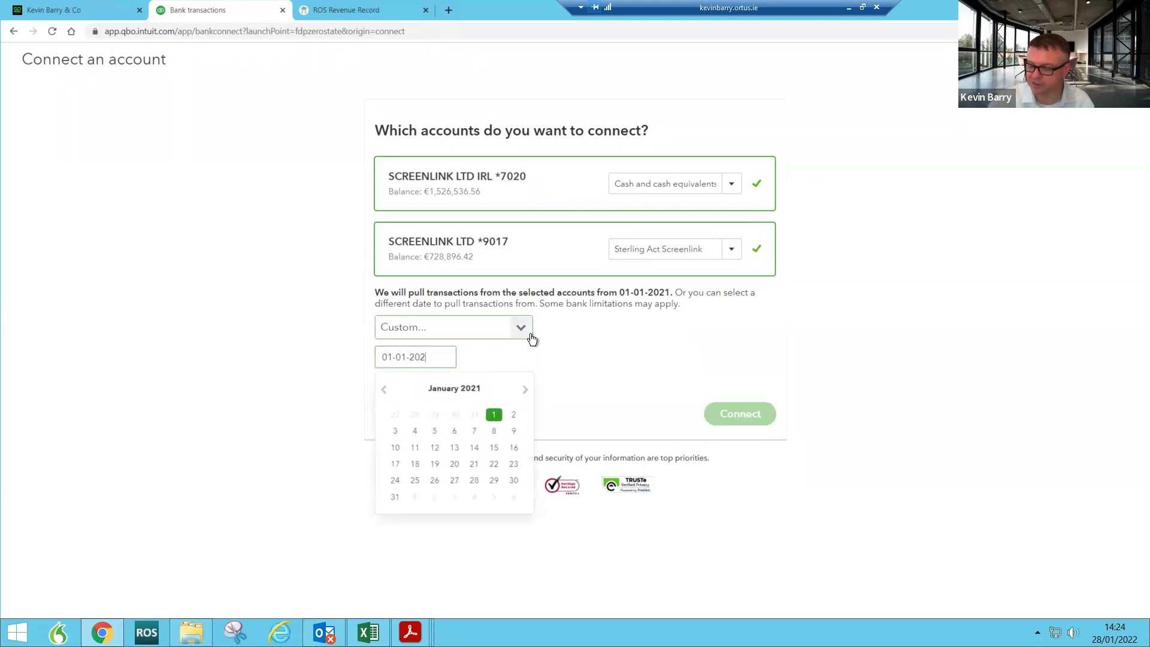
text(2)
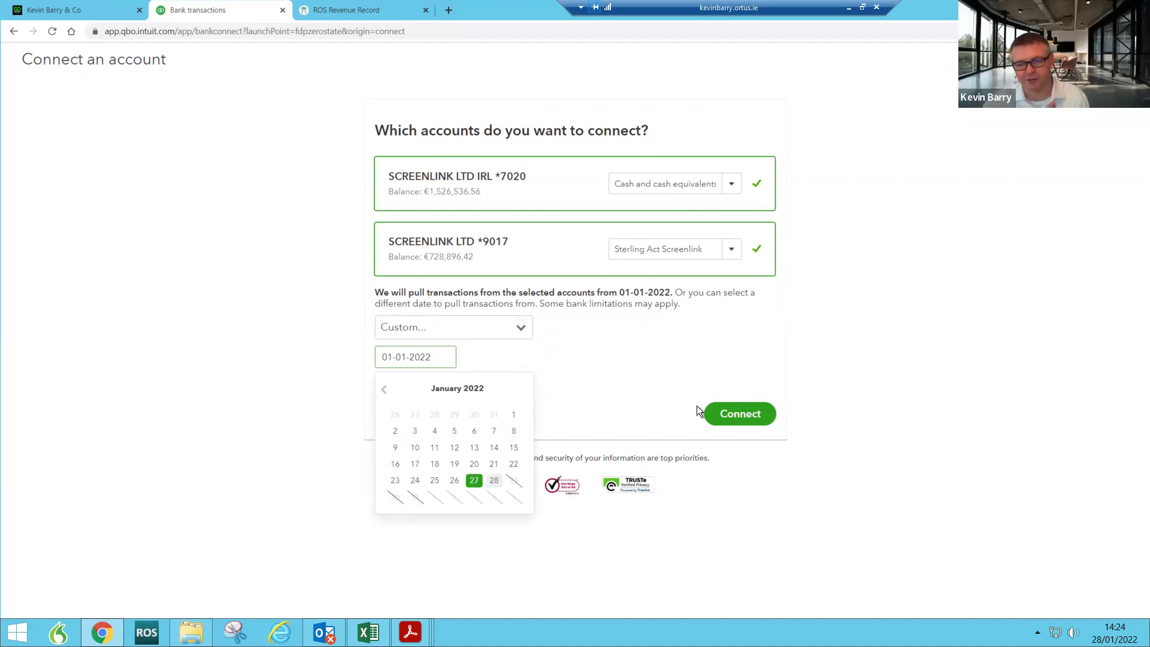
click(749, 418)
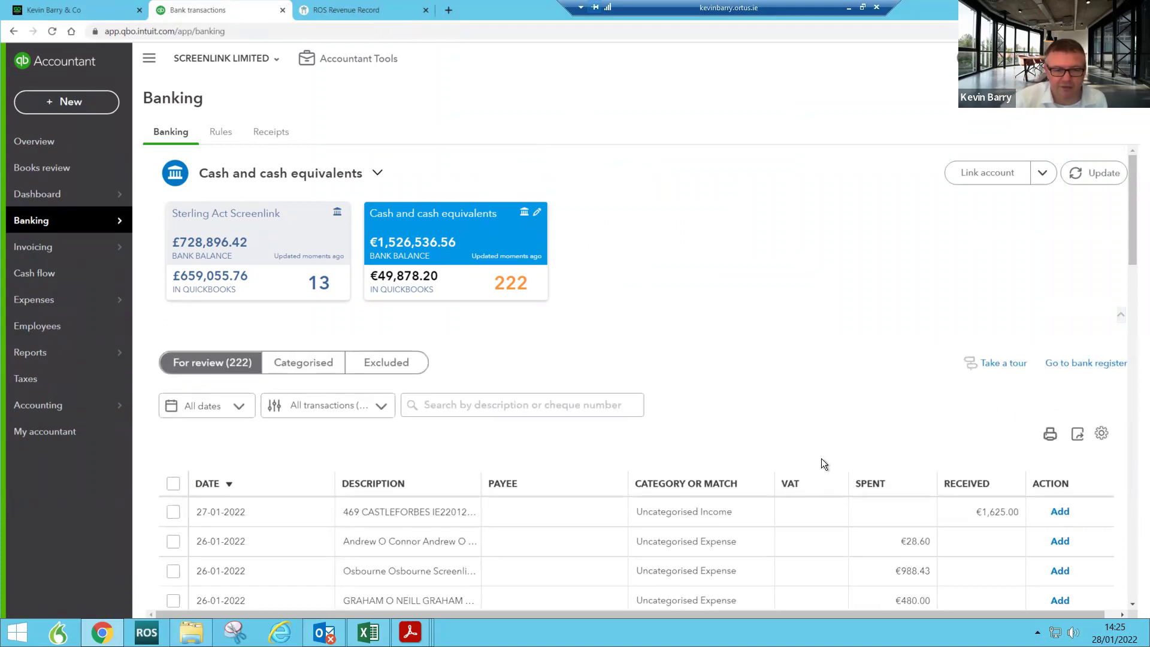
Step: Browse pages 2 and 5 of the For review transactions, then return to the Dashboard
scroll(820, 464, down, 5)
scroll(819, 467, down, 15)
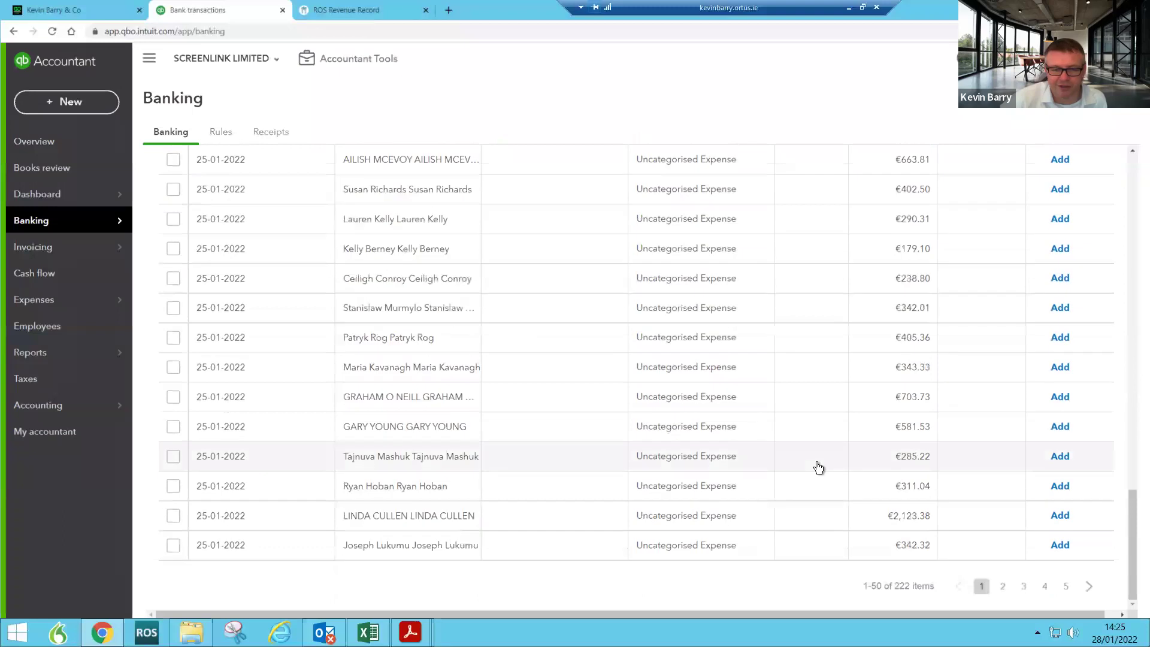
click(1005, 589)
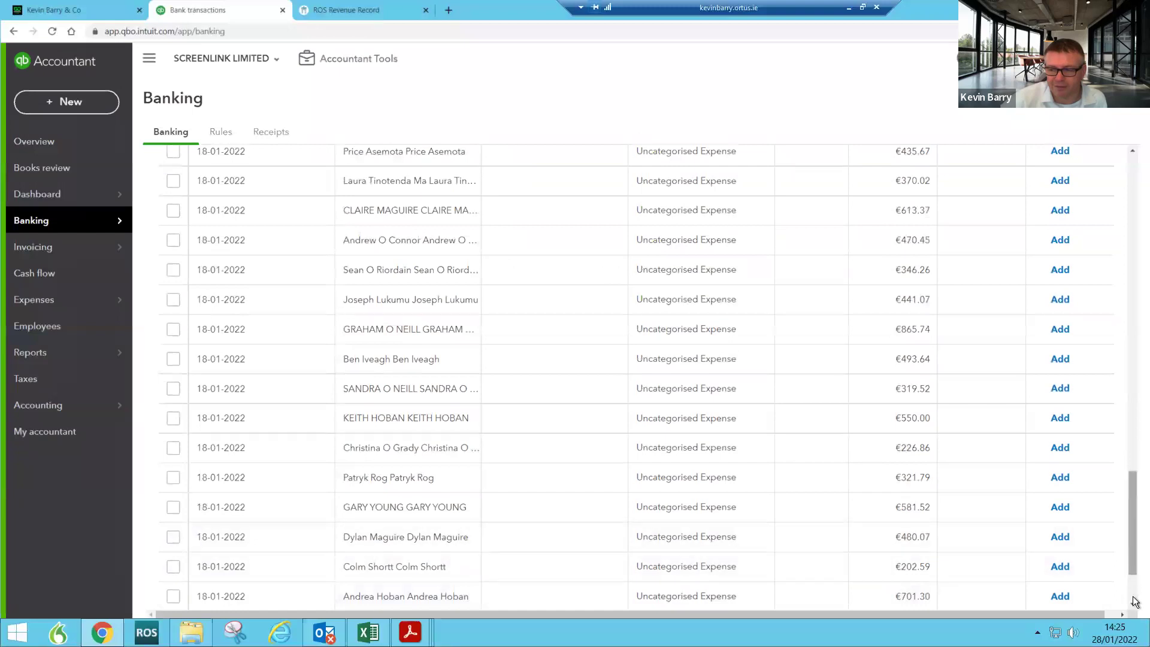
scroll(1134, 602, down, 3)
click(1066, 588)
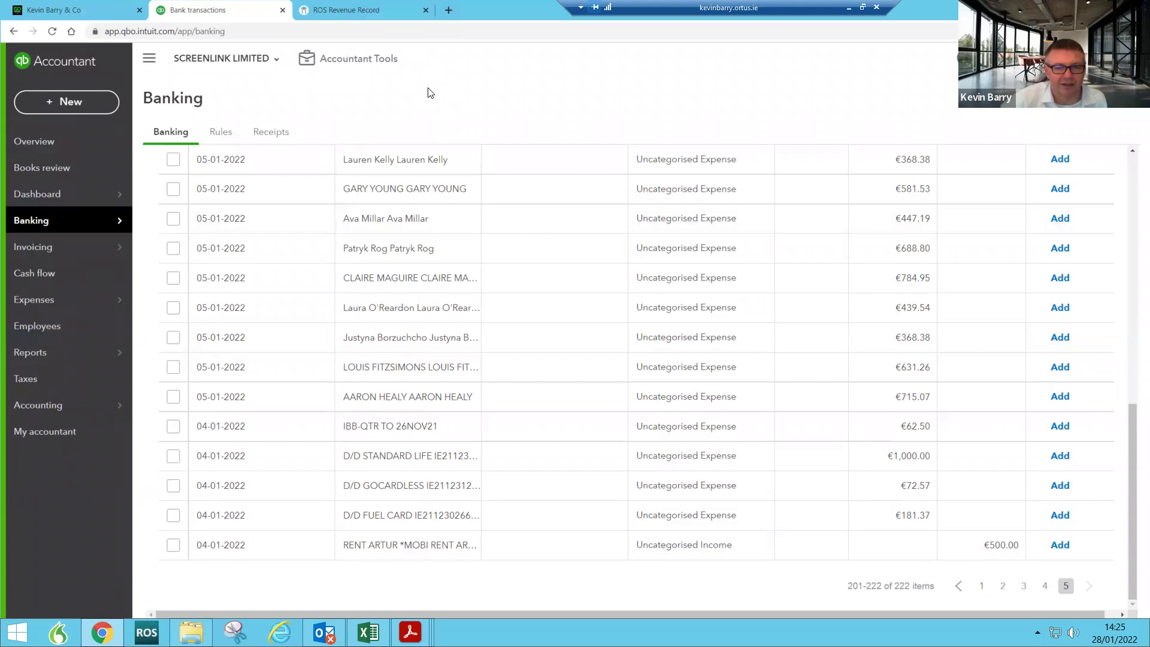
click(62, 196)
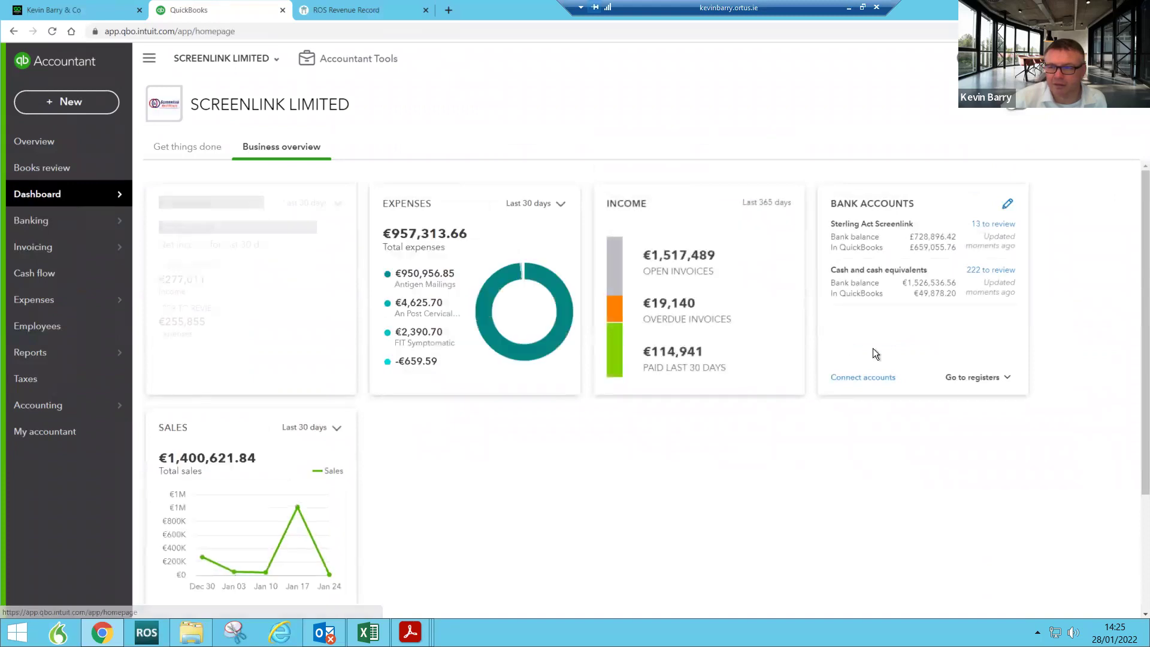
Step: From the Chart of Accounts, edit the Cash and cash equivalents account and select its name
mouse_move(84, 411)
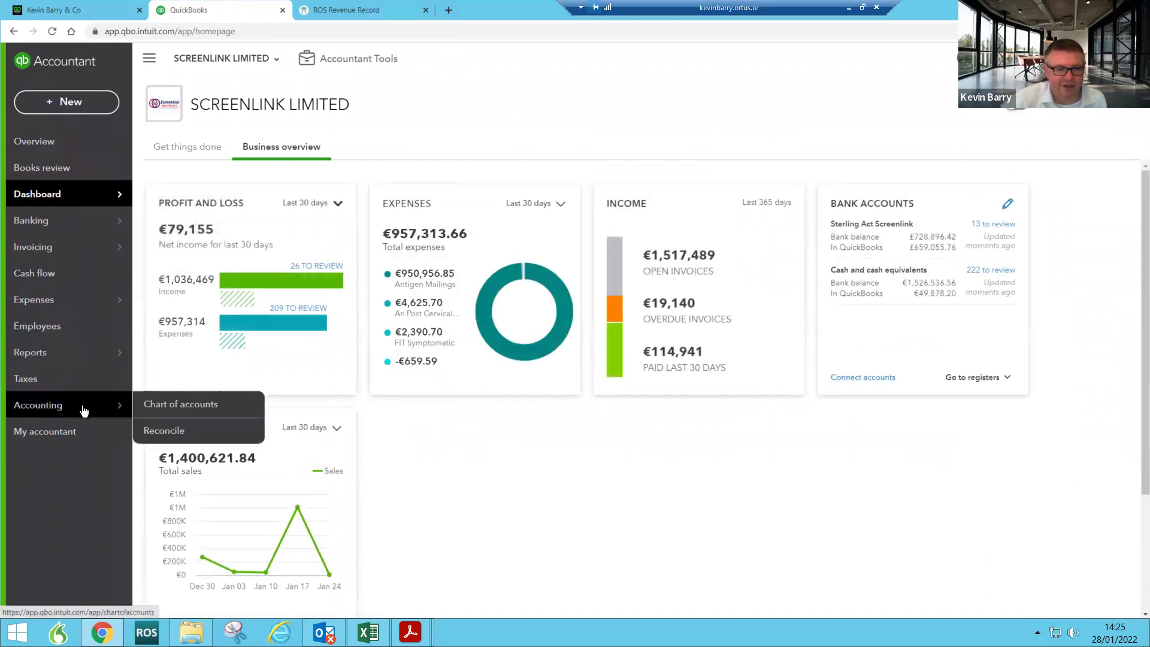
click(182, 404)
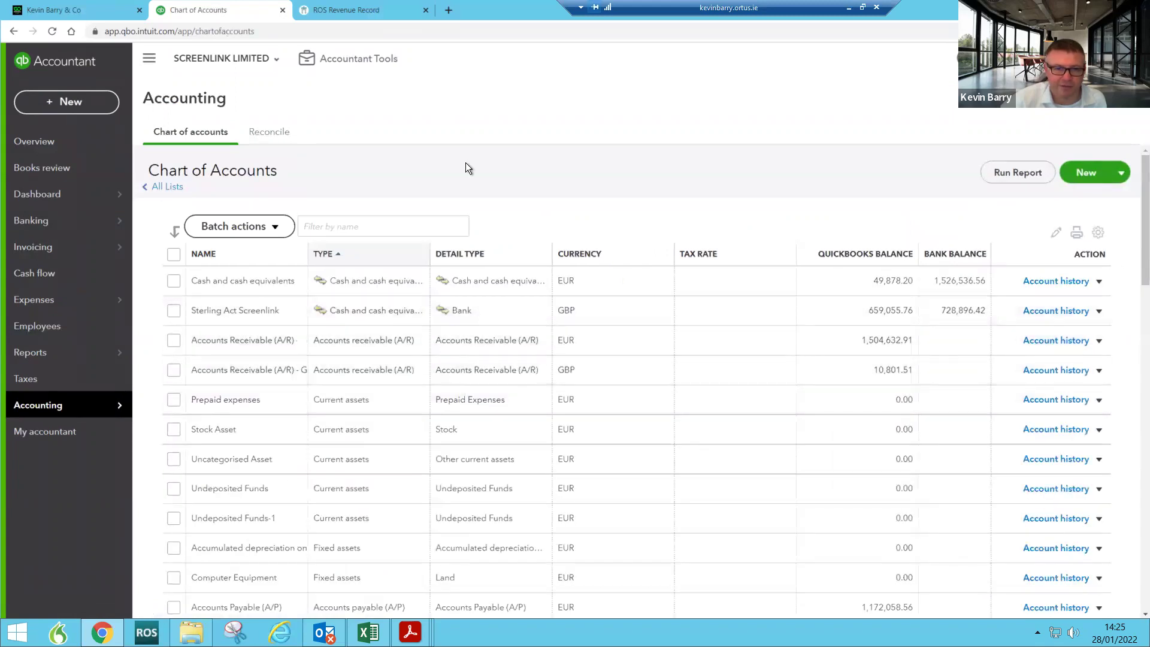
click(1101, 284)
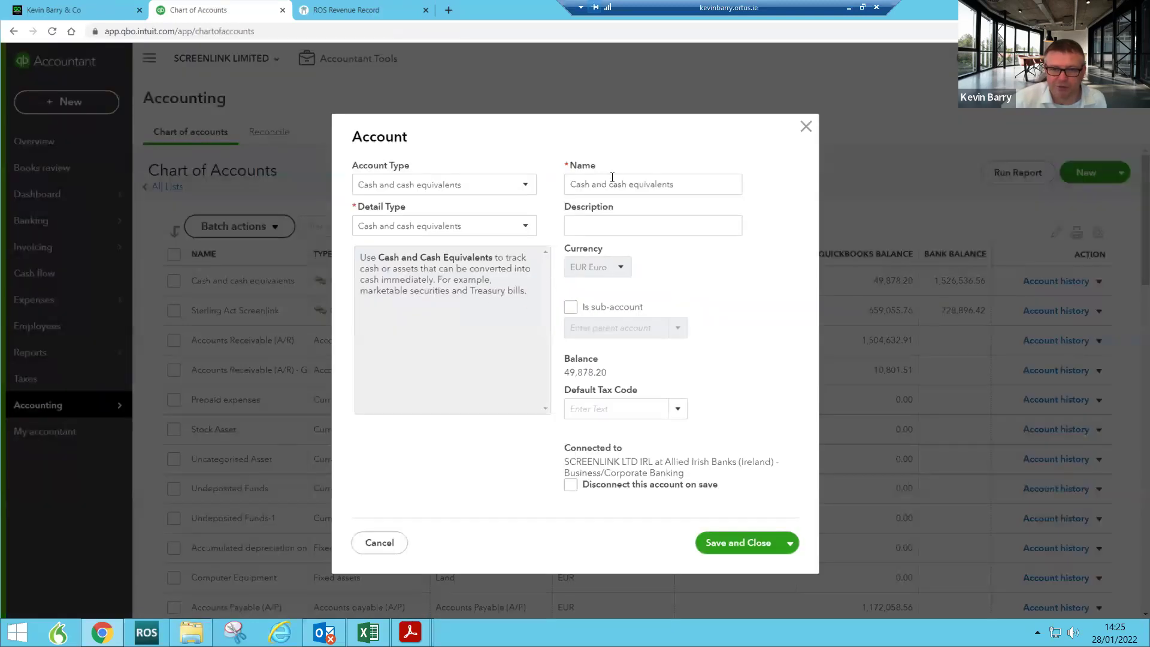
drag(676, 184, 523, 200)
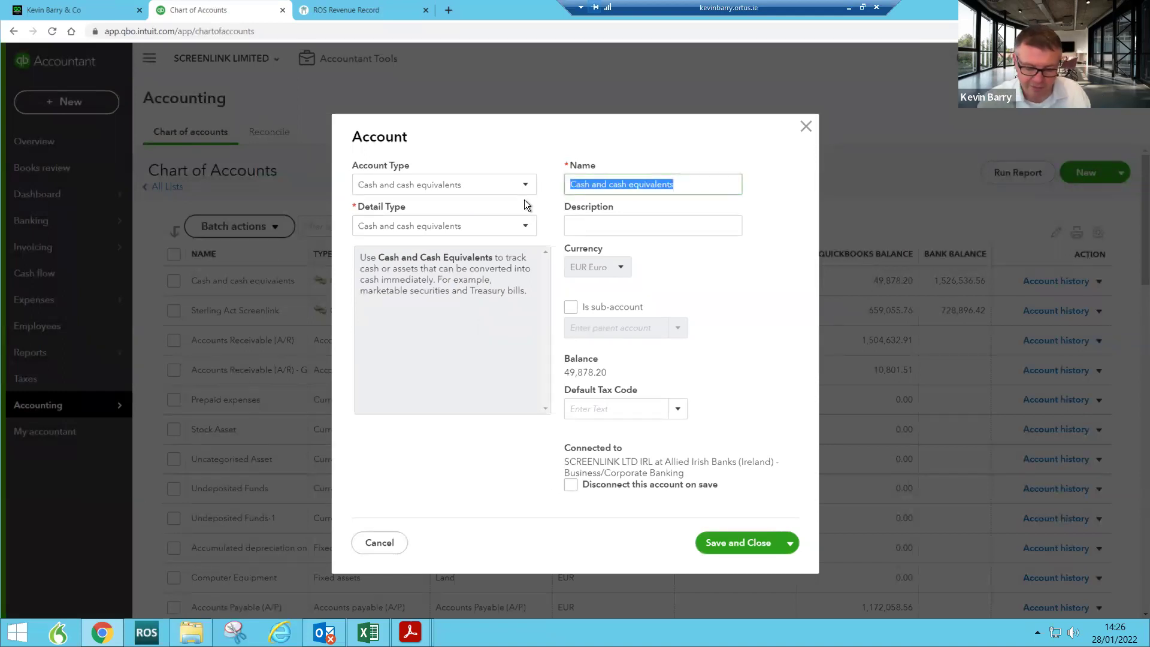
Step: Rename the account to 'Euro AIB Acct', save and close, and go back to the Dashboard
text(Euro A)
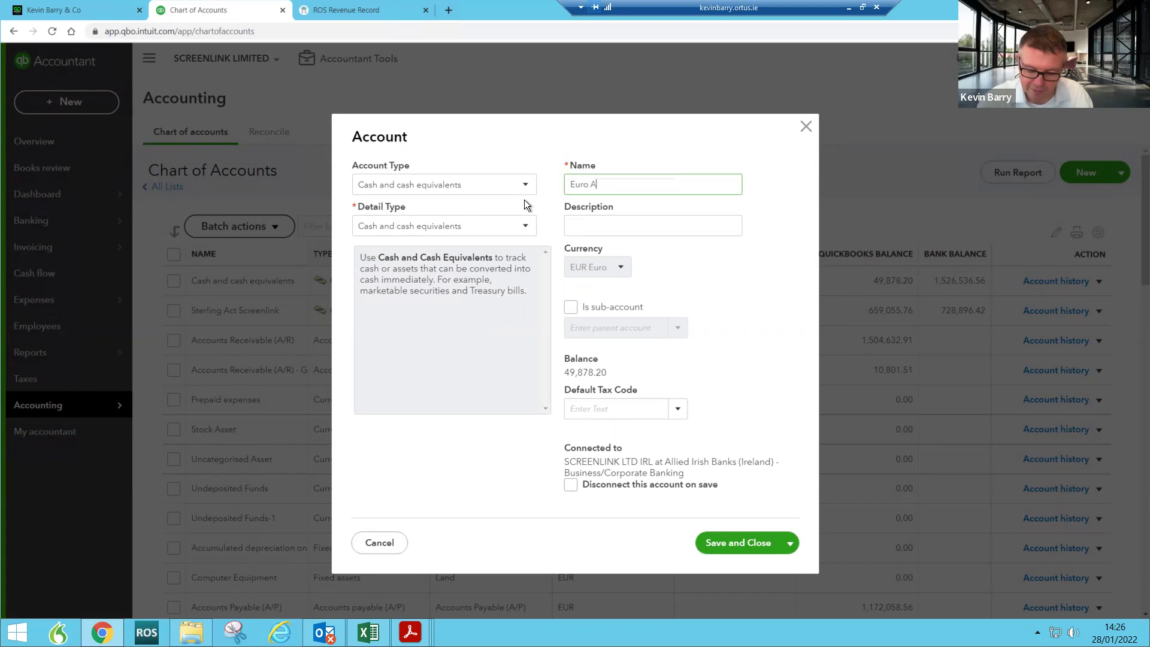
text(IB Acct)
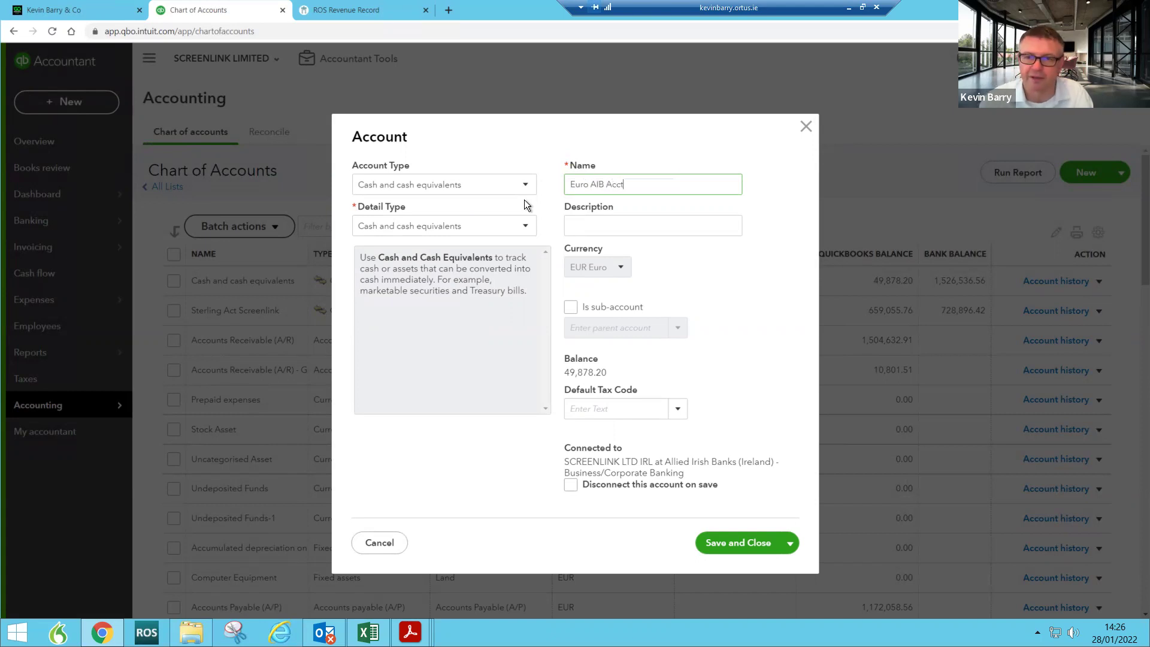
click(733, 542)
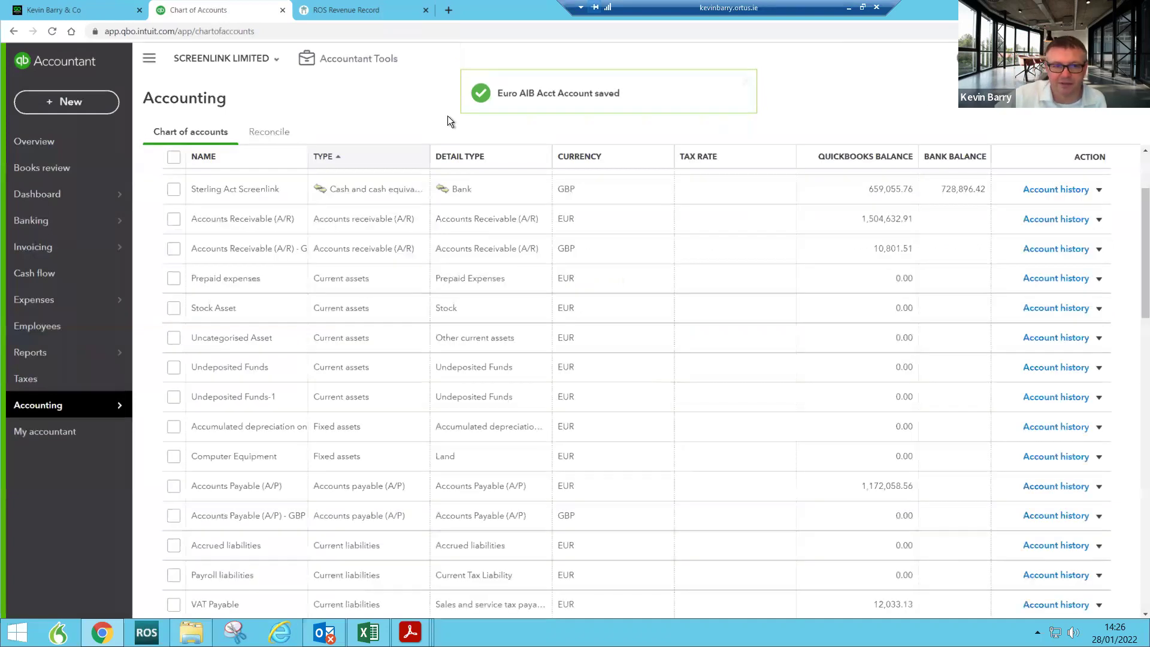
click(39, 199)
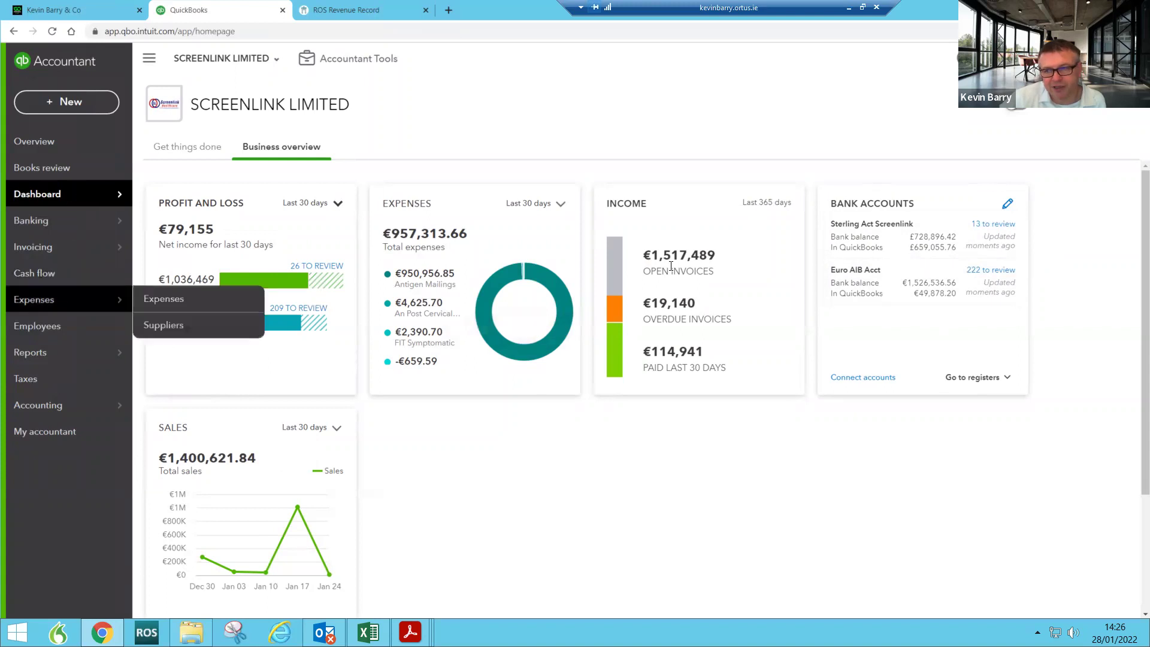
Step: Open the Euro AIB Acct bank feed and expand the €360.87 payment dated 25-01-2022
click(912, 285)
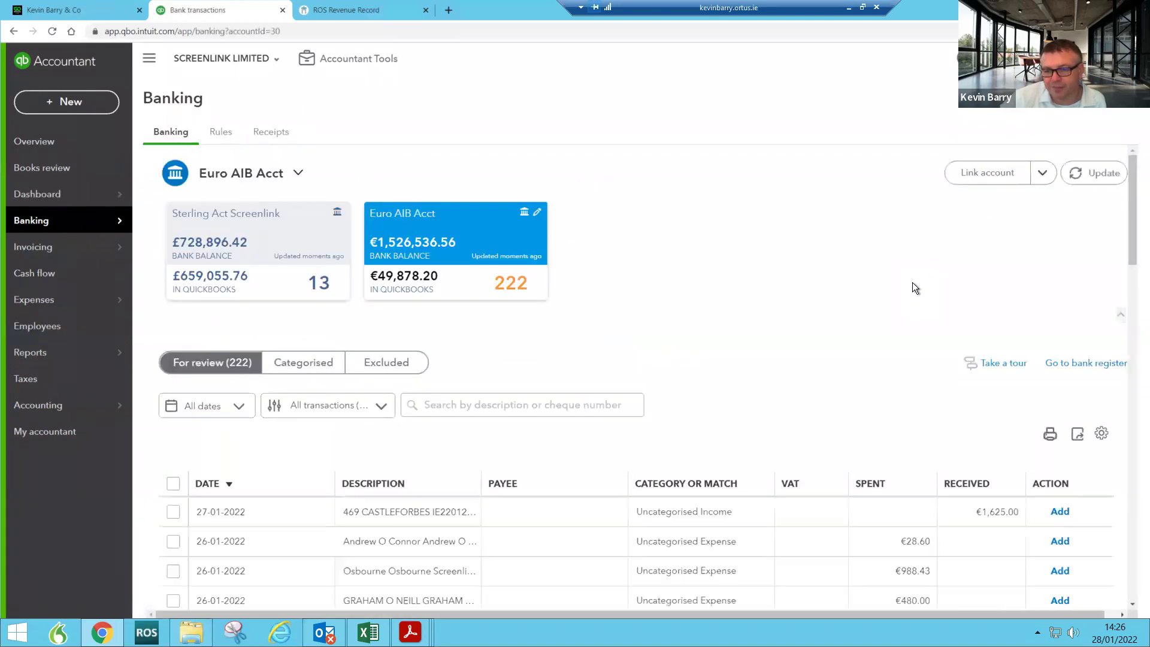
scroll(496, 488, down, 5)
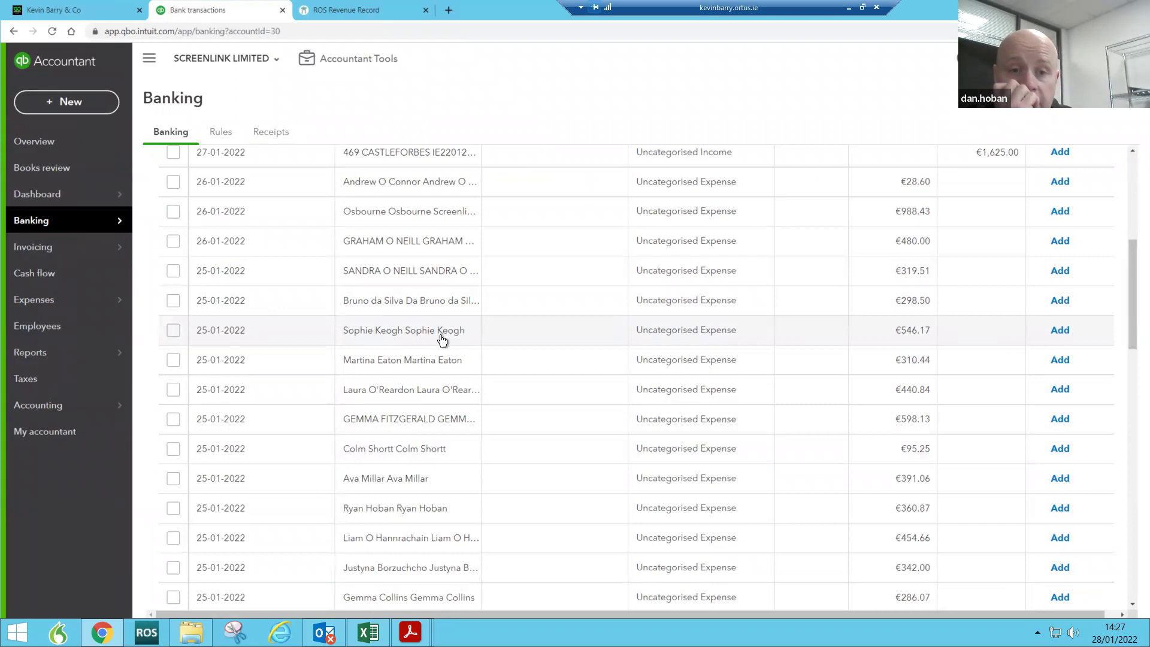
drag(1130, 307, 1119, 354)
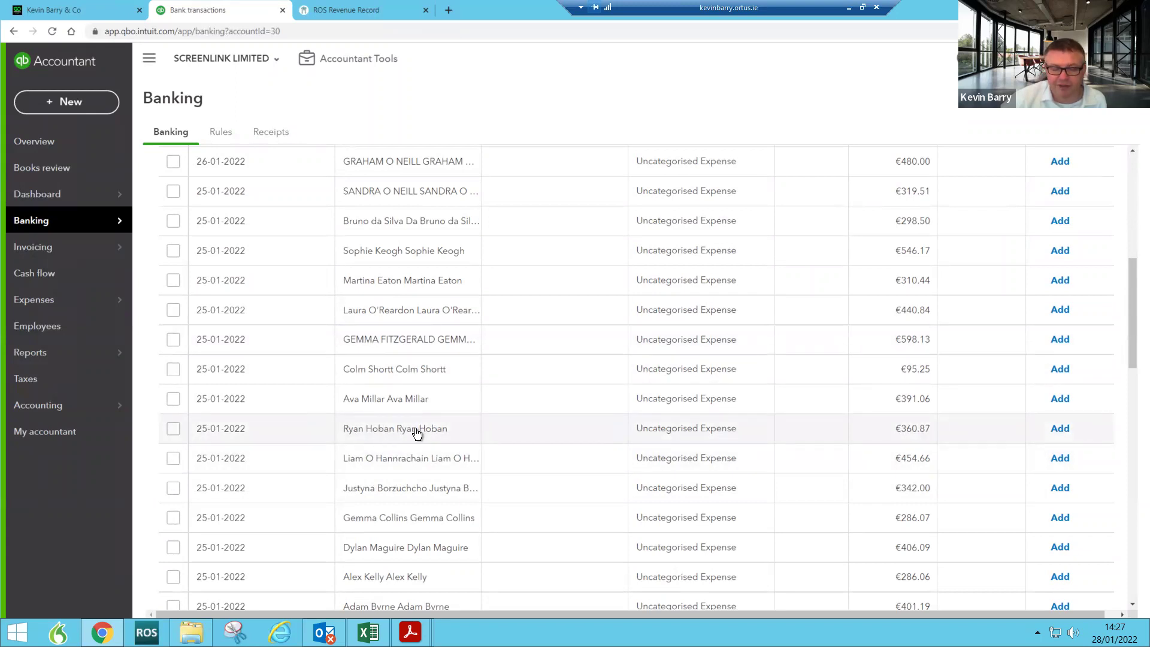
click(418, 432)
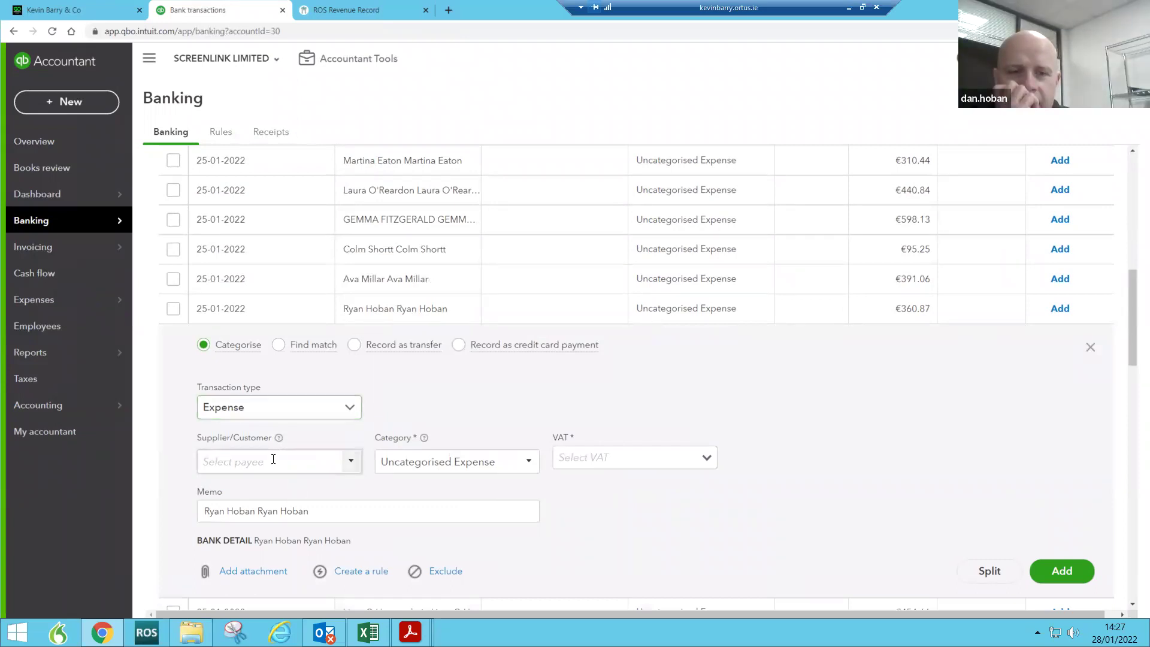
Step: Copy the employee's name from the memo into the payee field as plain text
click(321, 510)
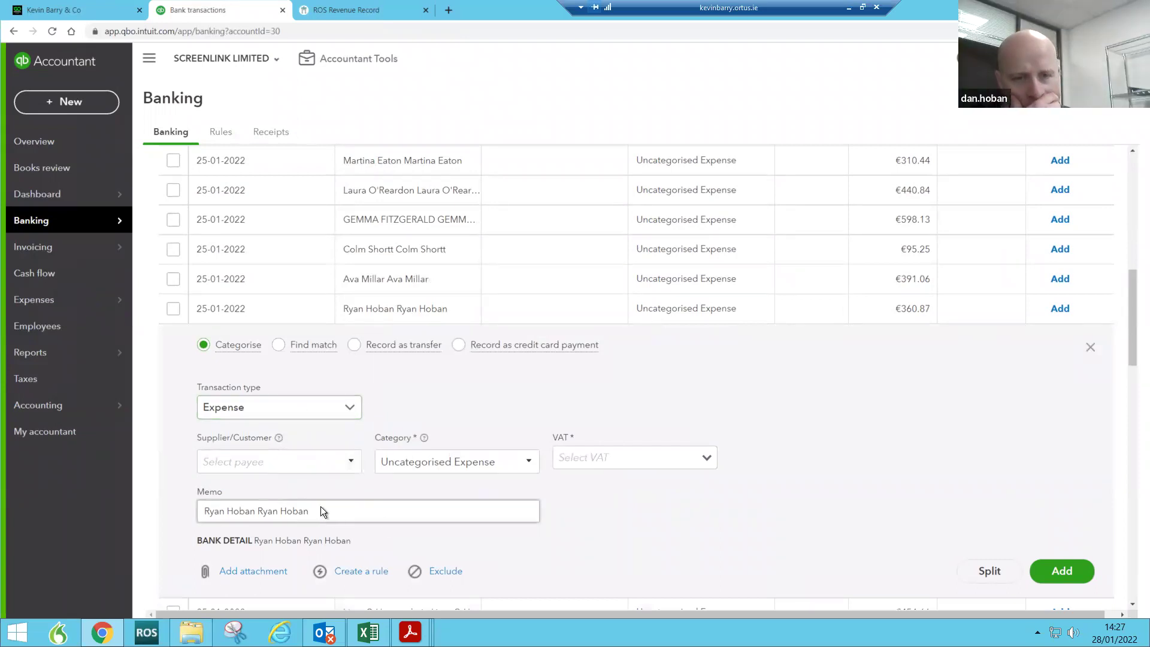
right_click(279, 504)
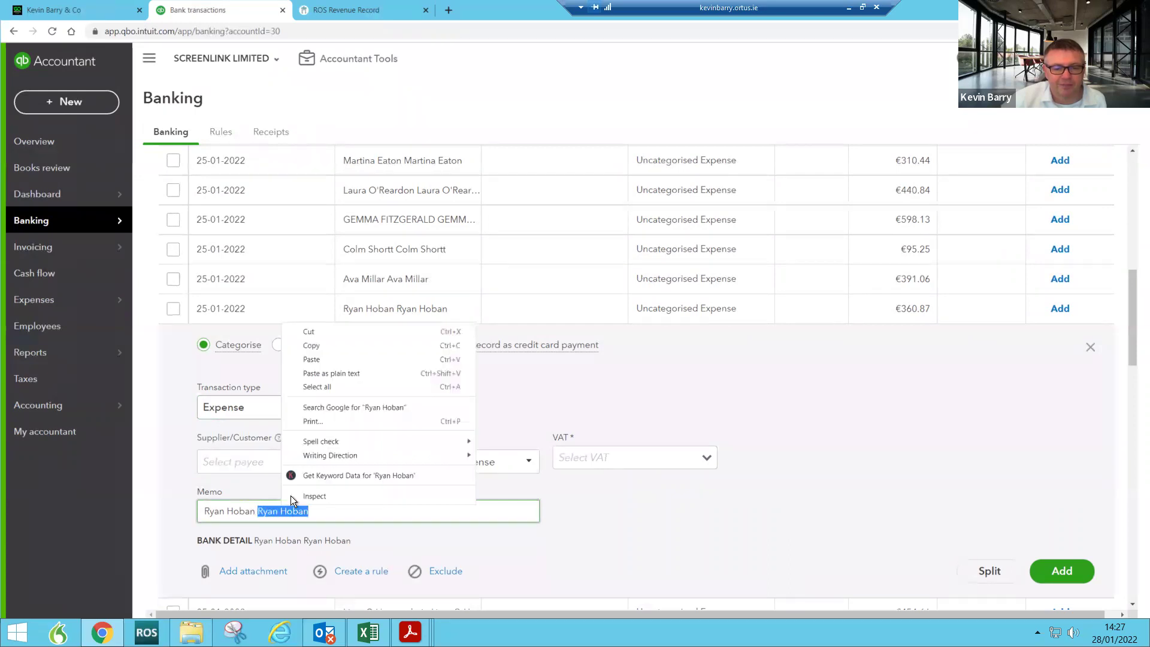
click(328, 343)
click(256, 460)
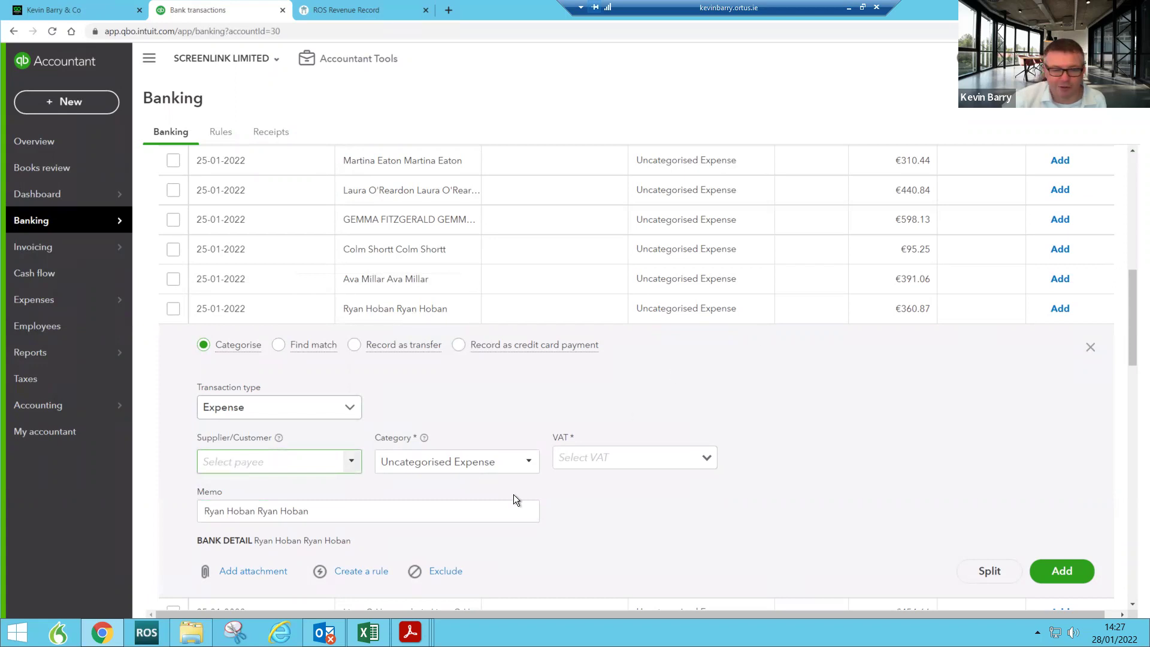
right_click(250, 462)
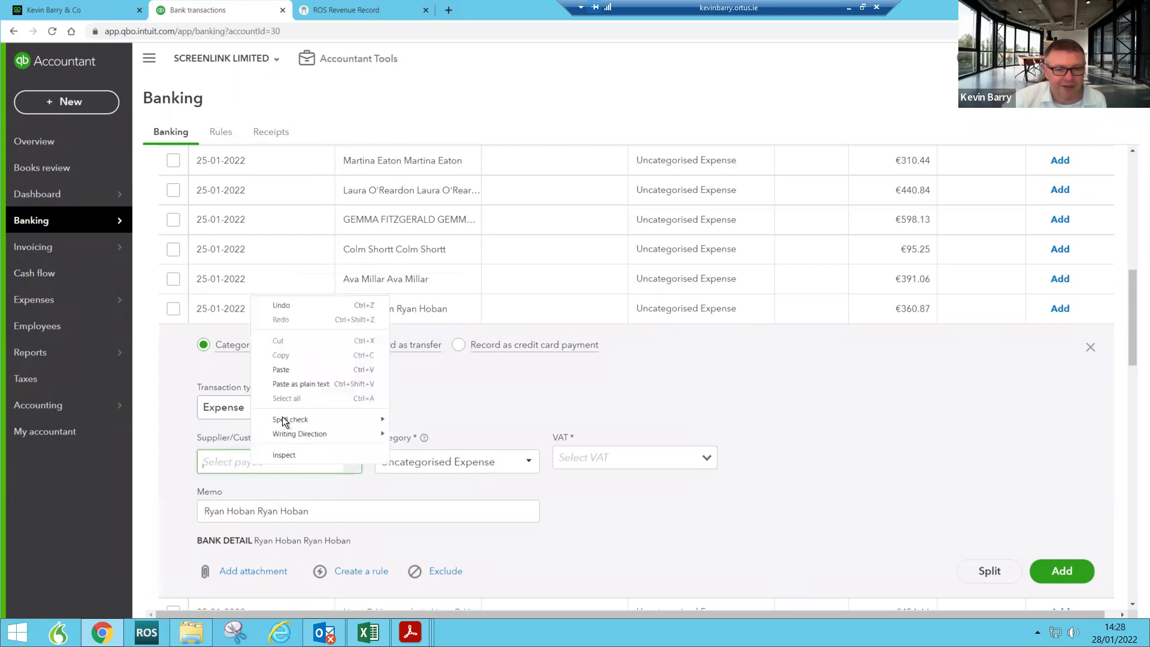
click(289, 379)
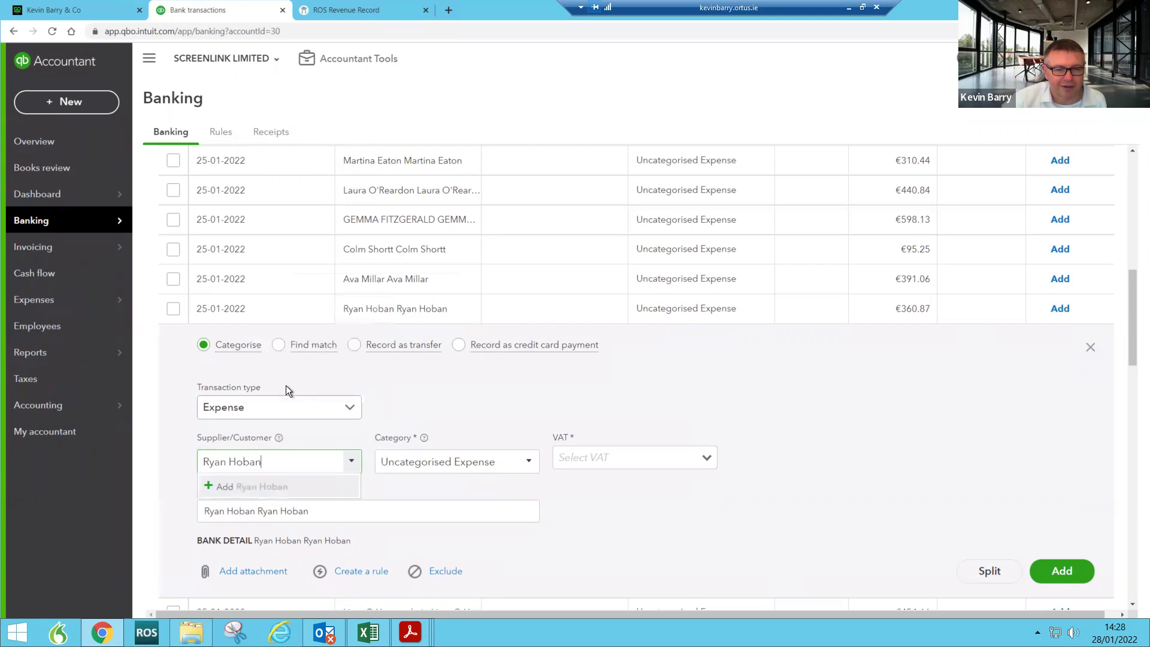
Step: Add the pasted name as a new payee of type Employee and save
click(256, 486)
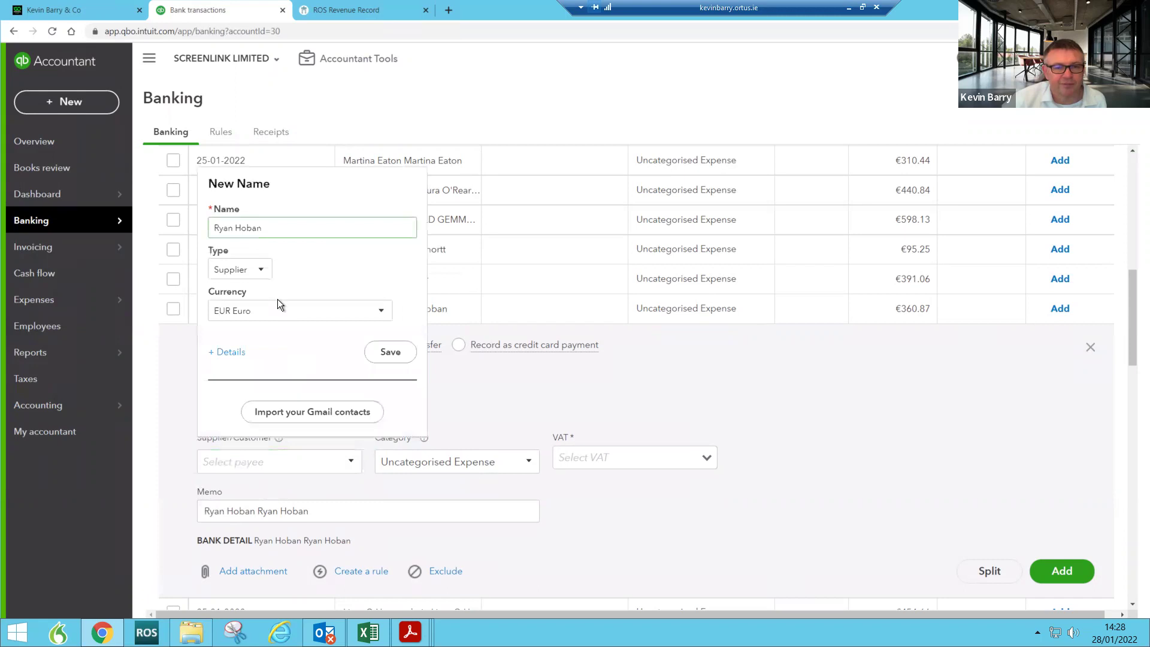
click(254, 276)
click(250, 337)
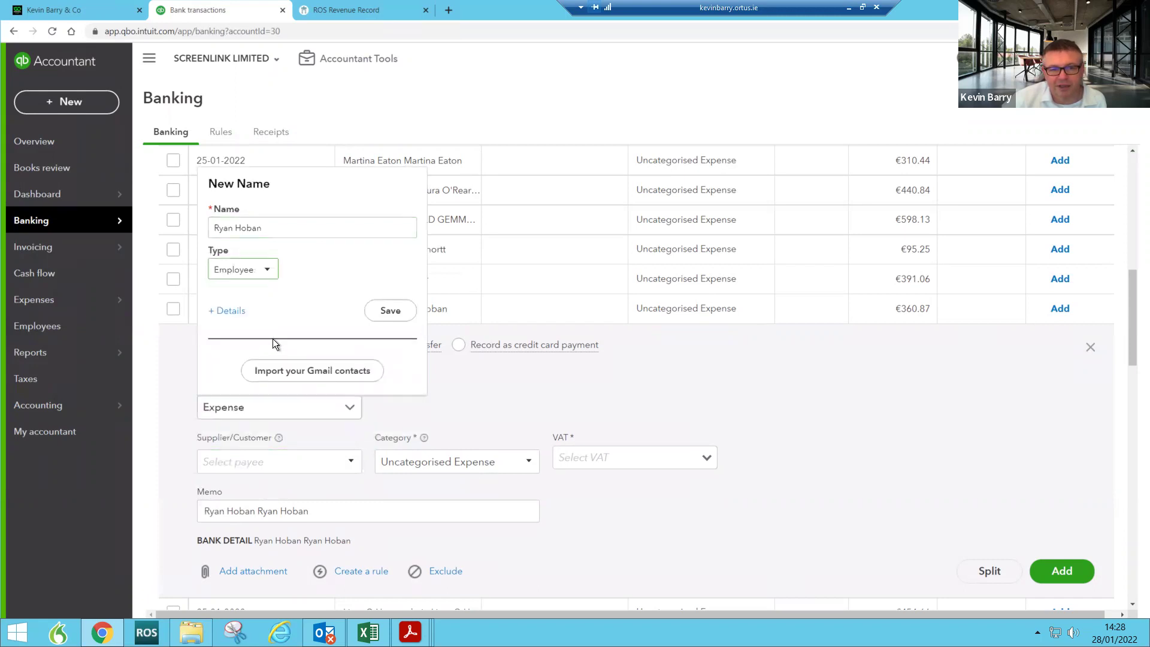
click(397, 320)
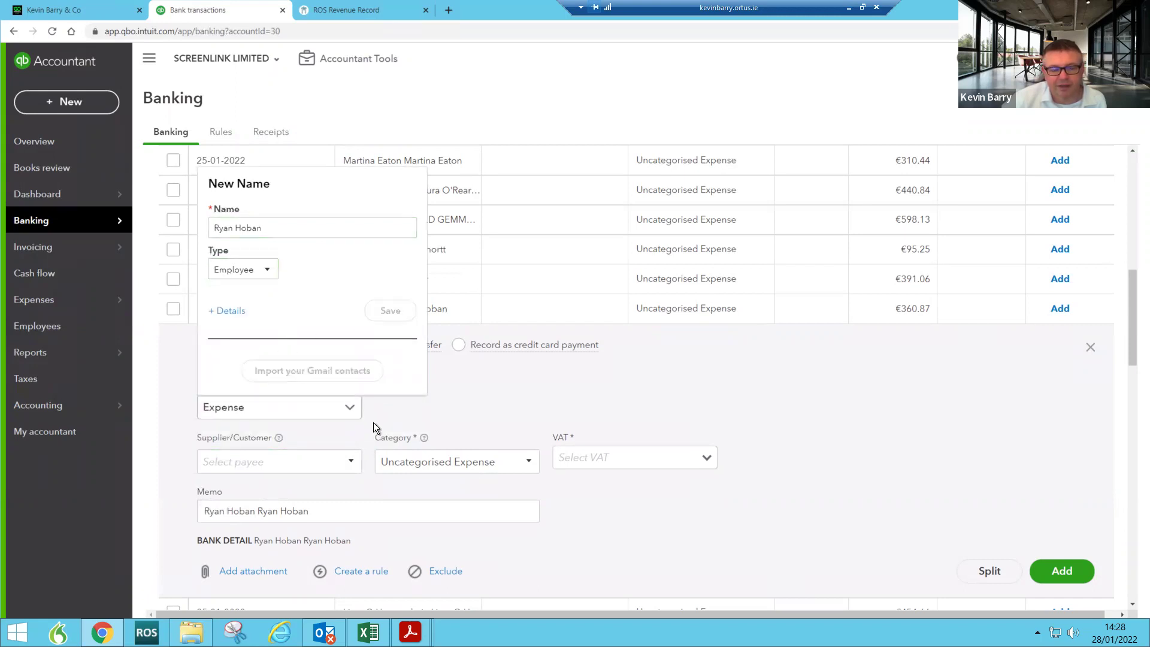
Step: Set the category to Wage expenses, then append ':' and the employee's name for a new sub-category
click(420, 461)
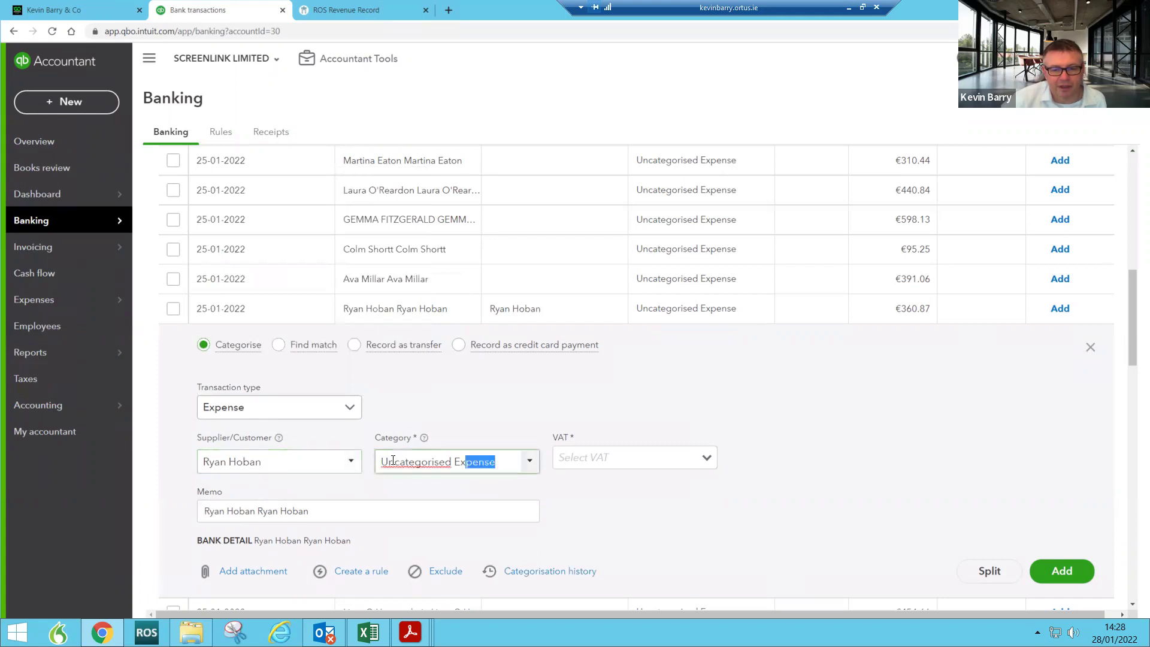
text(Wage expenses)
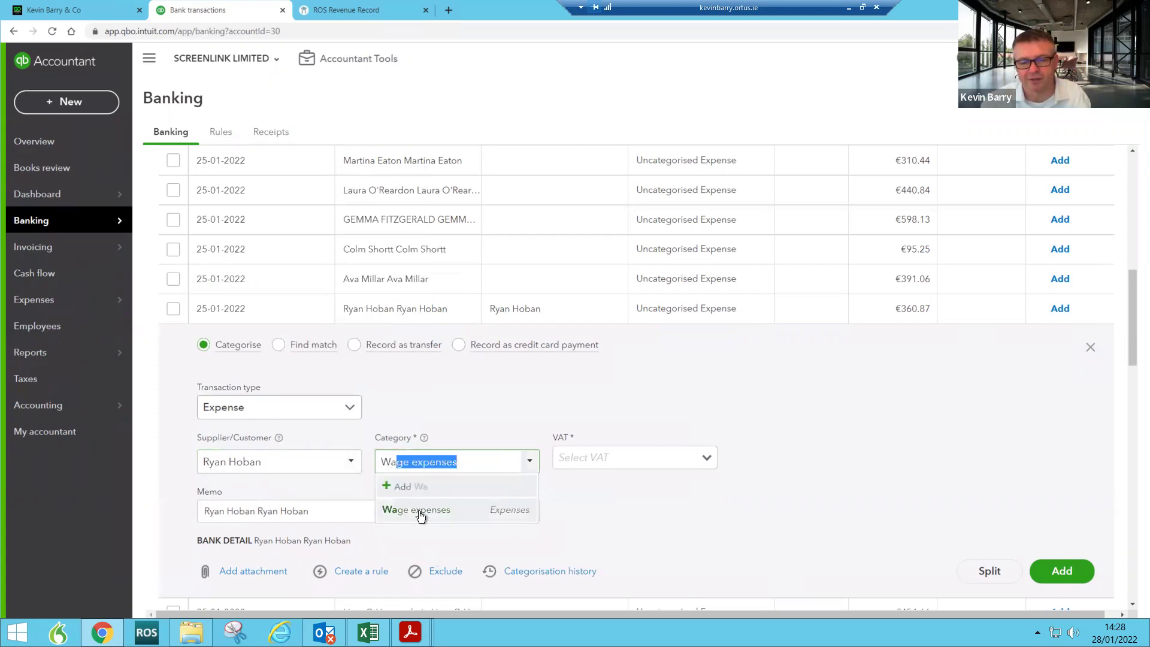
click(419, 510)
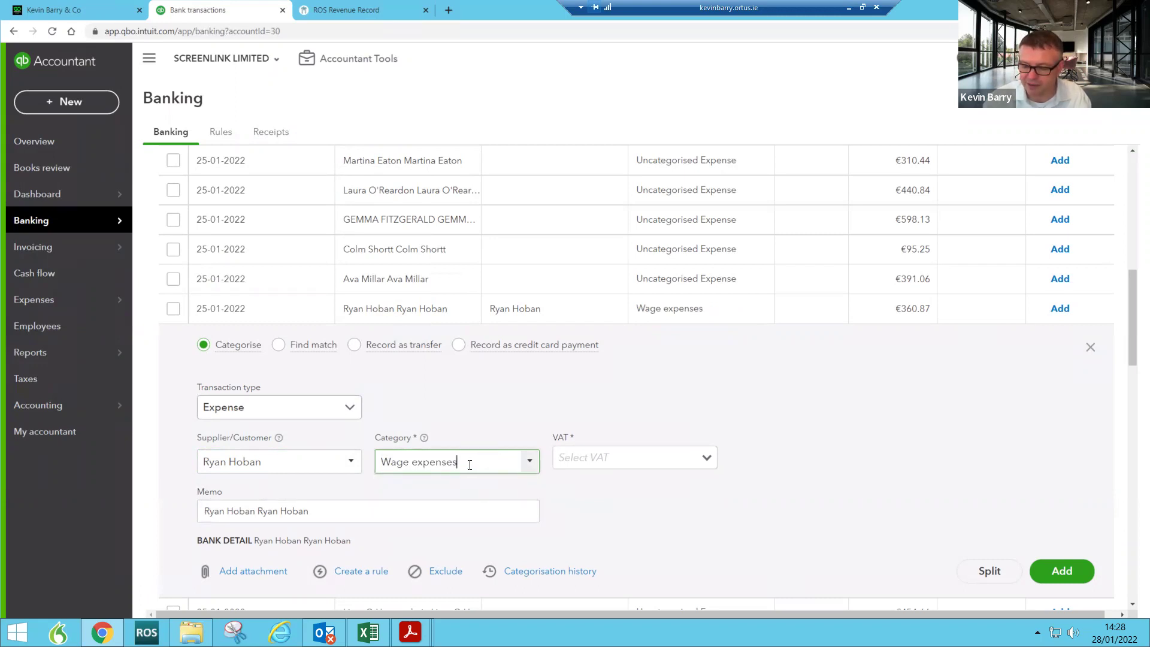
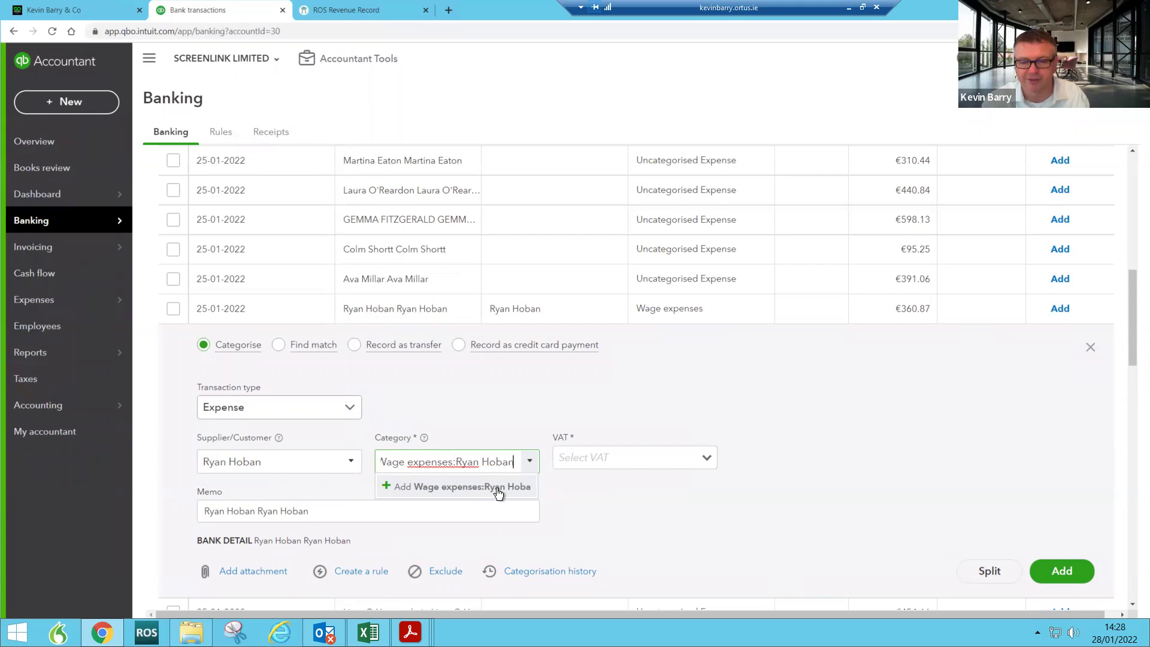
Step: Create the employee's new account with type Expenses and detail type Payroll Expenses
click(497, 488)
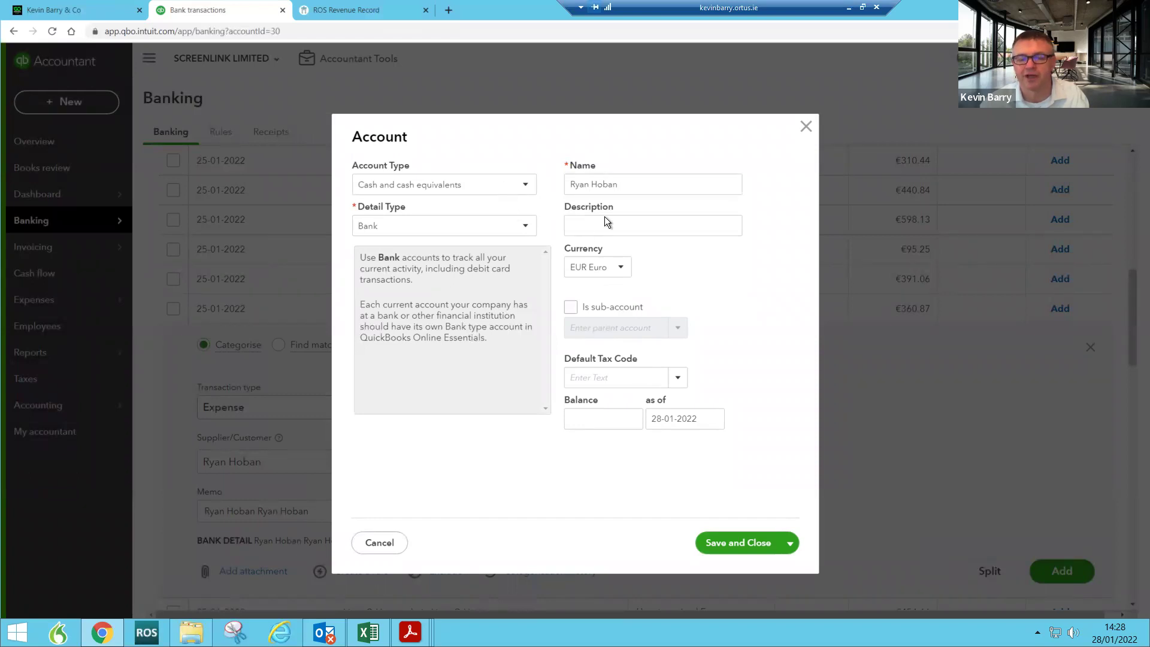
click(465, 193)
scroll(467, 298, down, 2)
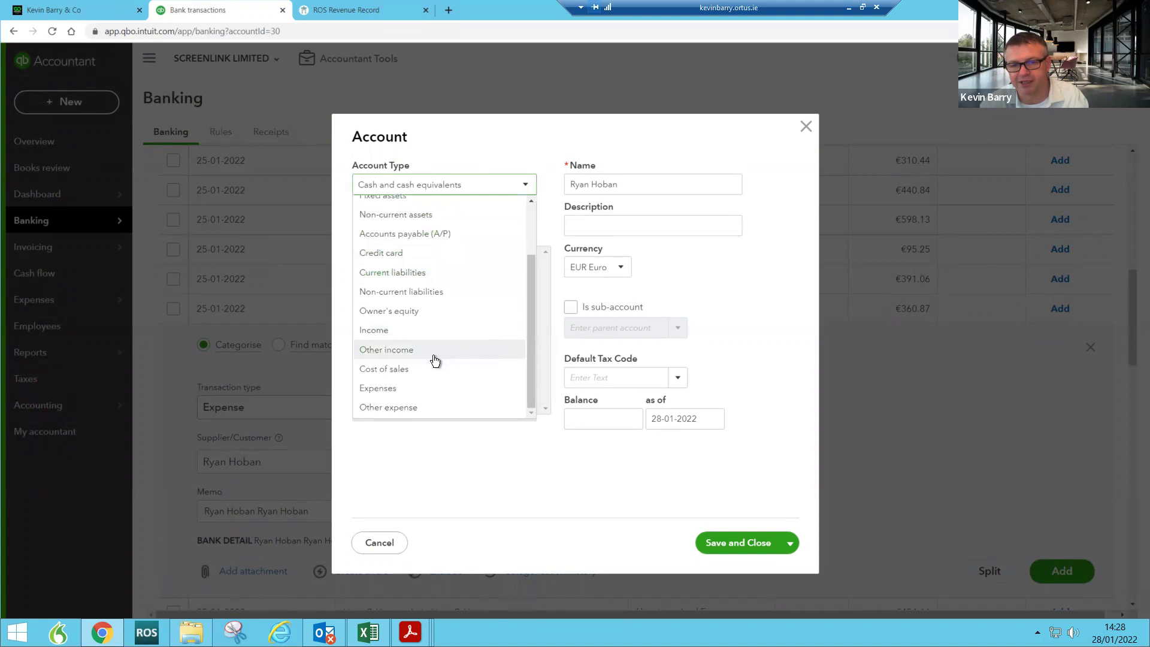
click(412, 390)
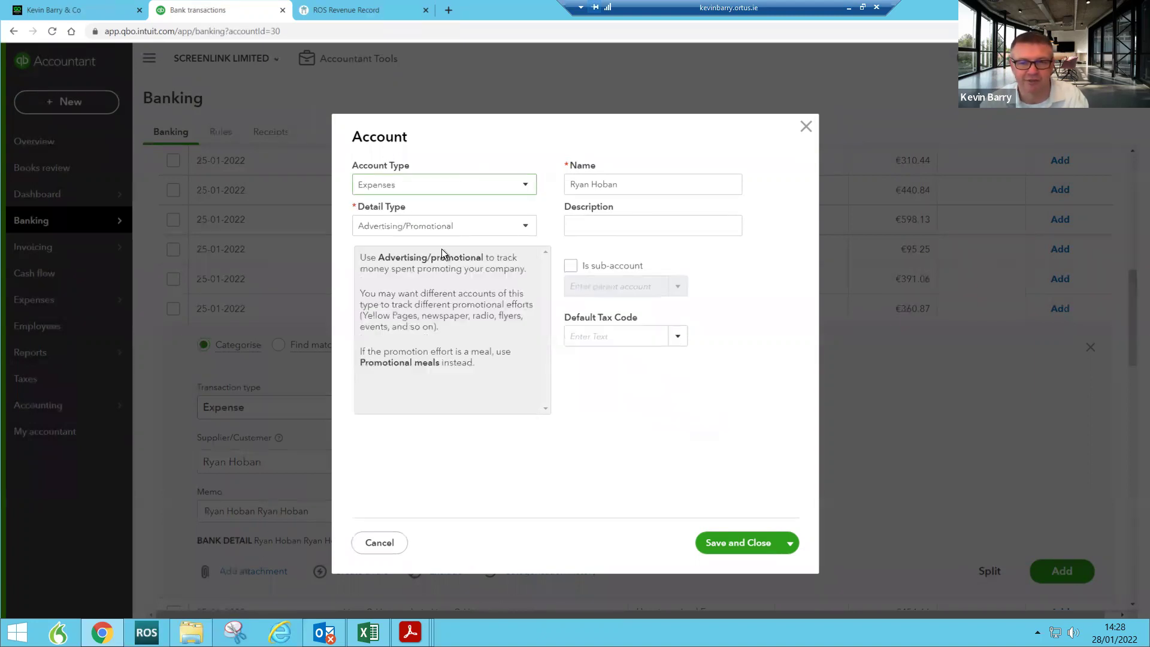
click(472, 232)
scroll(449, 403, down, 4)
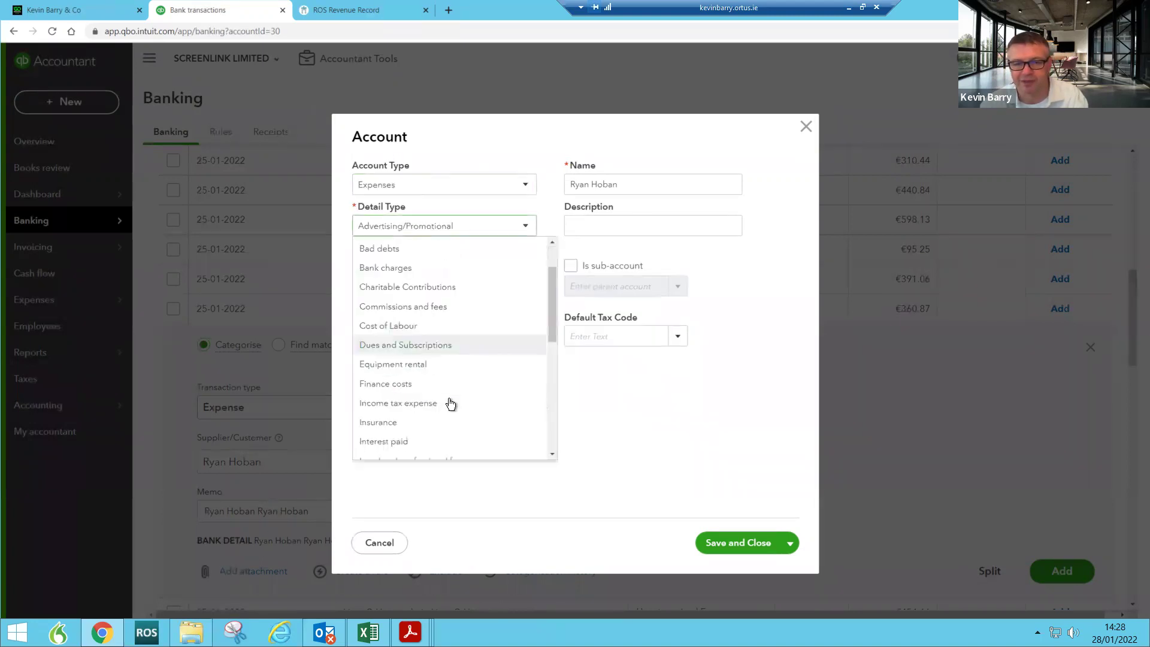
click(413, 416)
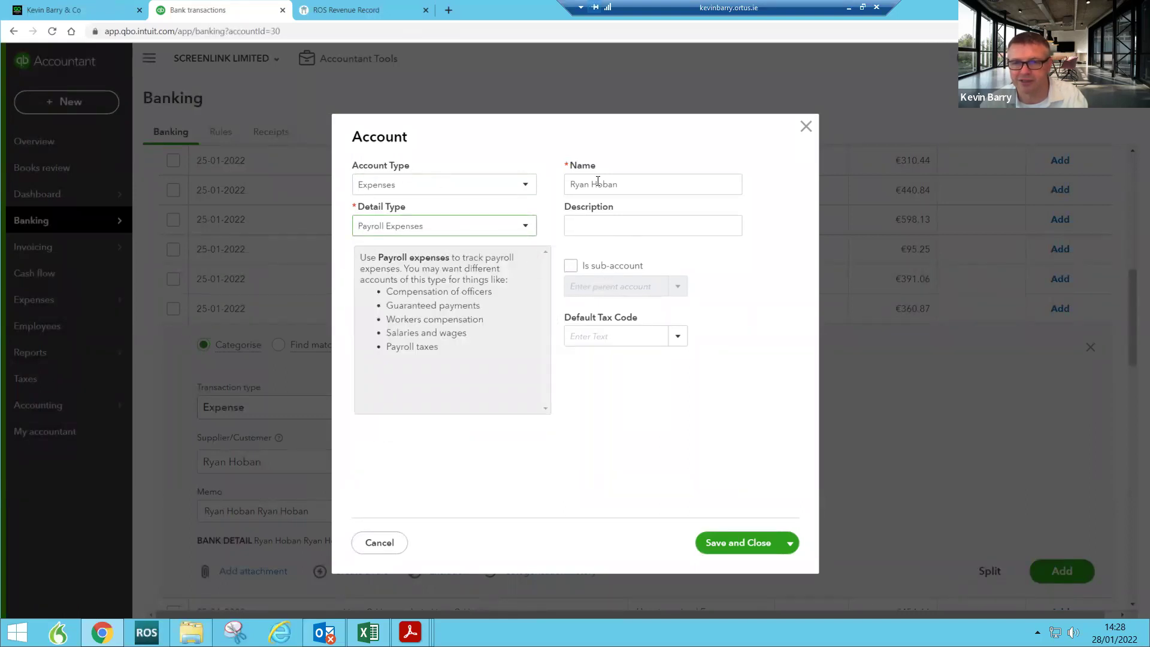
Step: Make it a sub-account of Wage expenses and save the account
click(572, 266)
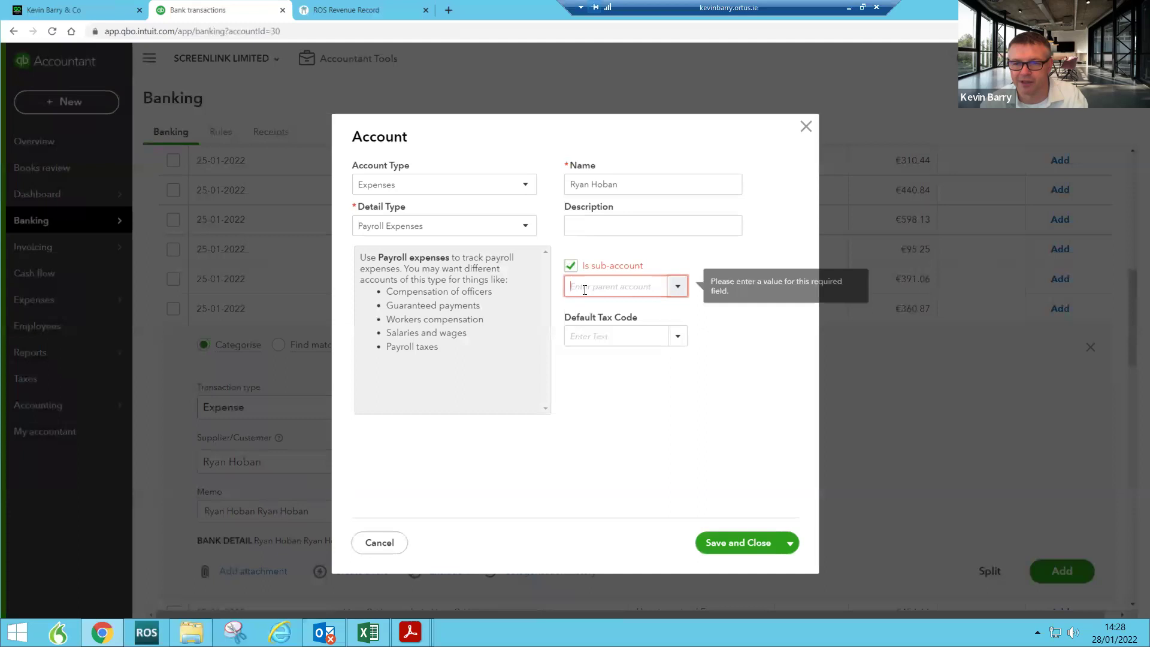
text(wage expenses)
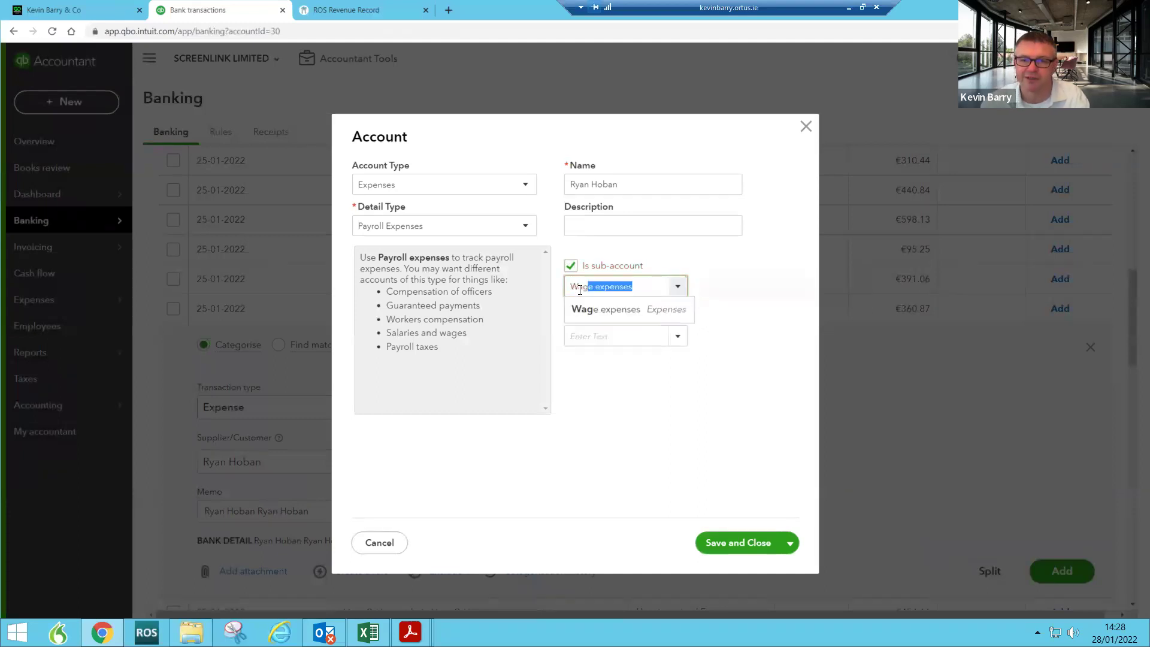
click(581, 310)
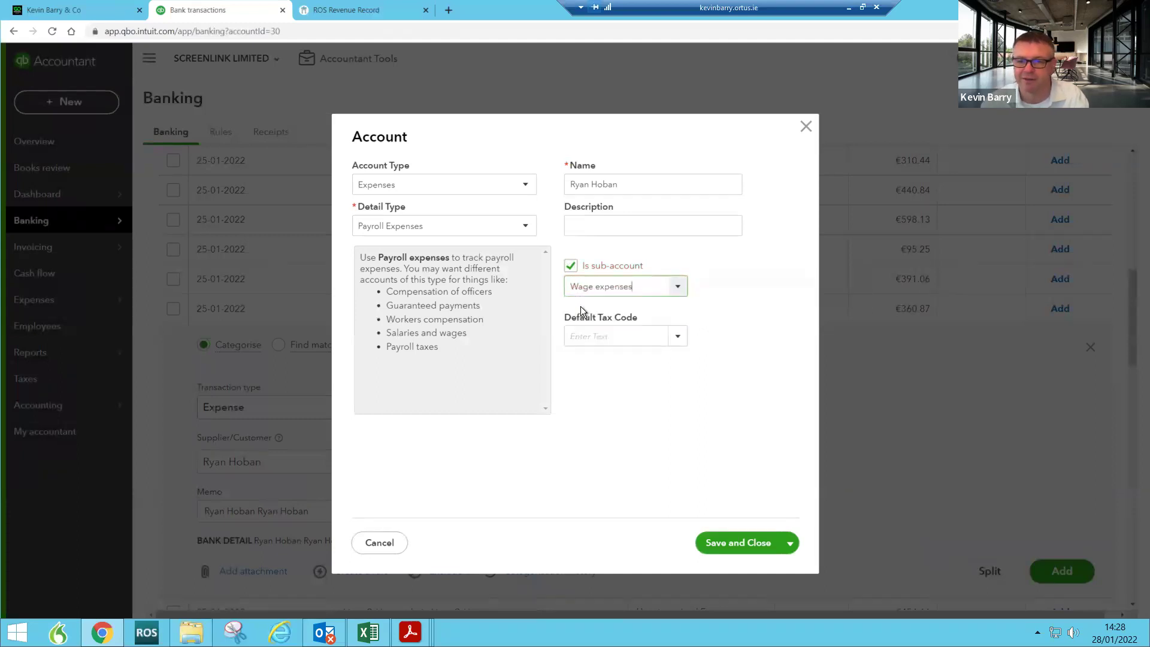
click(753, 545)
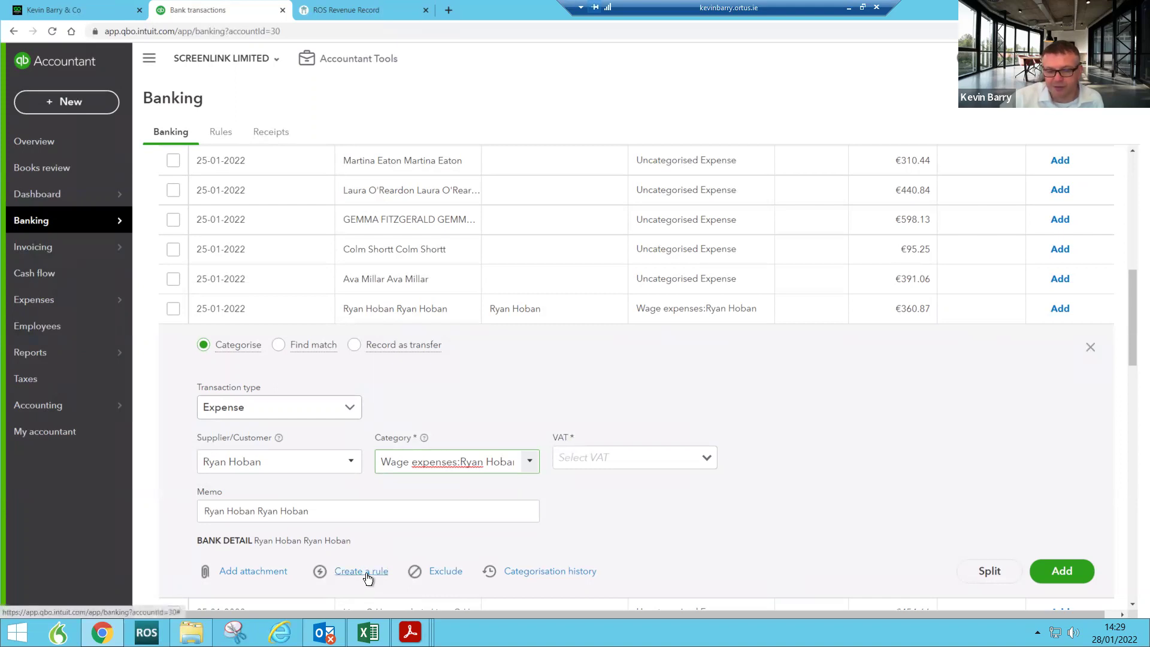
Step: Set the €360.87 wage payment's VAT to OOS (0%)
click(706, 457)
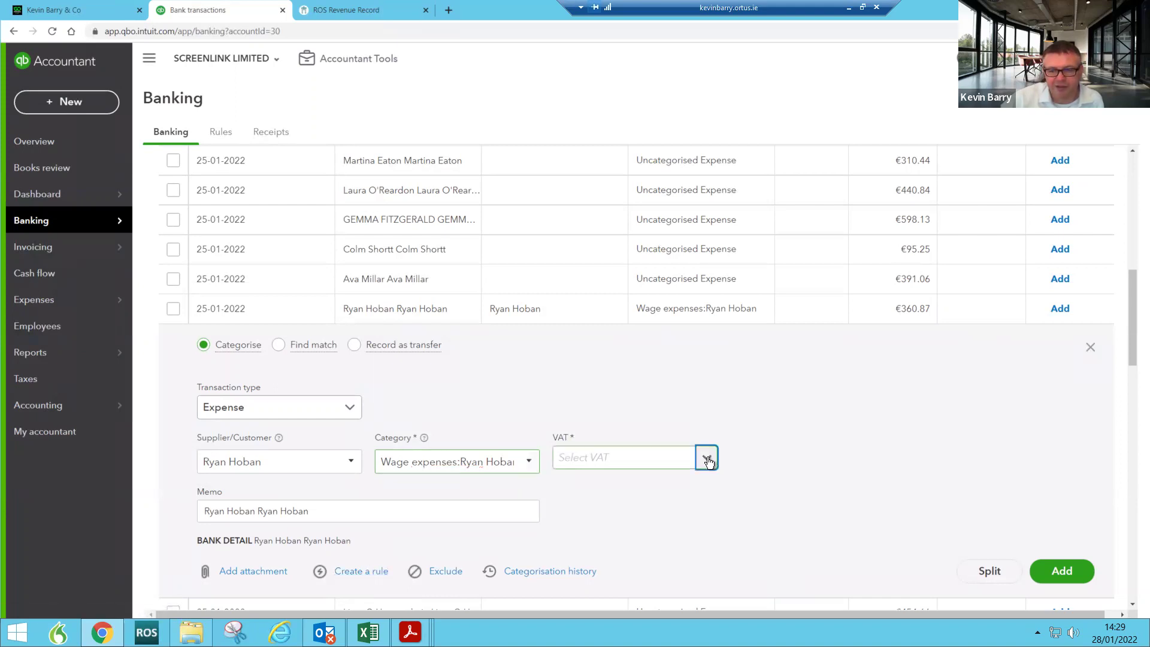
scroll(663, 359, down, 3)
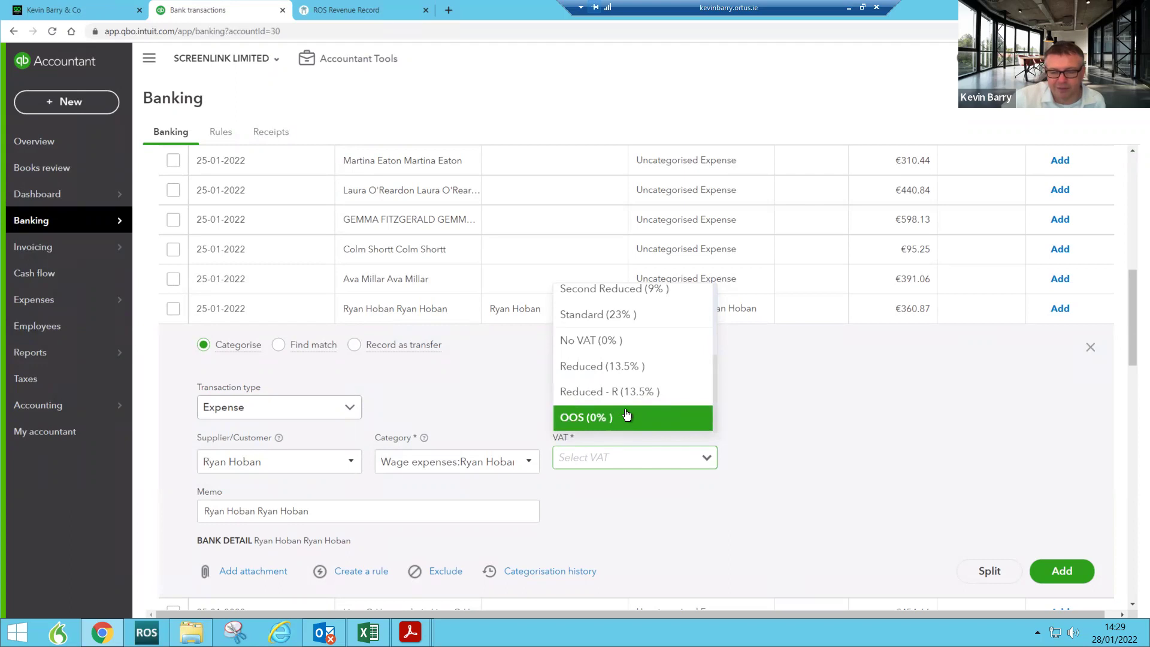
click(691, 421)
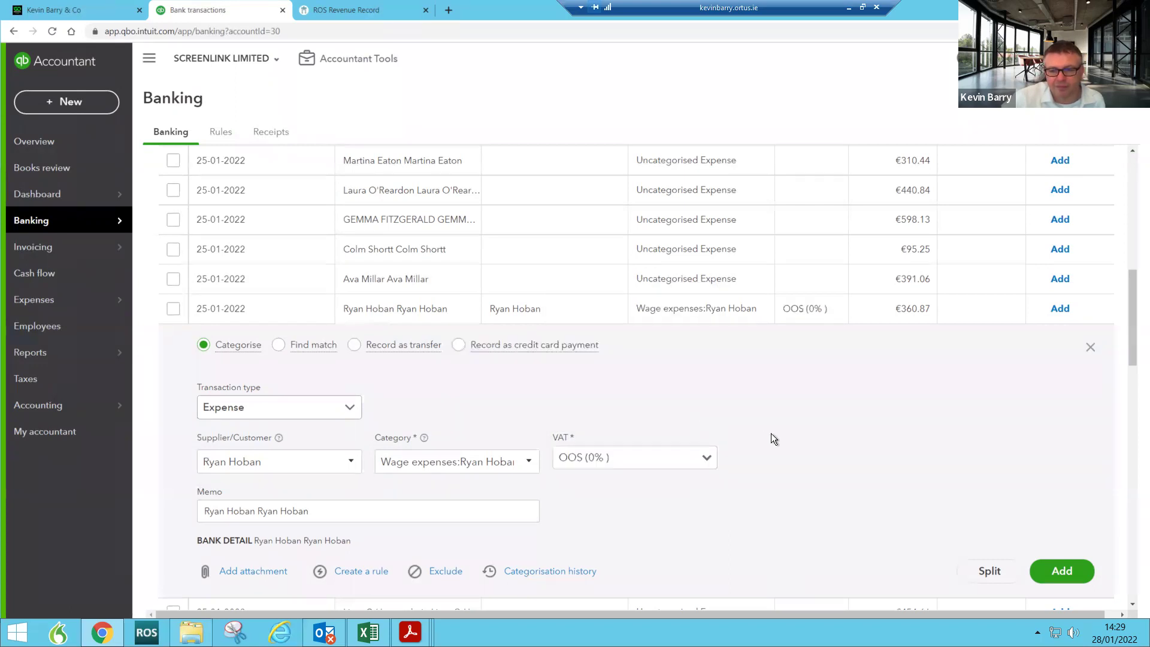
scroll(838, 512, down, 2)
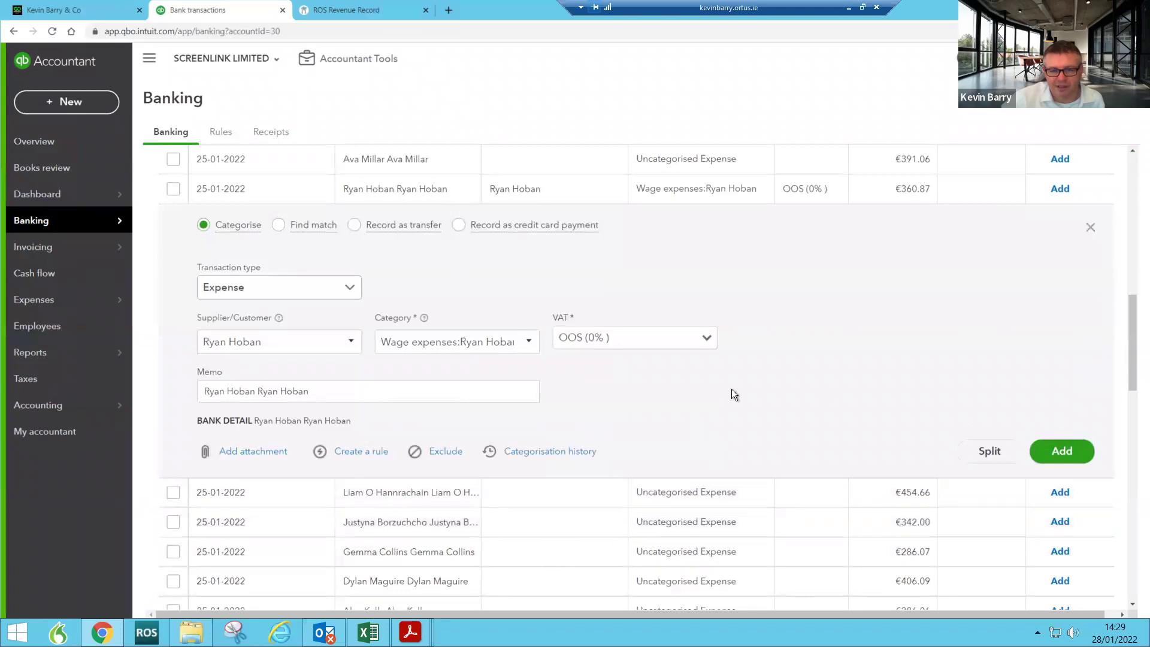
Step: Create a rule named after the employee, remove the duplicated name from Description contains, and save it
click(357, 451)
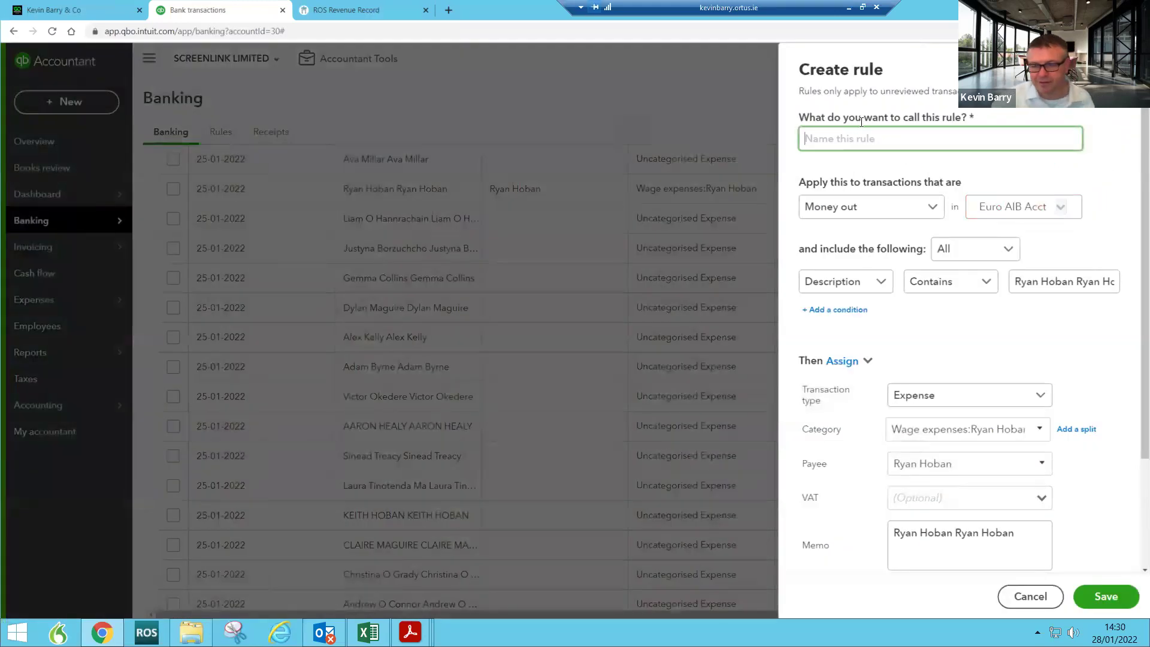
text(Ryab)
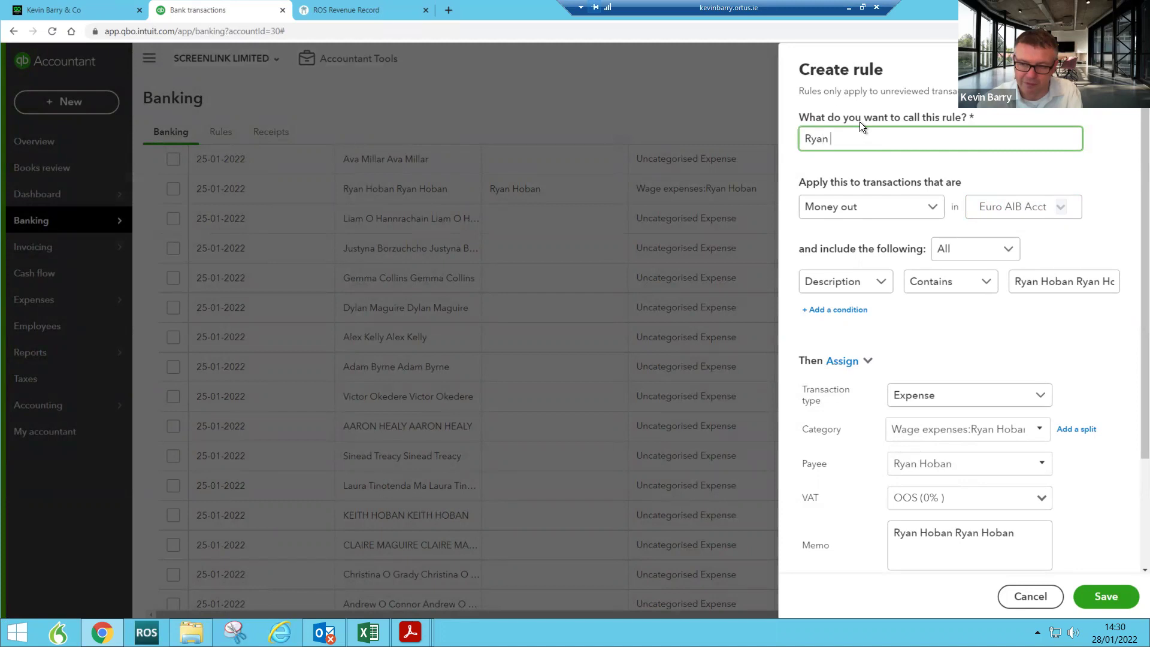
key(BackSpace)
key(BackSpace)
key(BackSpace)
key(BackSpace)
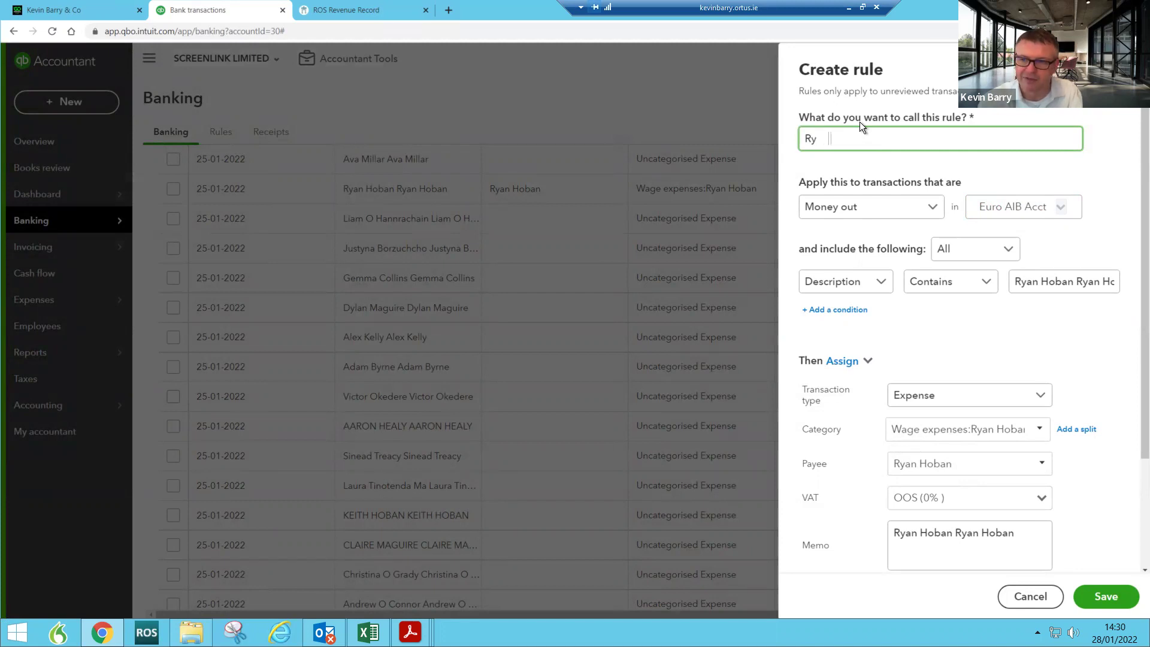
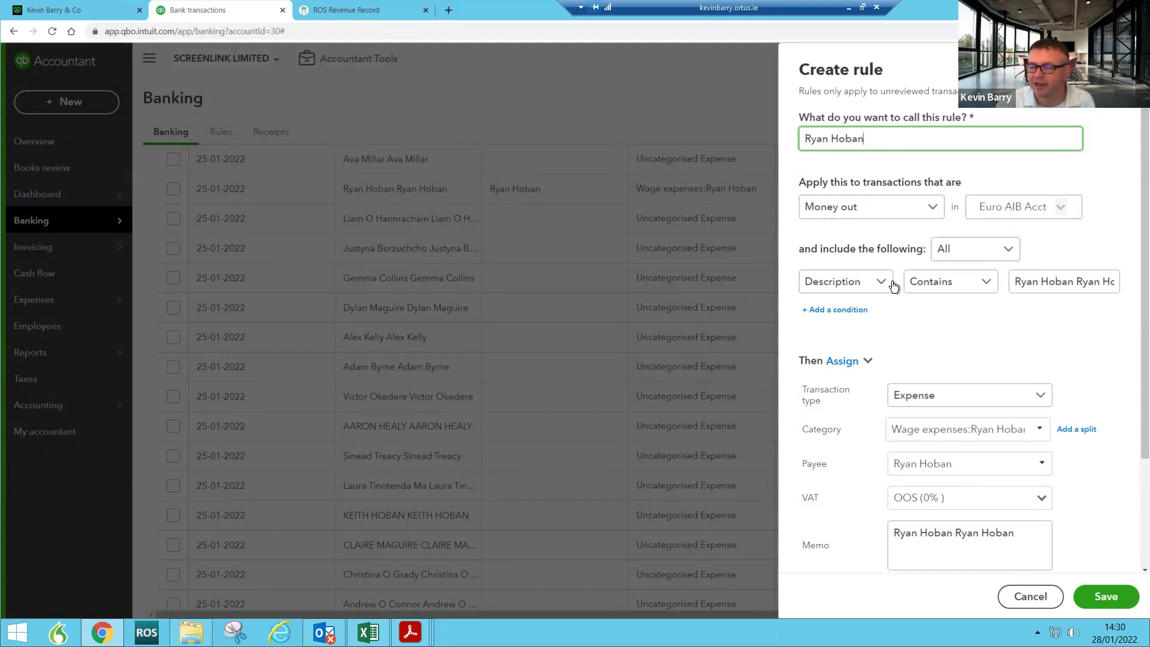
drag(1079, 282, 1117, 282)
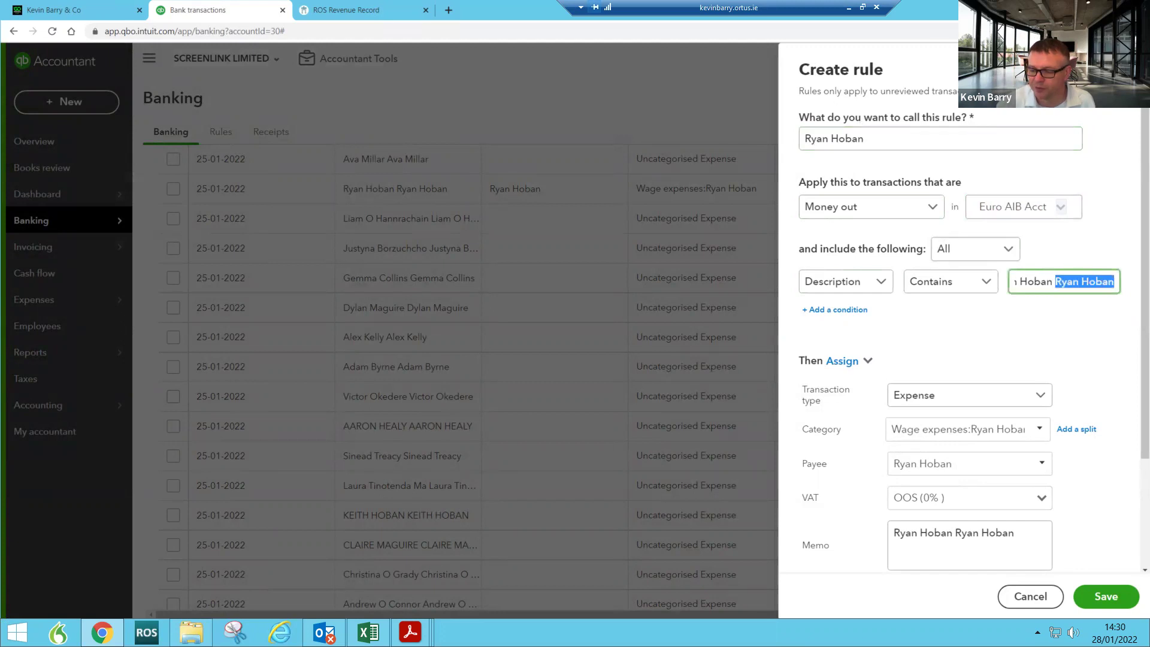
key(BackSpace)
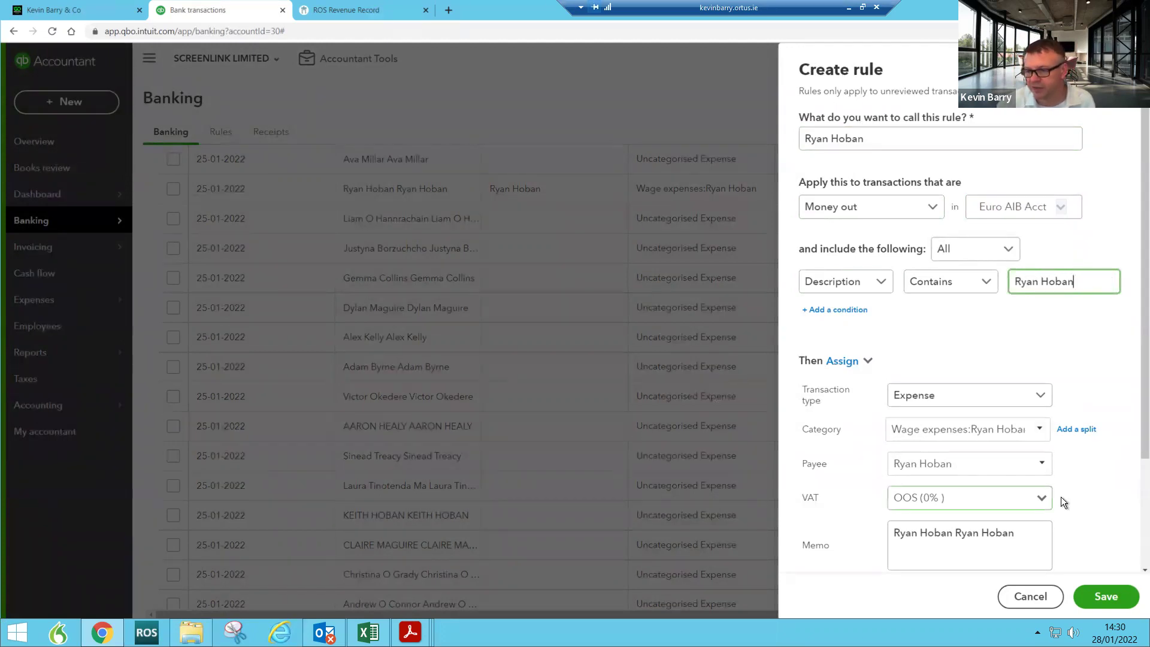
scroll(1087, 494, down, 3)
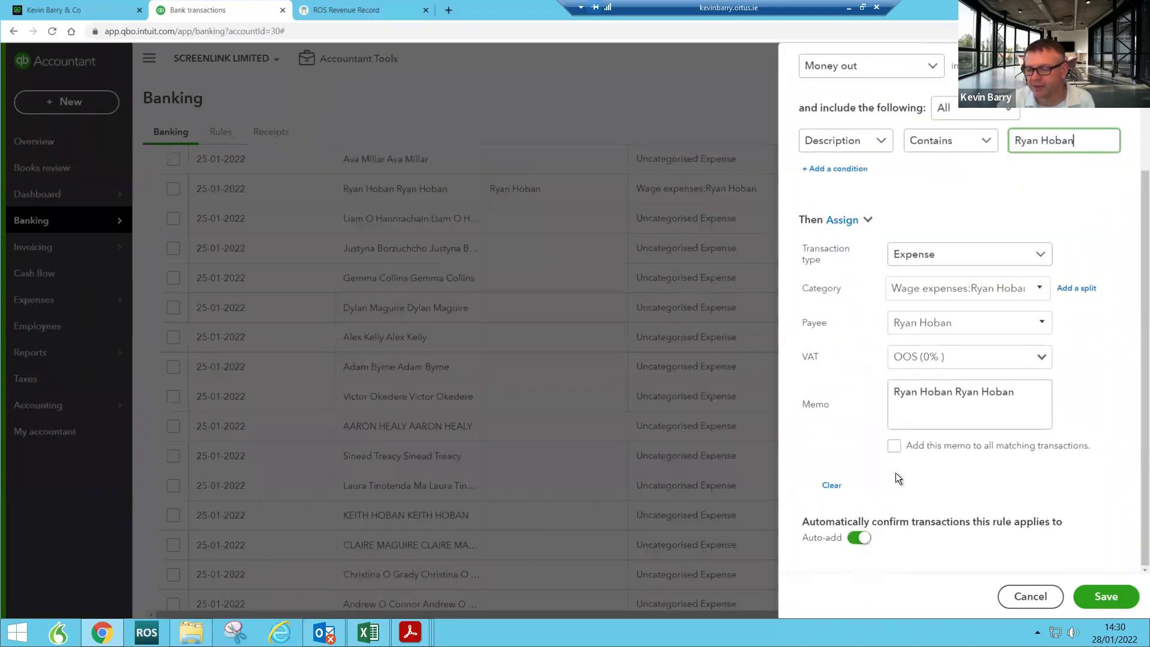
click(1106, 599)
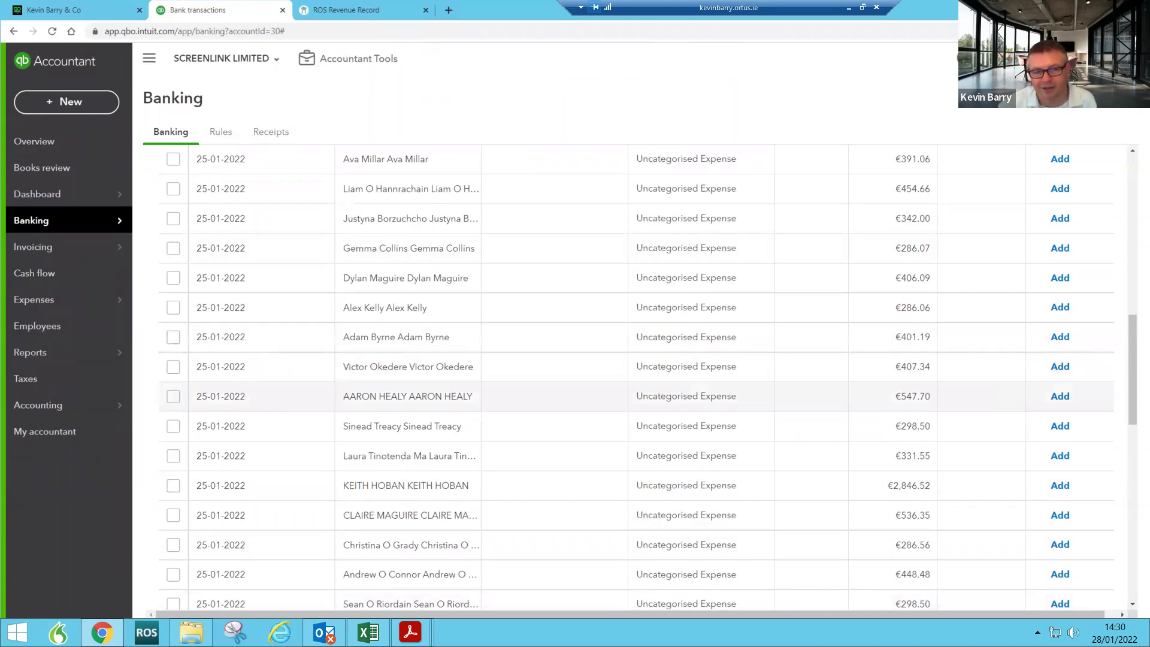
Step: Go to Business overview to see €75,666 net income and €3,489.75 wage expenses
mouse_move(60, 196)
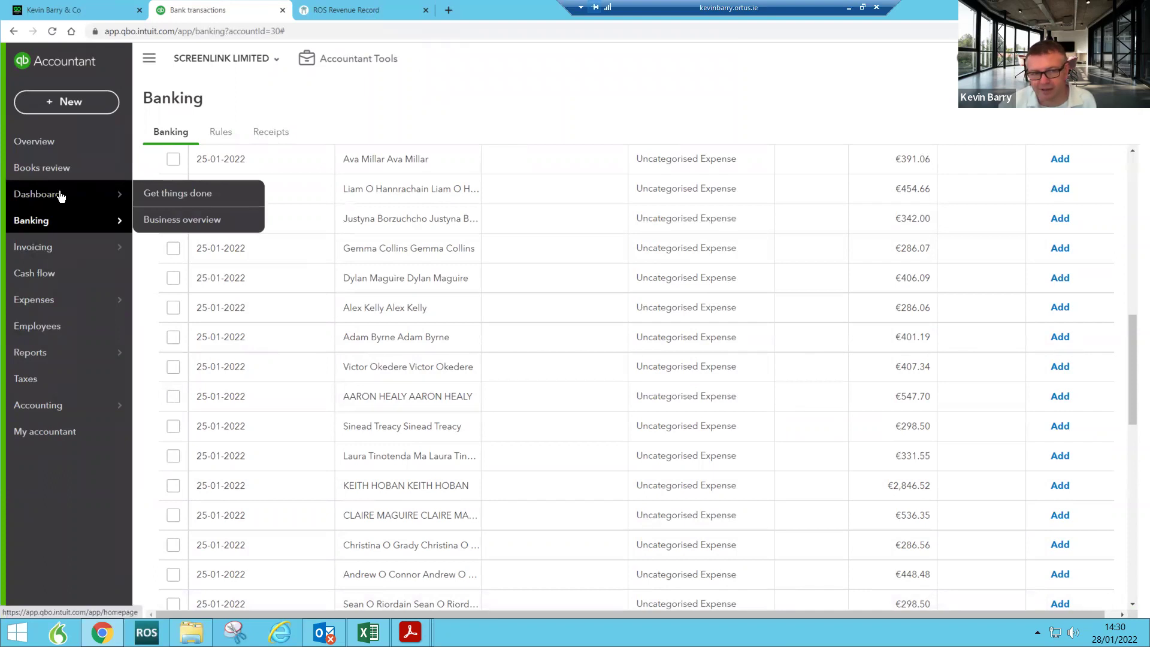
click(61, 196)
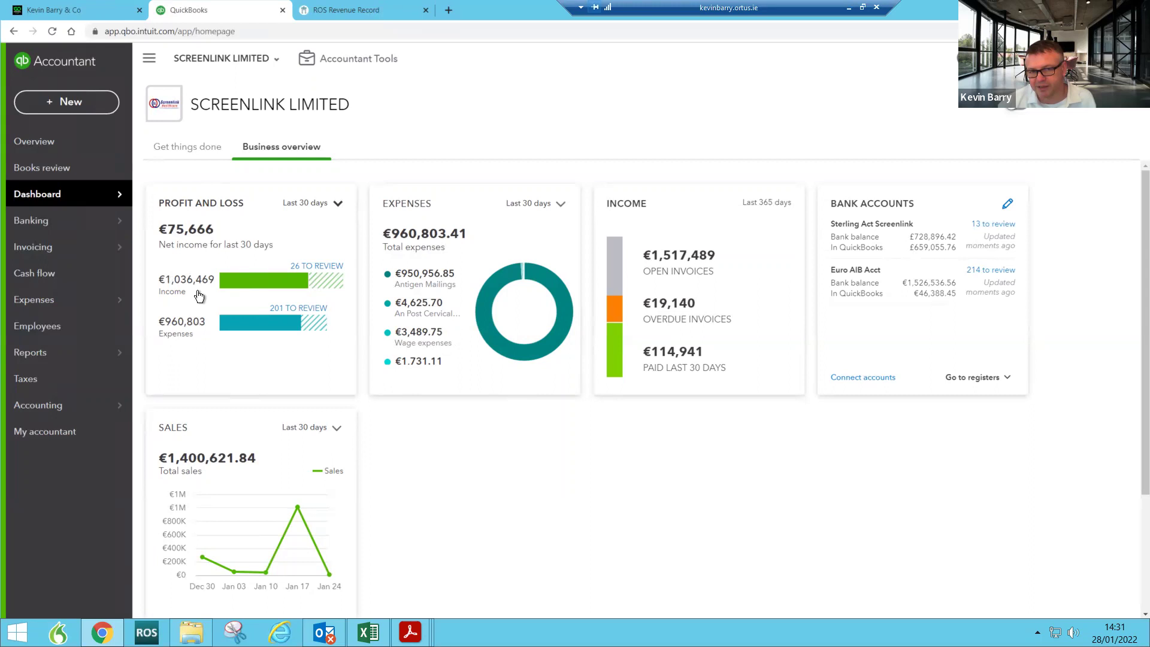
Step: Open the Profit and Loss report and collapse, then re-expand, its account rows
click(211, 204)
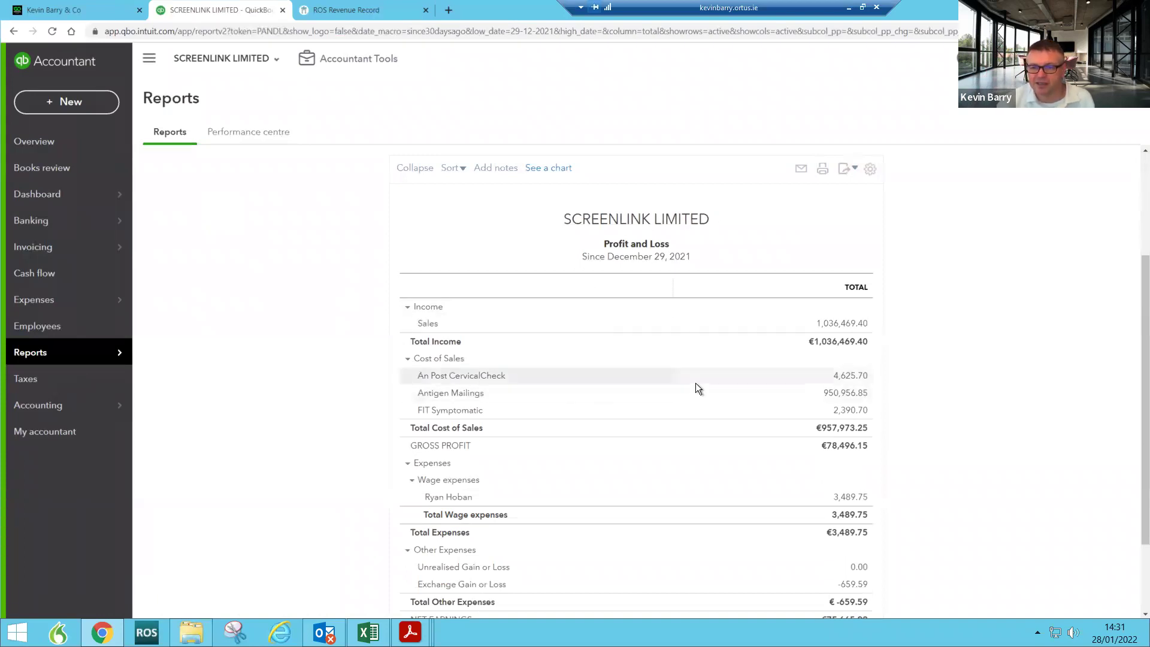
scroll(696, 386, down, 2)
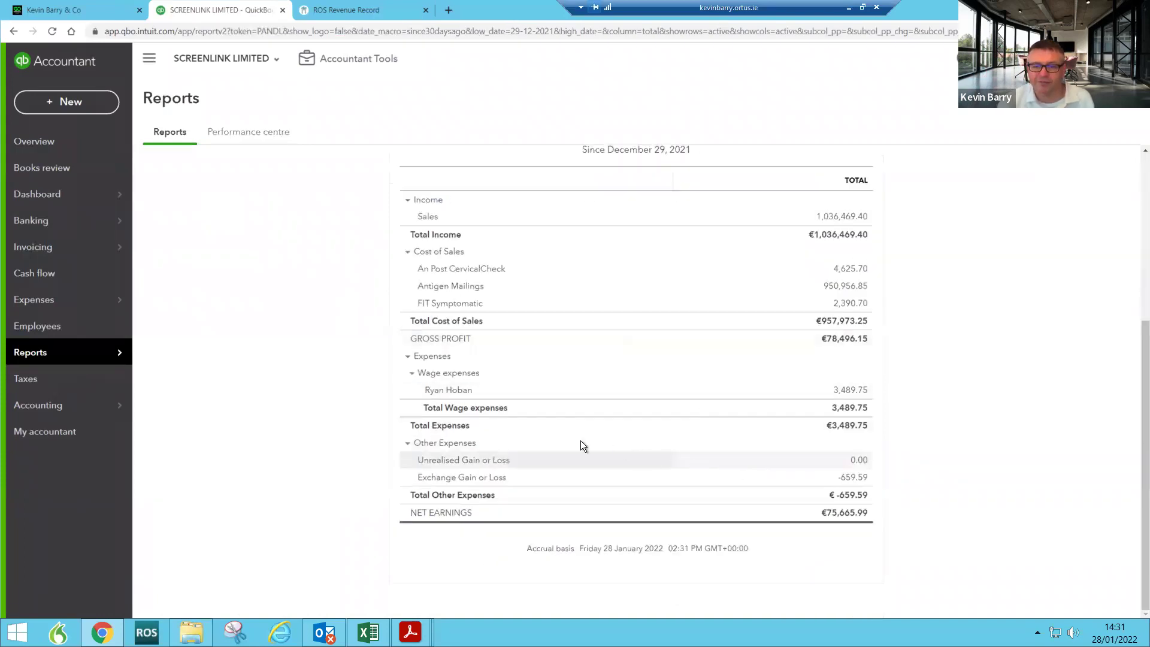
scroll(523, 390, up, 4)
click(414, 302)
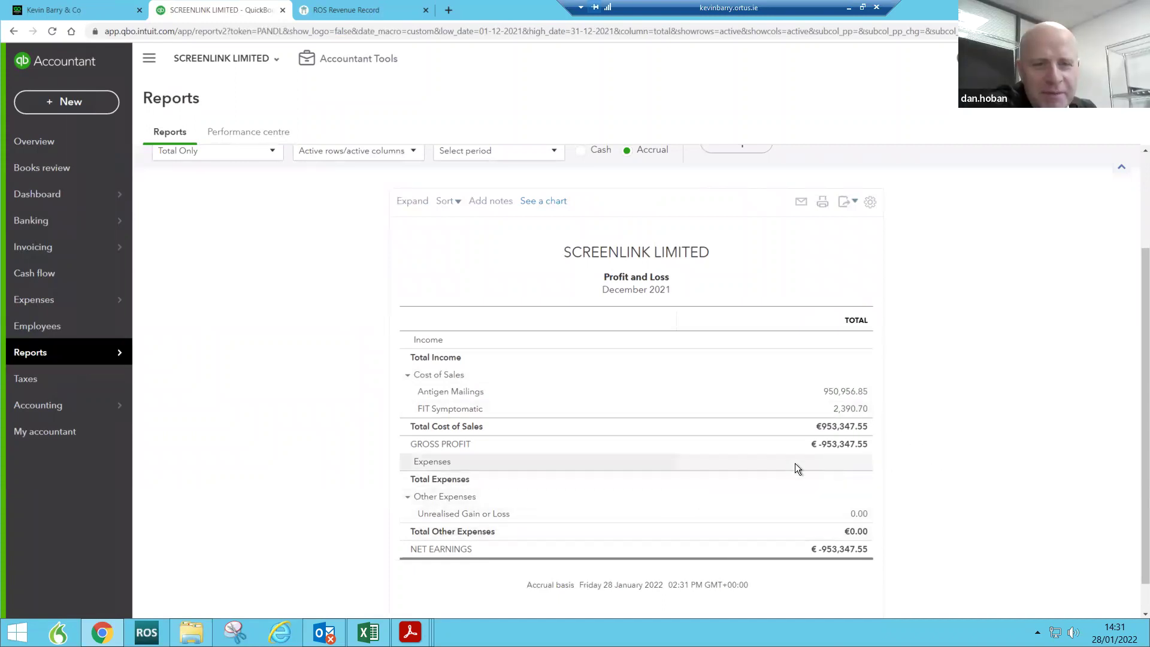
scroll(529, 321, up, 2)
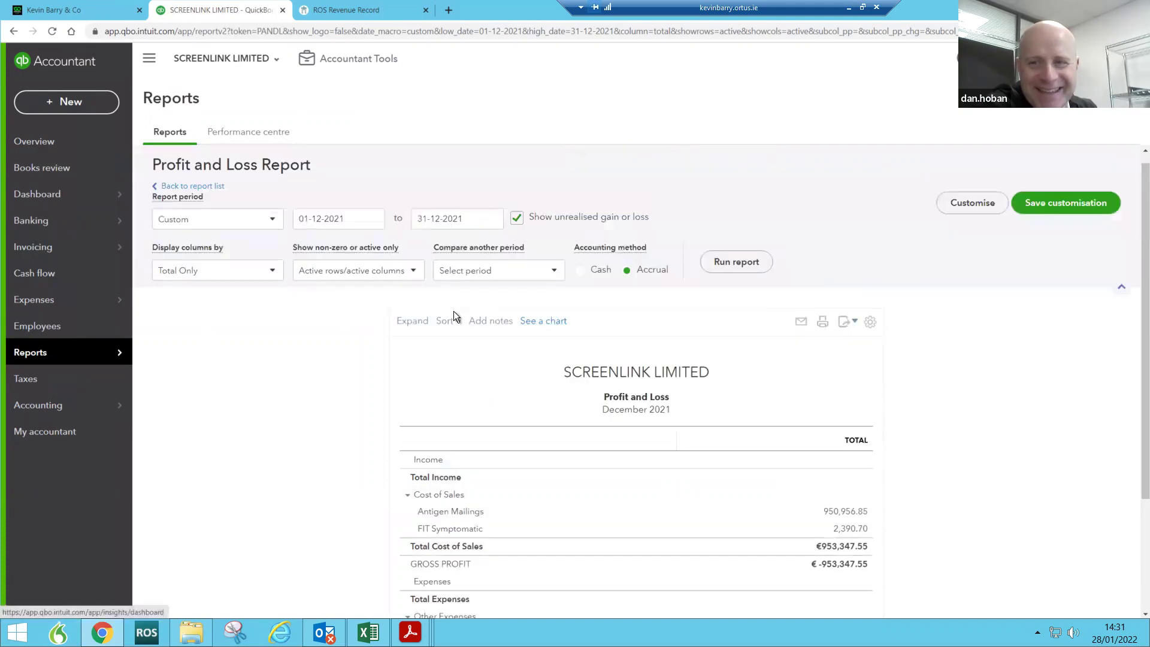
click(413, 324)
scroll(803, 395, down, 2)
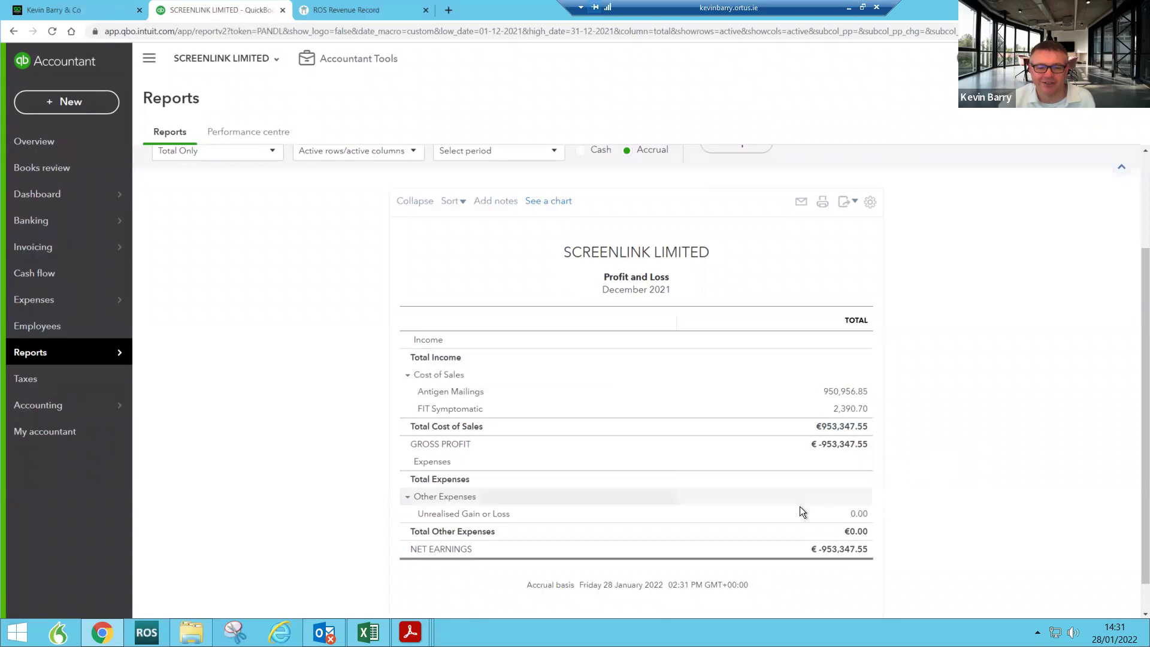
scroll(800, 507, up, 1)
Step: Rerun the Profit and Loss with the report period set to All Dates
click(234, 160)
click(232, 183)
click(745, 203)
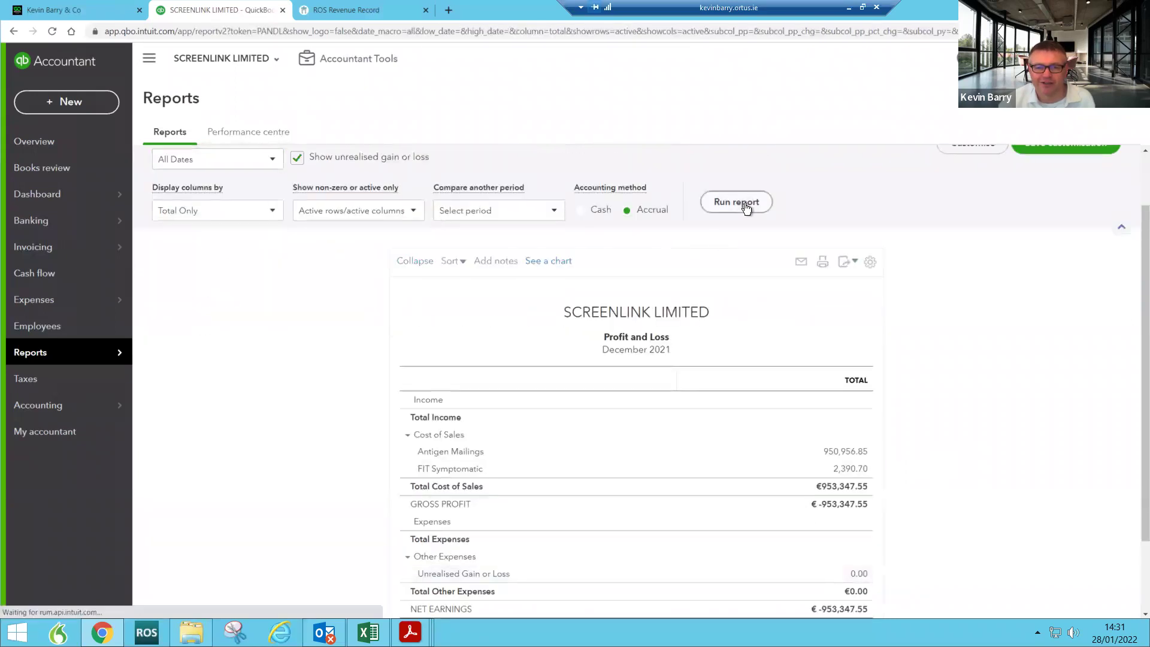
scroll(828, 466, down, 1)
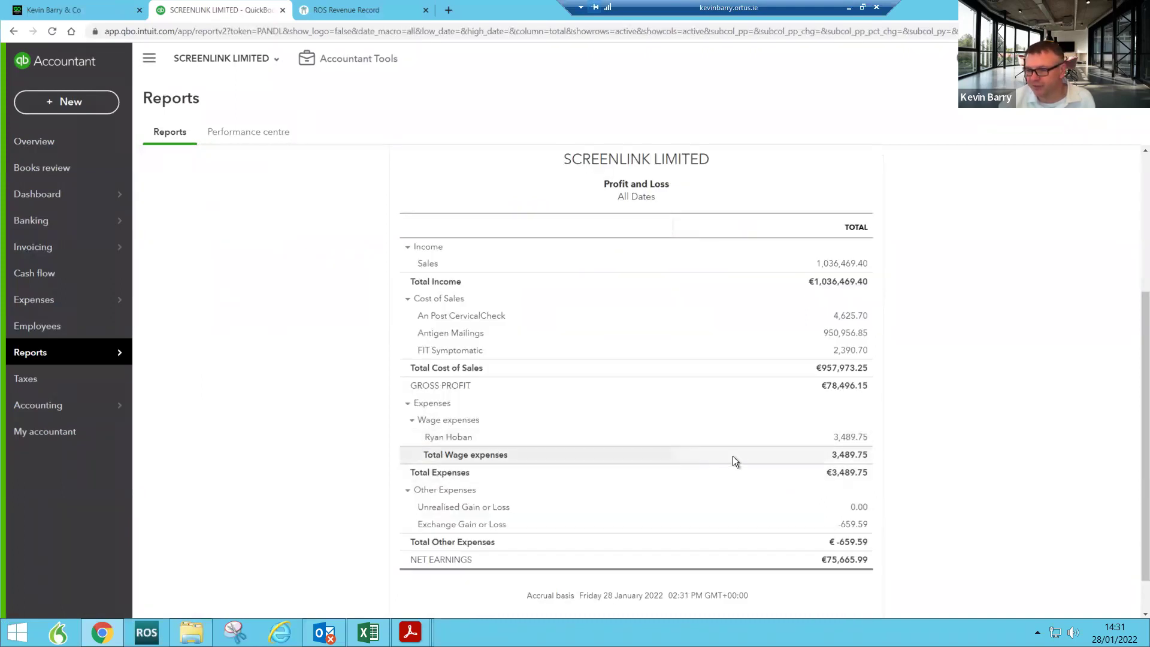
Step: Drill into the 3,489.75 wage total to review its eight transactions, then go back to the Dashboard
click(851, 441)
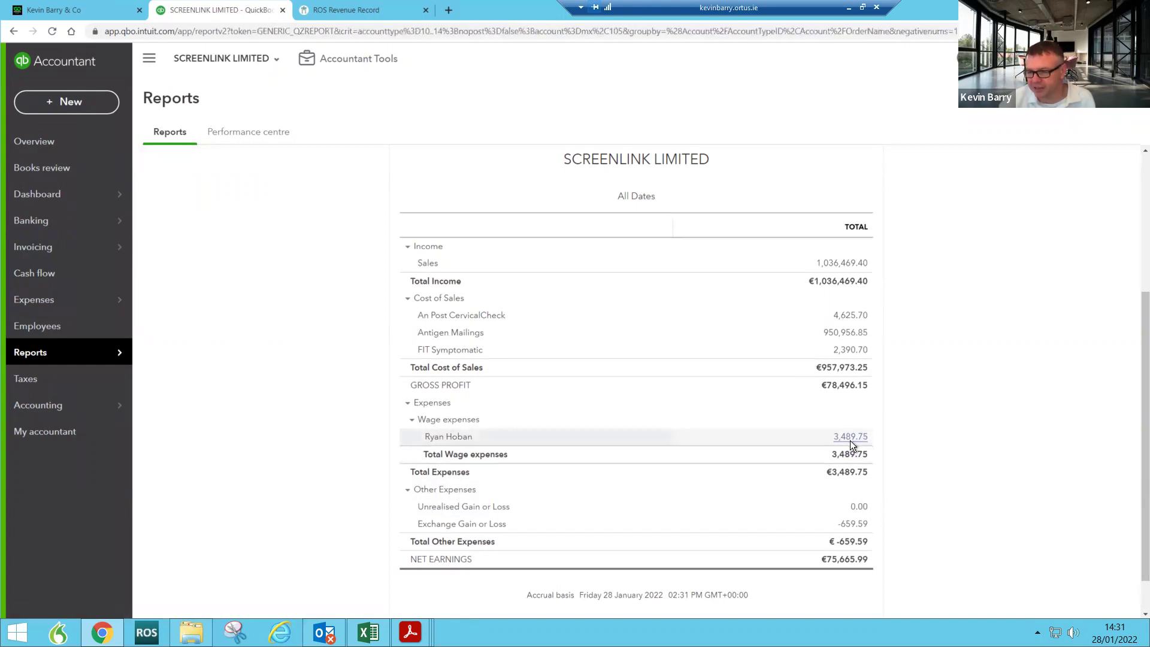
scroll(851, 447, down, 2)
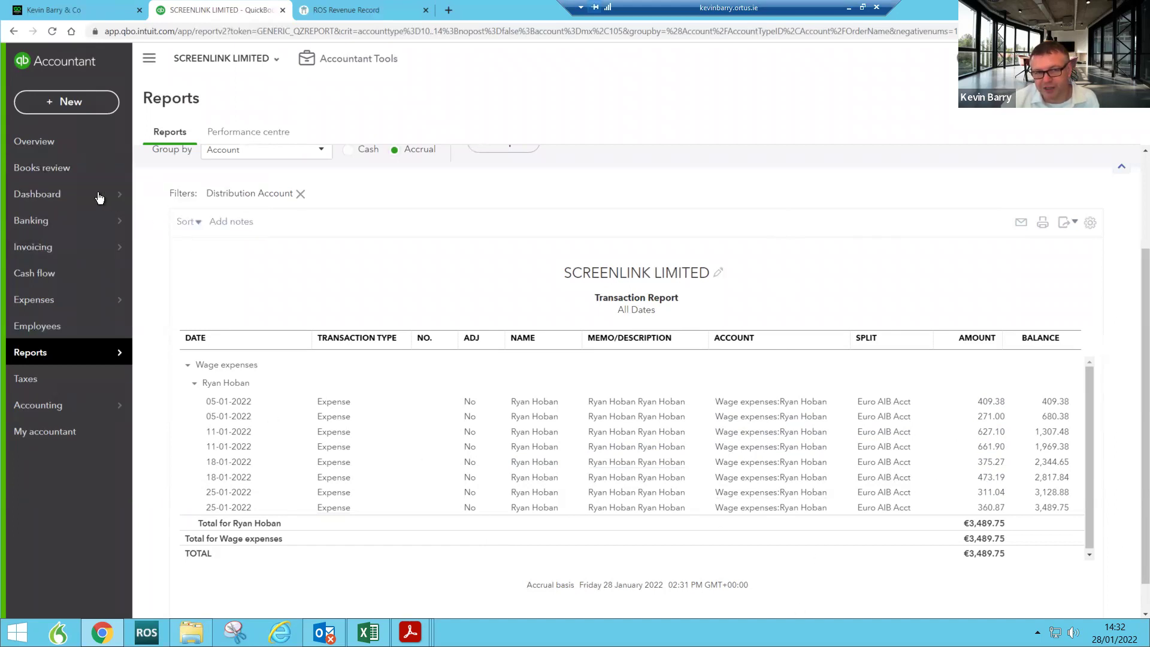
click(53, 204)
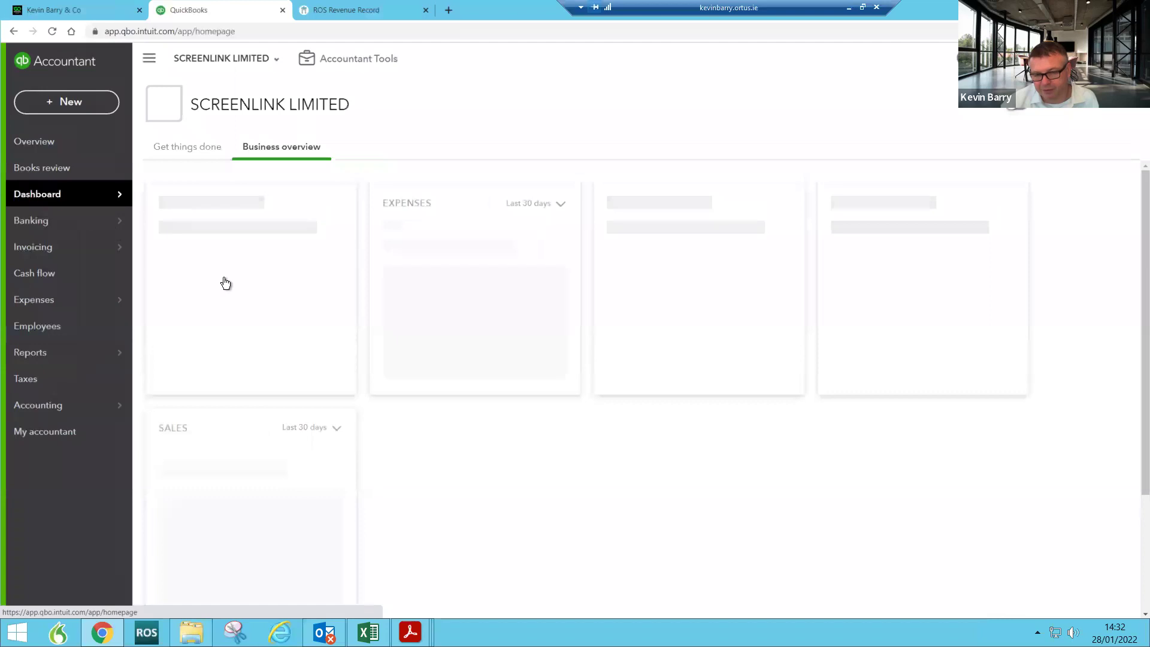
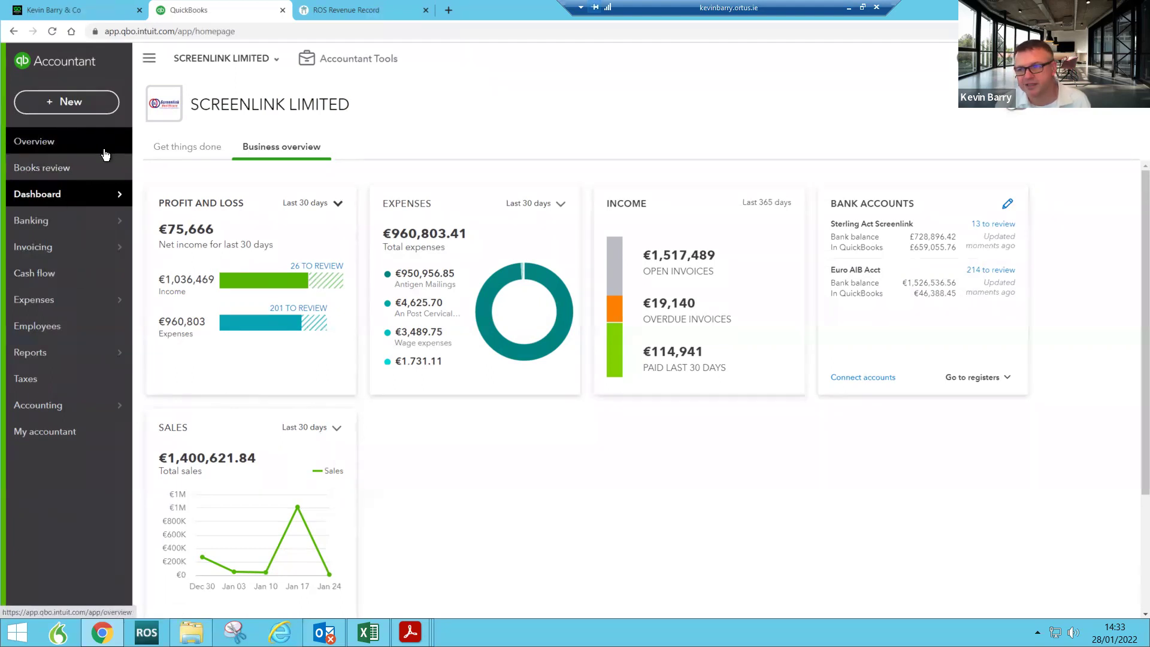
Step: Open the + New create menu on the Screenlink Limited dashboard
click(64, 100)
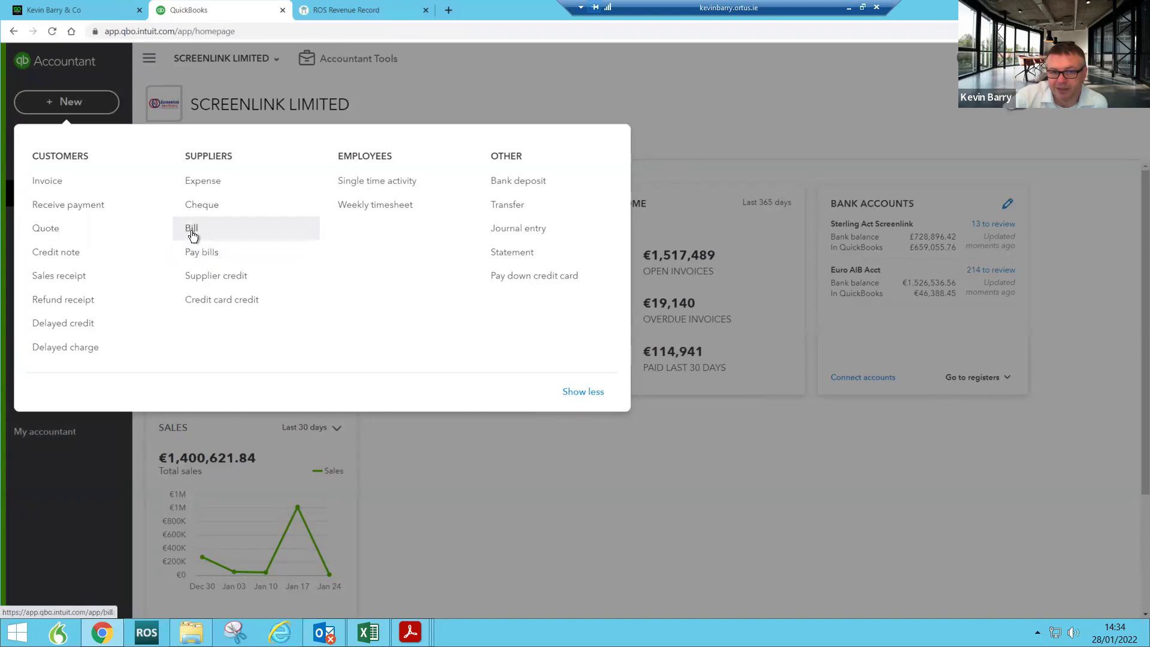
Step: Open the An Post Antigen bill dated 31-12-2021 from Recent Bills
click(192, 230)
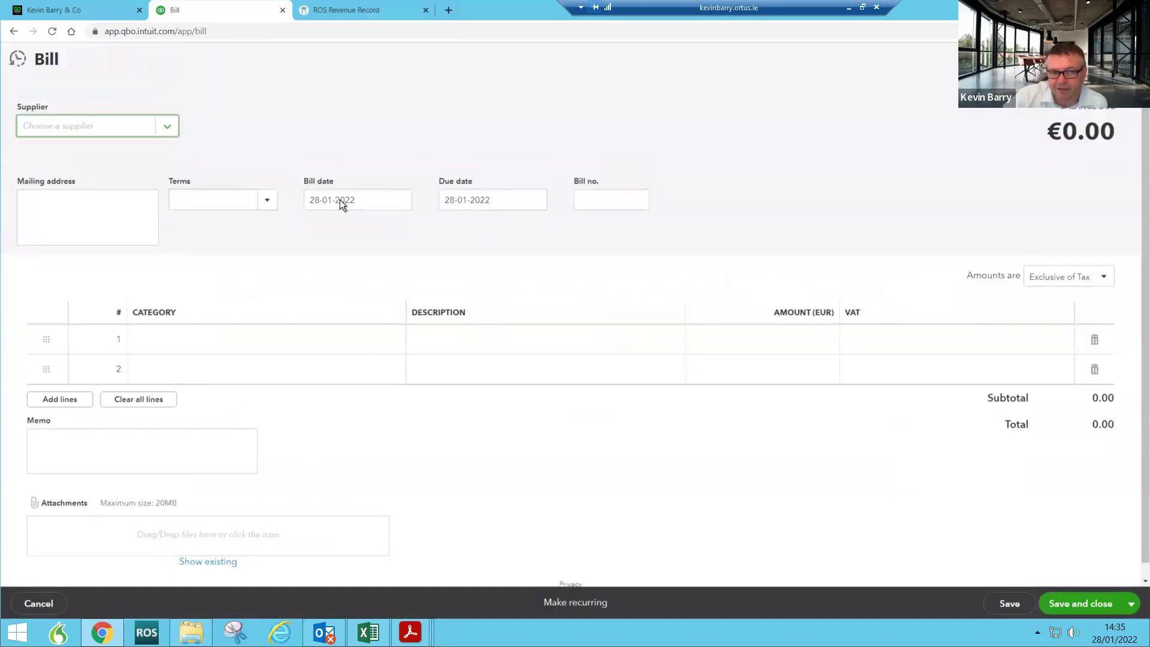
click(15, 66)
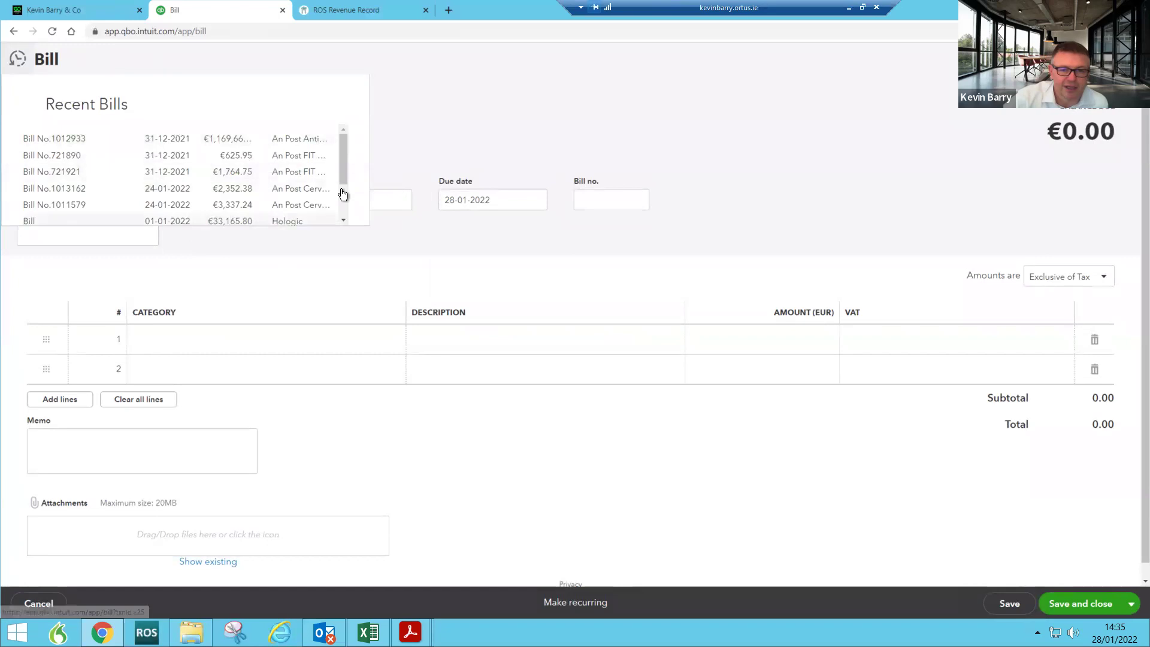
mouse_move(340, 164)
mouse_down()
mouse_move(339, 206)
mouse_move(337, 168)
mouse_up()
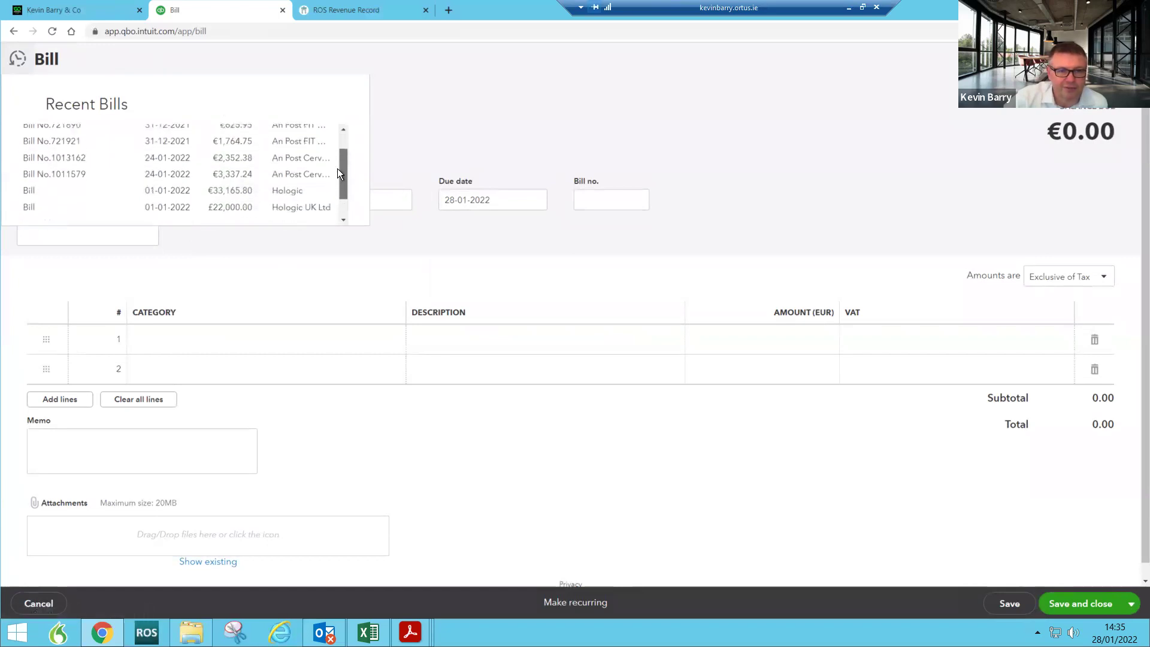
scroll(336, 168, up, 2)
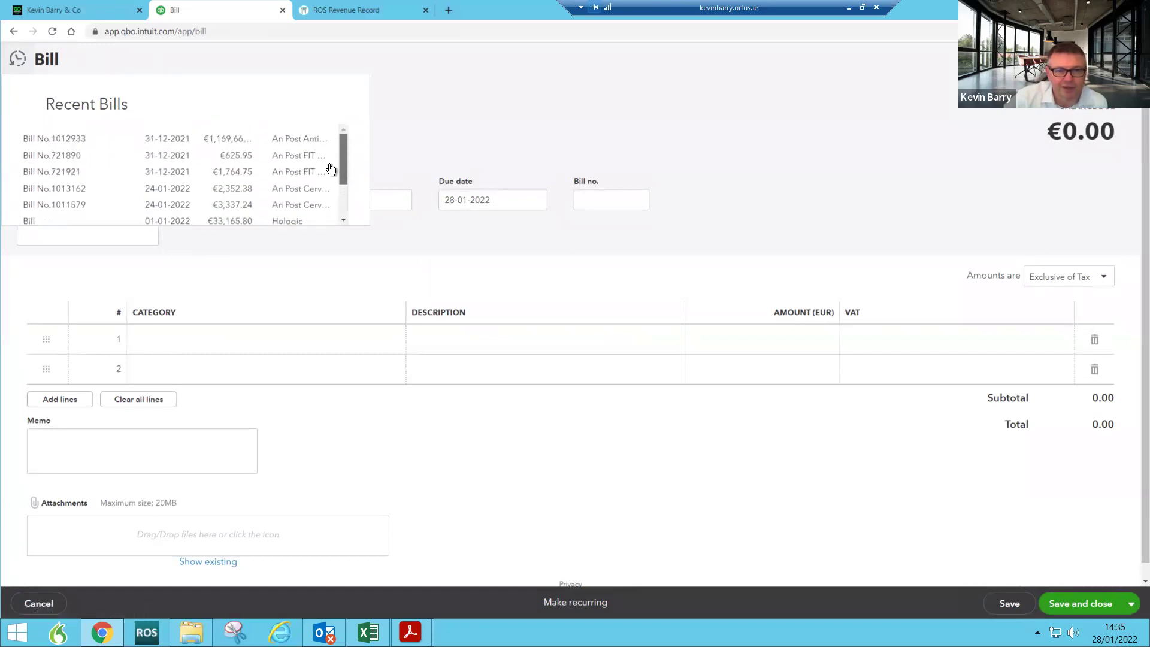
click(77, 139)
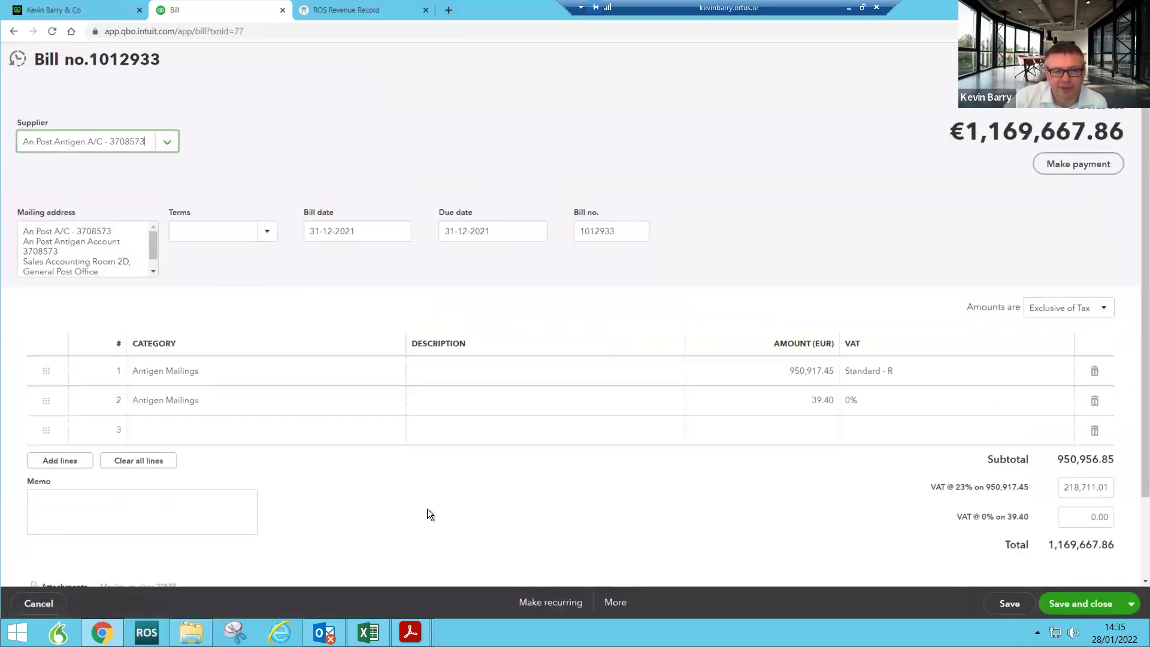
Step: Bring up the file picker from the bill's Attachments box
scroll(427, 509, down, 2)
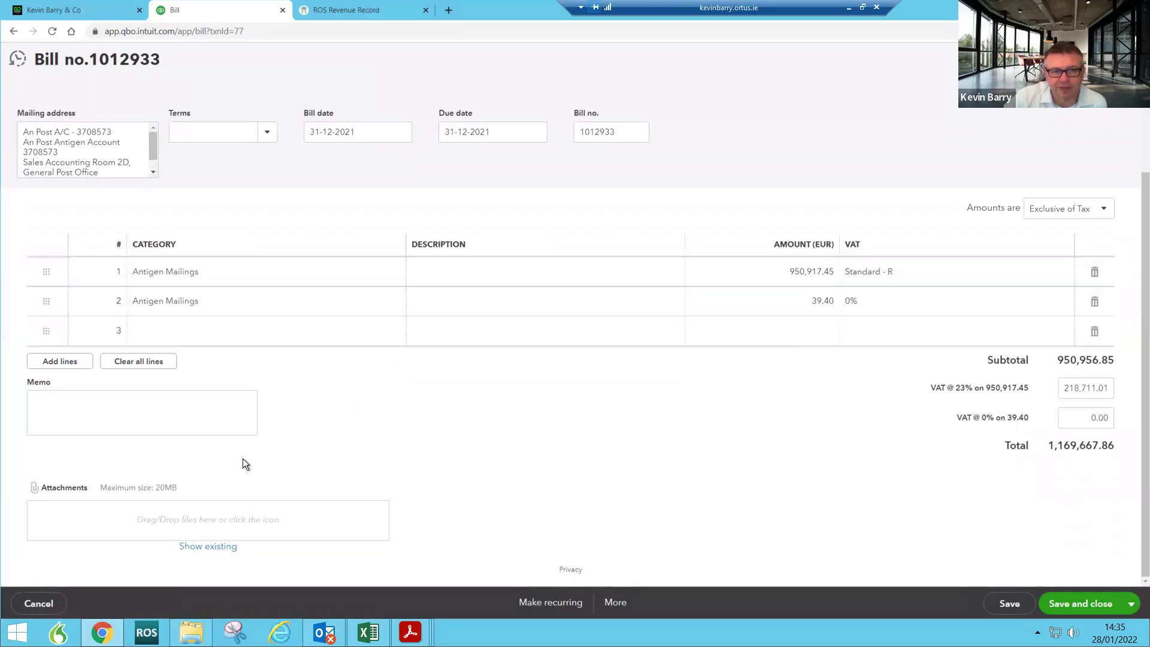
scroll(242, 458, up, 2)
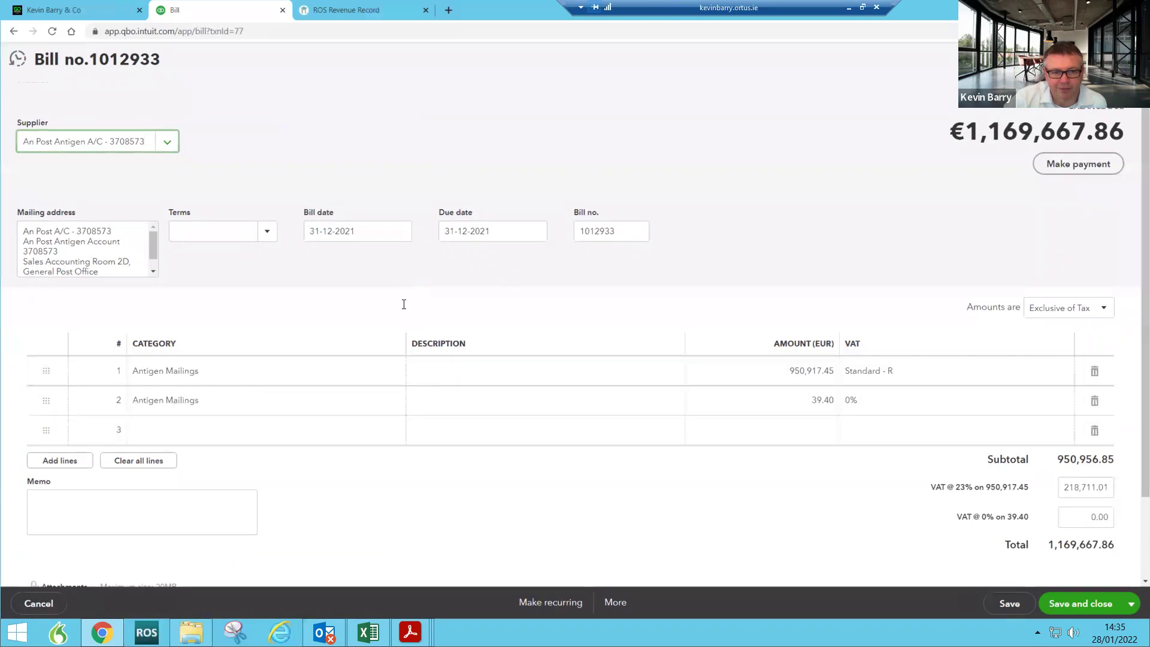
scroll(879, 450, down, 2)
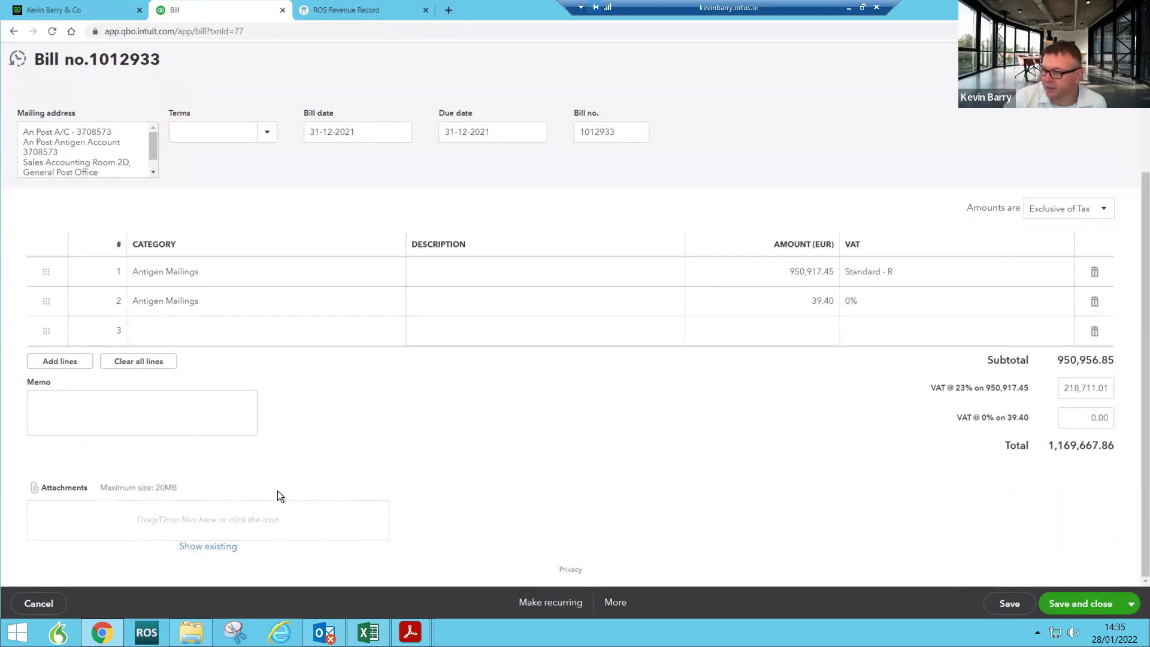
click(234, 525)
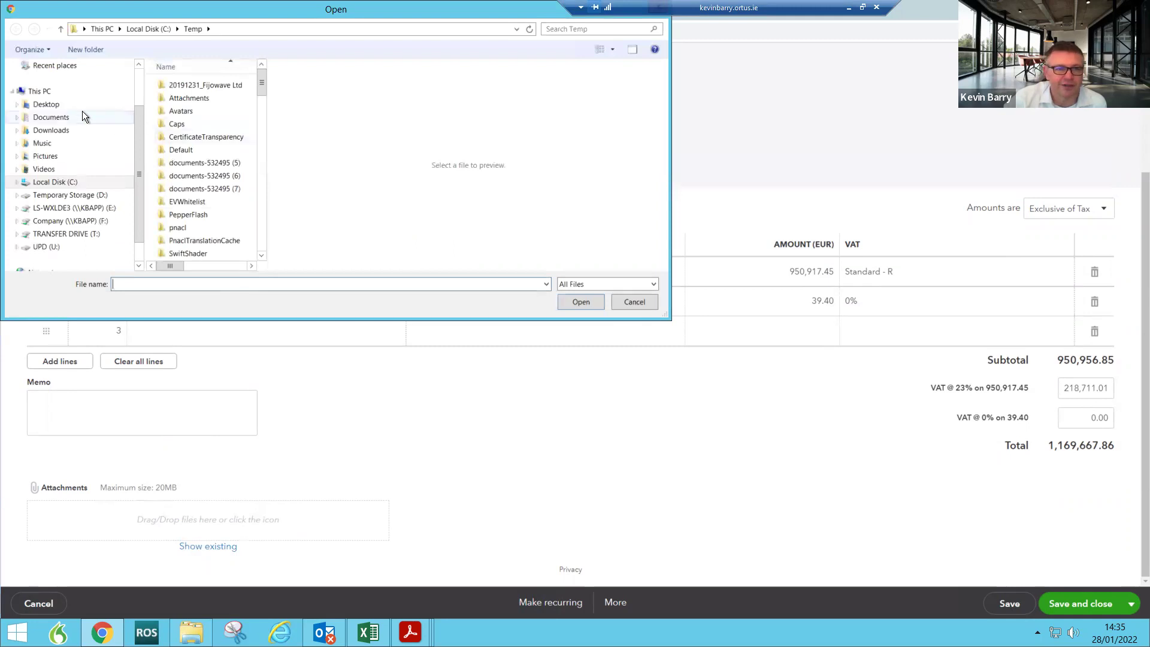
Step: Attach the Tax-Guide-2021 PDF from the Desktop to the bill
click(67, 105)
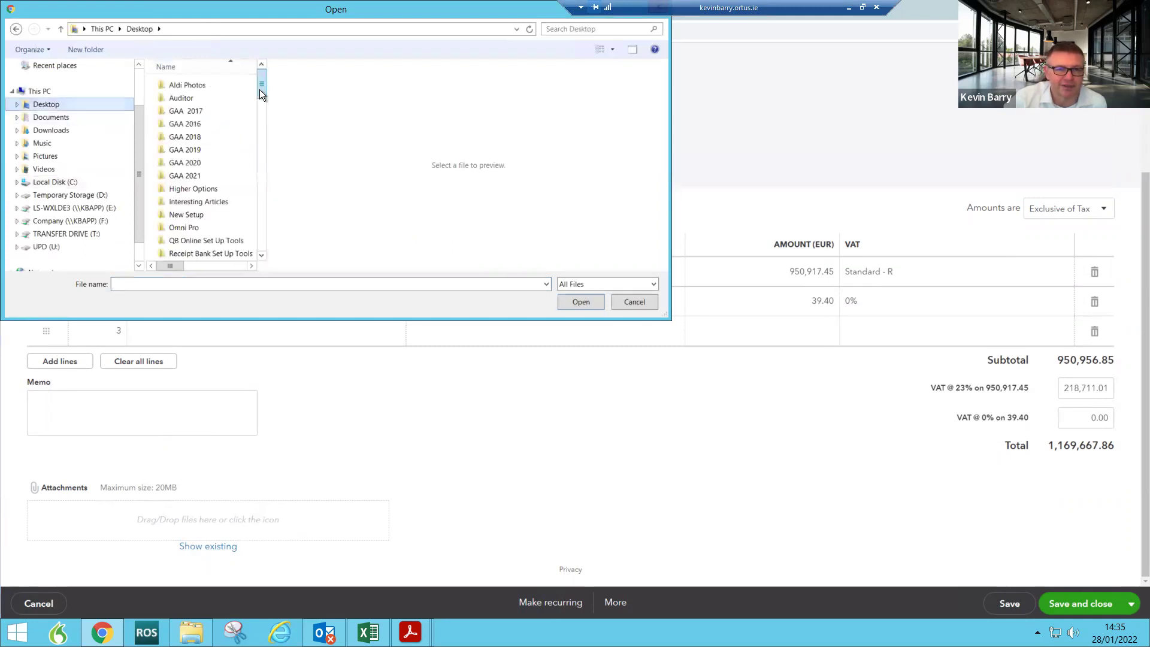
drag(260, 89, 250, 261)
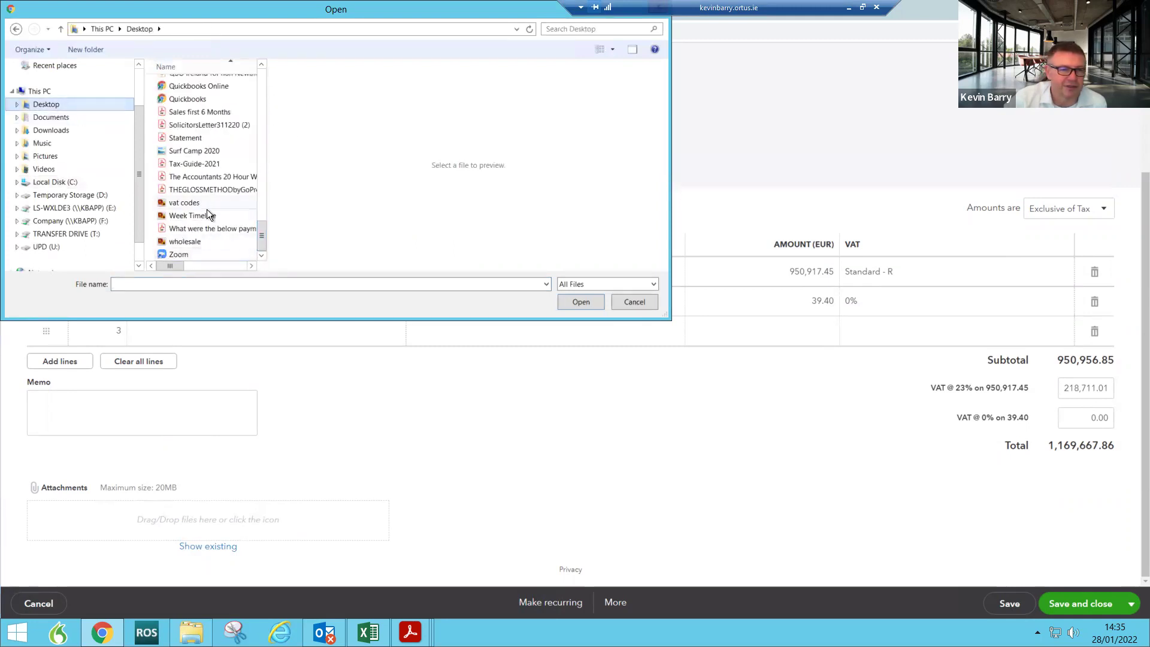
click(202, 164)
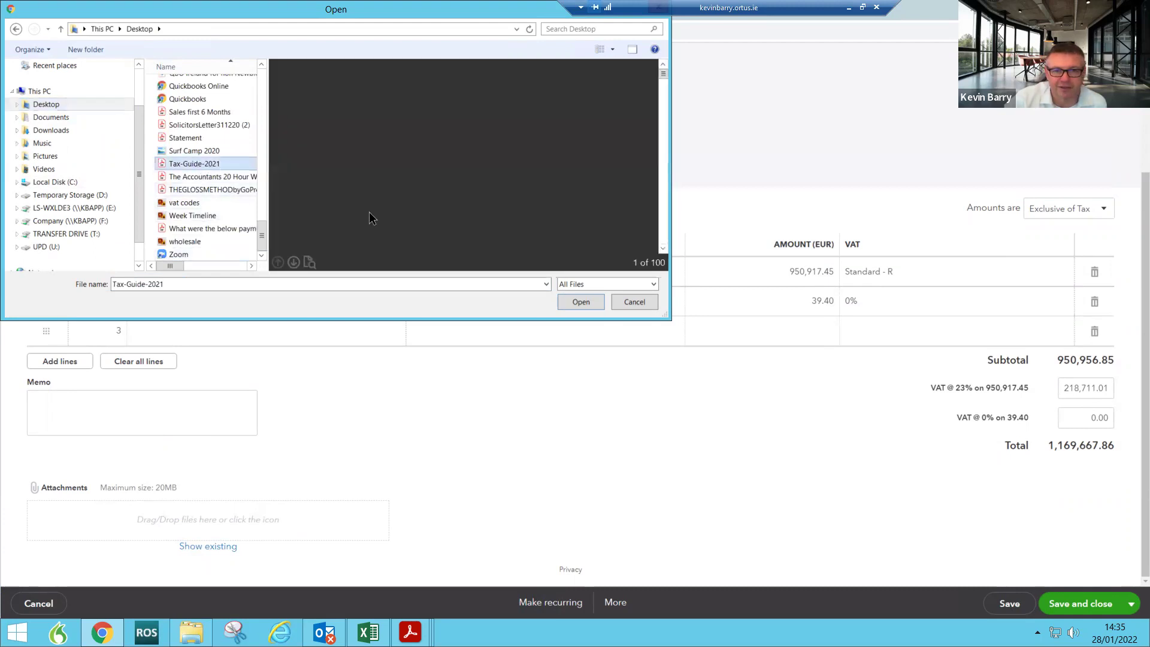
click(594, 300)
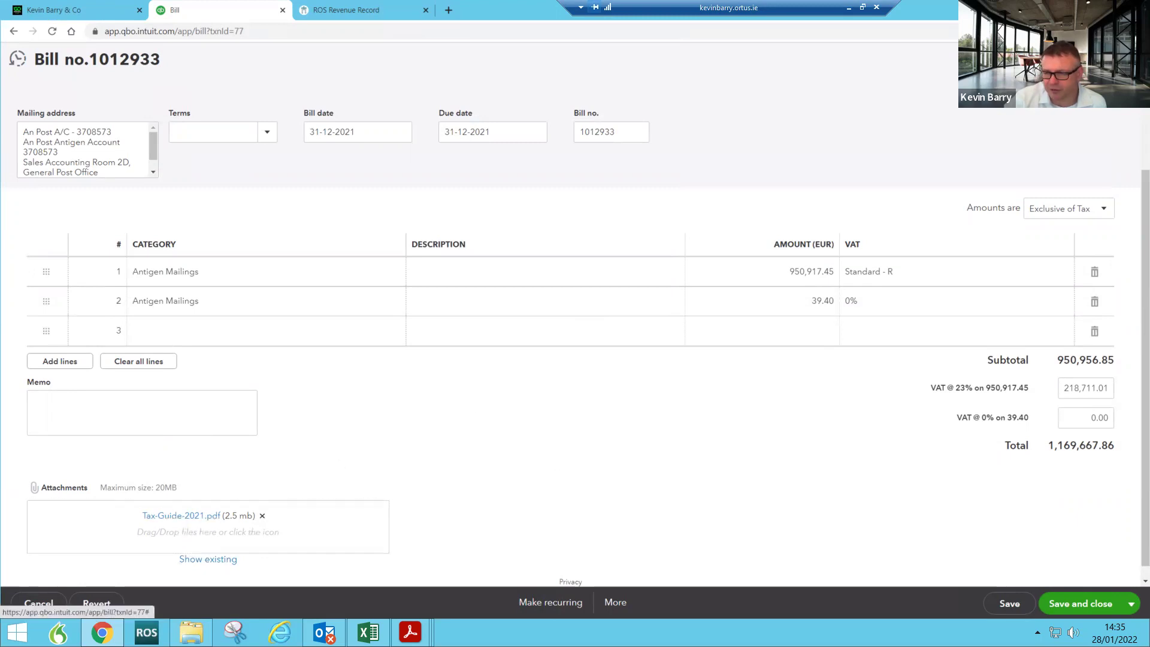
Step: Preview the attached tax guide, then cancel the bill without saving changes
click(188, 517)
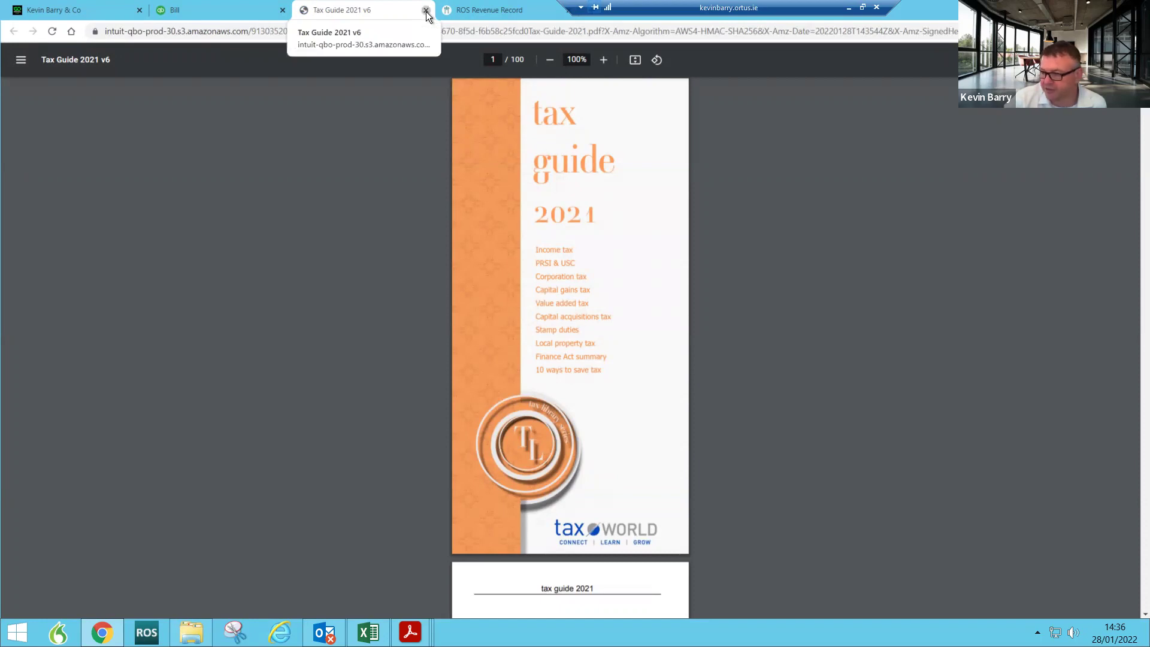
click(426, 10)
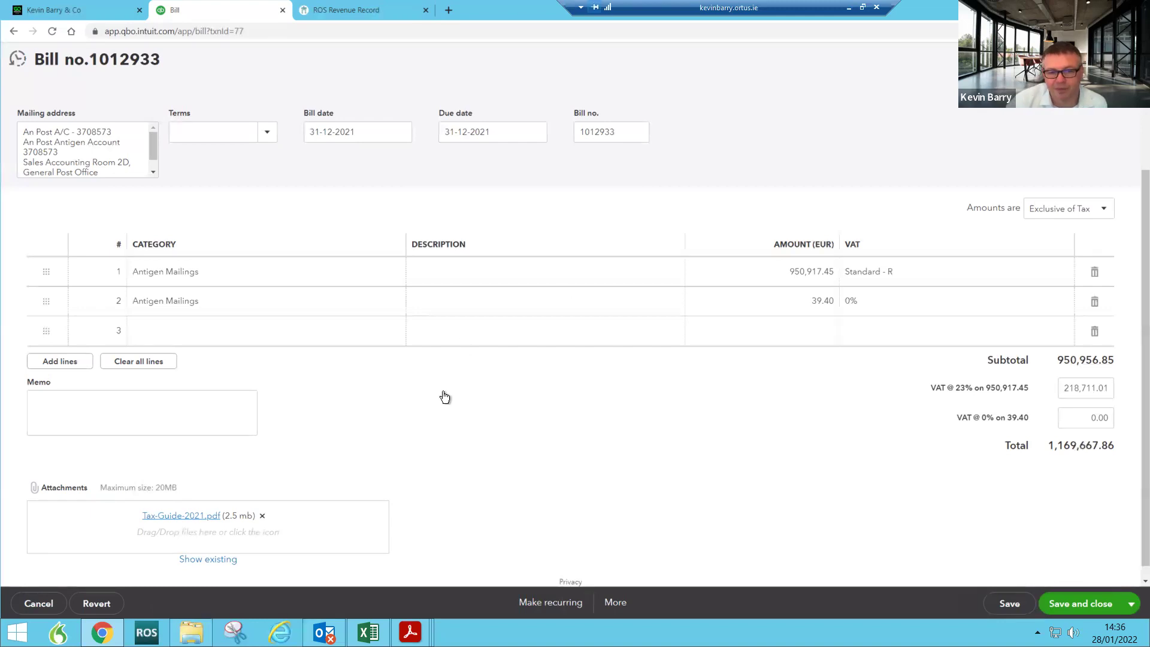
click(1126, 58)
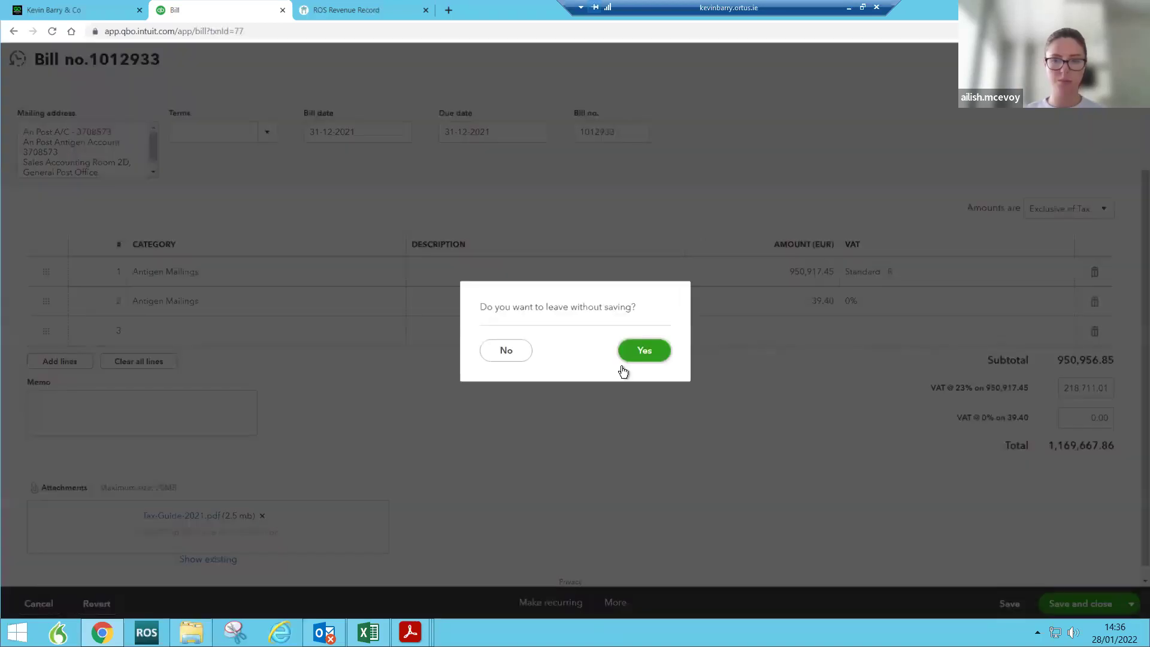
click(643, 353)
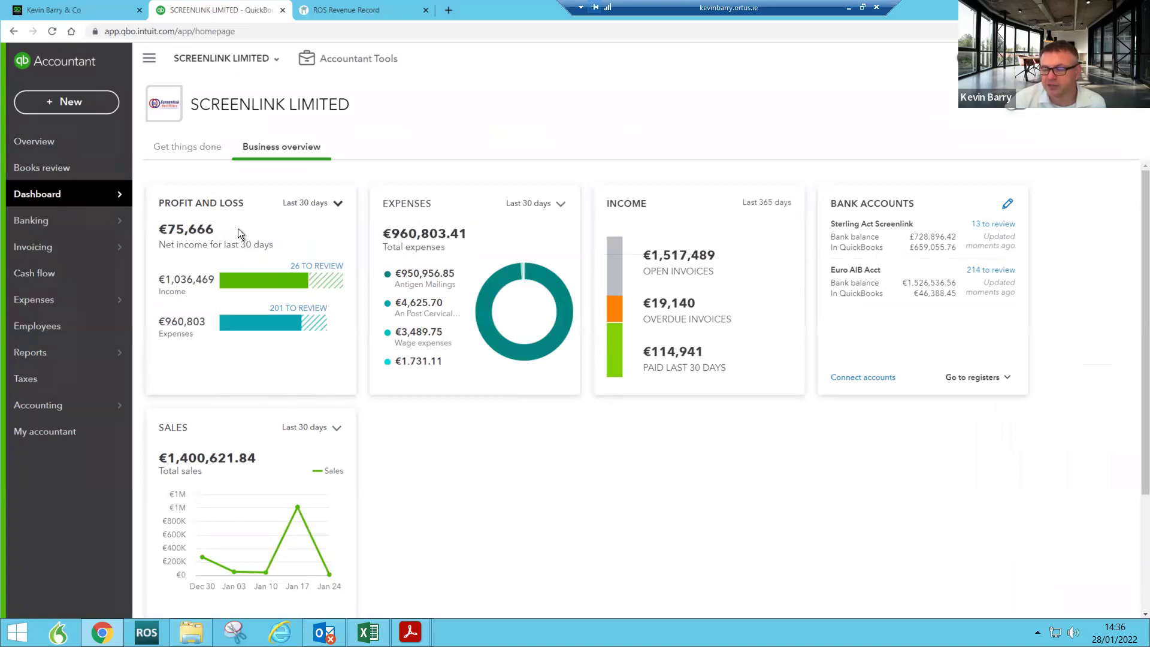
Step: Pay all three An Post bills (€1,172,058.56) from Euro AIB Acct with reference 'dd'
click(60, 102)
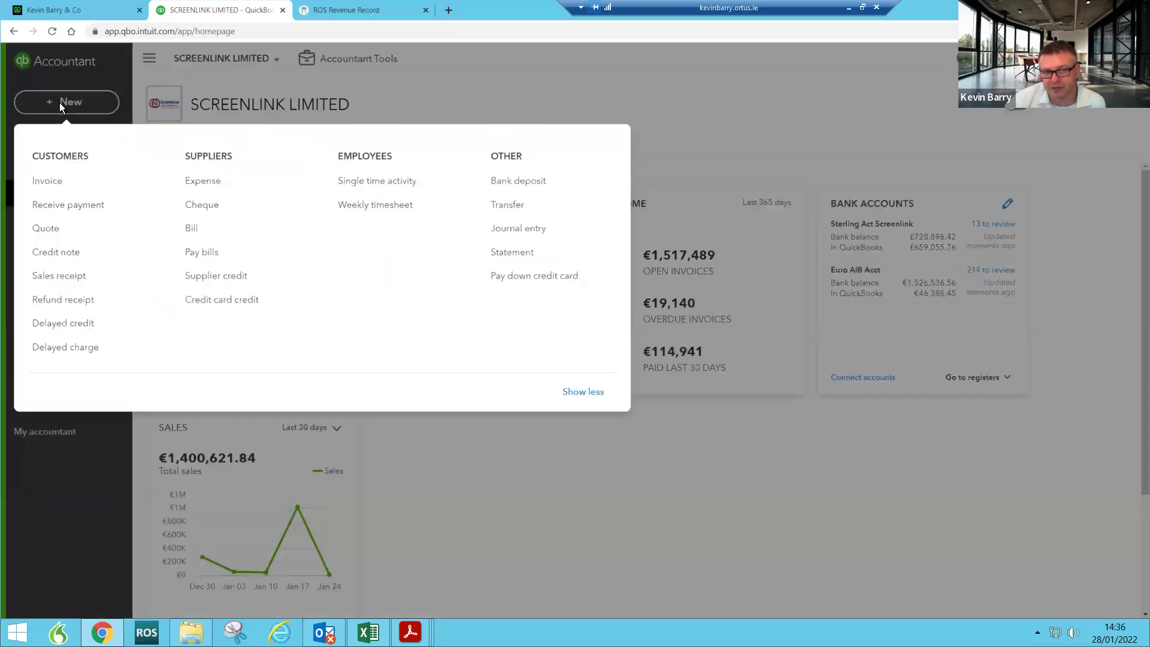
click(201, 252)
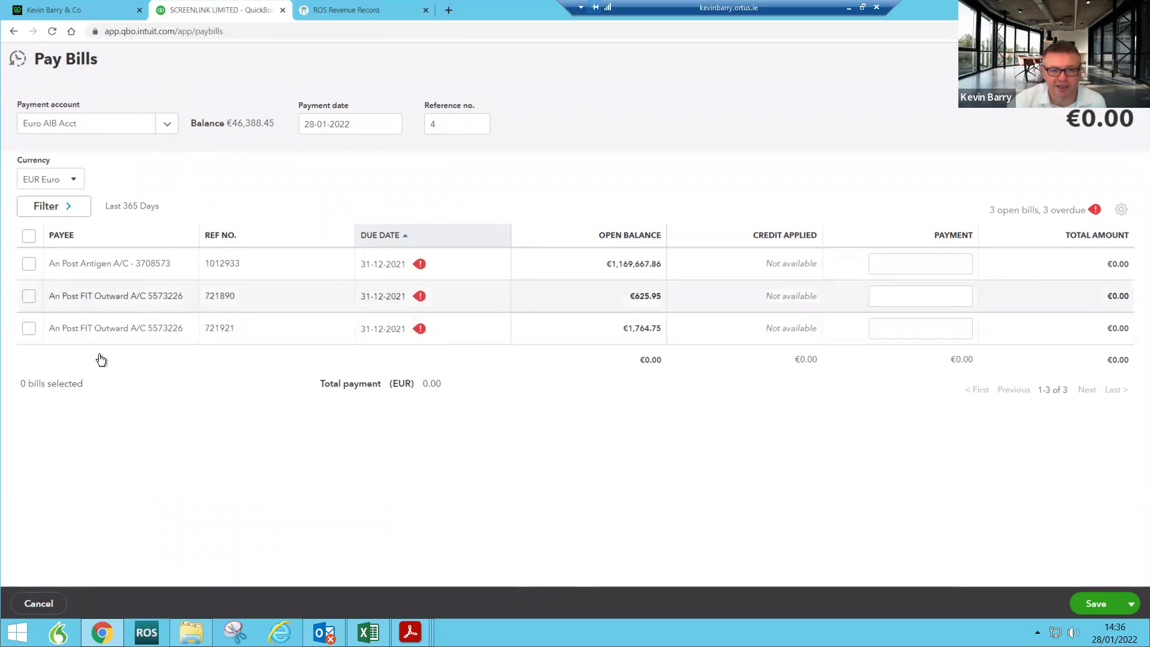
click(27, 238)
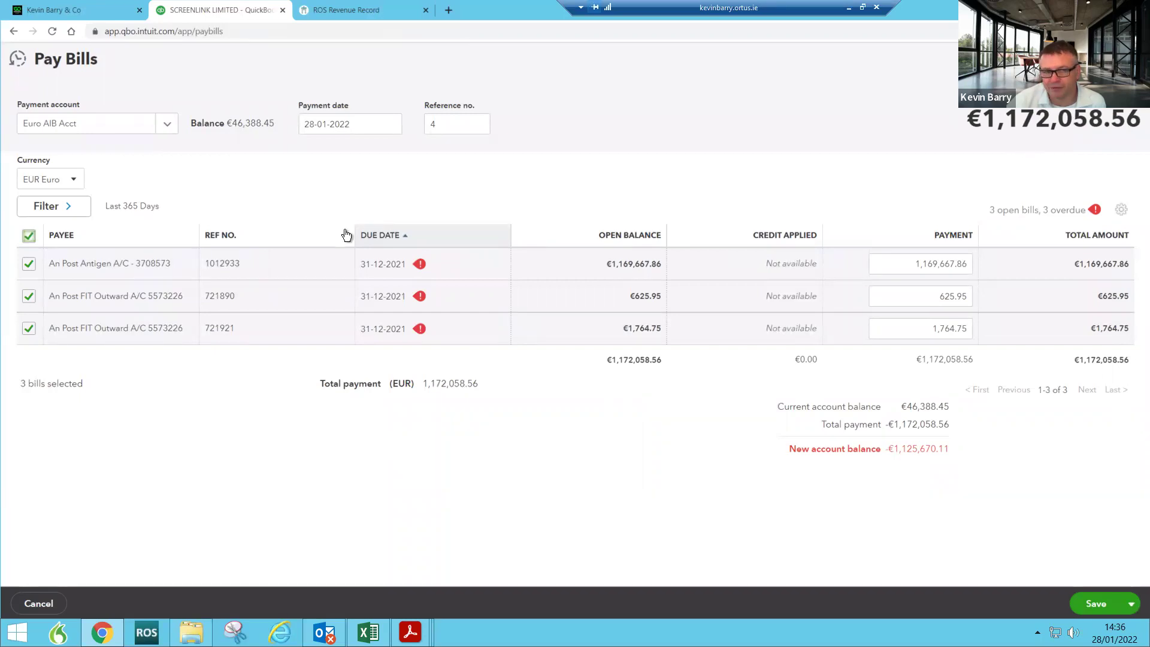
drag(446, 125, 394, 128)
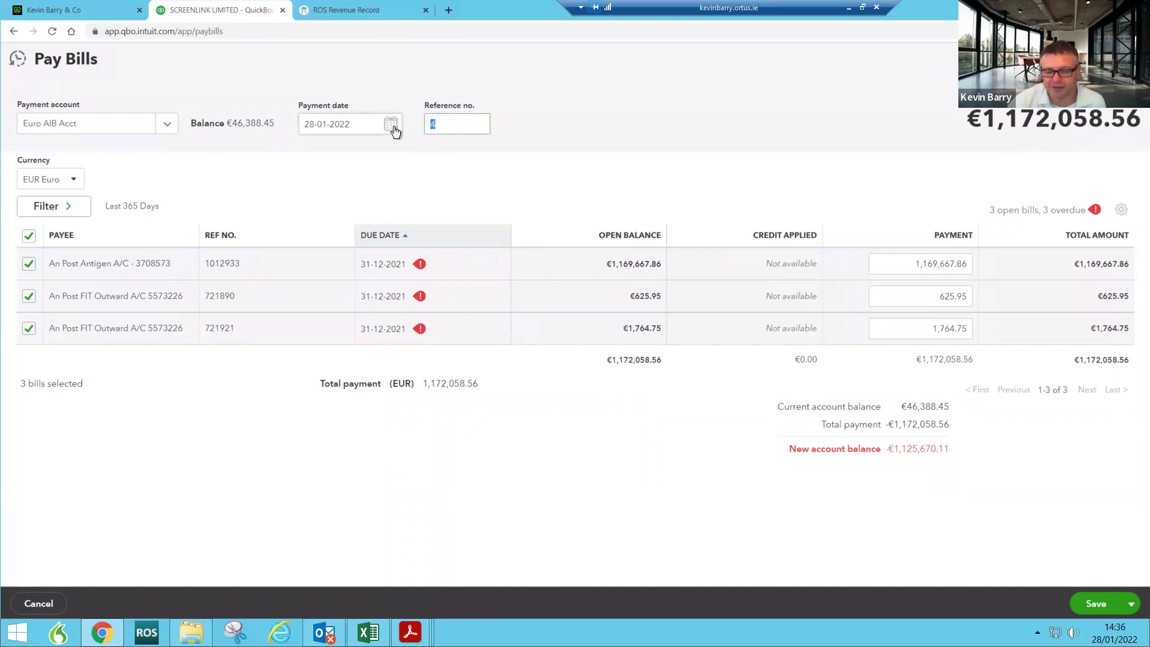
text(dd)
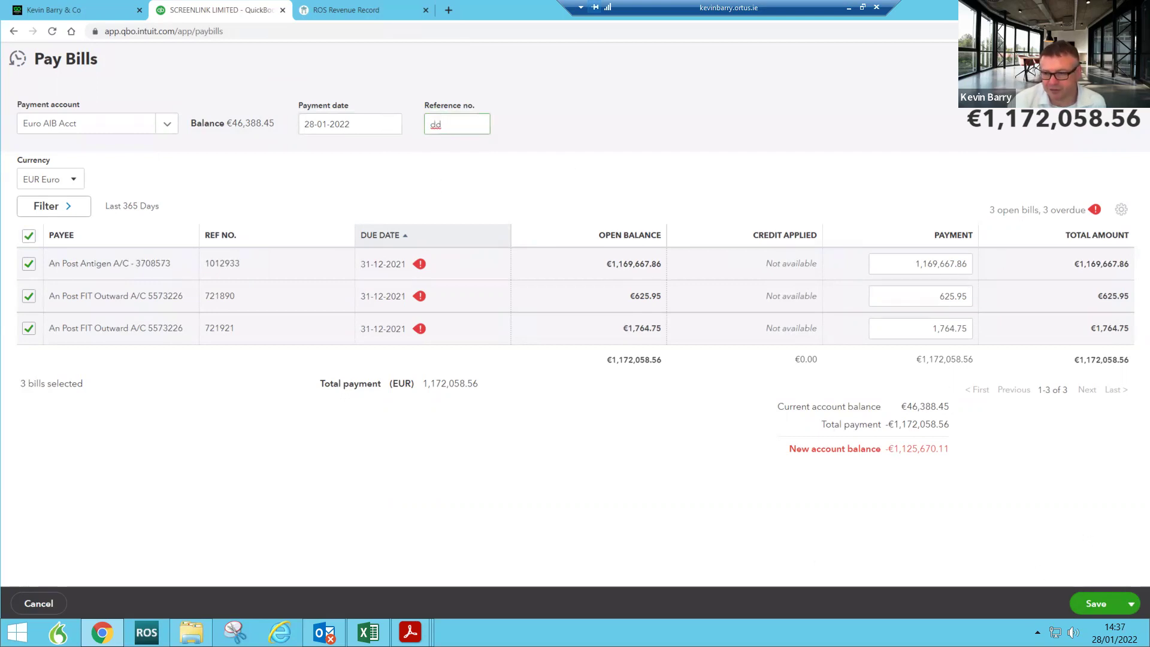
click(1091, 604)
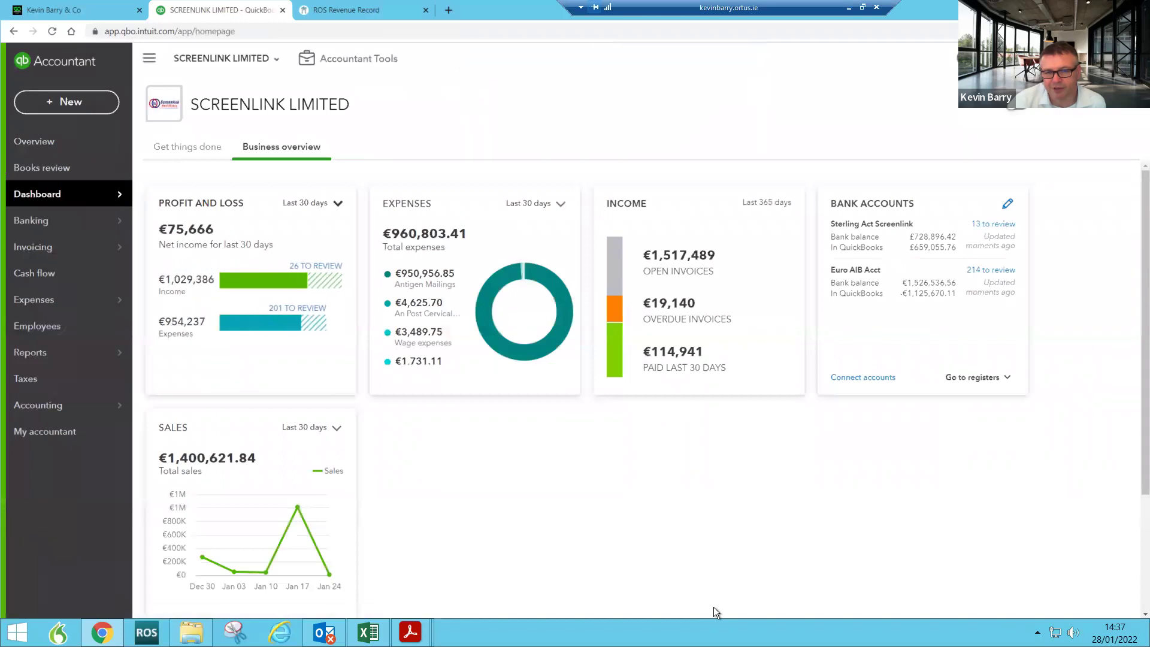
Step: Drill from the Expenses bar through Profit and Loss Antigen Mailings to the An Post Antigen bill
click(254, 327)
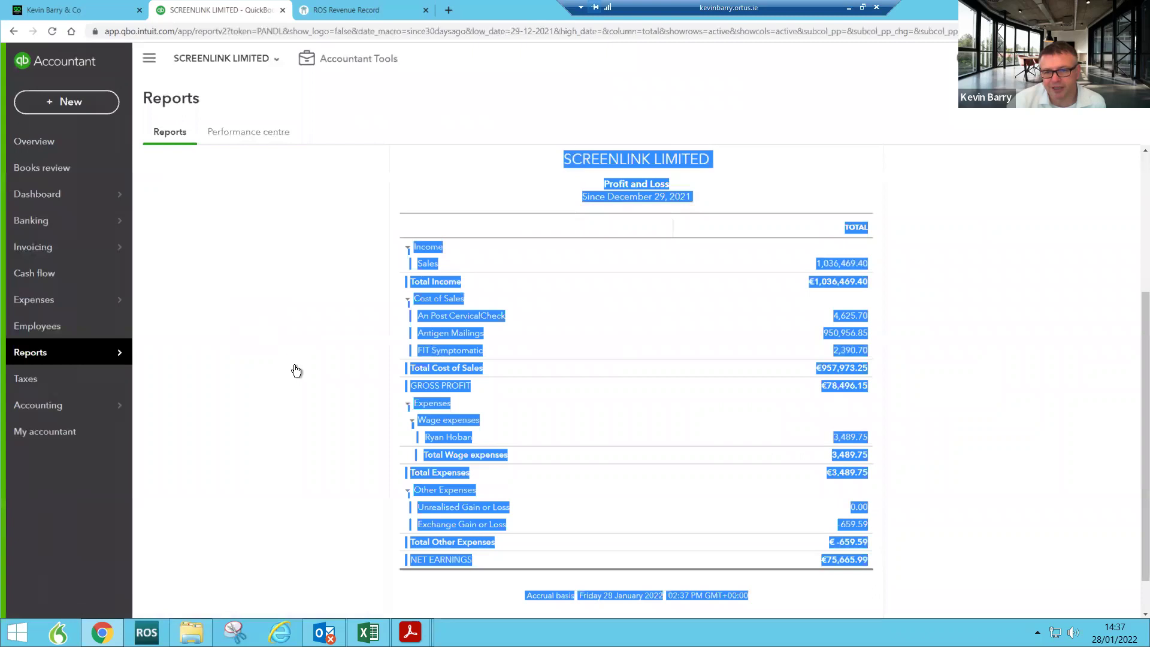
click(357, 393)
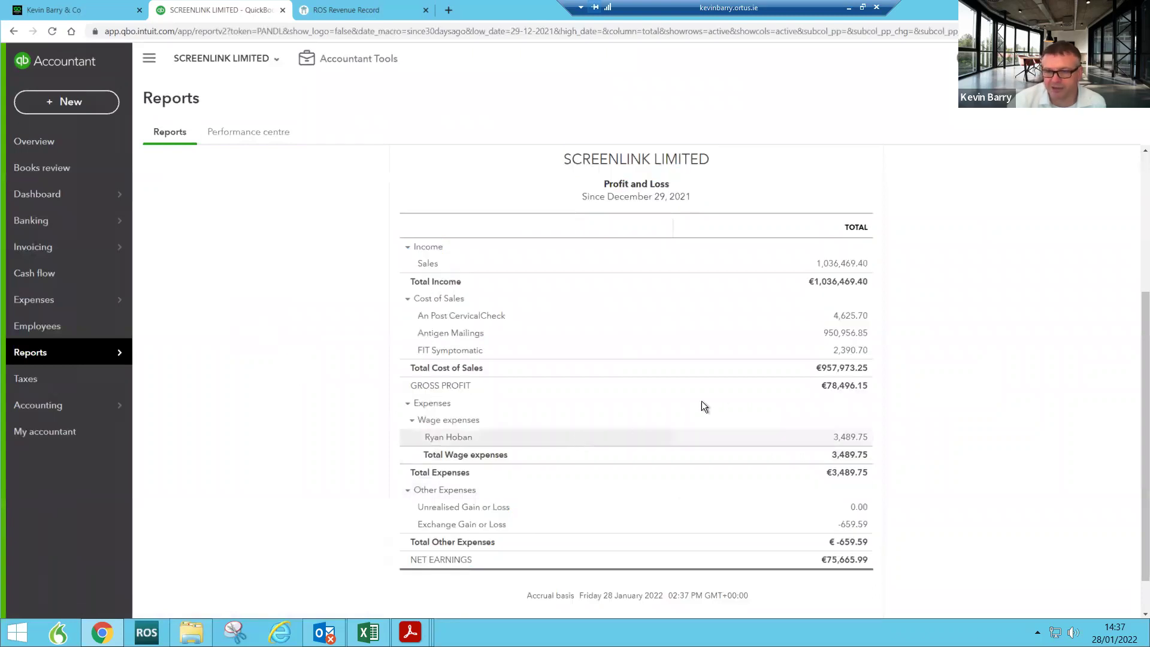
click(834, 334)
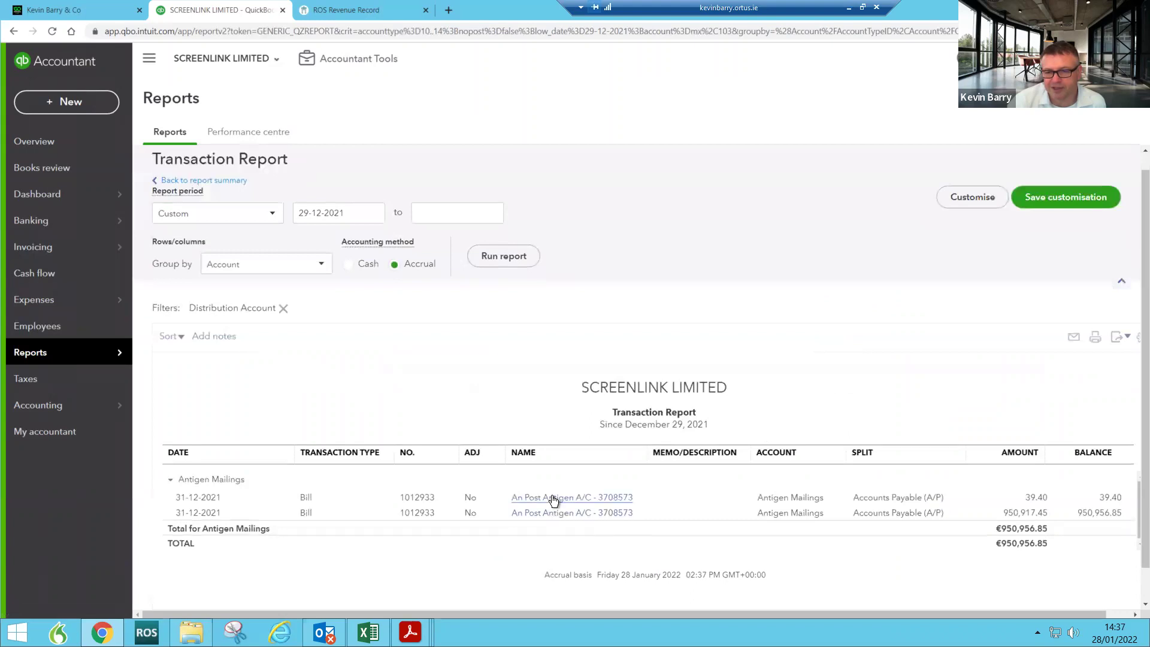
click(554, 499)
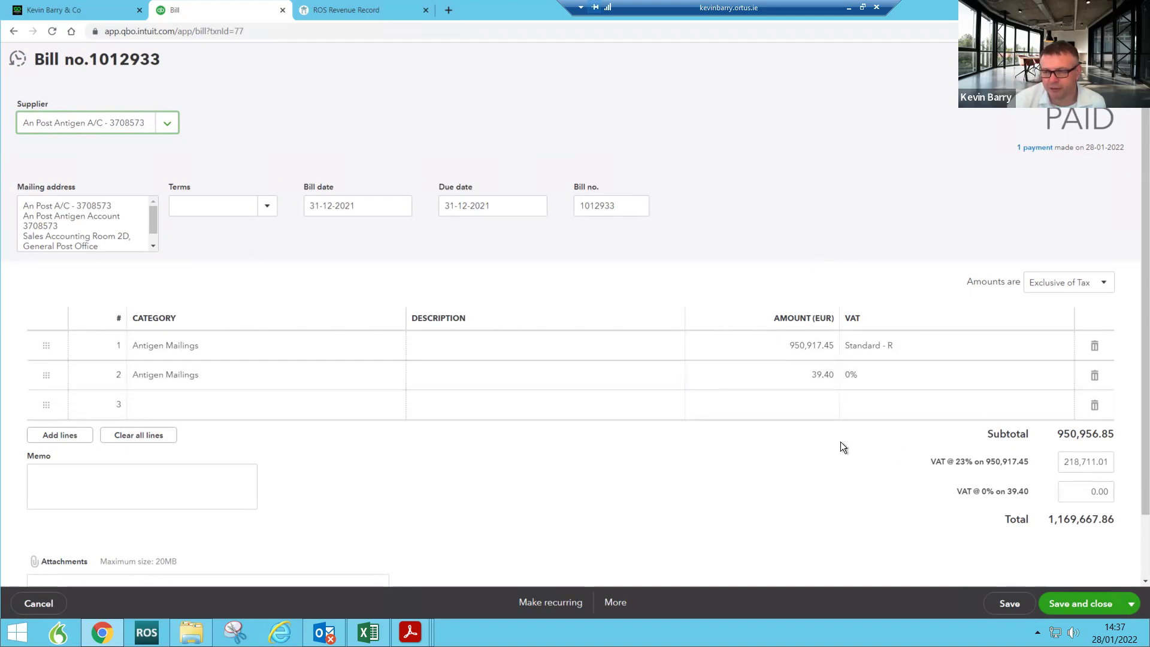
Step: Review the €1,169,667.86 payment settling Bill #1012933, then close it back to the report
click(1031, 150)
click(807, 156)
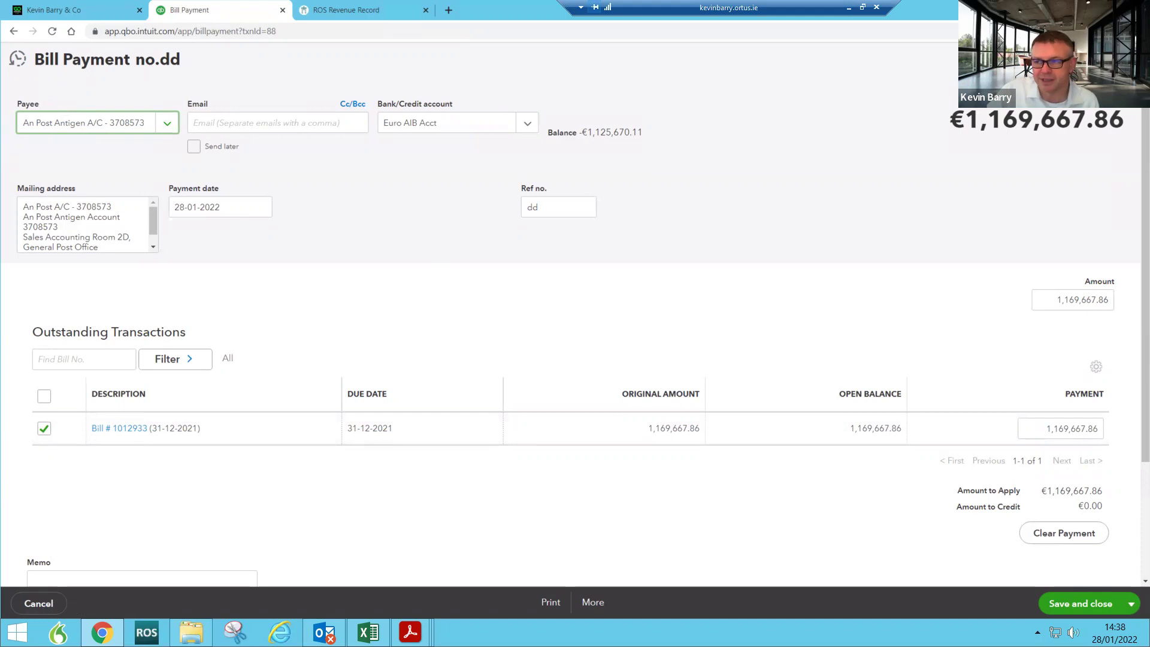
click(39, 604)
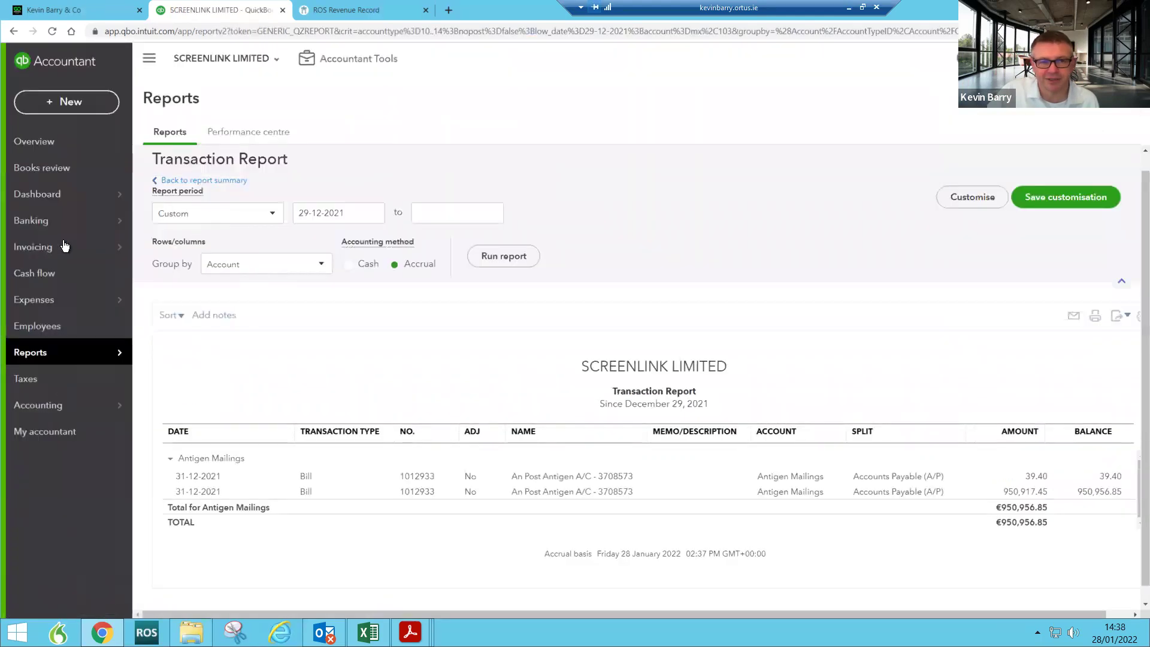
Step: Open Banking for Euro AIB Acct from the Dashboard, showing 214 transactions to review
mouse_move(81, 232)
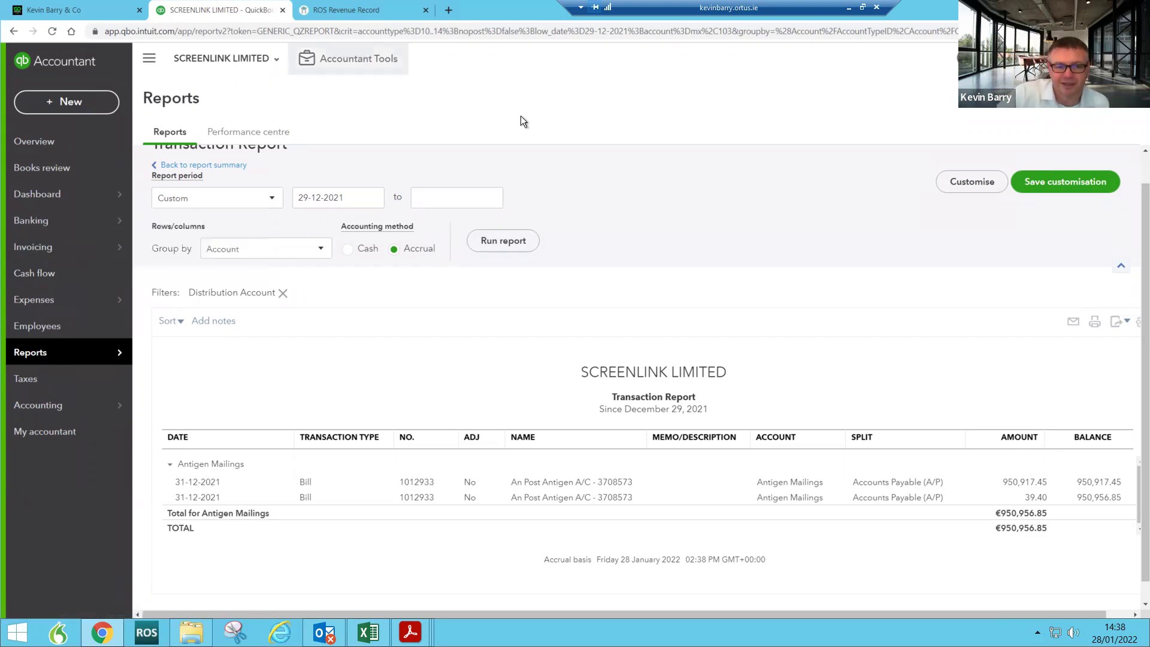
mouse_move(72, 204)
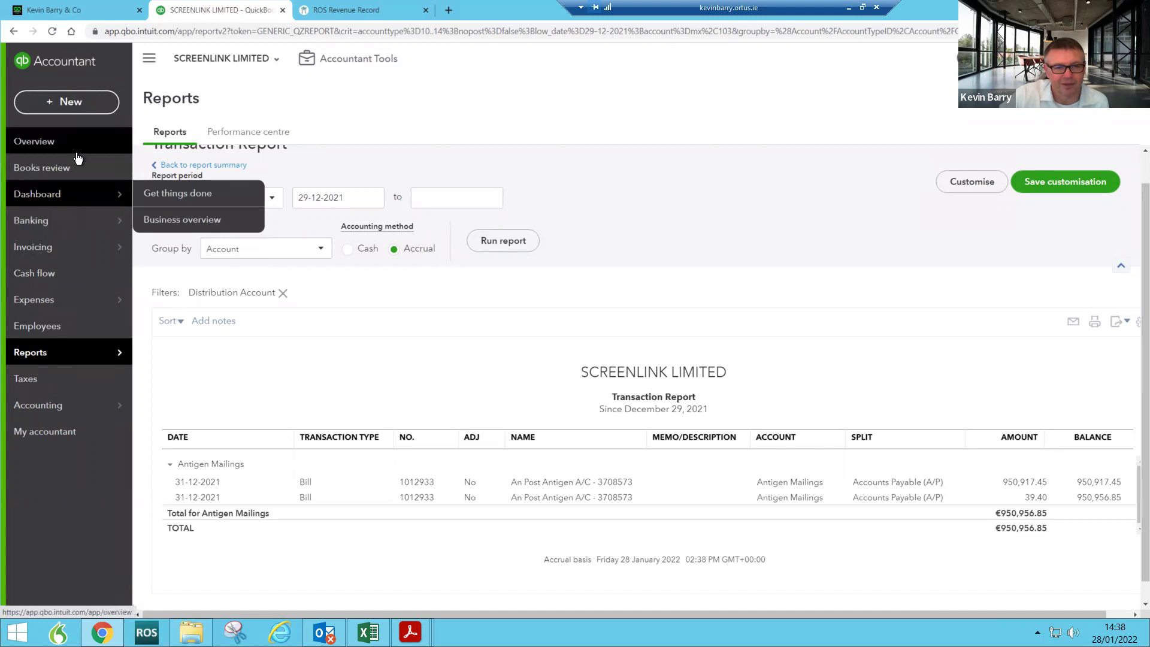
click(43, 201)
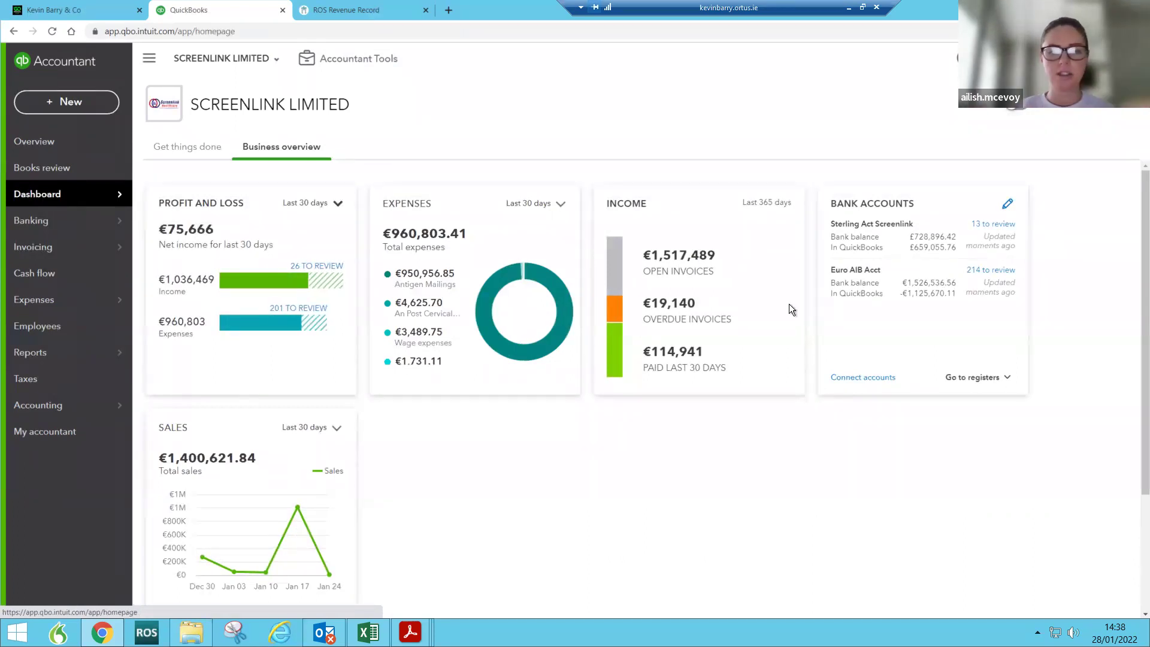
click(871, 291)
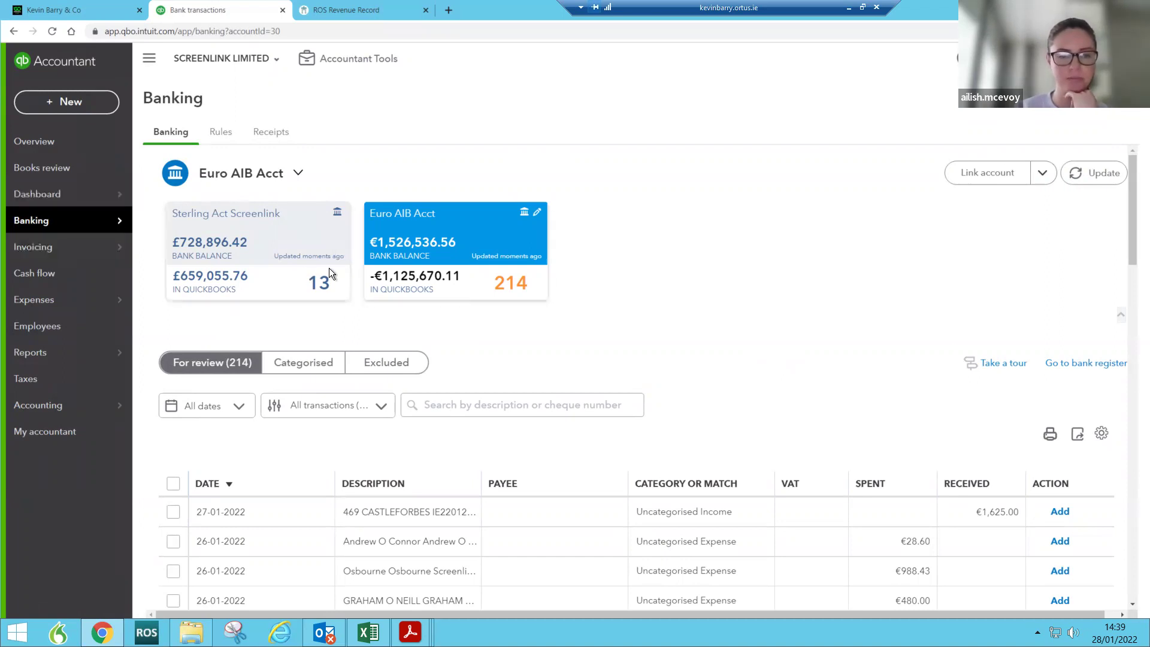
scroll(680, 527, down, 10)
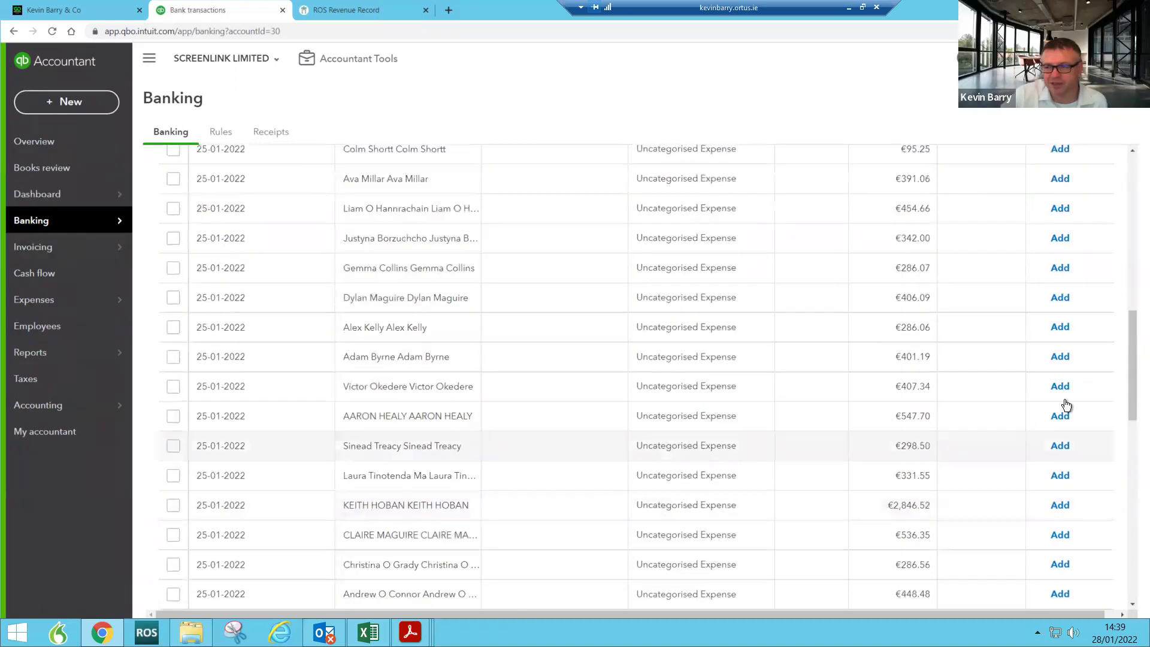
drag(1130, 405, 1001, 326)
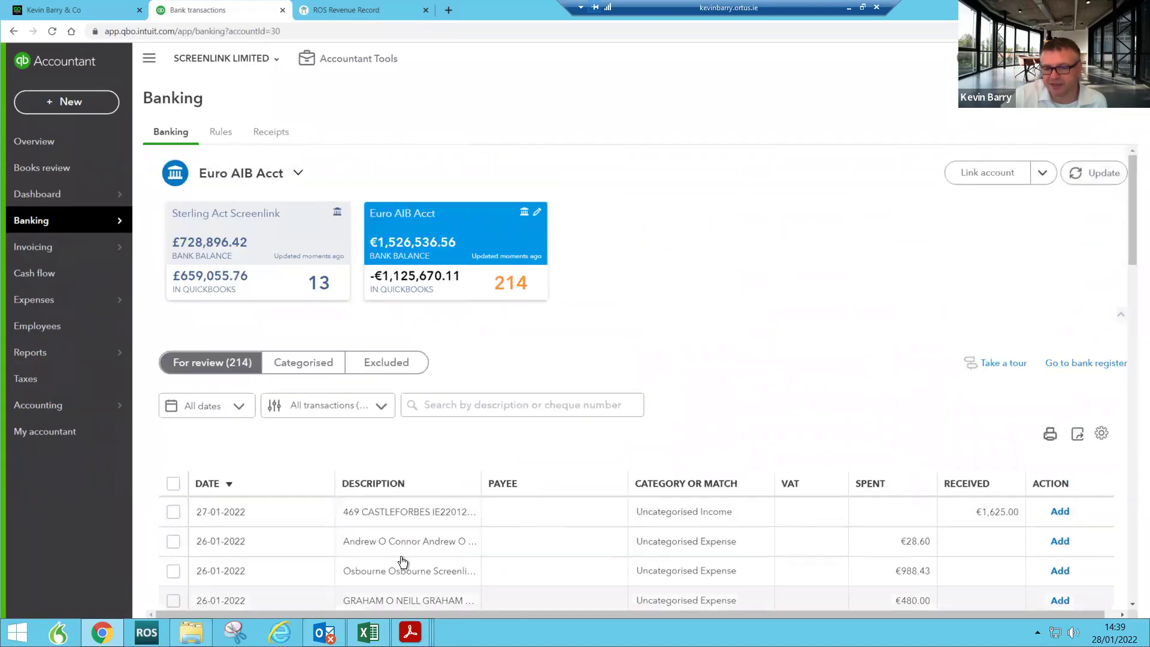
Step: In the Euro AIB Acct register, delete the An Post Antigen bill payment and return to the overview
click(1099, 364)
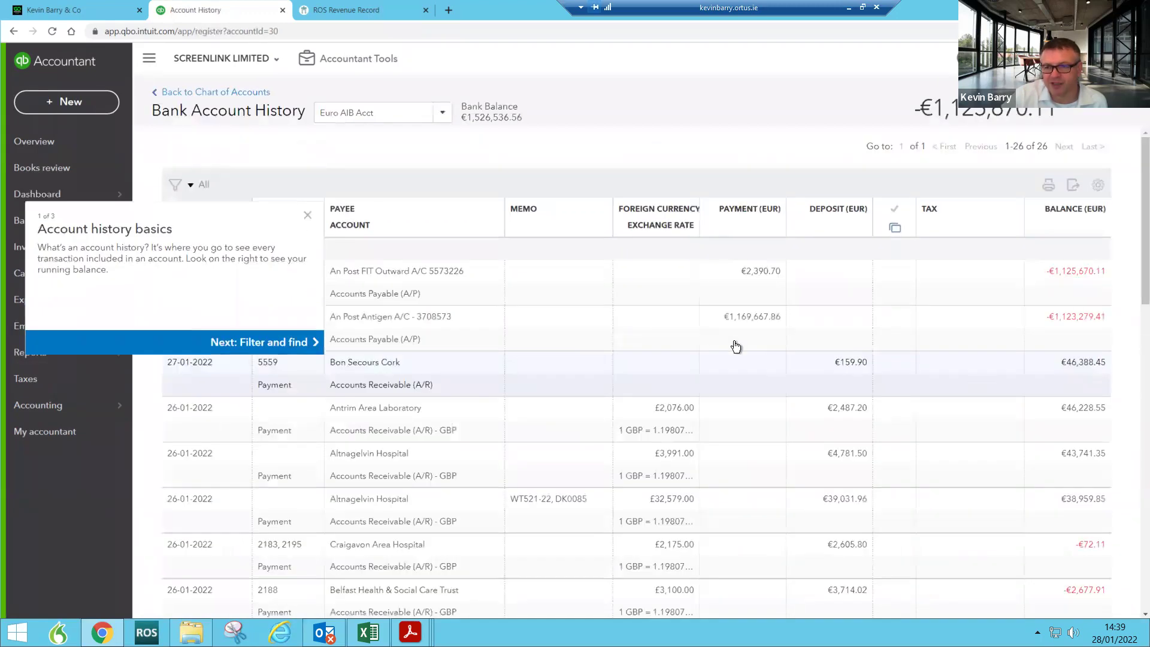
click(308, 216)
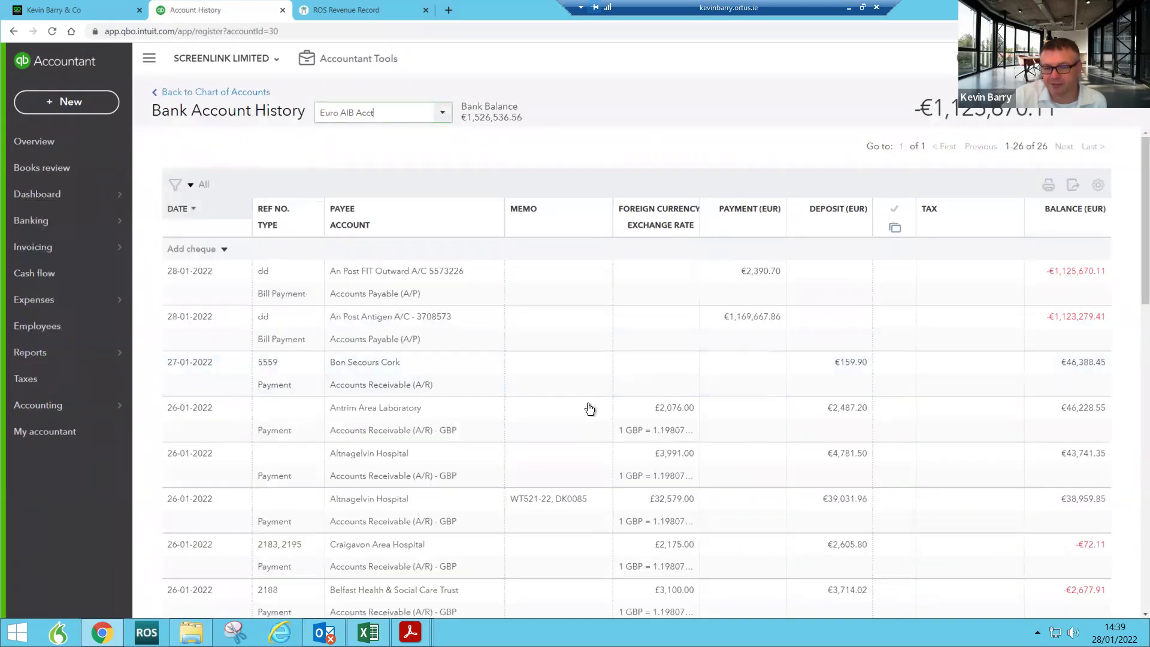
click(366, 334)
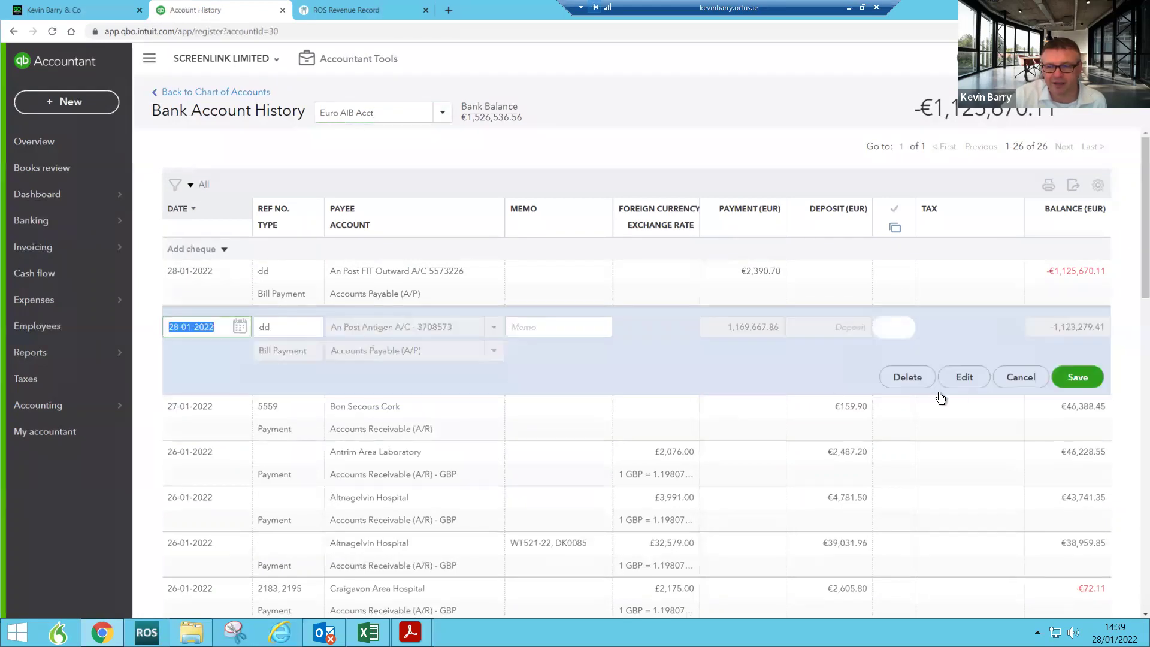
click(960, 378)
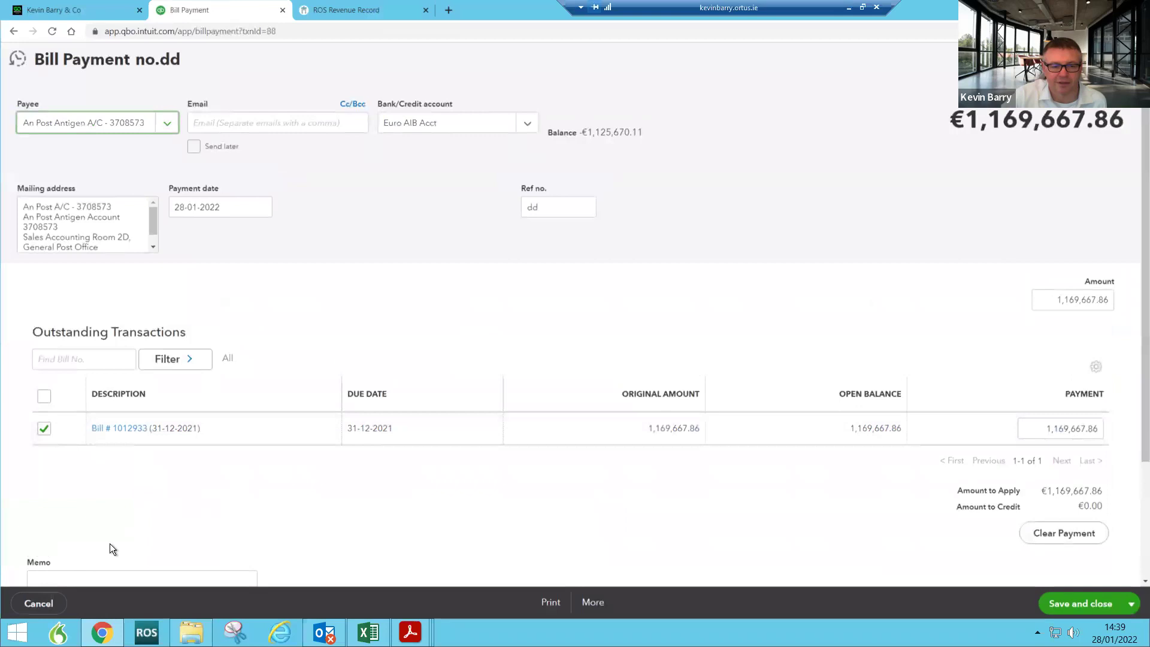
click(593, 602)
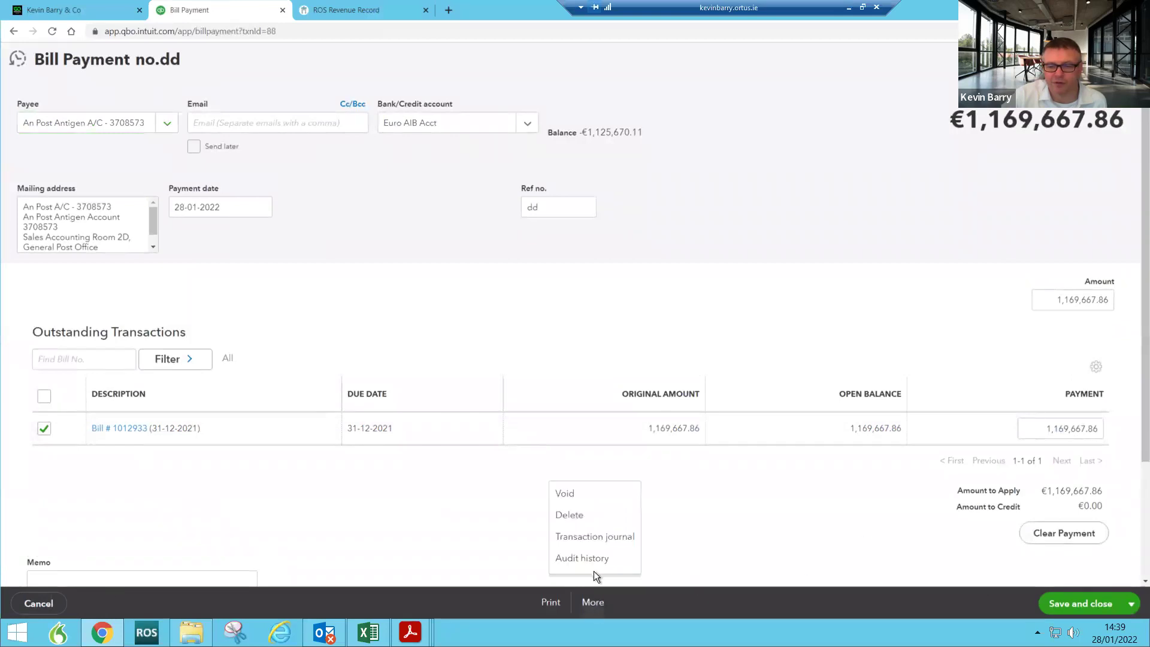
click(580, 517)
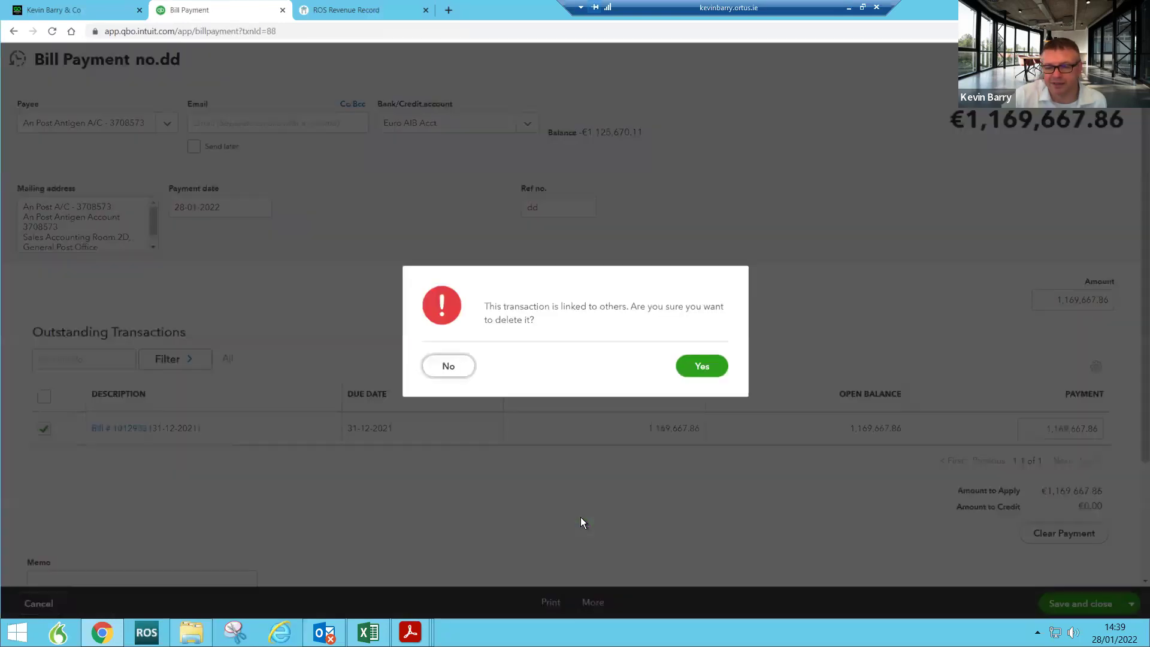
click(725, 364)
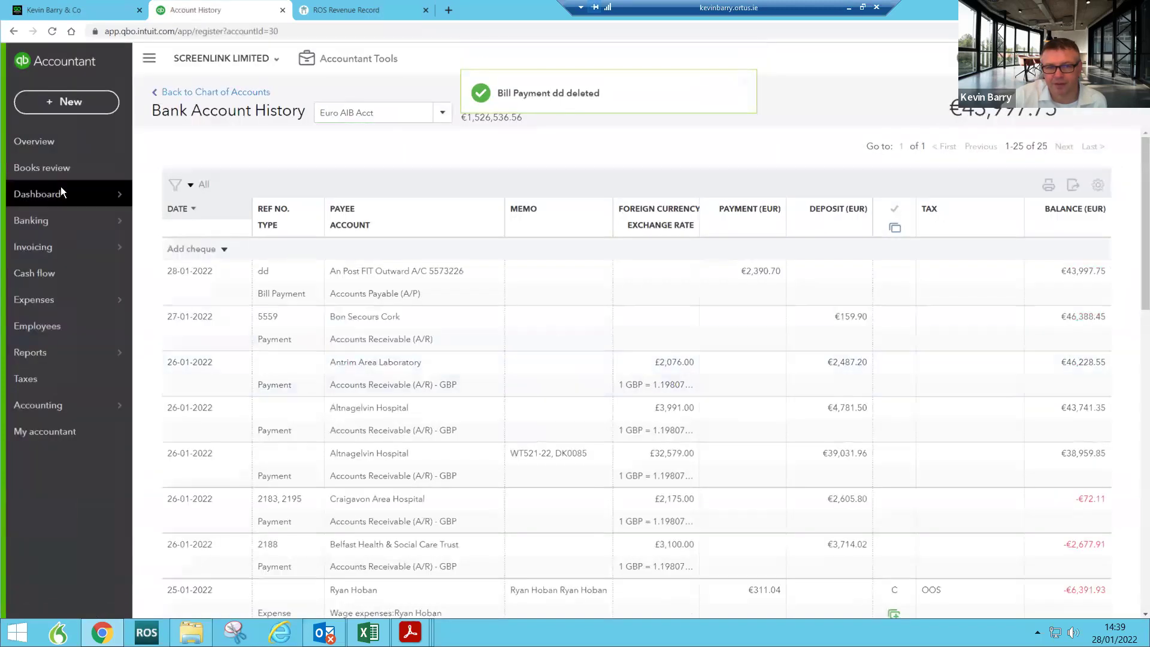
click(61, 192)
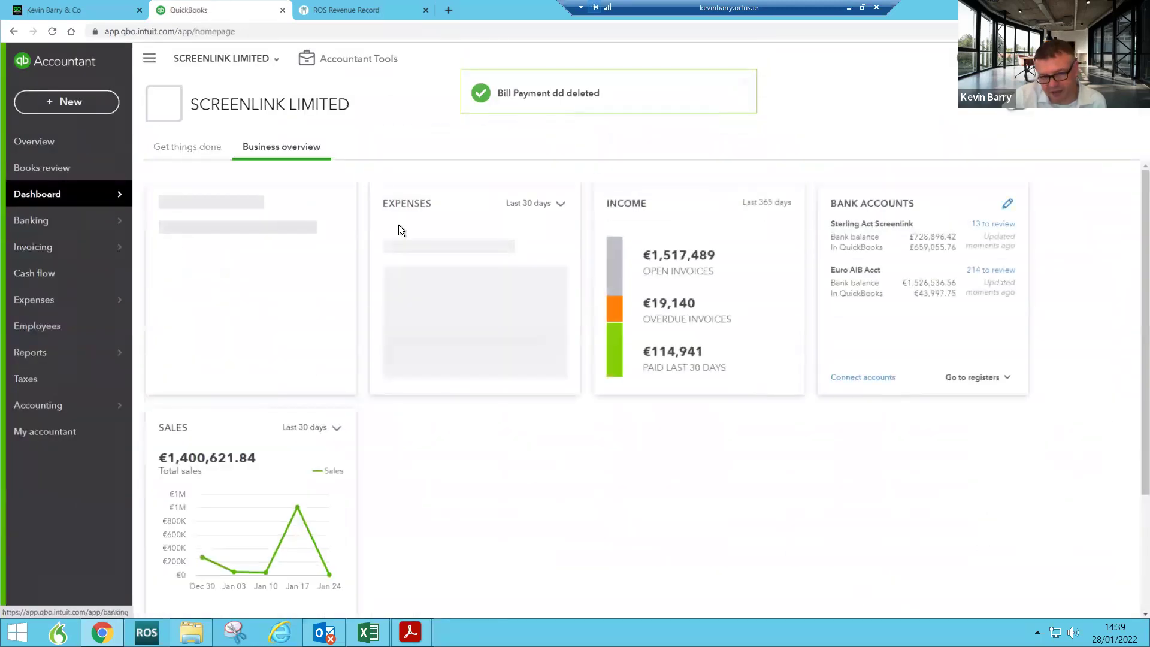
Step: Open a blank Receive Payment form from the + New menu
mouse_move(88, 225)
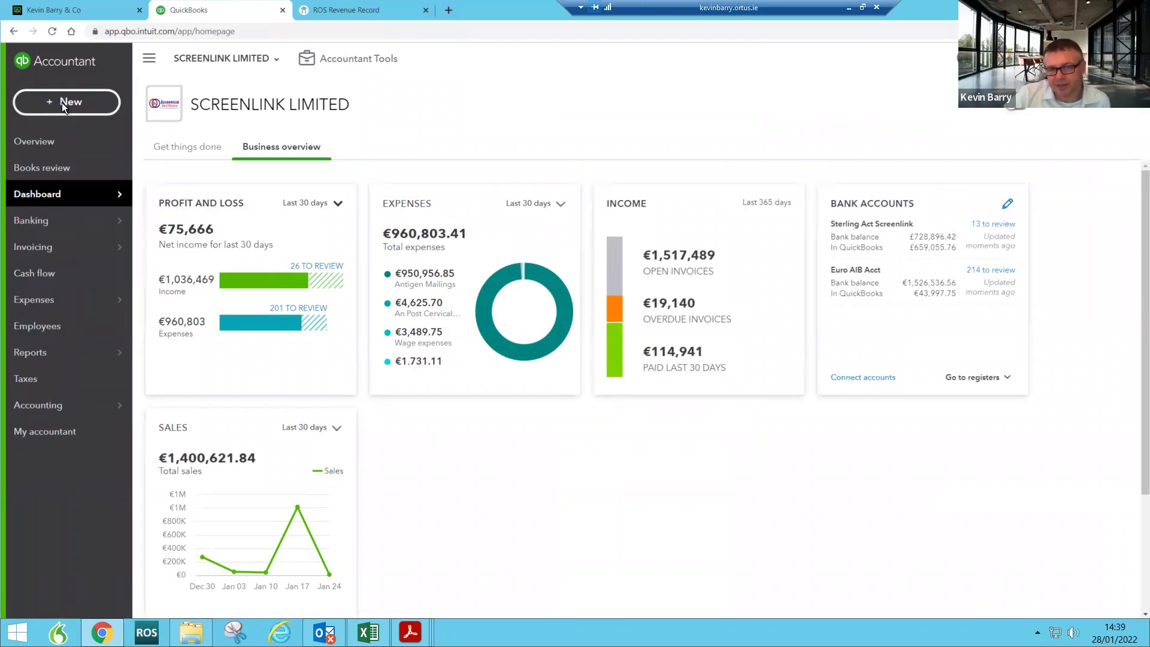
click(66, 102)
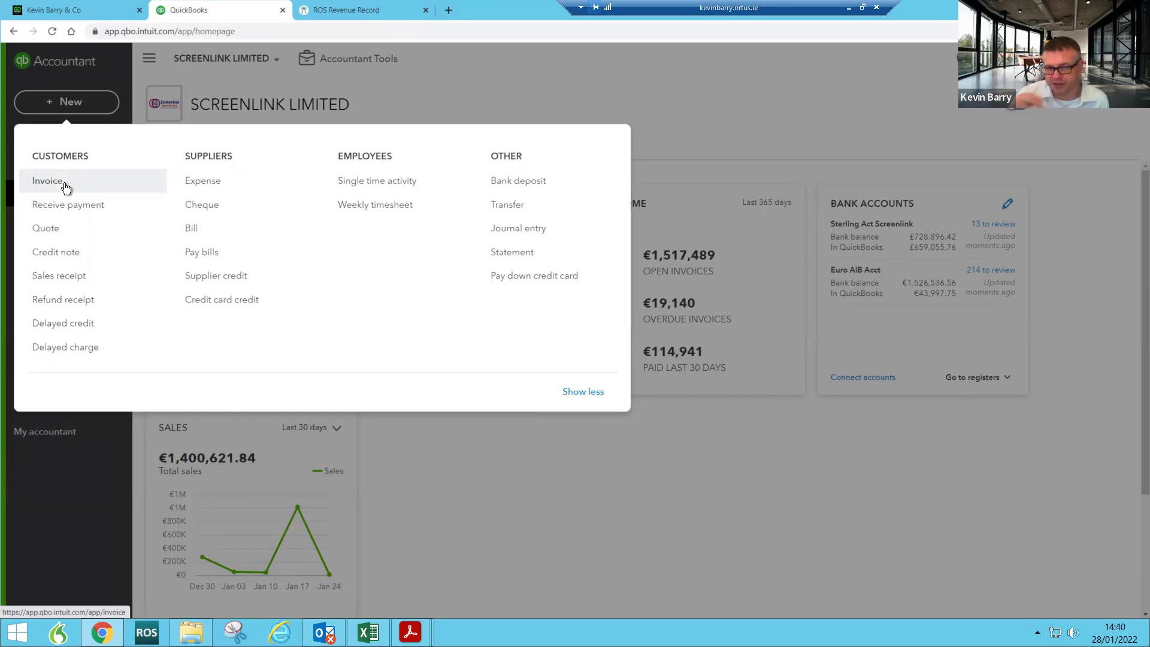
click(62, 204)
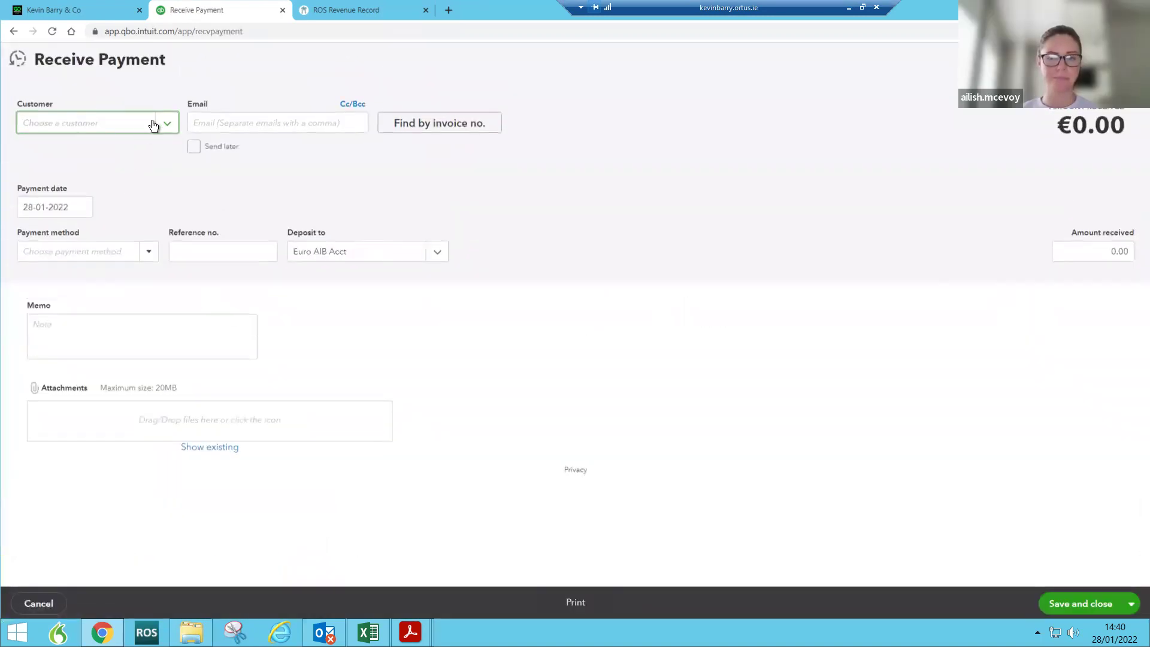
Step: Choose Scanning Centre - Antigen Project as the paying customer
click(161, 125)
scroll(142, 204, down, 5)
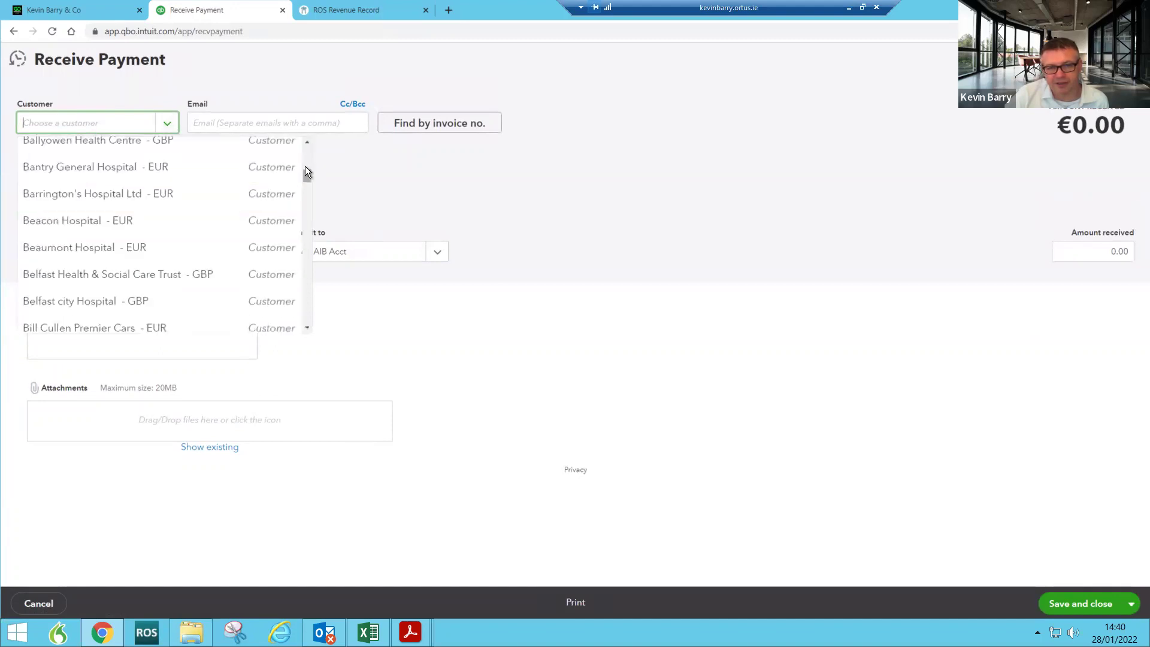
drag(304, 166, 307, 138)
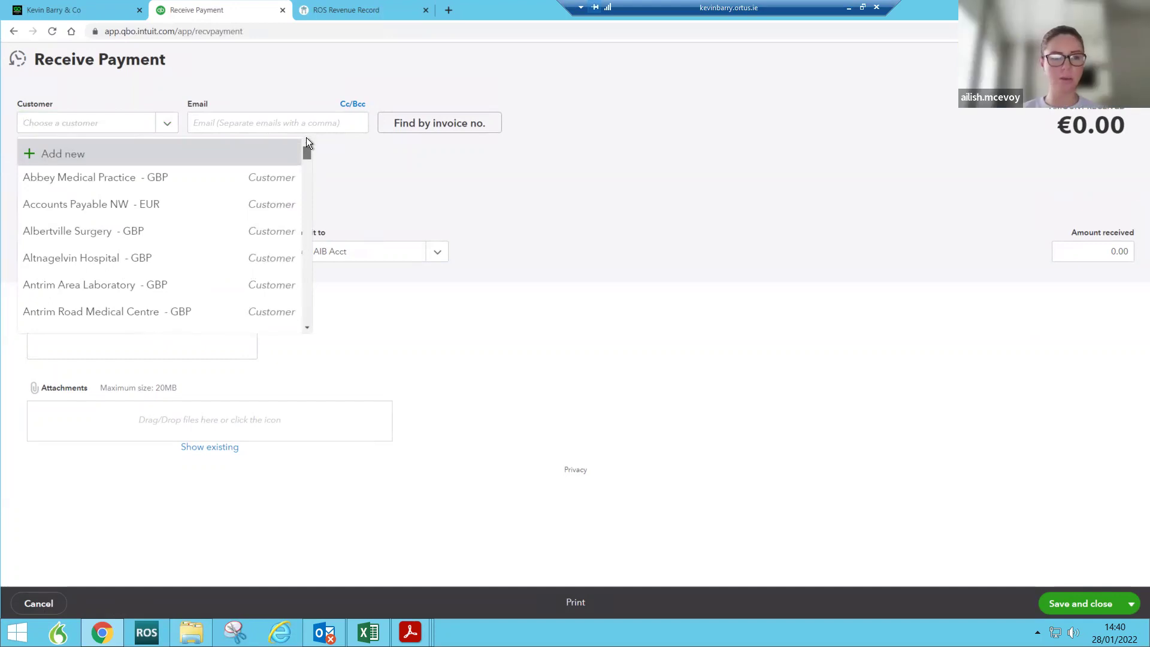
click(128, 125)
text(sca)
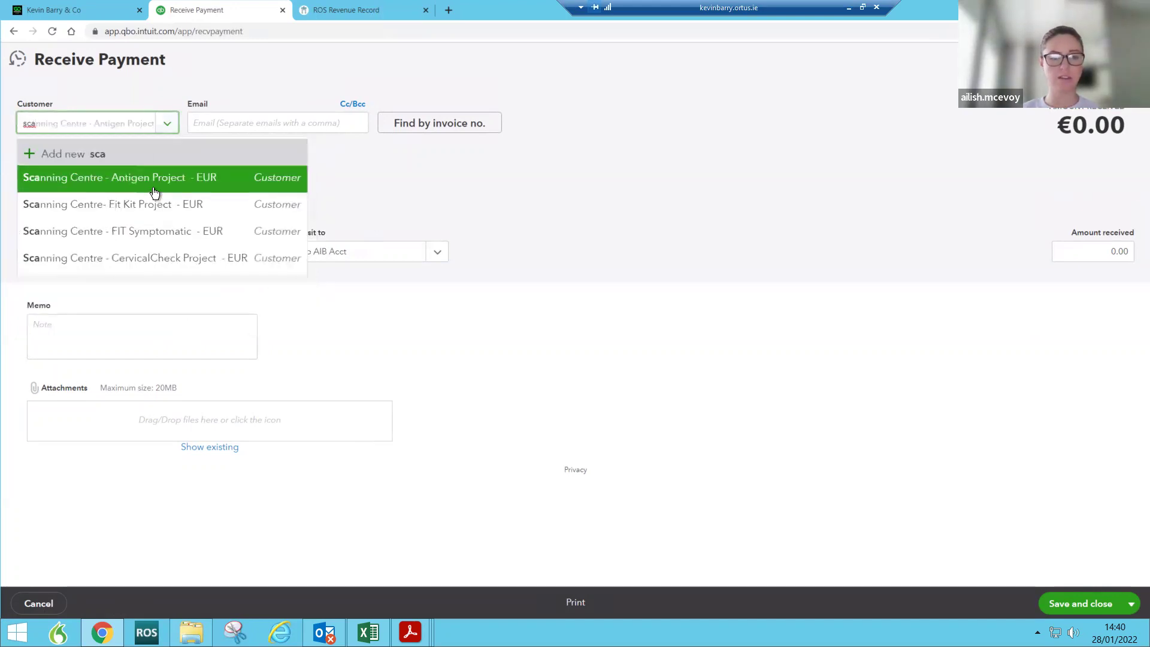
click(151, 186)
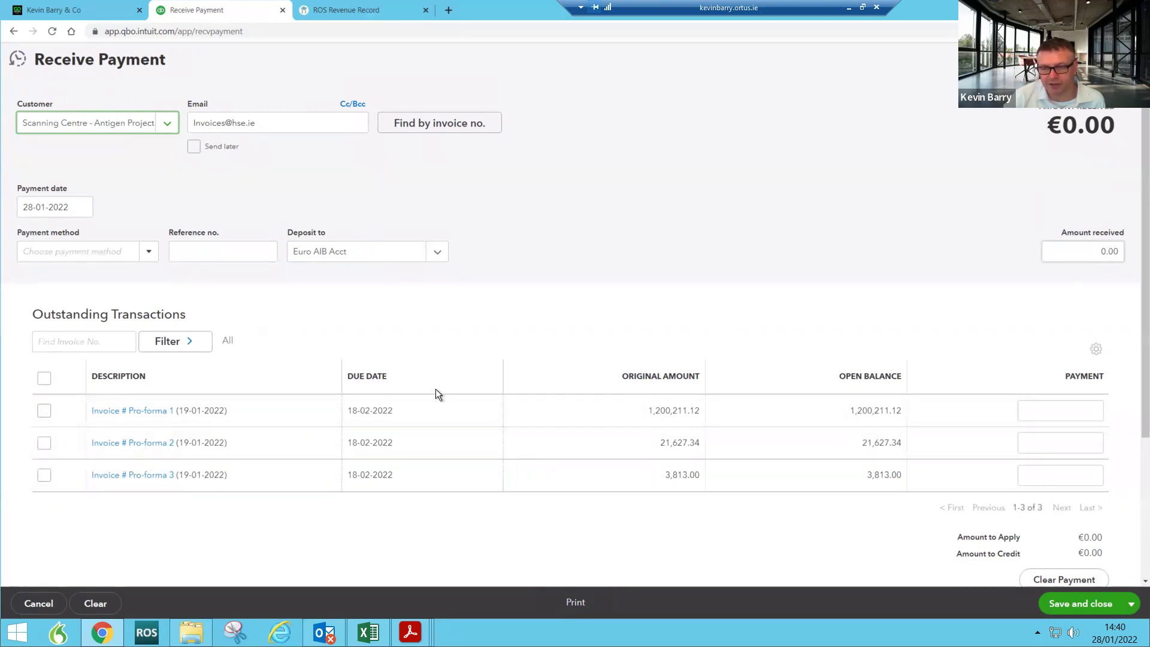
Step: Apply the payment to Pro-forma 1 and 2, deposit to Euro AIB Acct, and save
click(44, 411)
click(45, 442)
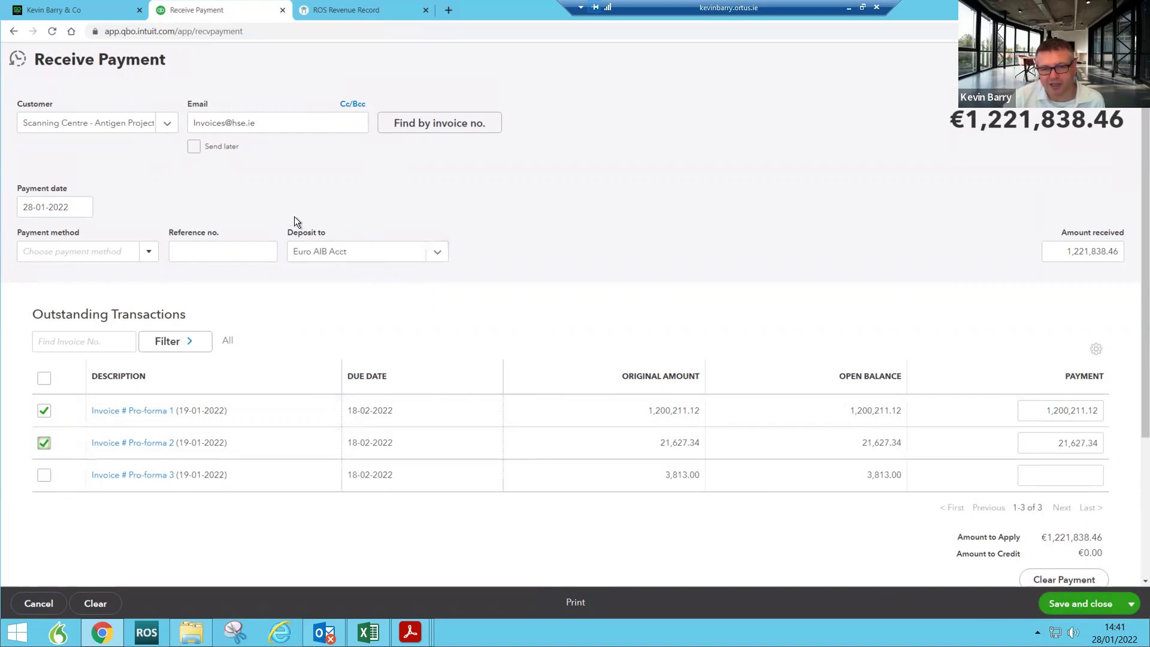
click(438, 255)
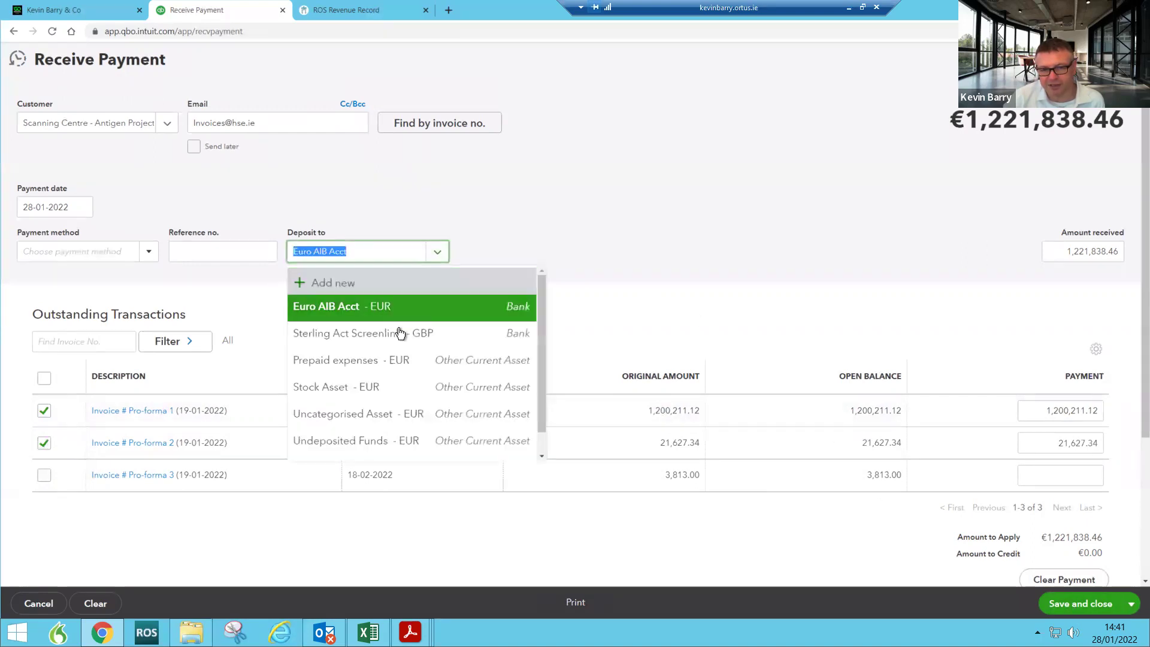
click(706, 226)
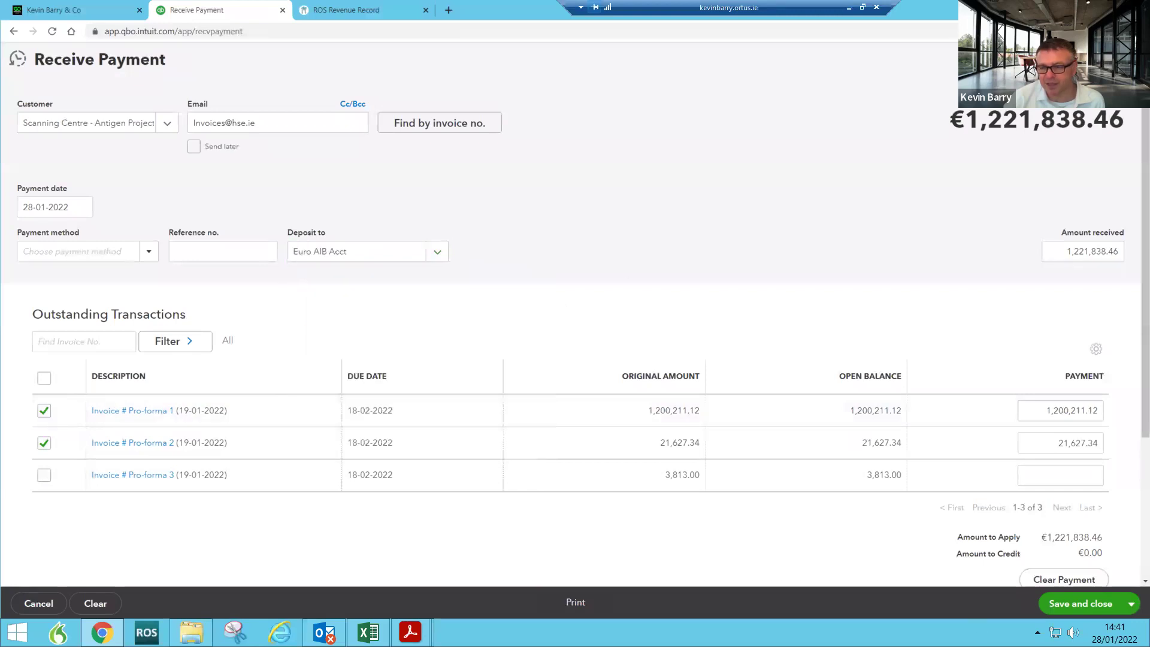
click(1076, 609)
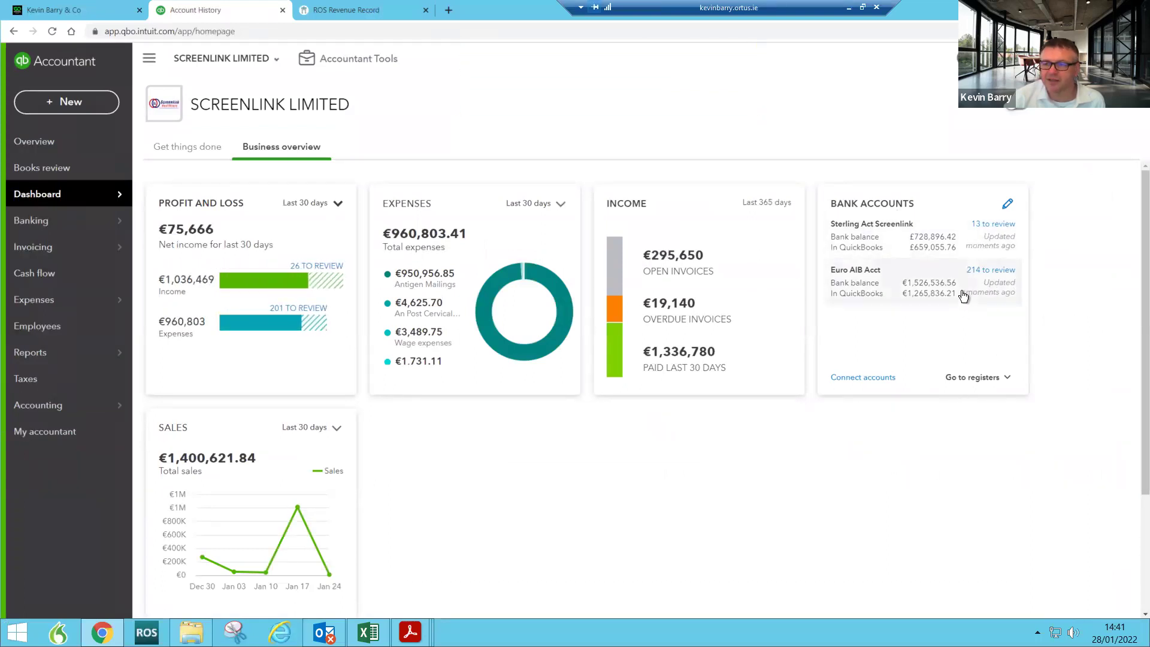
Step: Delete the €1,221,838.46 Scanning Centre - Antigen Project deposit from the Euro AIB Acct register
click(942, 292)
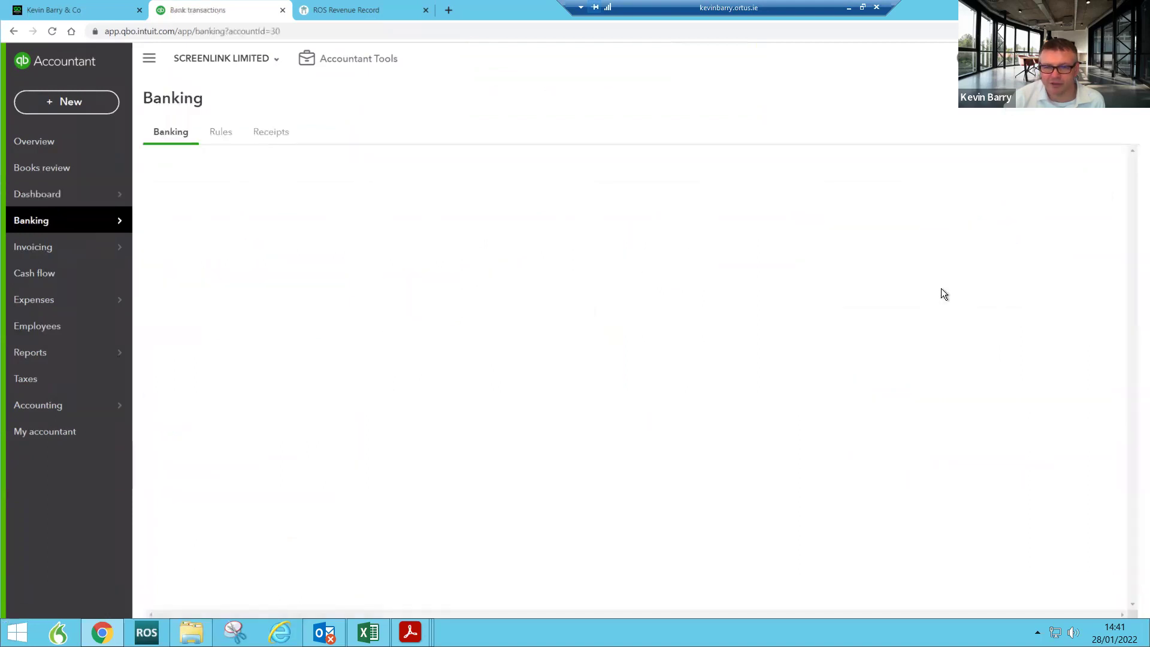
click(1083, 366)
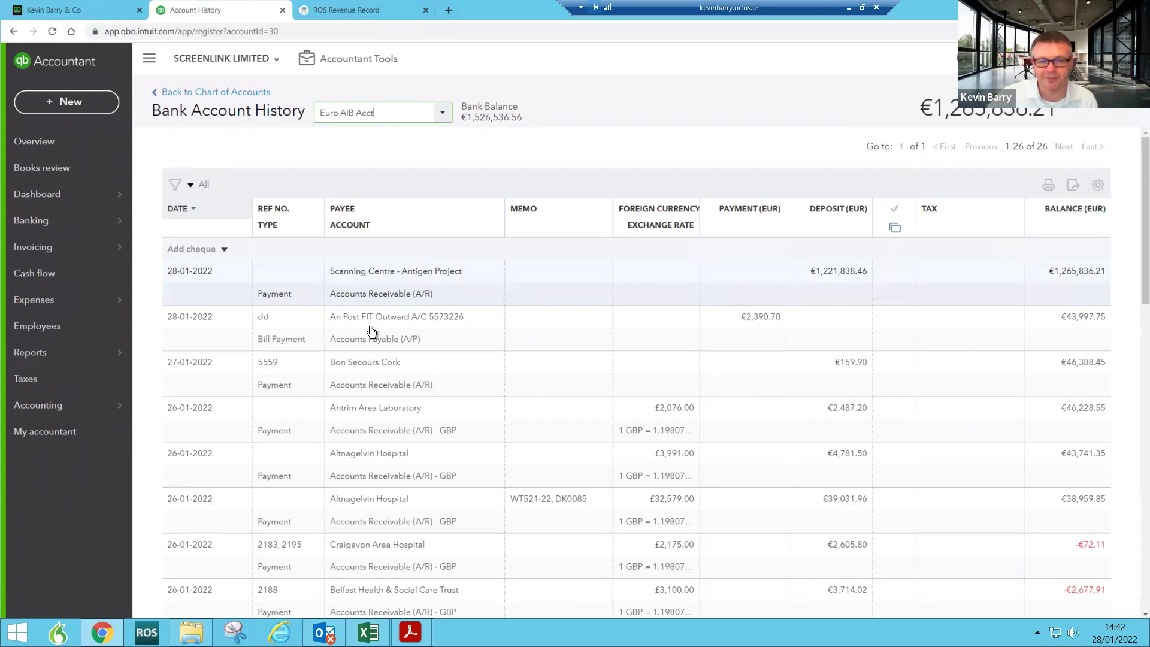
click(292, 290)
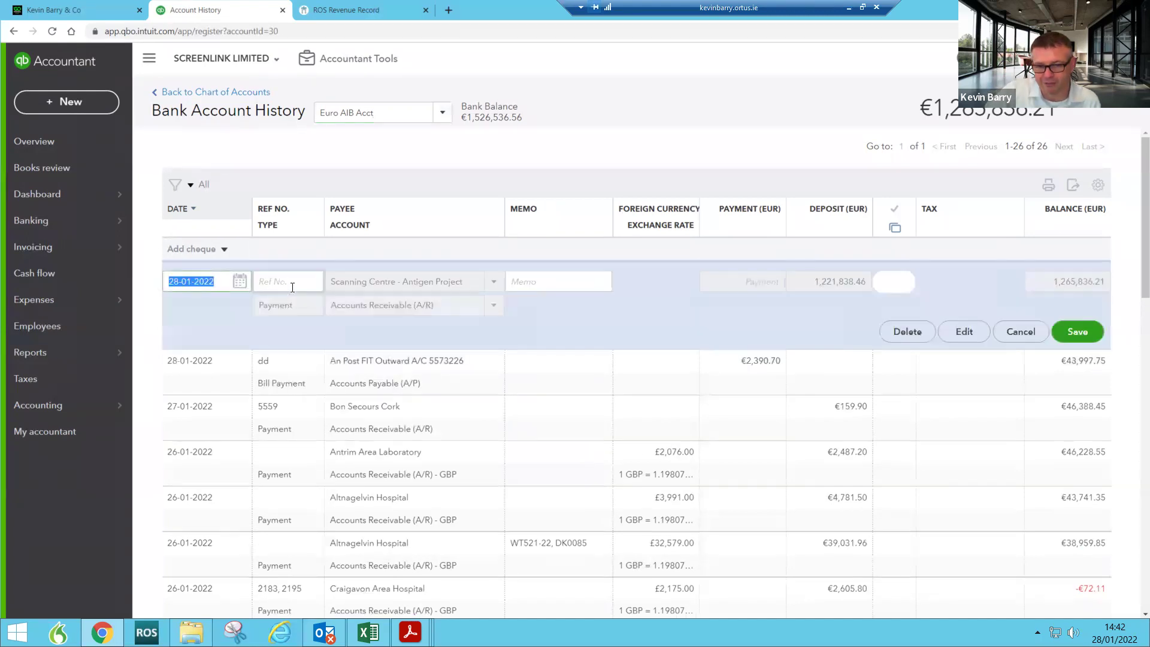
click(908, 330)
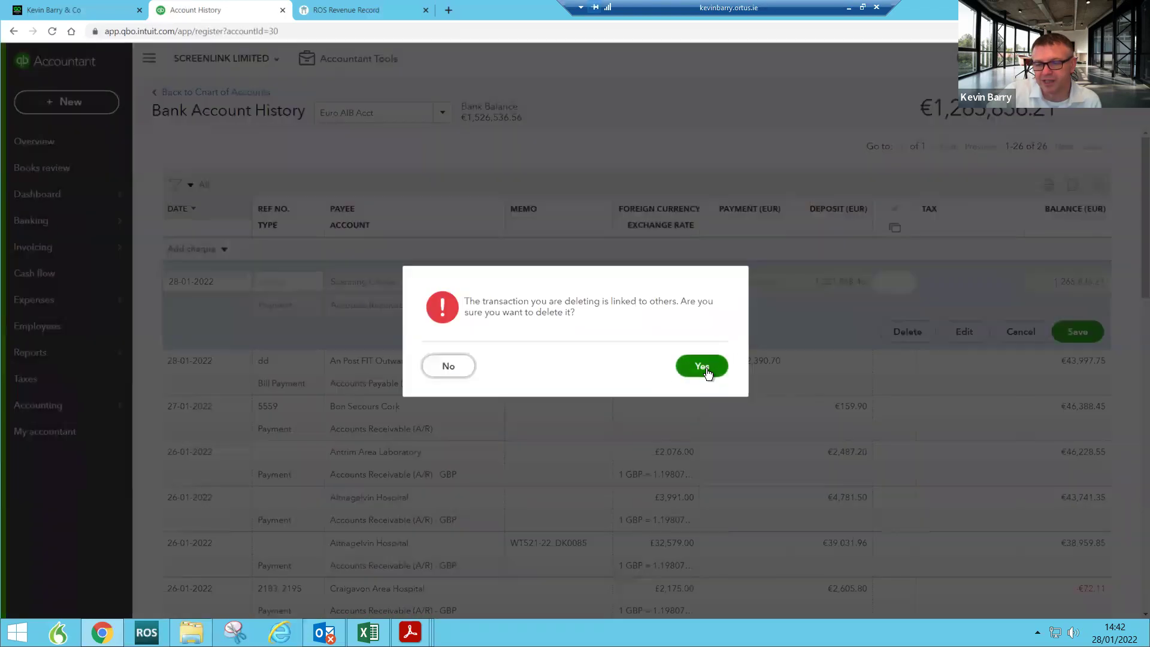
click(702, 366)
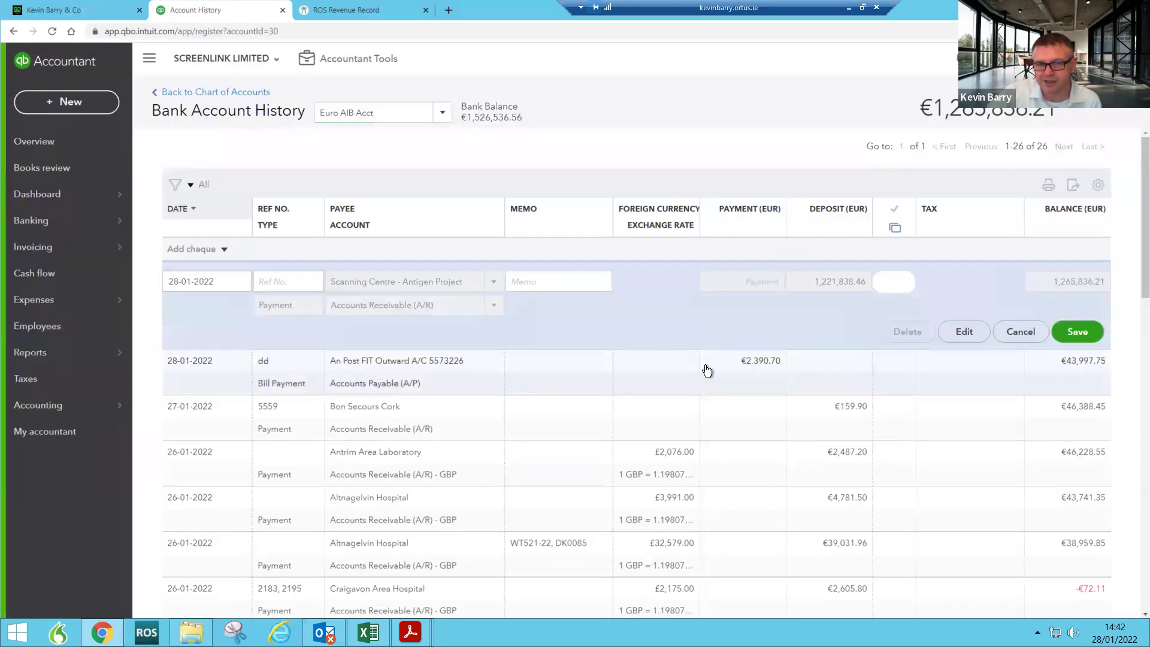
mouse_move(53, 362)
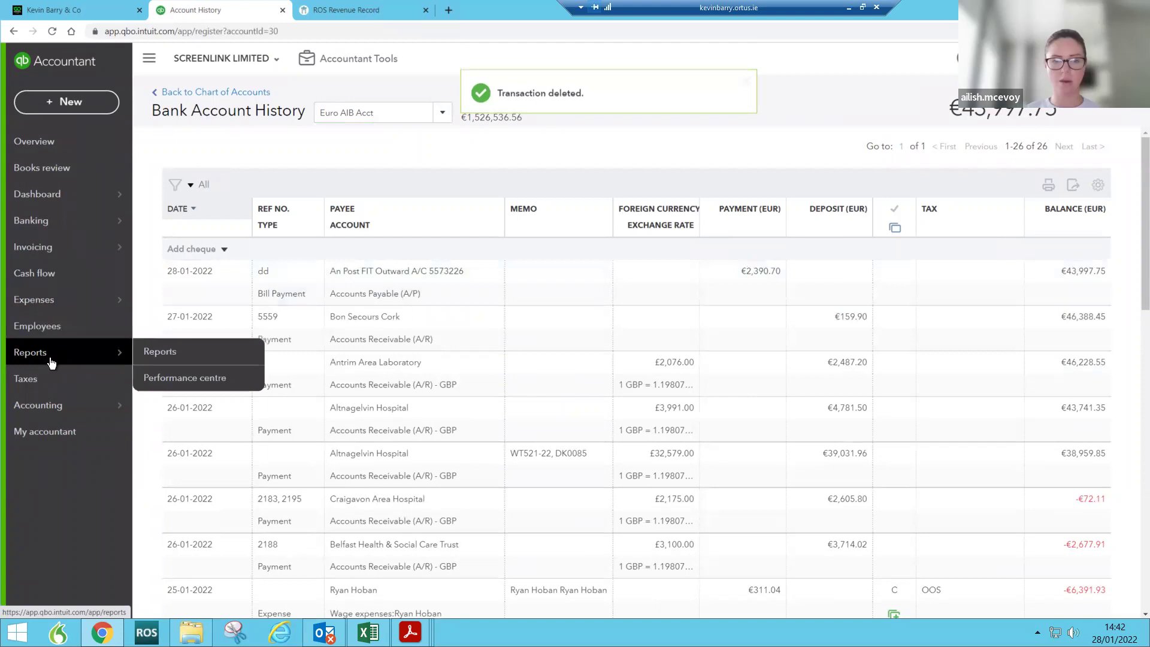
Step: Open the Accounts receivable ageing summary report and show the + New transaction choices
click(160, 351)
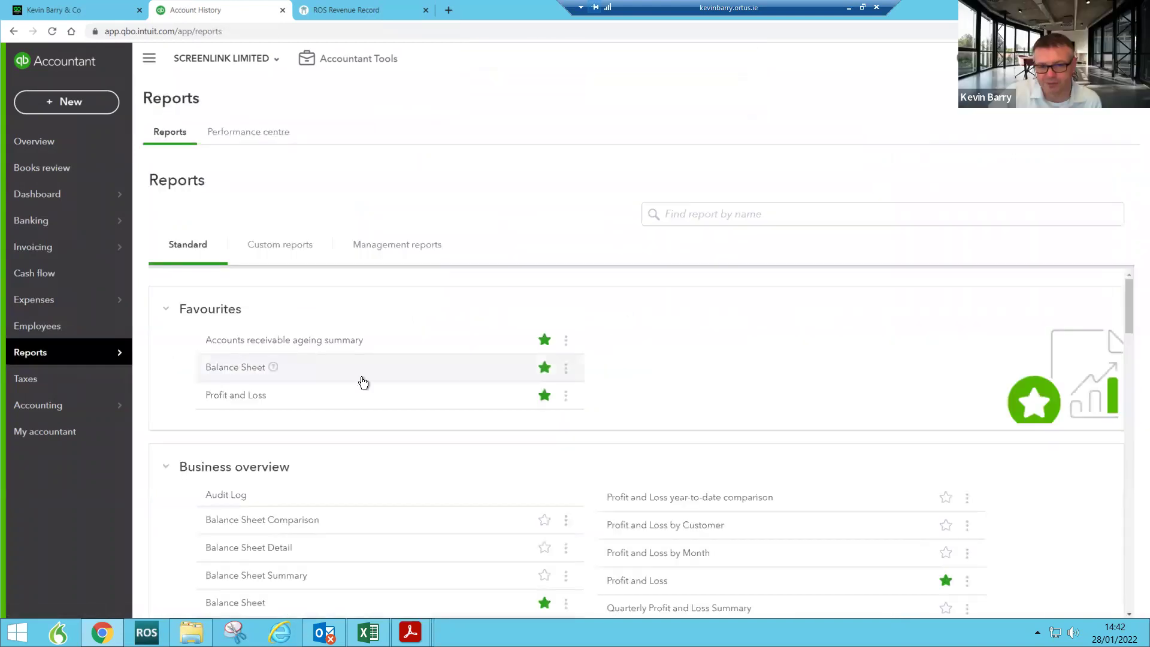
scroll(753, 405, down, 2)
scroll(750, 404, up, 2)
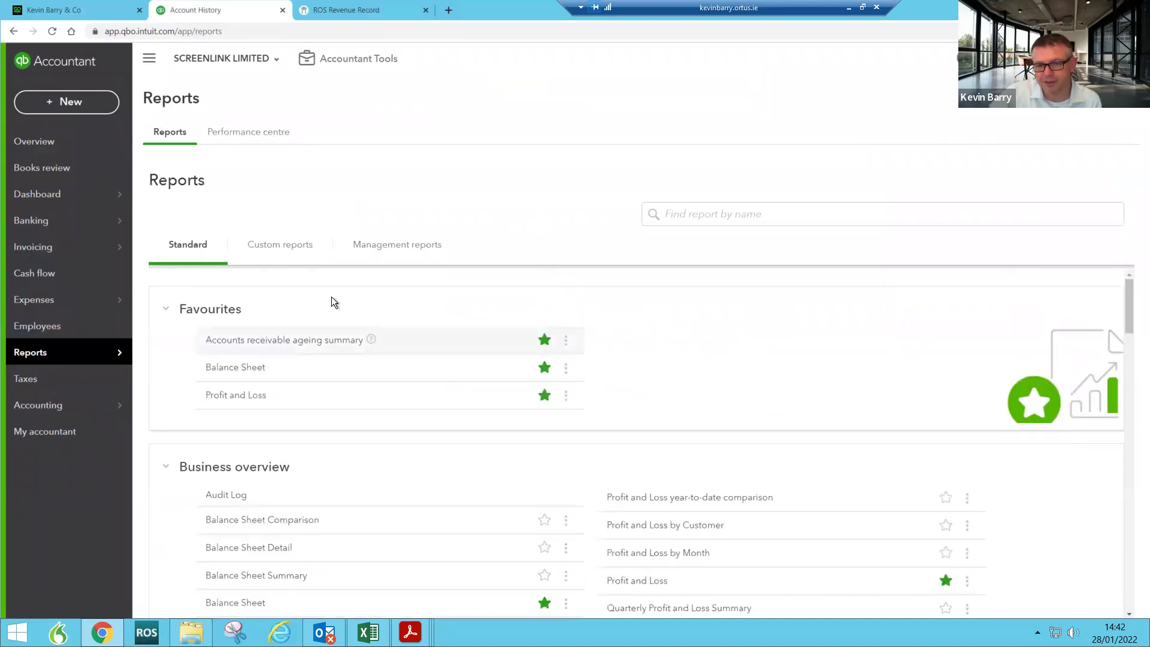
click(286, 341)
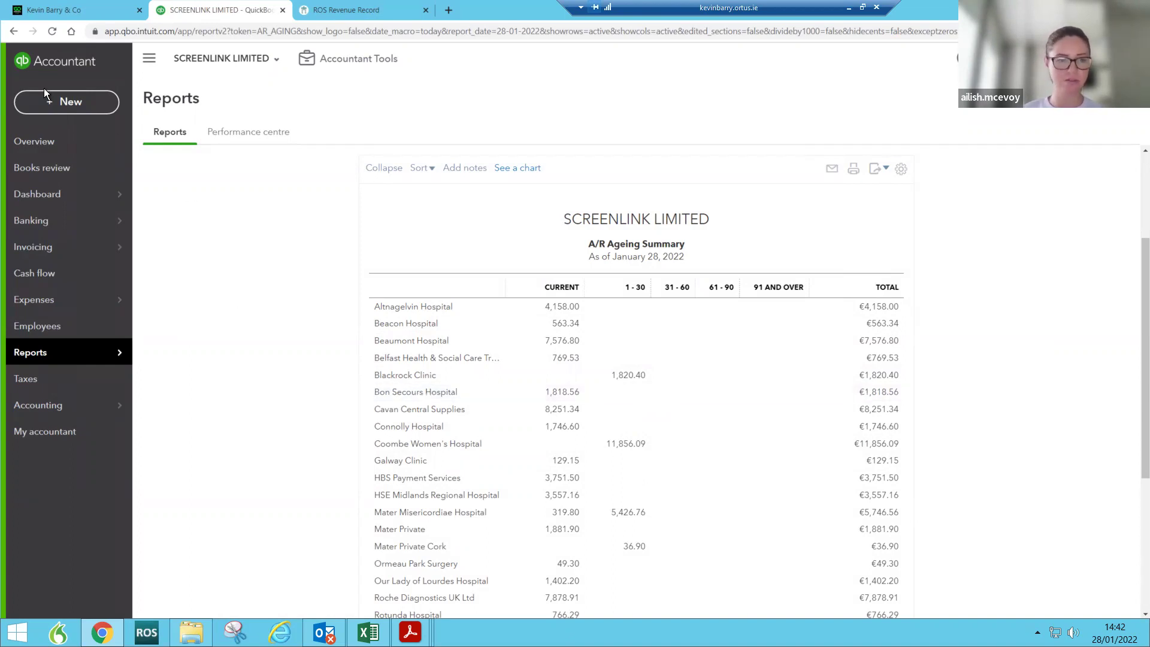
click(74, 103)
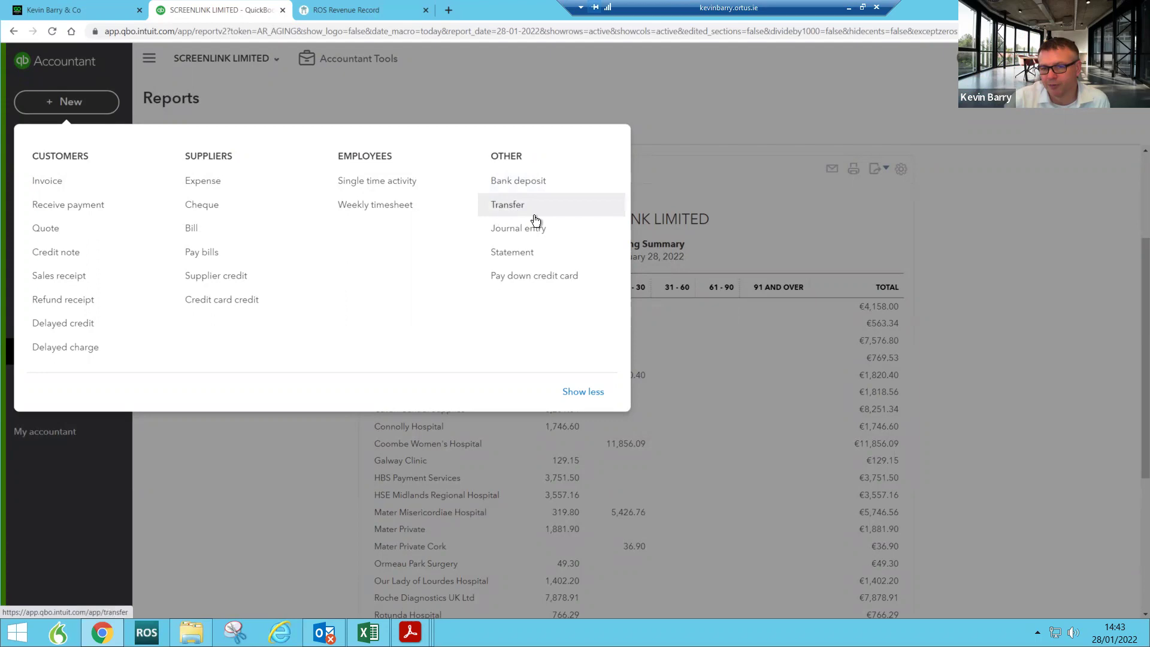
click(511, 207)
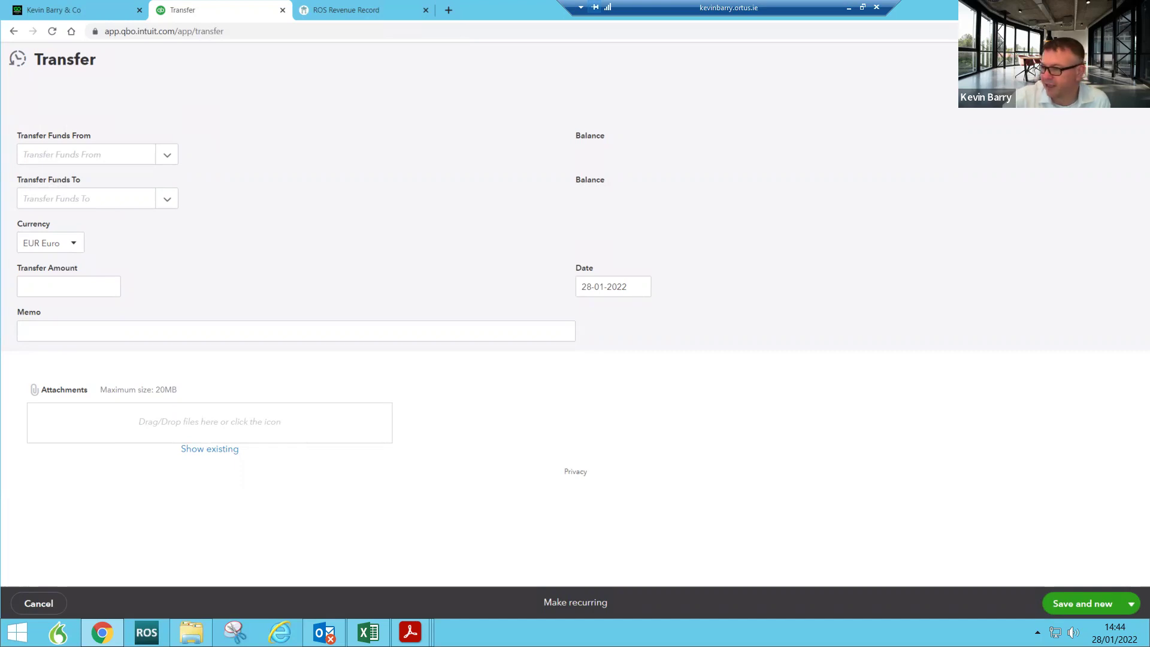
click(1130, 59)
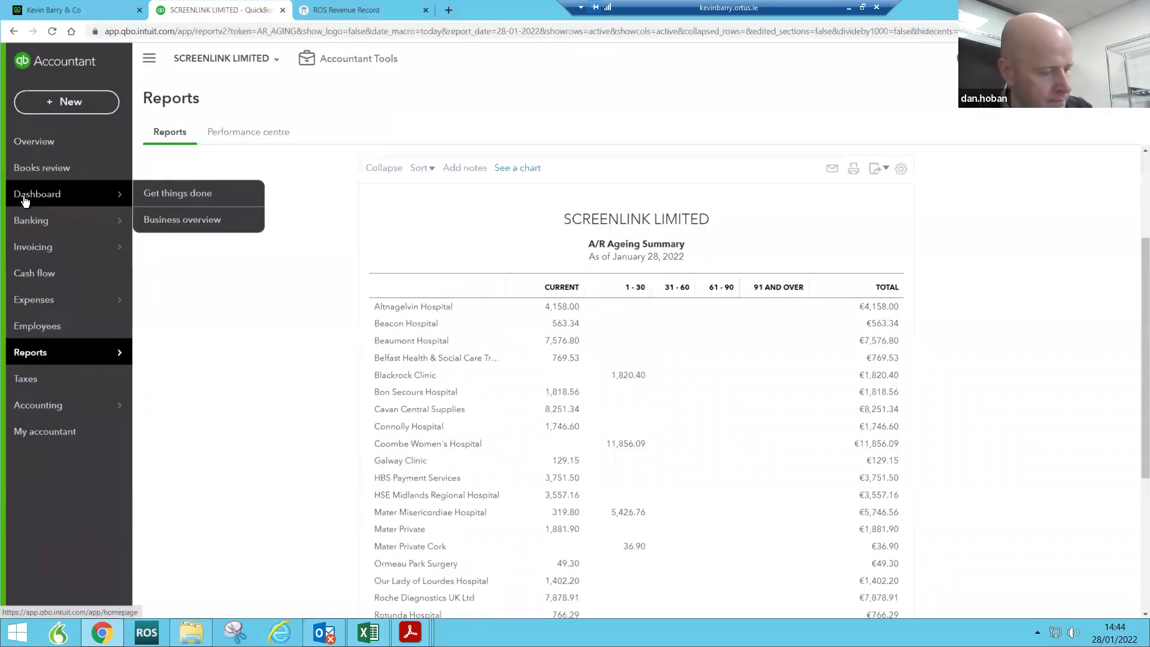
Step: View Screenlink Limited's Business overview dashboard showing €75,666 net income
click(27, 193)
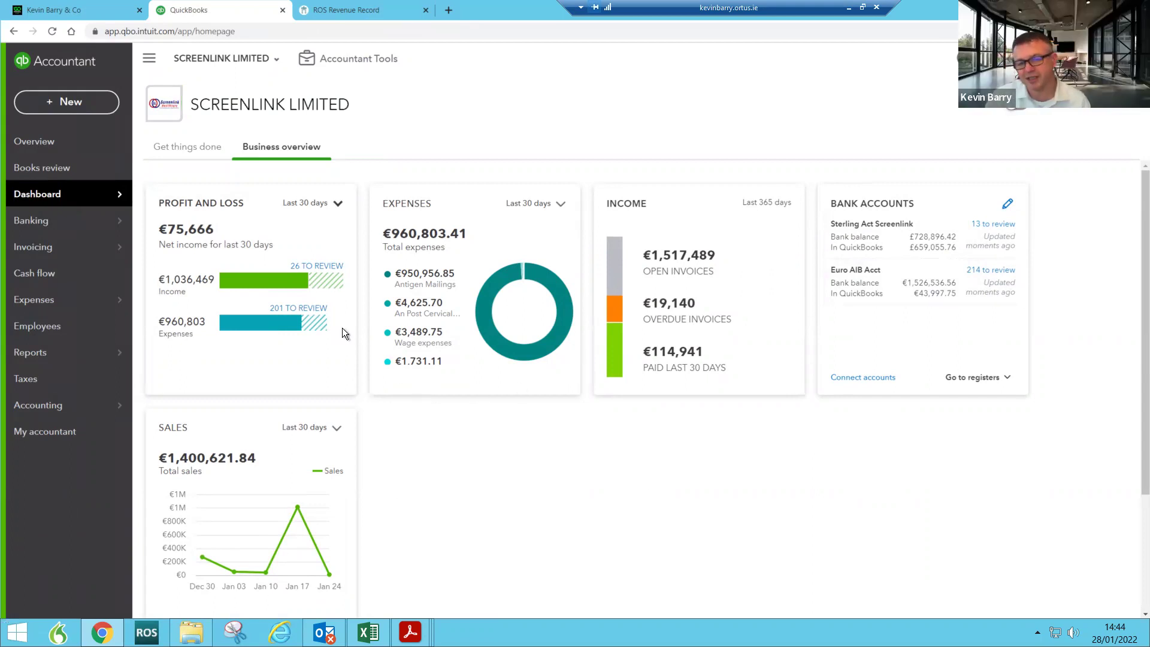
mouse_move(334, 292)
mouse_move(312, 327)
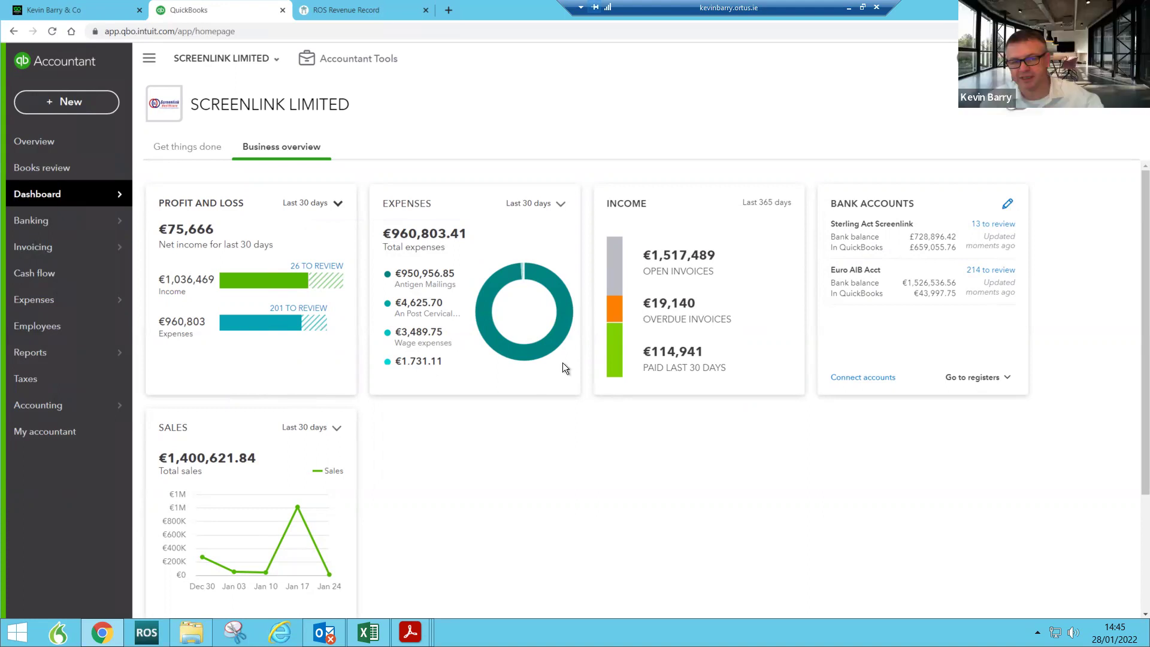
Step: In the Customers list, tick Altnagelvin, Beacon and Beaumont Hospital for statements
mouse_move(99, 300)
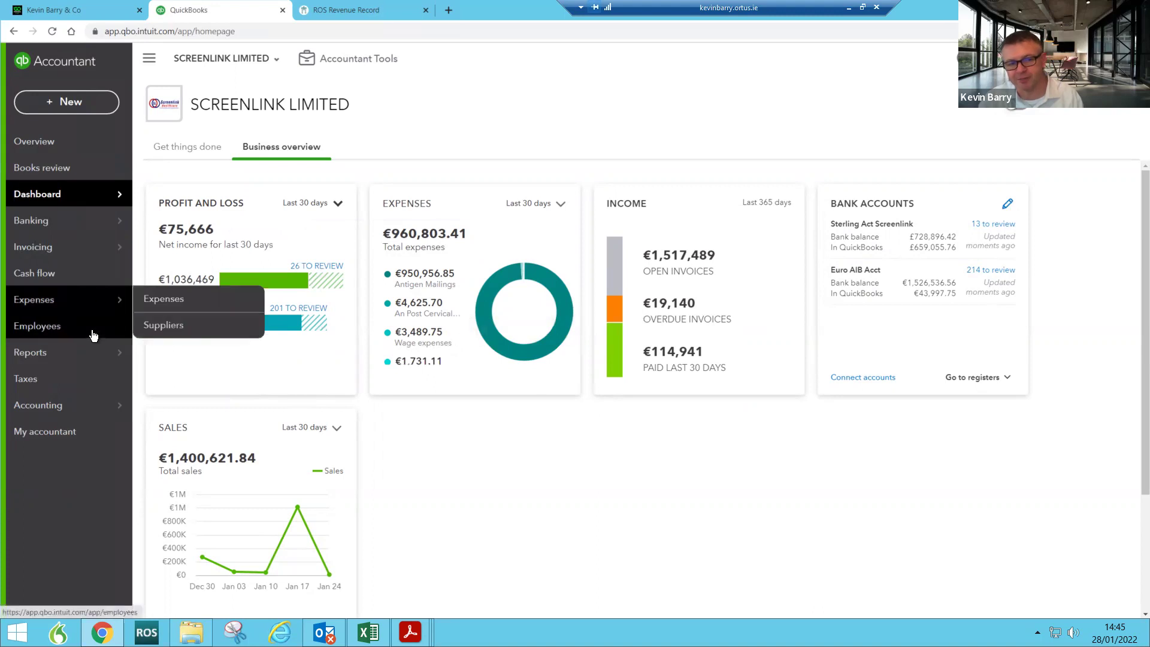
mouse_move(70, 245)
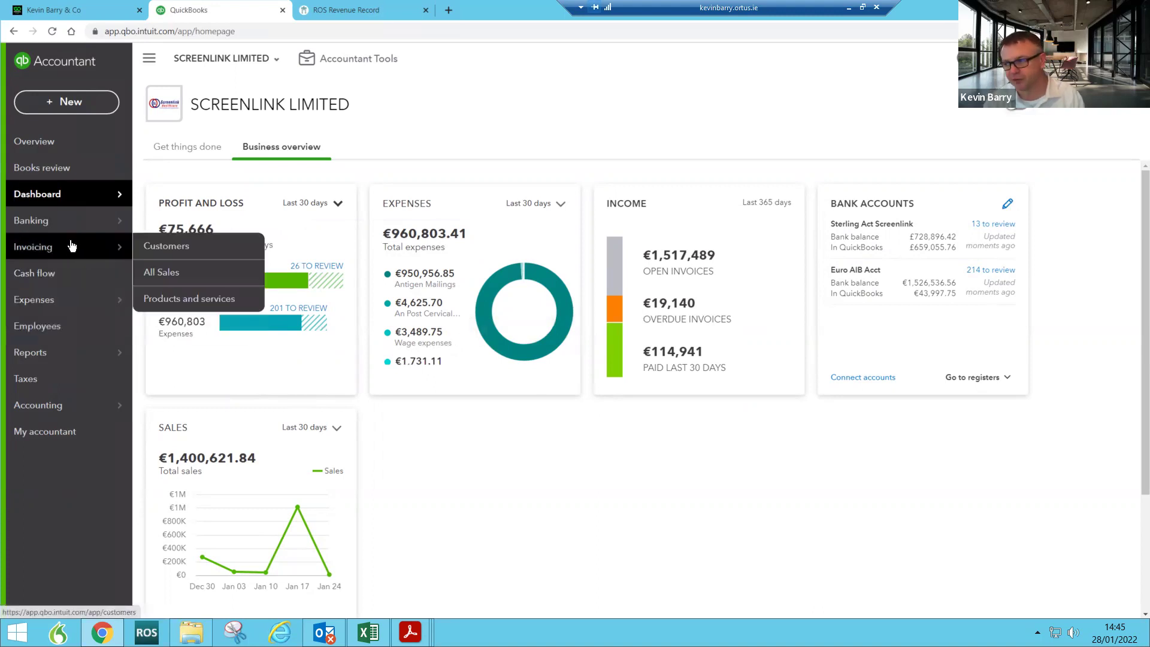
click(165, 251)
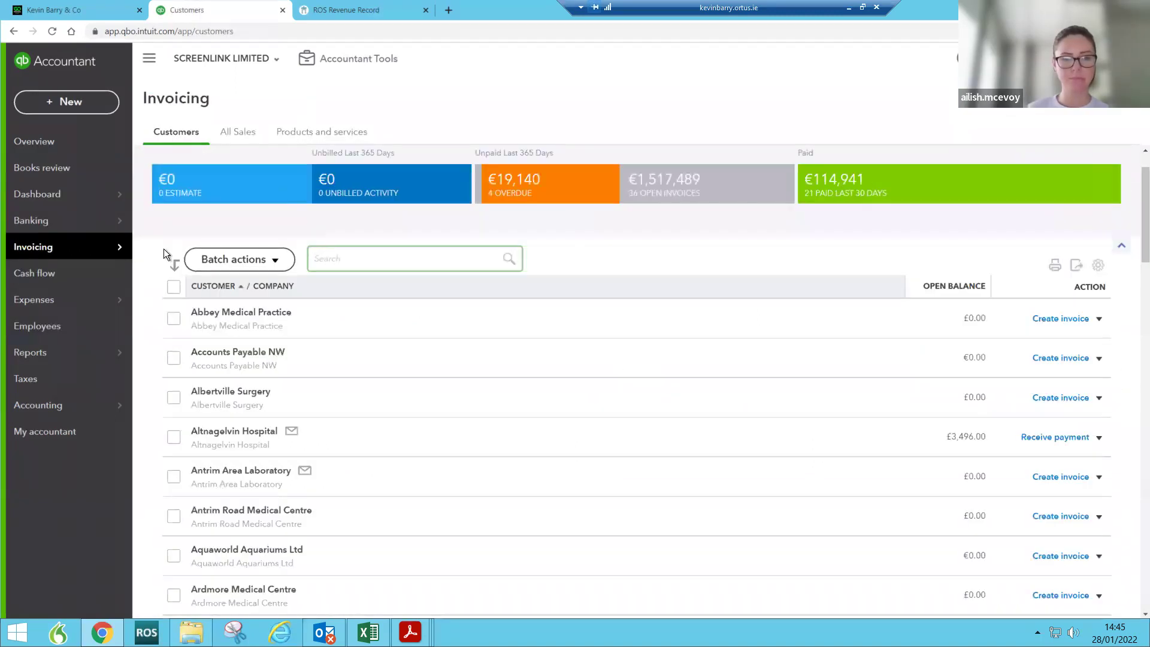
click(275, 266)
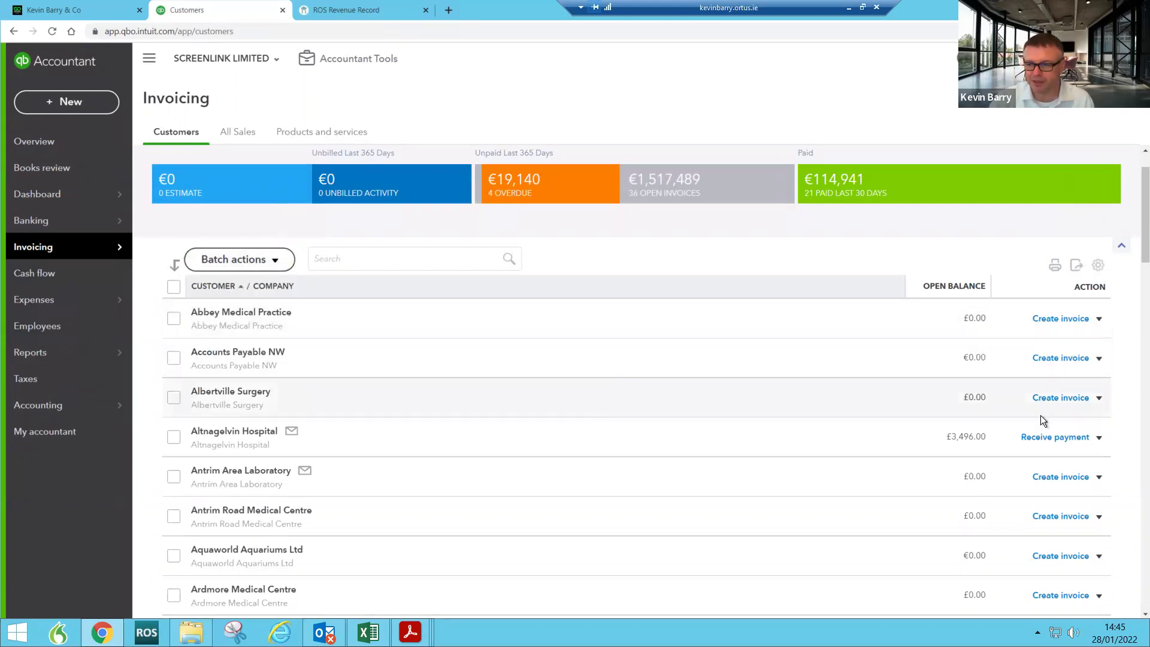
scroll(454, 425, down, 7)
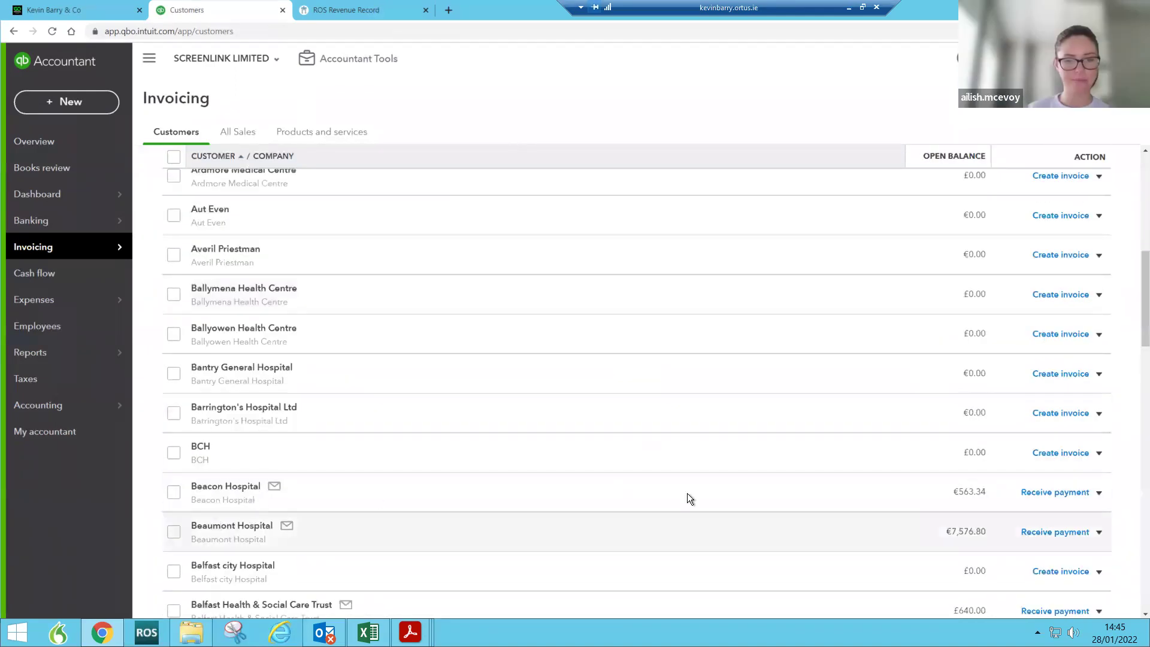
click(174, 492)
click(174, 531)
scroll(315, 441, up, 4)
scroll(315, 441, up, 5)
click(275, 320)
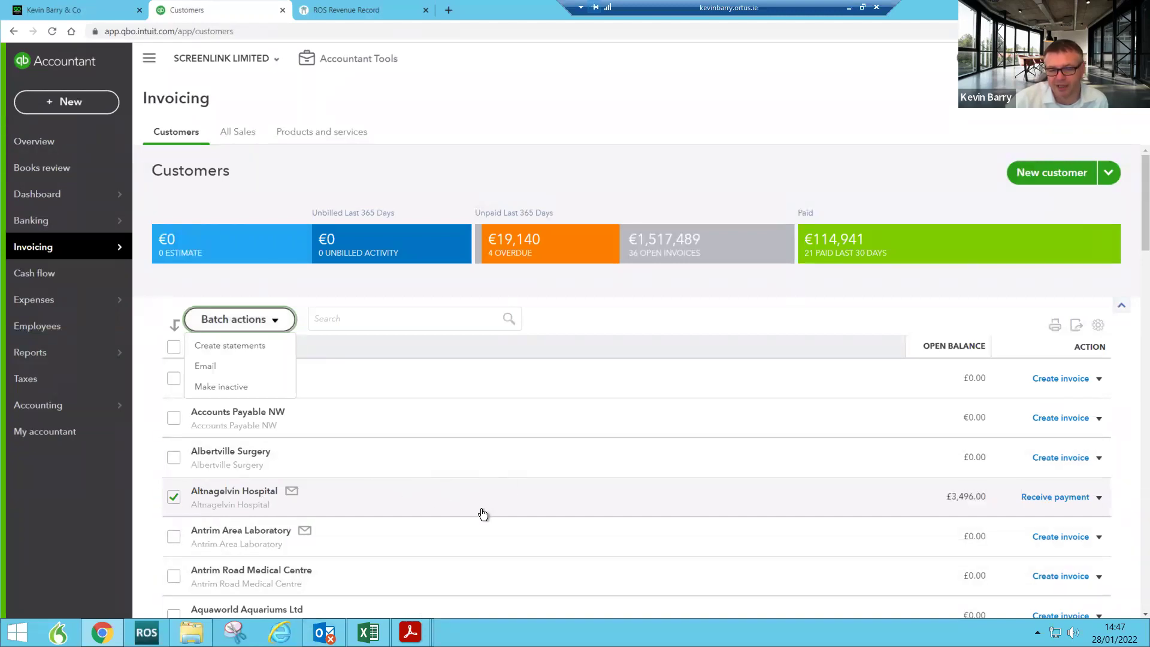
Step: Create Balance Forward statements dated 28-01-2022 for the three ticked hospitals
scroll(250, 338, down, 3)
scroll(169, 348, up, 3)
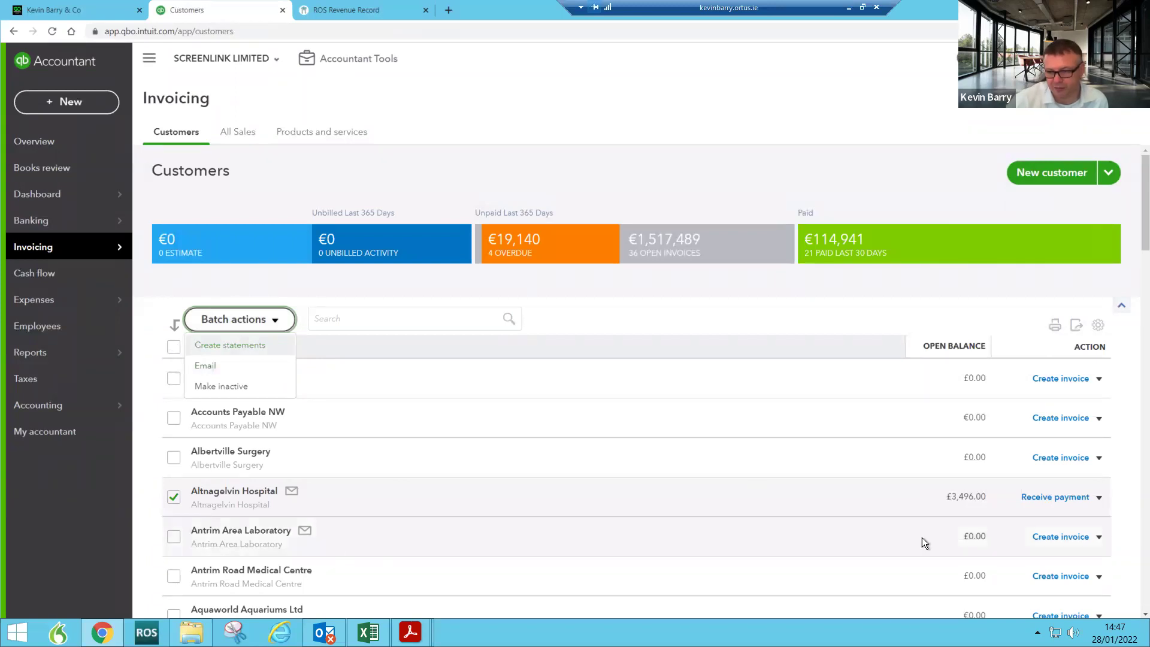
scroll(572, 427, down, 2)
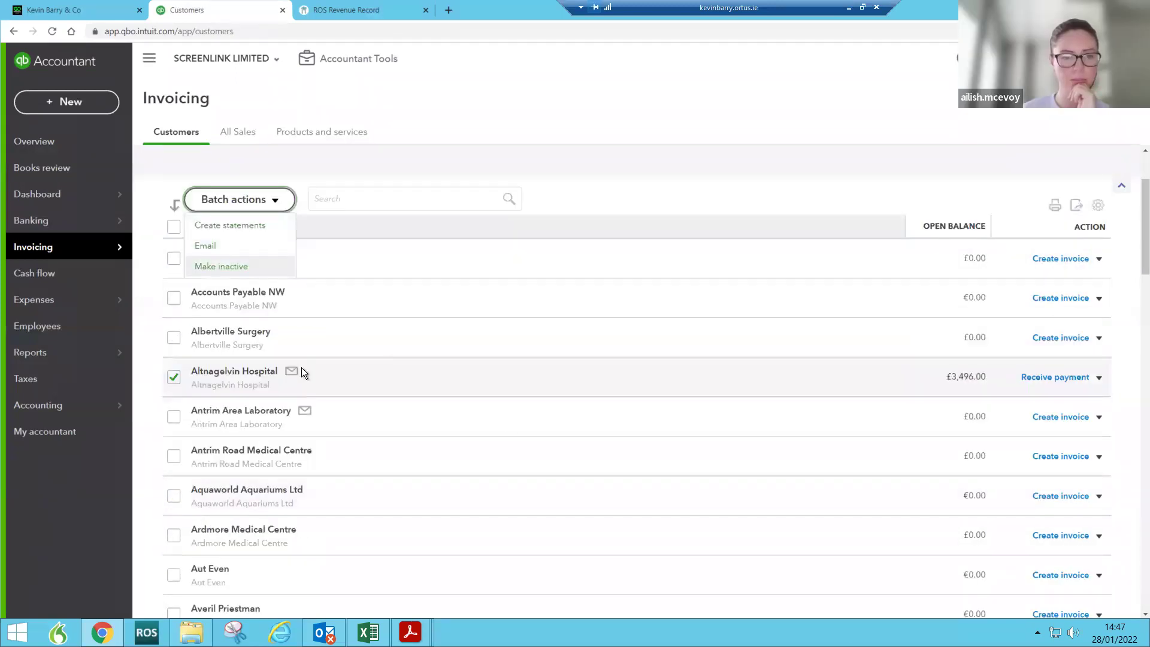
scroll(300, 369, down, 3)
scroll(297, 329, up, 5)
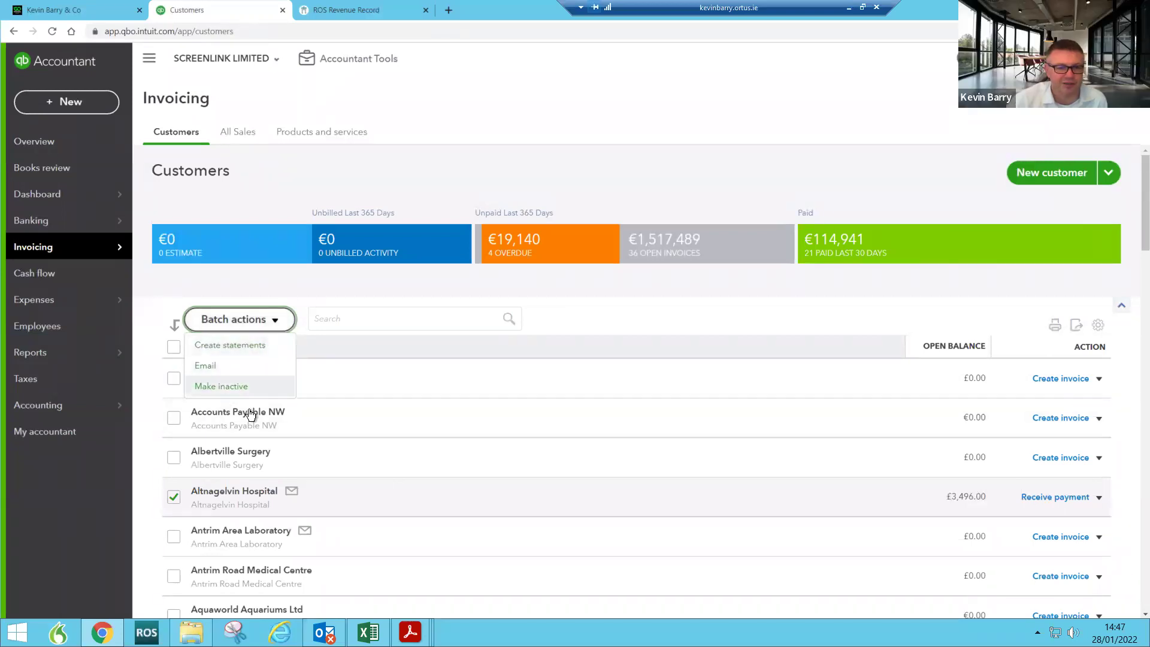
click(233, 345)
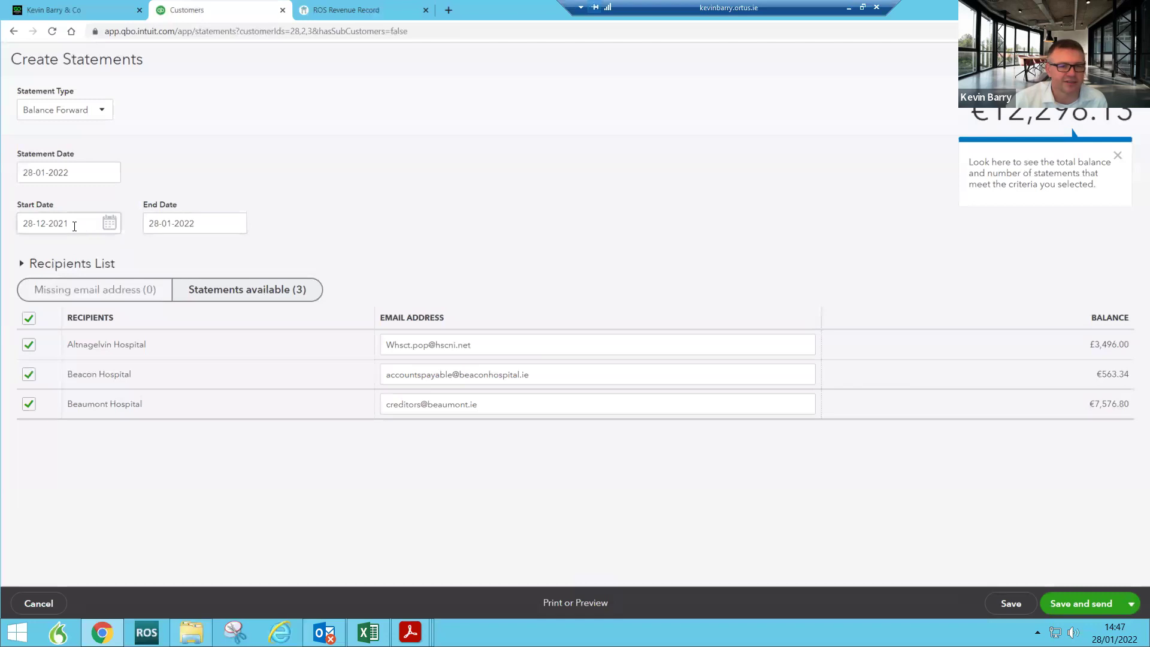
Step: Preview all three pages of the customer statements, then close the Print Statement preview
click(584, 603)
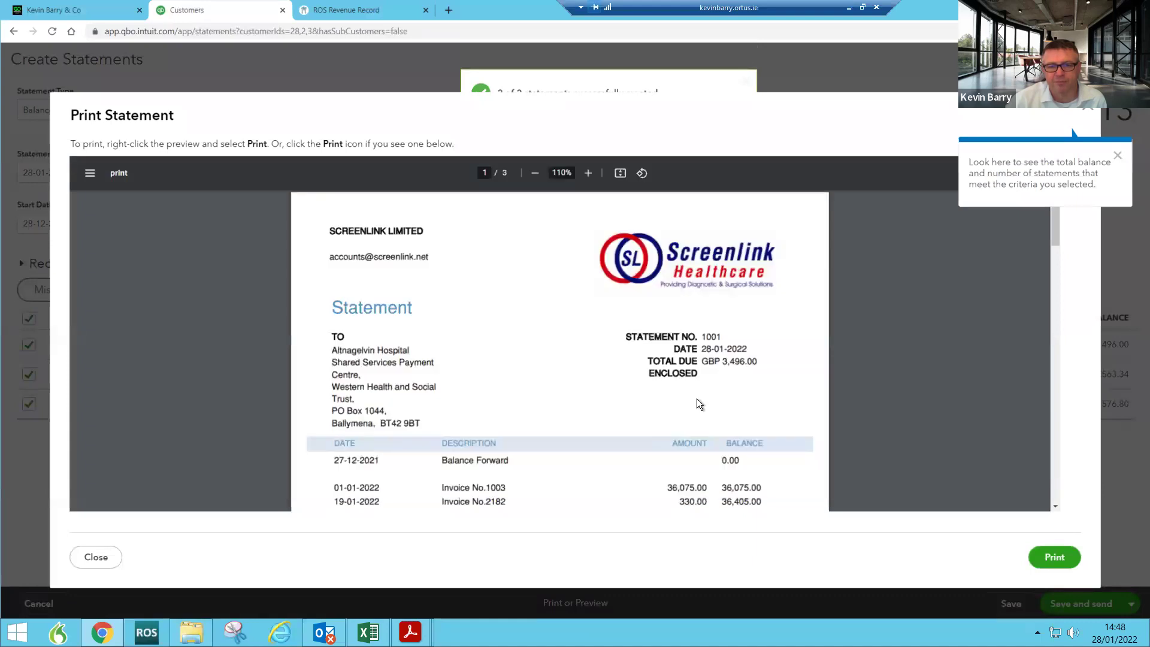
scroll(696, 405, down, 3)
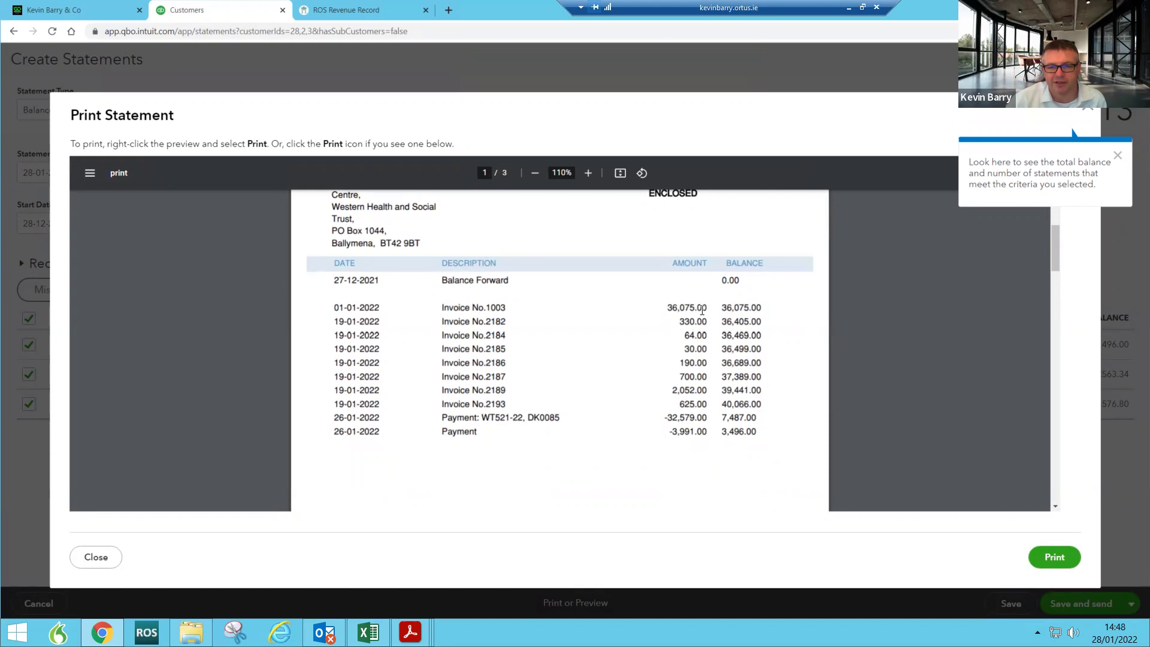
scroll(695, 309, up, 3)
scroll(612, 362, down, 2)
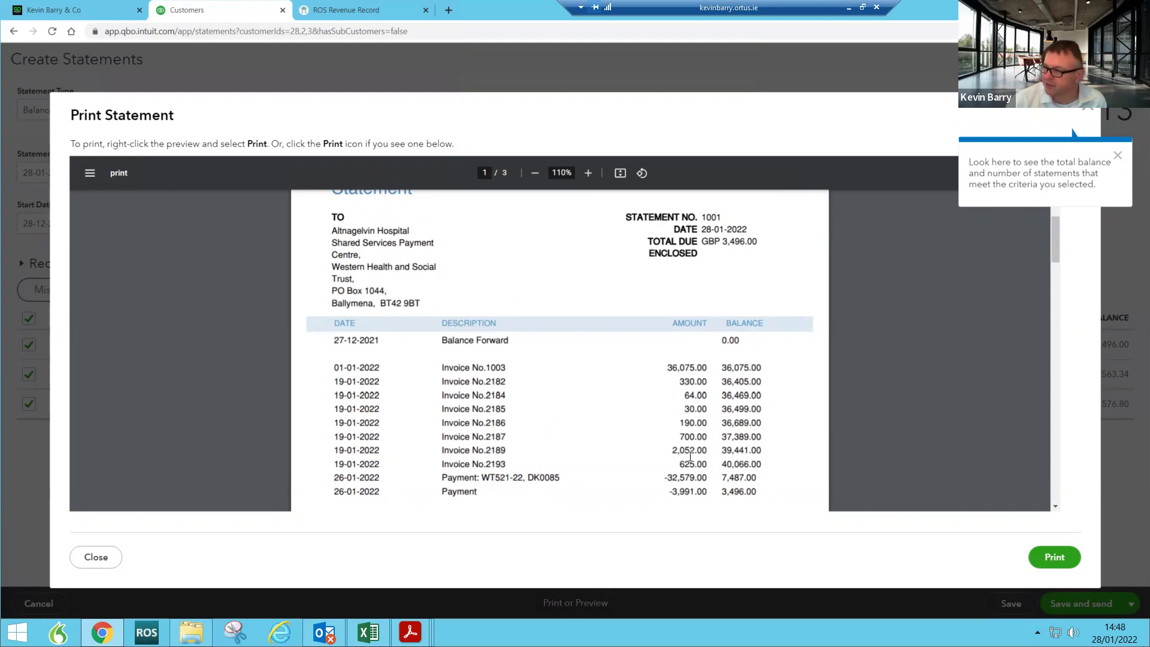
scroll(690, 456, down, 1)
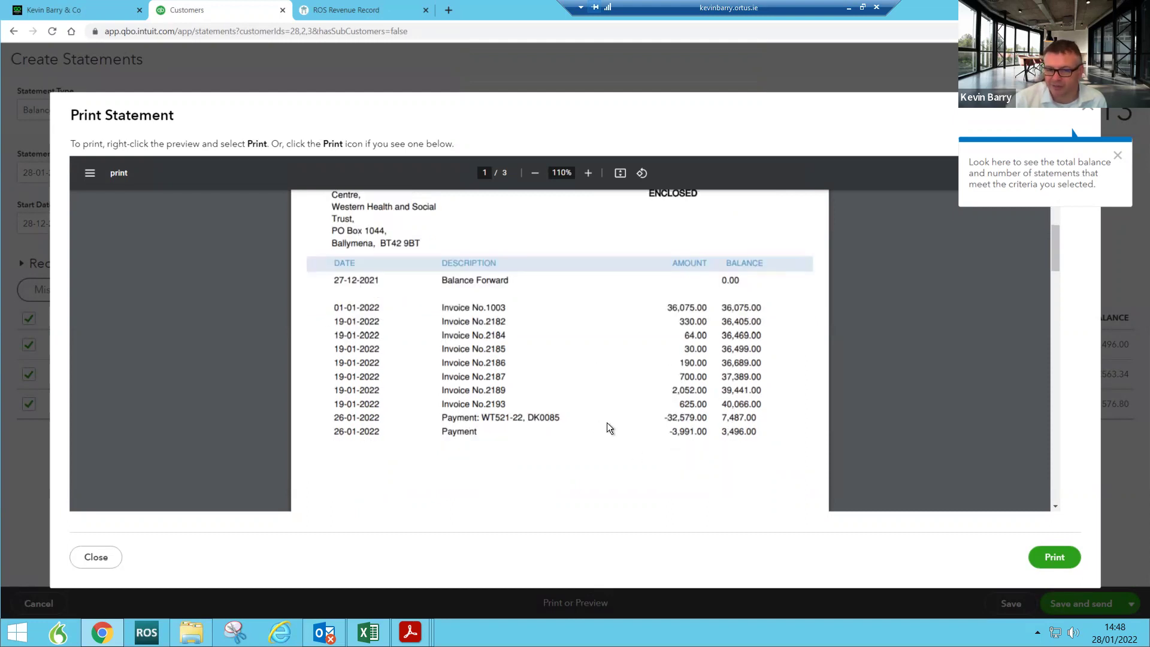
scroll(609, 423, down, 6)
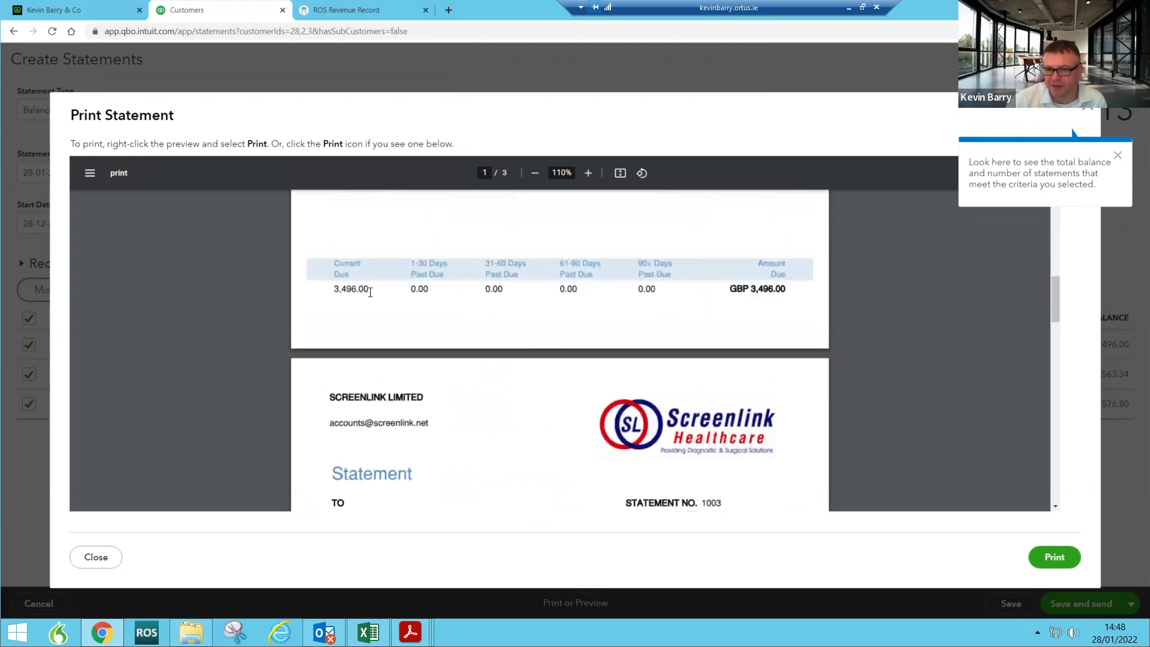
scroll(681, 331, down, 5)
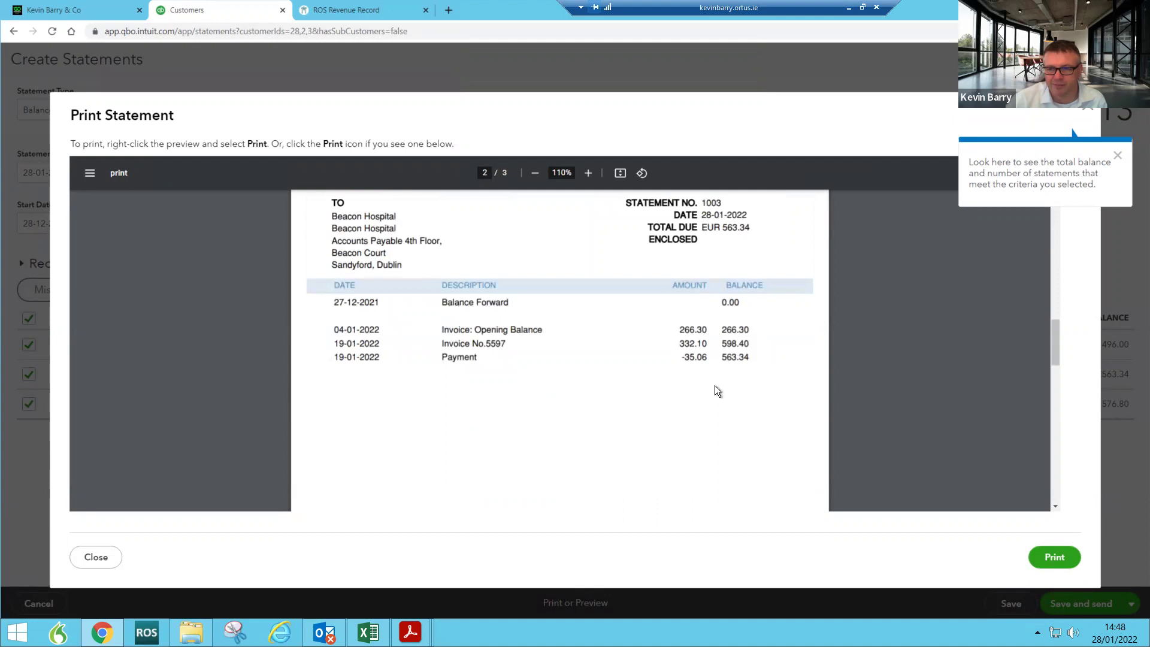
scroll(714, 386, down, 4)
scroll(714, 386, down, 5)
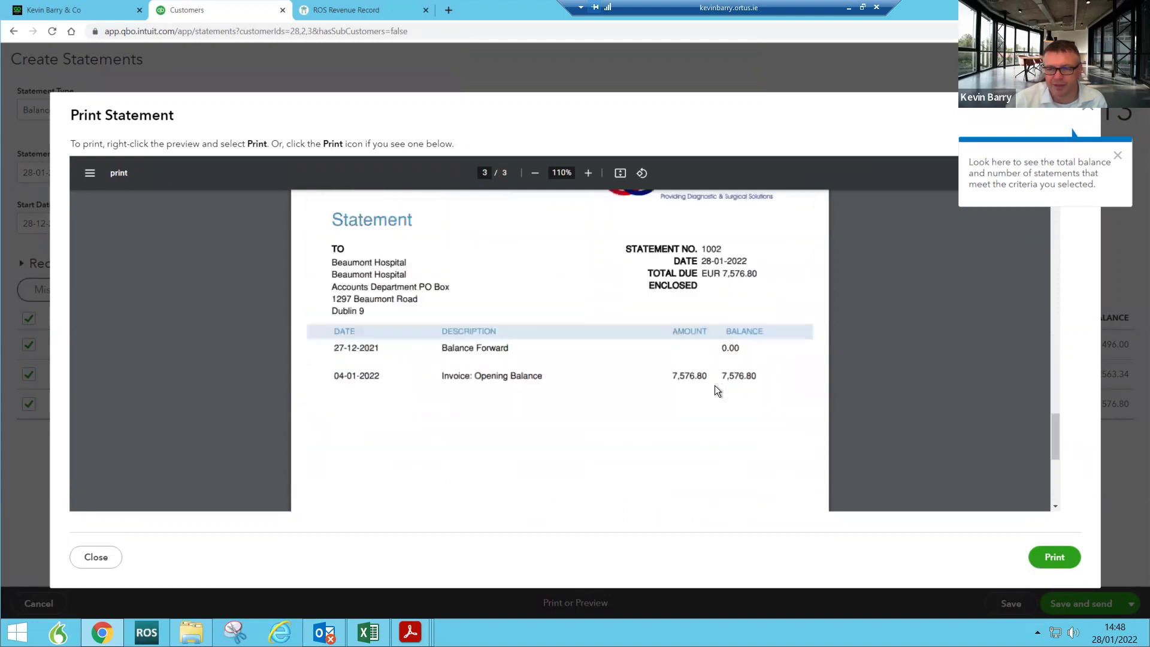
scroll(716, 388, down, 3)
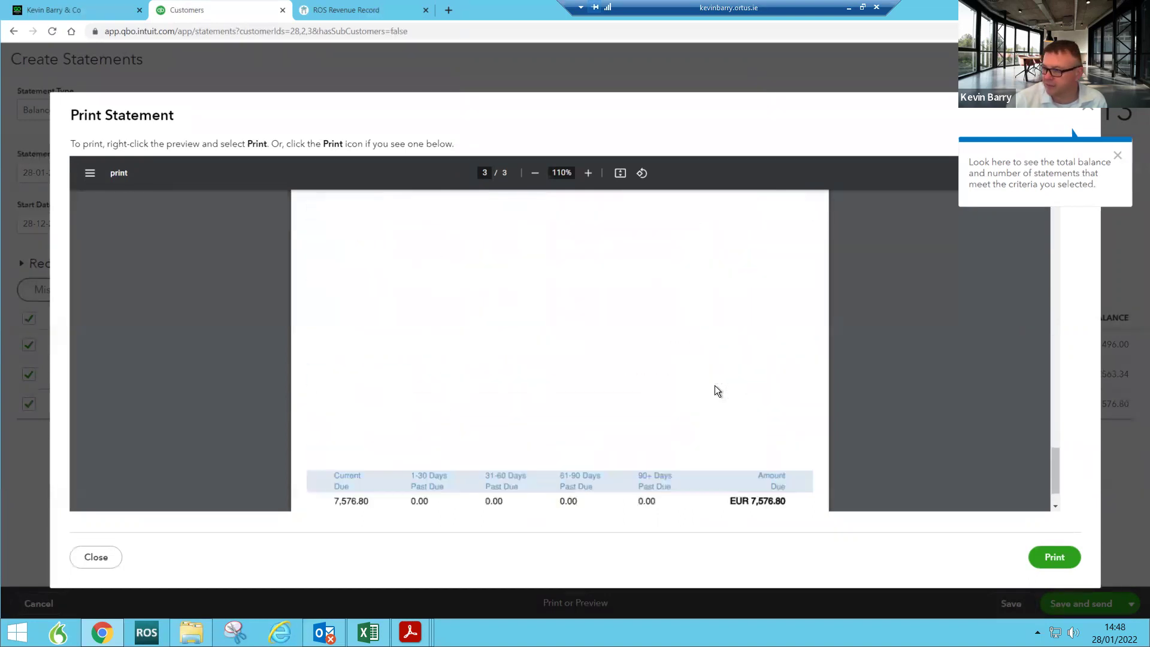
scroll(716, 388, down, 1)
scroll(716, 391, up, 6)
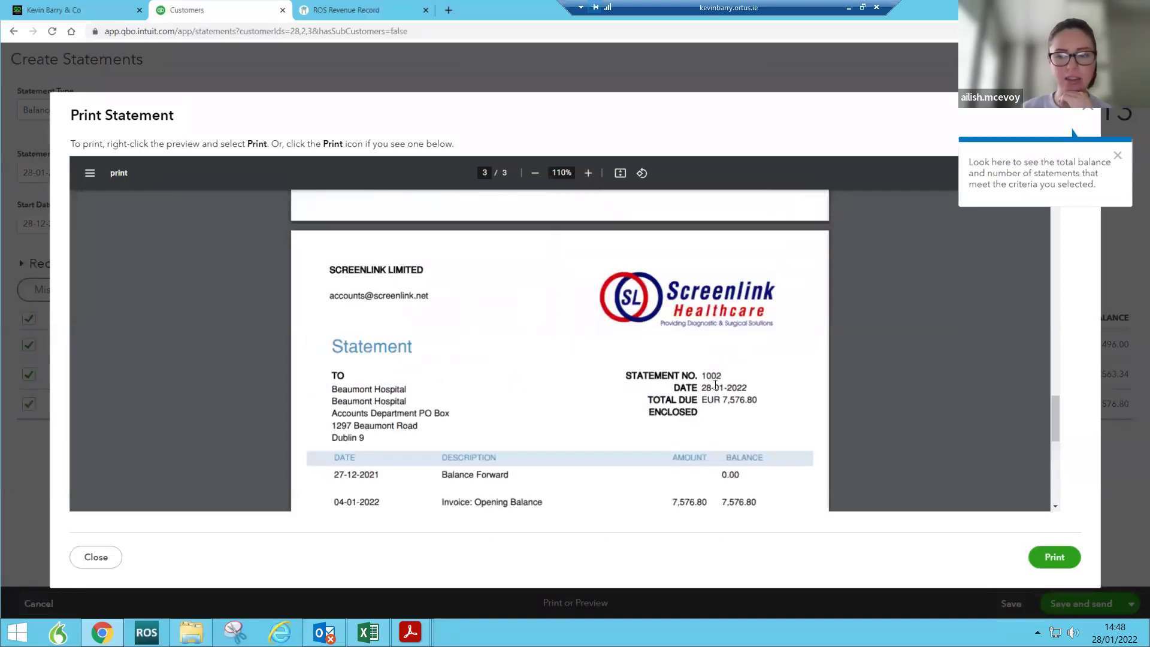
scroll(715, 385, up, 10)
scroll(715, 384, up, 10)
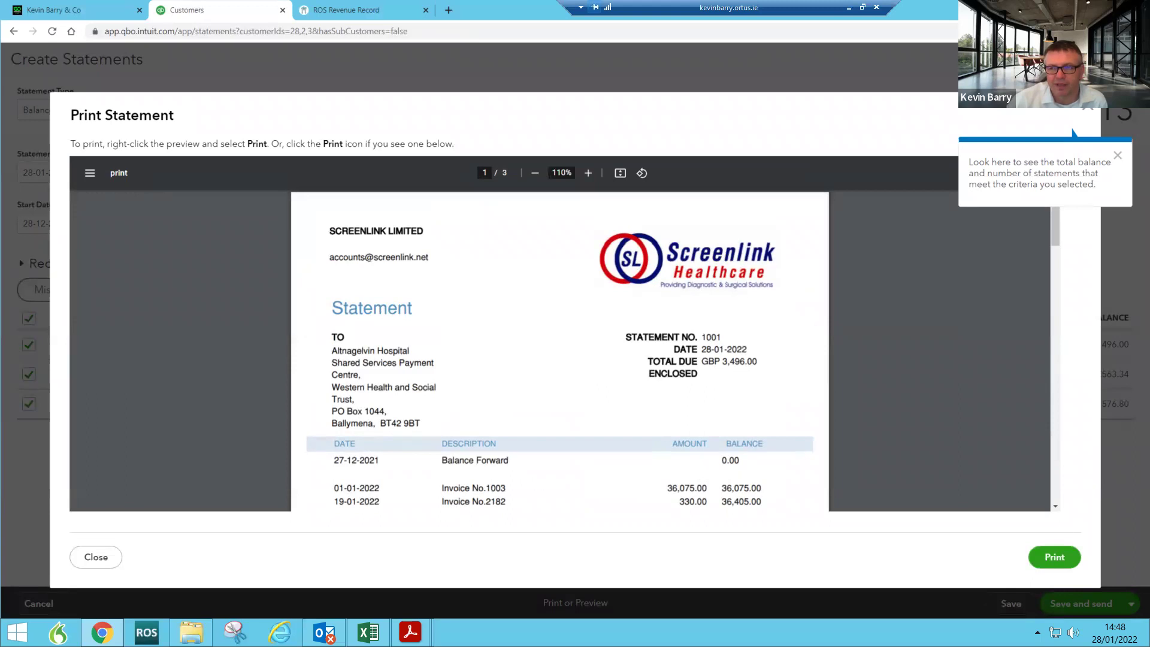
click(1089, 115)
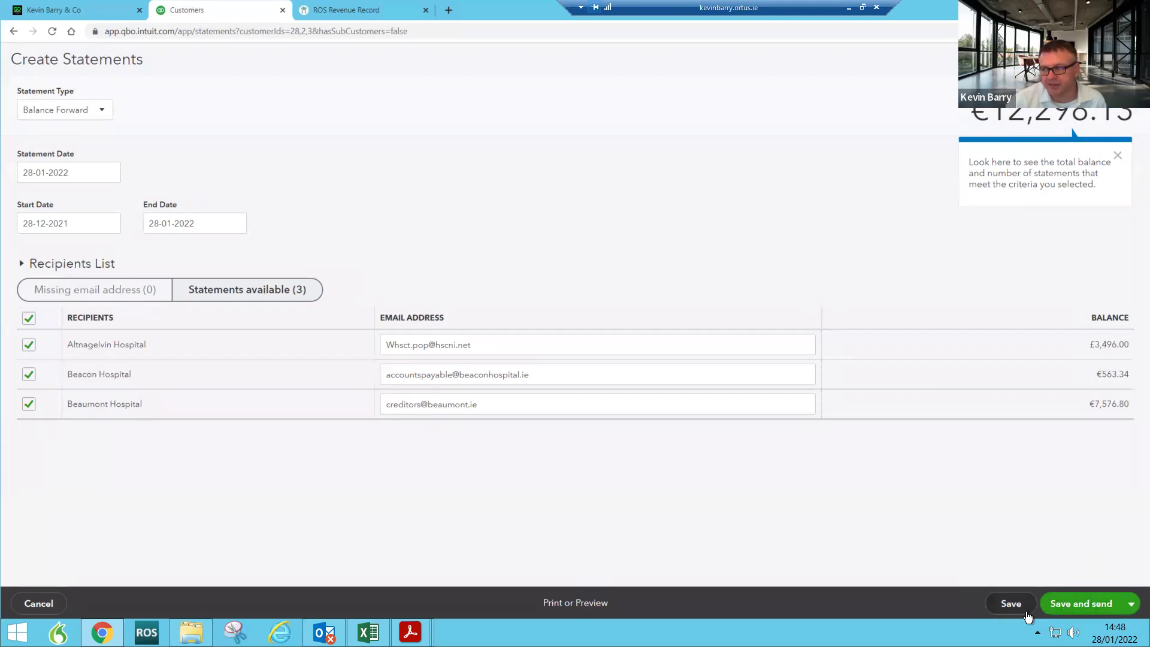
Step: Review the statement email's subject and message body, then close it without sending
click(1067, 606)
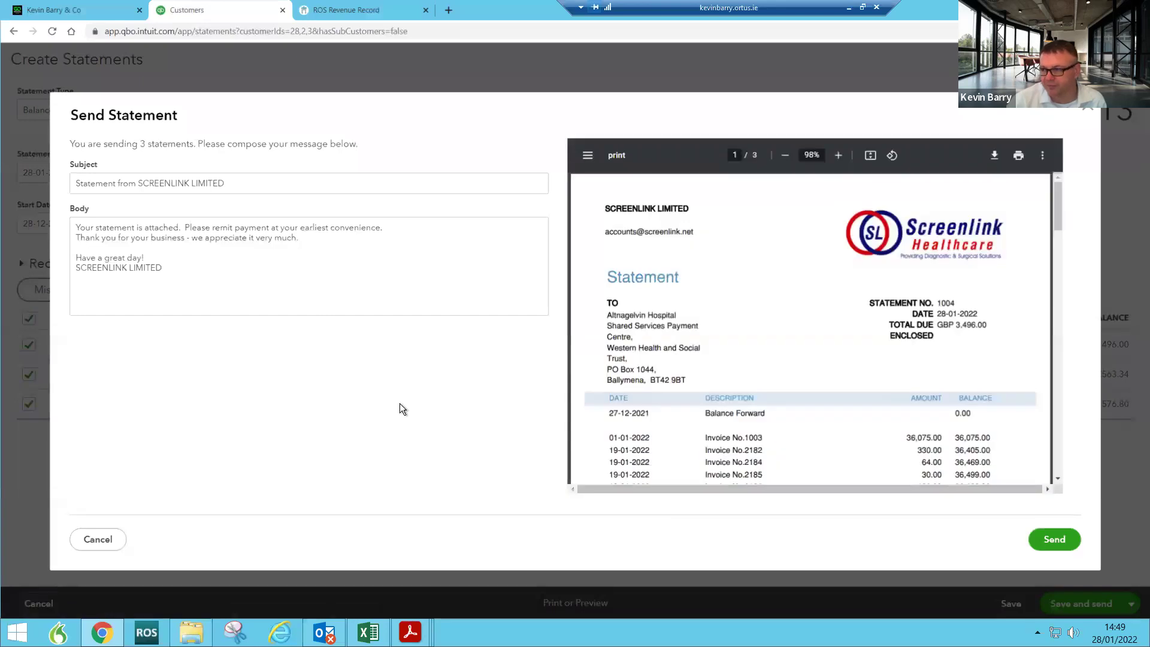
click(75, 228)
drag(76, 228, 361, 226)
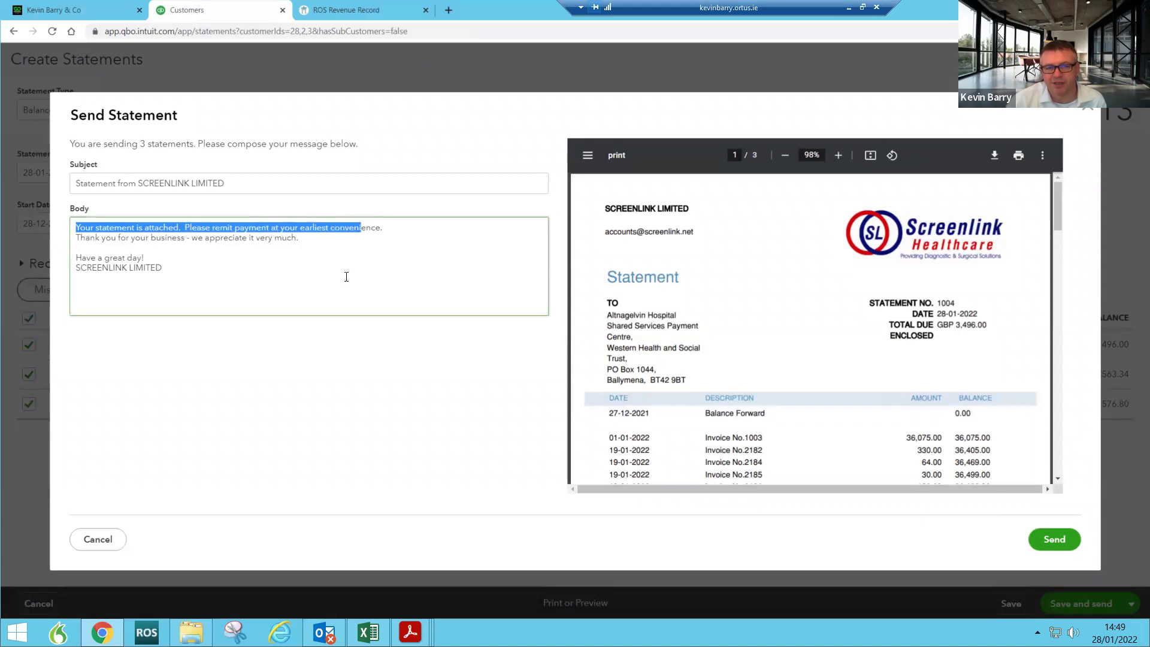
drag(244, 177, 168, 244)
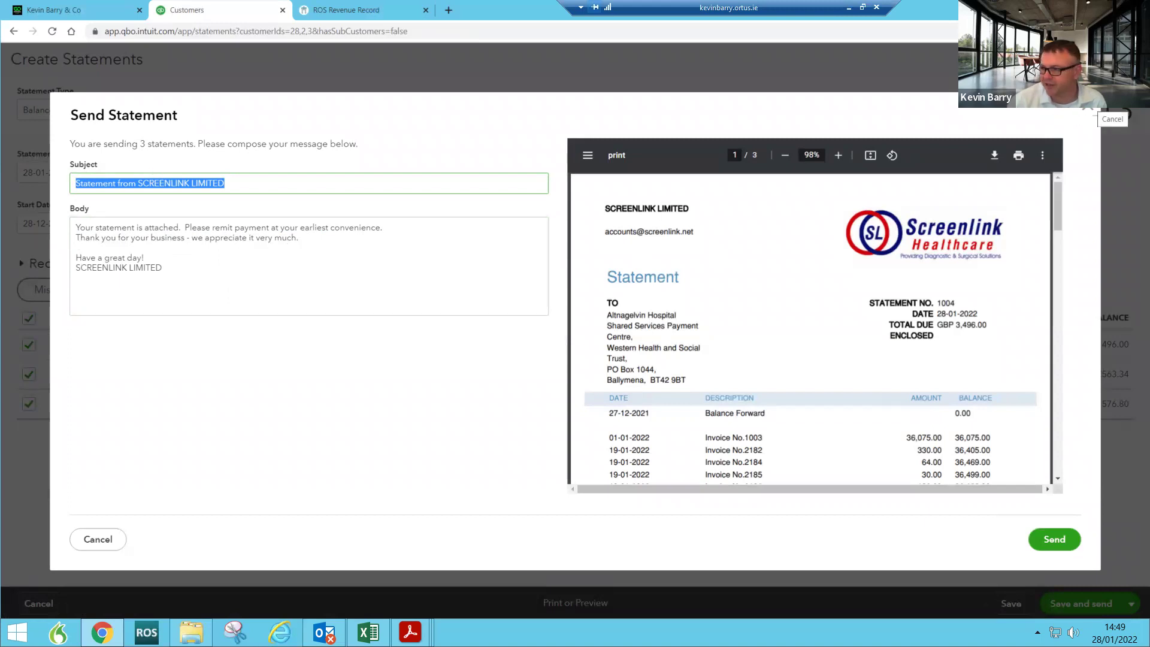
click(1089, 110)
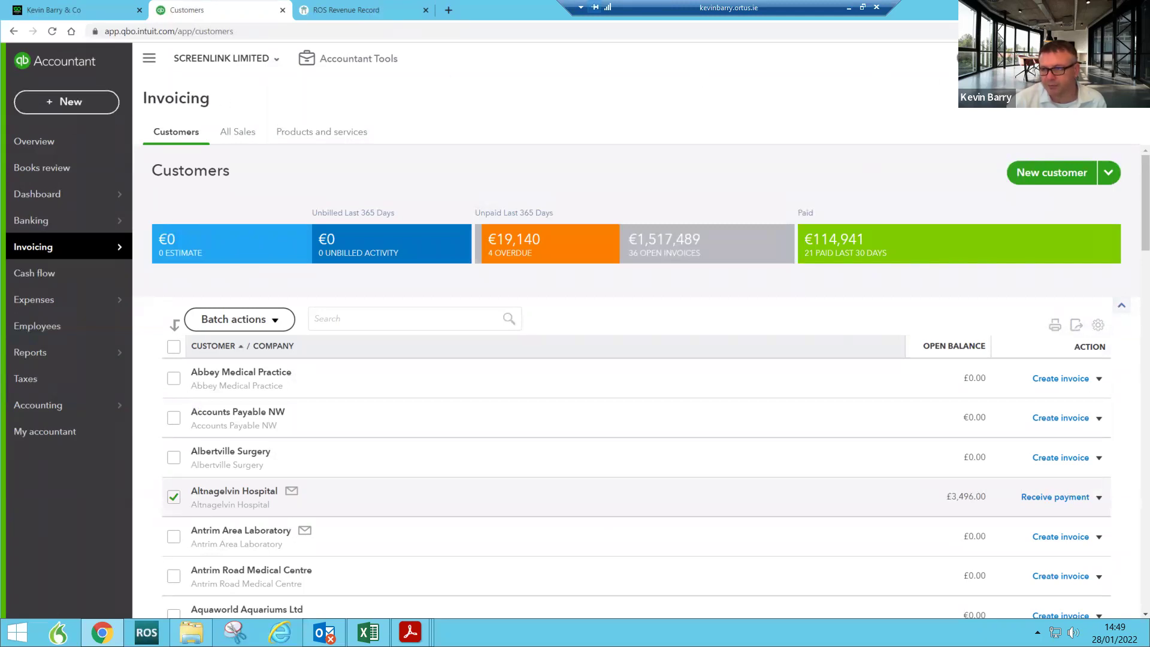
click(1105, 58)
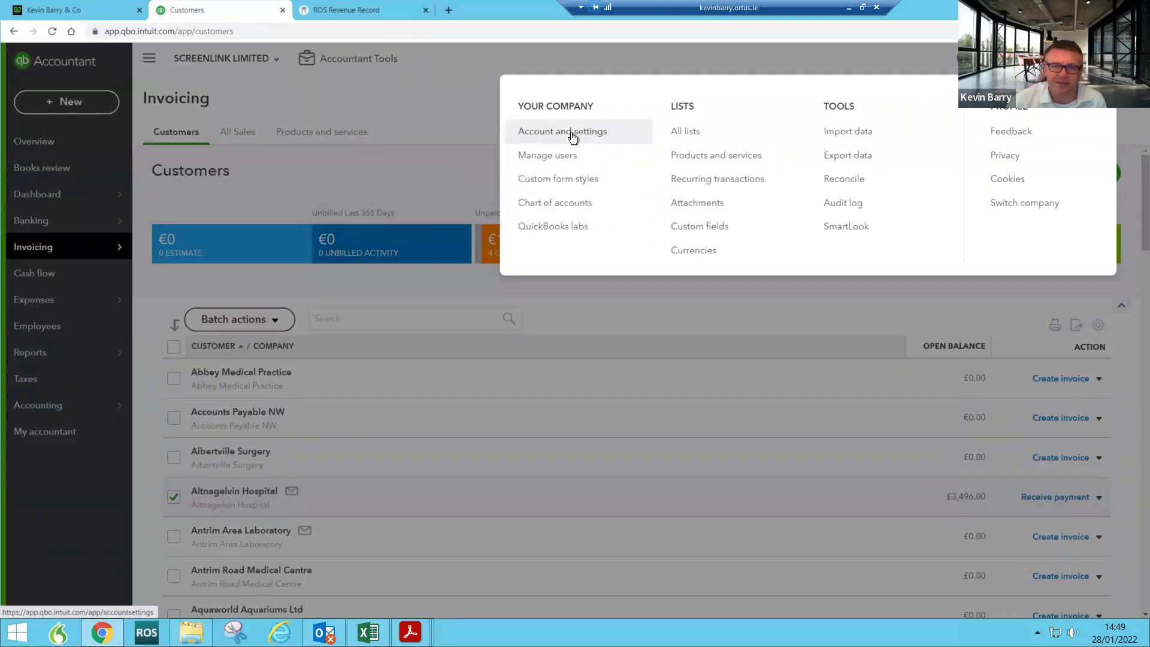
Step: Open the Standard custom form style for editing at its payment details section
click(555, 182)
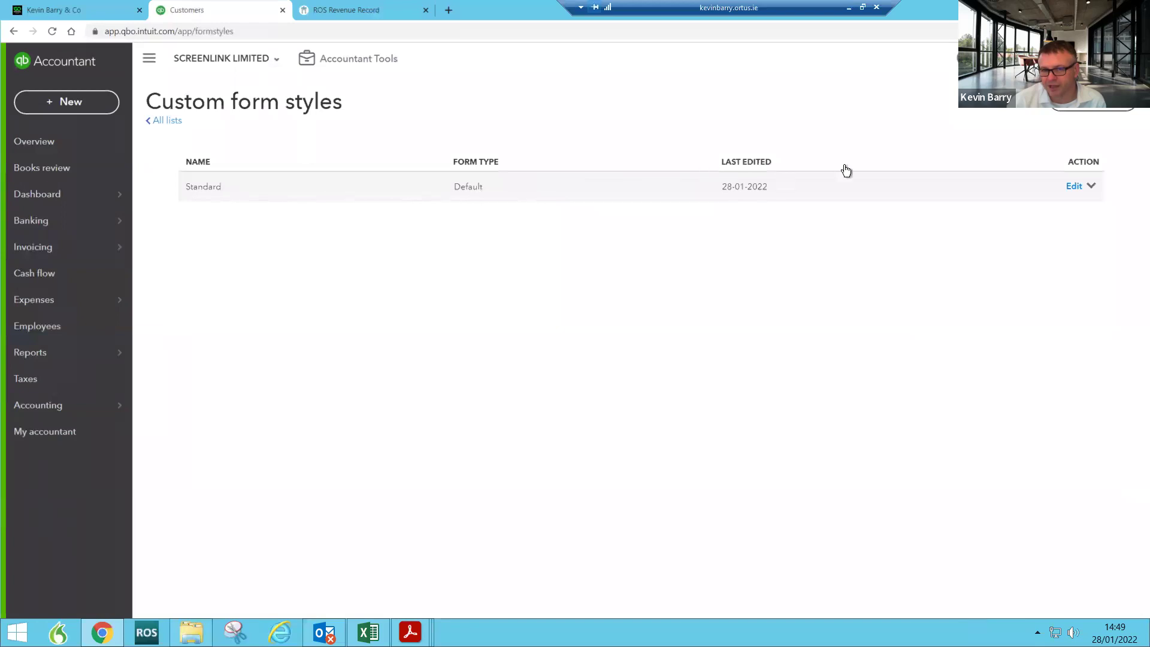
click(1075, 187)
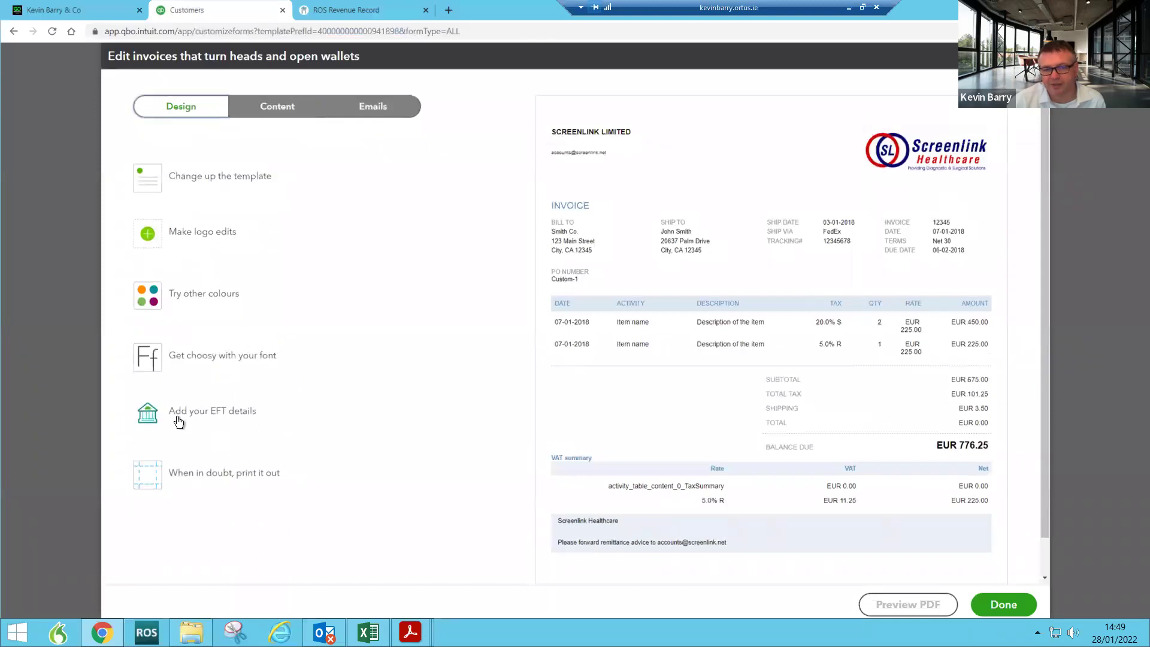
click(205, 421)
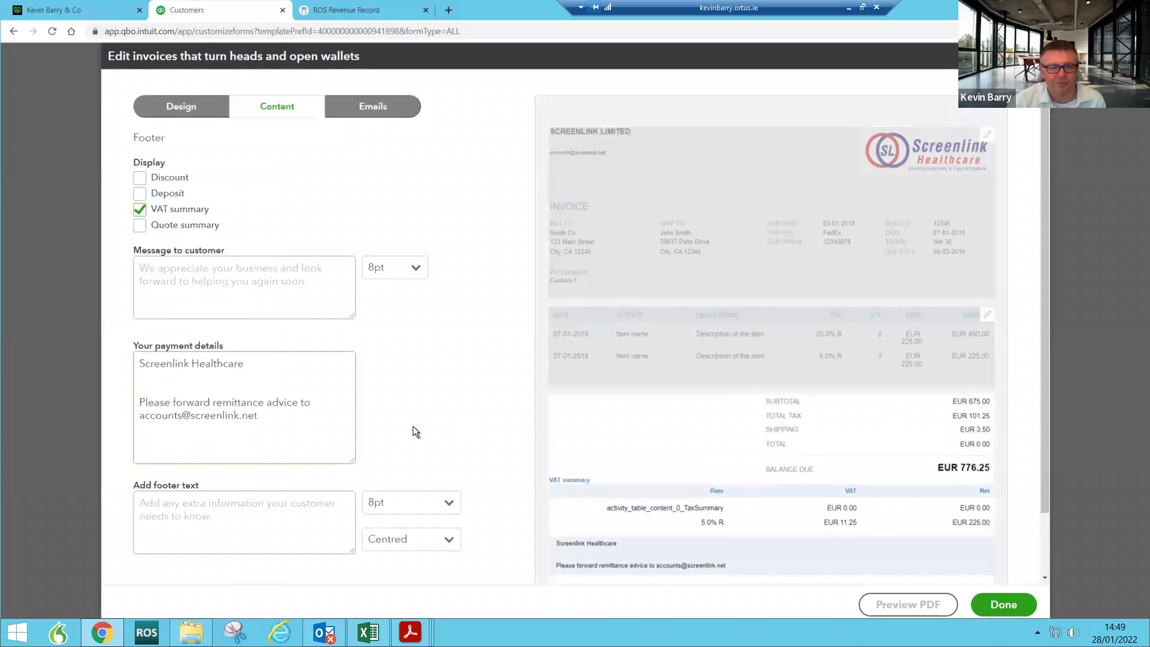
scroll(306, 416, down, 1)
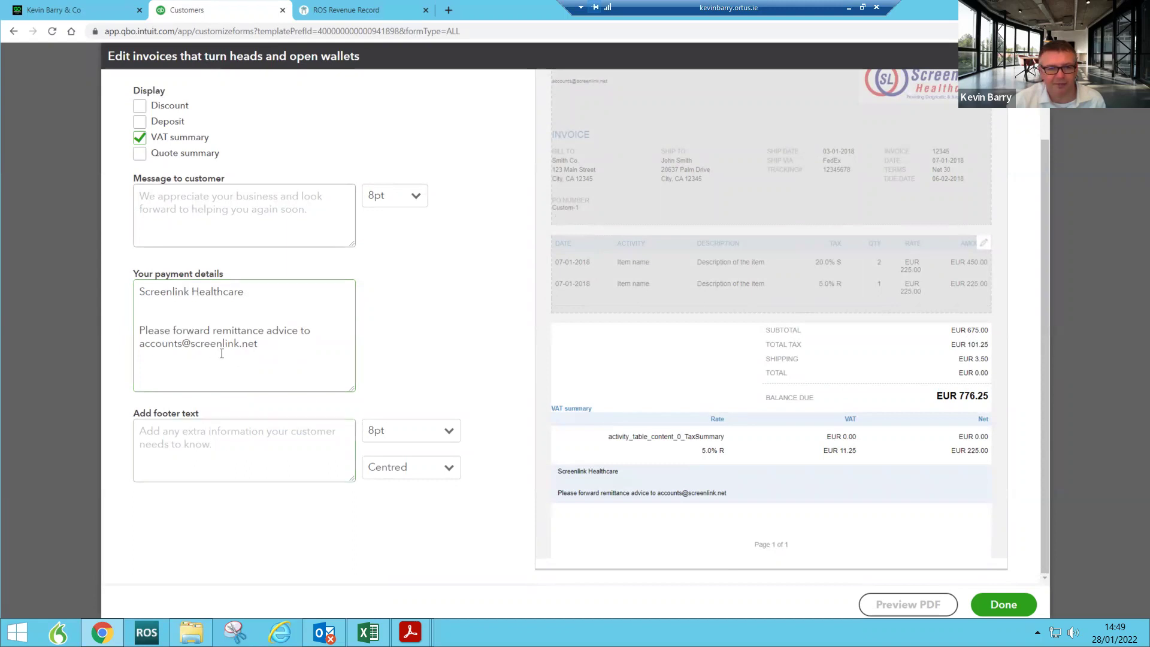
Step: Review the remittance advice text and footer font size options in the payment details footer
click(270, 343)
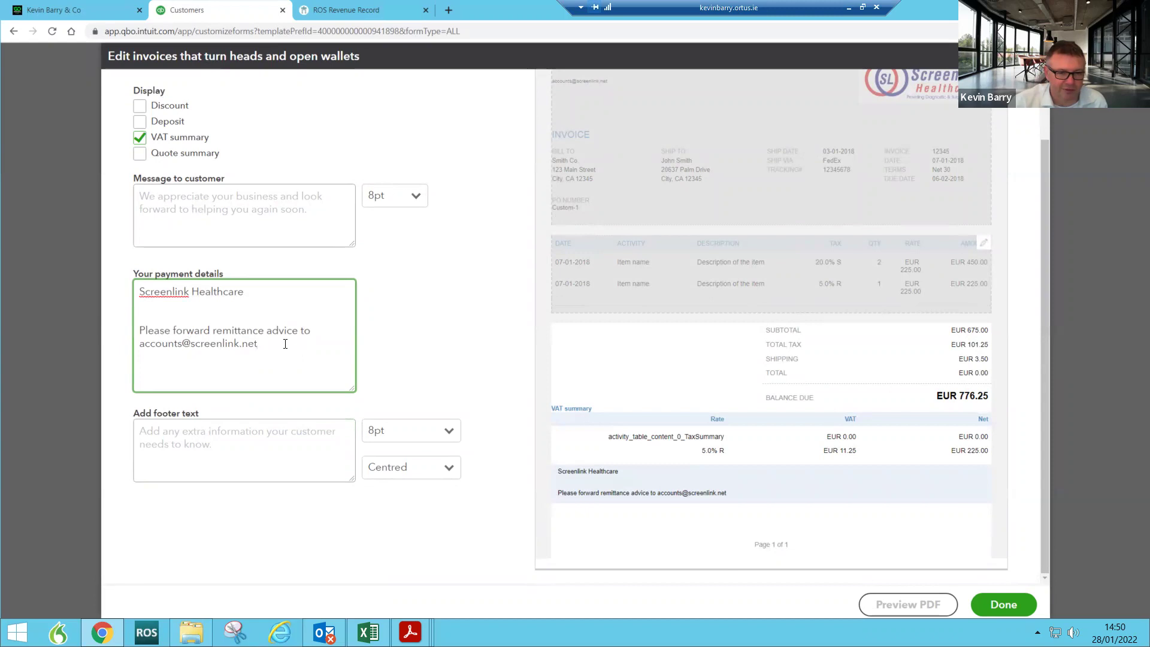
drag(281, 344, 174, 330)
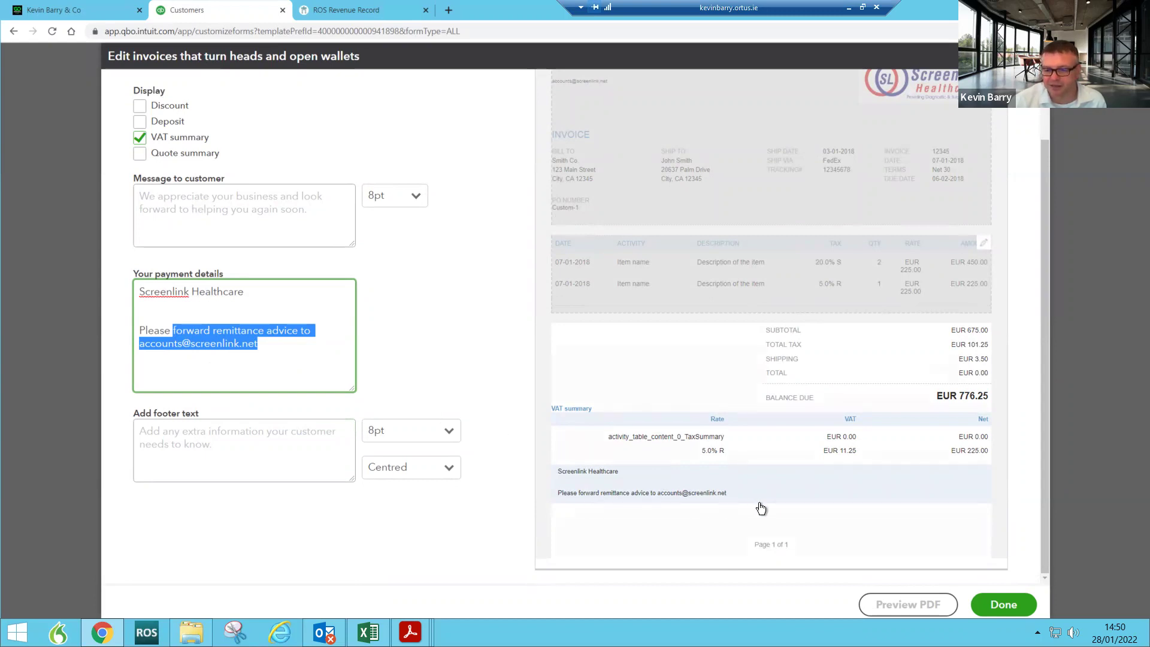
click(167, 430)
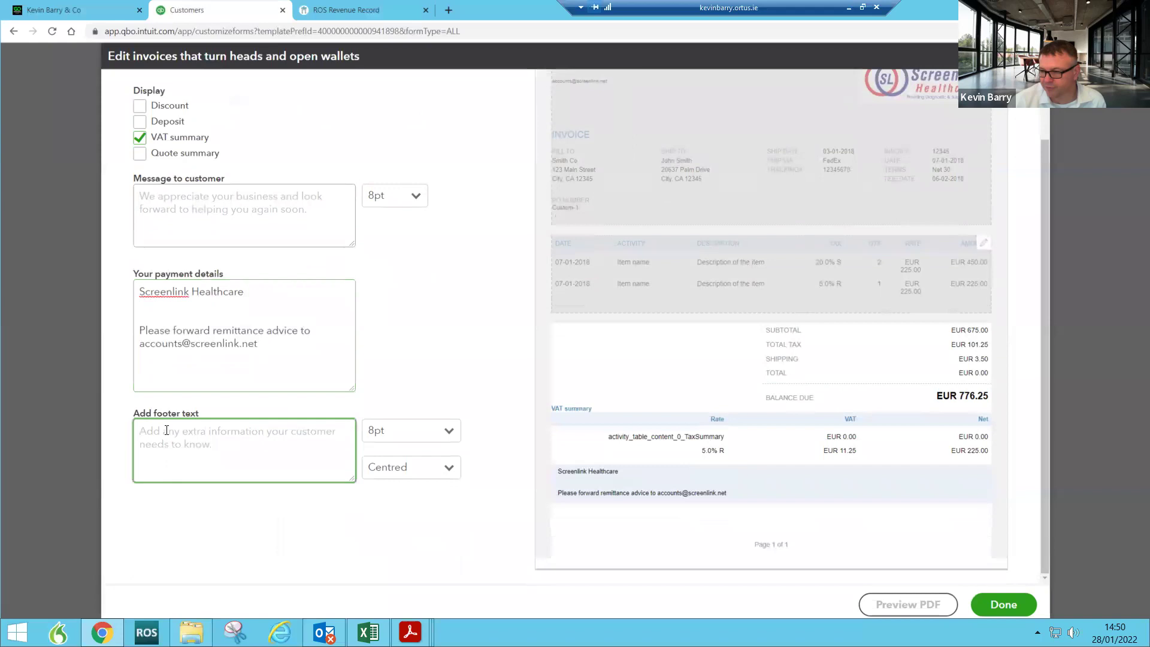
click(445, 432)
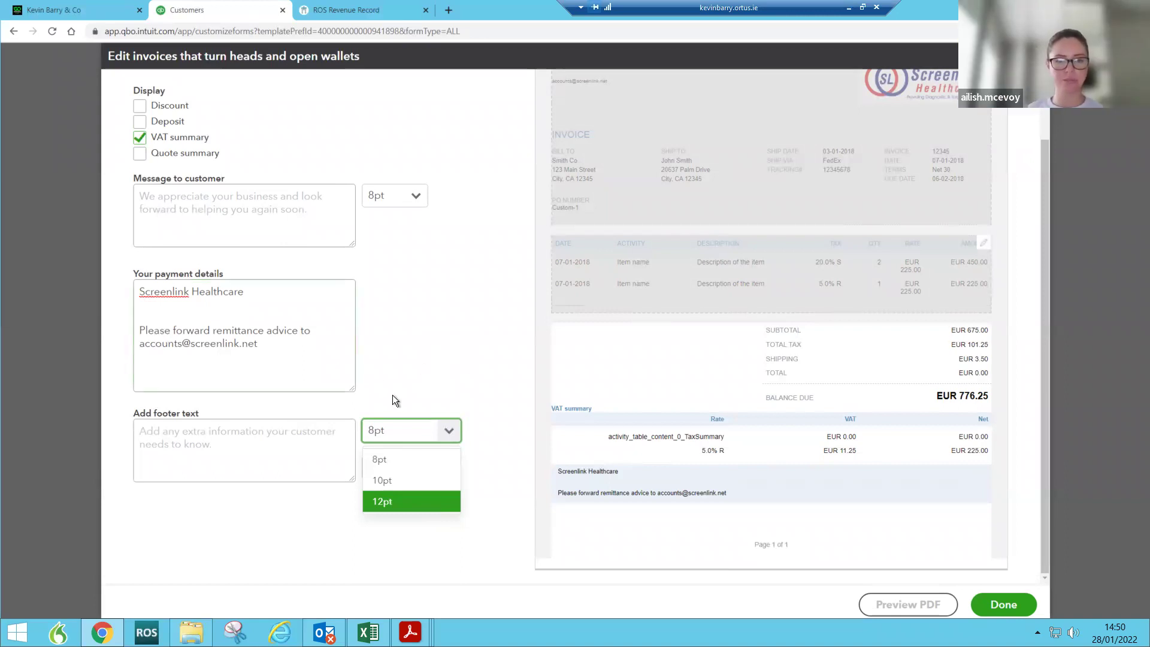
scroll(417, 385, up, 1)
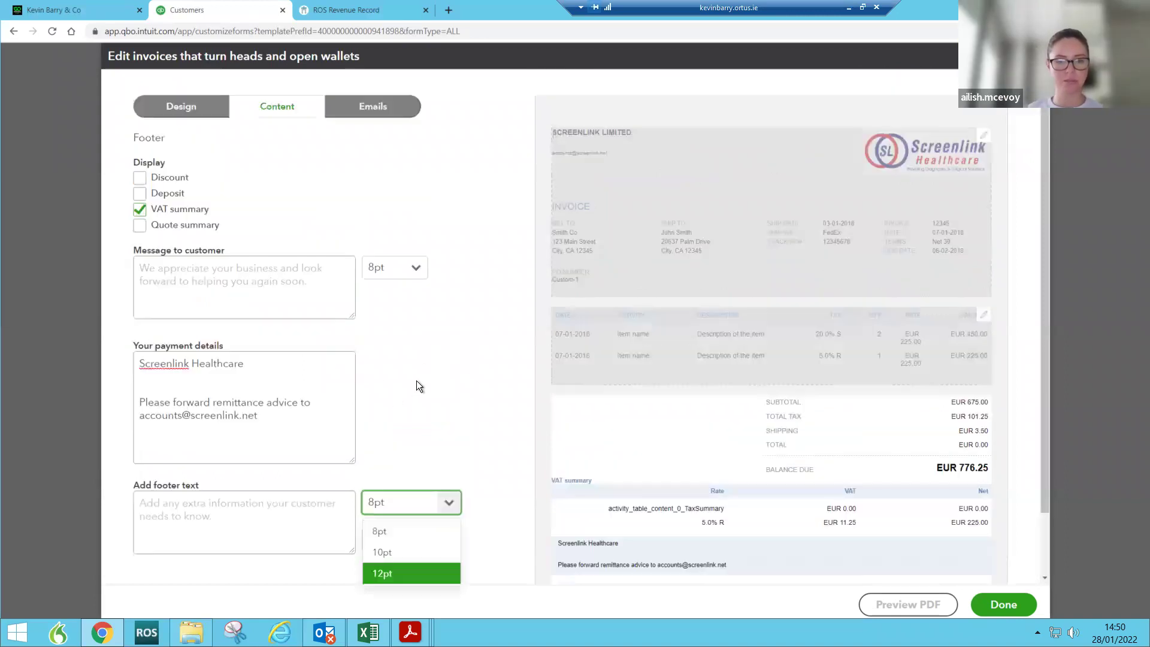
click(373, 114)
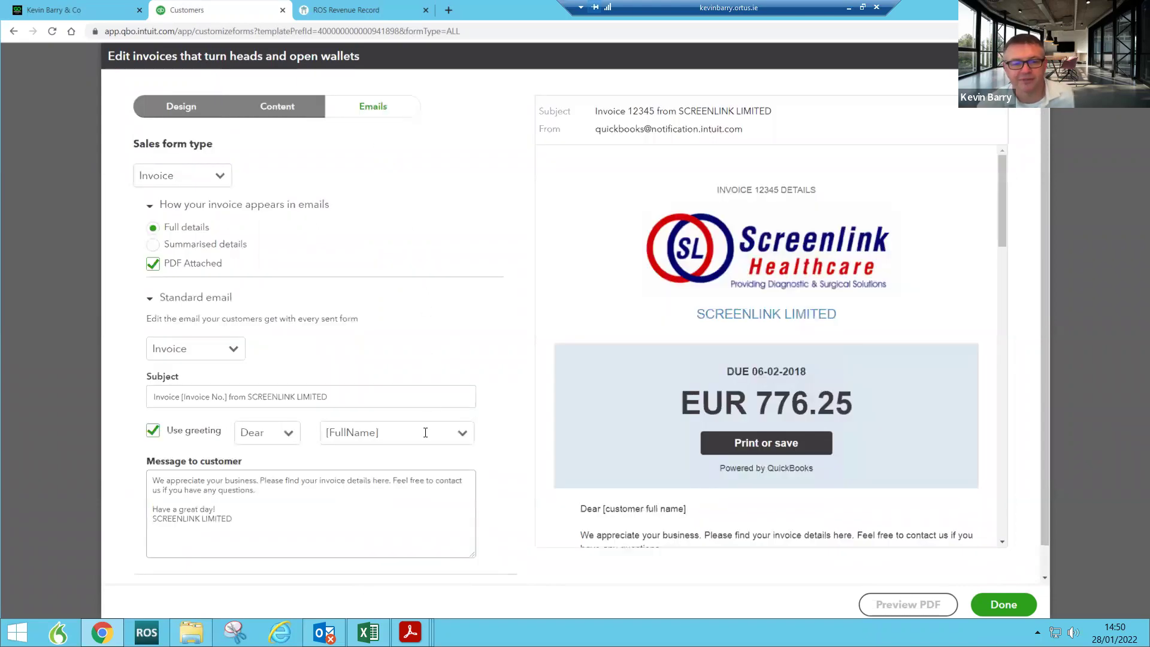
drag(153, 482, 250, 528)
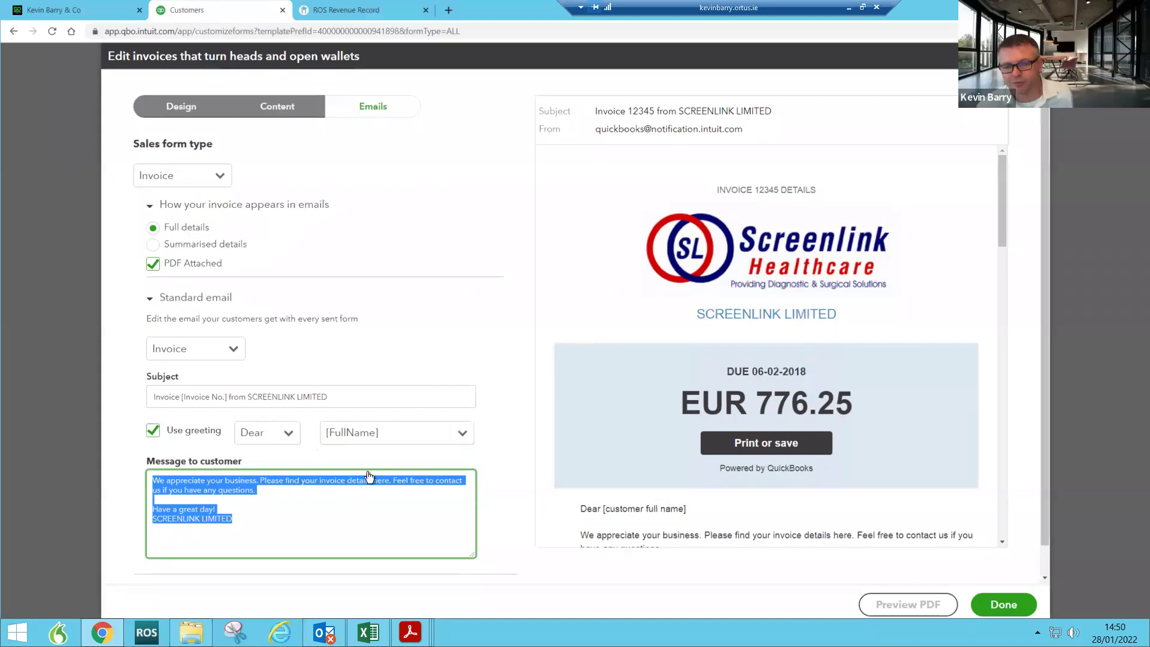
click(462, 435)
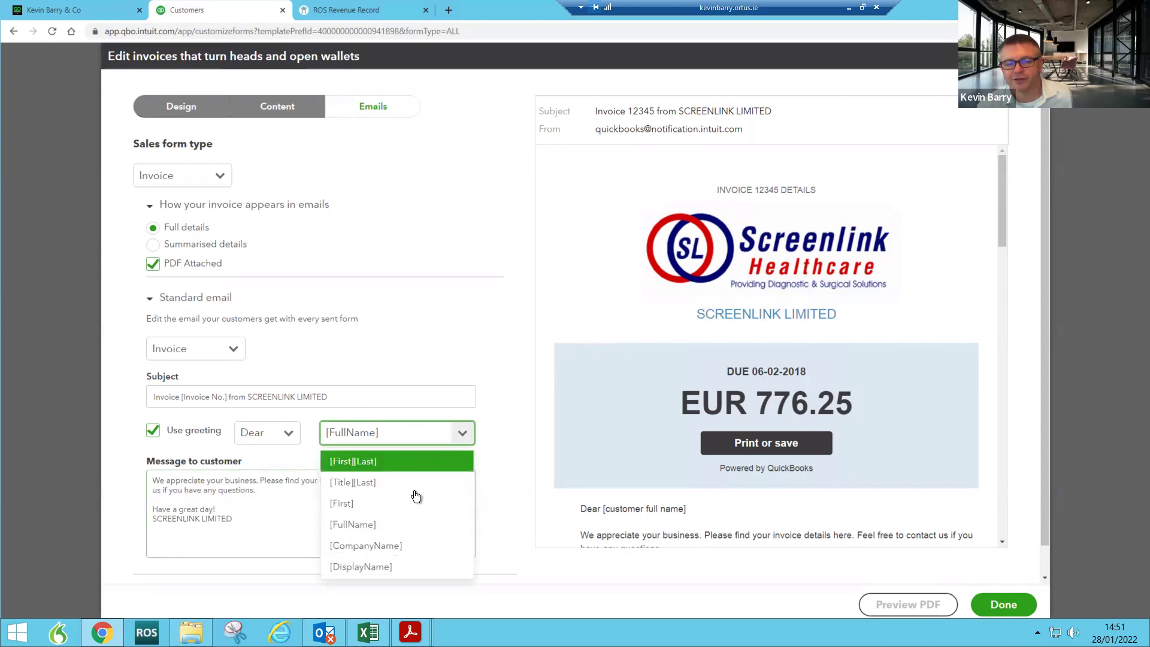
click(435, 362)
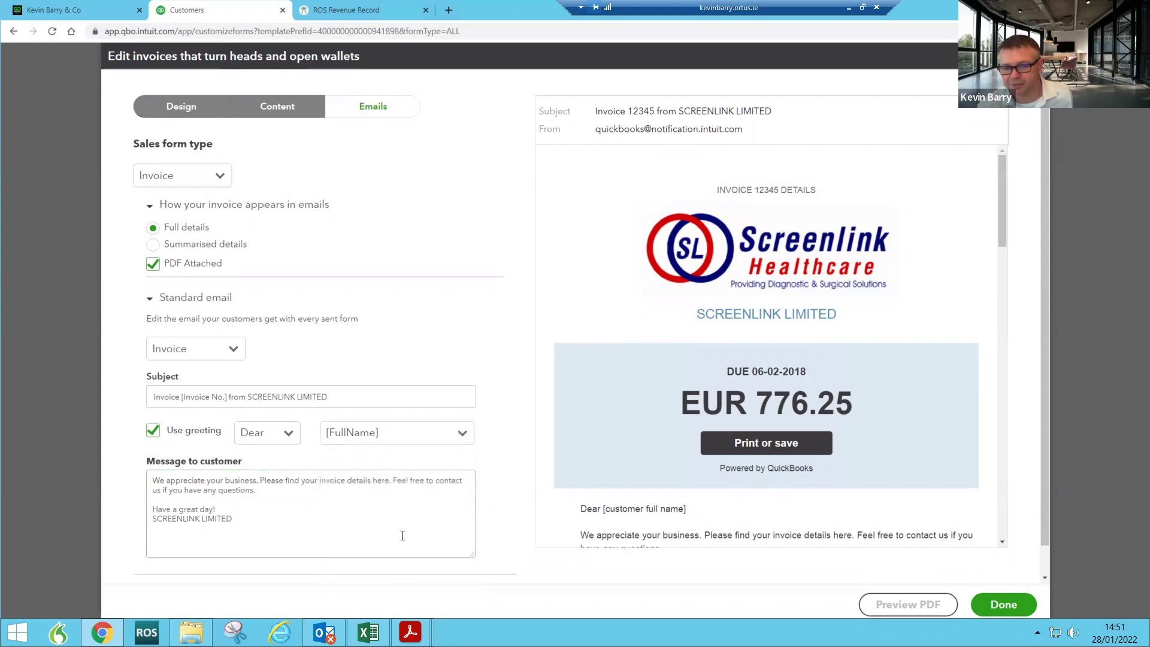
scroll(451, 523, down, 1)
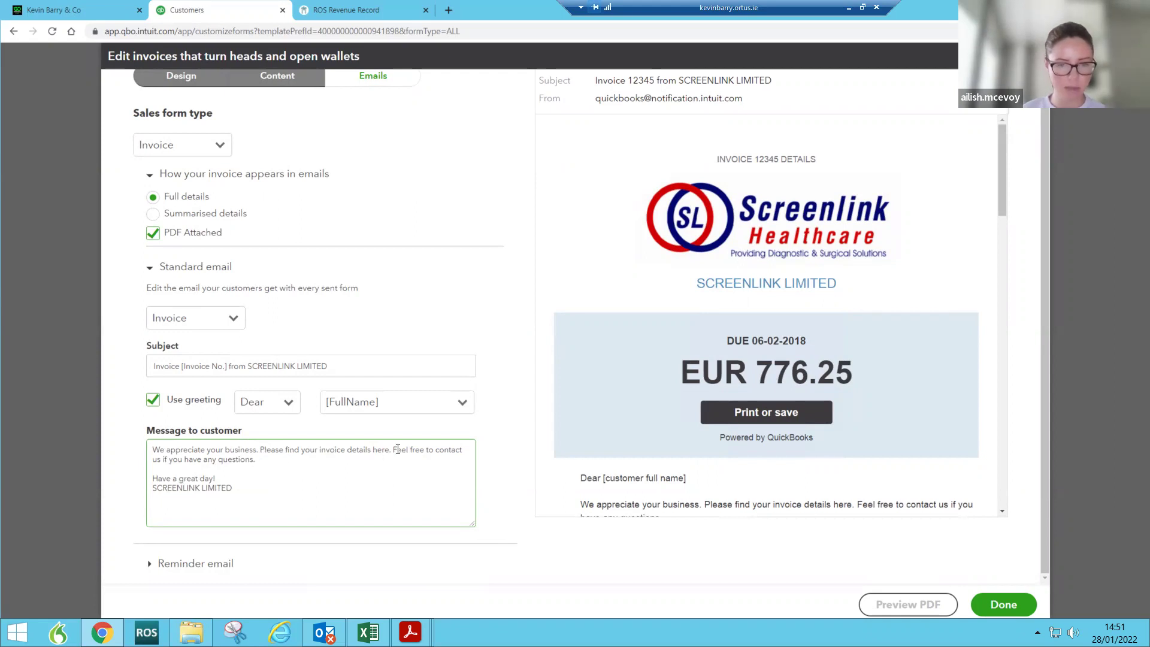
click(233, 318)
click(312, 322)
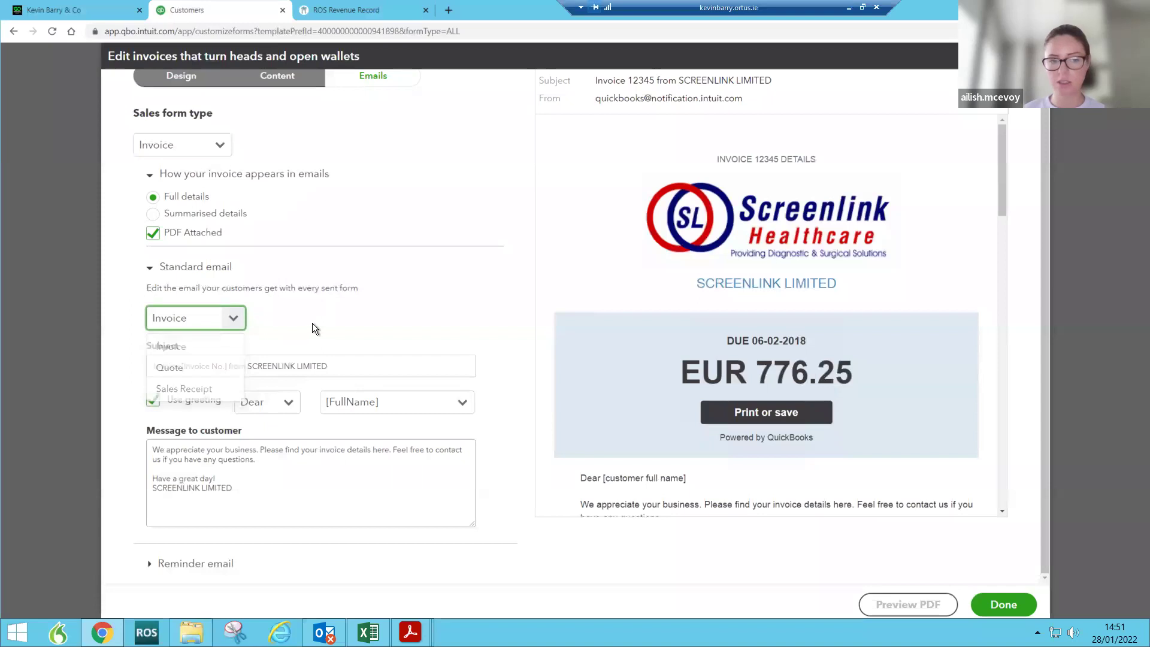
scroll(397, 337, up, 1)
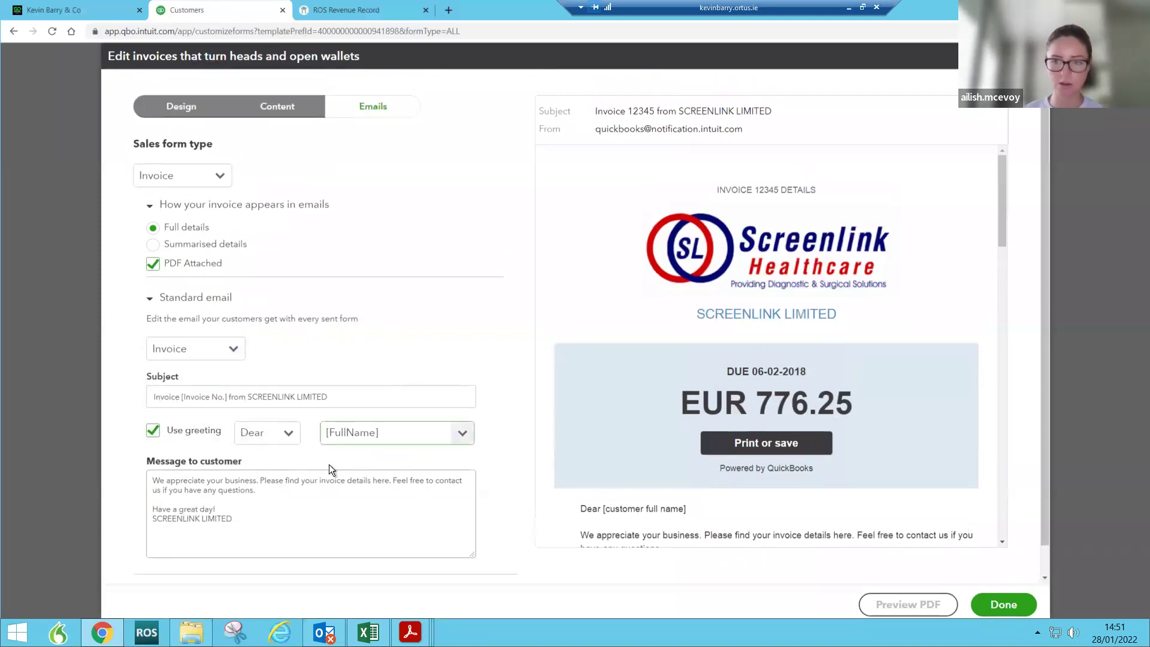
drag(259, 481, 264, 488)
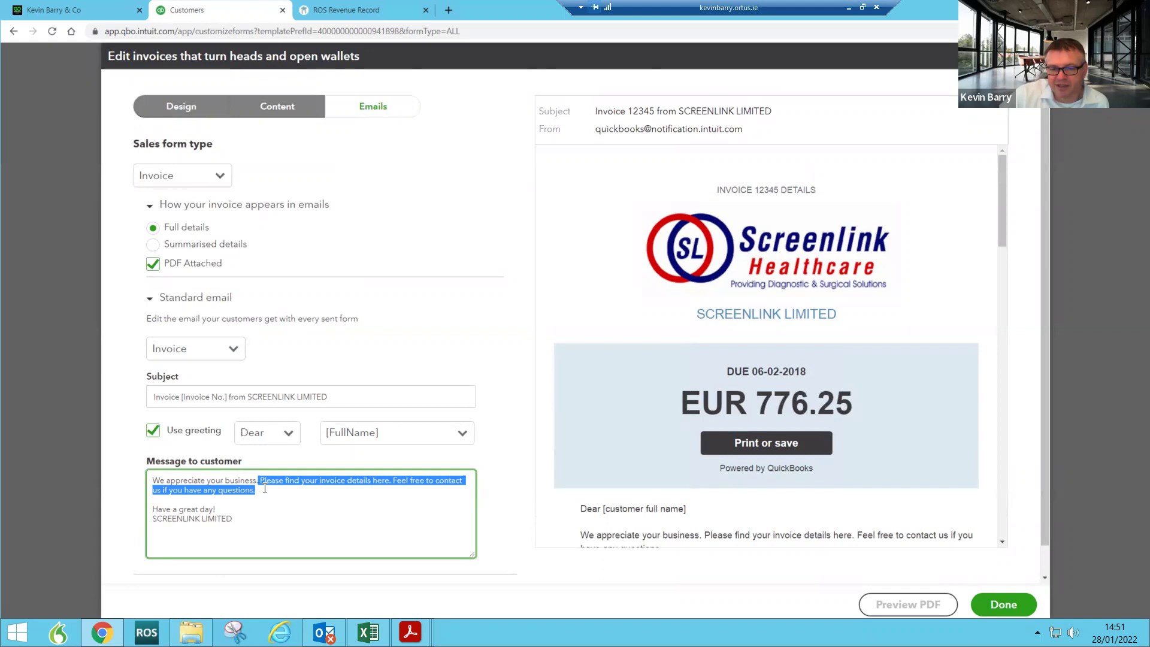
Step: Insert 'or statement' into the message and delete the 'Feel free to contact us' sentence
click(318, 492)
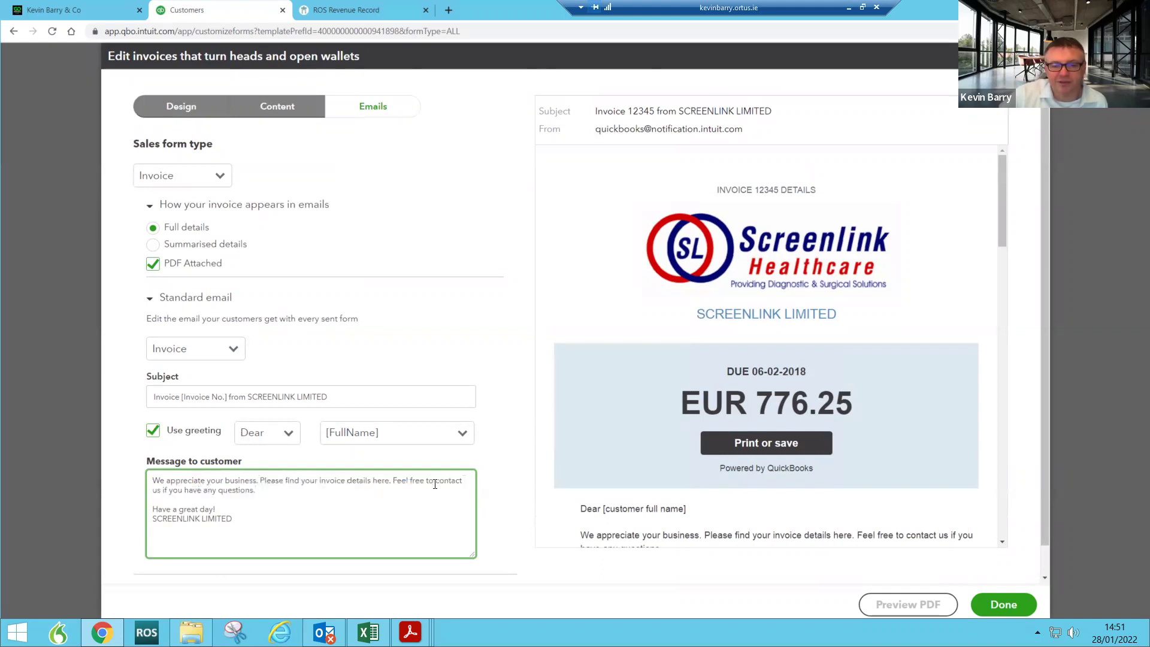
text(or state)
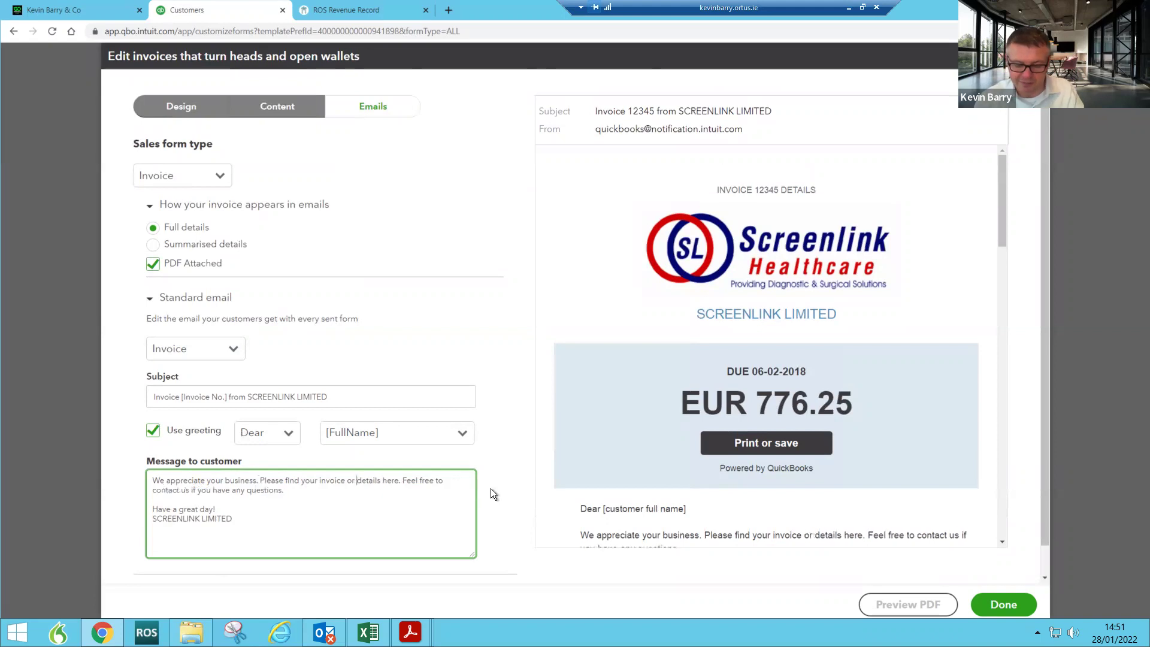
text(ment)
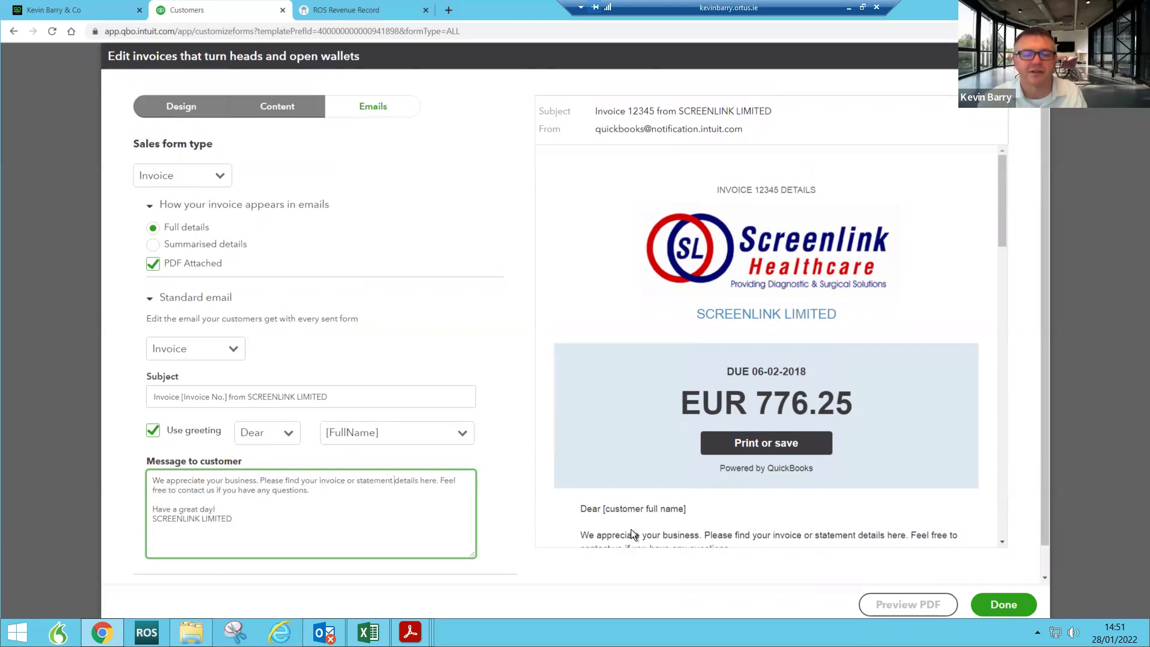
drag(447, 480, 447, 495)
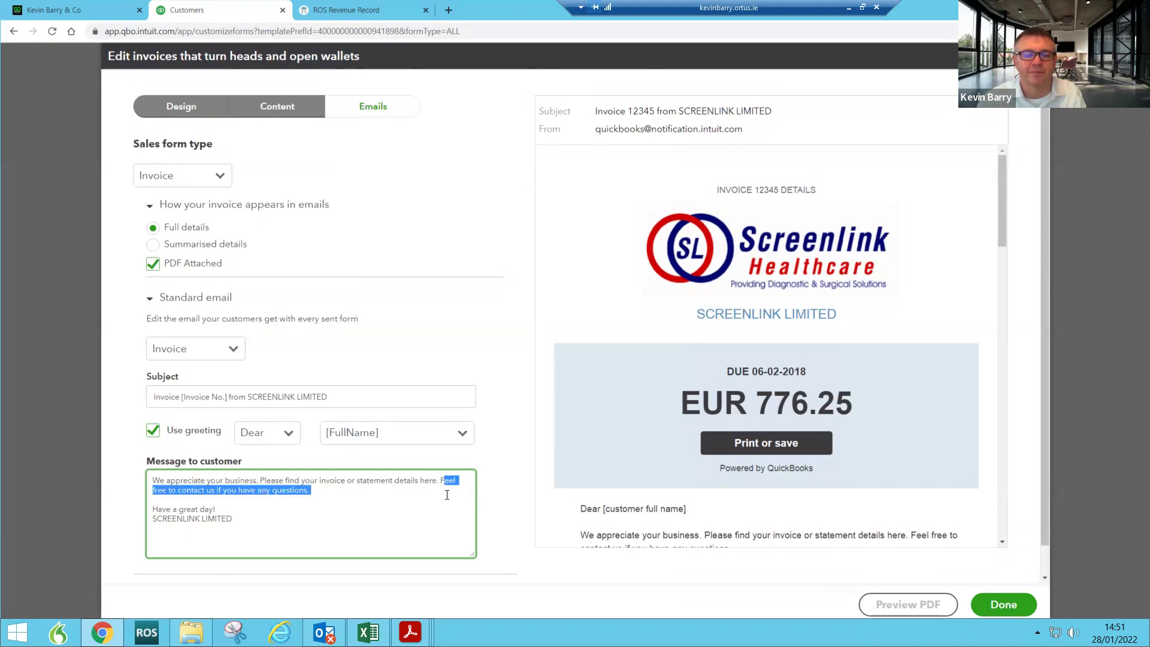
key(BackSpace)
key(Return)
key(Return)
key(Return)
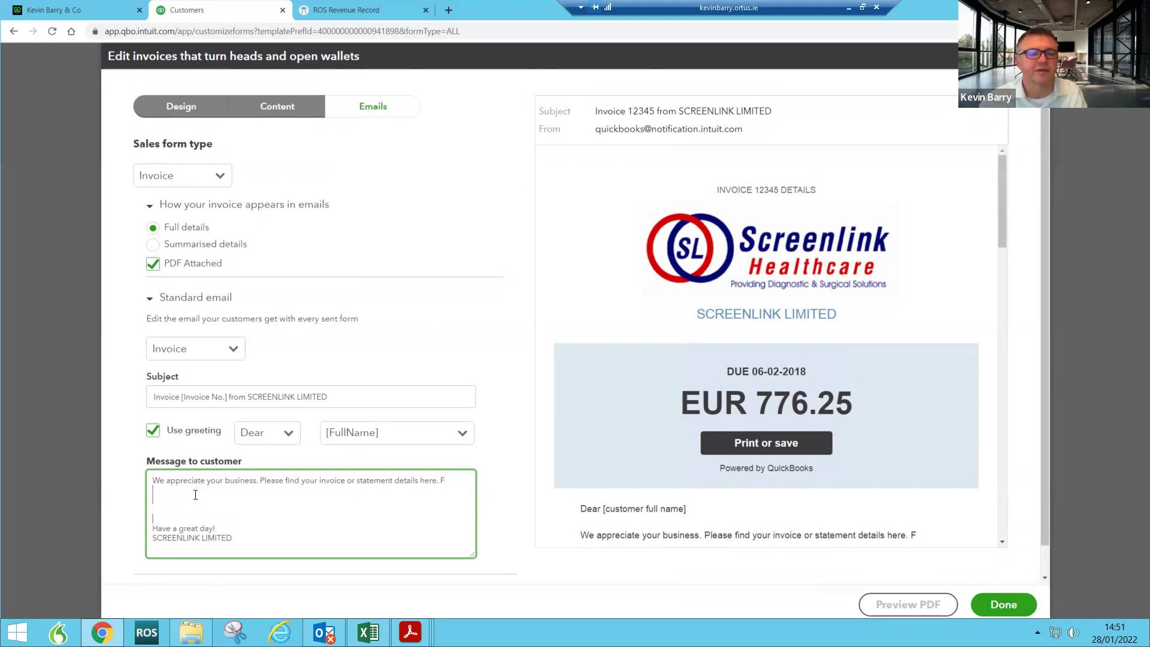
Step: Add the line 'Bank Account details are visible on your Invoice and Statement.'
click(238, 397)
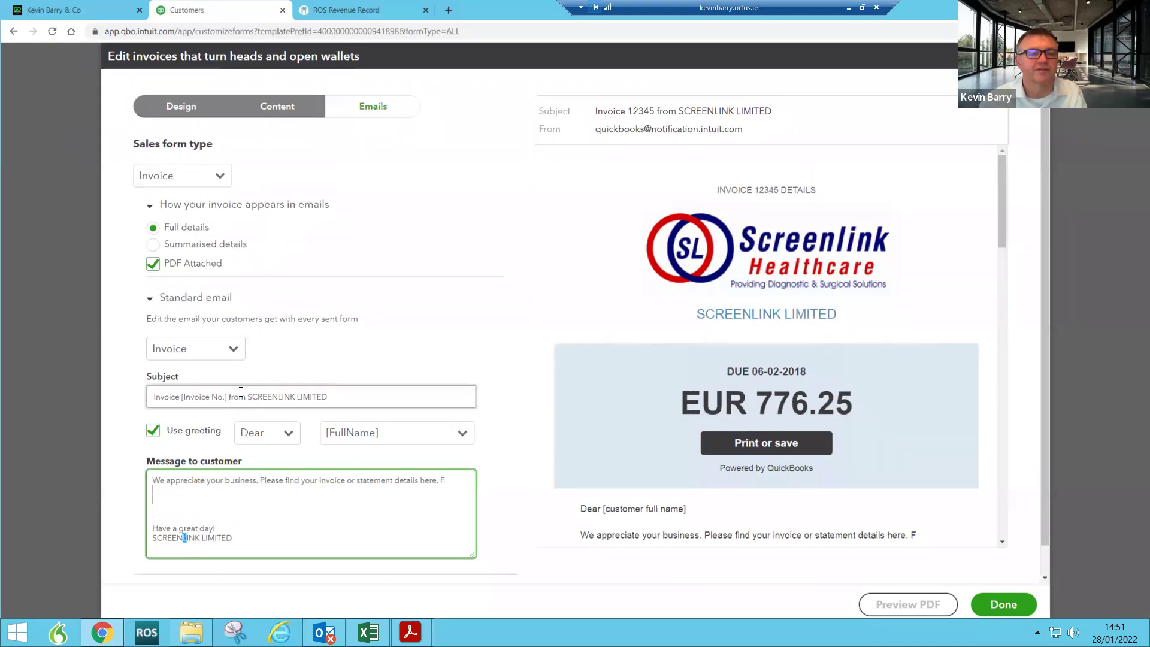
click(194, 497)
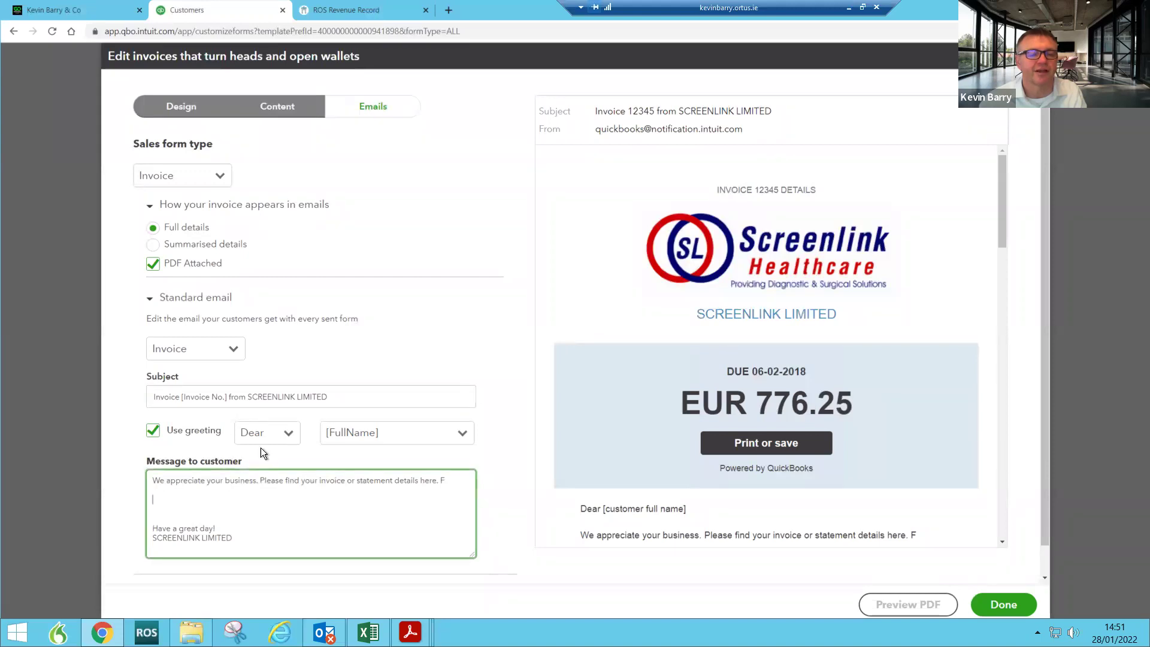
text(Bank)
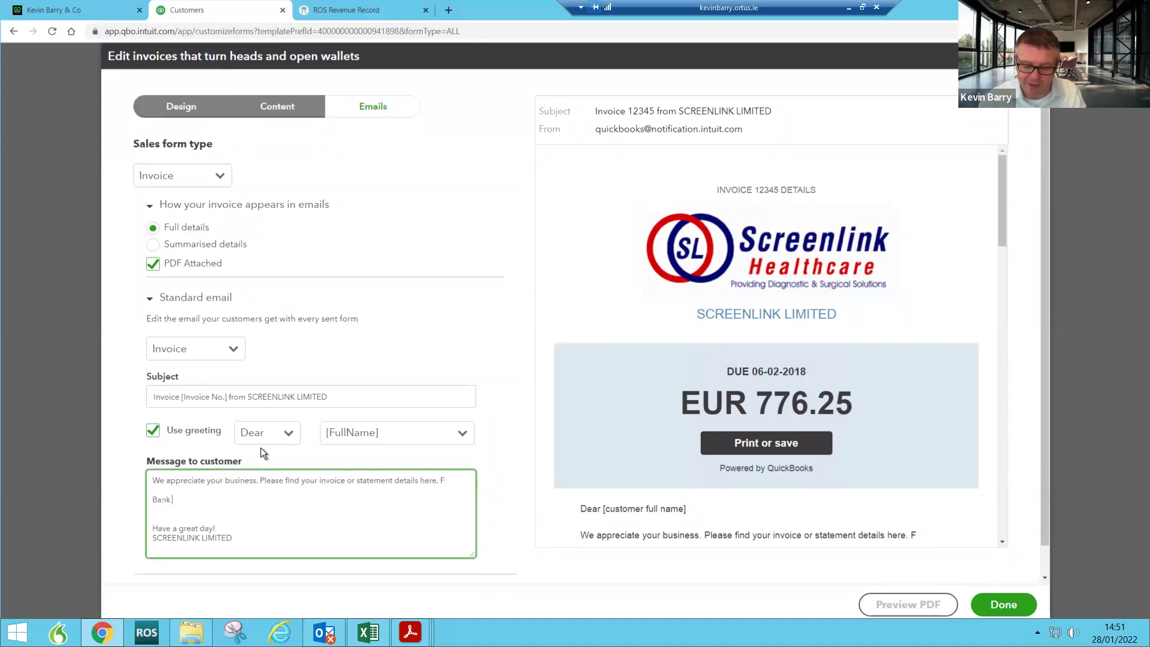
text( Account )
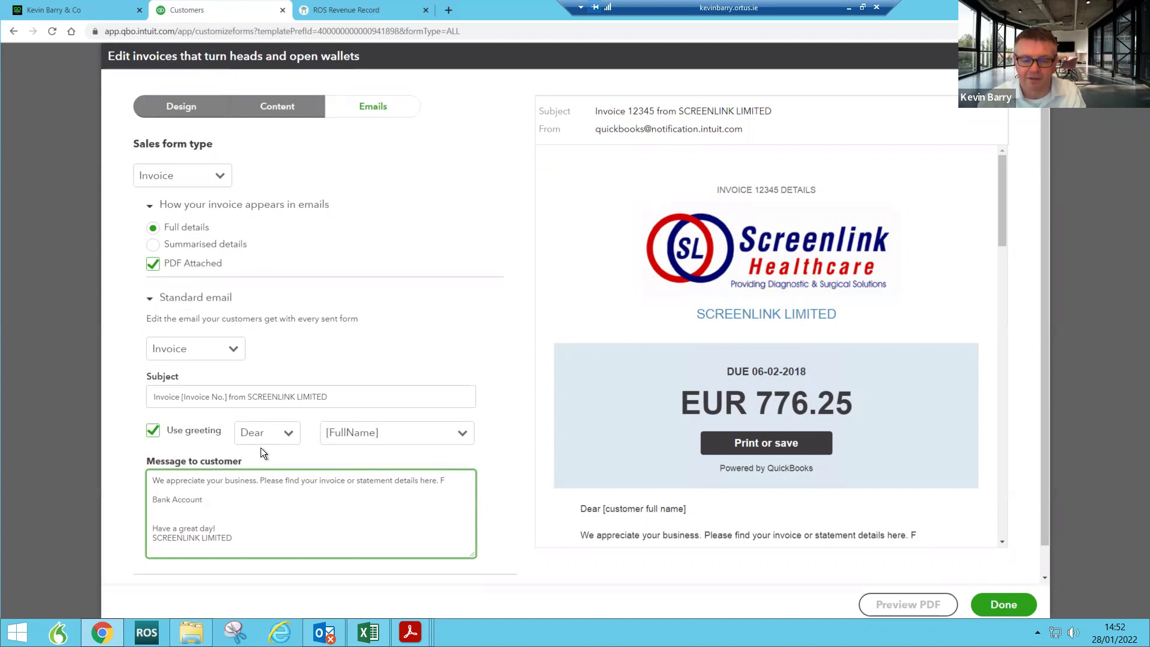
text(details)
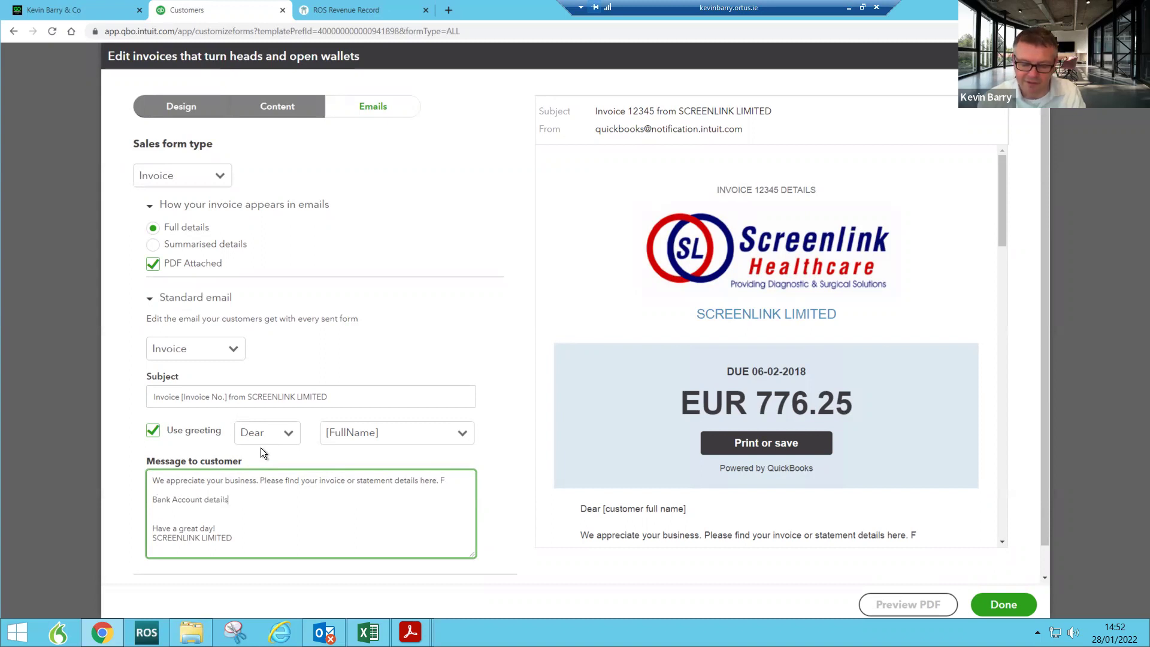
text( are visible)
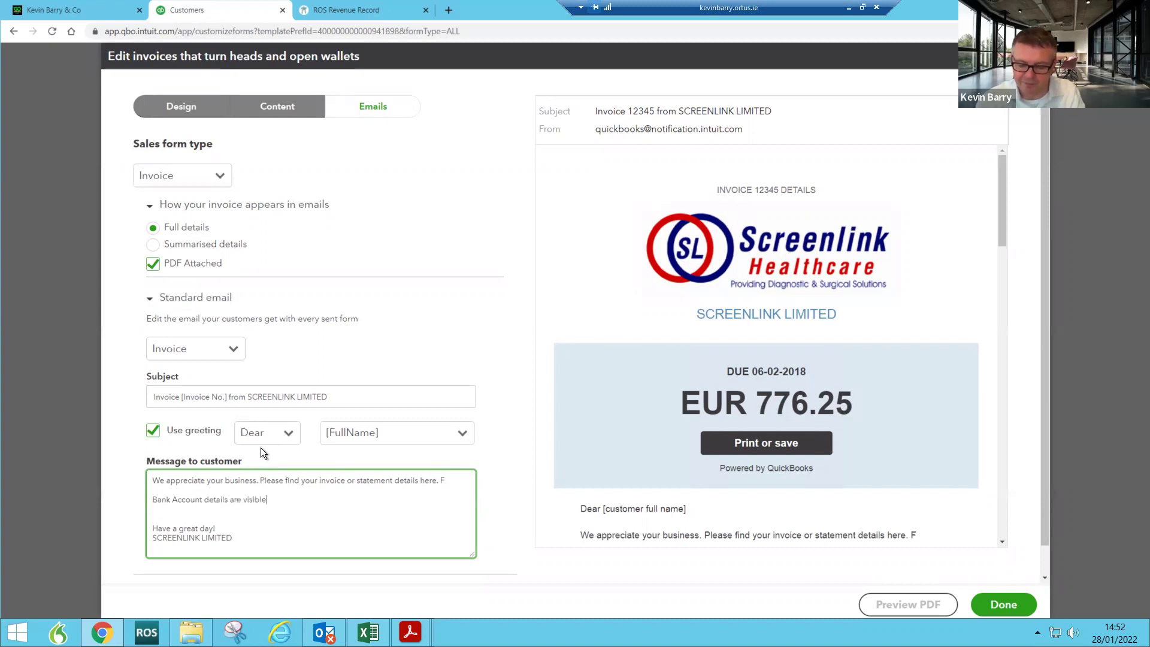
text( on your I)
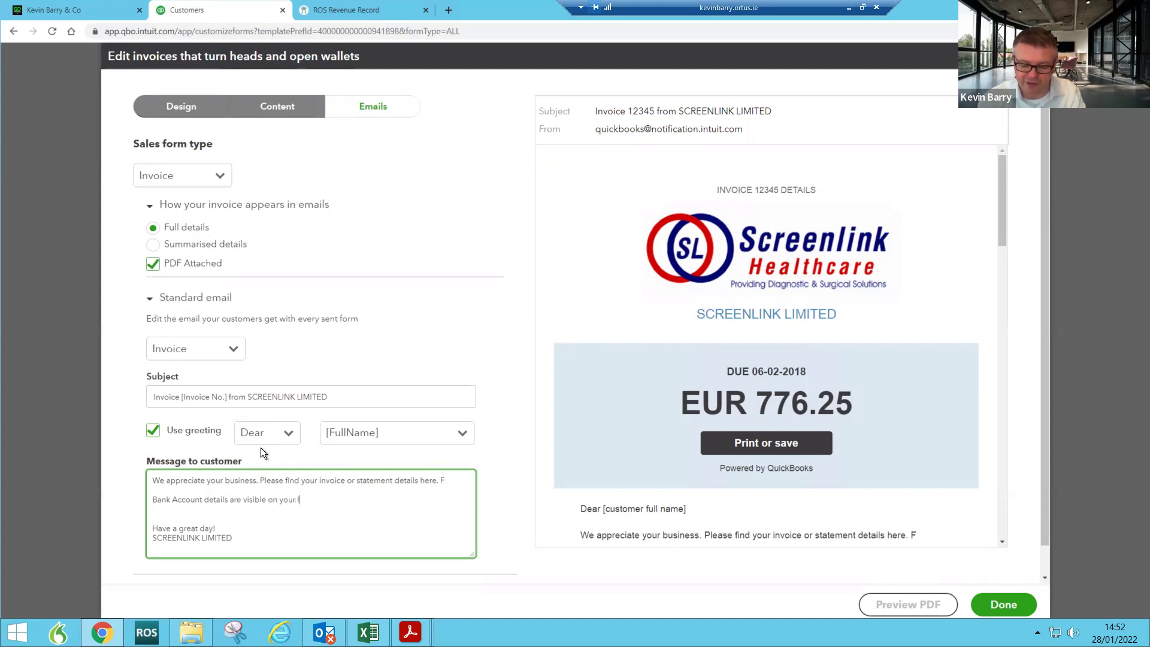
text(nvoice and Statement)
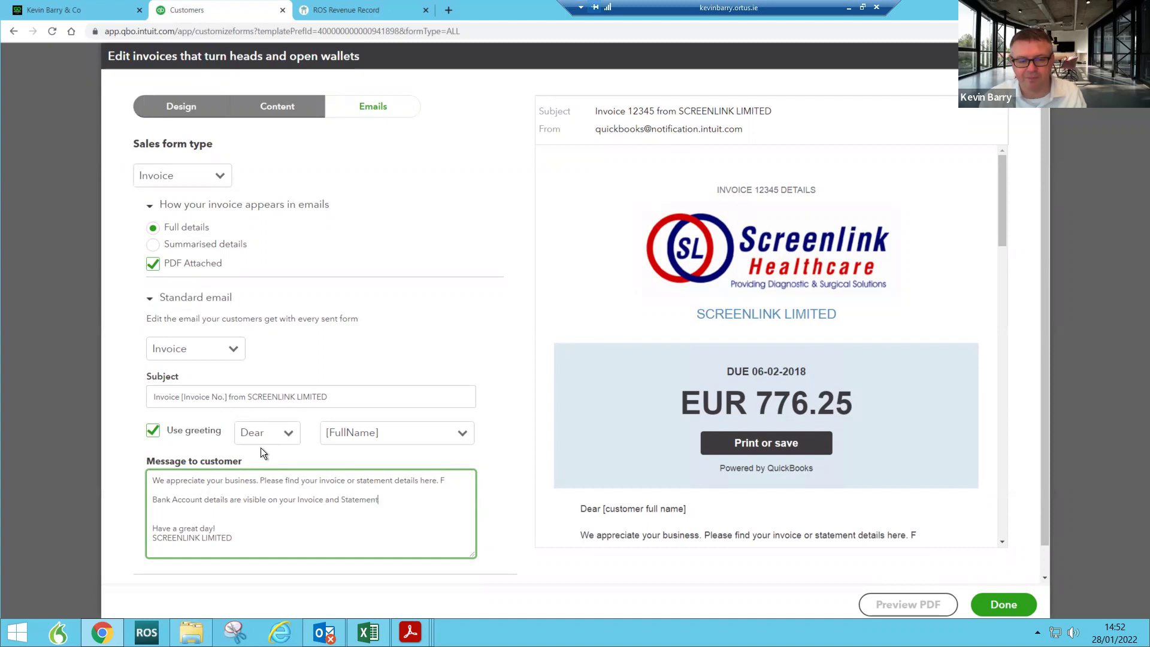
text(.)
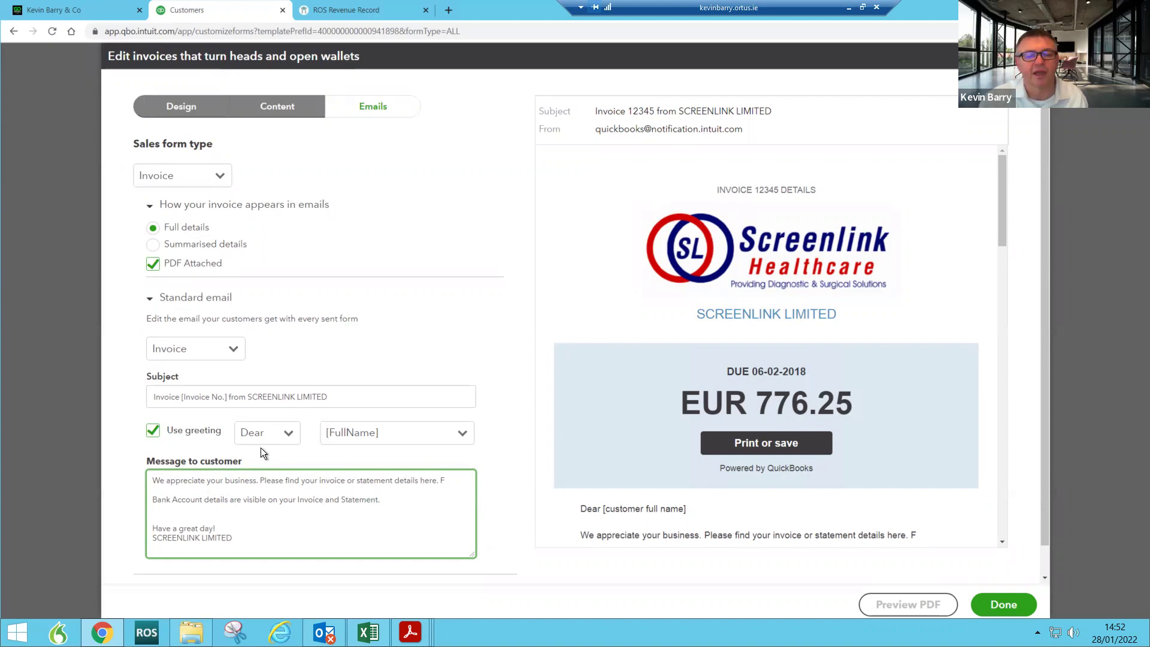
key(Down)
key(Down)
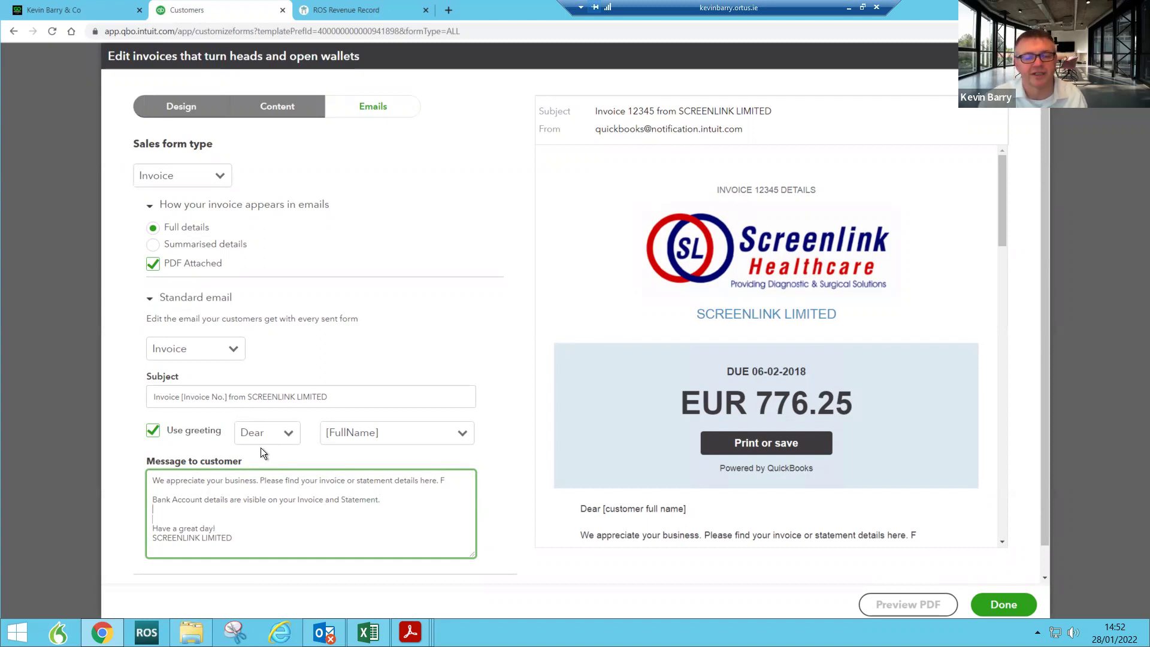
Step: Add the sender's name with 'of' before SCREENLINK LIMITED in the email sign-off
key(Return)
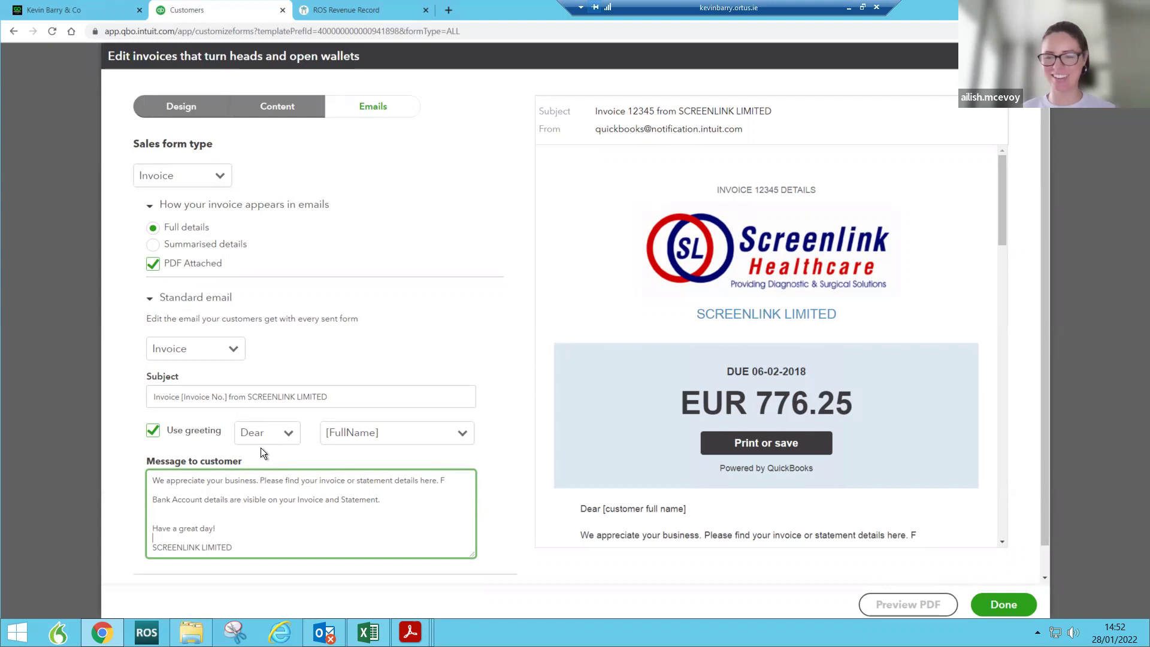
text(Ailish)
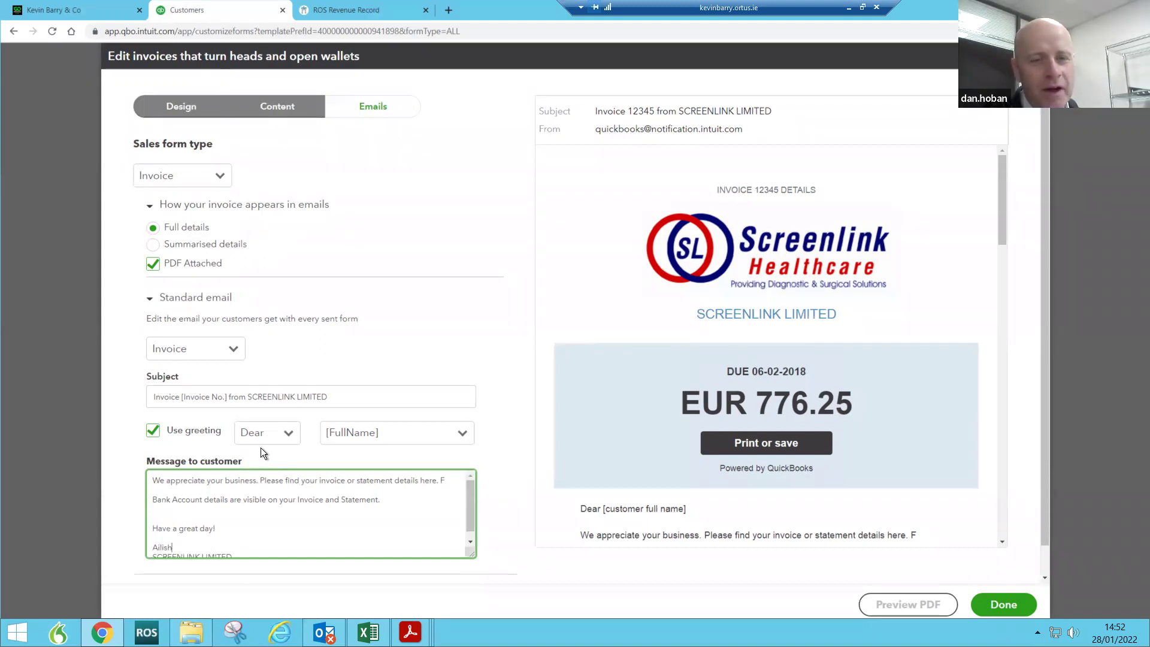
text( of)
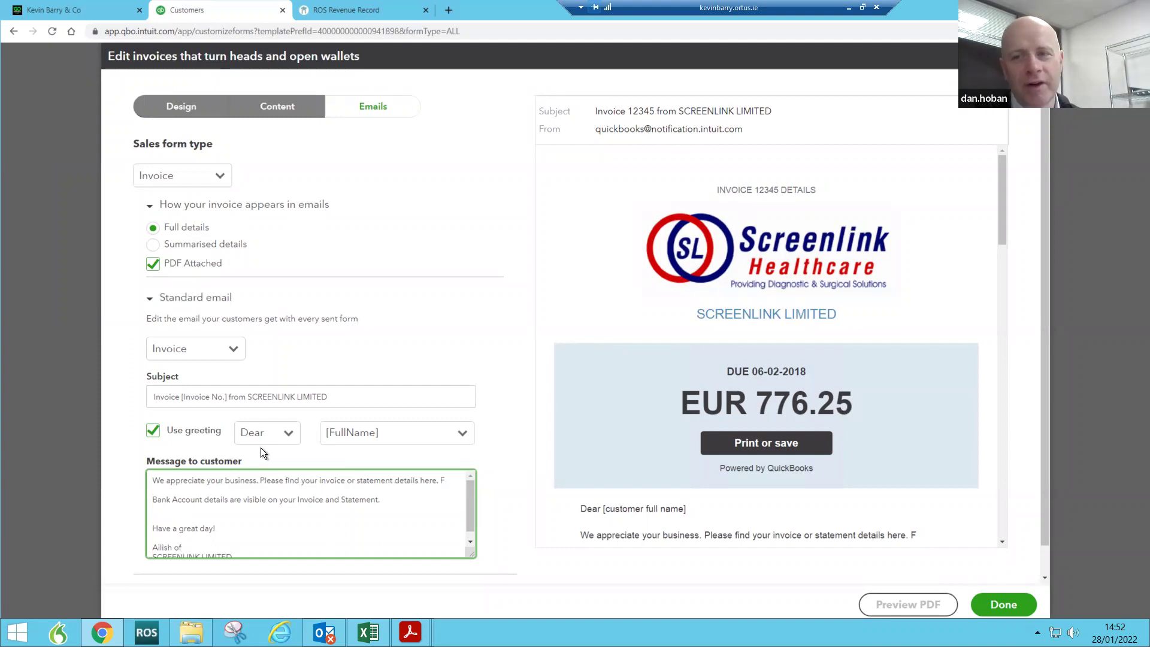
key(Delete)
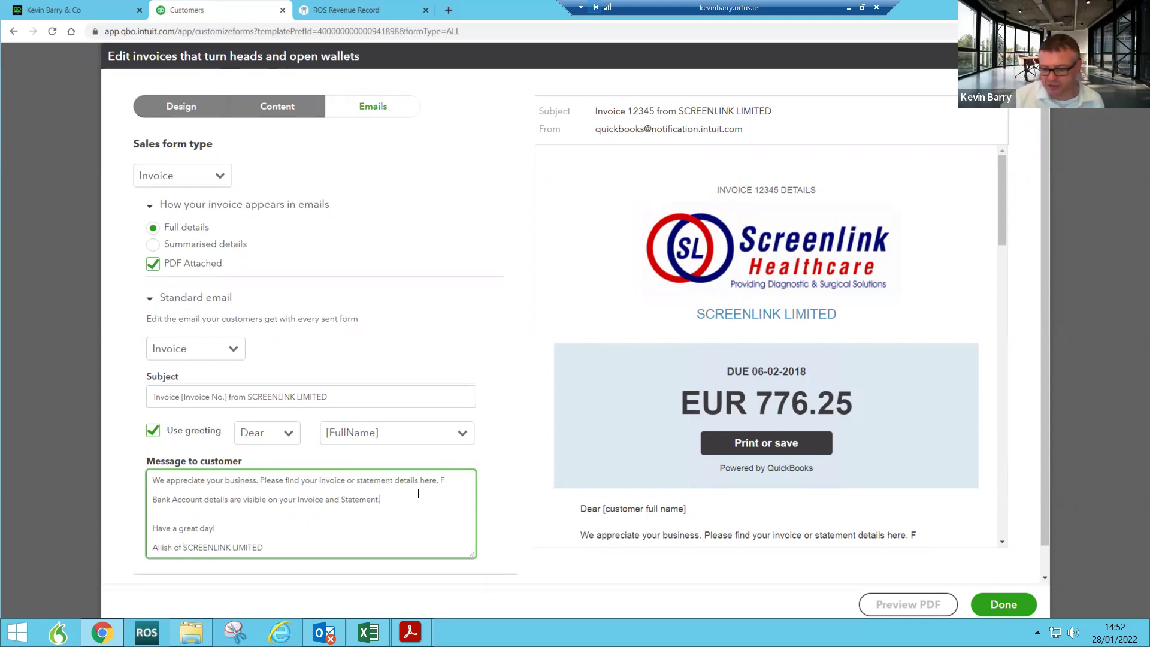
Step: Add a new line 'Any issues, please call' below the bank details sentence
key(Return)
text(An)
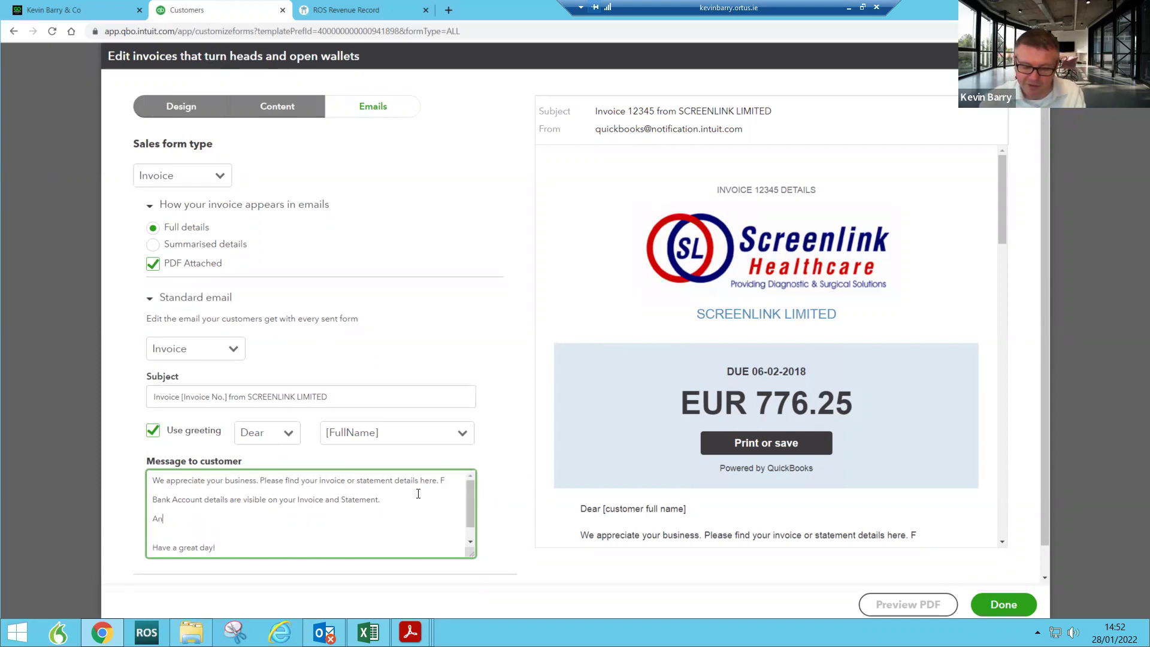
text(y issues, please )
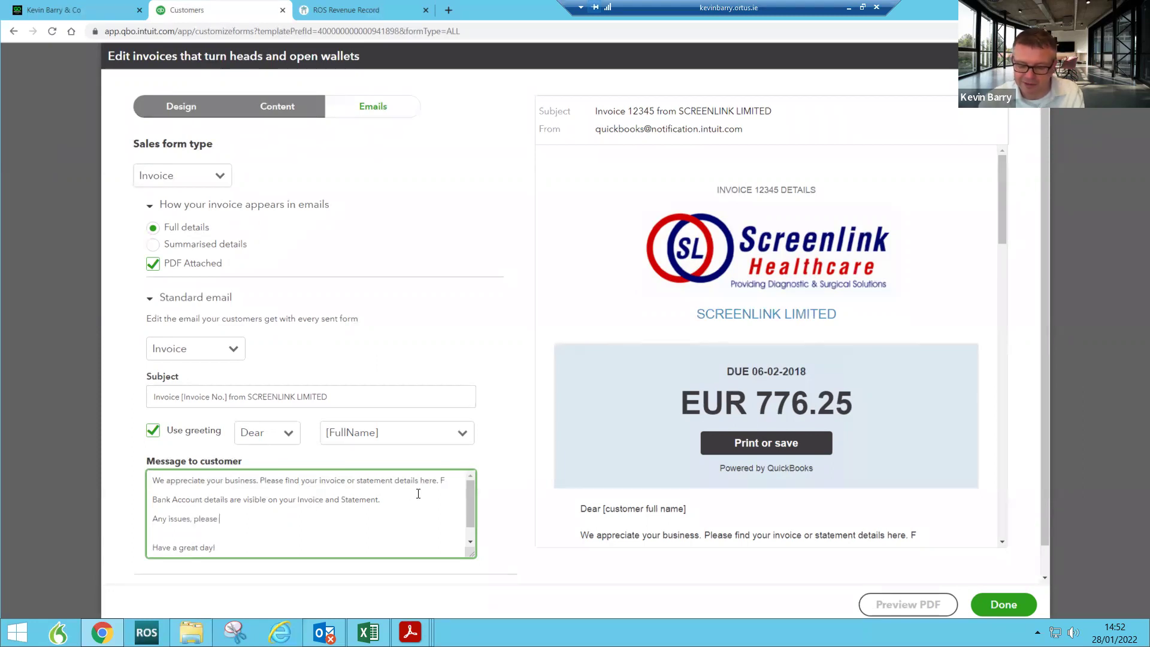
text(call)
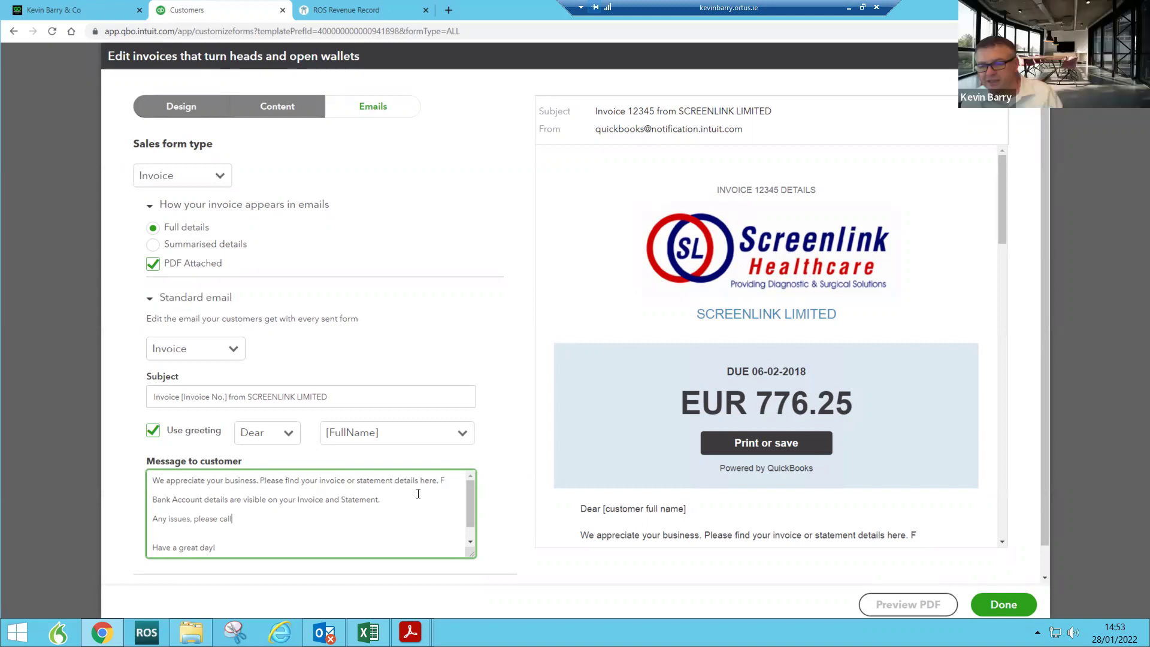
scroll(411, 473, down, 2)
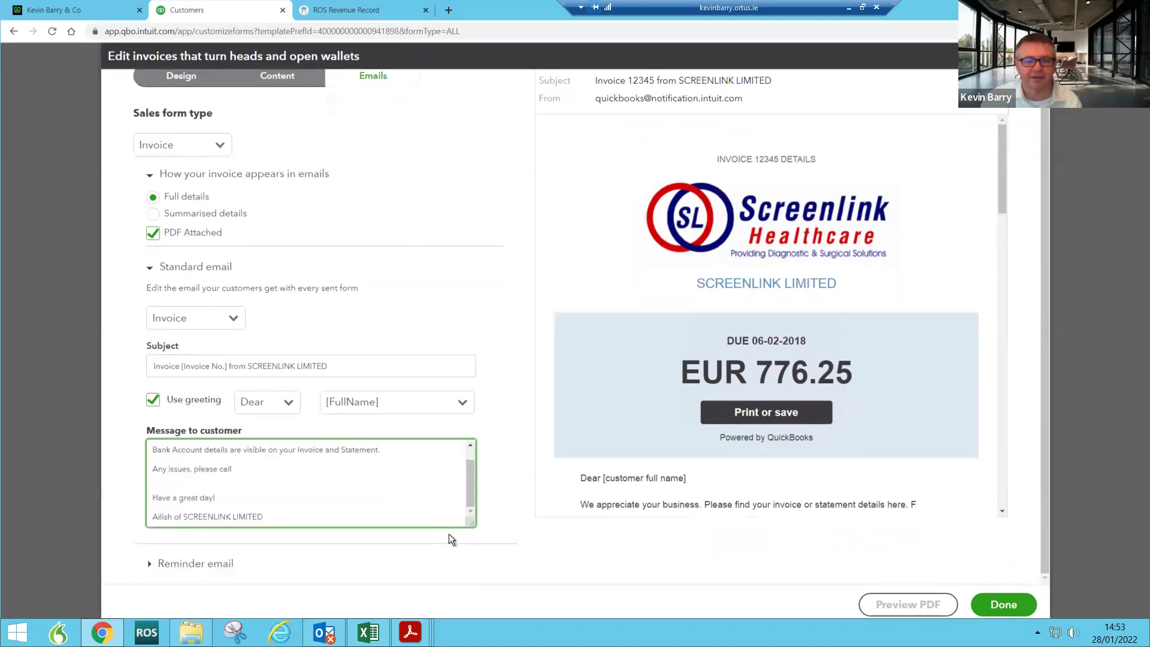
Step: Save the invoice template with its reminder email settings, then start new invoice no. 222115 from the dashboard
click(188, 564)
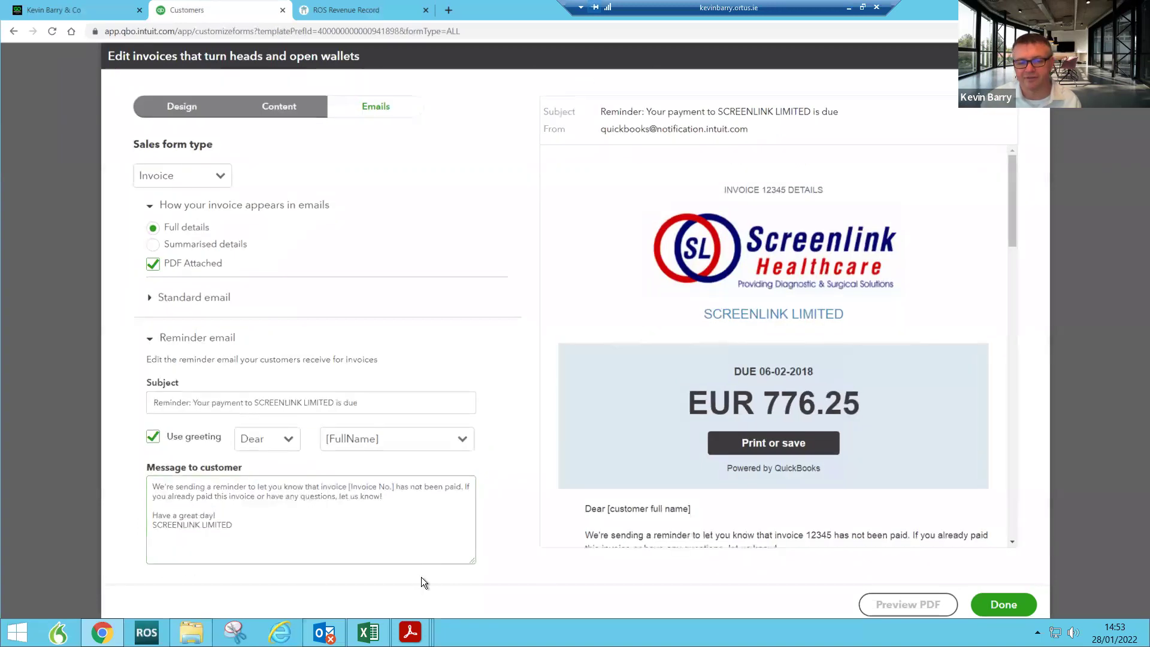
click(998, 602)
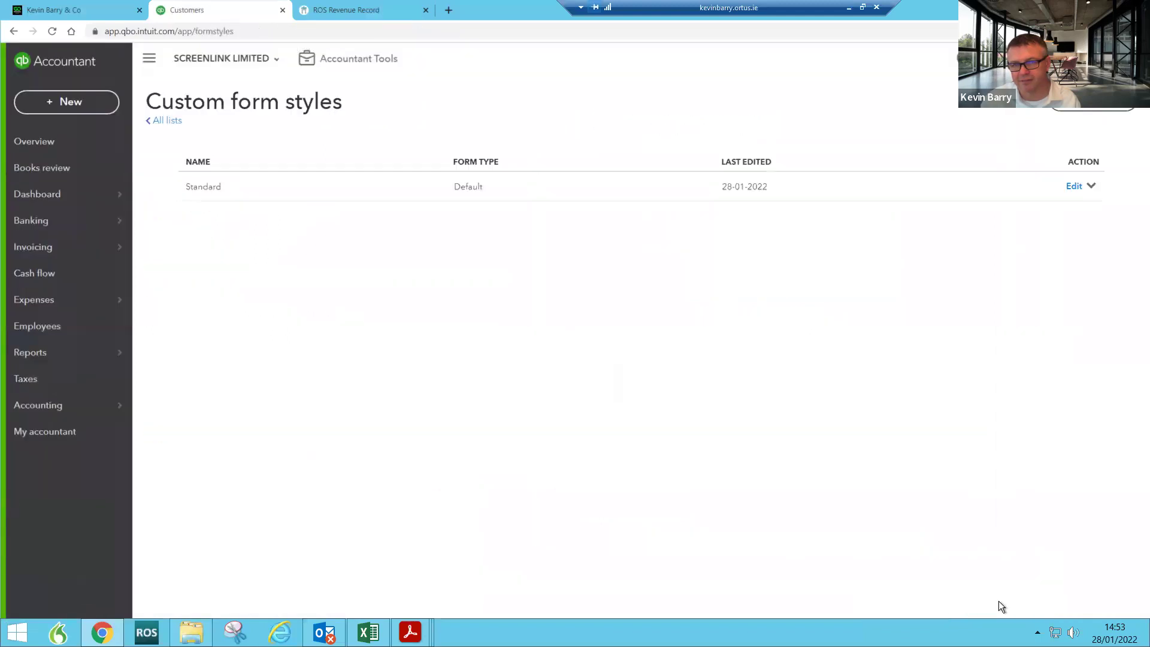
click(50, 194)
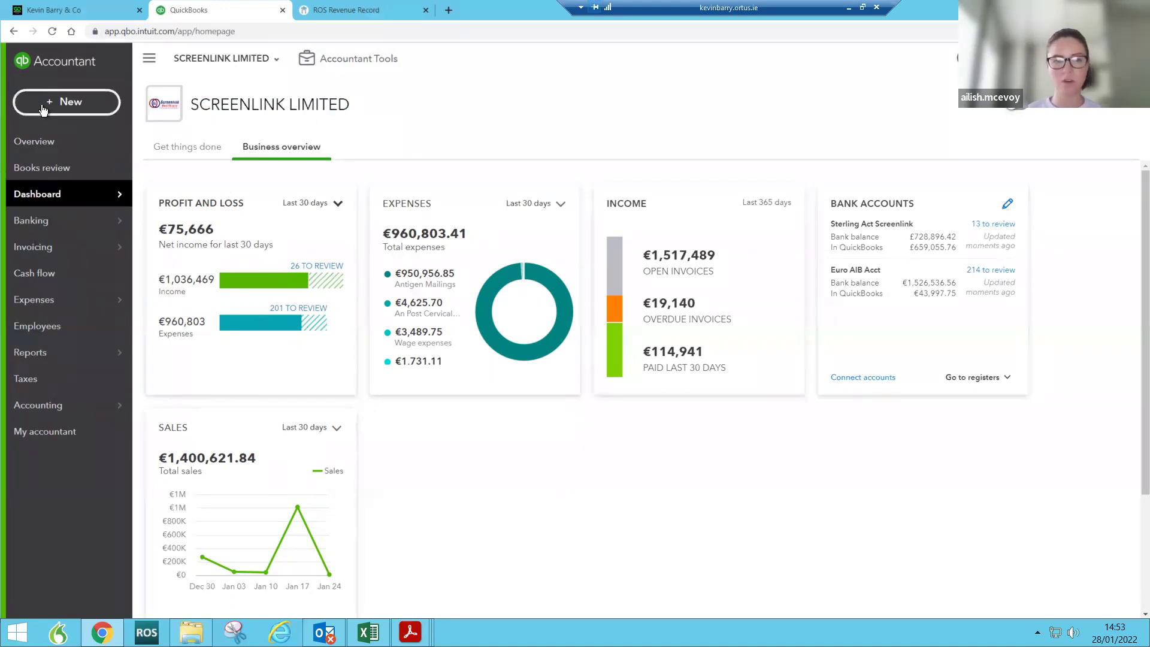
click(44, 106)
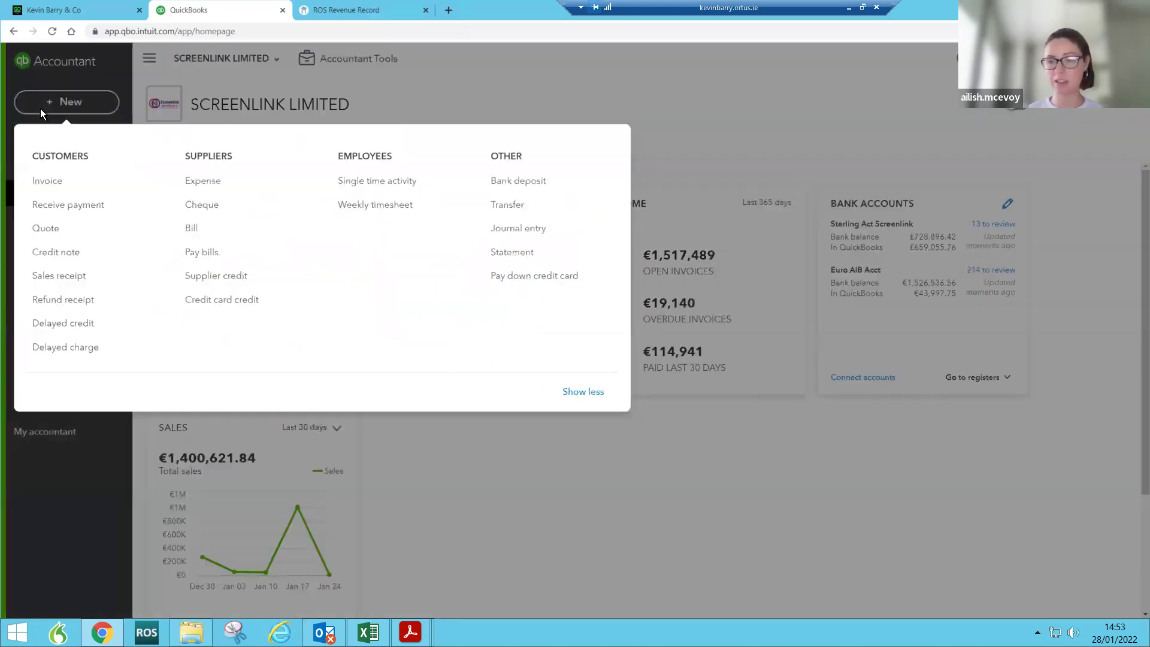
click(48, 184)
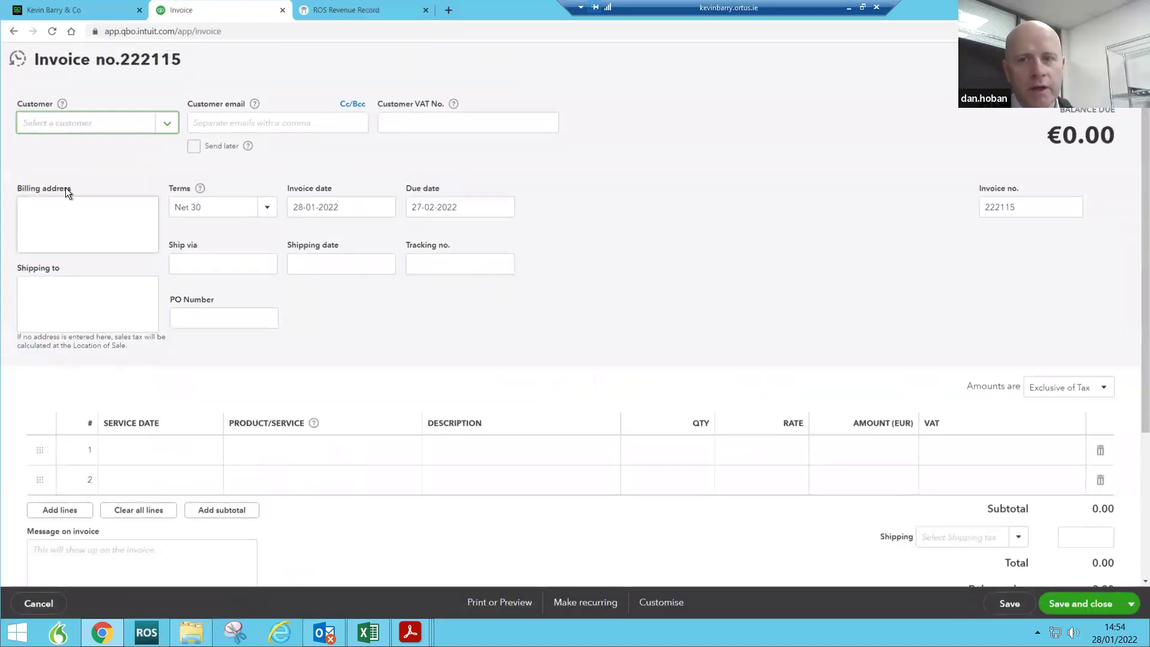
Step: Discard the blank new invoice and return to Screenlink Limited's dashboard
click(1125, 59)
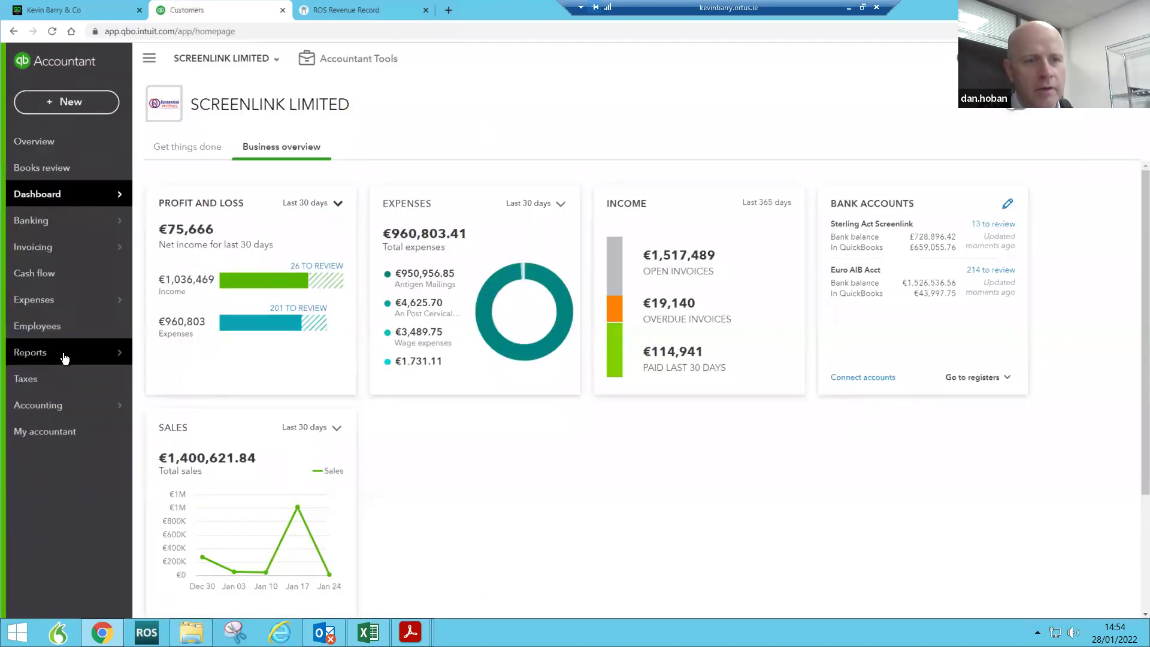
mouse_move(63, 357)
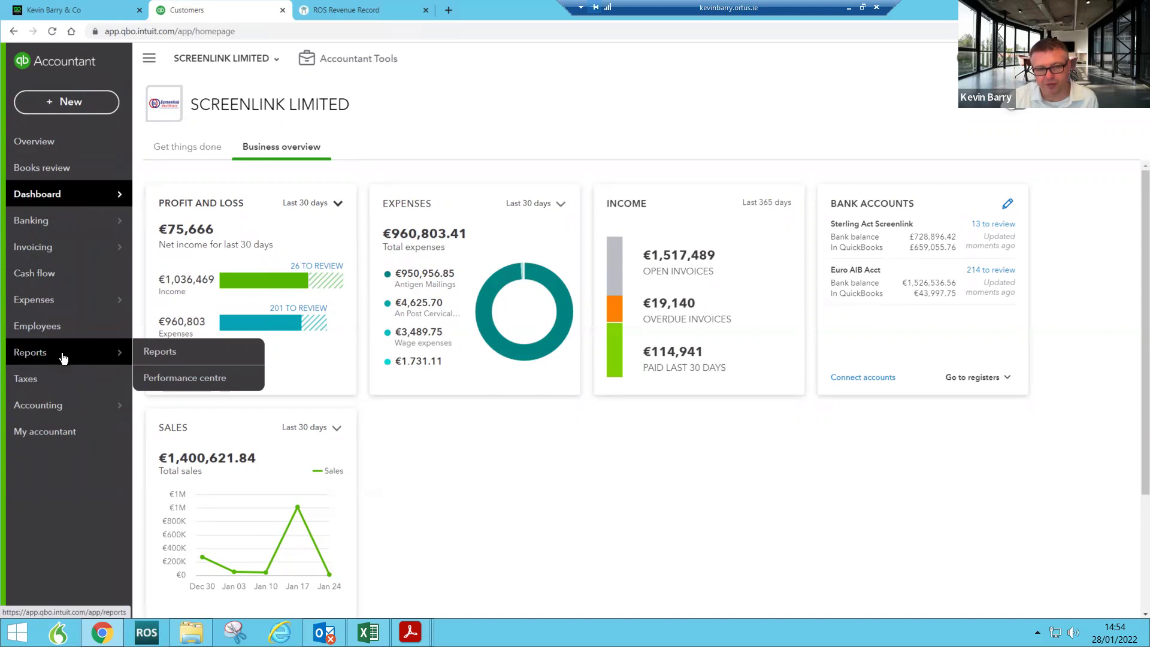
Step: Look over the Accounts receivable ageing summary, then return to the main Reports list
click(167, 357)
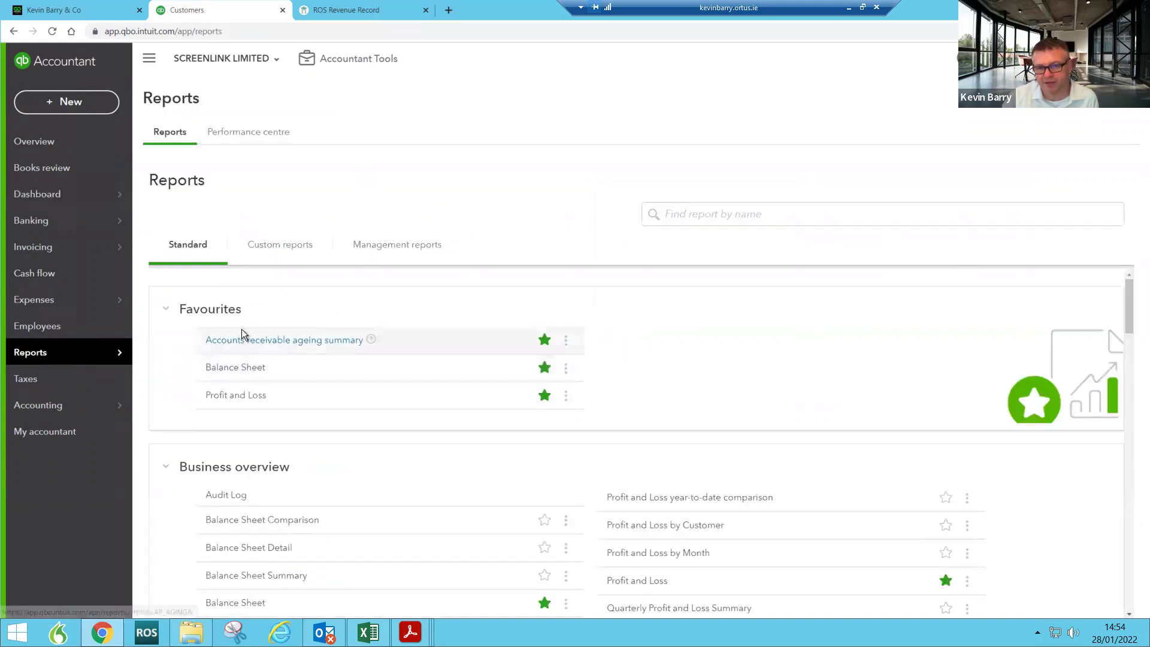
click(252, 342)
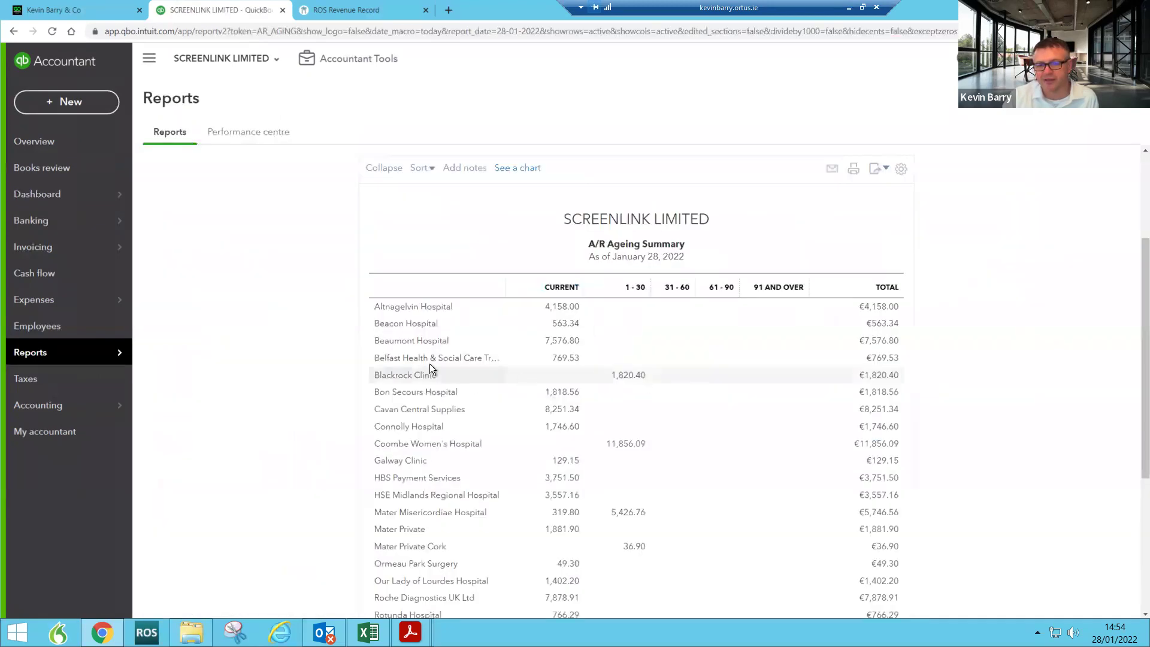
scroll(443, 457, down, 5)
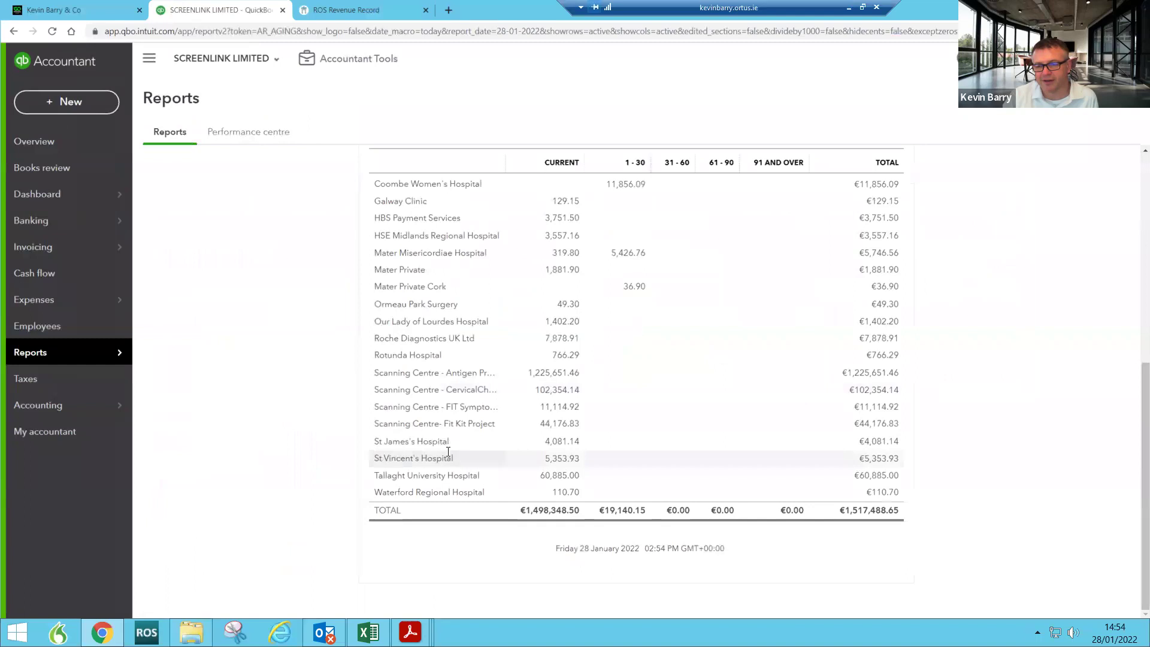
scroll(447, 455, up, 5)
scroll(335, 389, down, 1)
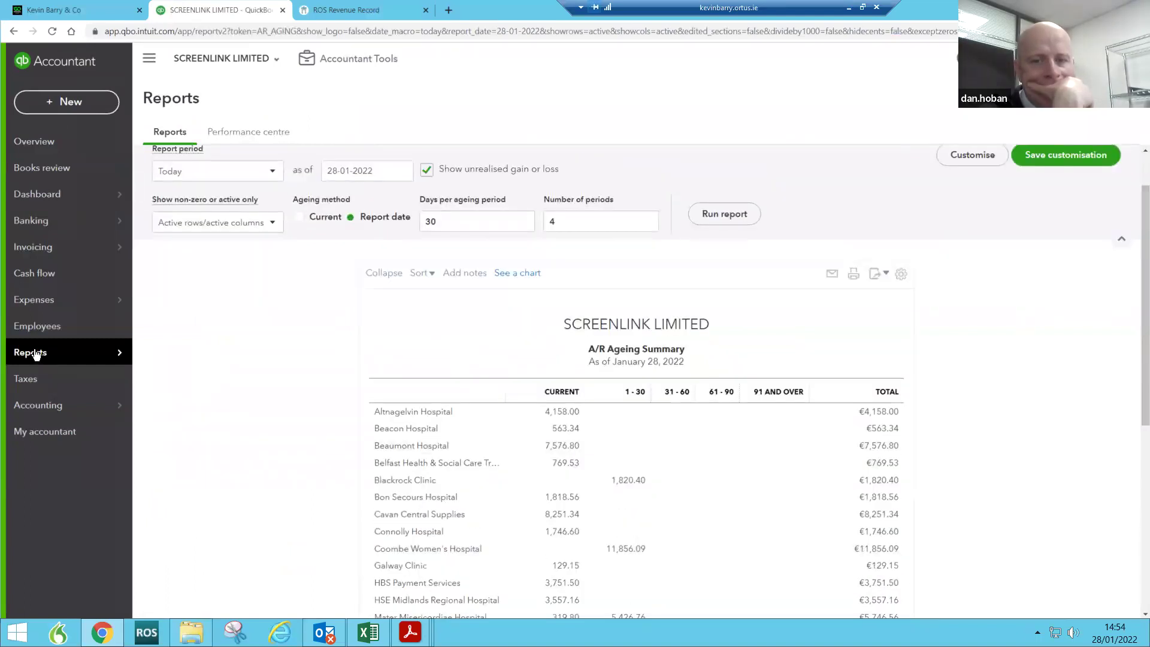
mouse_move(118, 354)
click(167, 354)
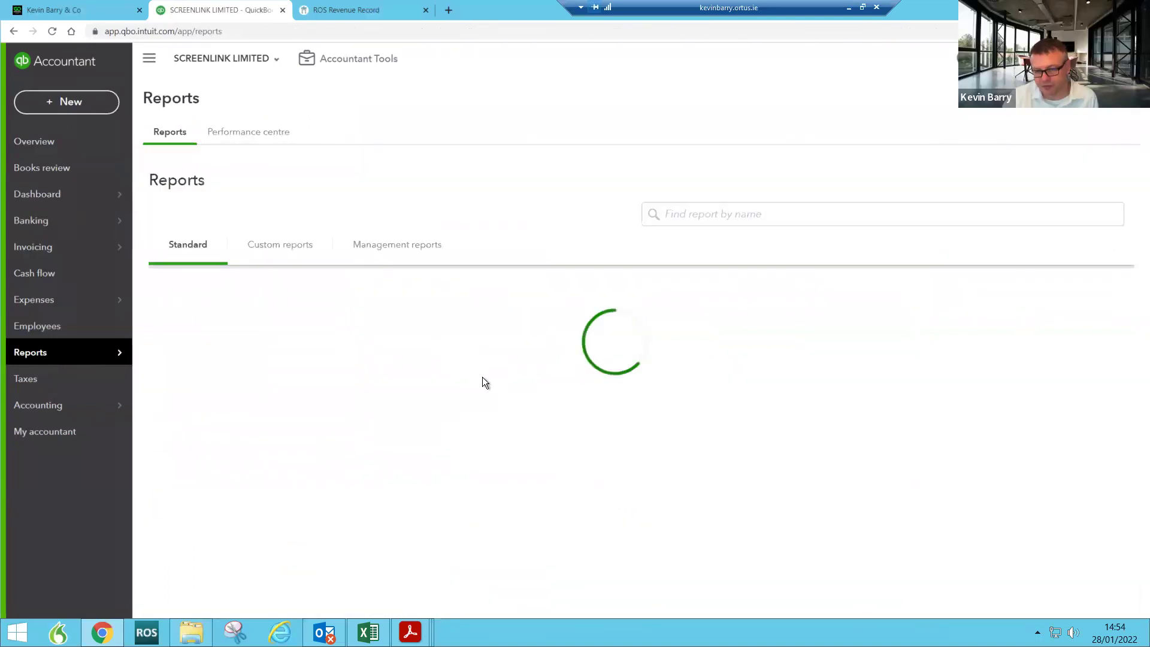
scroll(505, 440, down, 7)
scroll(505, 439, down, 15)
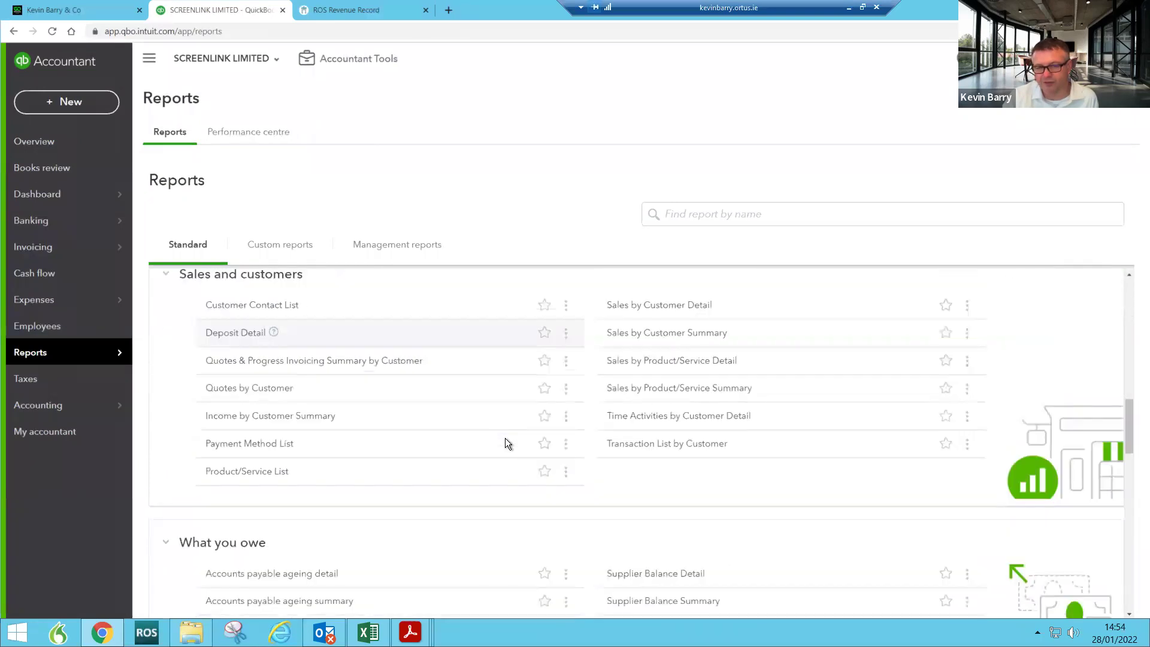
scroll(506, 434, up, 4)
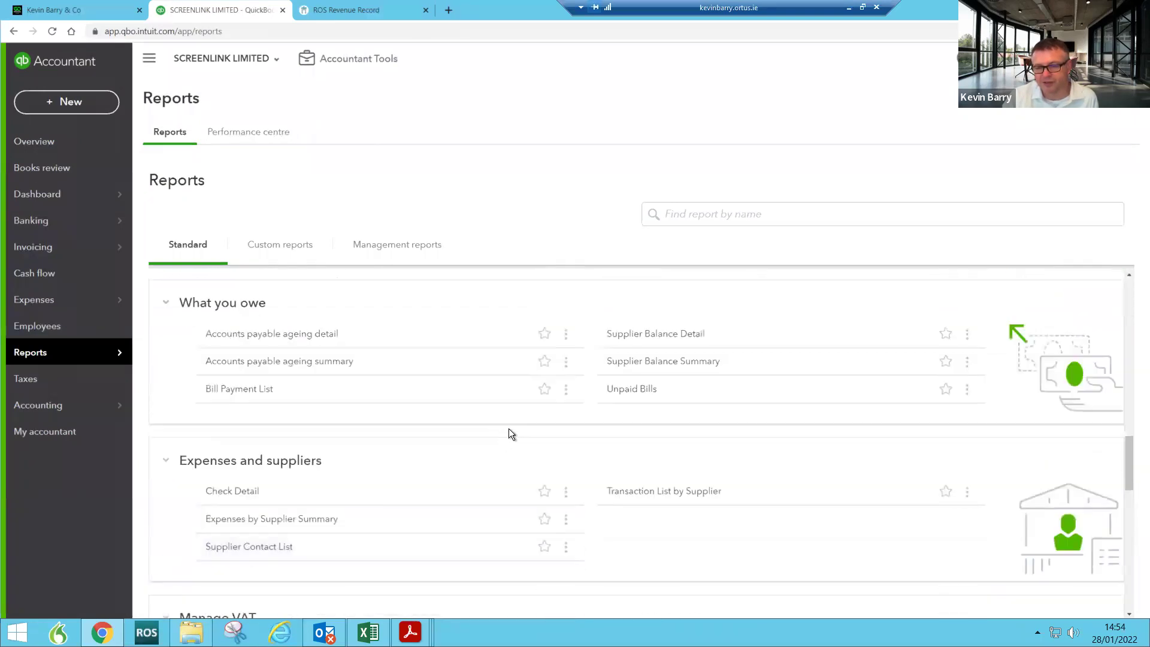
click(544, 389)
scroll(522, 480, up, 10)
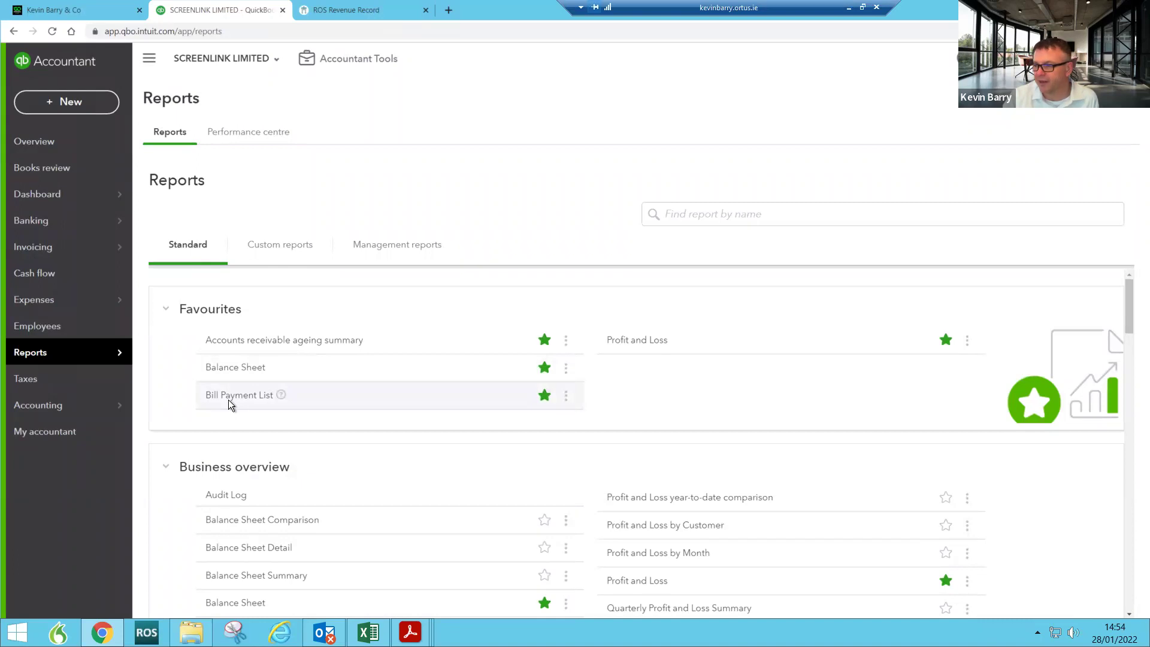
click(544, 395)
scroll(635, 449, down, 3)
scroll(635, 447, up, 3)
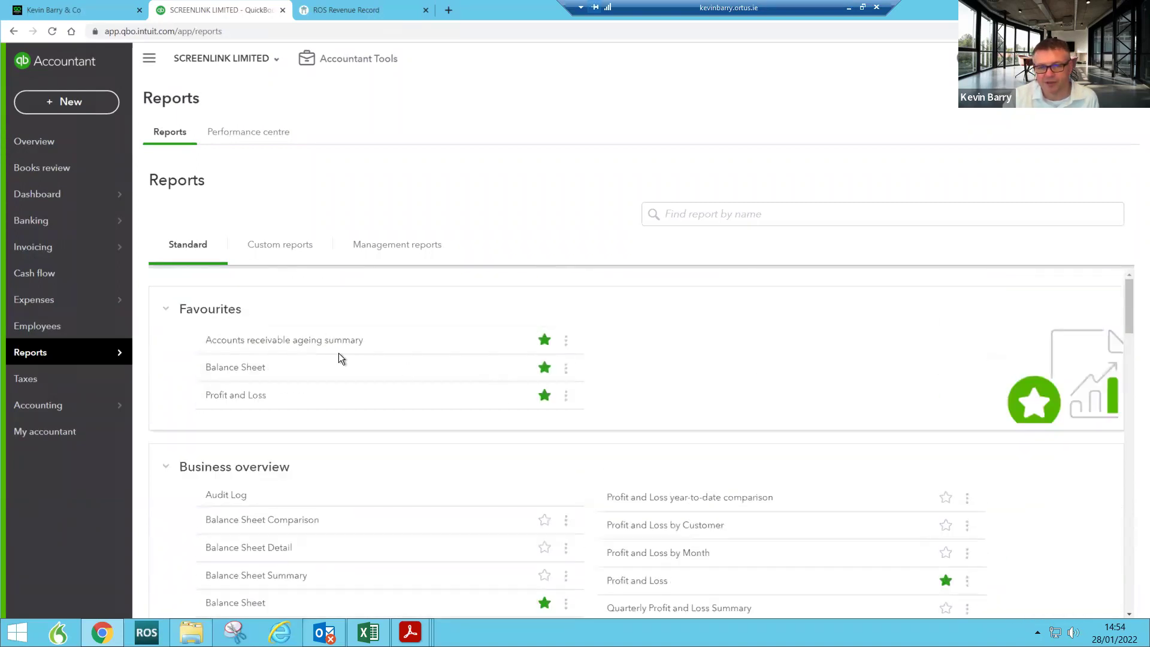
click(292, 255)
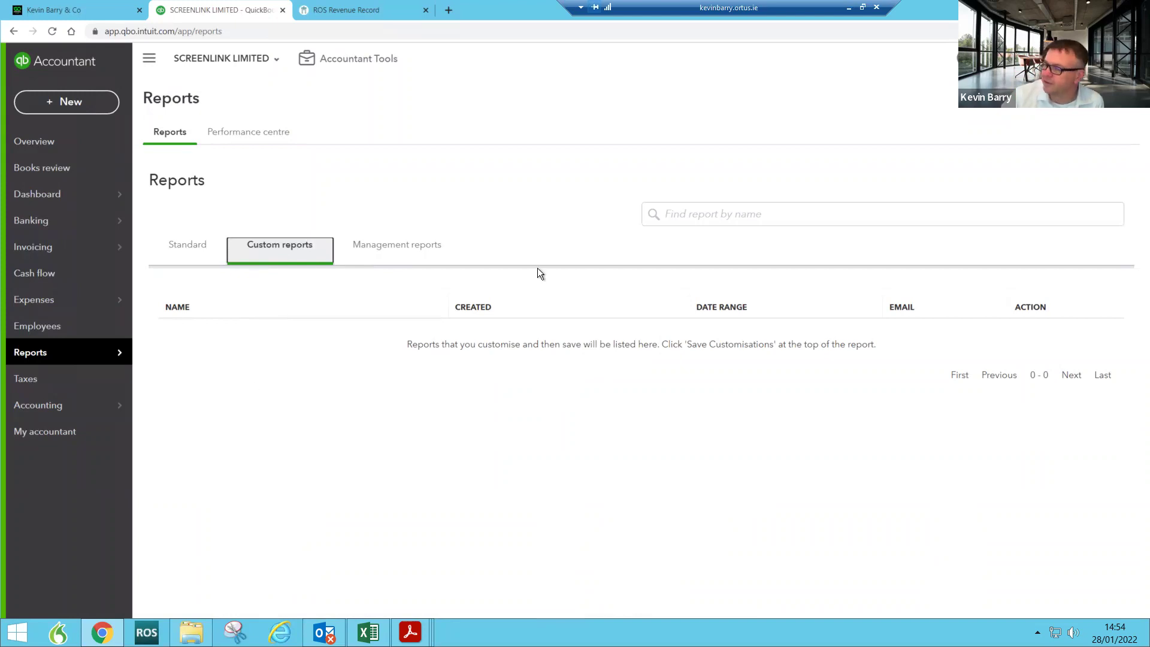
click(192, 248)
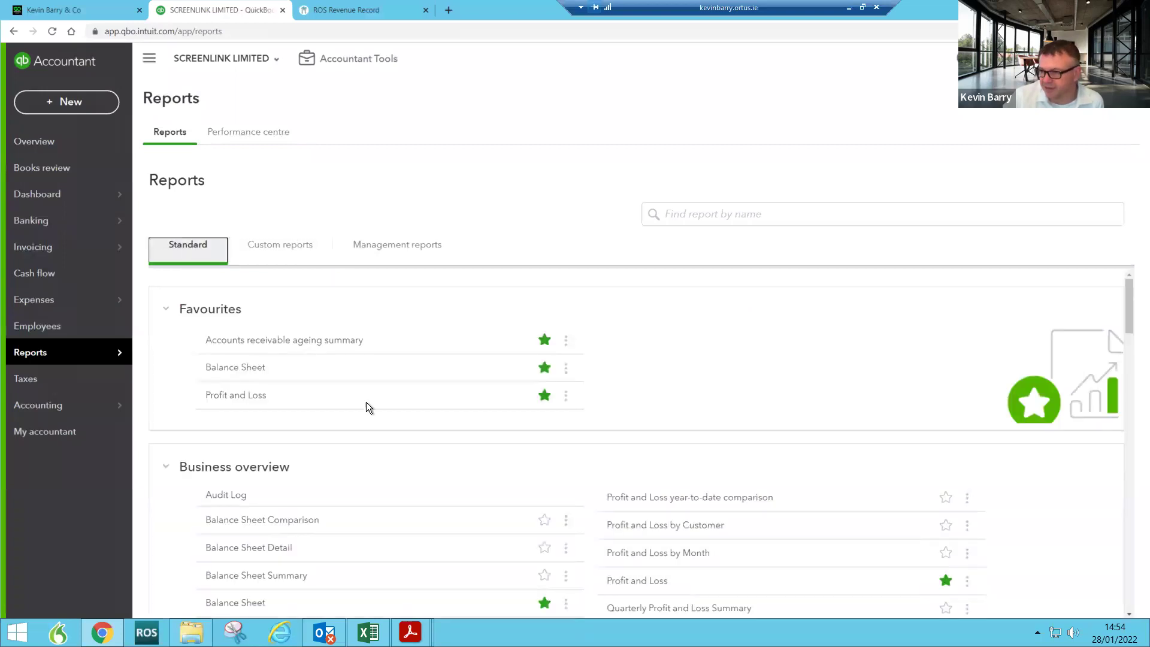
scroll(545, 519, down, 2)
scroll(419, 509, up, 2)
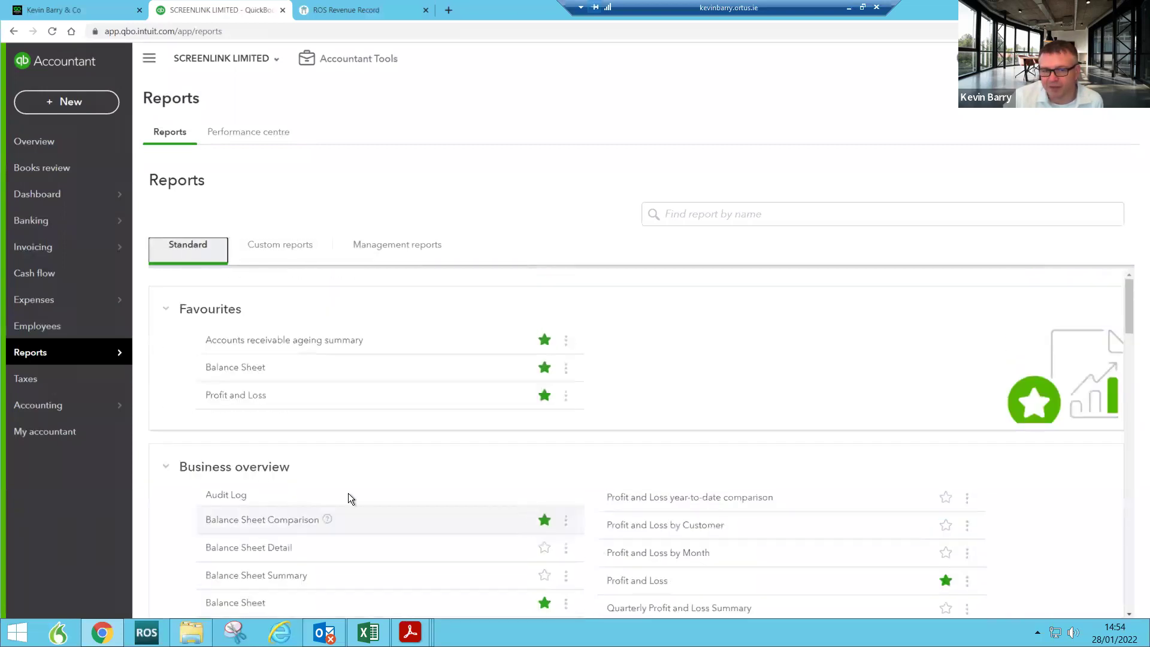
Step: Run the December 2021 Profit and Loss with a Year-to-date comparison column beside Dec 2021
click(224, 397)
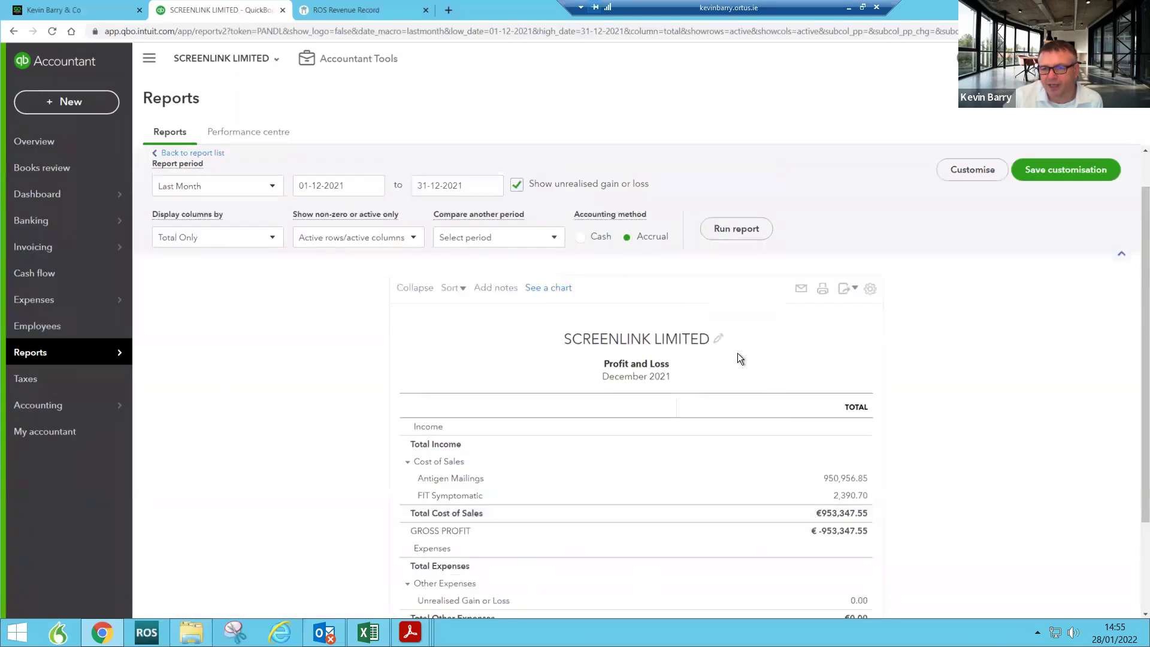
scroll(729, 372, down, 2)
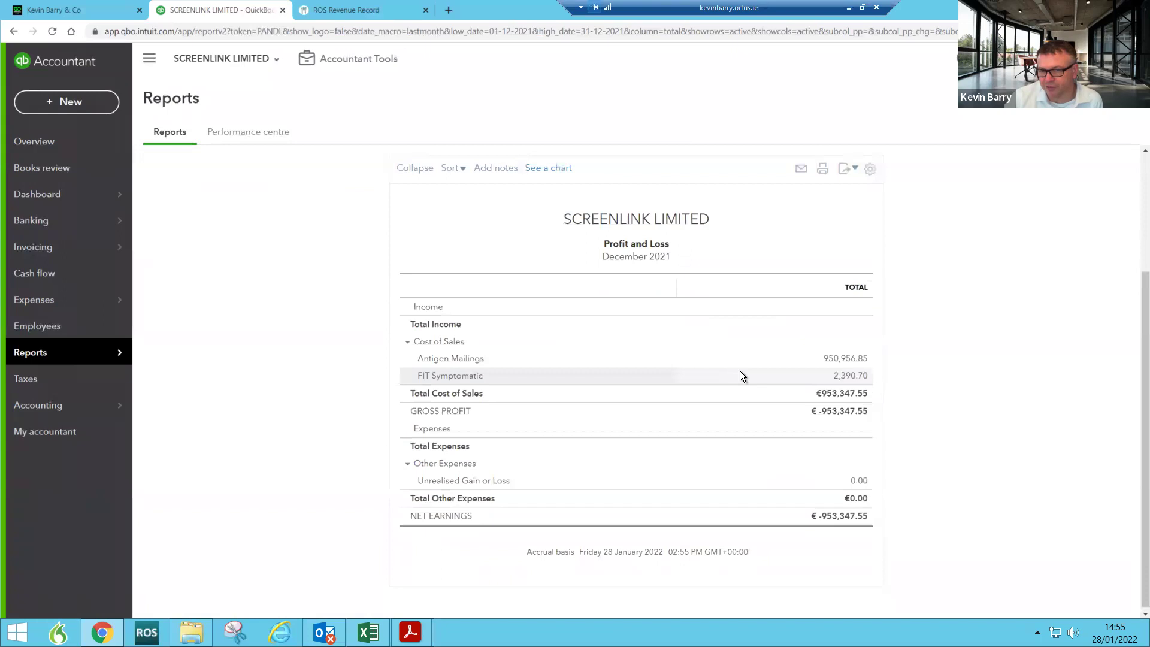
scroll(743, 376, up, 2)
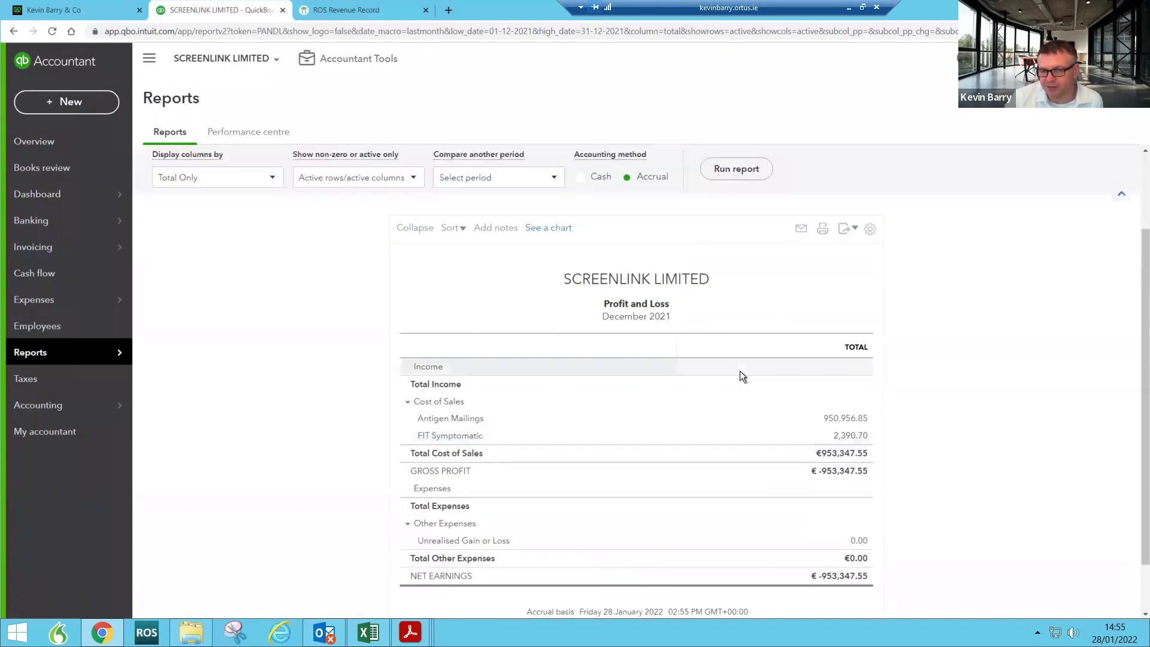
click(466, 237)
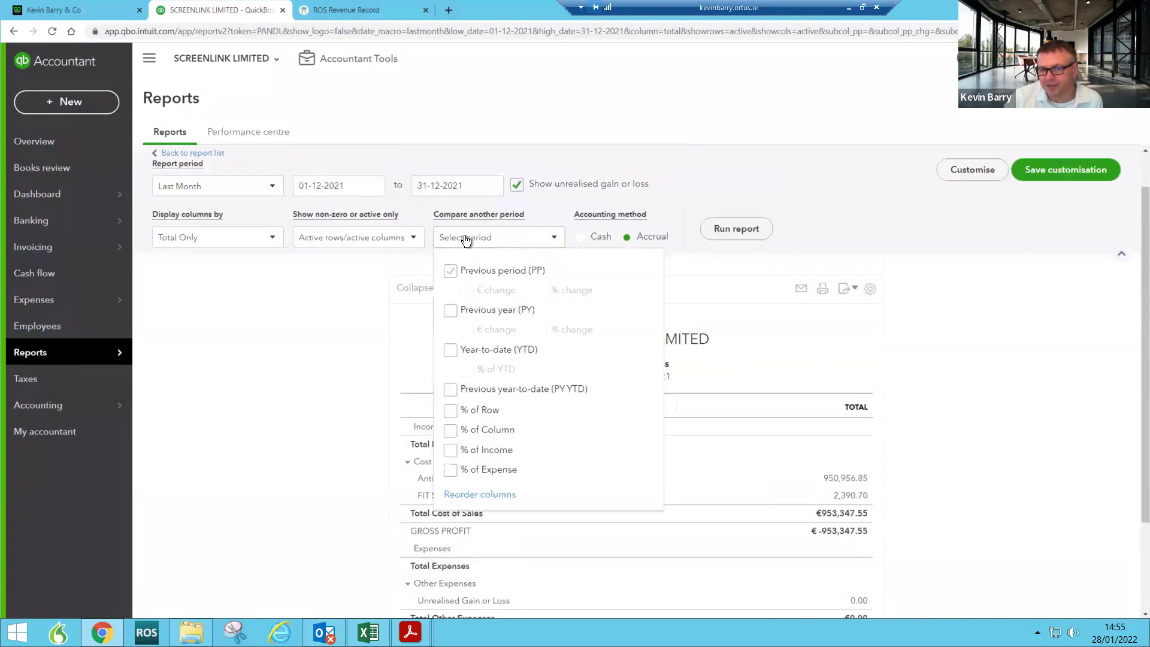
click(451, 351)
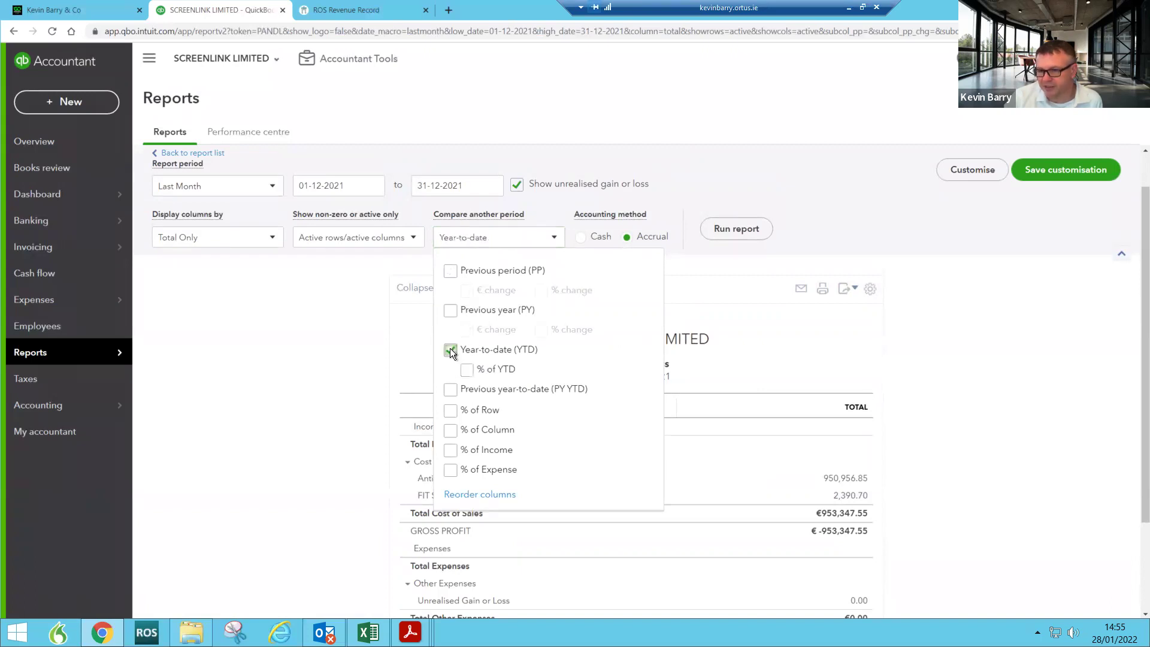
click(741, 230)
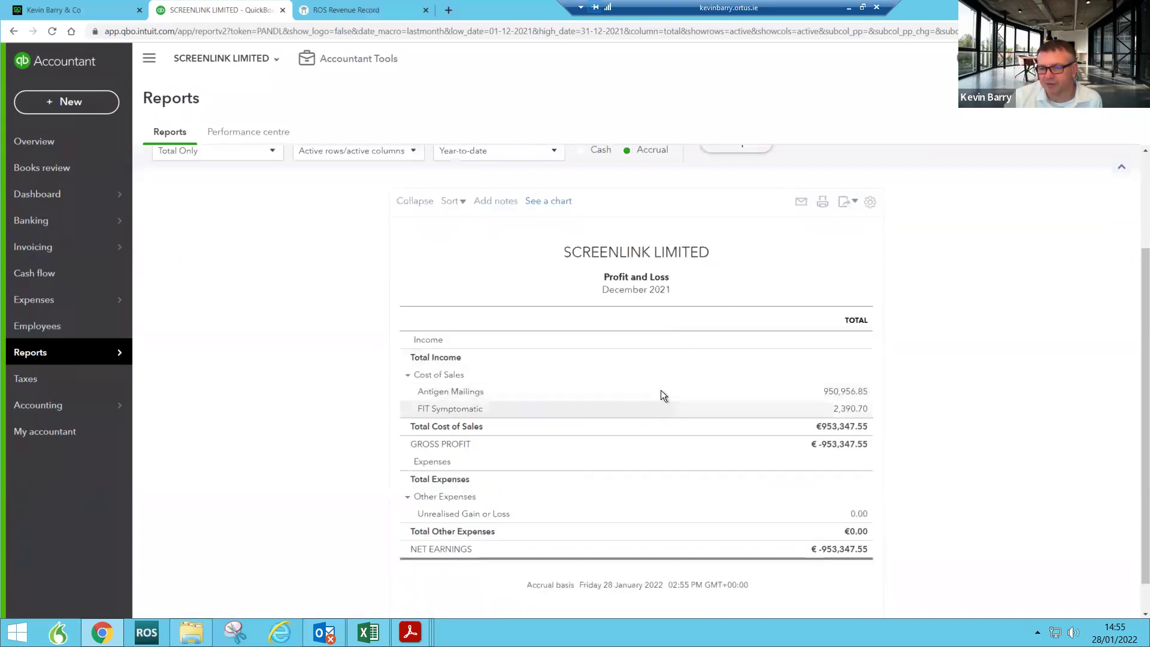
scroll(904, 231, up, 1)
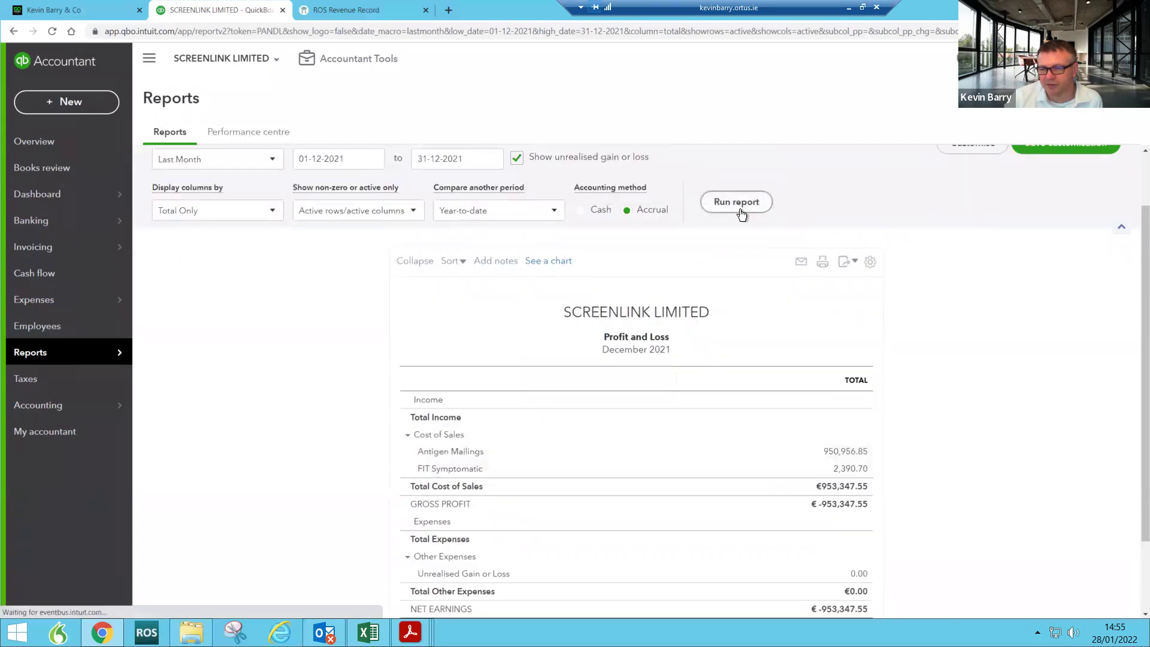
click(739, 210)
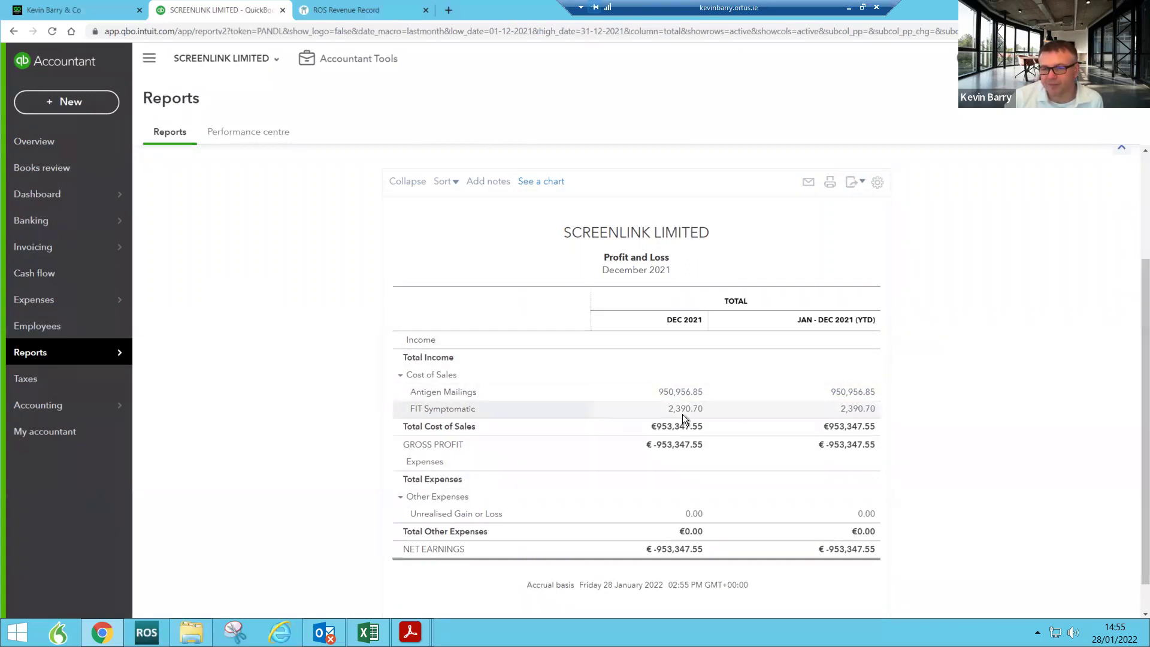
scroll(681, 415, up, 2)
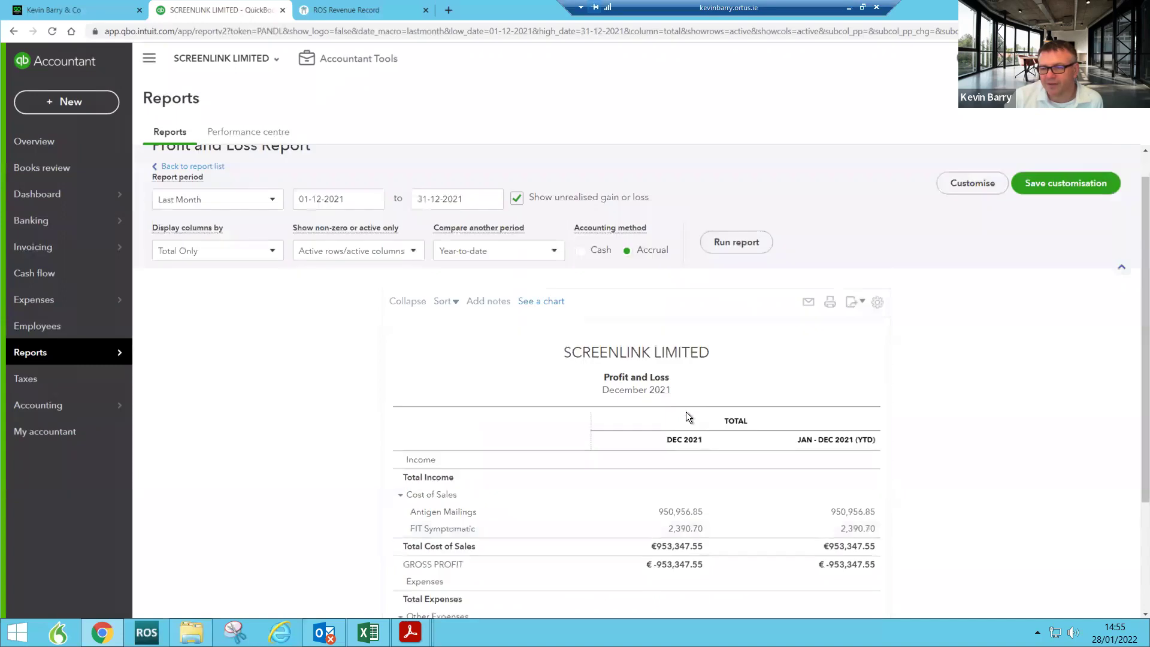
Step: Begin saving the customised report and create two new report groups, each named after a person
click(1064, 190)
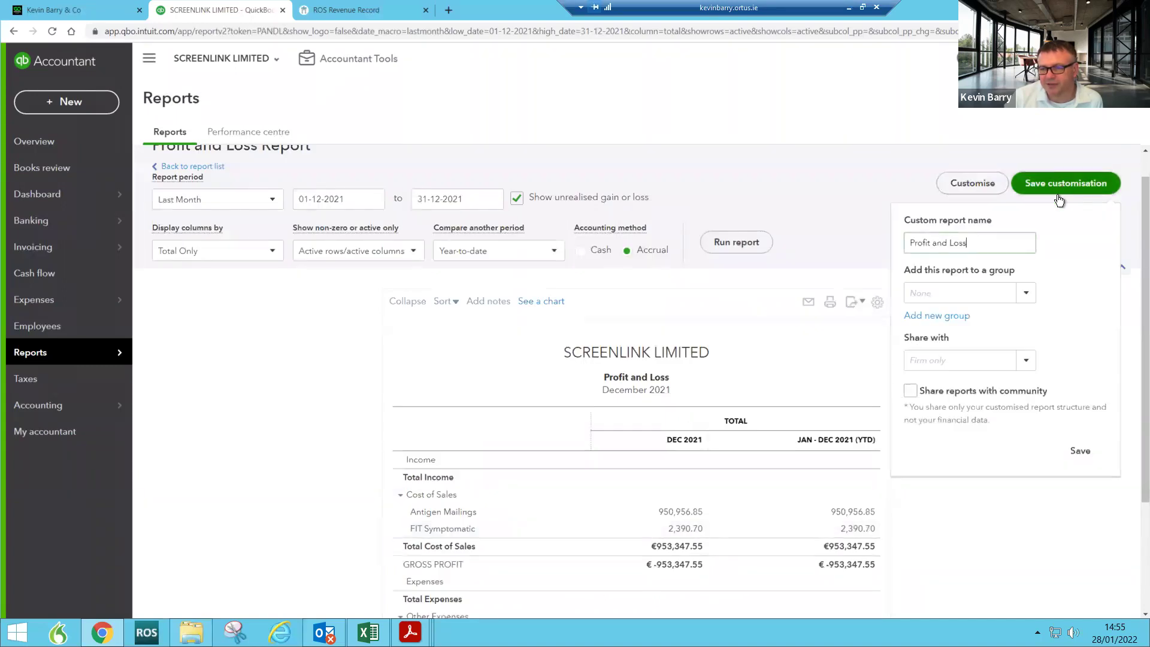
click(956, 318)
click(959, 340)
text(Da)
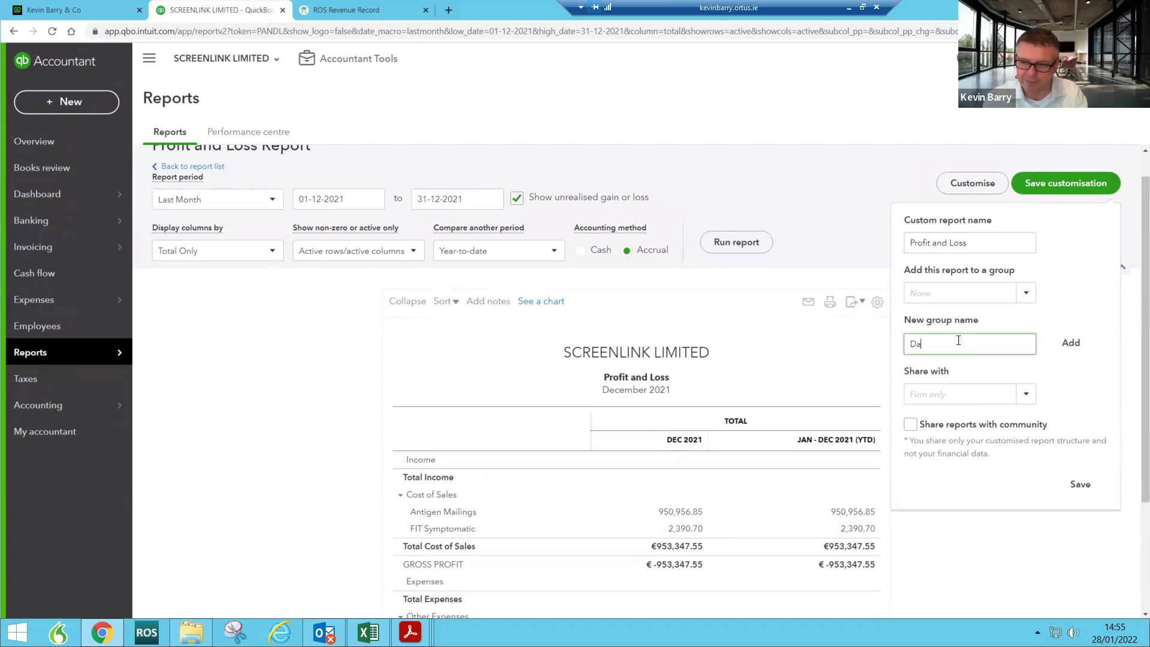
text(n)
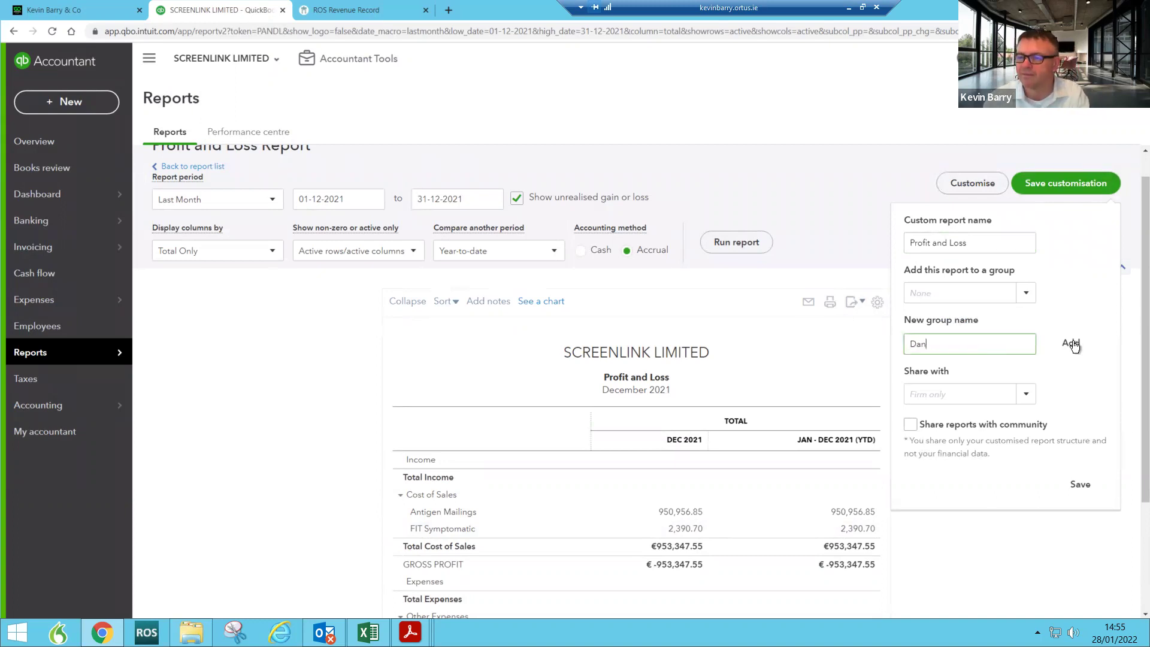
click(1071, 343)
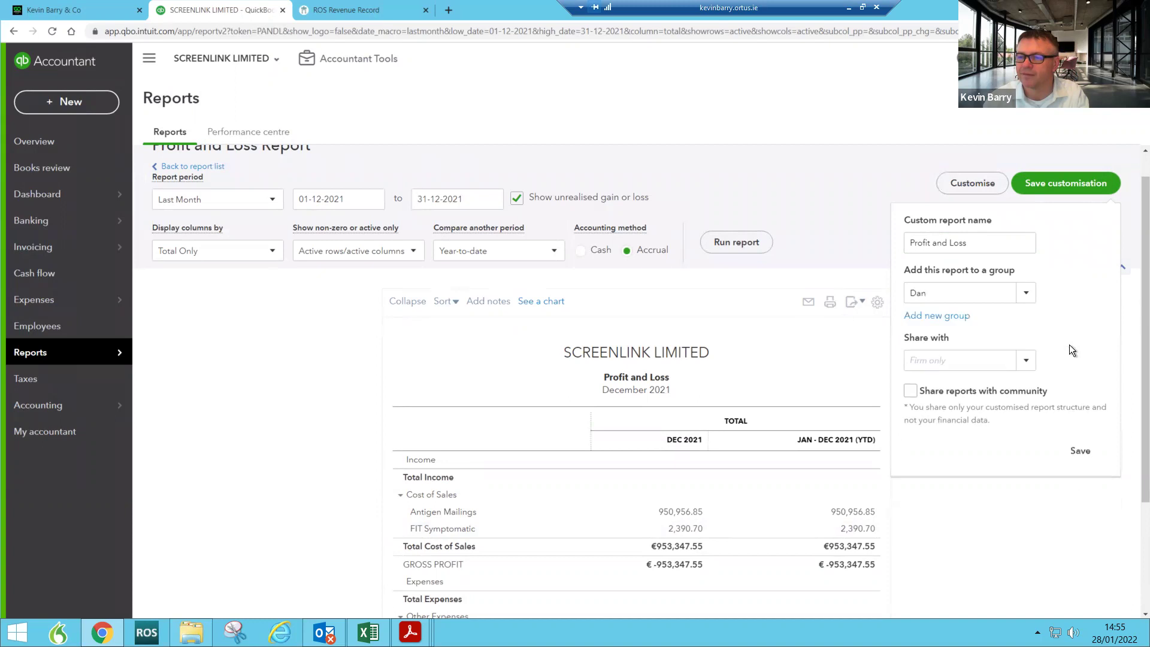
click(951, 316)
click(943, 343)
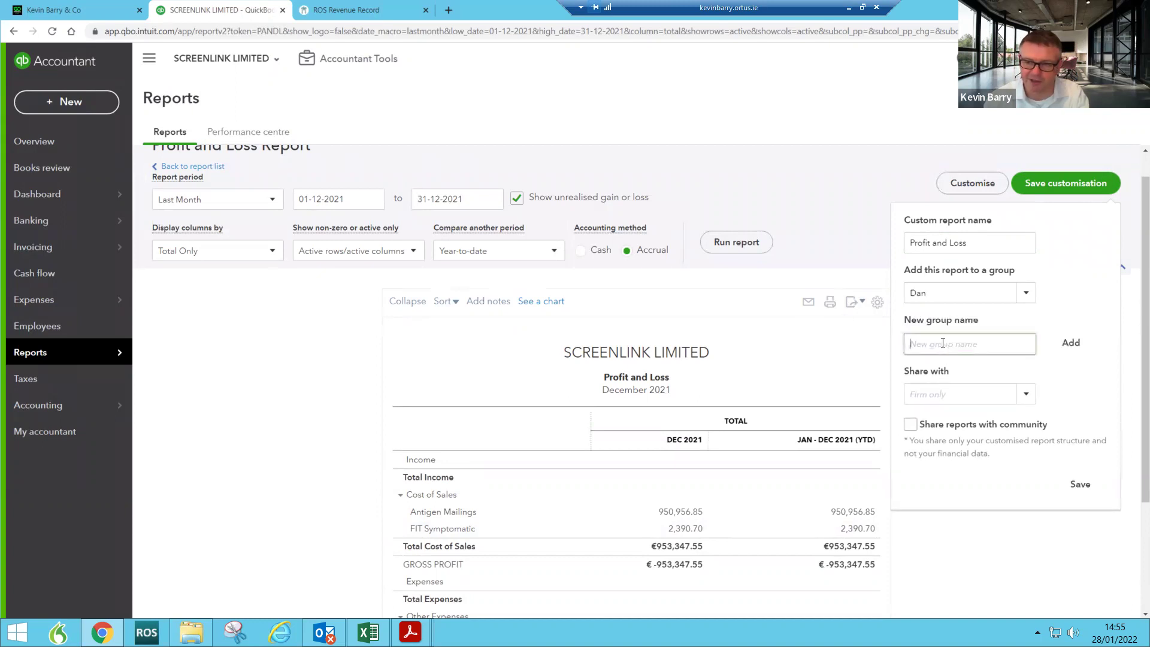
text(Ailish)
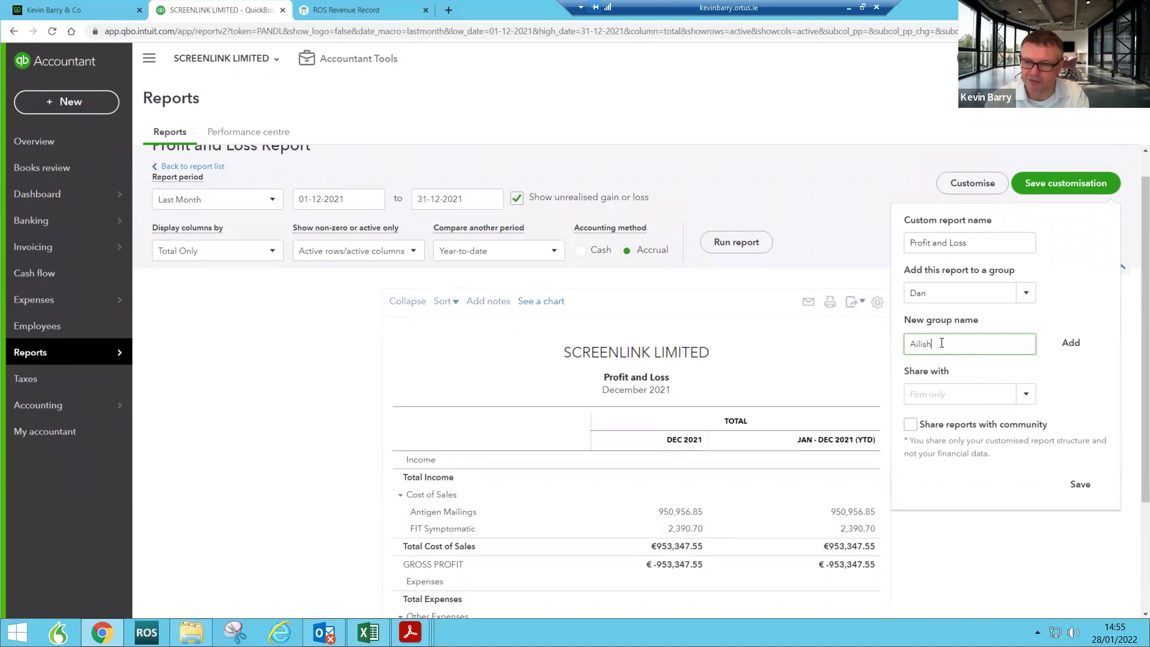
click(1063, 341)
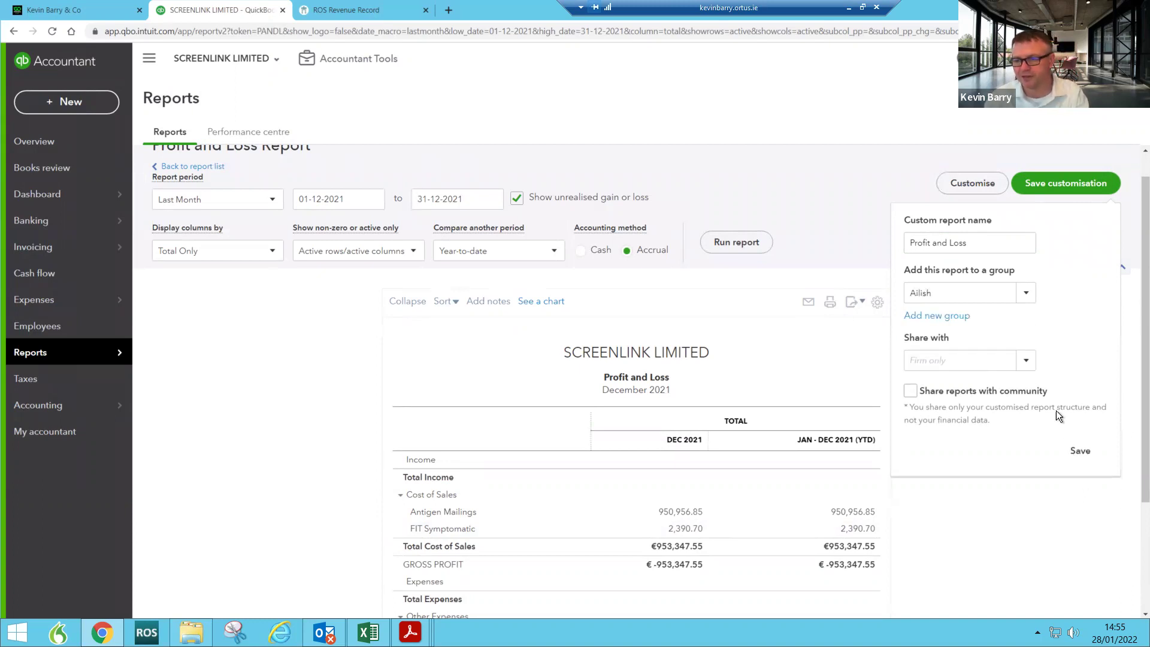
Step: Save the year-to-date Profit and Loss as a custom report and view it under Custom reports
click(1079, 451)
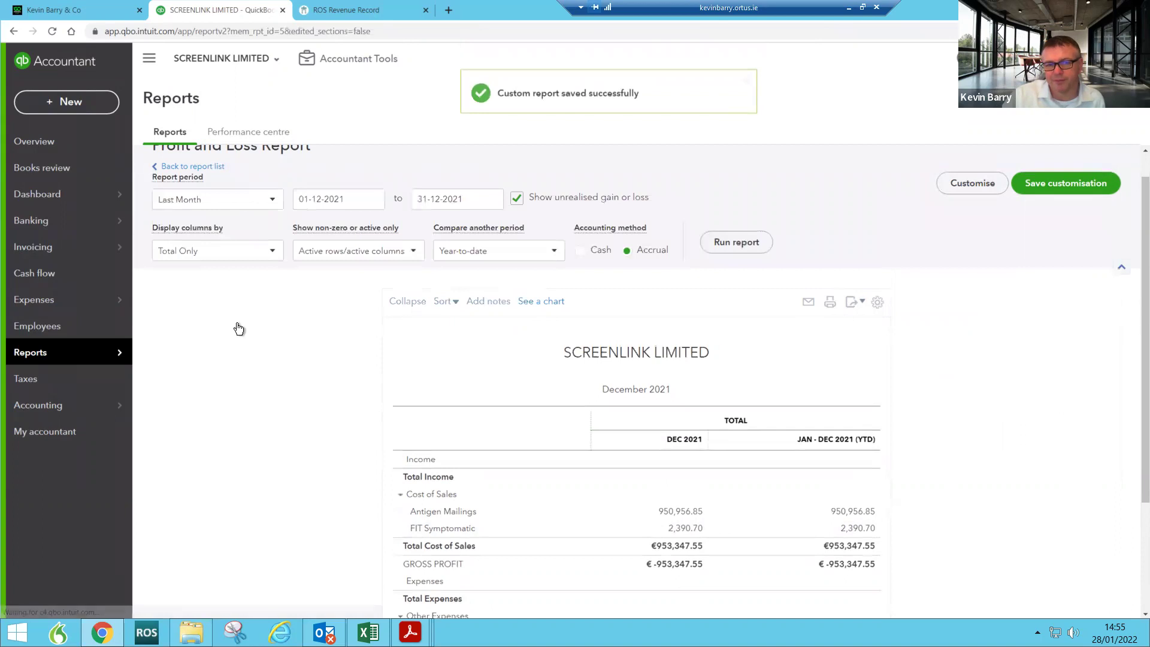
scroll(347, 321, down, 2)
scroll(347, 321, up, 3)
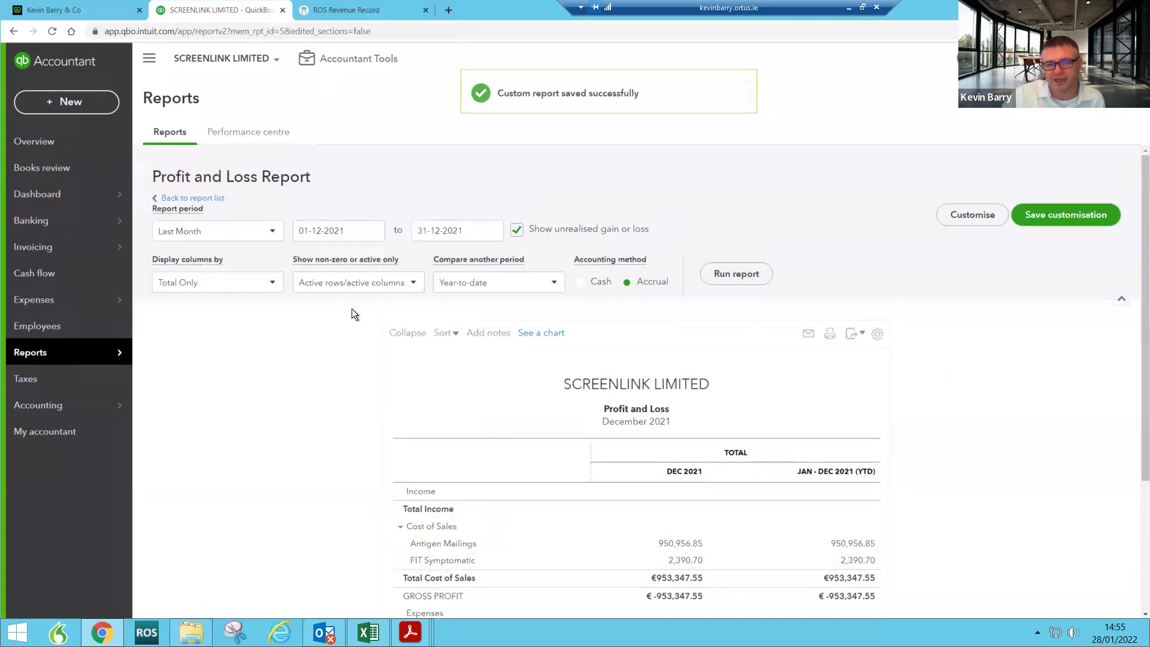
click(211, 199)
click(284, 252)
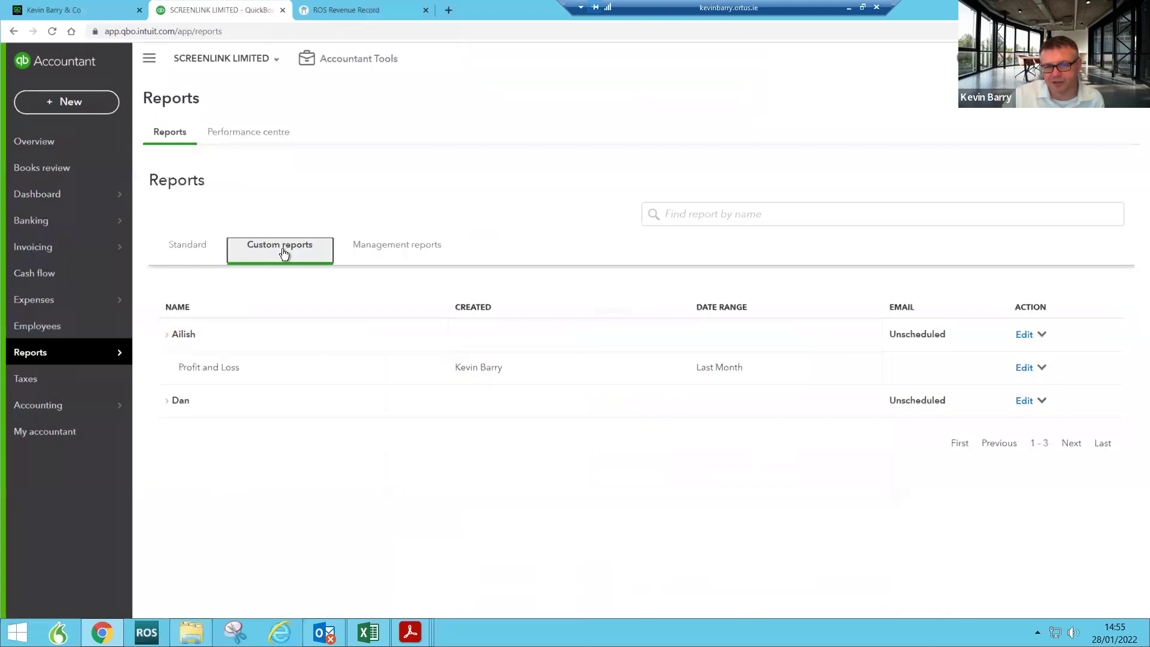
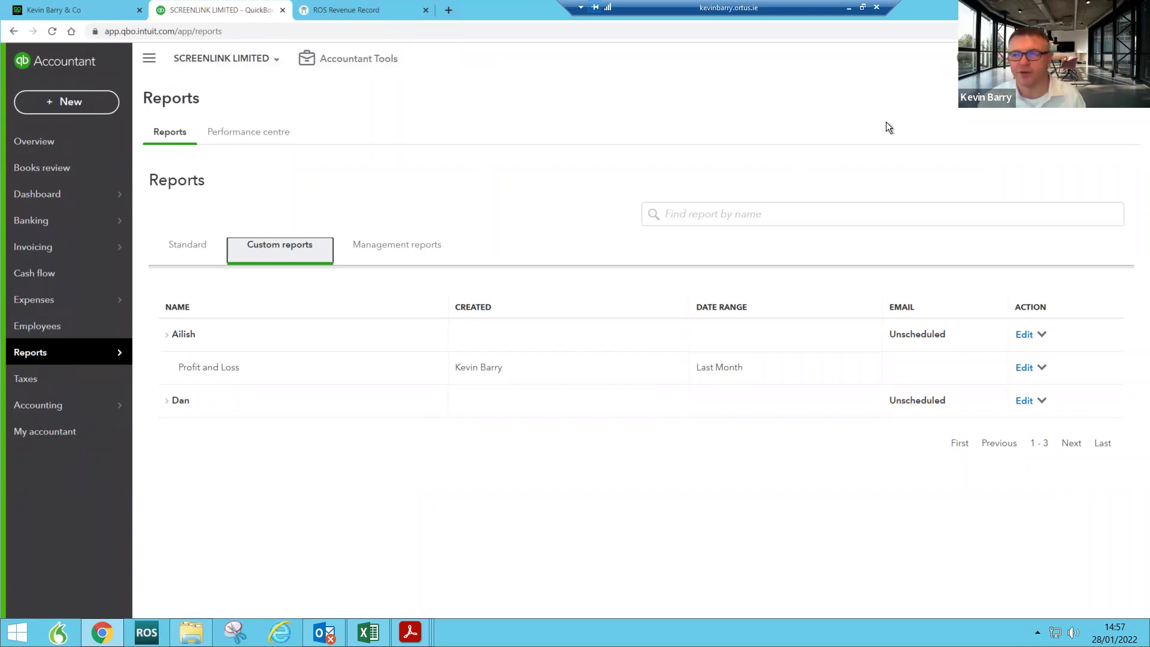
Step: Leave SCREENLINK LIMITED through the company dropdown and go back to the practice
click(278, 59)
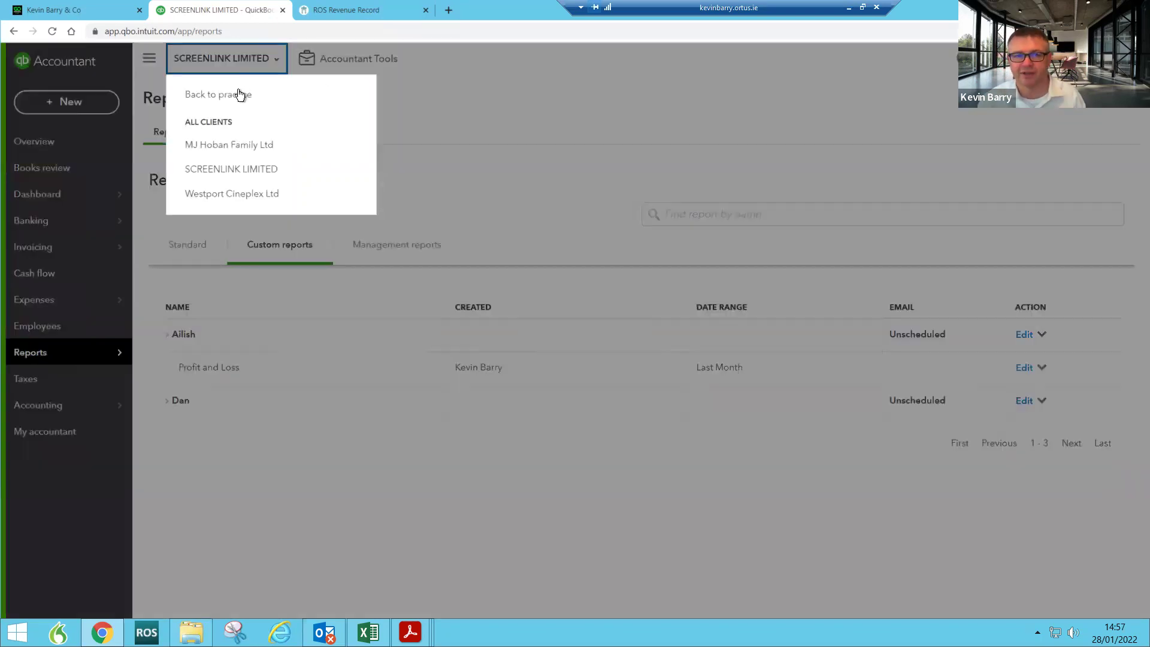
click(240, 95)
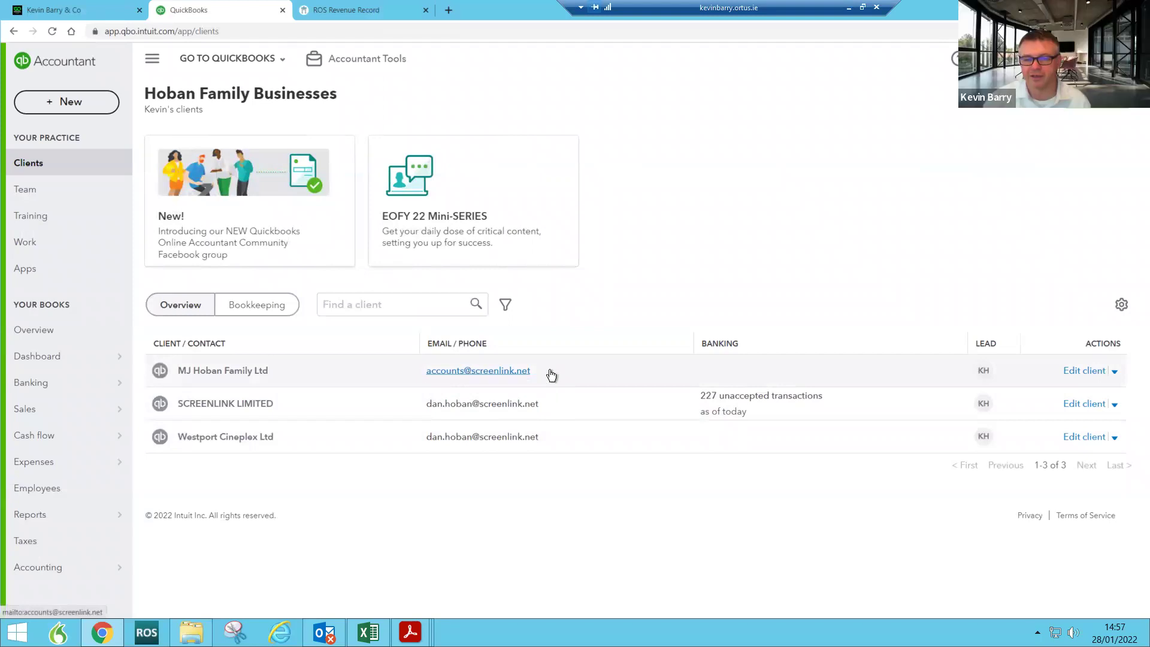
click(447, 373)
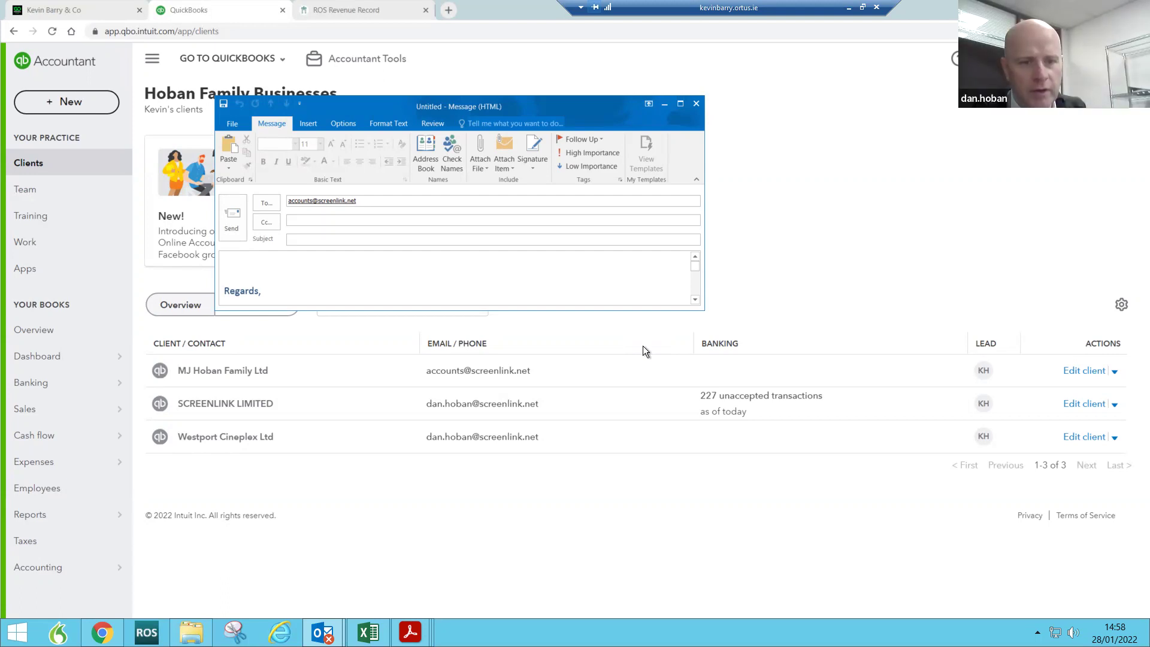
click(696, 105)
click(576, 349)
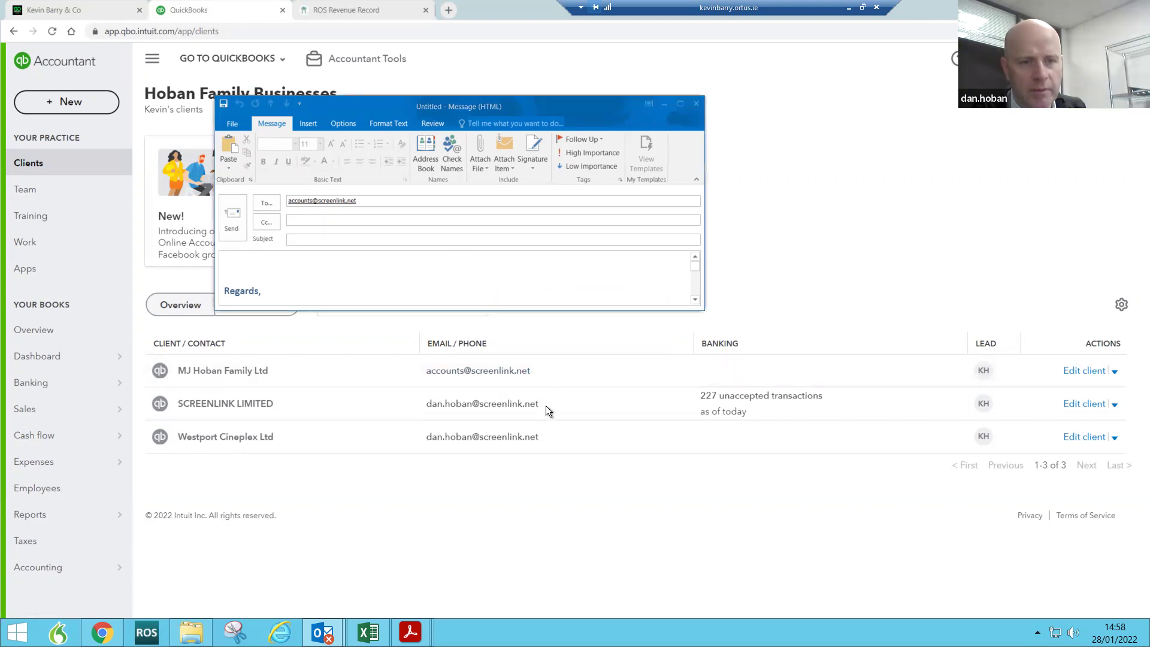
click(448, 413)
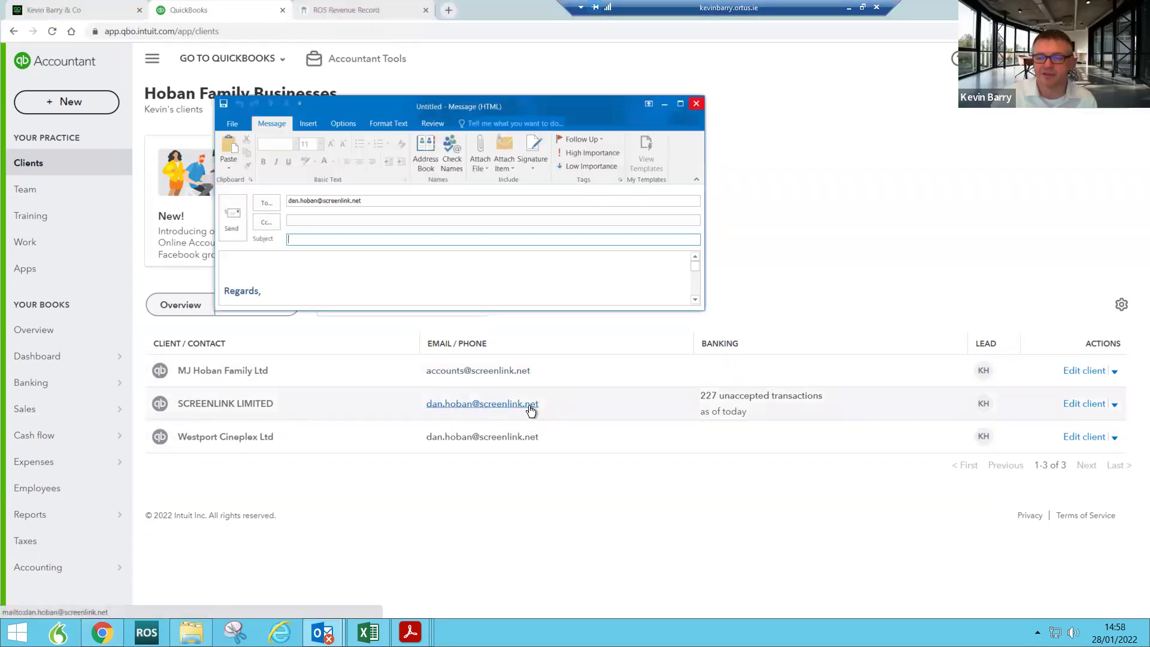
click(696, 104)
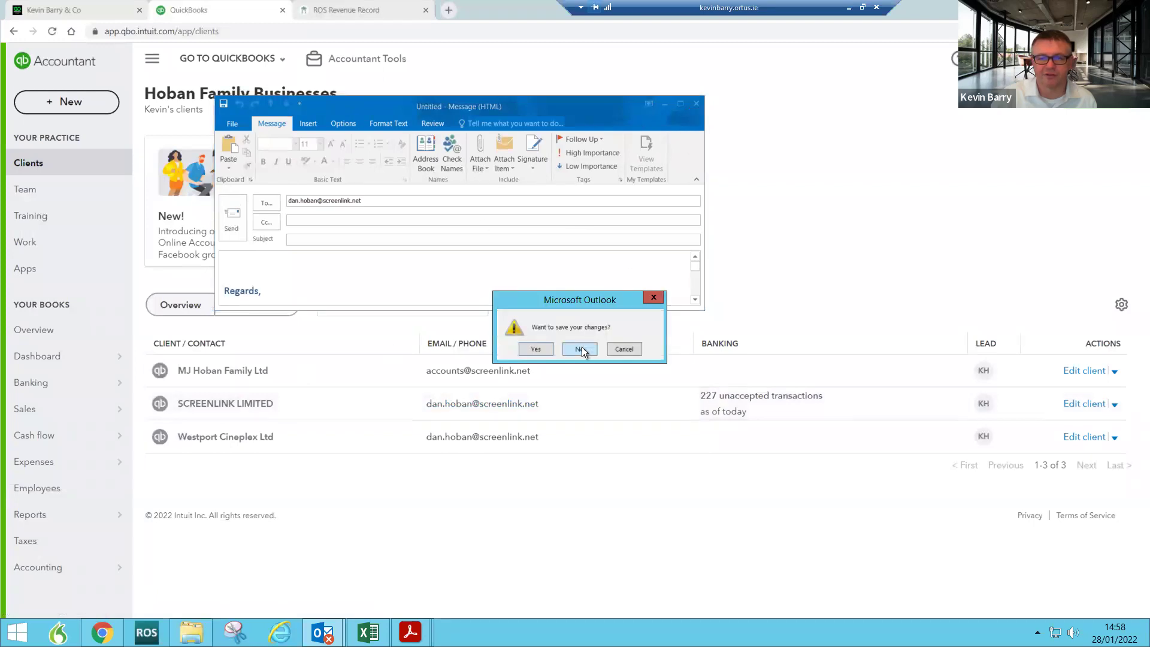
click(580, 349)
click(279, 63)
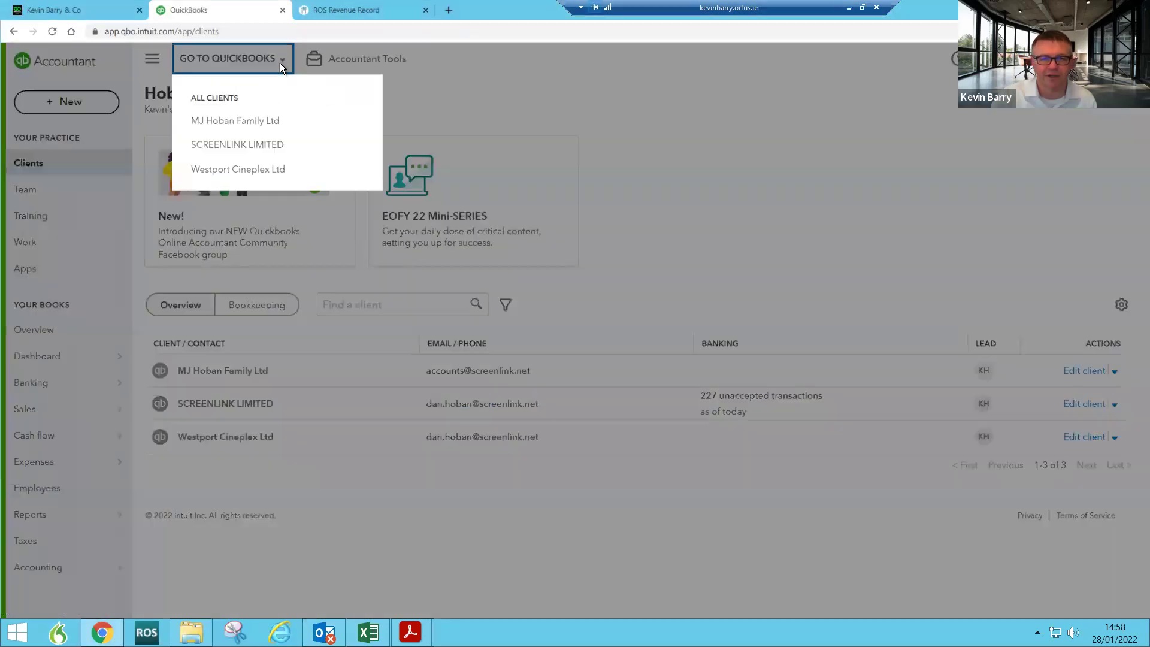
Step: Open SCREENLINK LIMITED, check Manage users' Accounting firms tab, then show the Business overview dashboard
click(267, 145)
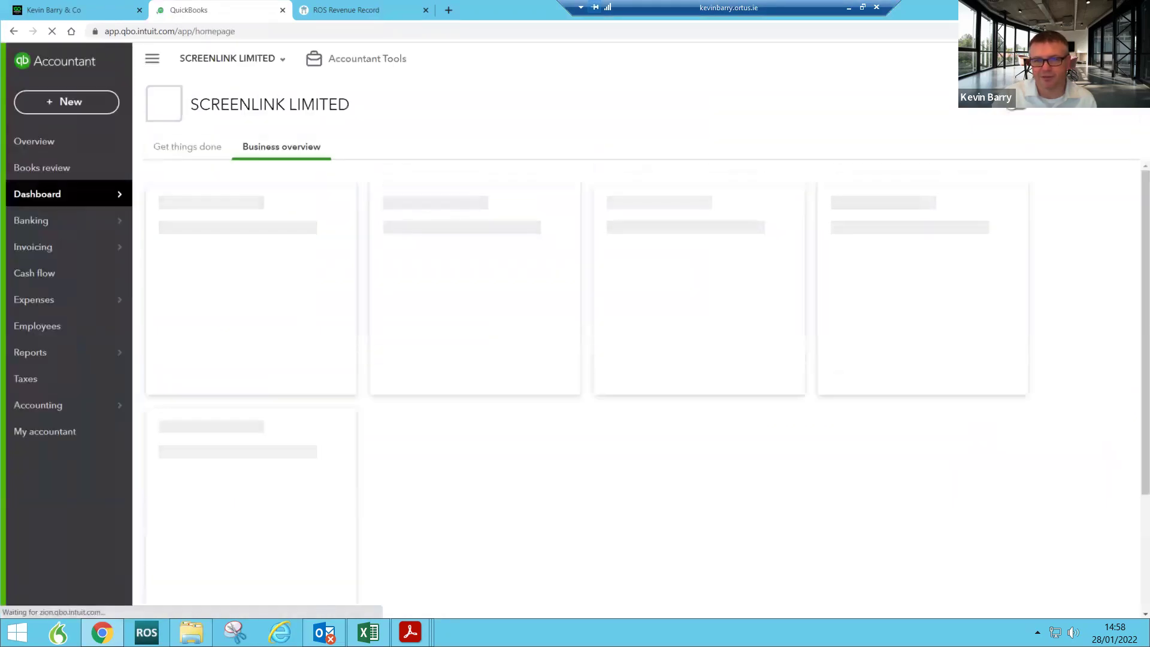
click(1126, 58)
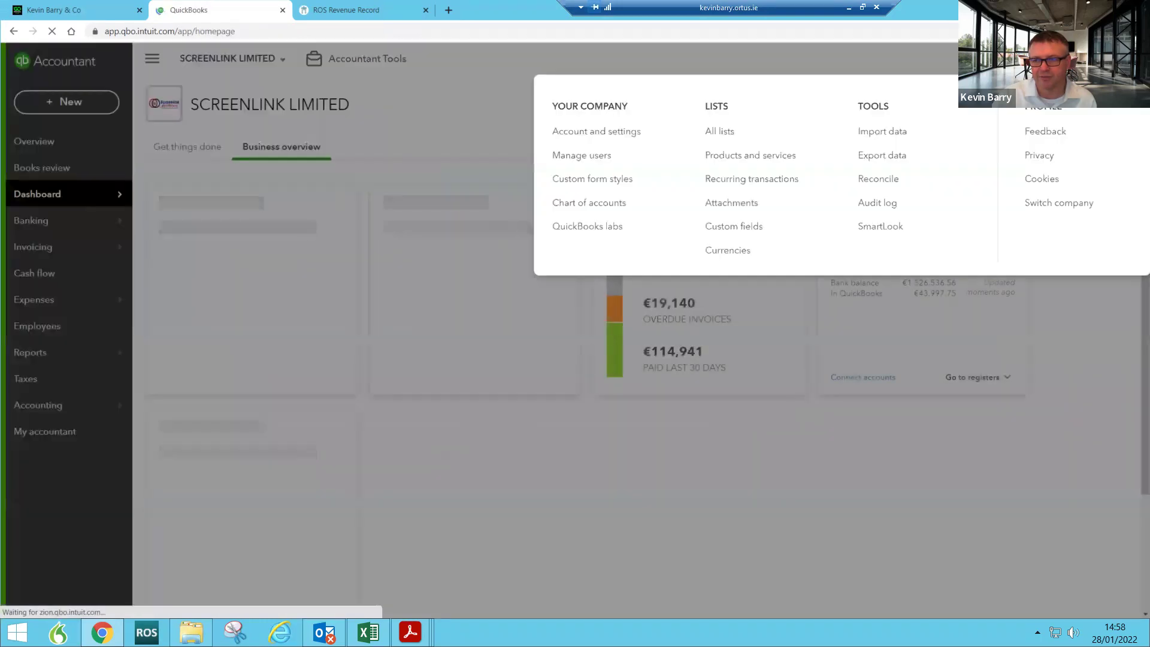
click(581, 157)
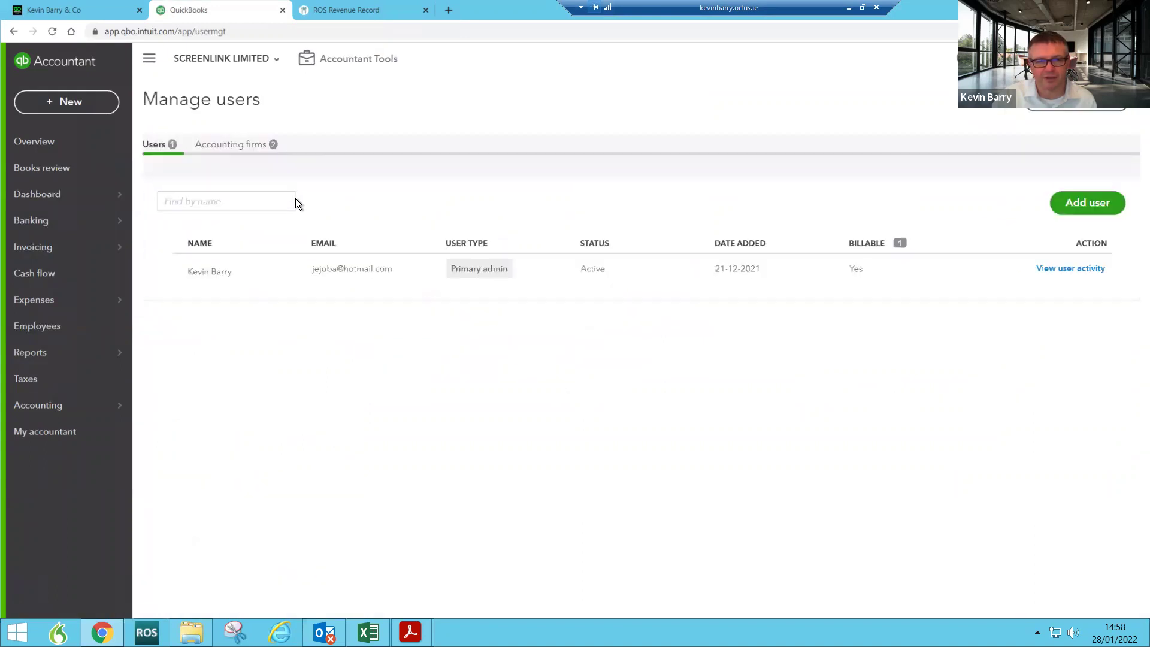
click(222, 143)
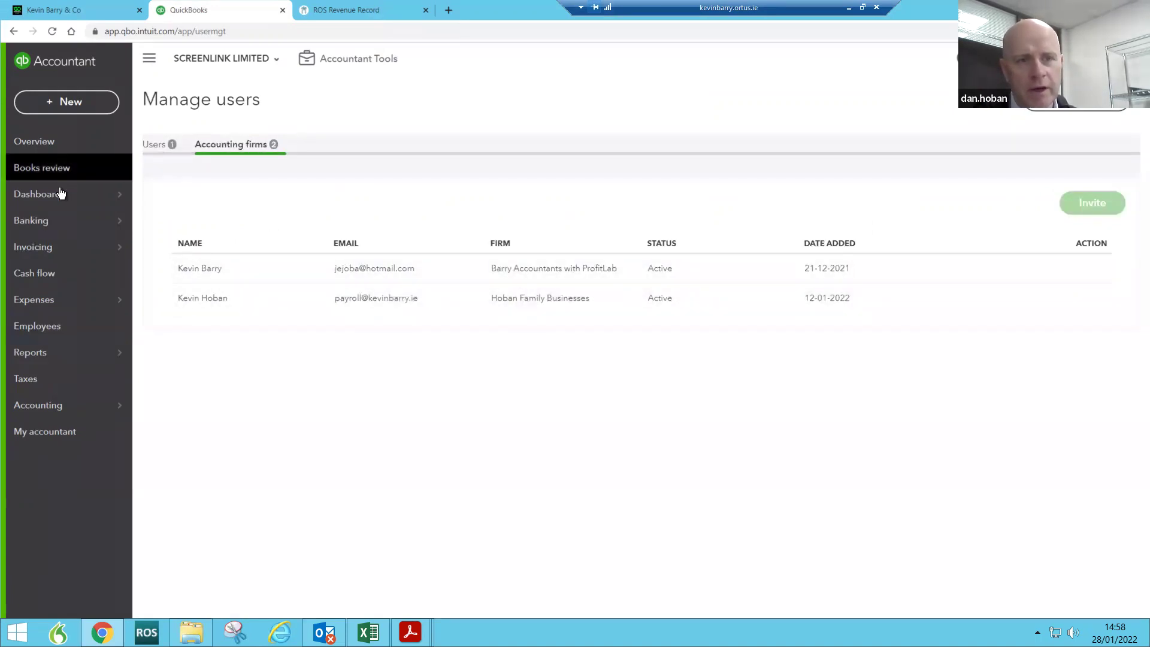
click(22, 196)
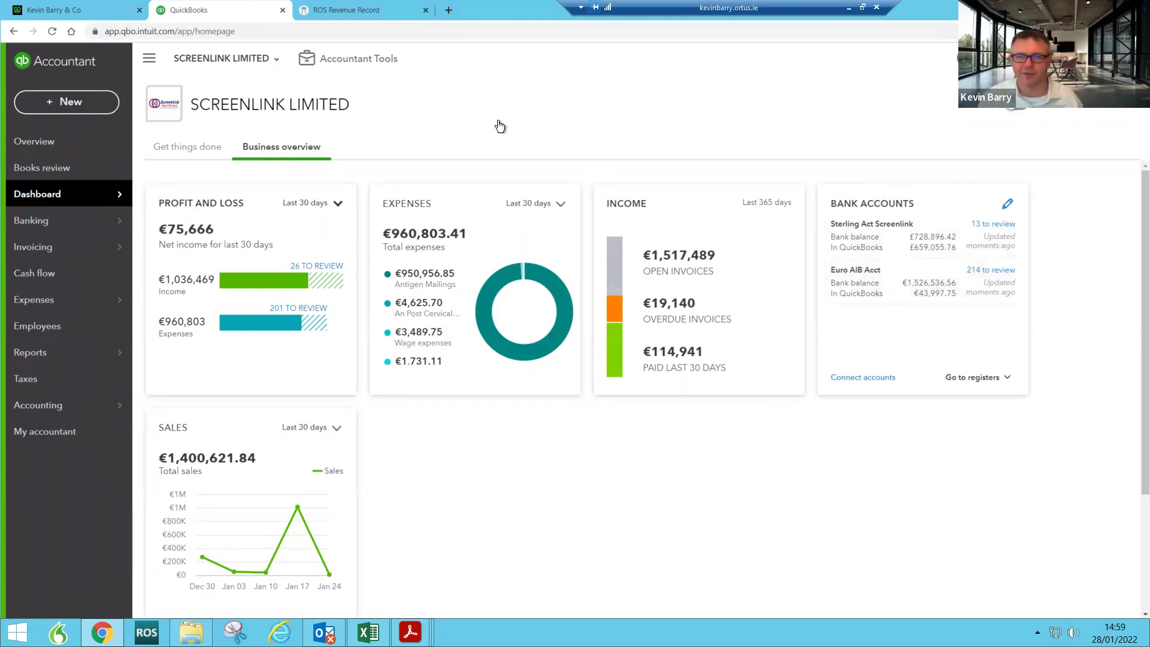
Step: Return to the practice, view the six-member Your team list, and open Help's Contact Us panel
click(268, 59)
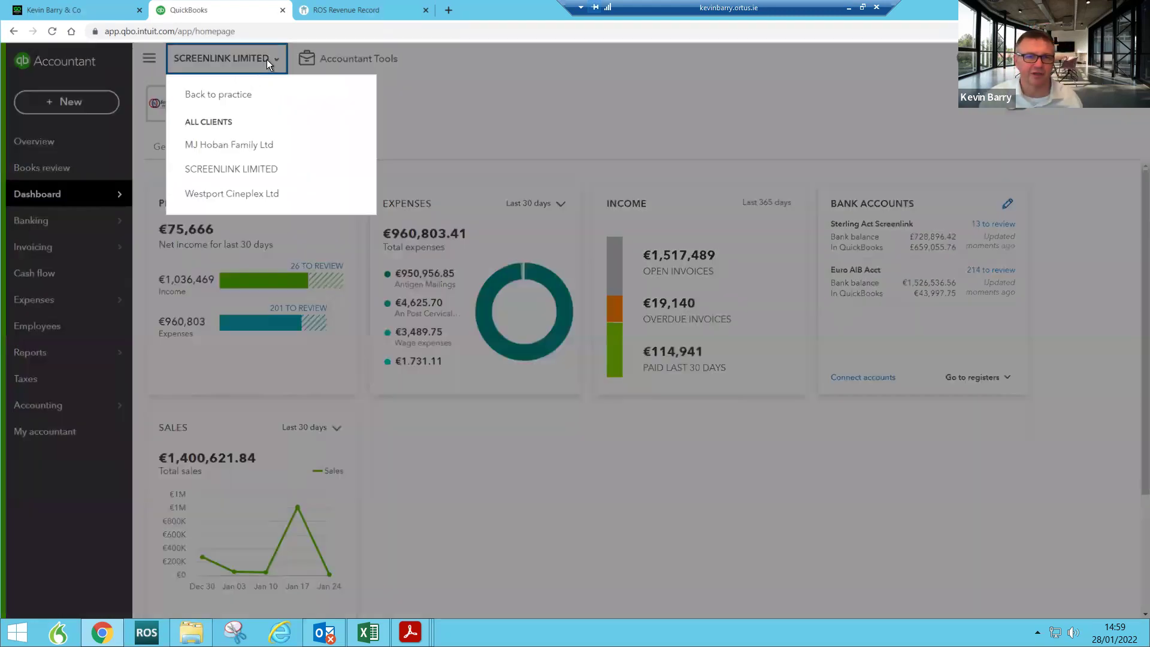
click(240, 96)
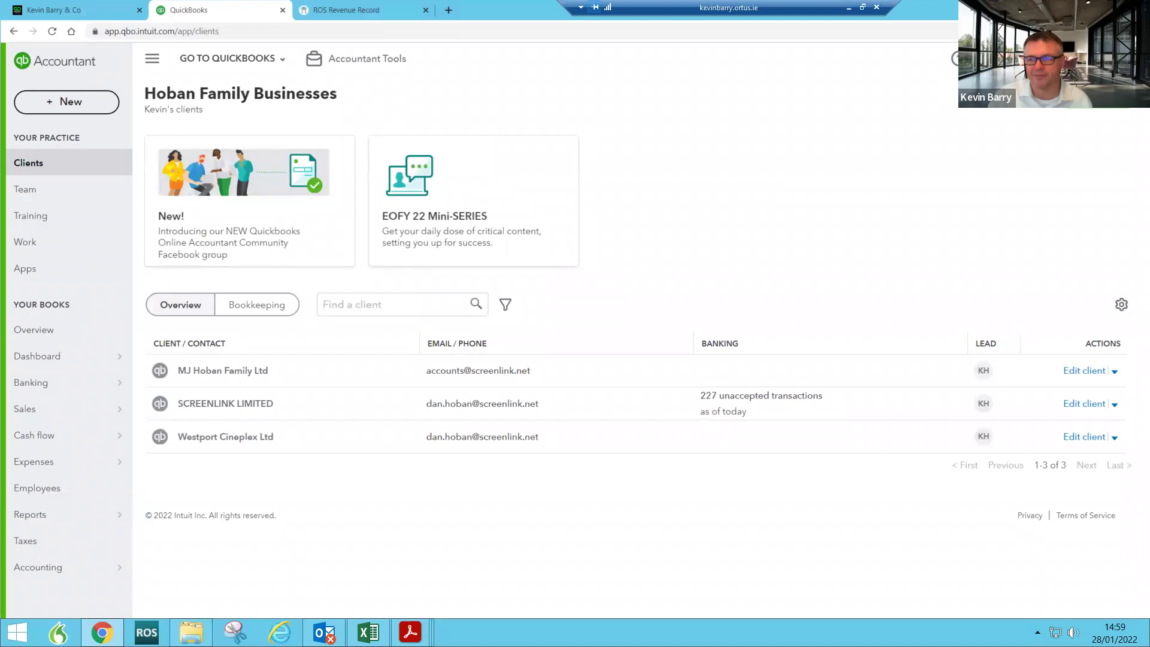
click(959, 58)
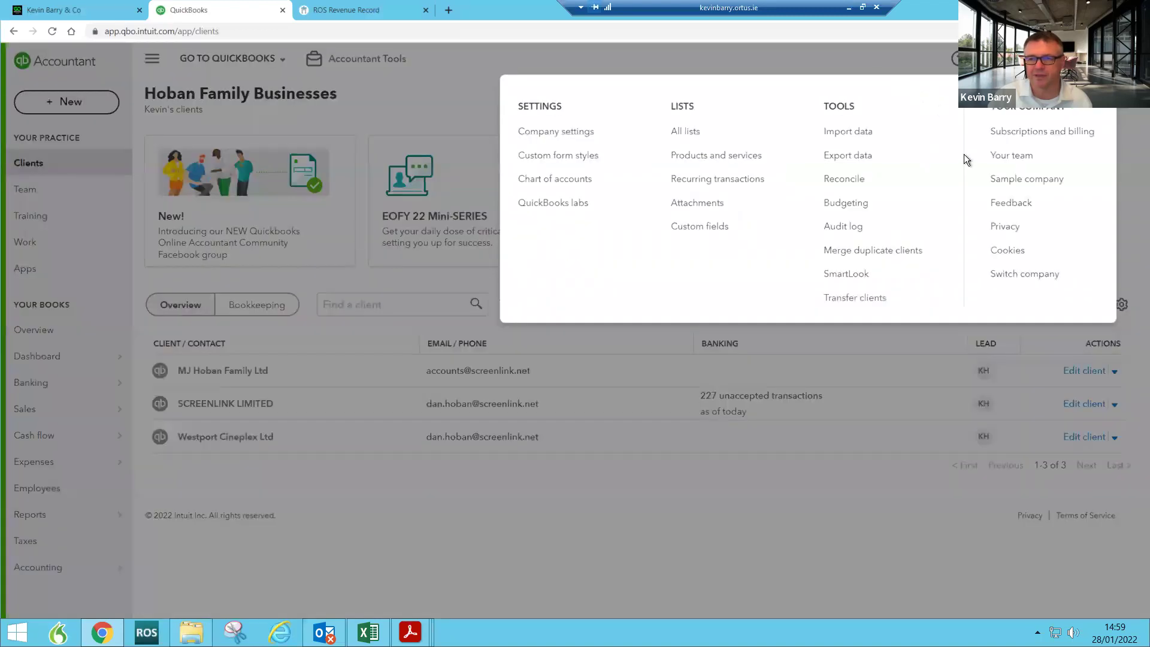
click(1011, 155)
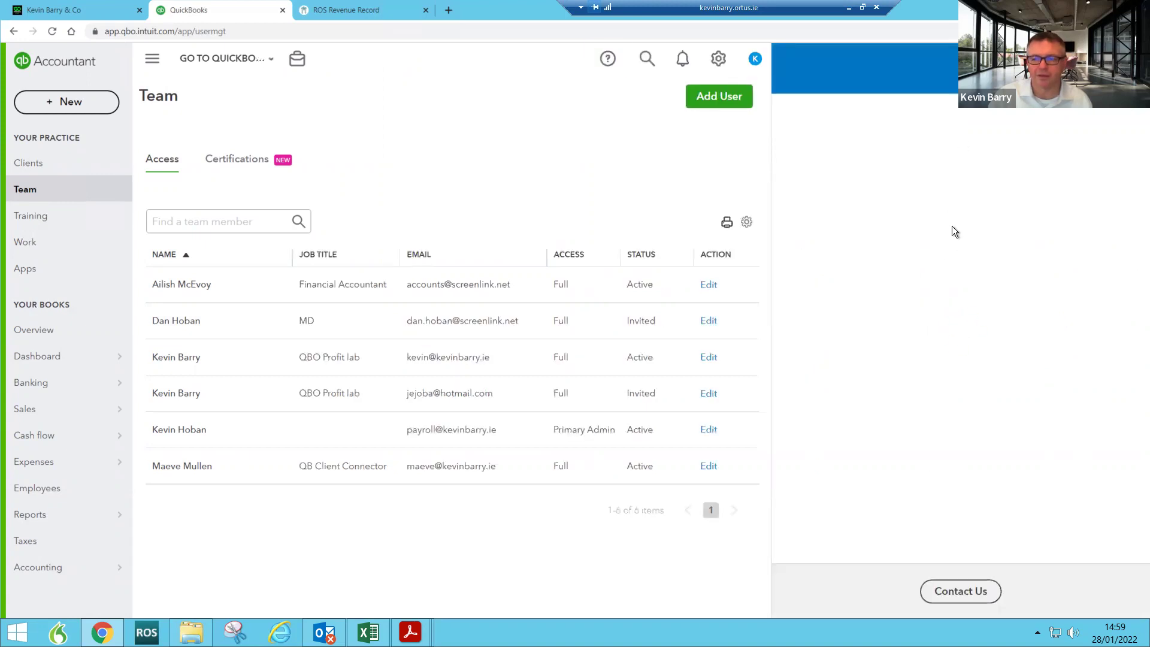
click(962, 591)
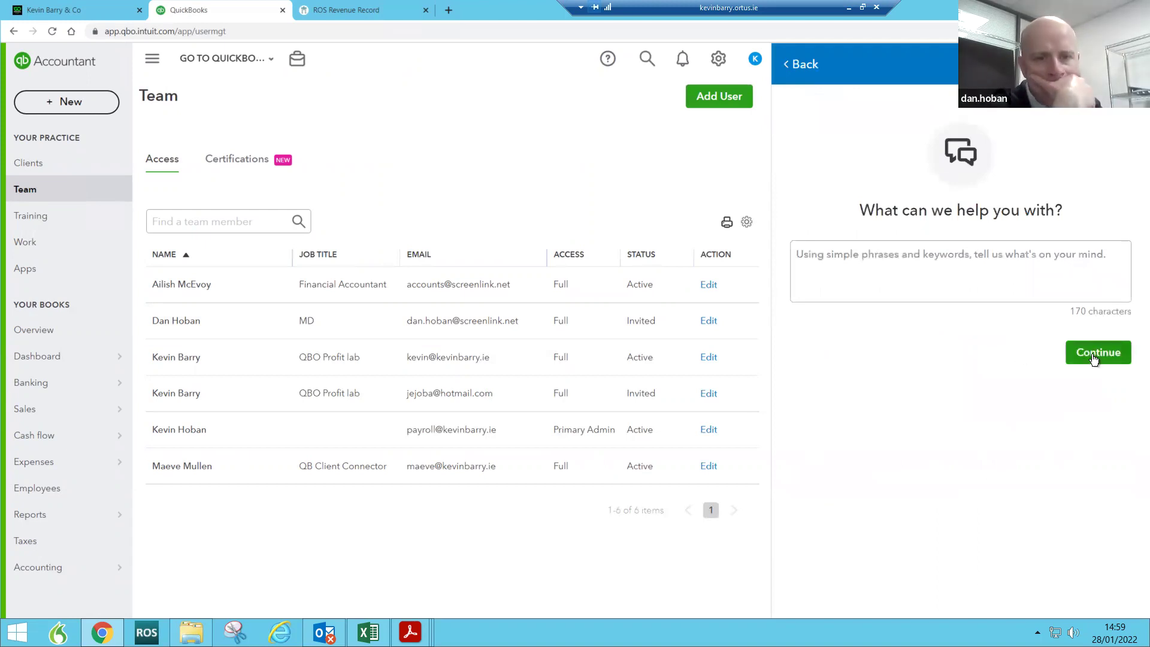
Step: Submit a 'Login' help question and choose to request a phone callback from support
click(1008, 256)
text(Logi)
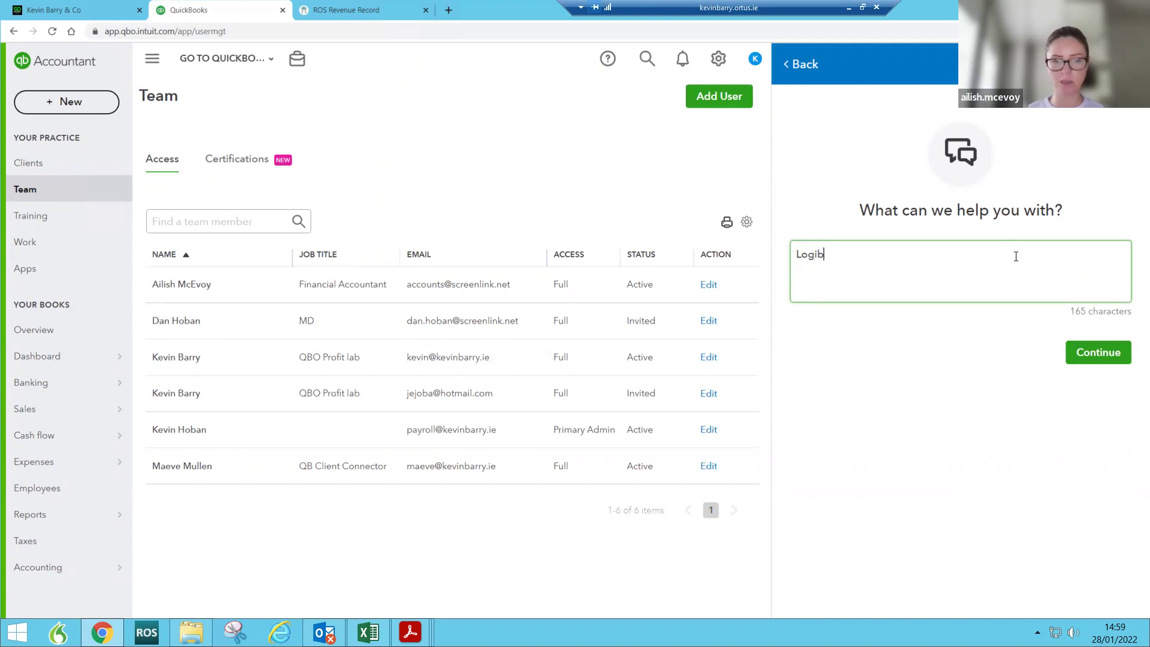
text(n)
click(1104, 355)
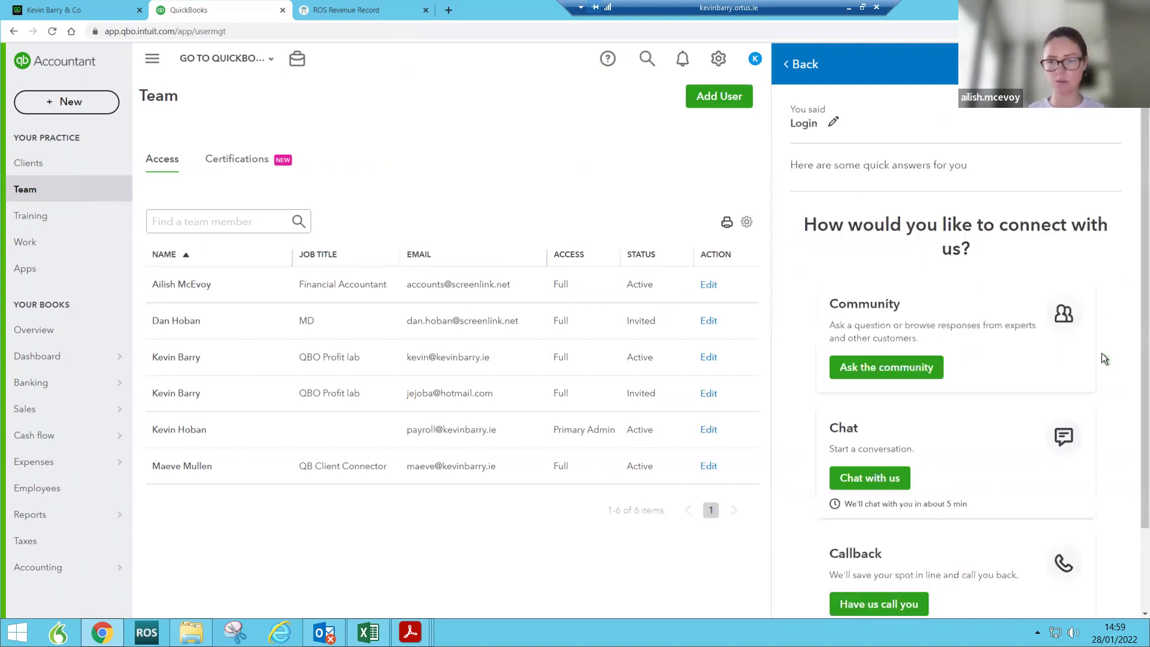
scroll(1030, 358, down, 1)
scroll(1029, 357, down, 1)
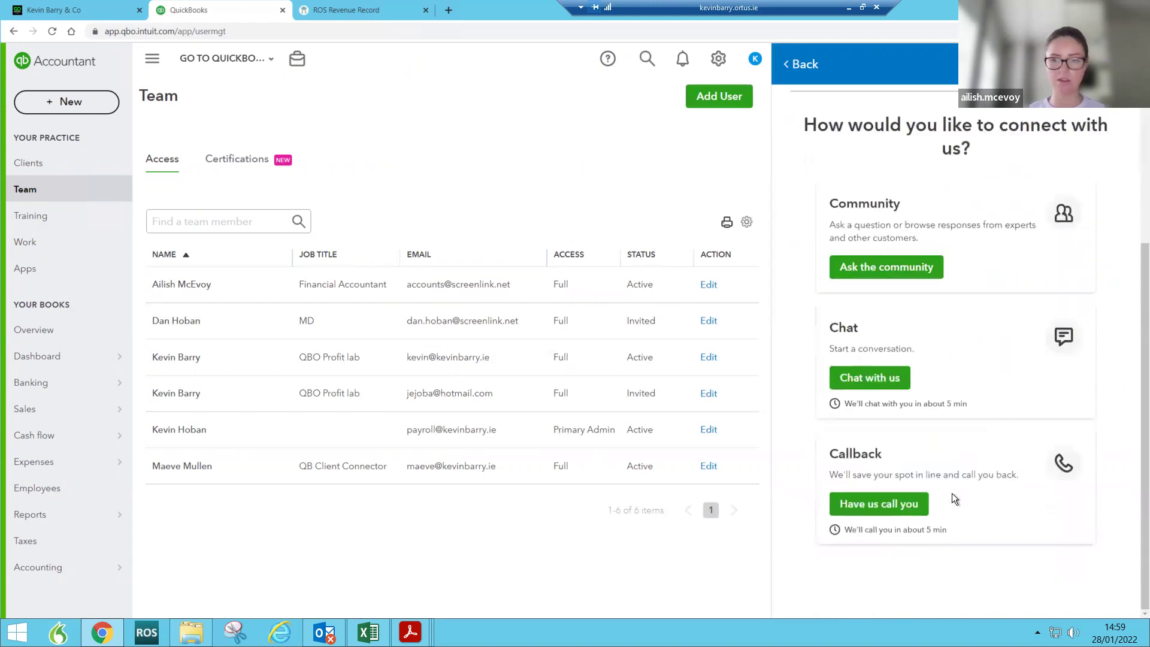
click(908, 508)
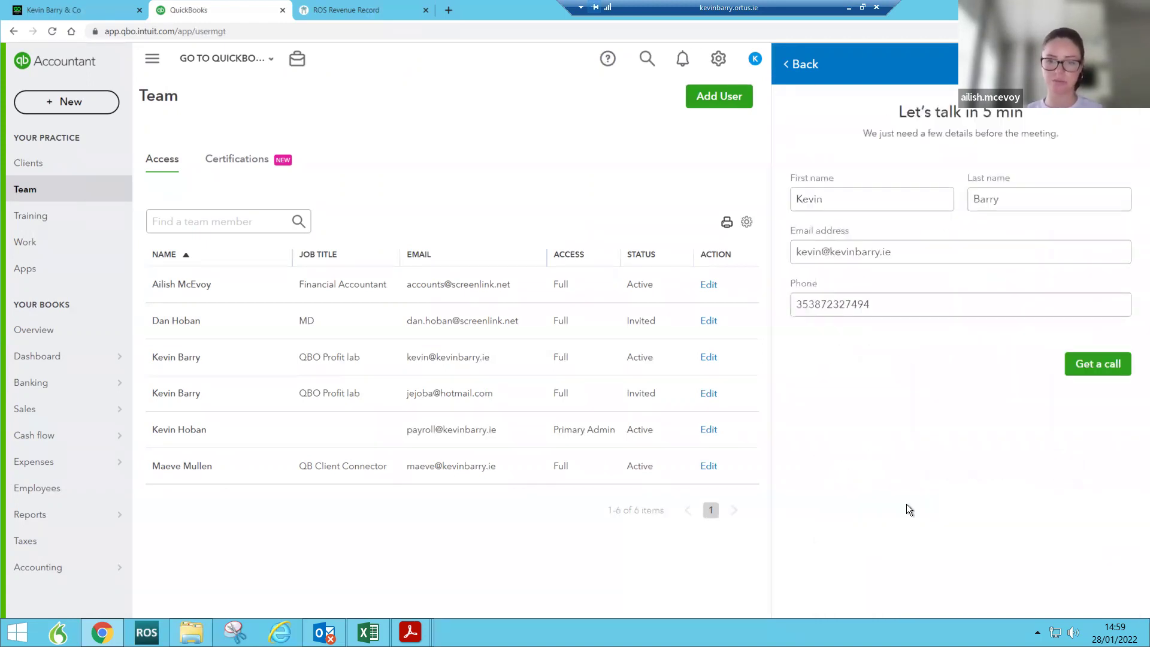
Step: Enter the contact's first name, last name, e-mail and corrected phone number, then request the call
click(855, 194)
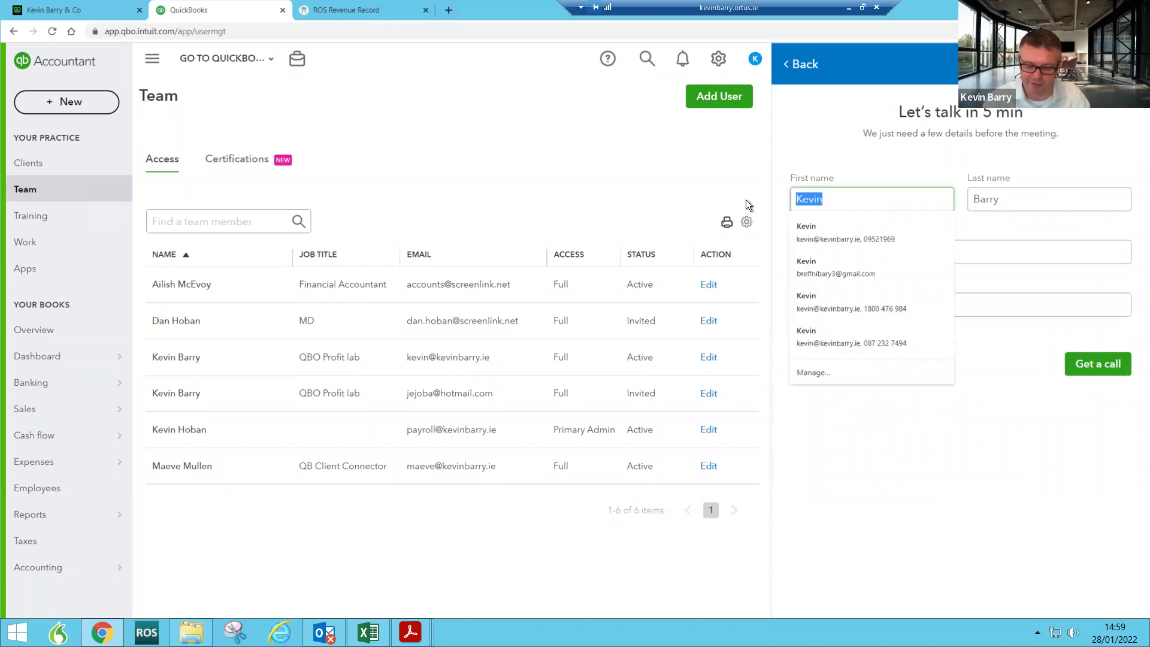
key(Tab)
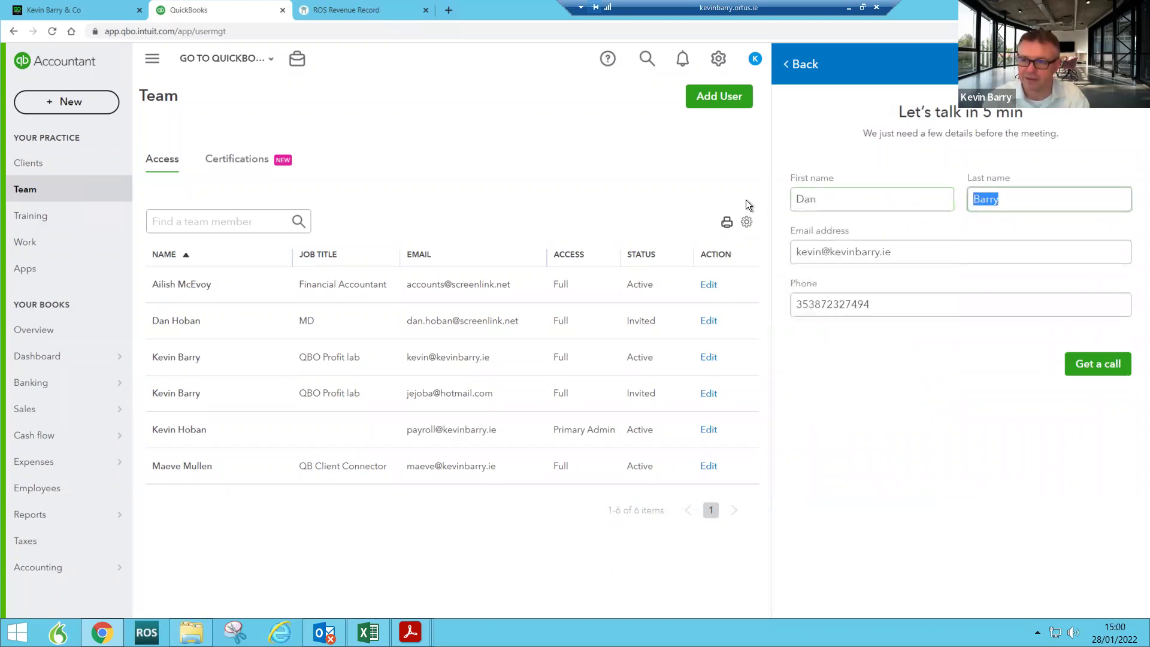
key(Tab)
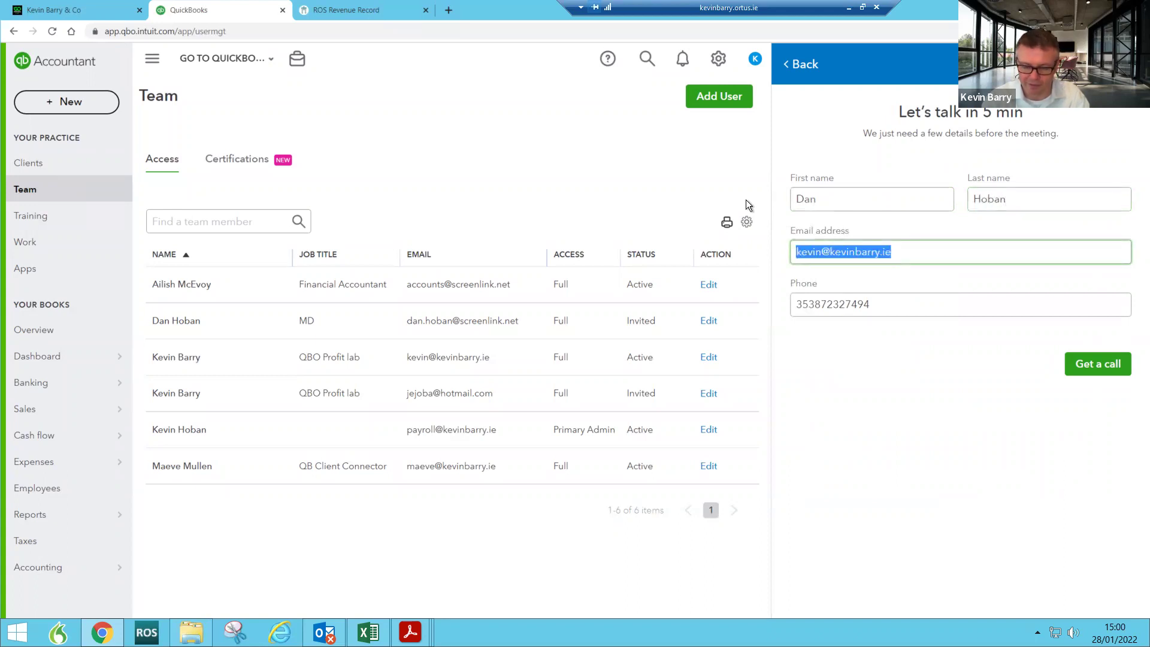
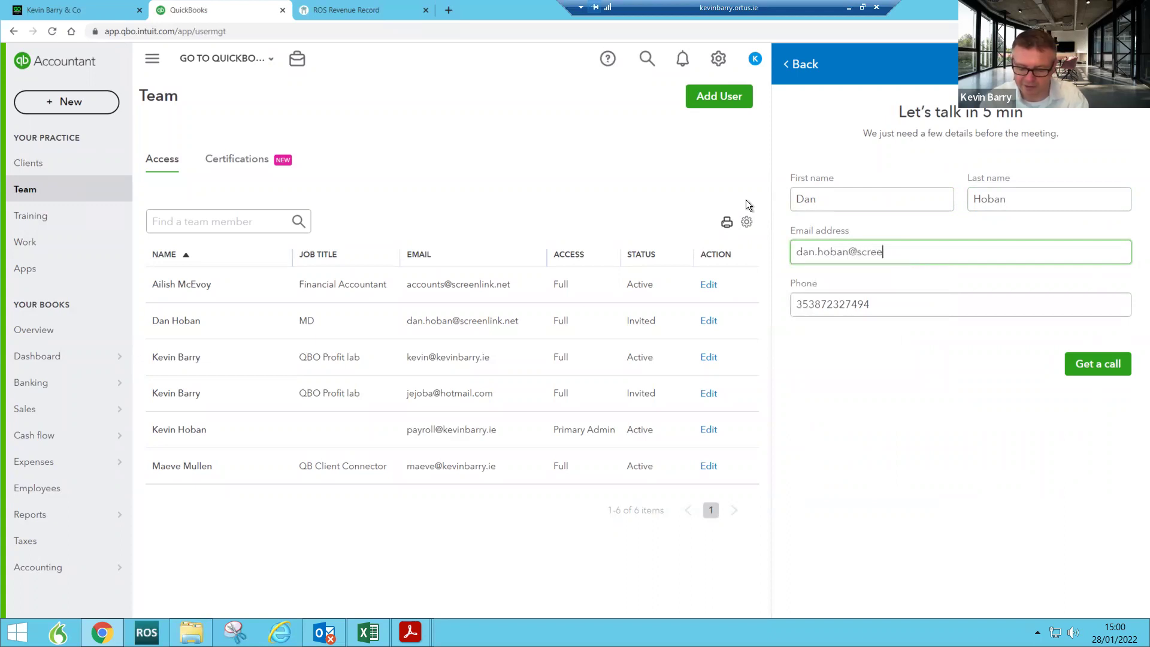
key(Tab)
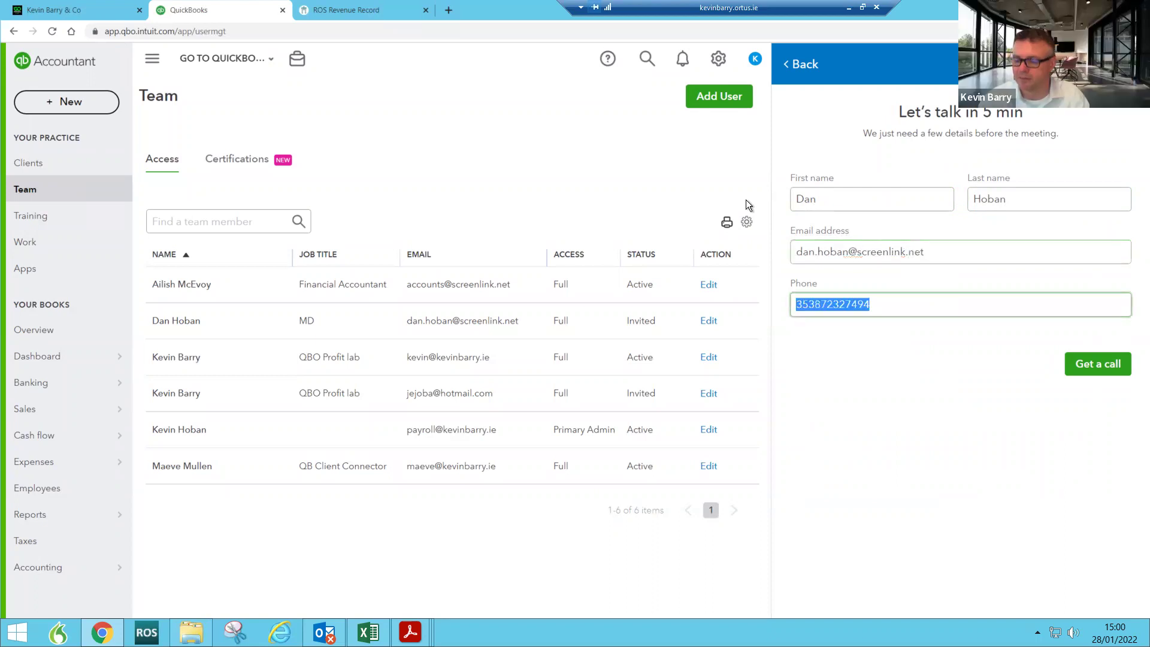
key(End)
key(BackSpace)
key(BackSpace)
key(BackSpace)
key(BackSpace)
key(BackSpace)
key(BackSpace)
key(BackSpace)
key(BackSpace)
key(BackSpace)
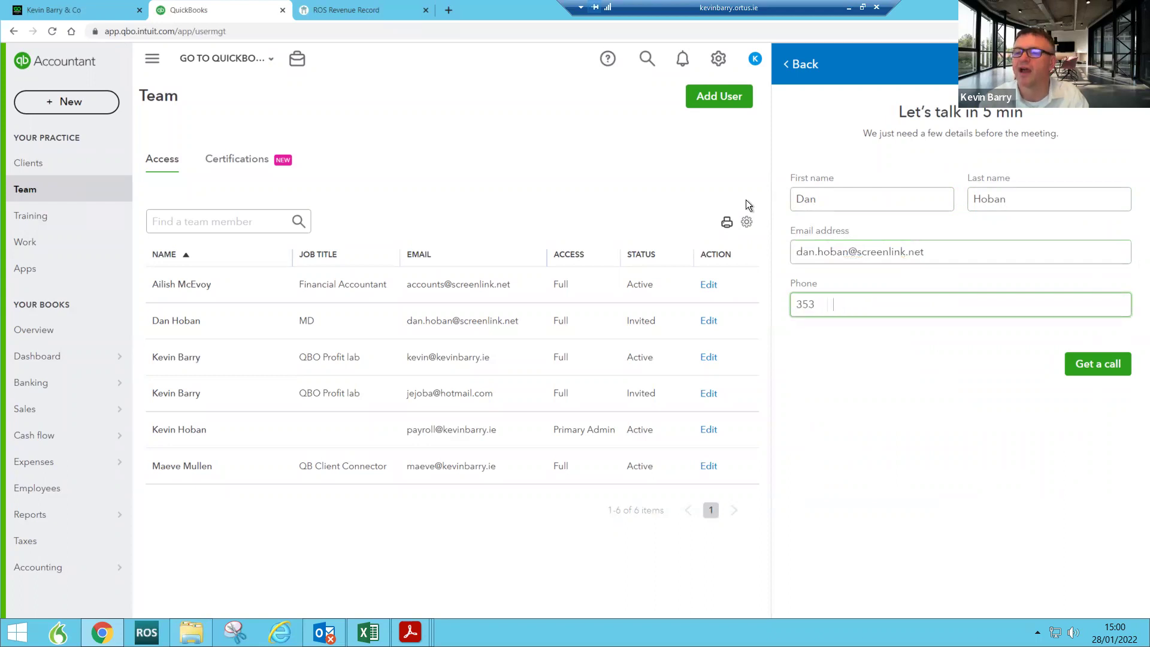
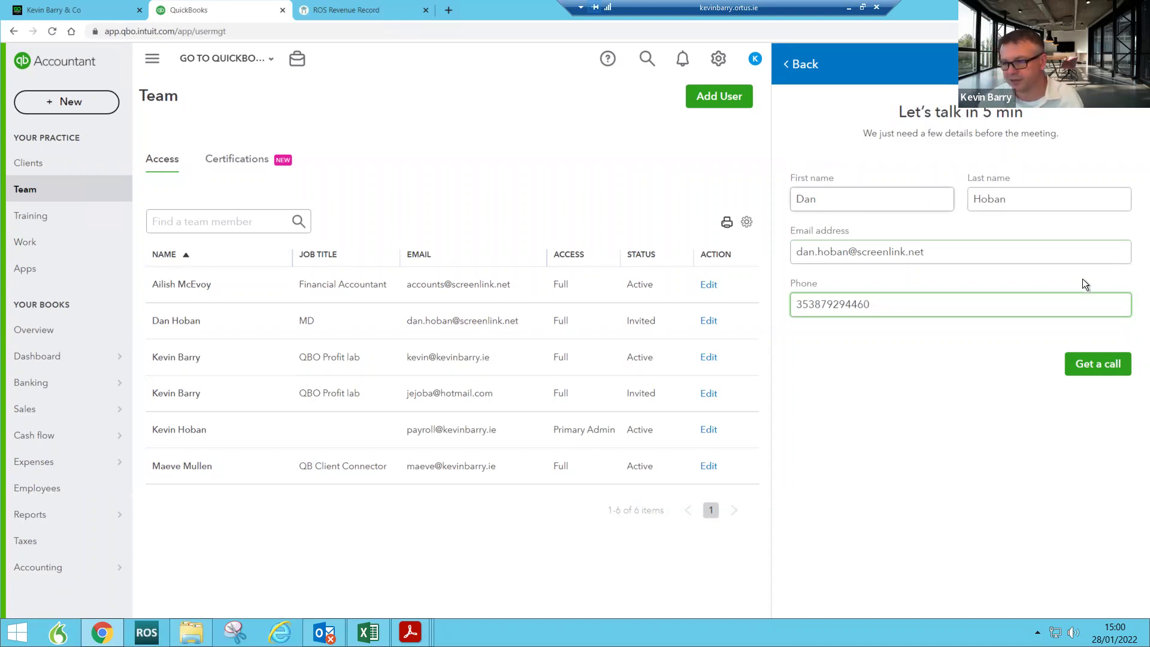
click(1107, 363)
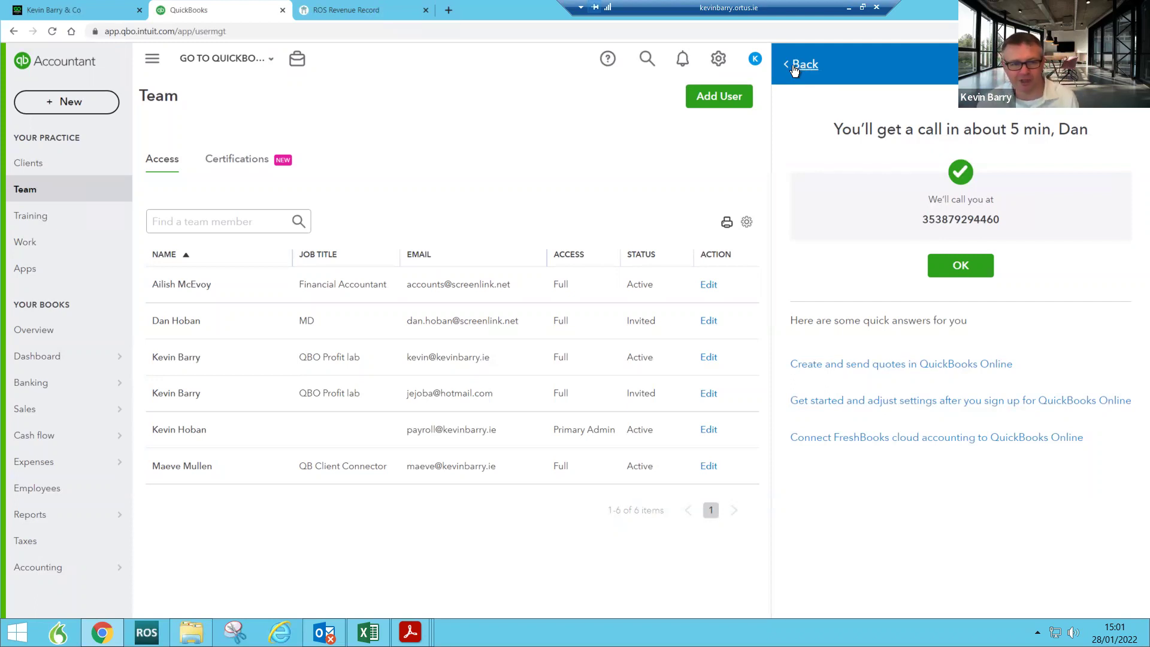
Step: Go to the dashboard and close the help panel with its callback confirmation
click(37, 359)
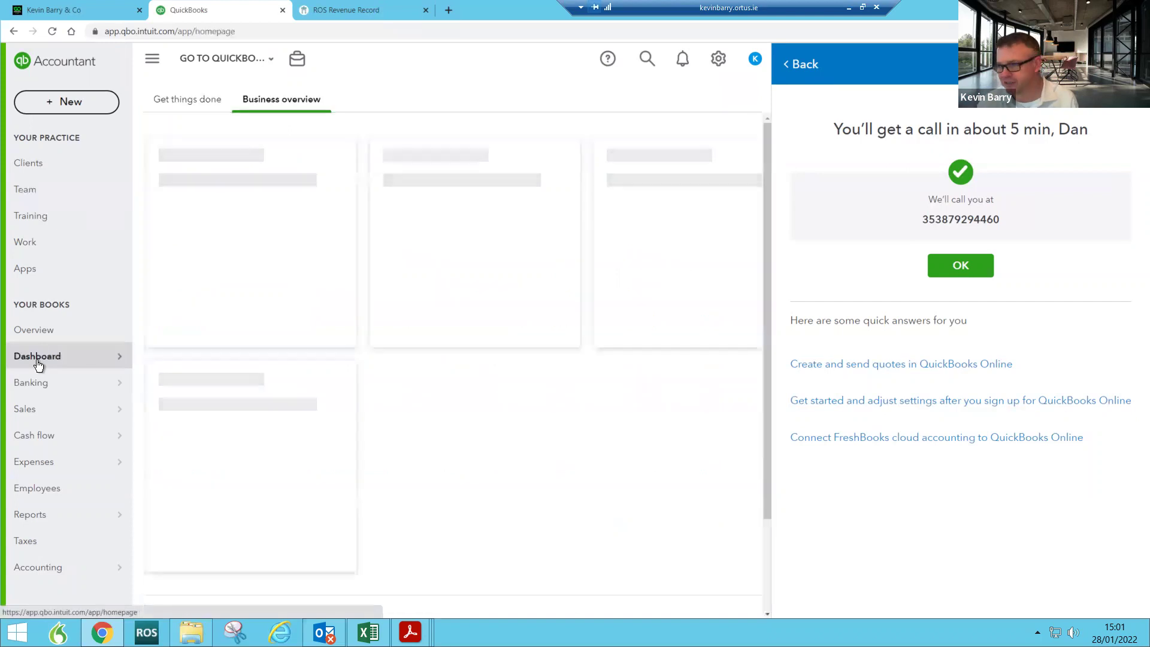
click(797, 64)
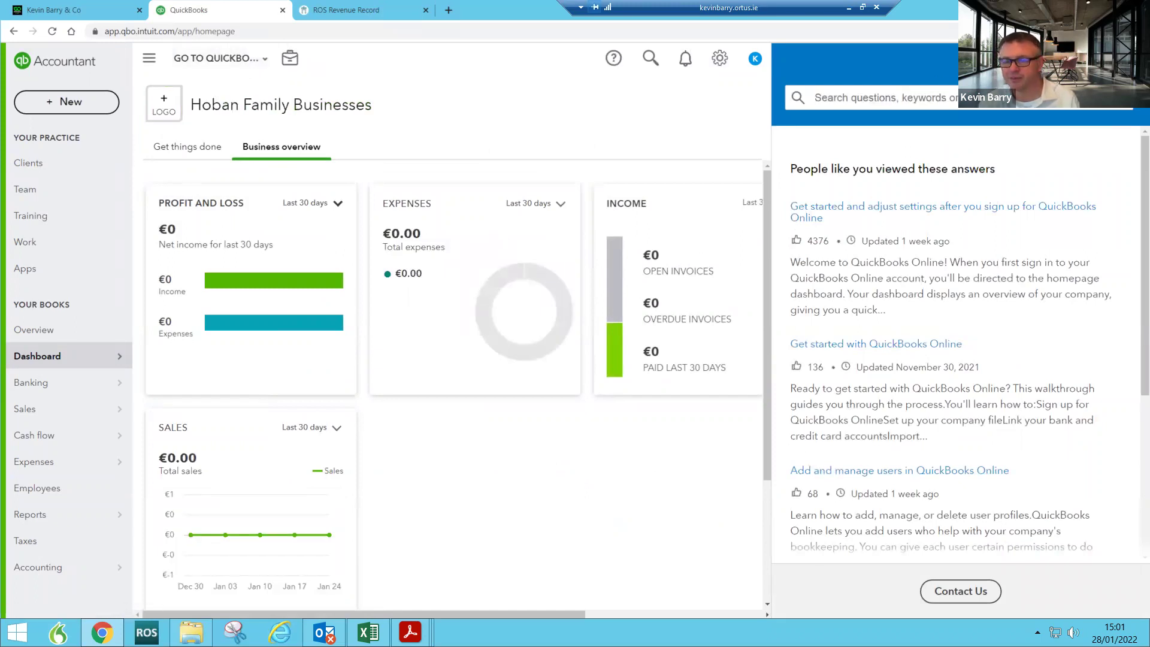
click(1126, 65)
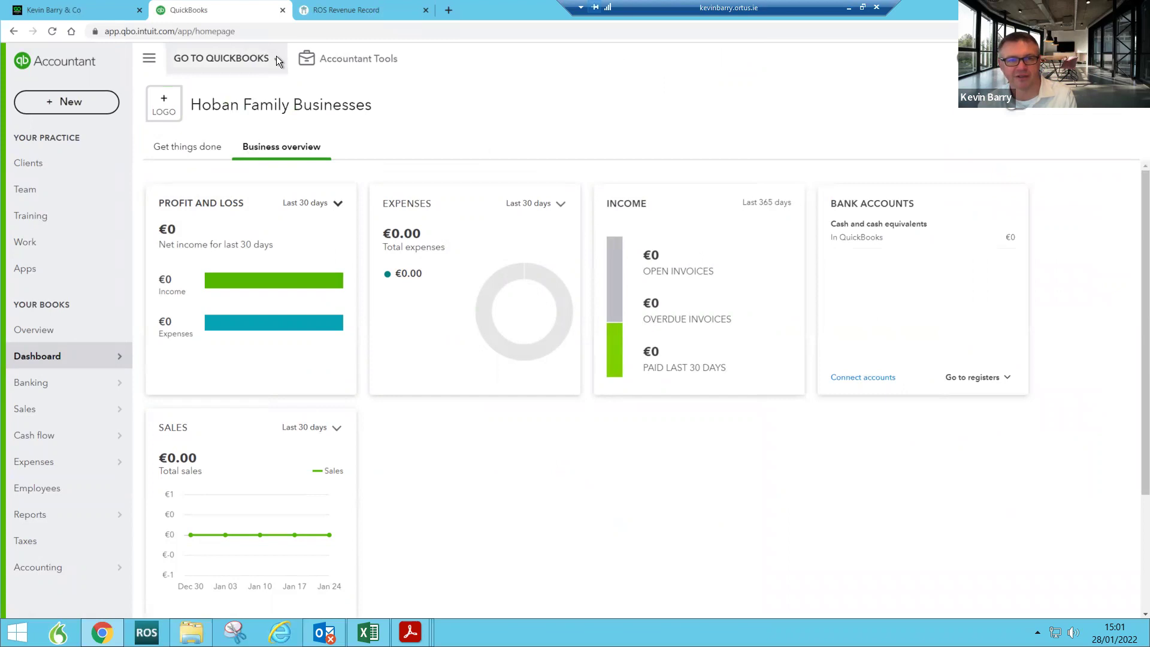
Step: Switch to SCREENLINK LIMITED and open Reclassify transactions from Accountant Tools
click(277, 60)
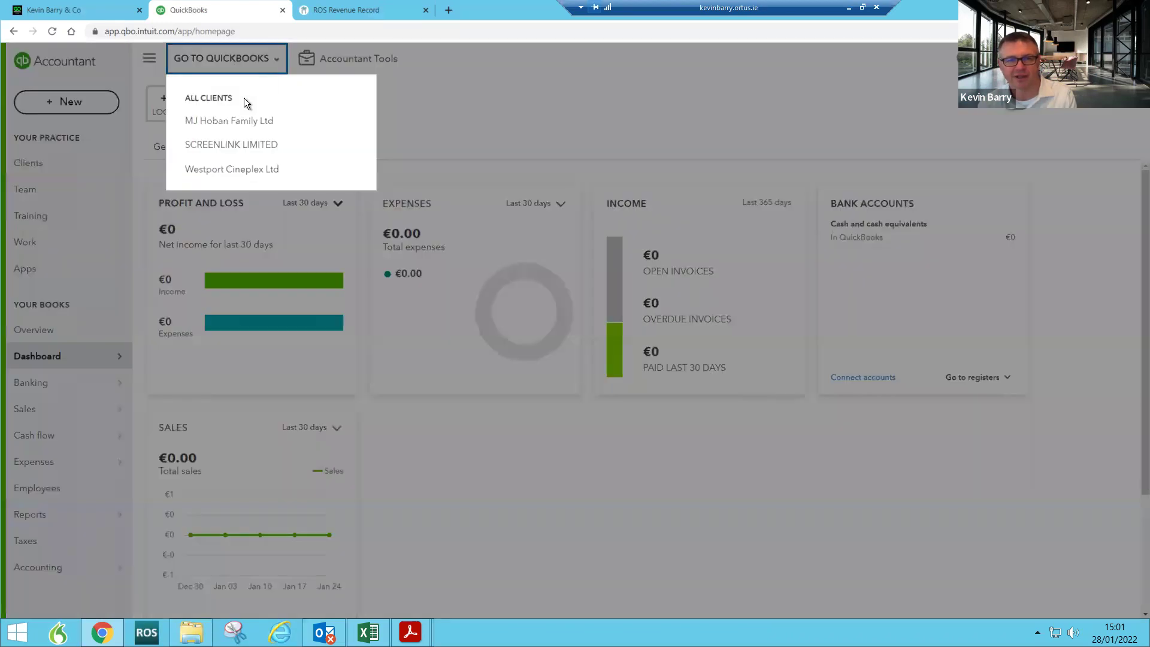
click(232, 146)
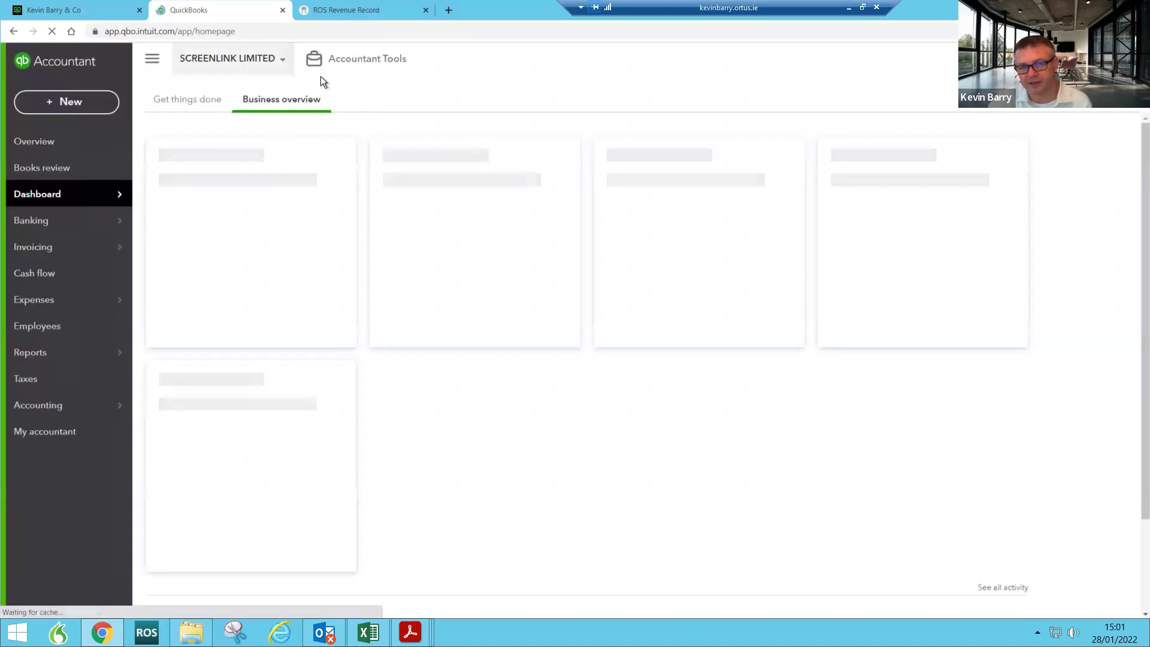
click(374, 60)
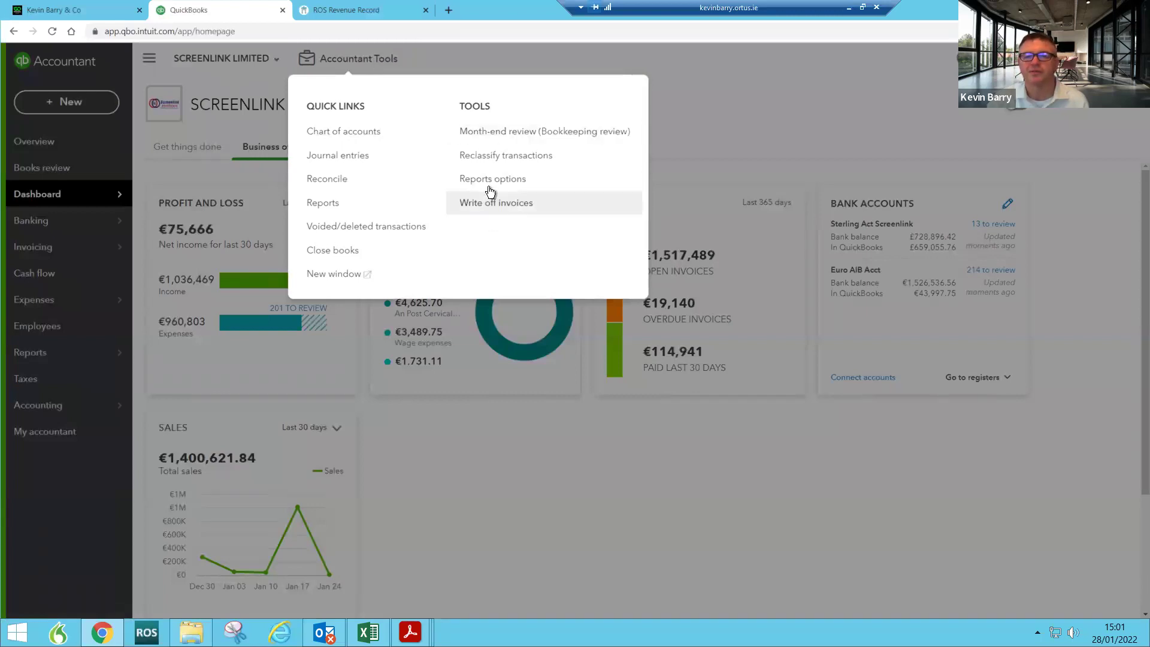
click(489, 159)
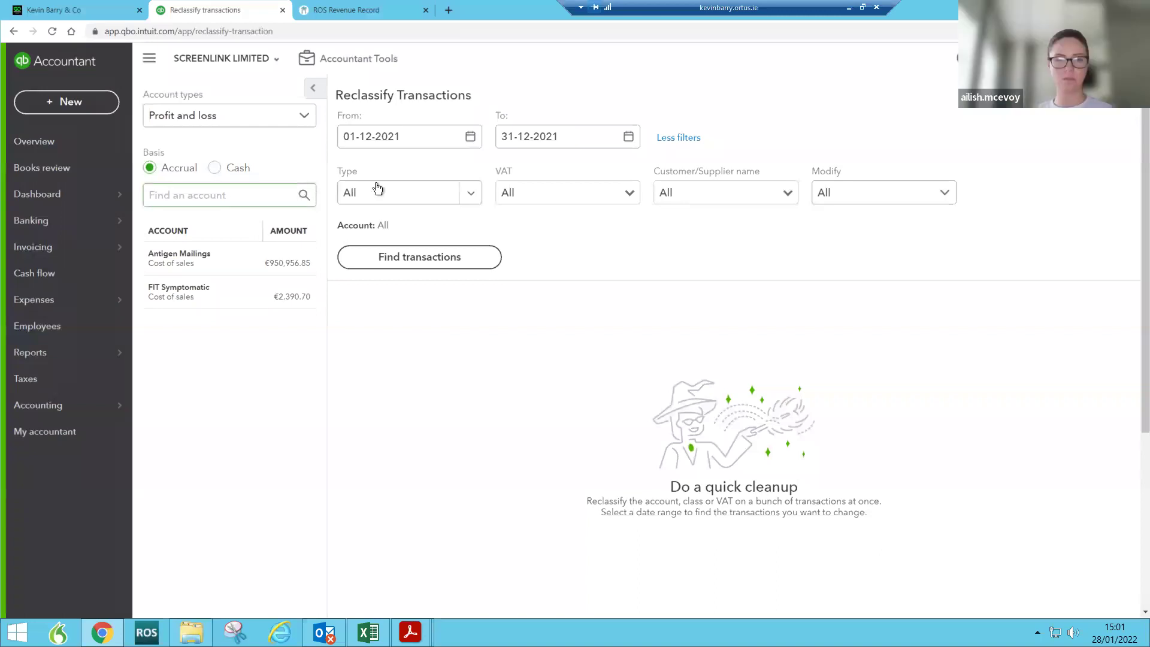
Step: Set the Reclassify Transactions From date to 01-03-2021 using the calendar
click(470, 137)
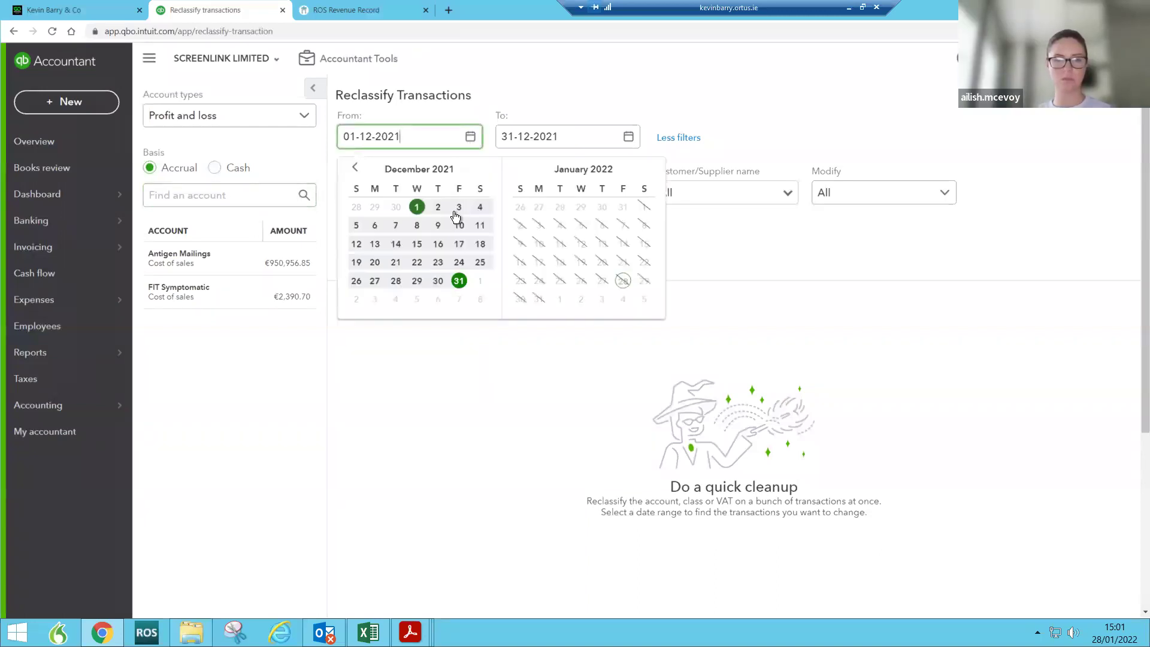
click(355, 168)
click(355, 167)
click(355, 168)
click(356, 167)
click(355, 167)
click(355, 168)
click(355, 168)
click(355, 168)
click(355, 167)
click(374, 208)
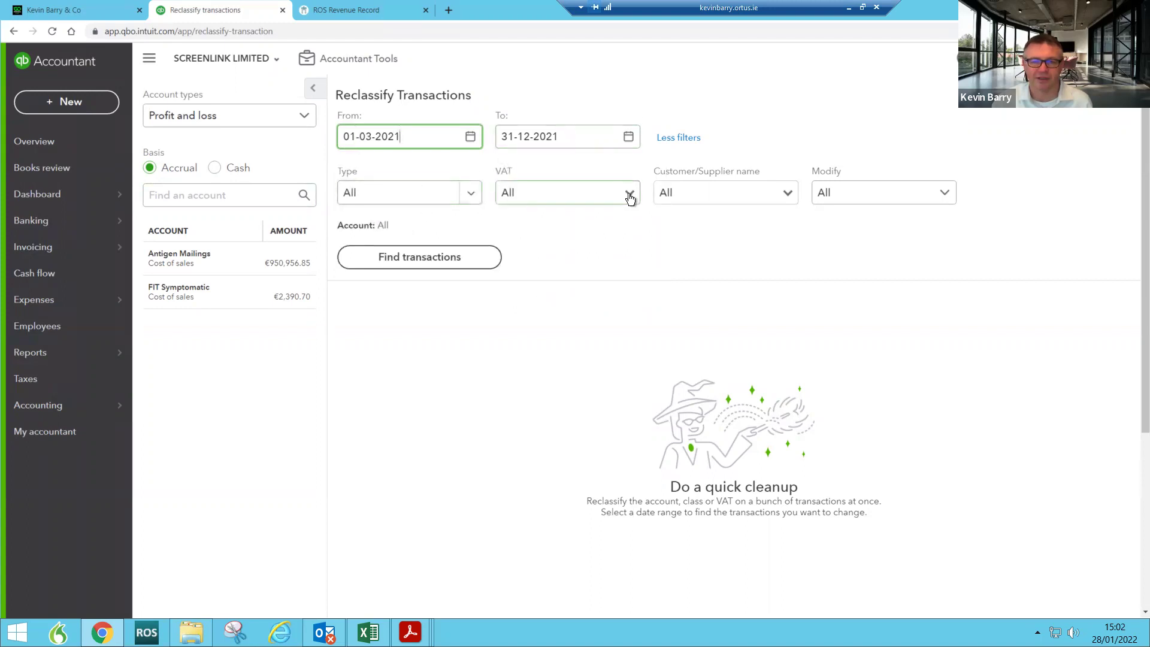
Step: Try a 'pallas' supplier filter, find the transactions, and select all four bills
click(671, 192)
text(pallas)
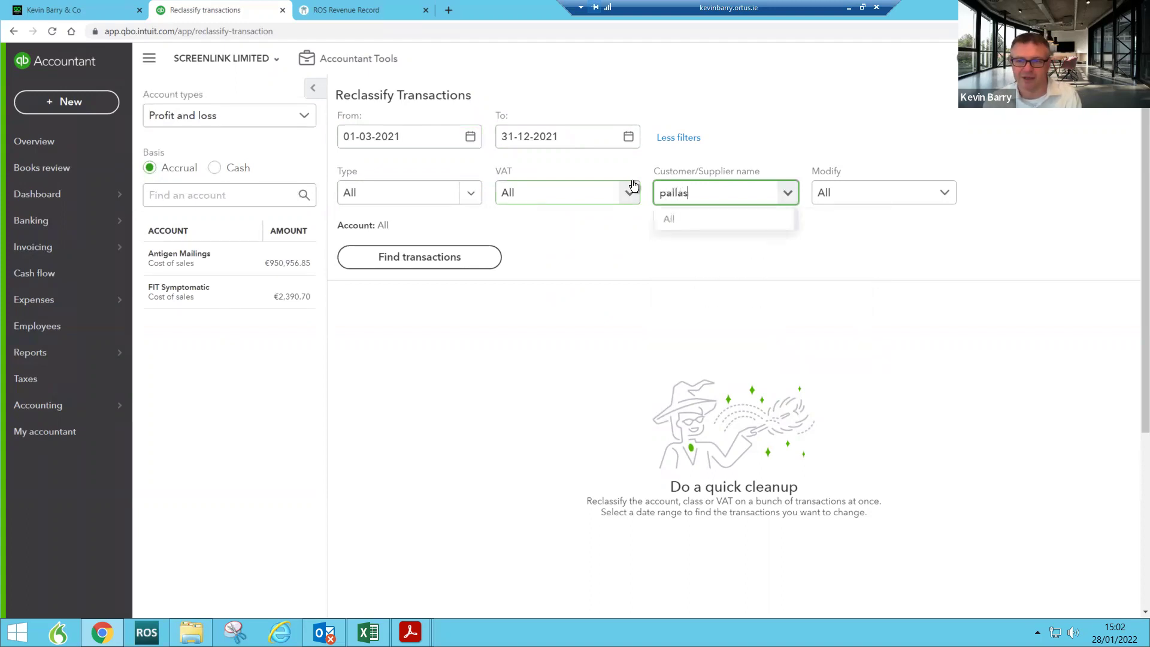
click(837, 254)
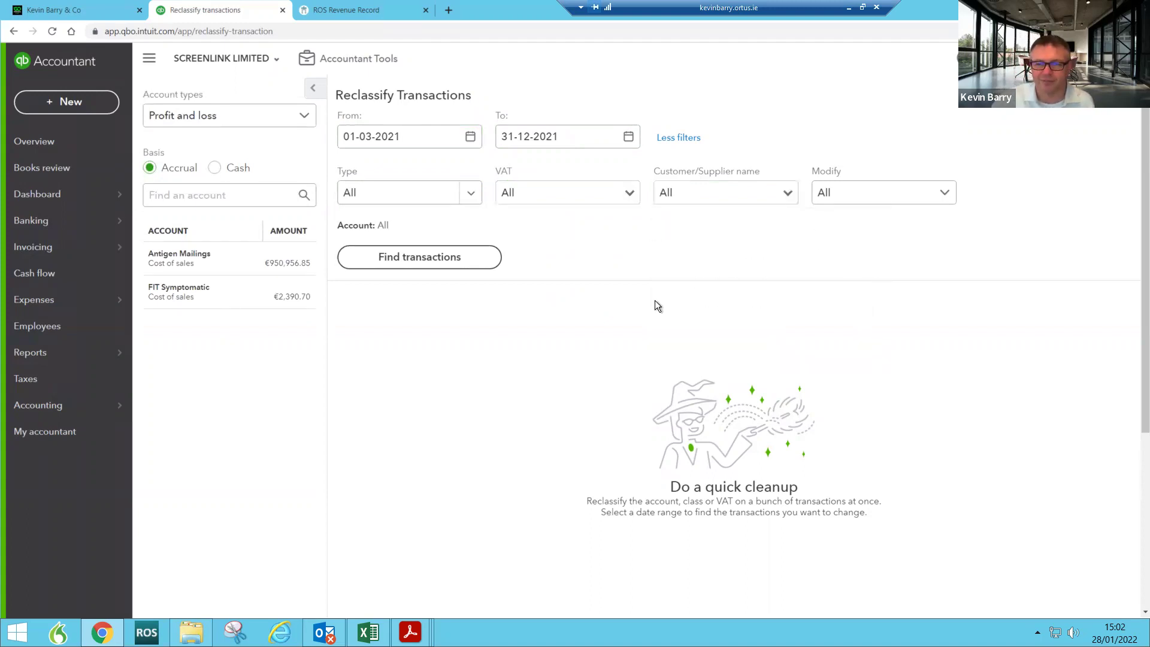
click(419, 264)
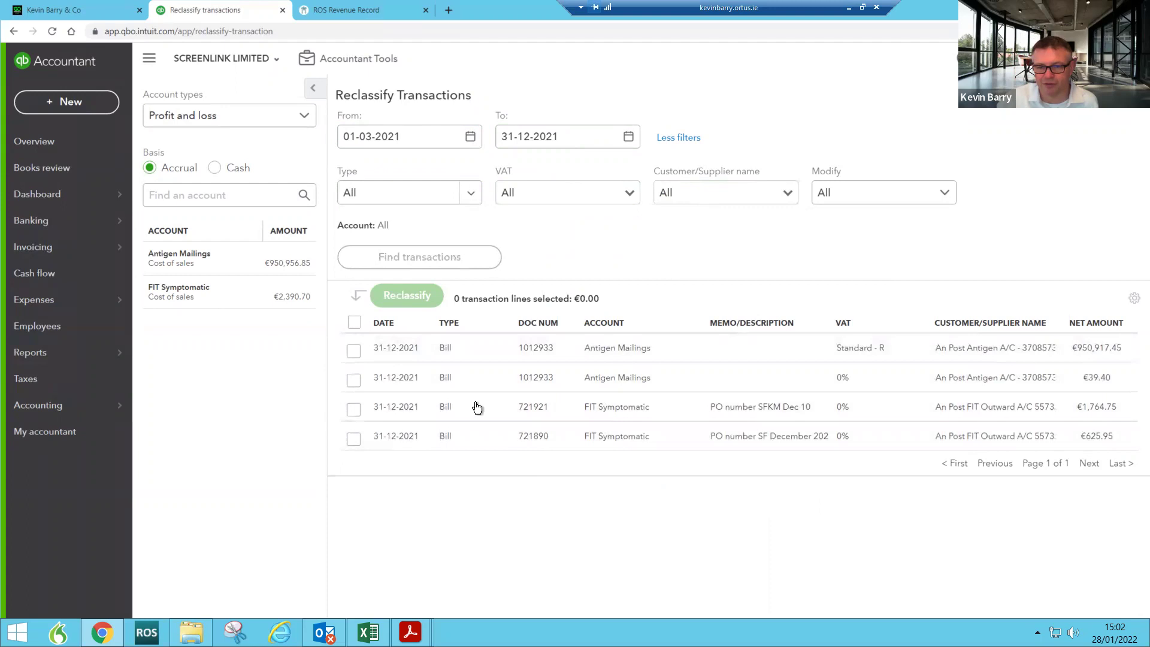
click(353, 324)
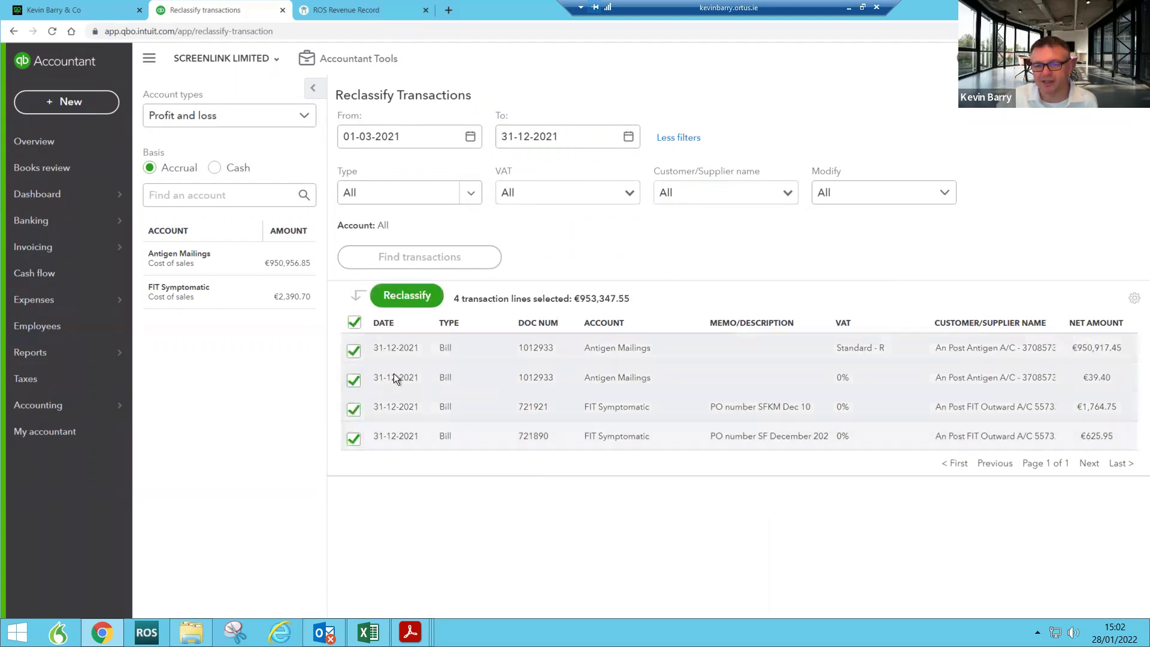
click(415, 297)
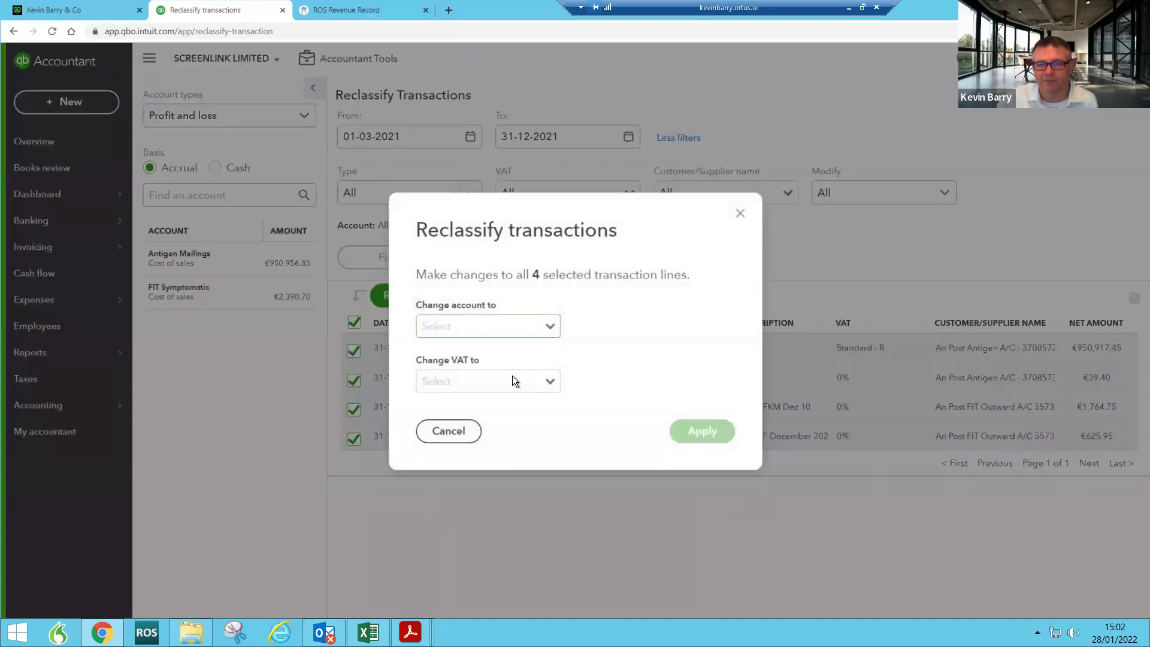
click(547, 384)
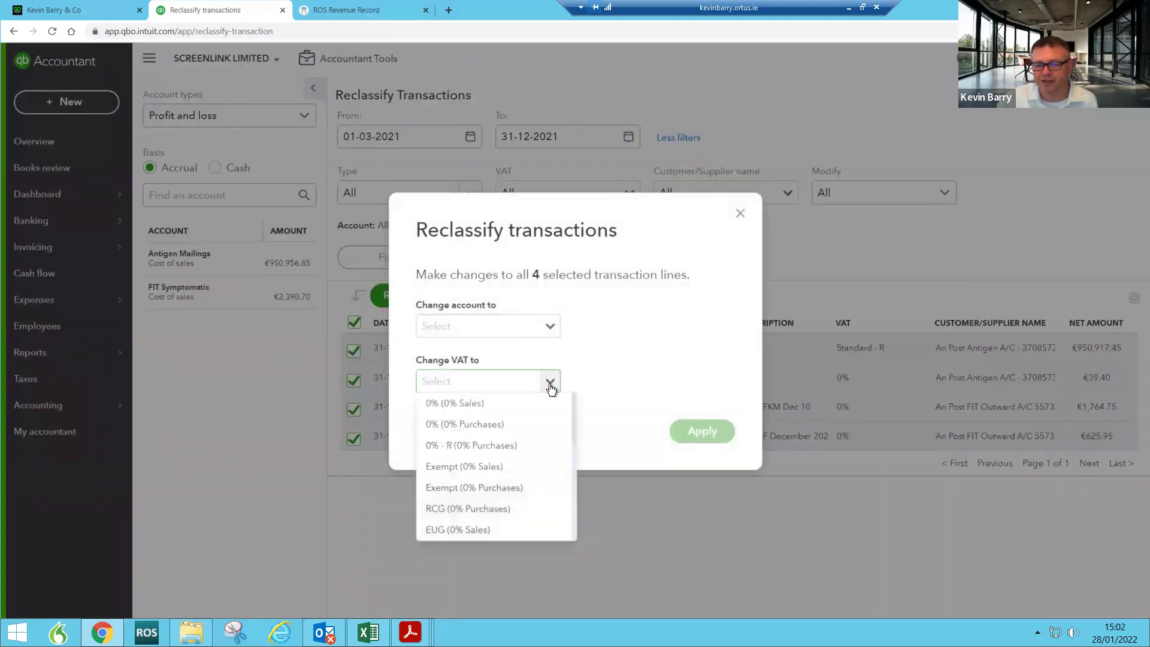
click(545, 330)
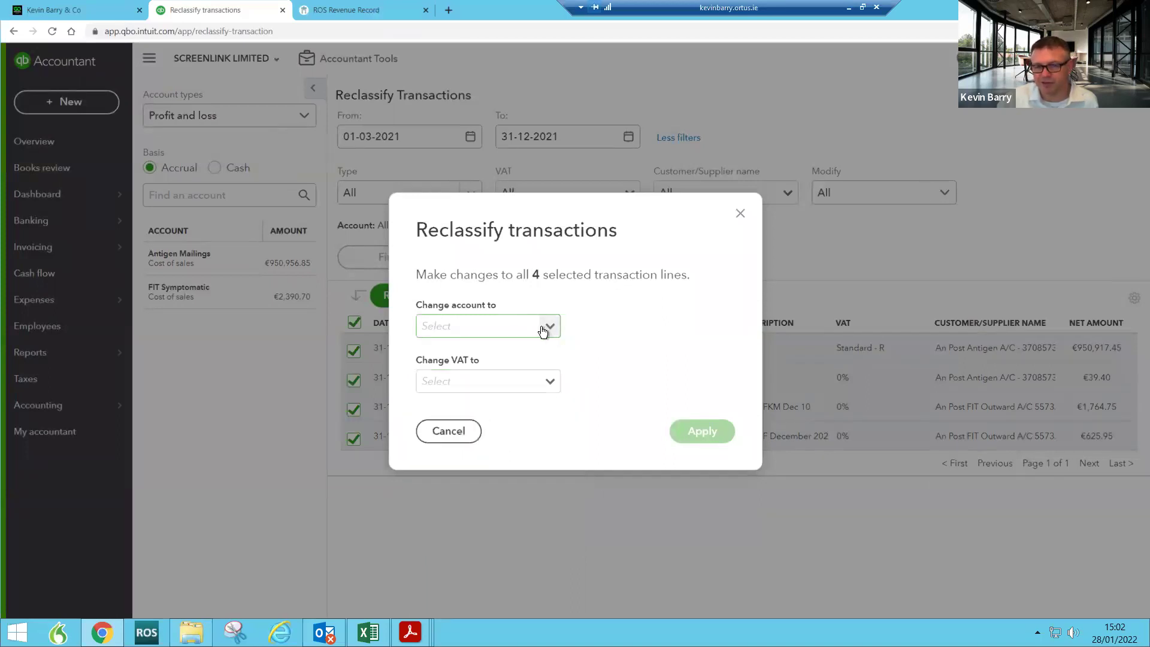
key(Down)
key(Down)
key(Down)
key(Down)
key(Down)
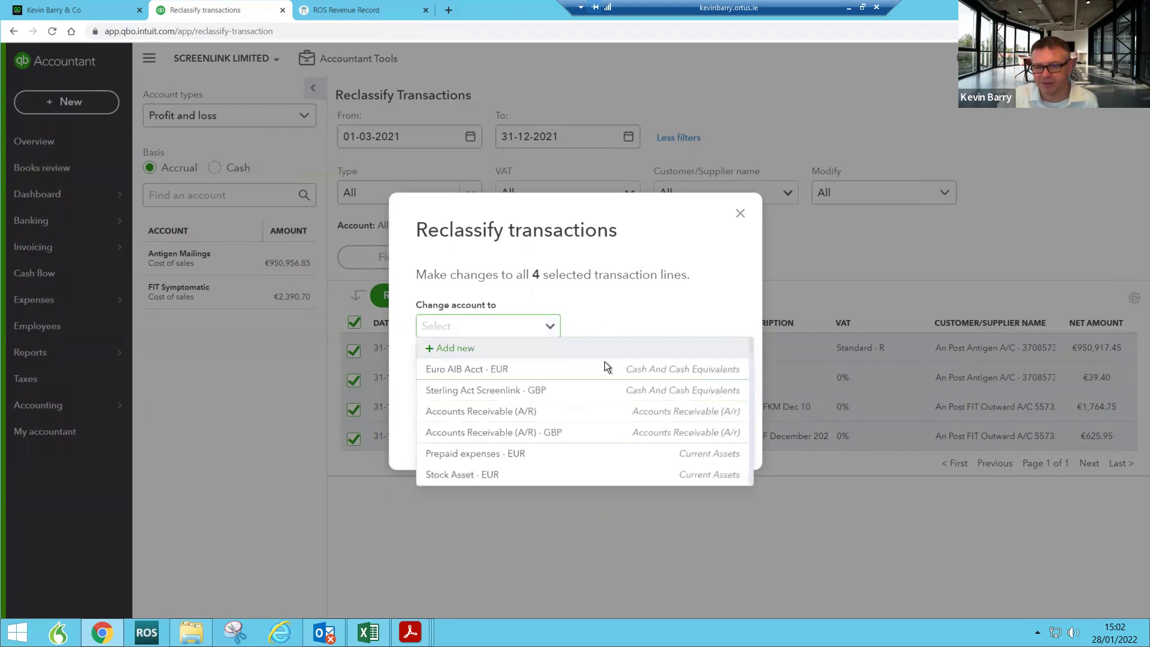
key(Escape)
click(557, 383)
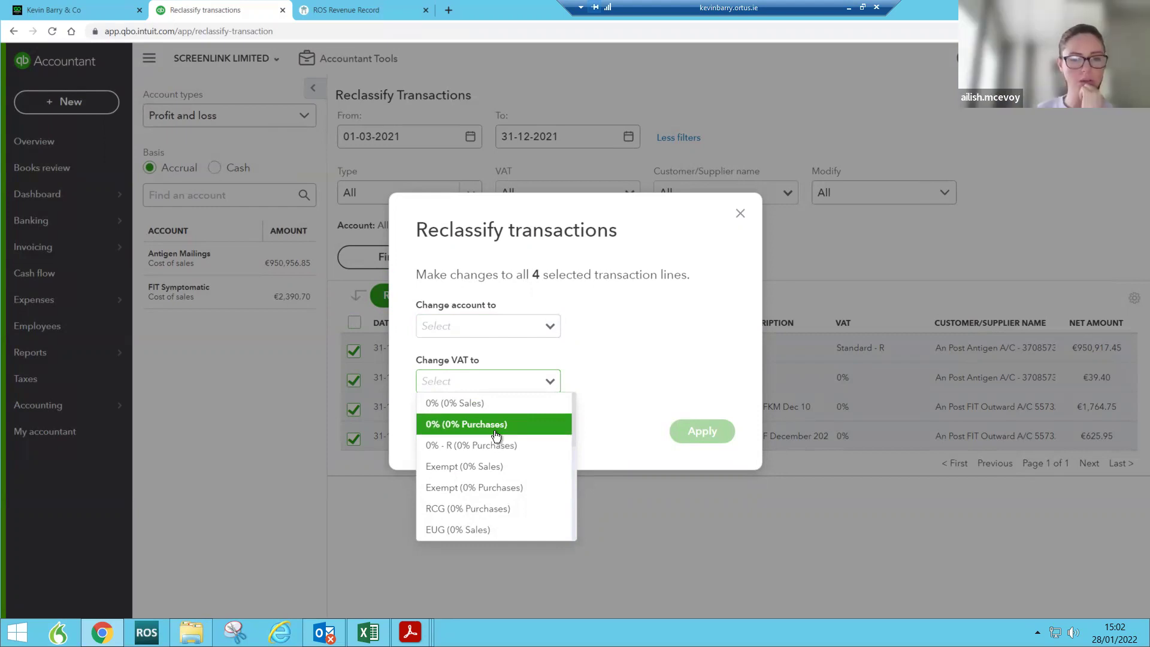
click(632, 393)
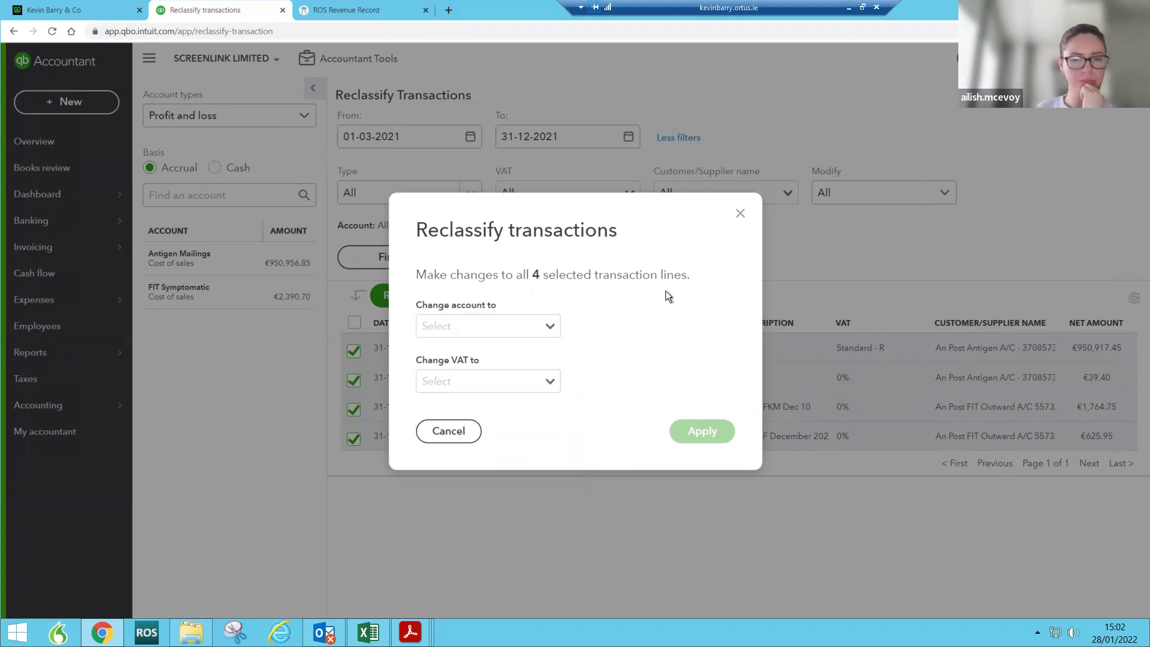
click(741, 214)
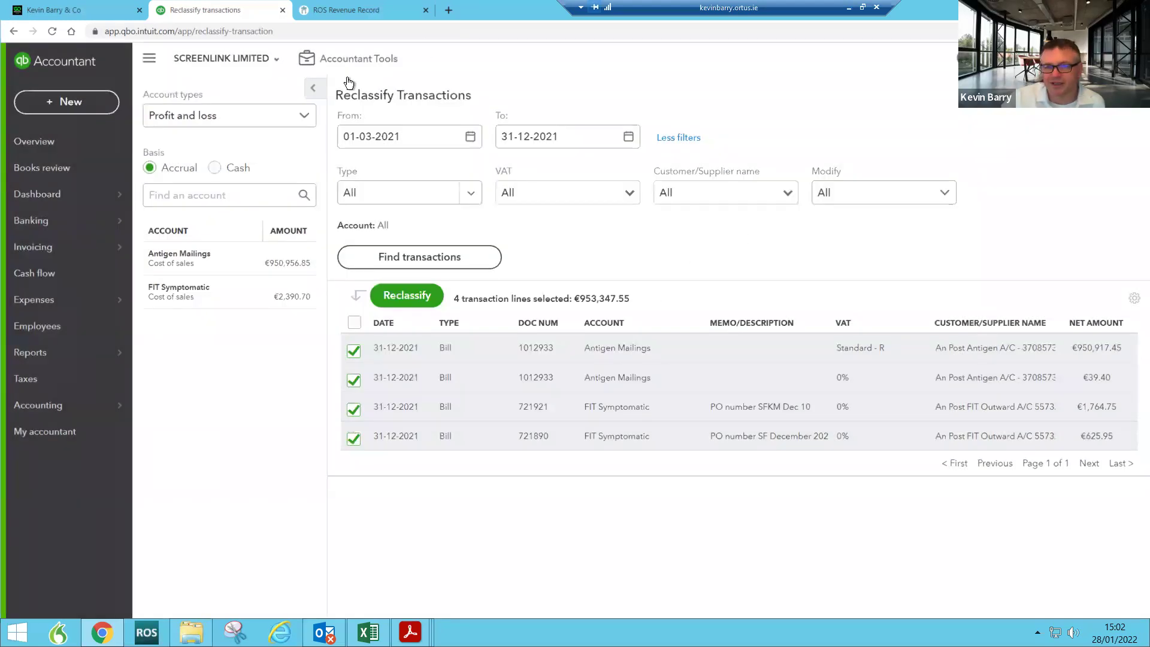
Step: Open and close the Accountant Tools shortcuts, then return to the company dashboard
click(362, 65)
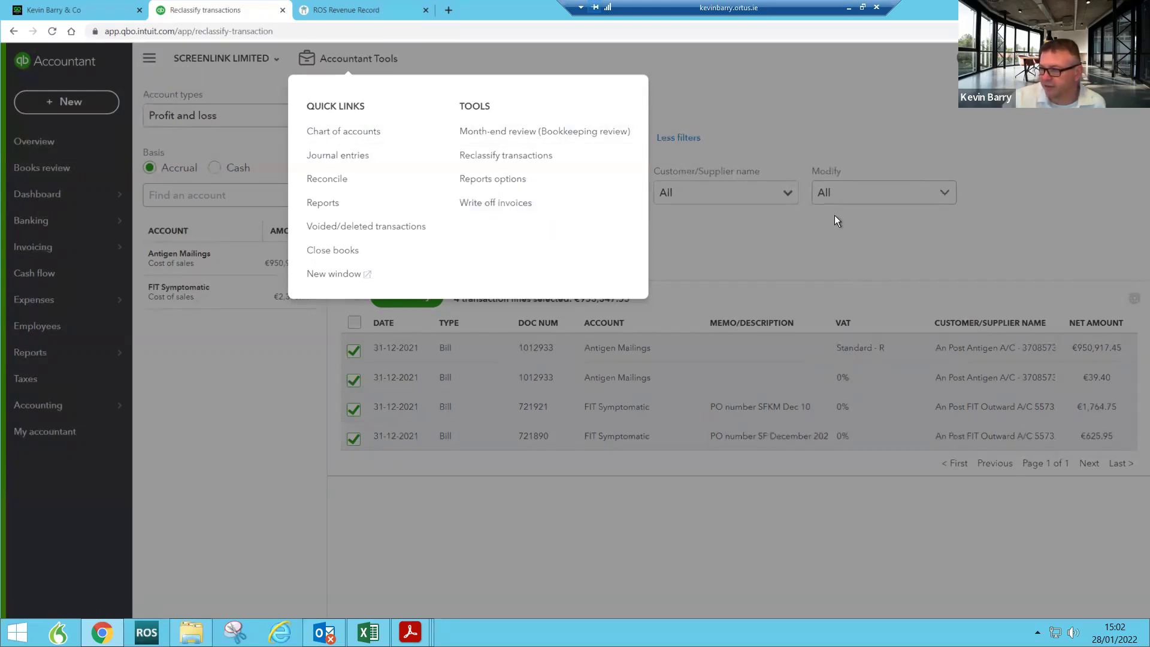
click(849, 216)
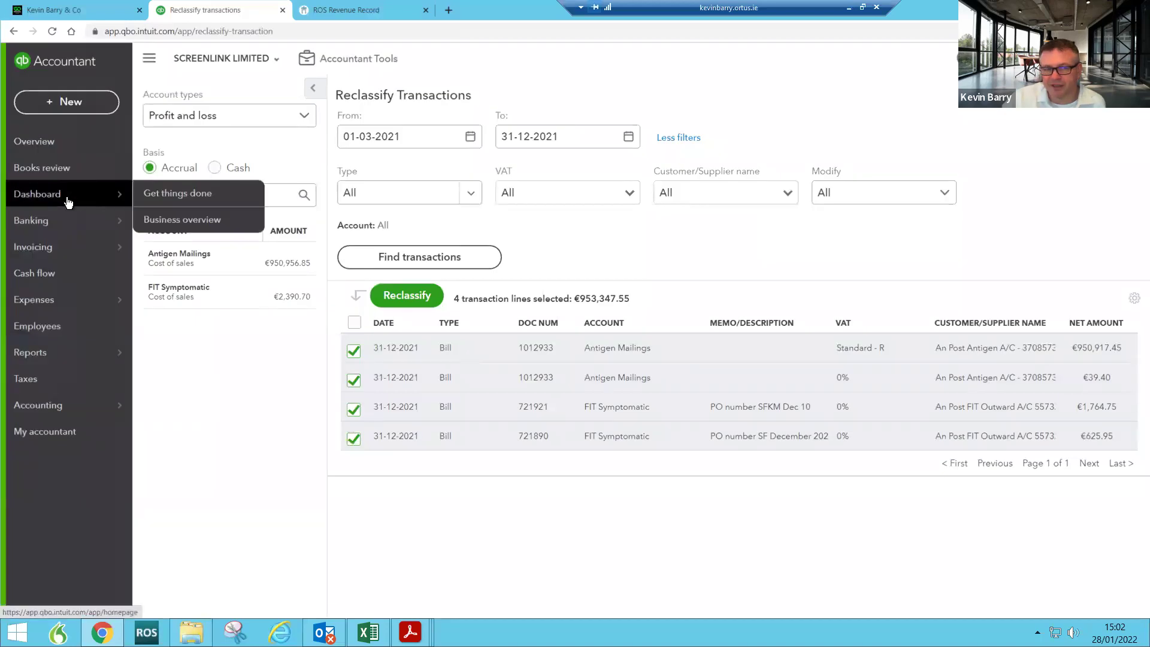
click(73, 201)
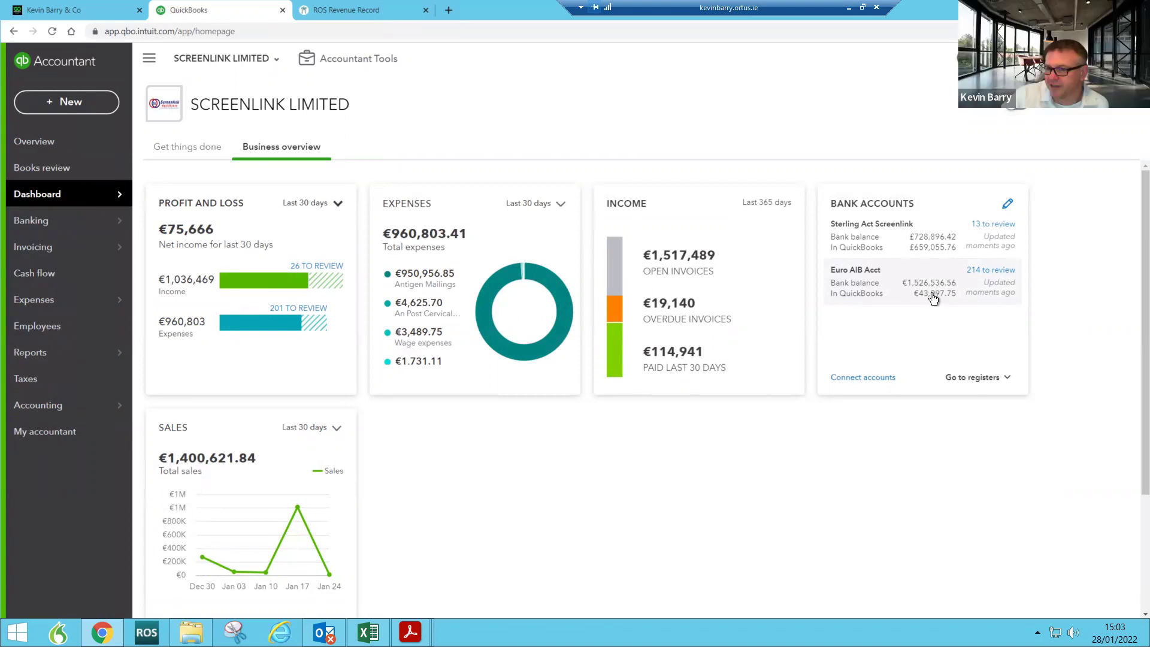
Step: Open the Euro AIB Acct For review list and browse page 2's January 18–20 entries
click(933, 297)
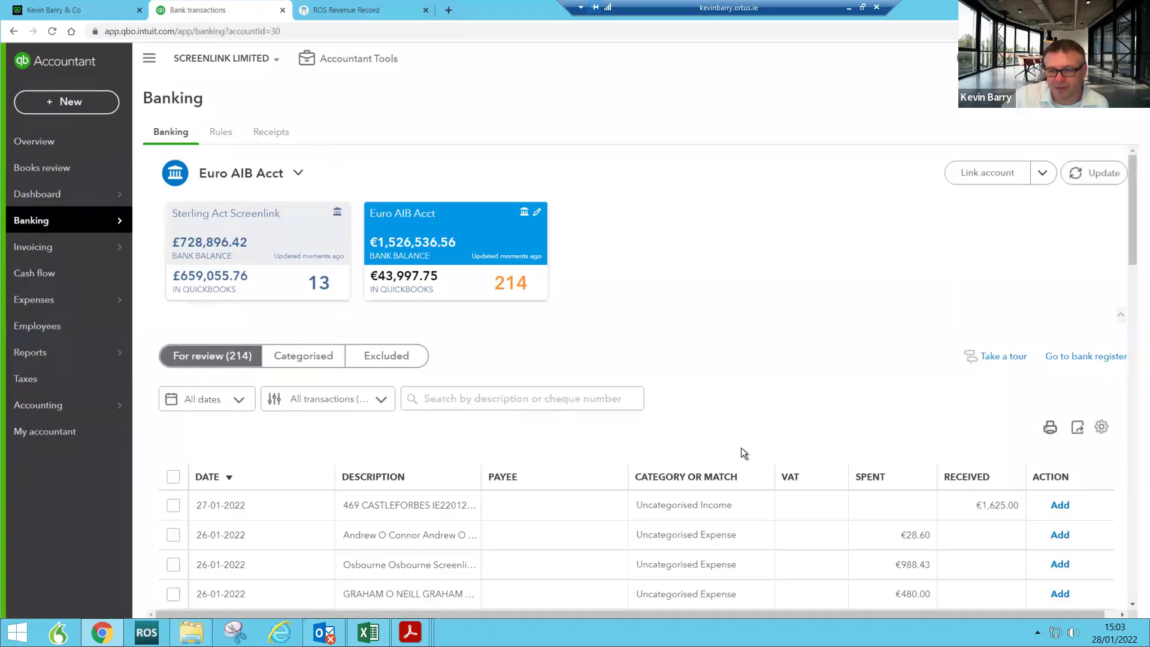
scroll(385, 264, down, 6)
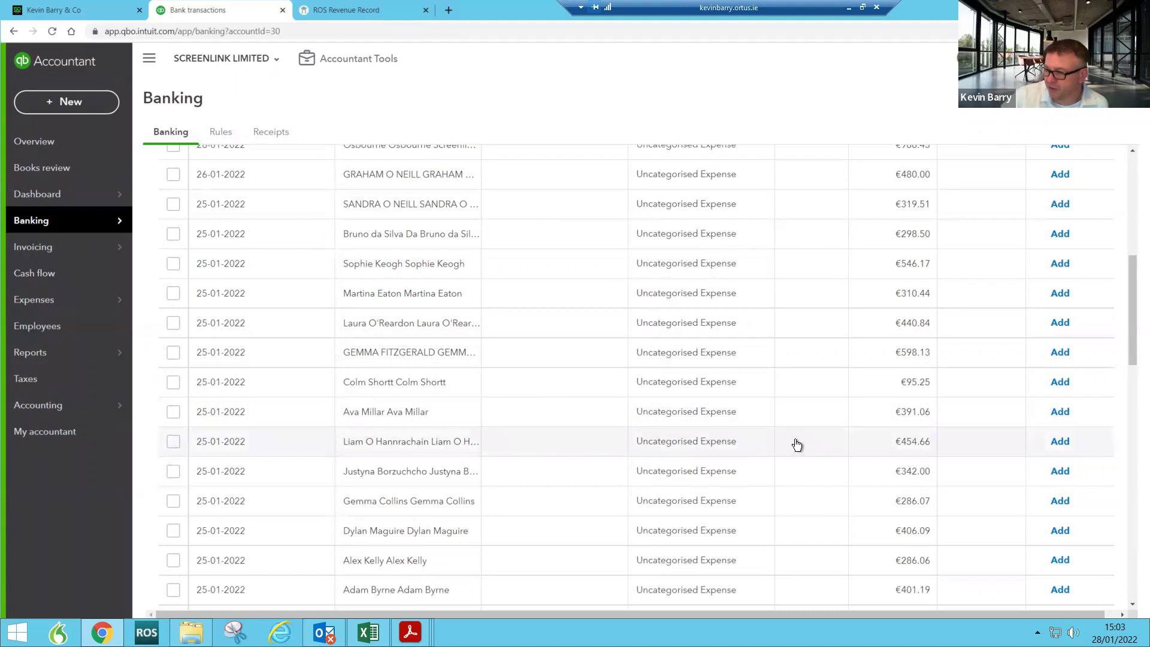
scroll(797, 444, down, 1)
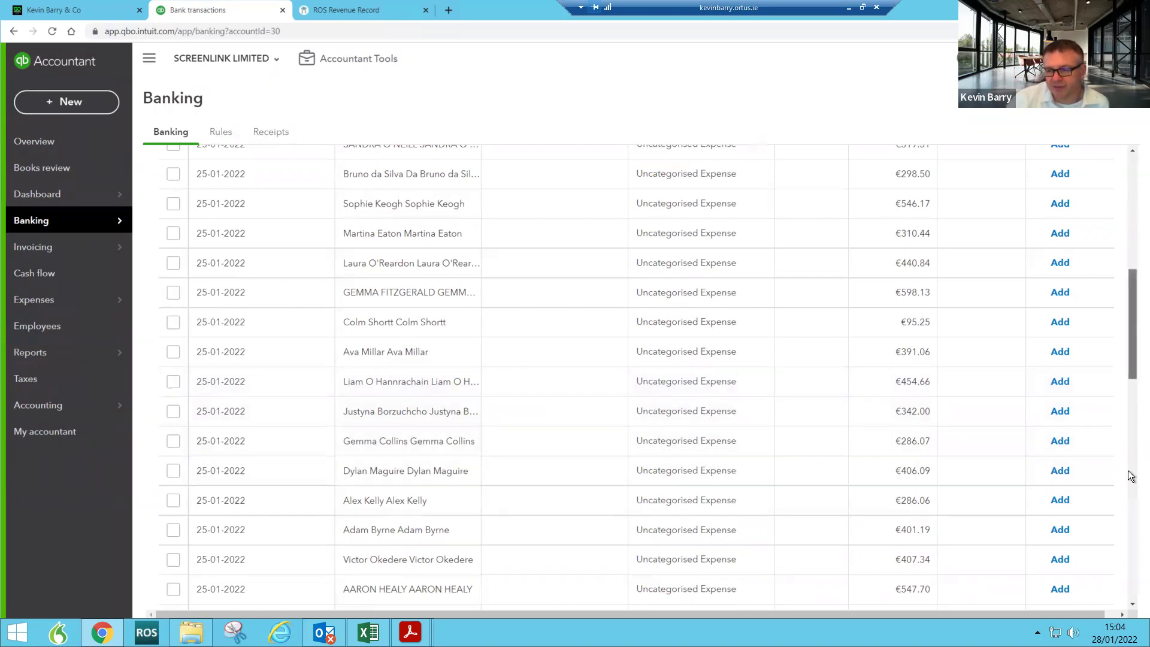
scroll(1130, 476, down, 10)
scroll(1129, 197, up, 20)
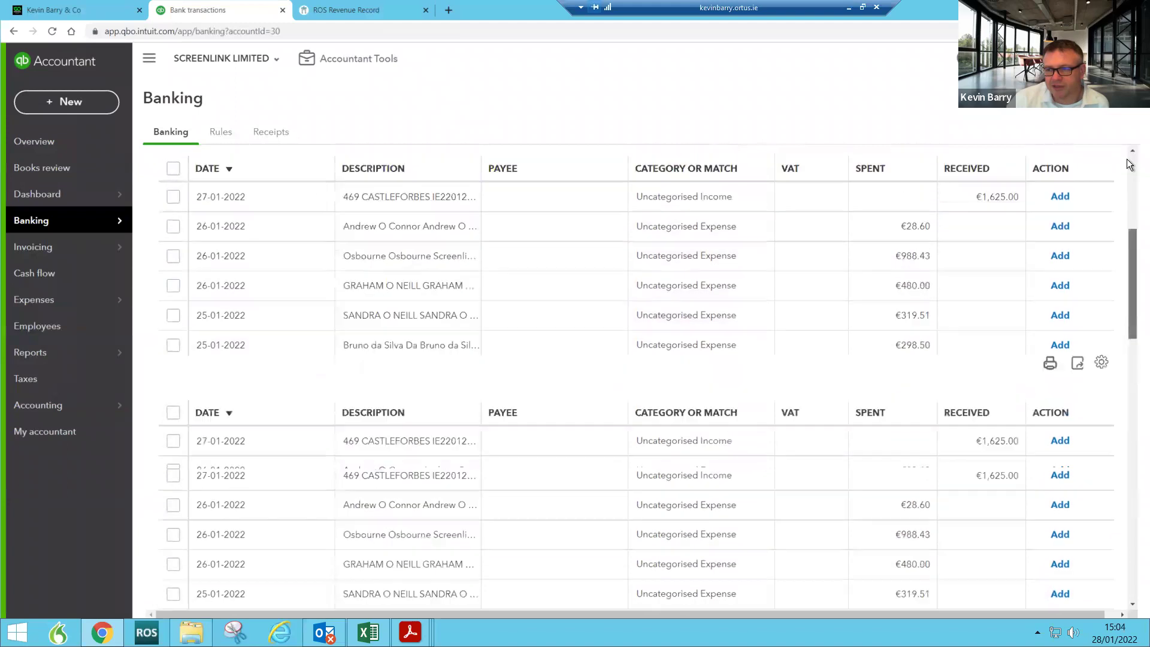
scroll(1127, 159, up, 5)
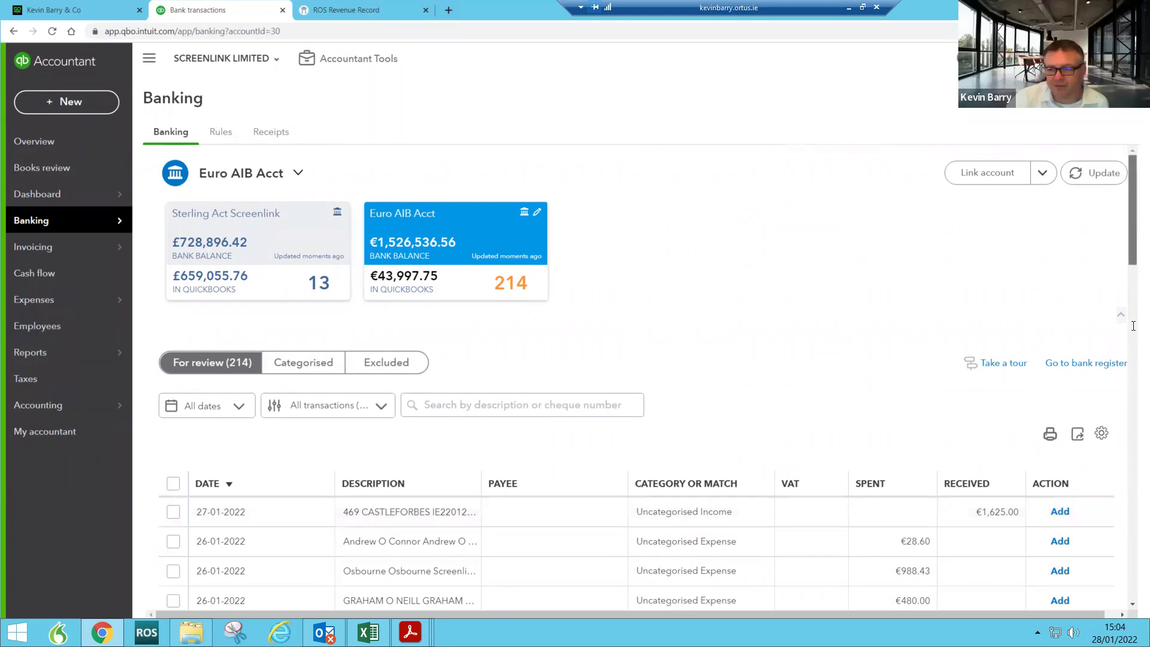
scroll(1127, 540, down, 4)
scroll(1128, 540, down, 18)
click(1004, 588)
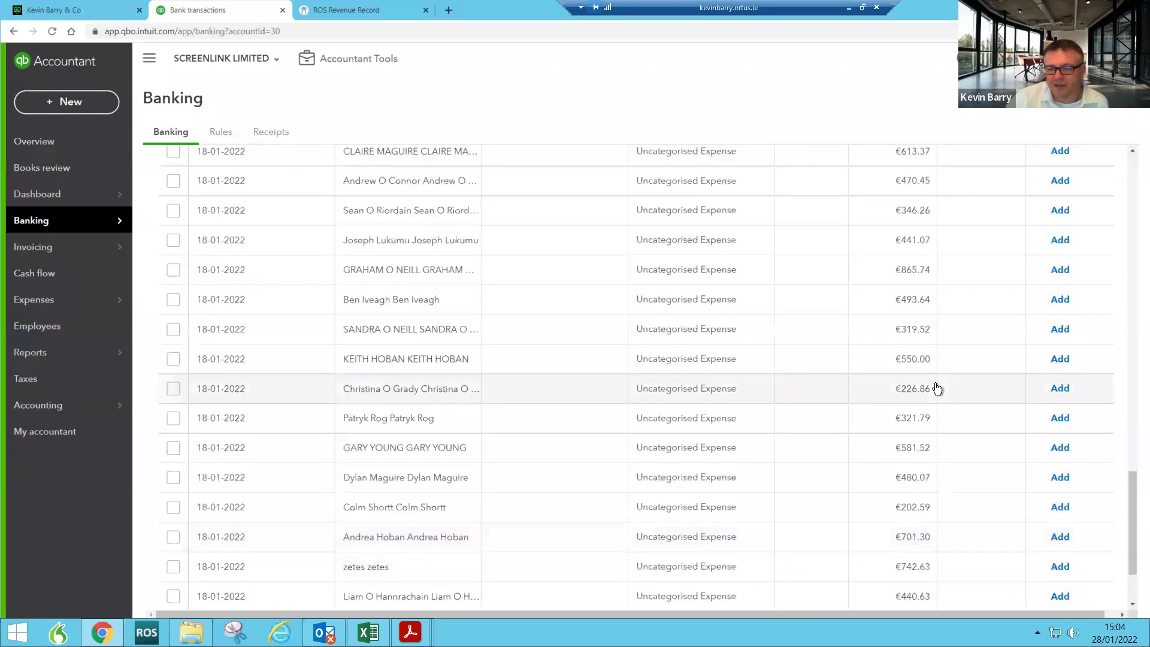
scroll(941, 383, down, 2)
scroll(950, 375, up, 14)
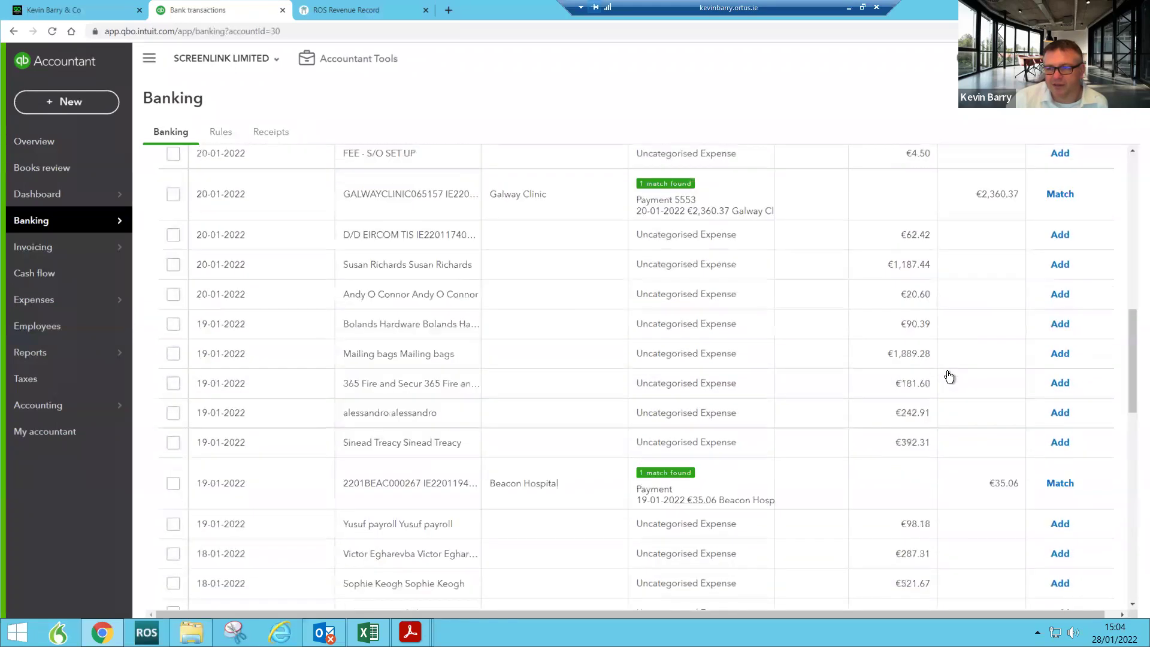
scroll(949, 376, up, 1)
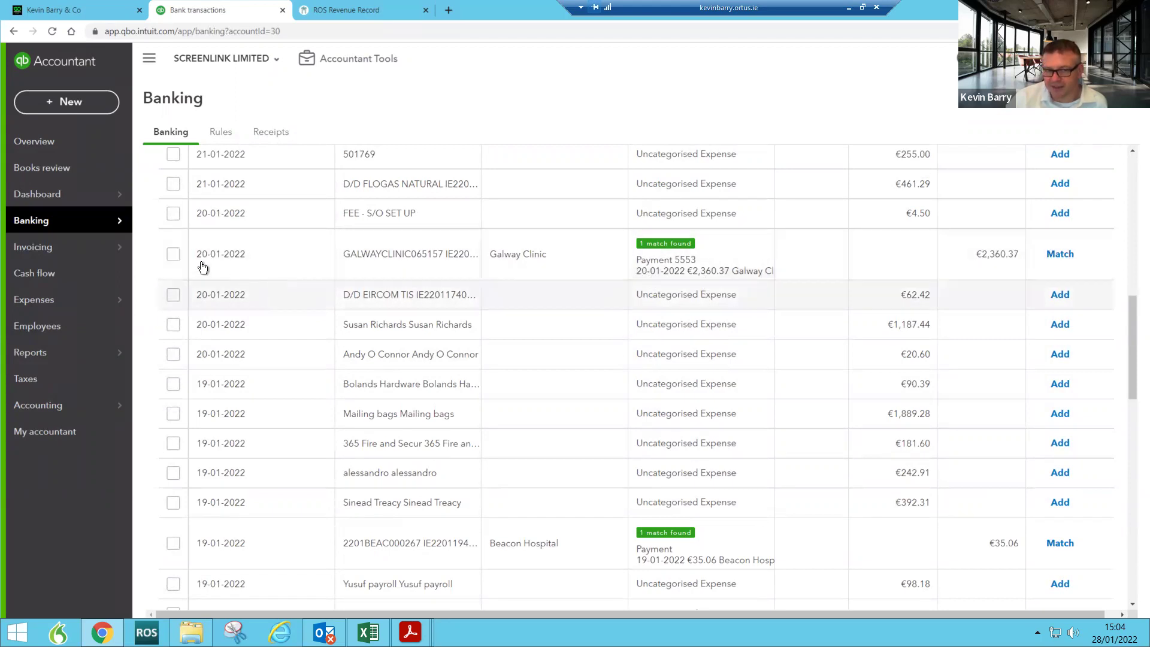
scroll(667, 560, down, 2)
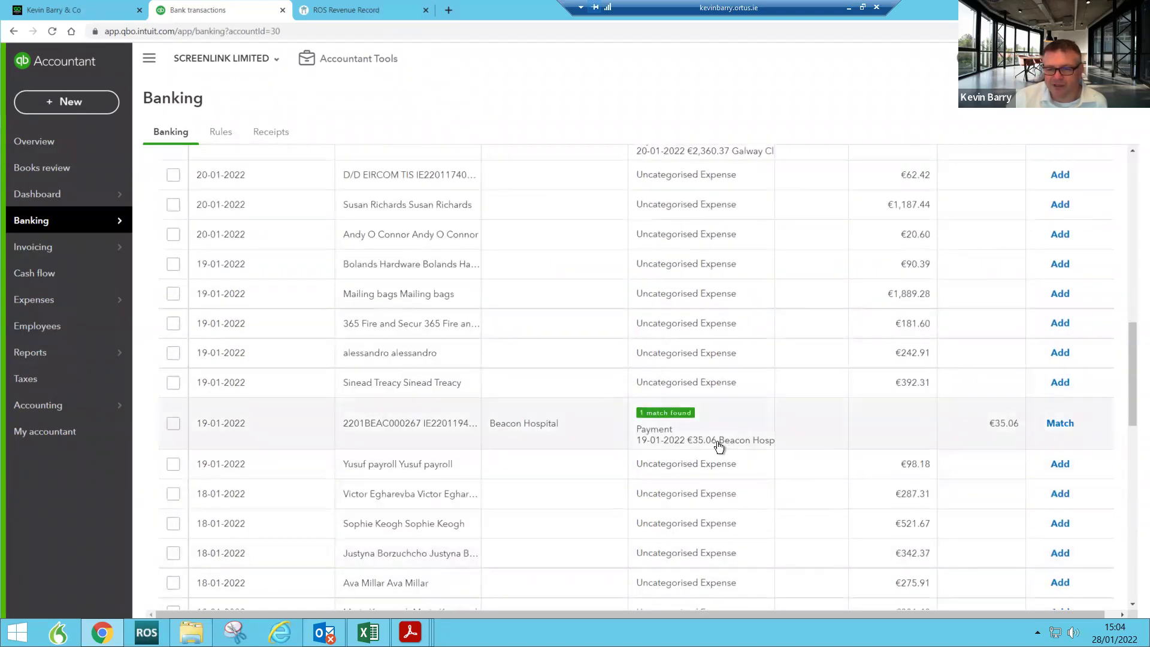
Step: Accept the found matches for the Beacon Hospital and Galway Clinic deposits
click(175, 425)
scroll(516, 336, up, 3)
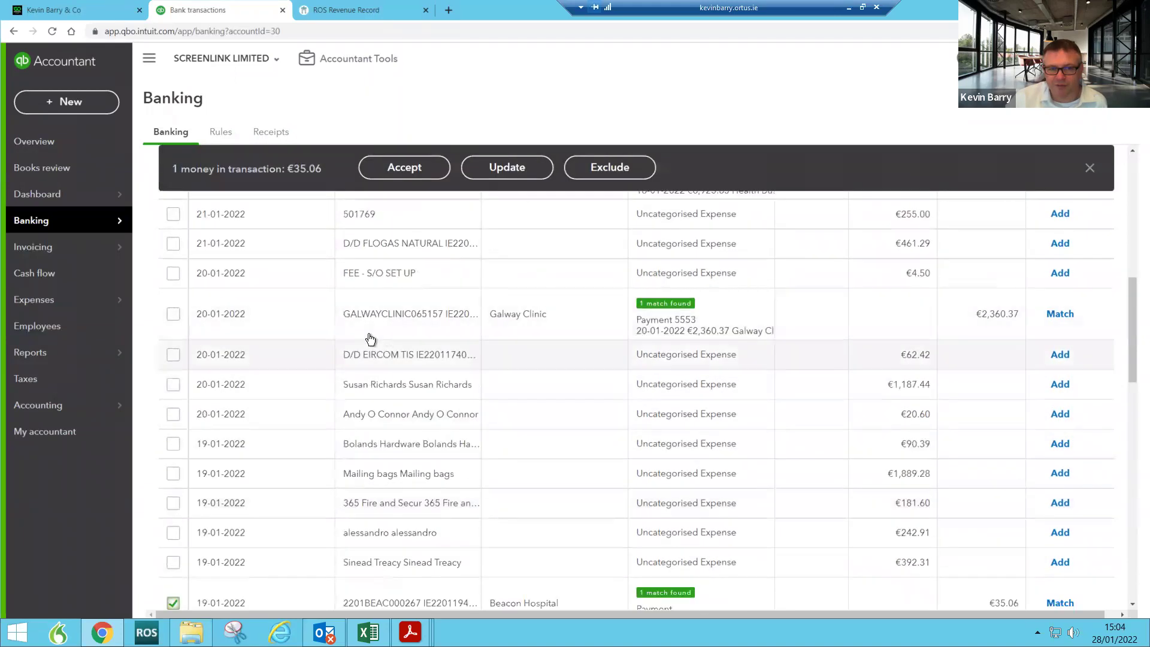
click(174, 315)
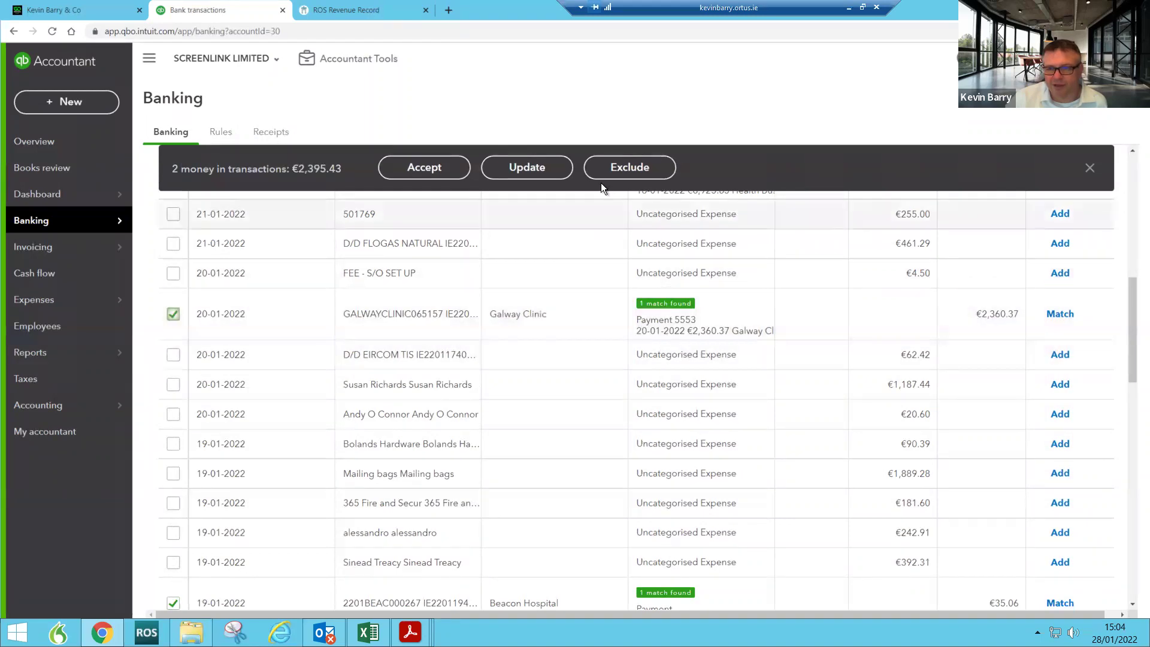
click(443, 165)
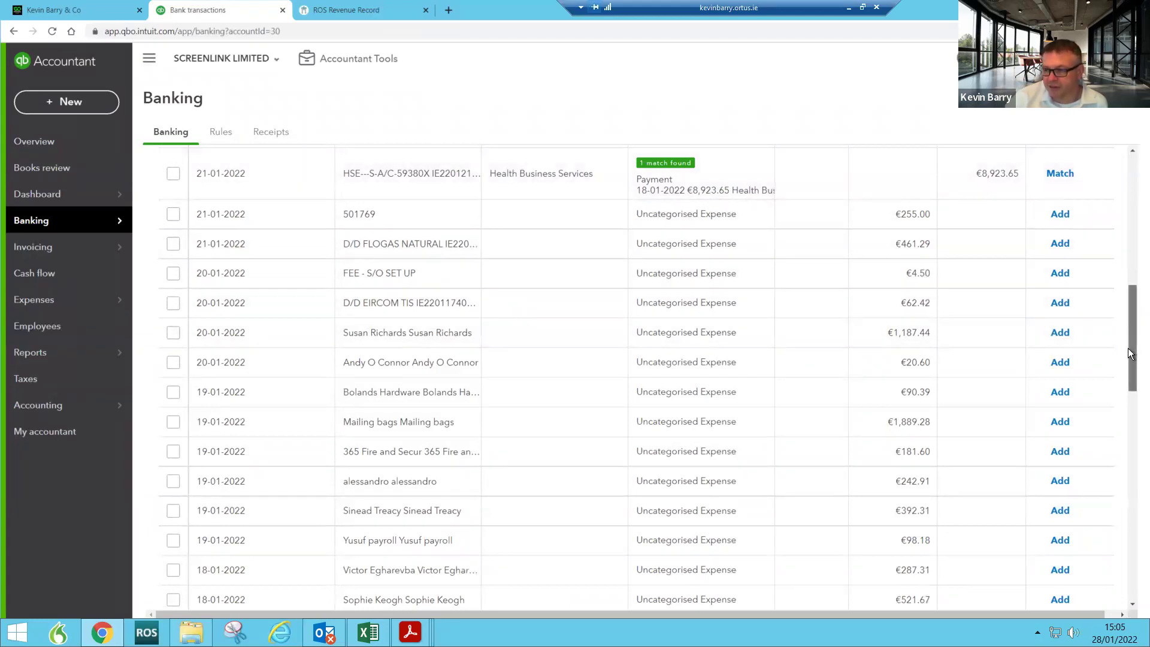
Step: Move to the third page of transactions awaiting review
drag(1133, 387, 1077, 609)
click(1024, 587)
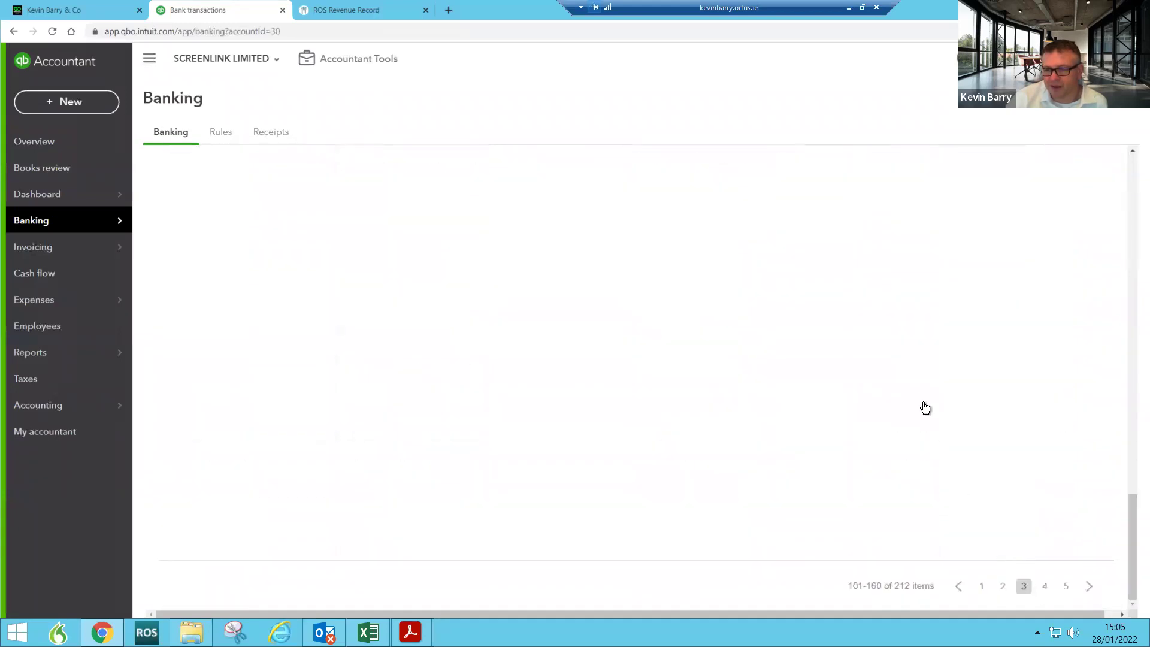
scroll(925, 398, up, 8)
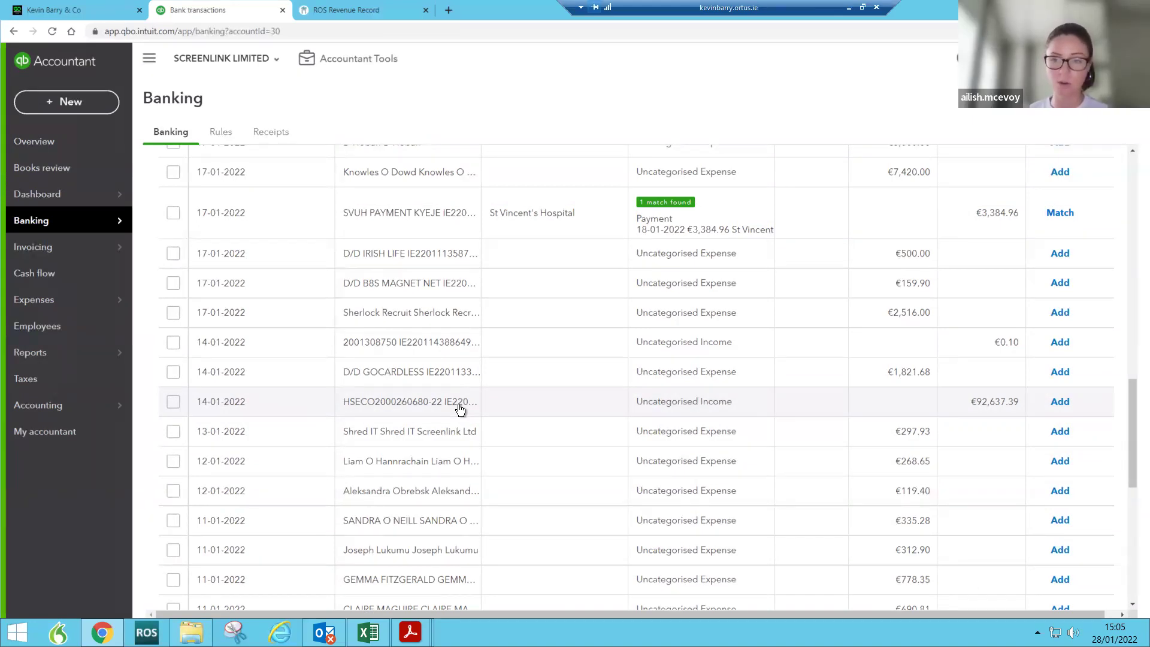
click(452, 407)
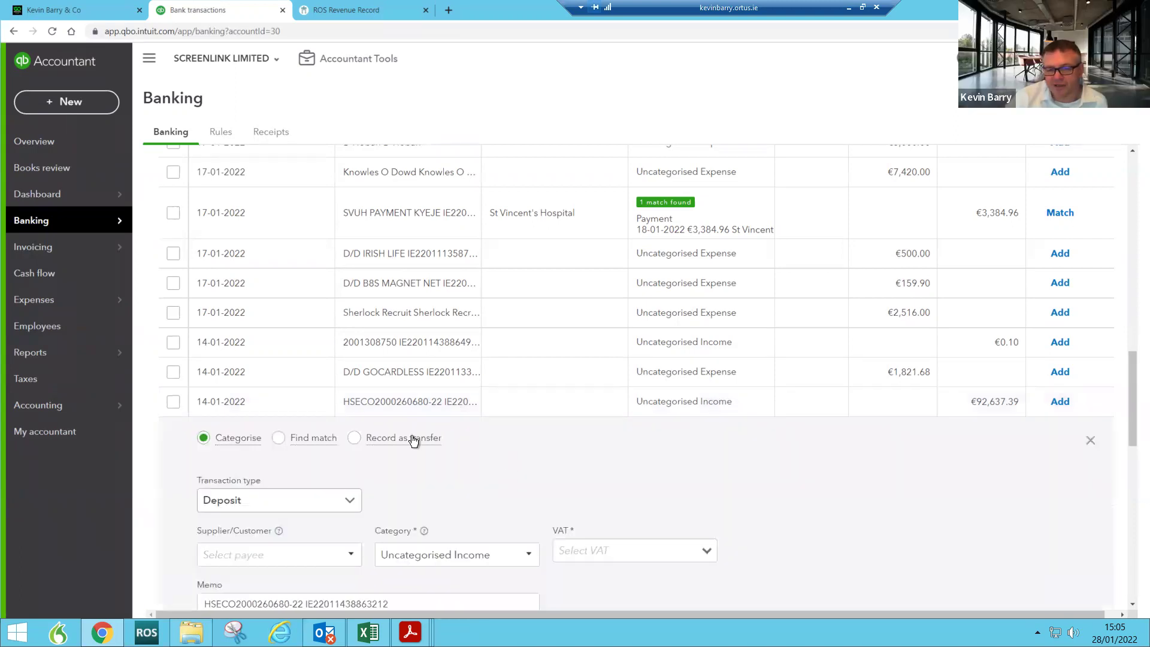
scroll(563, 483, down, 2)
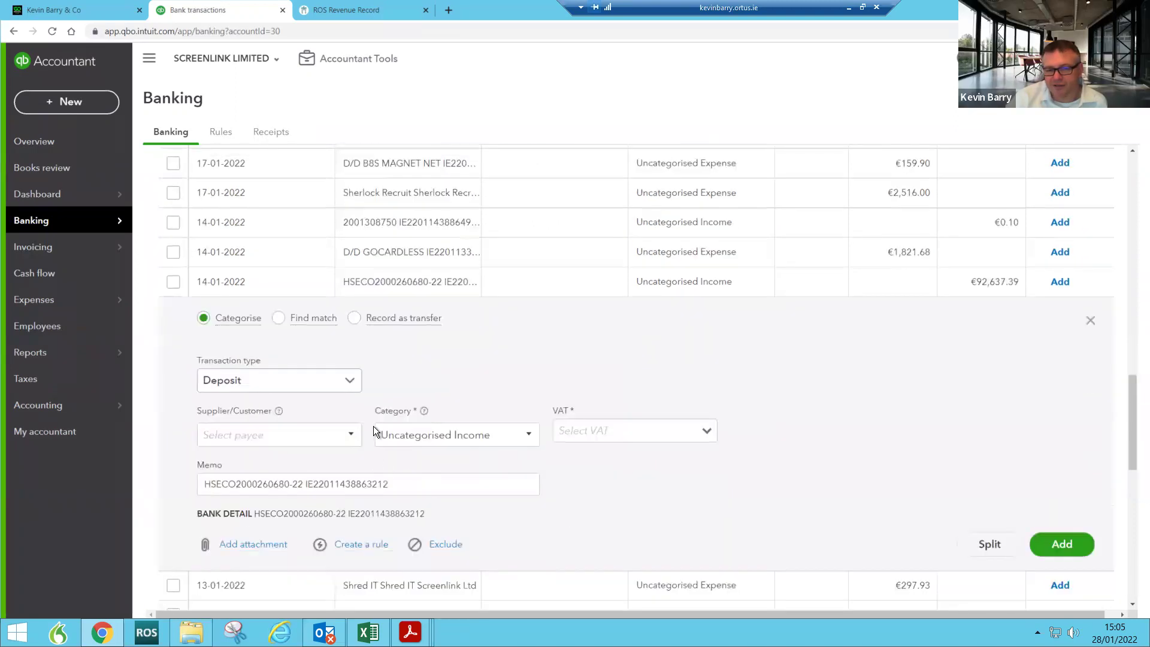
click(351, 386)
click(413, 366)
click(281, 320)
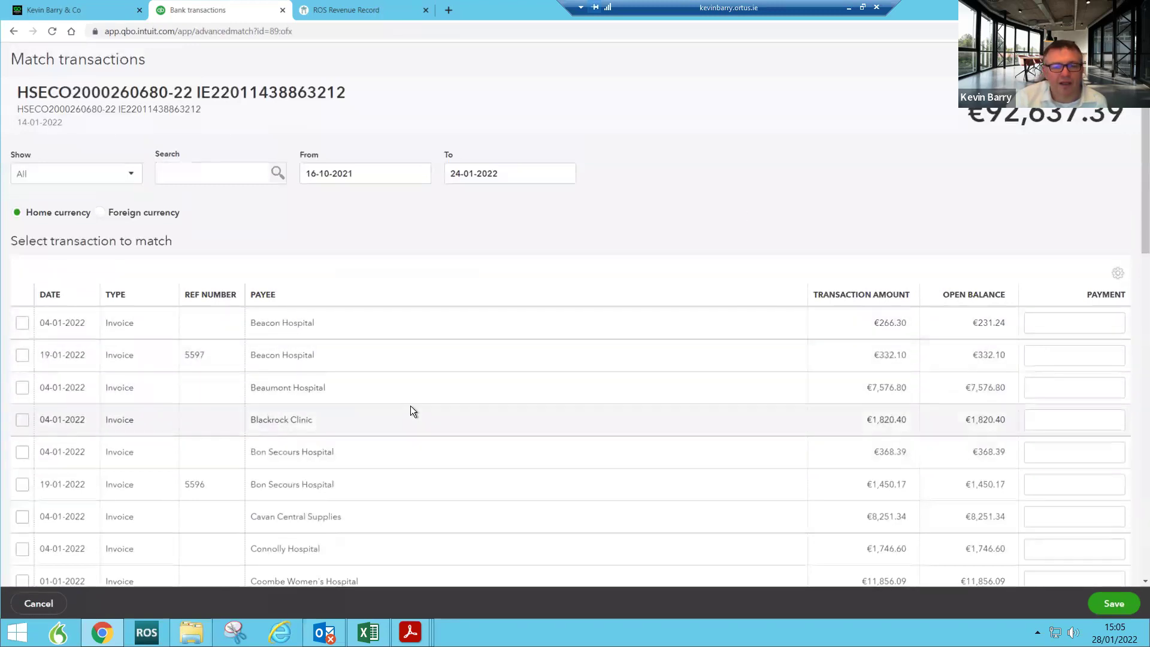
scroll(413, 406, down, 4)
scroll(415, 407, up, 4)
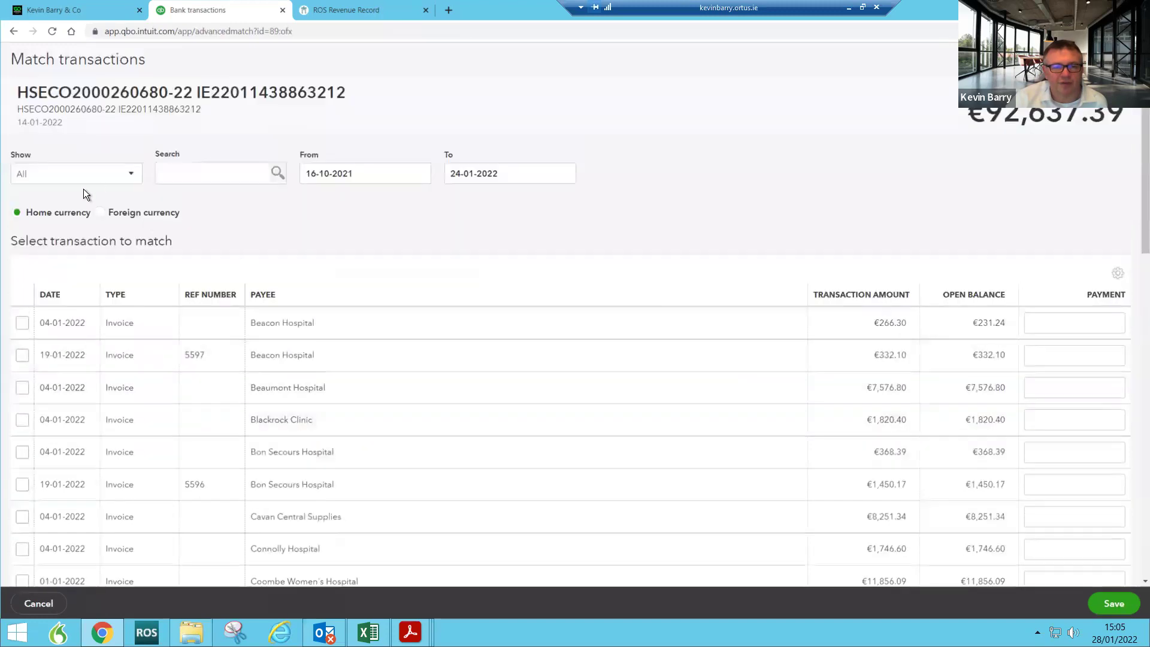
click(197, 173)
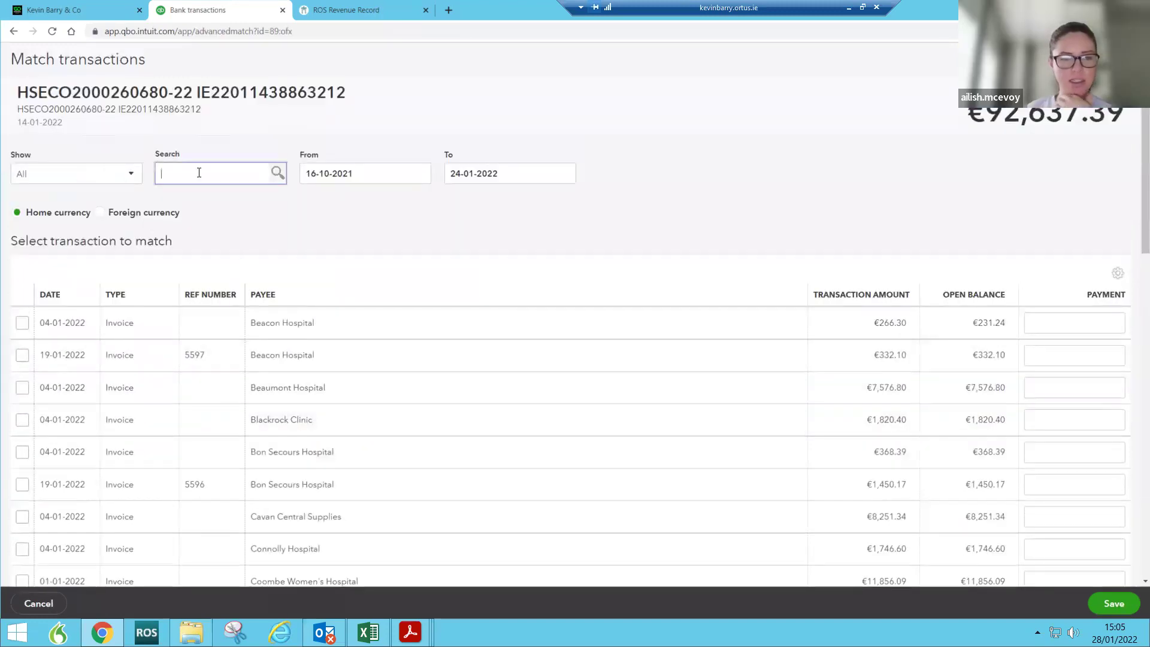
text(sca)
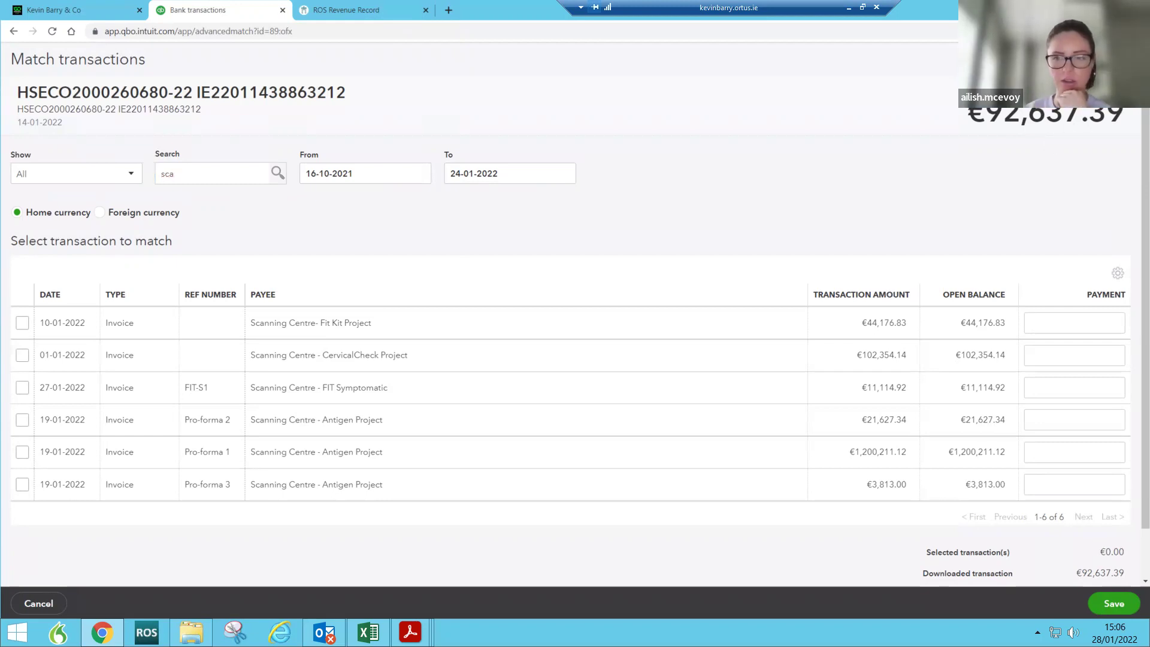
click(38, 603)
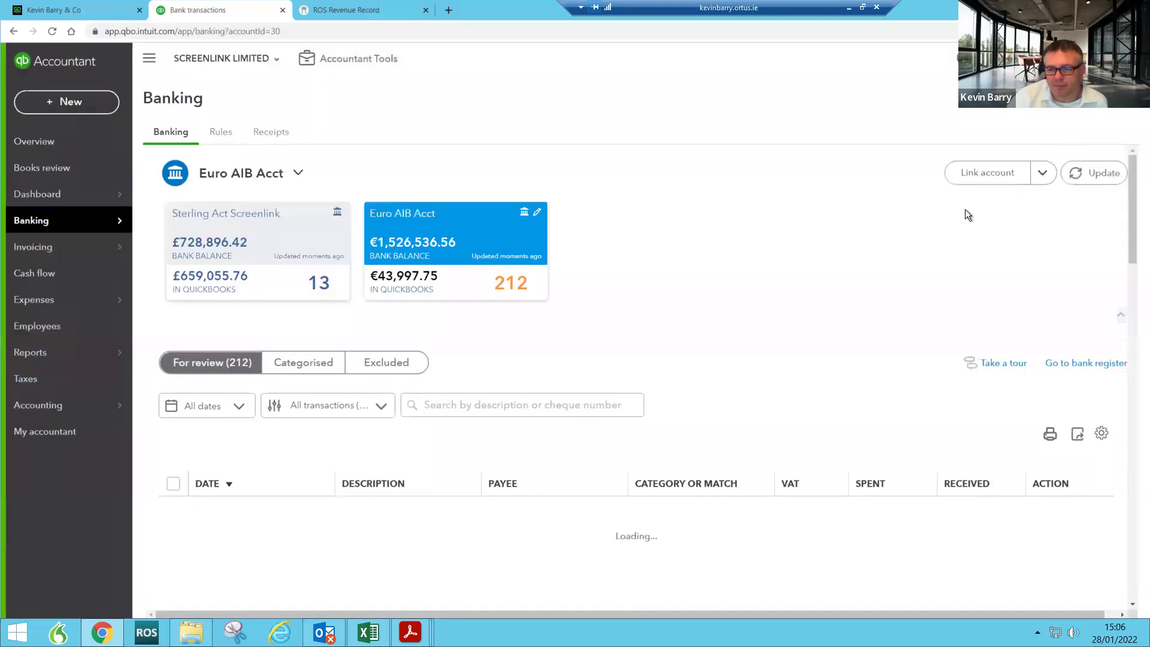
scroll(788, 531, down, 10)
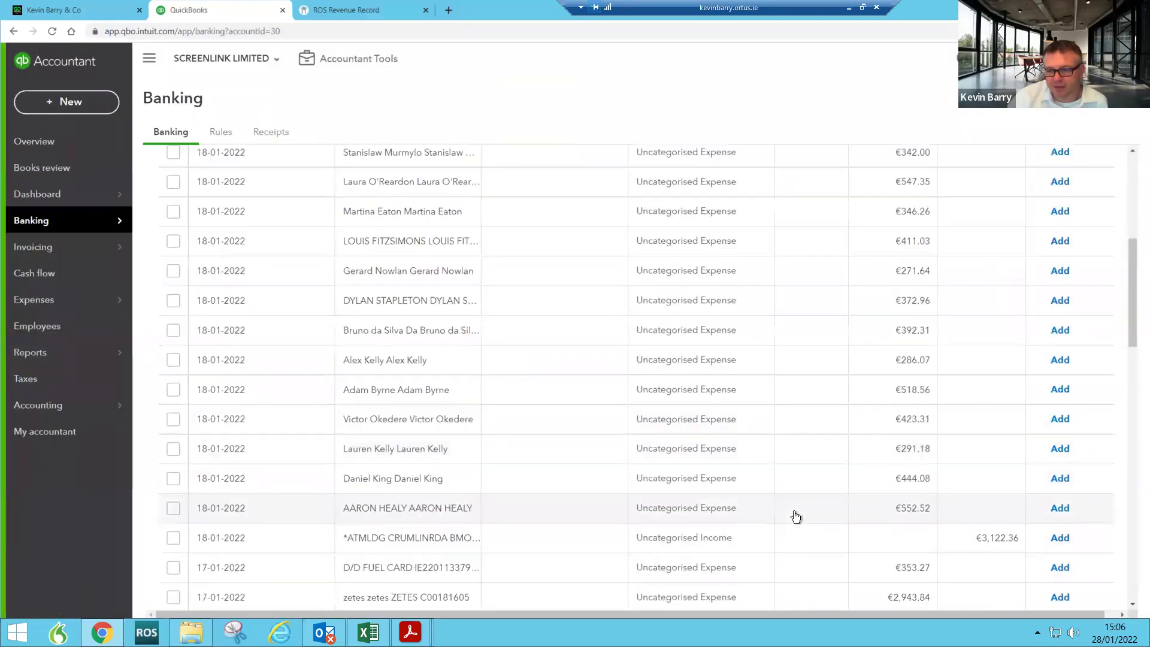
scroll(766, 490, down, 1)
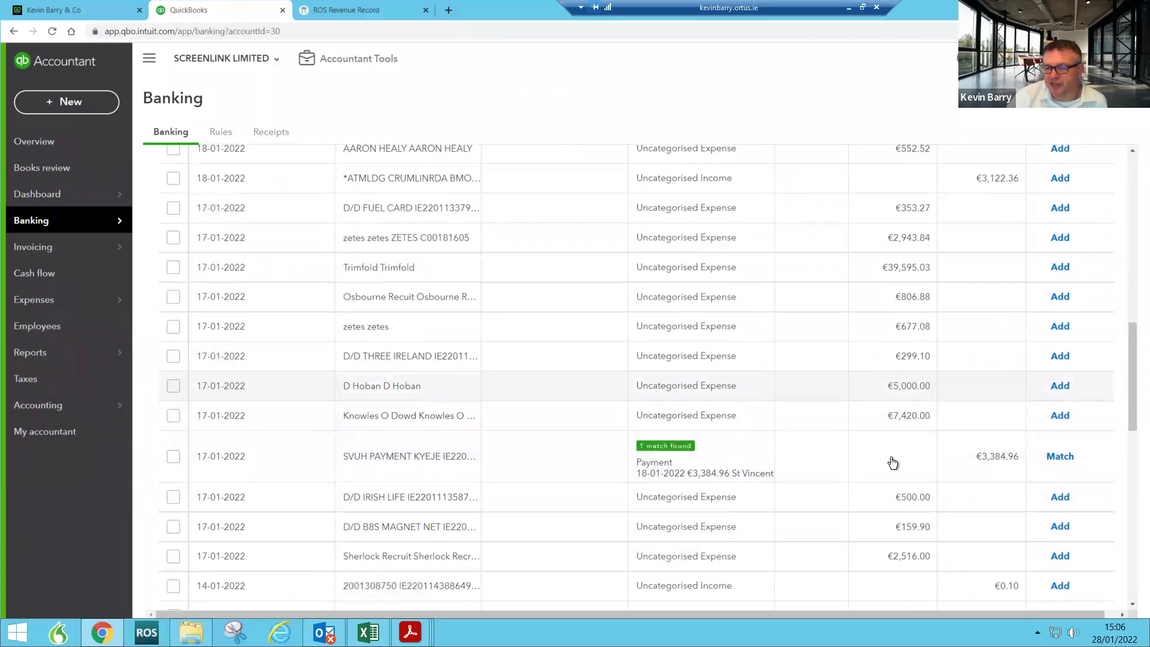
scroll(882, 466, down, 2)
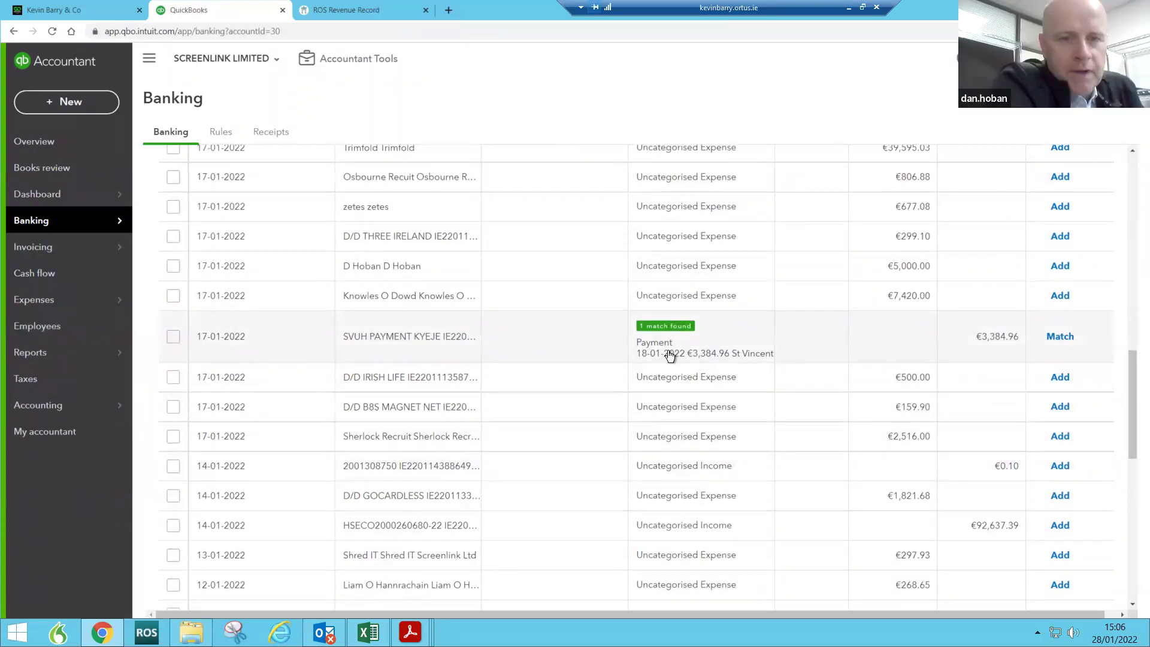
scroll(1001, 443, down, 2)
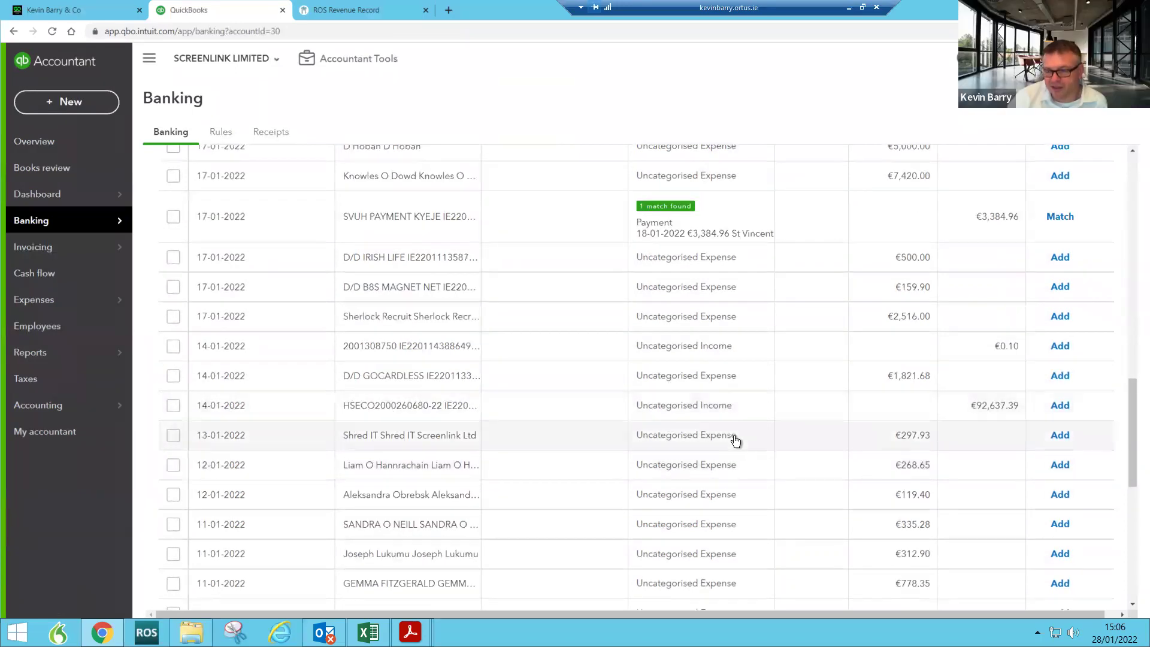
scroll(735, 445, down, 2)
scroll(736, 448, down, 6)
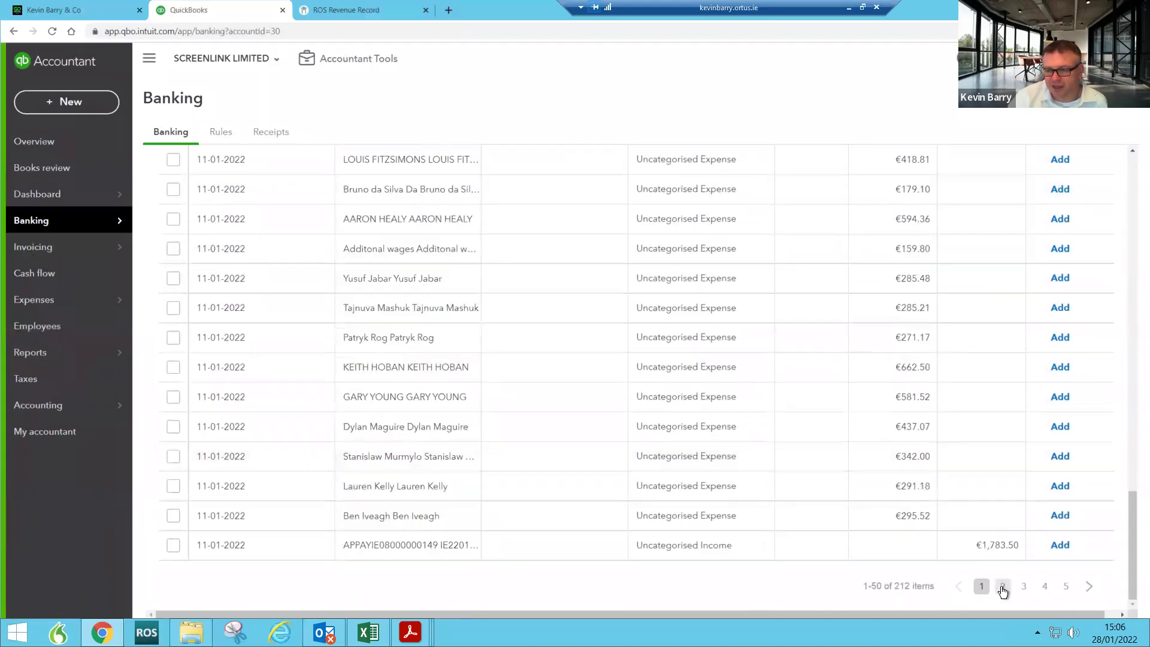
click(1003, 586)
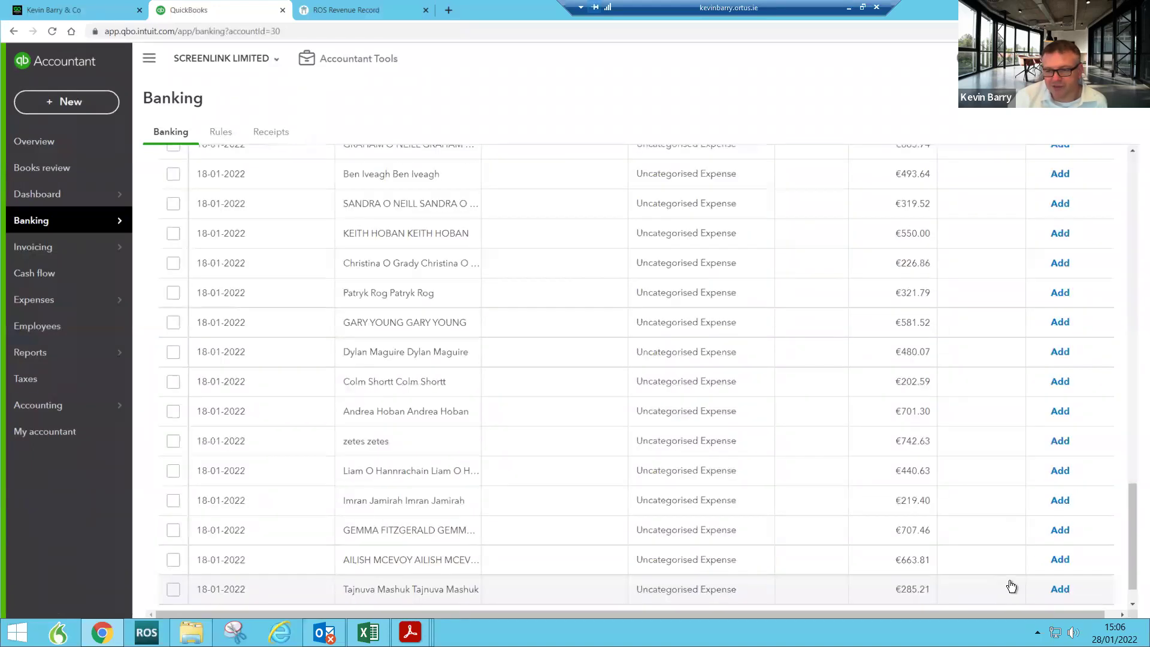
scroll(1022, 572, down, 1)
click(1024, 587)
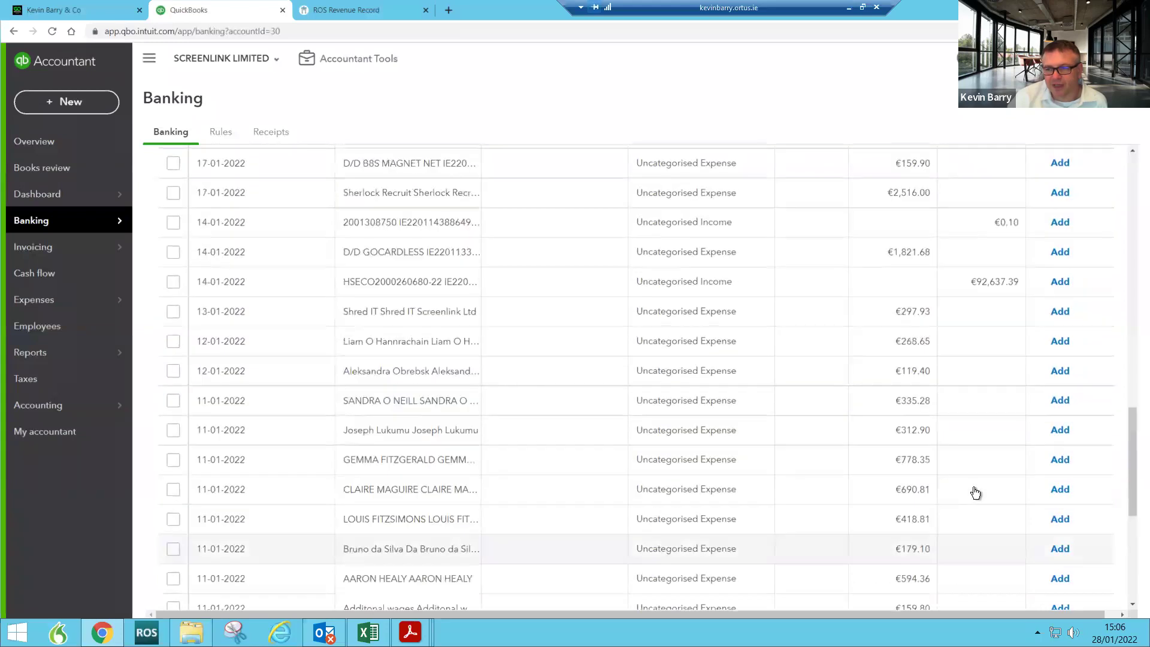
click(1046, 586)
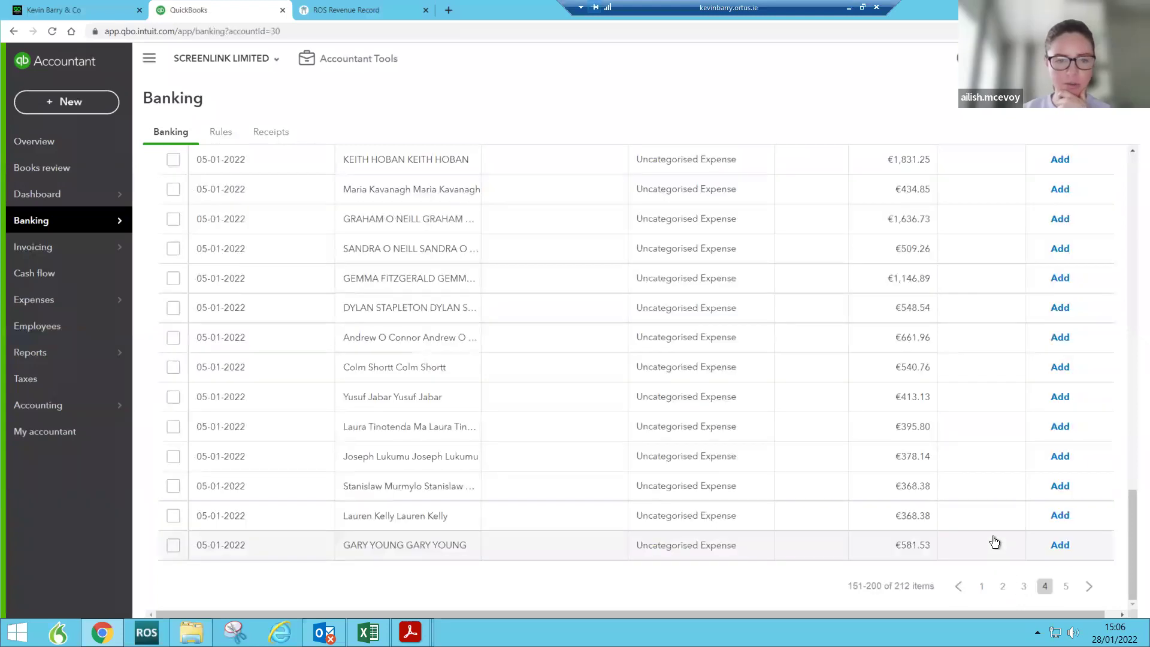
scroll(995, 542, up, 6)
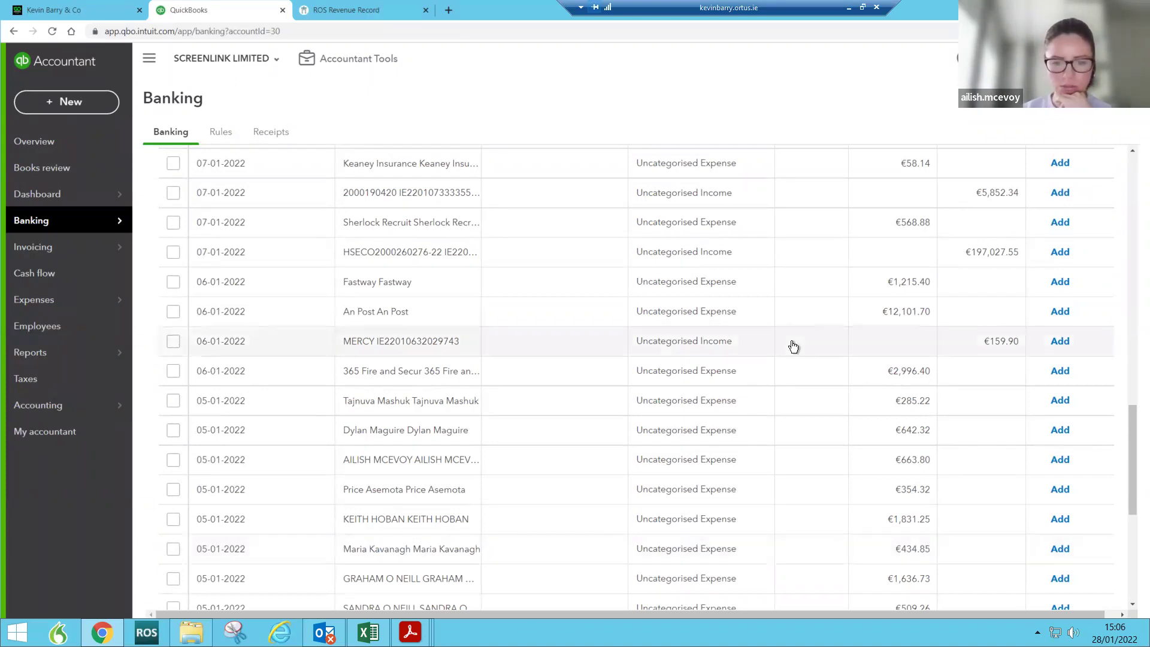
scroll(793, 346, up, 4)
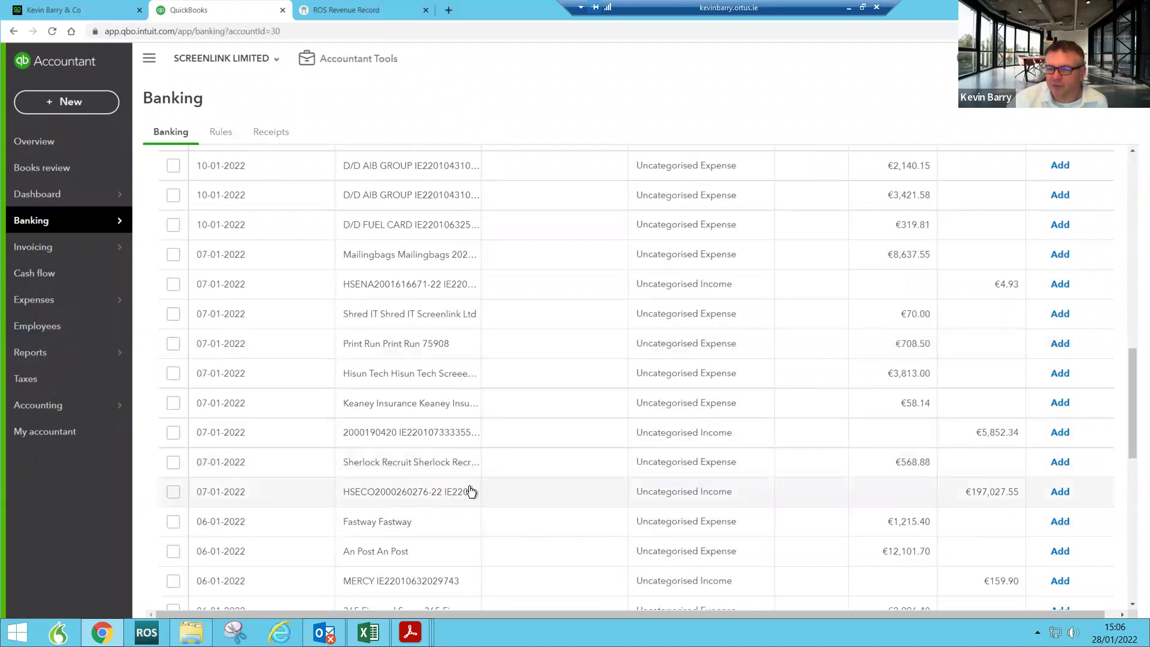
scroll(470, 491, up, 8)
scroll(470, 491, up, 3)
scroll(470, 491, down, 5)
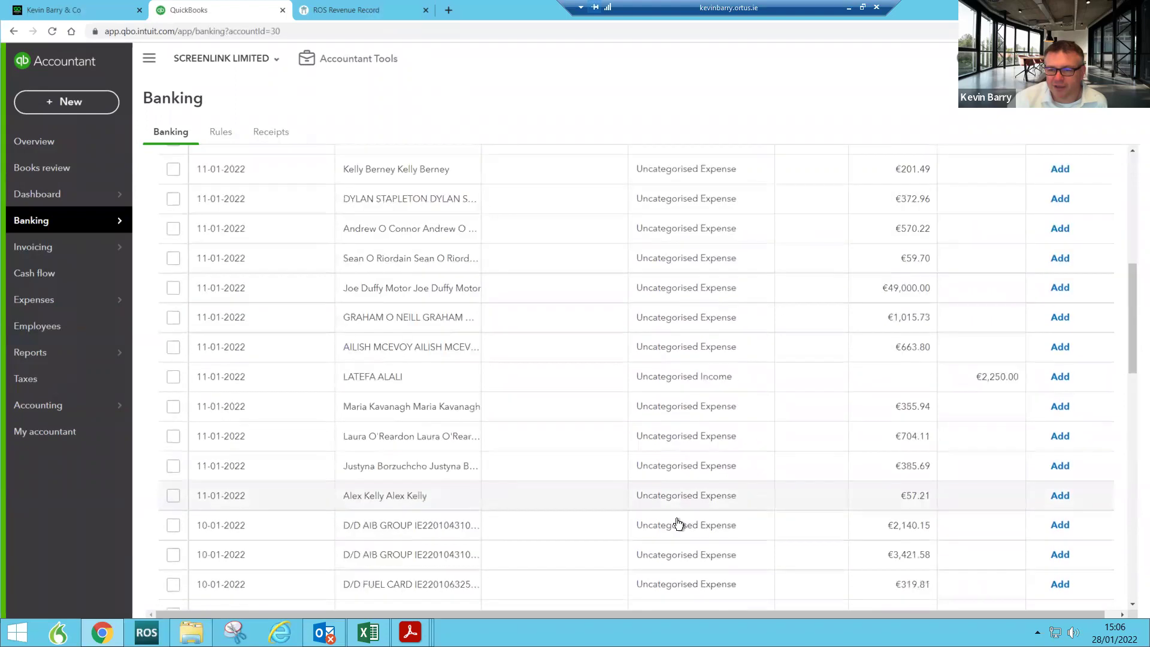
scroll(983, 554, down, 12)
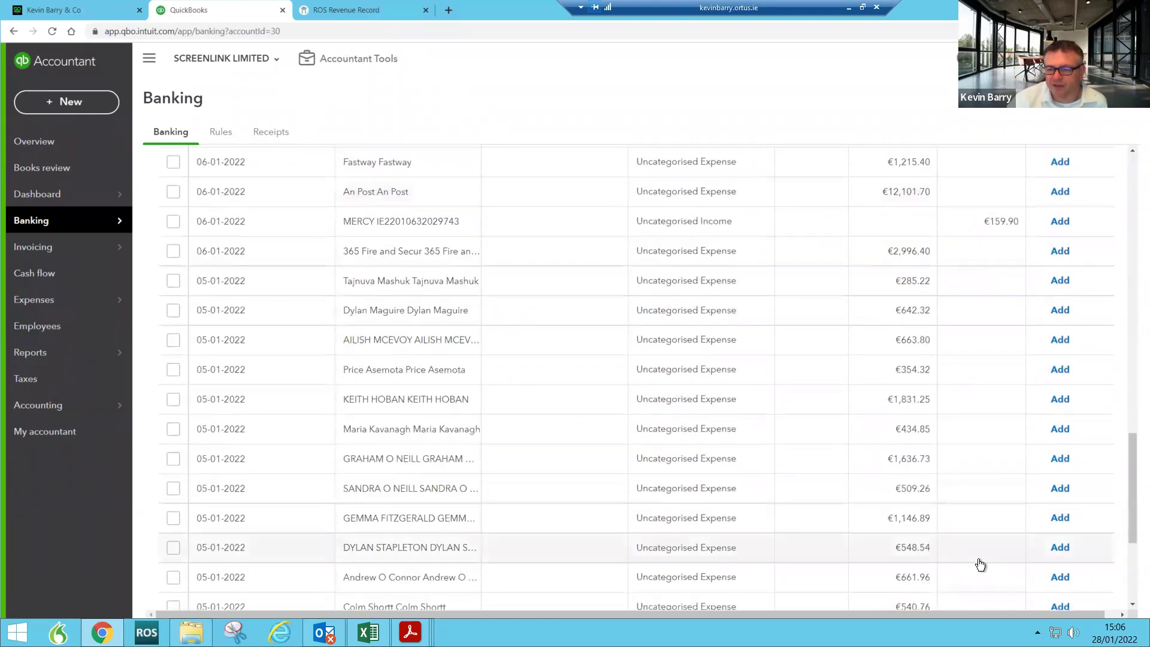
scroll(980, 564, down, 4)
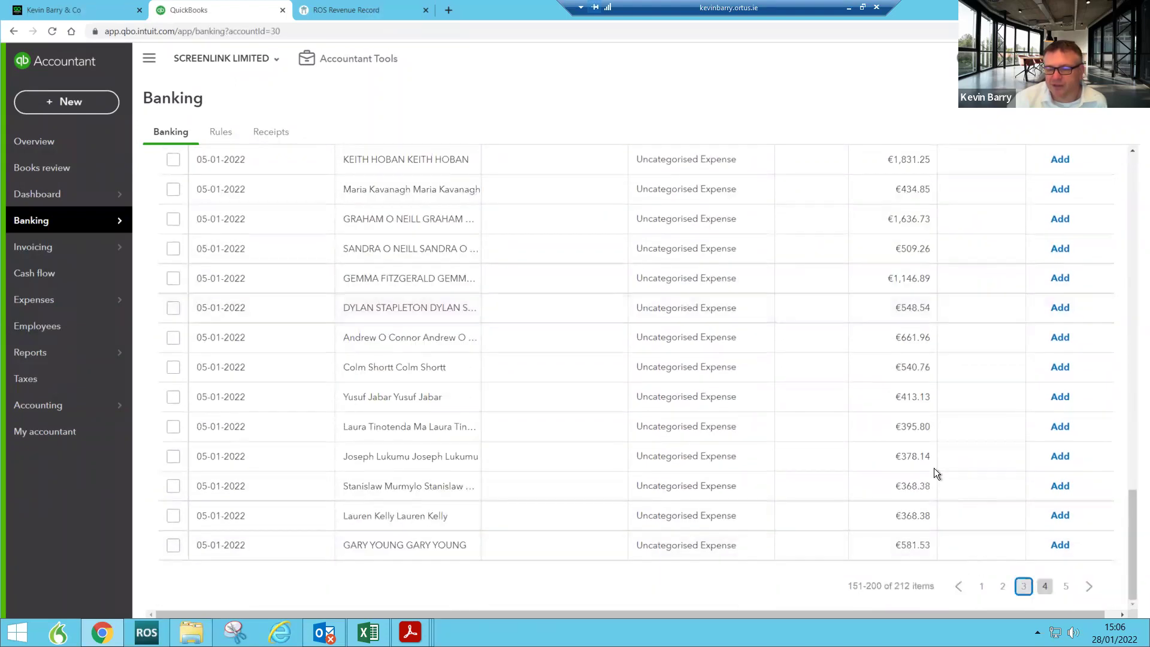
scroll(927, 469, up, 6)
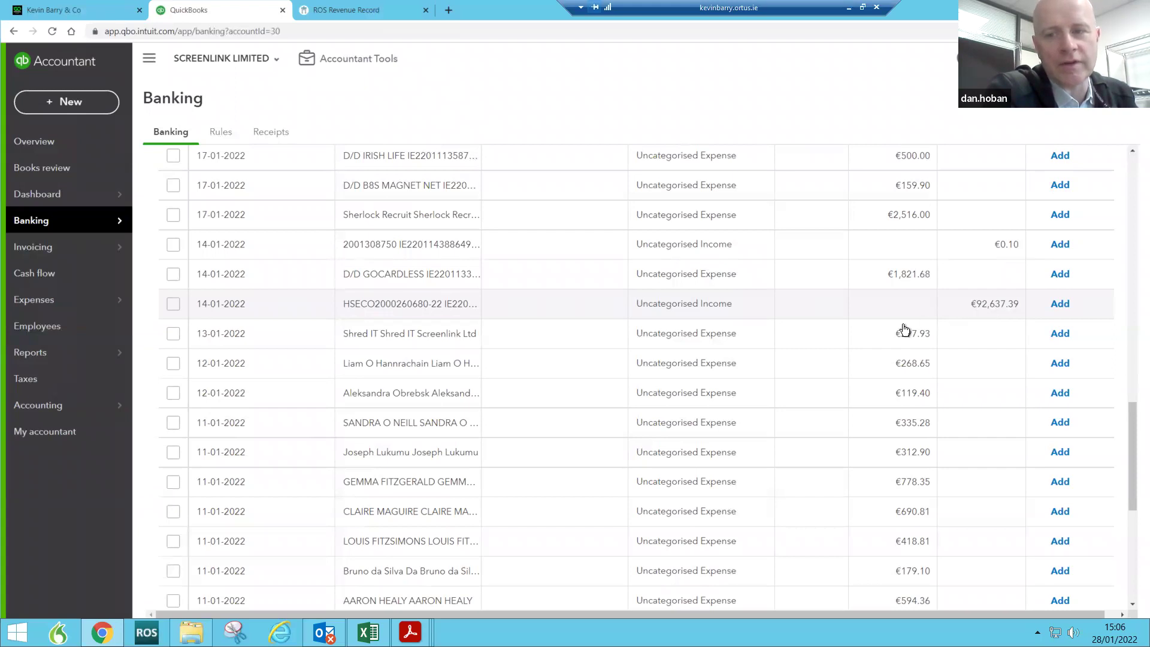
mouse_move(96, 356)
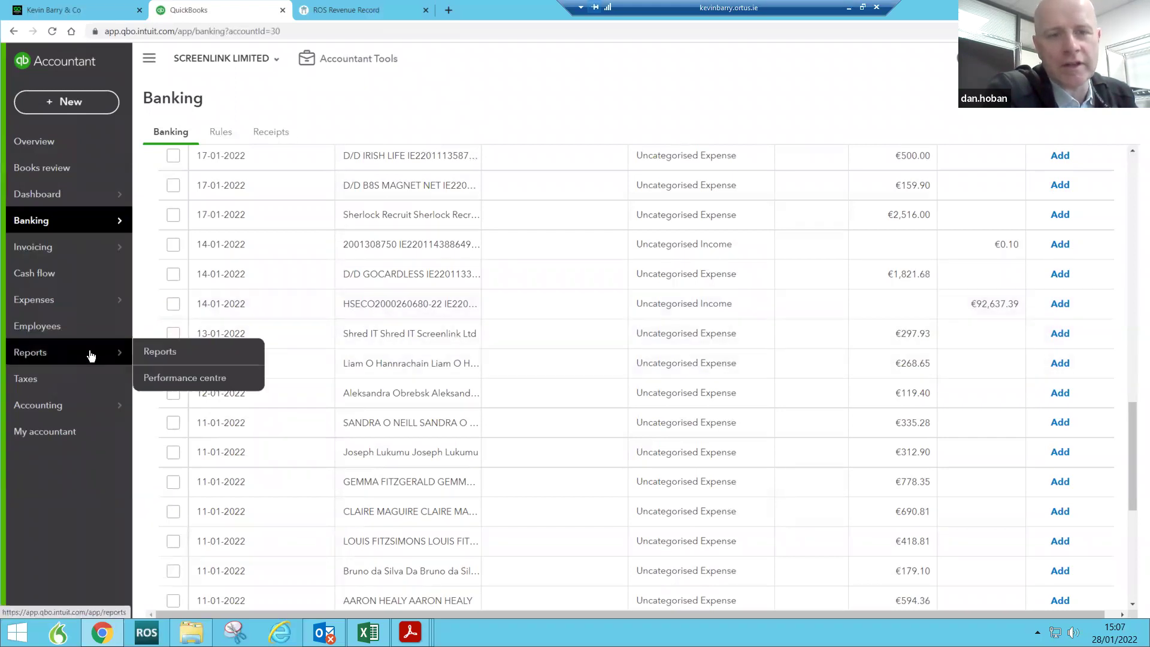
Step: Run the standard A/R ageing summary and drill into Fit Kit Project's 44,176.83 current balance
click(154, 353)
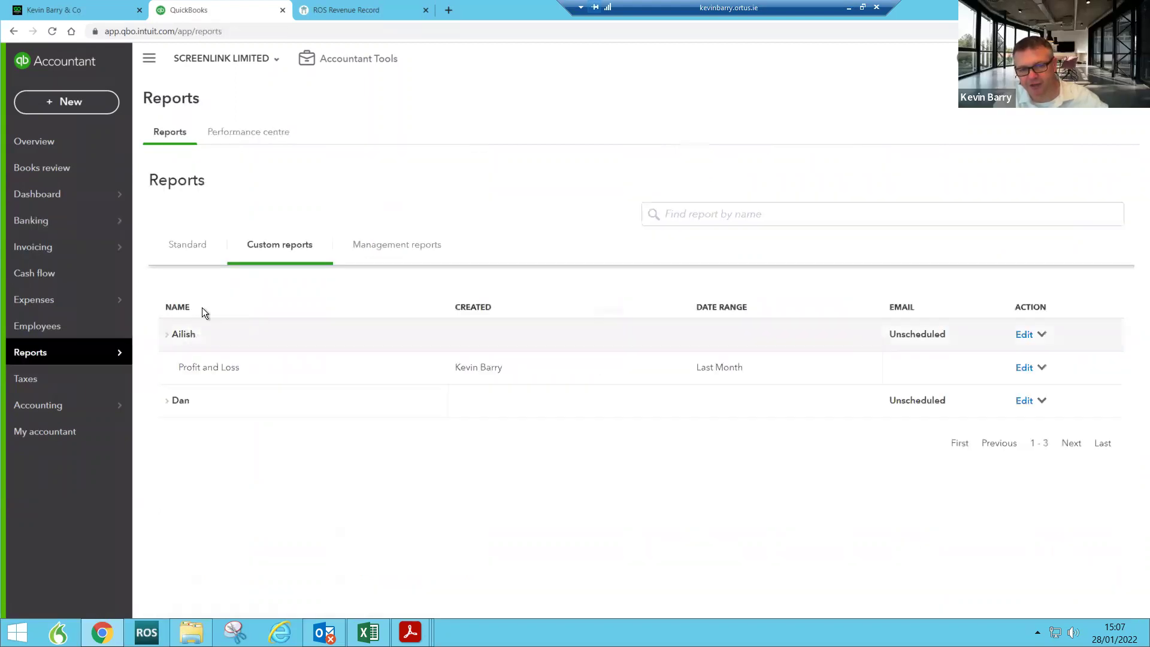
click(191, 248)
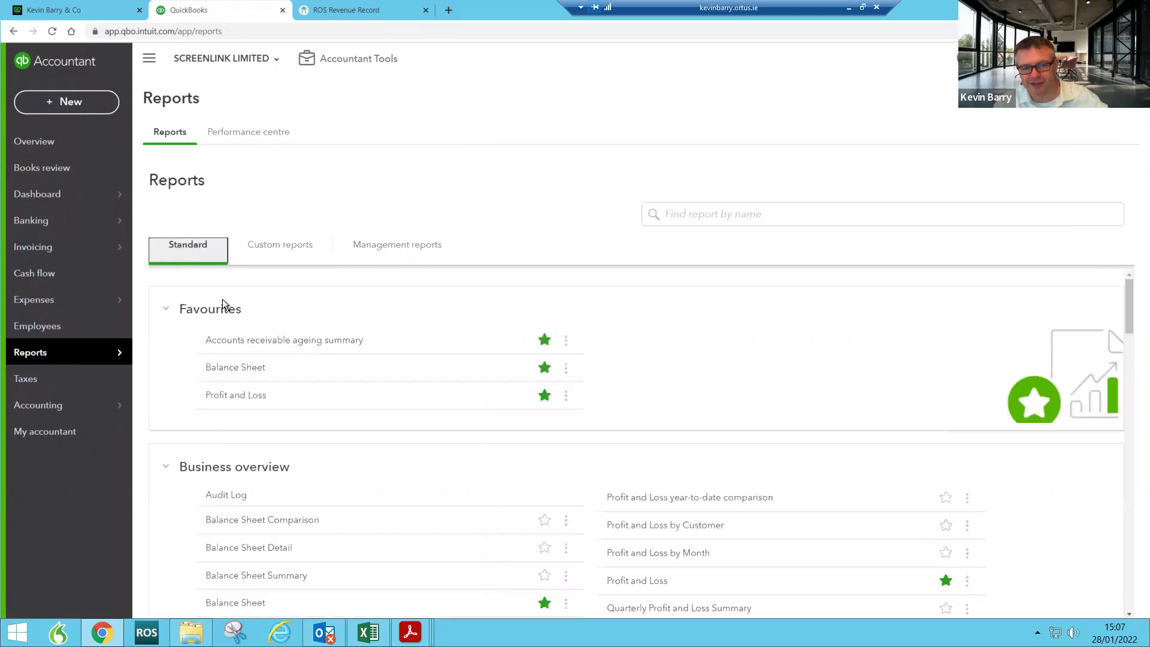
click(227, 339)
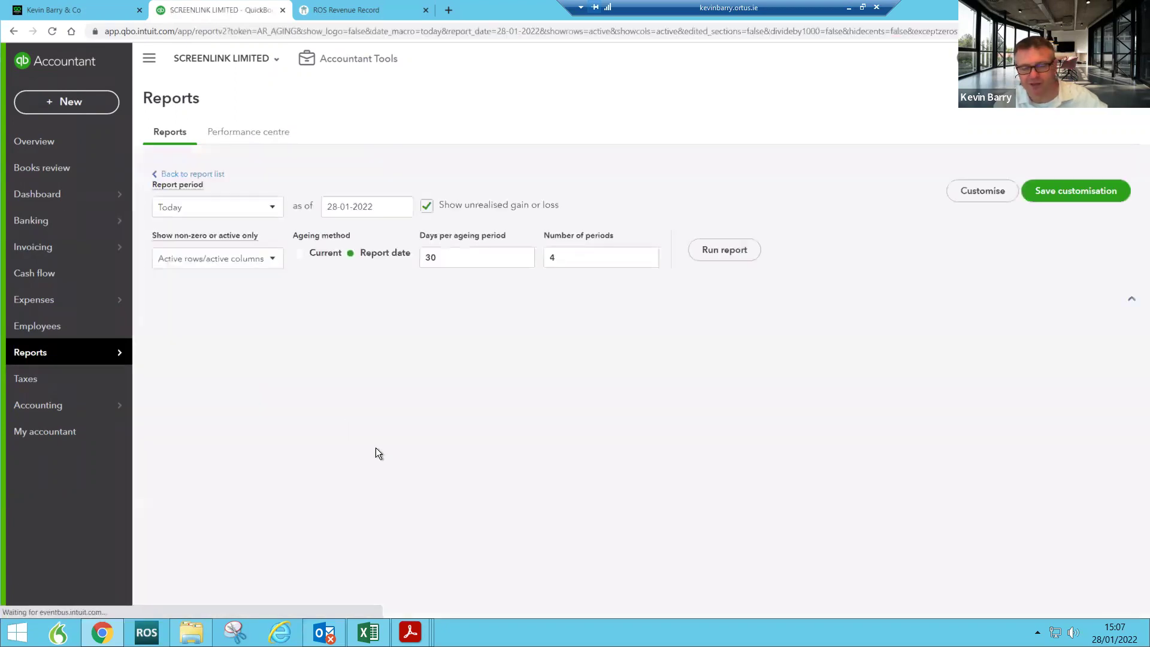
scroll(447, 466, down, 5)
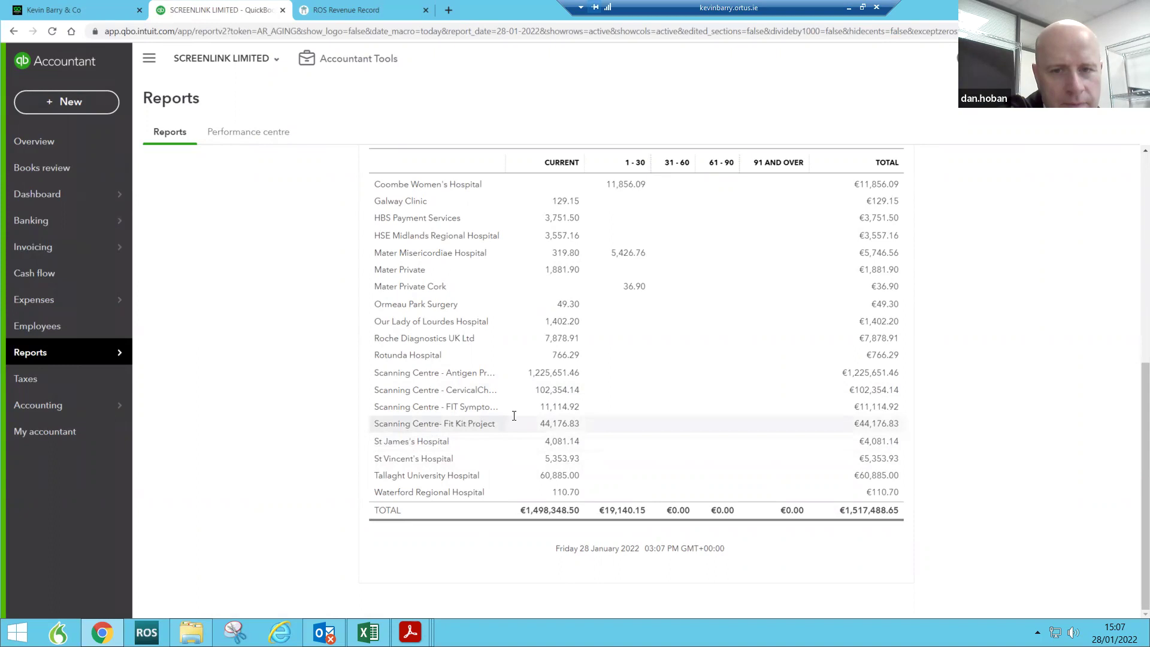
click(562, 424)
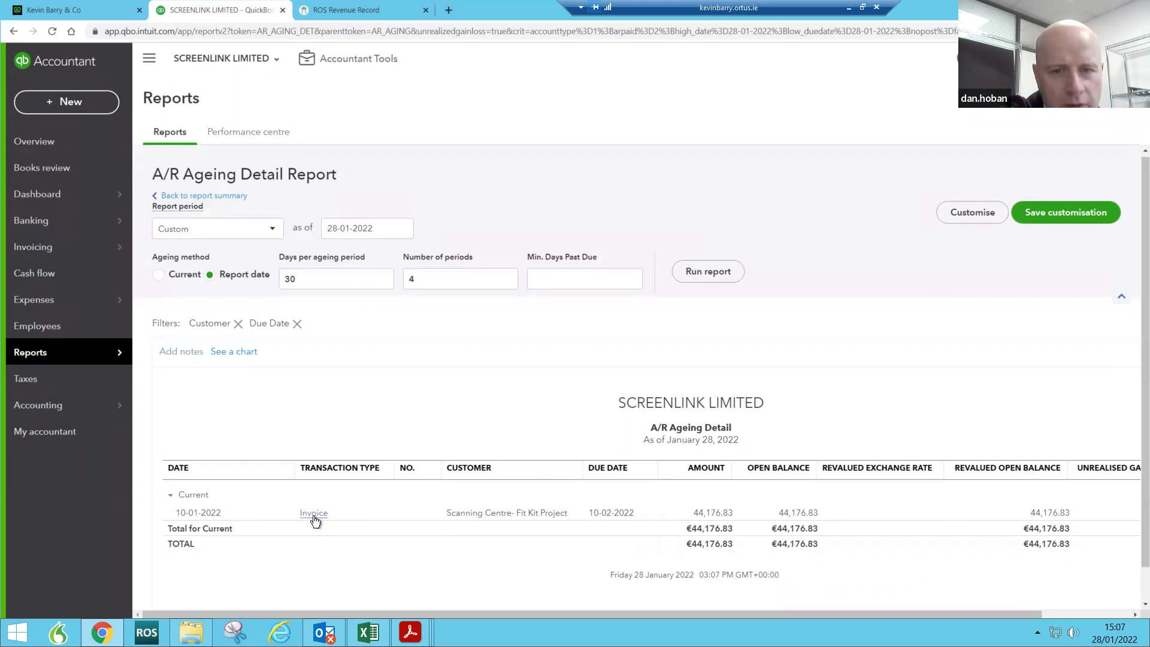
Step: Drill into the Antigen Project's current balance to review its three pro-forma invoices, then return to the summary
click(201, 195)
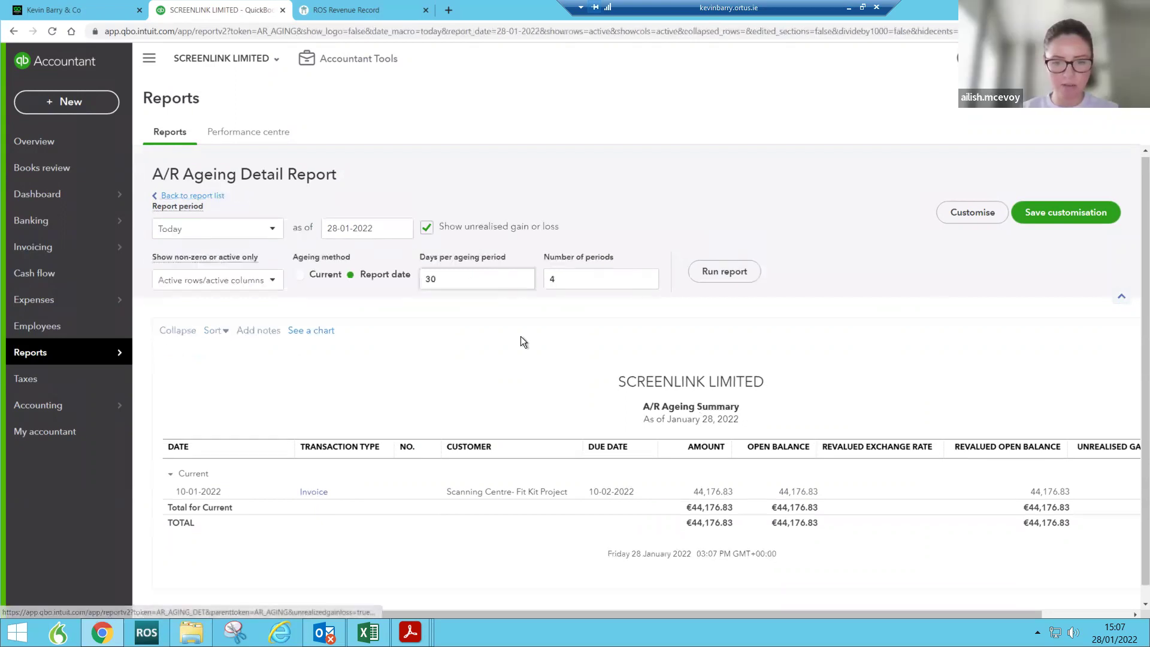
scroll(530, 390, down, 5)
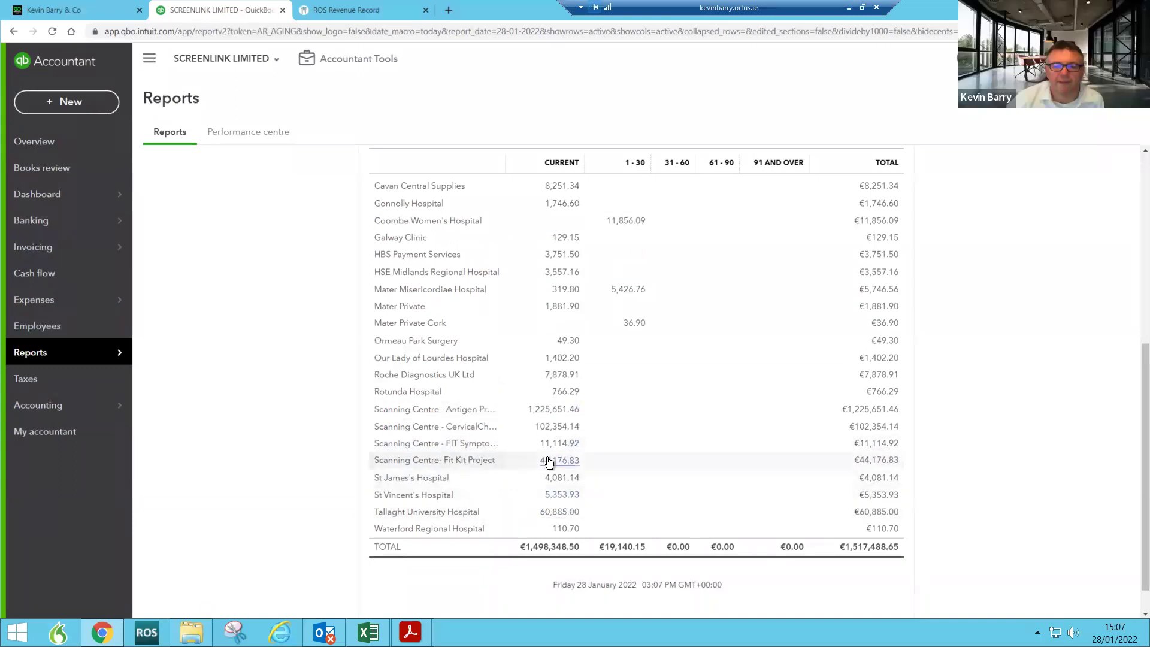
click(545, 411)
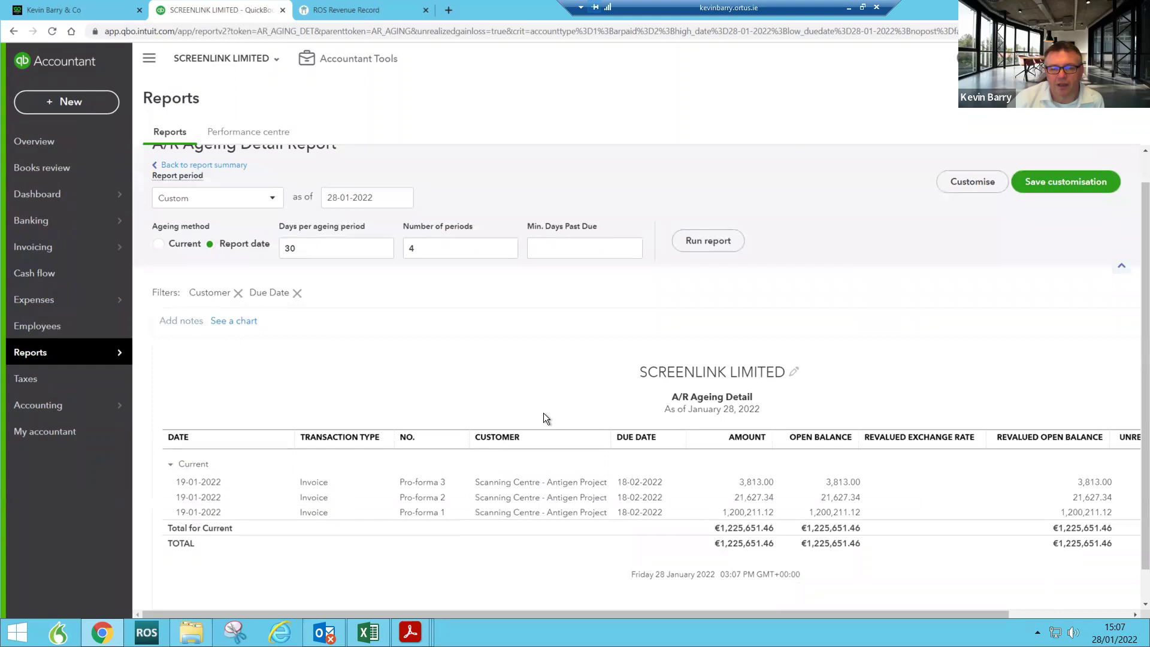
click(215, 168)
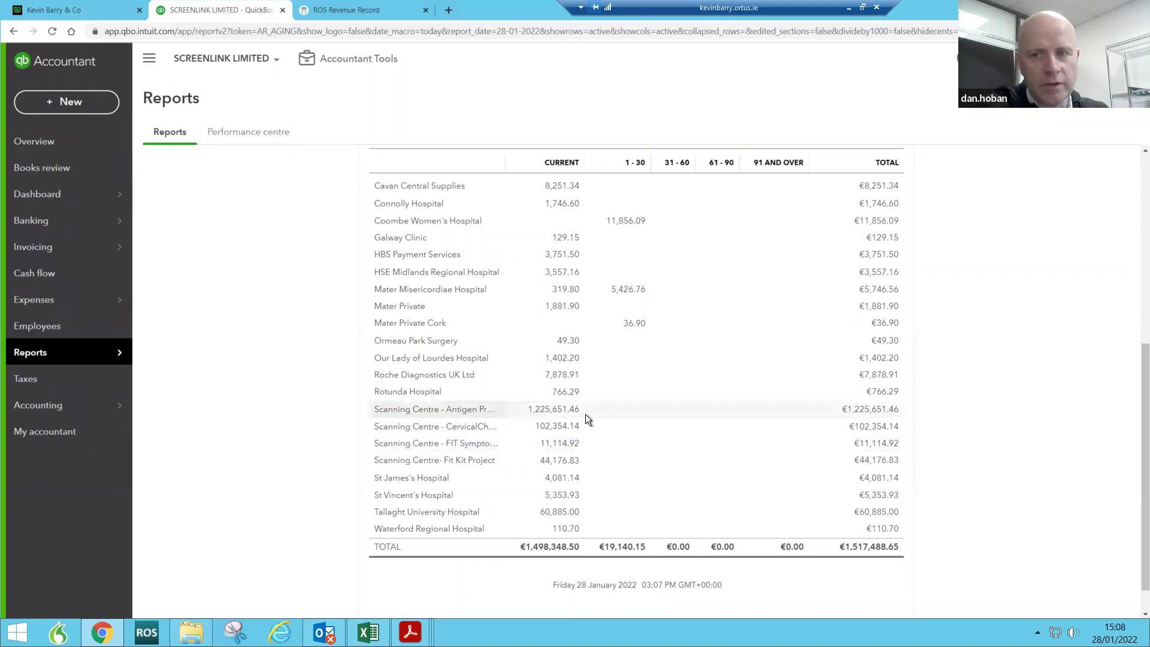
scroll(585, 414, up, 10)
Step: Run the A/R Ageing Summary as of 31-12-2021
click(402, 230)
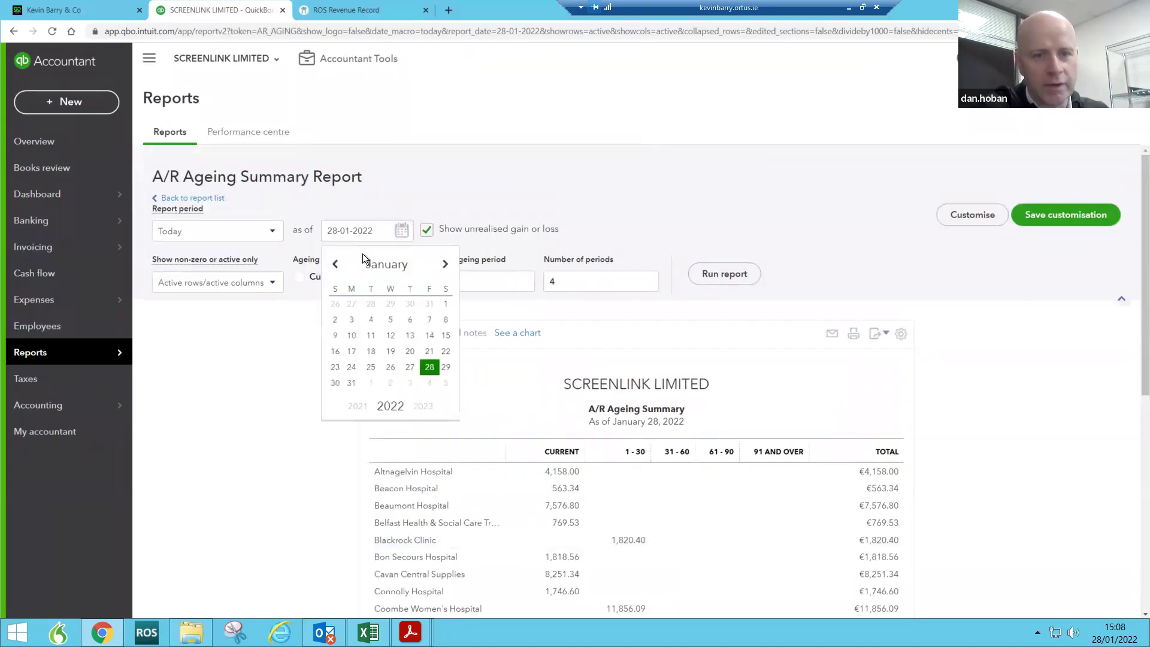
click(335, 264)
click(430, 366)
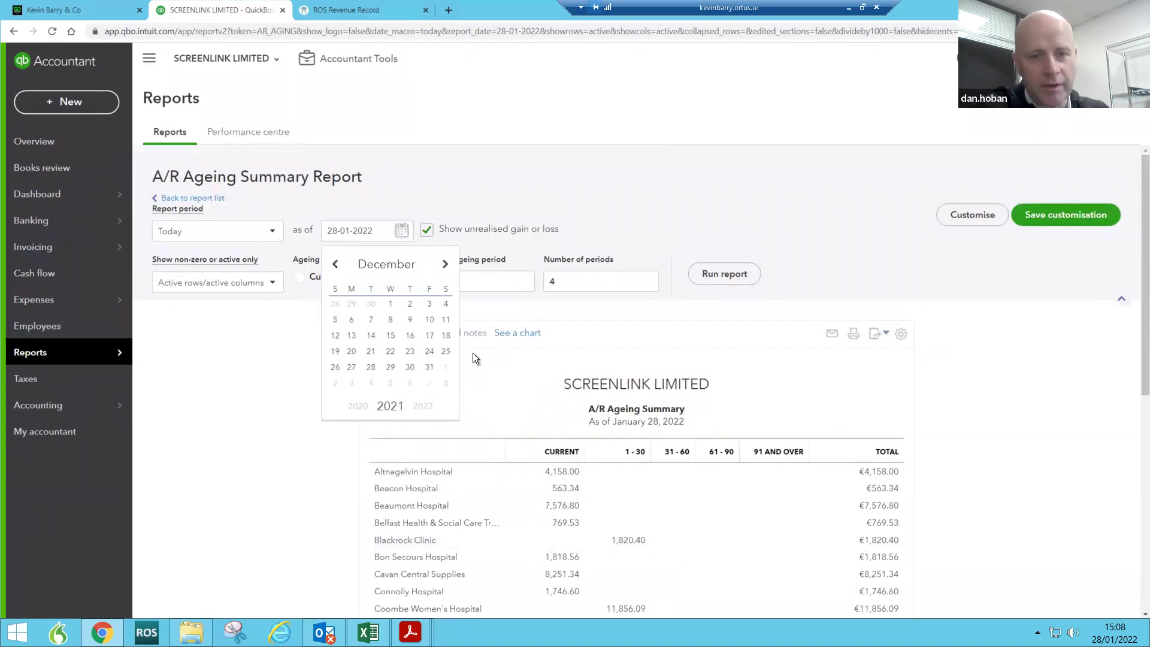
click(728, 274)
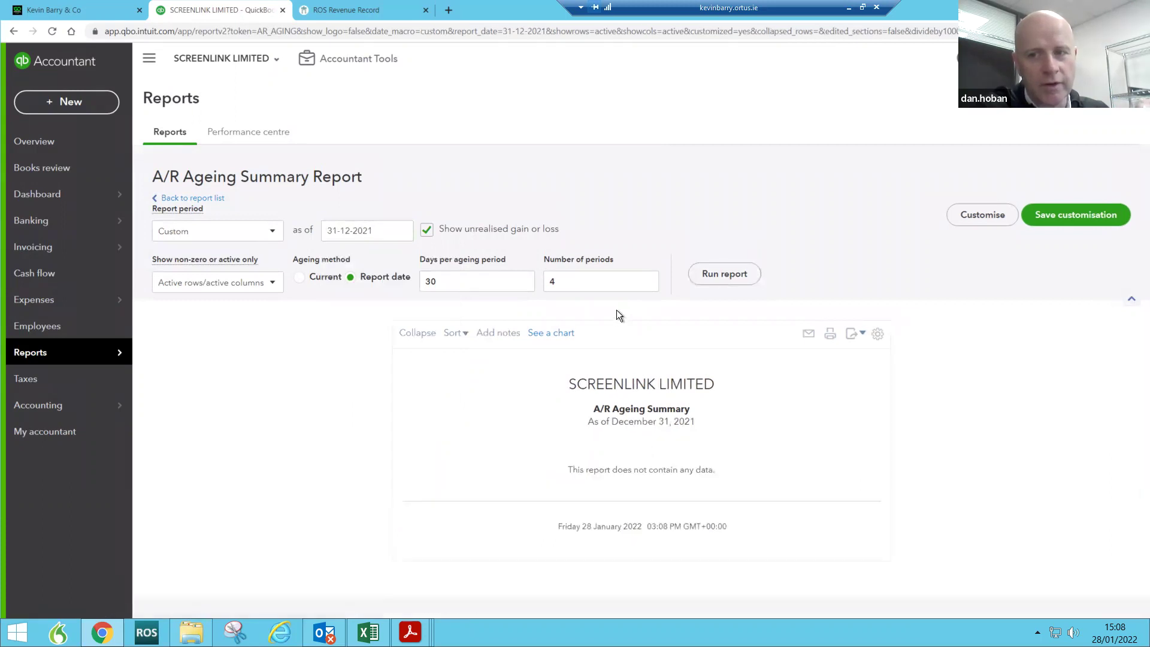
Step: Rerun the A/R Ageing Summary as of 03-01-2022 and scroll through the customer balances
click(401, 231)
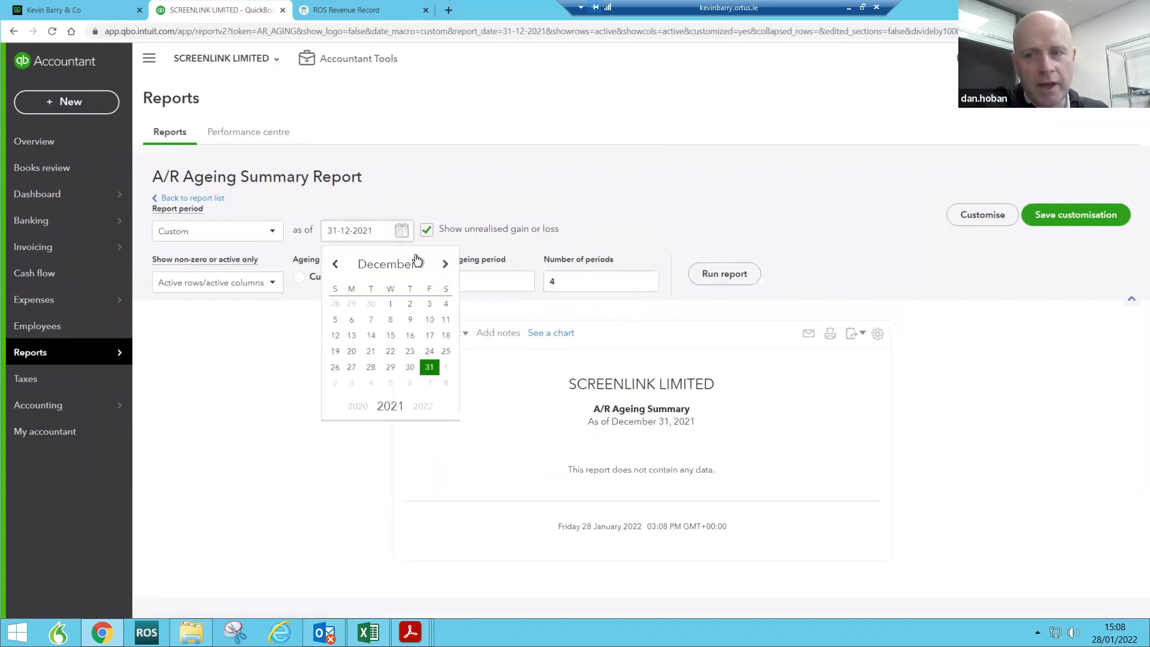
click(445, 265)
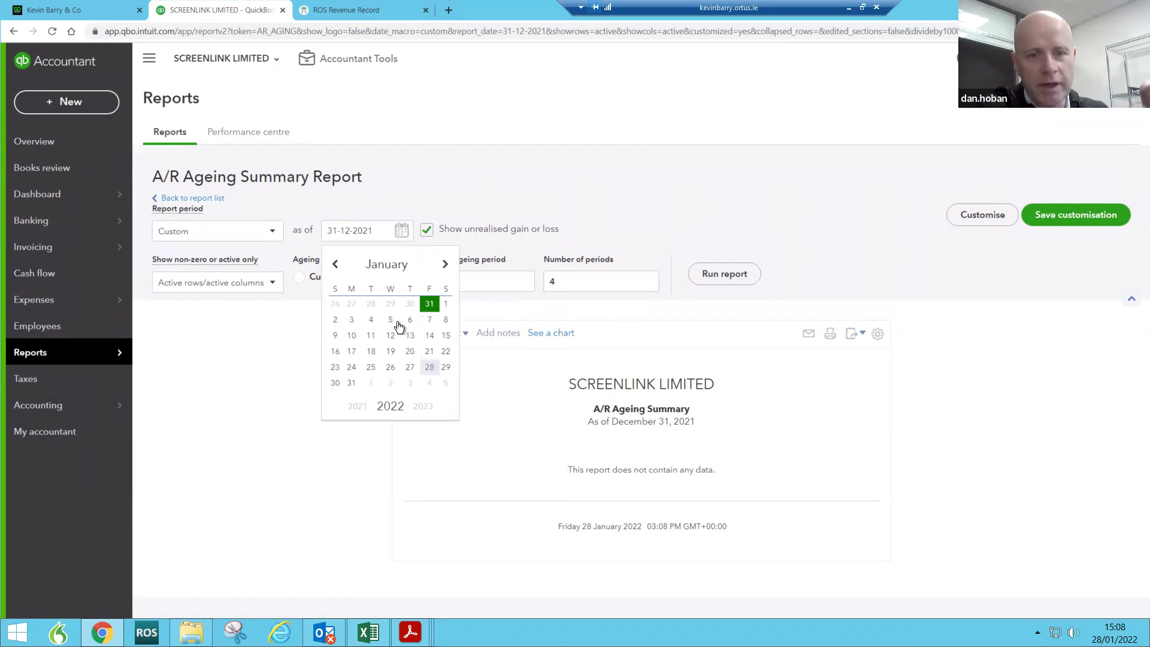
click(352, 320)
click(716, 286)
scroll(709, 289, down, 1)
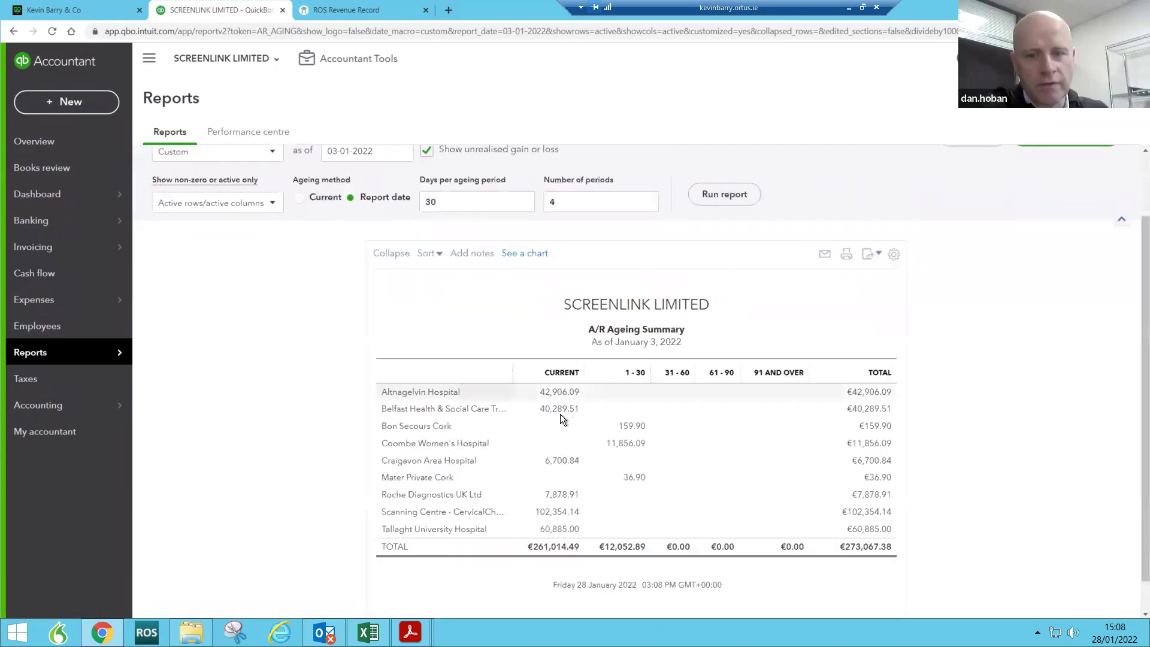
scroll(1035, 425, down, 1)
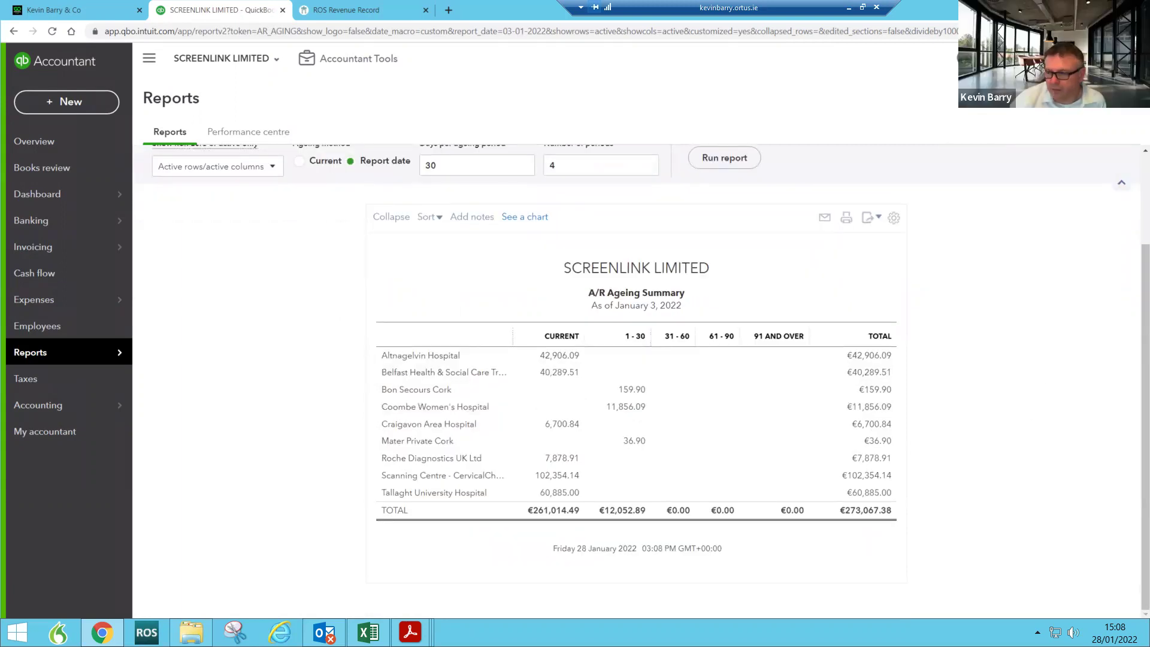
Step: Open Customer List SL from the QB Changeover SL folder and bring its Excel window on screen
click(191, 633)
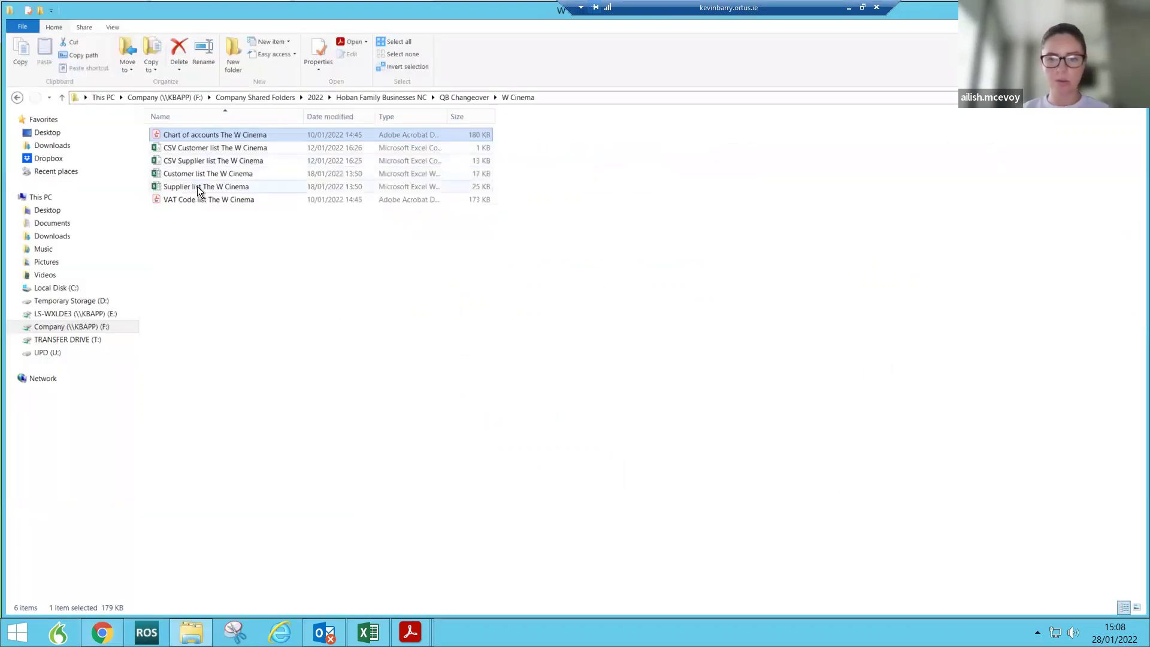
click(468, 98)
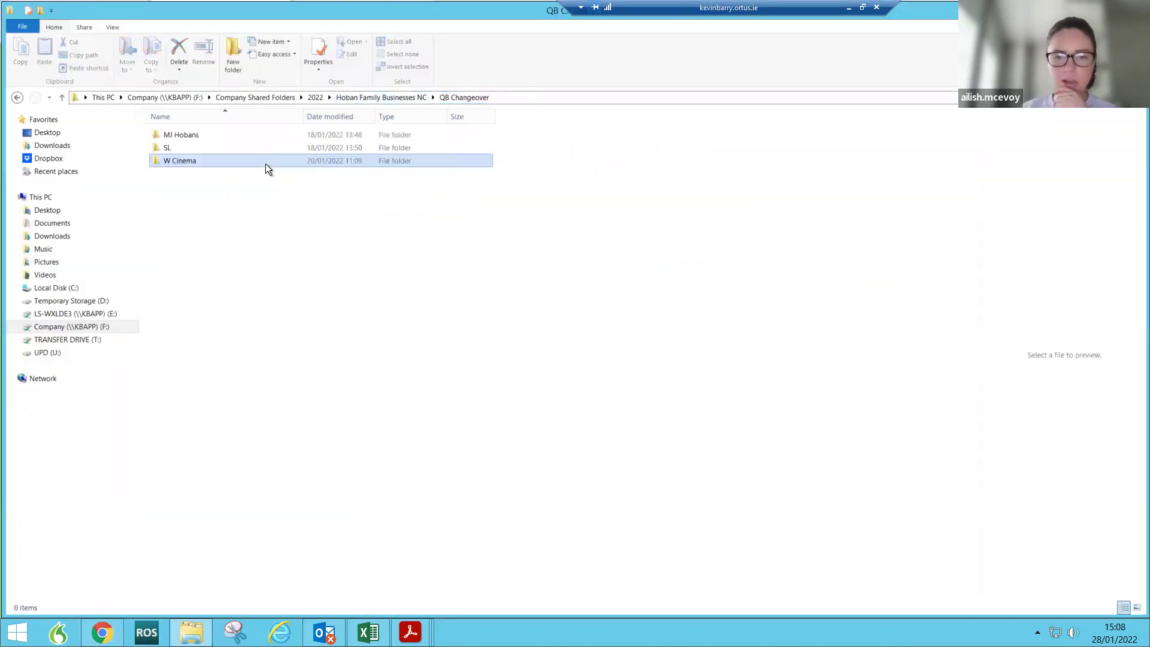
double_click(203, 148)
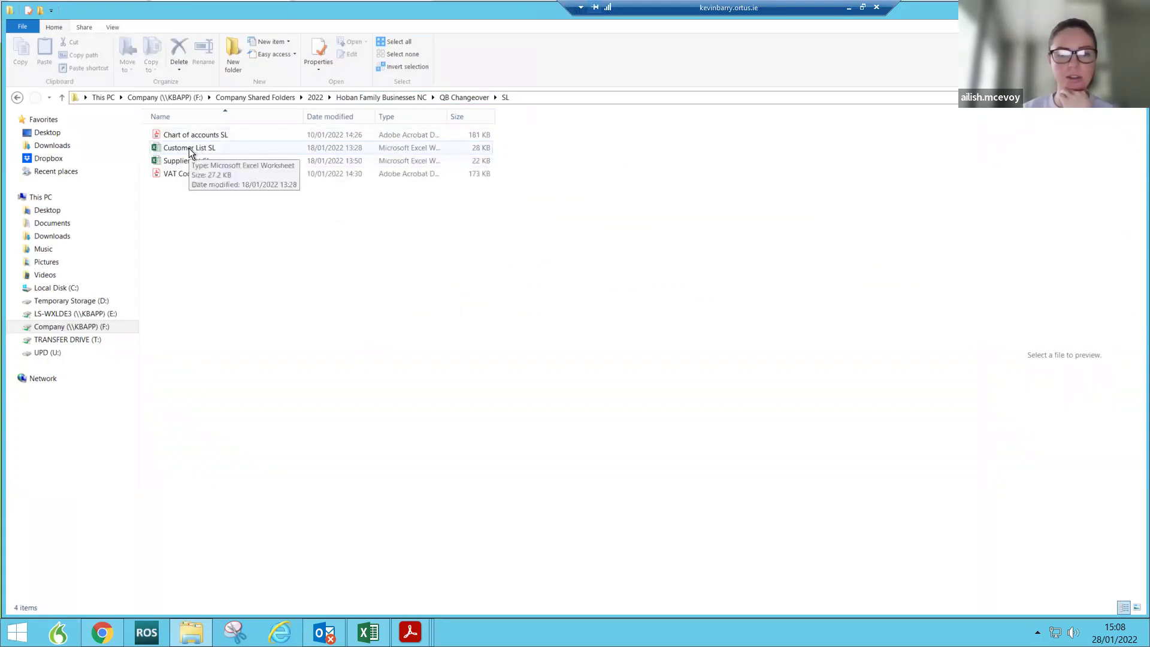
double_click(188, 148)
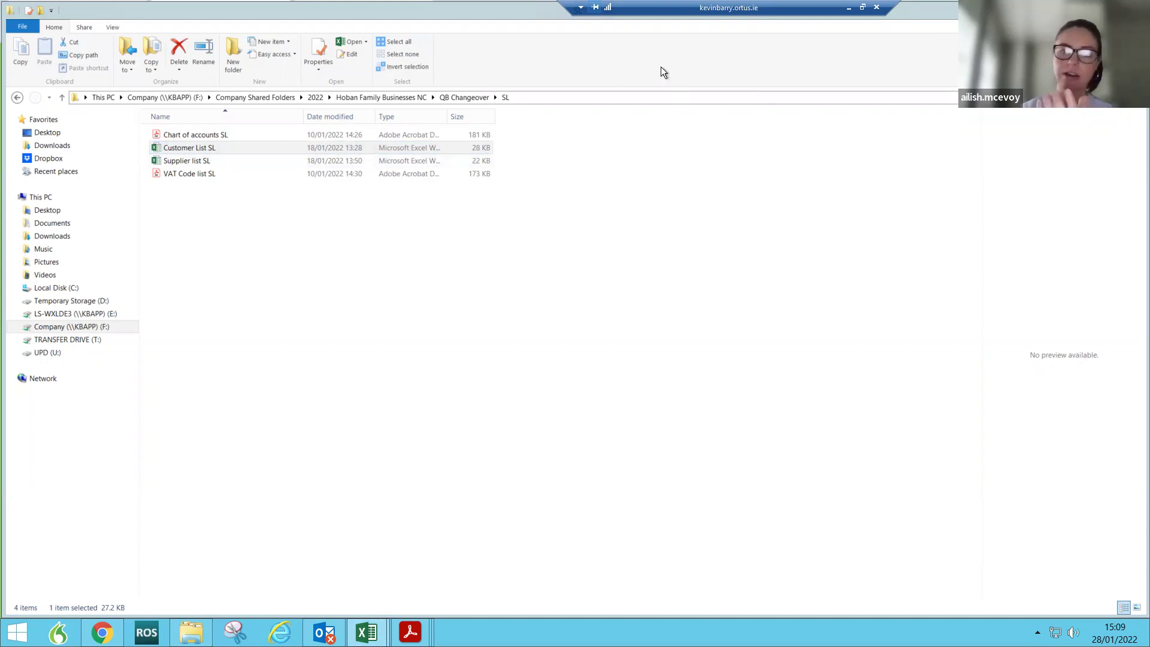
drag(372, 10, 427, 20)
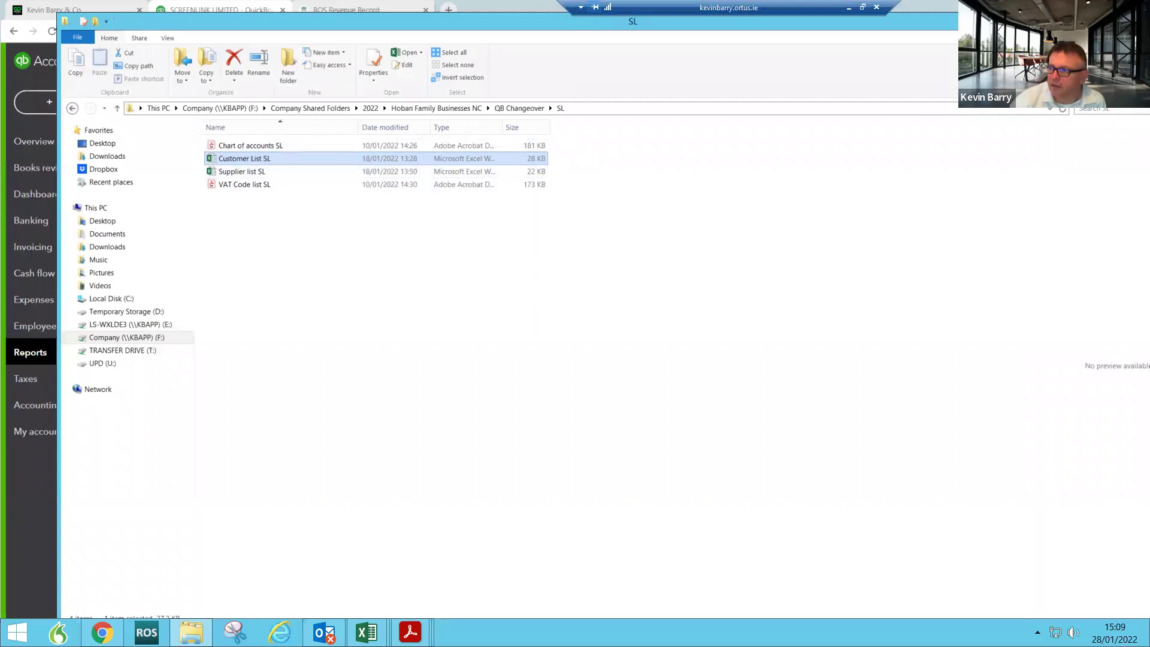
drag(1149, 30, 458, 121)
Step: Maximise the Customer List SL sheet, scroll through its customer records, then close the workbook
click(543, 115)
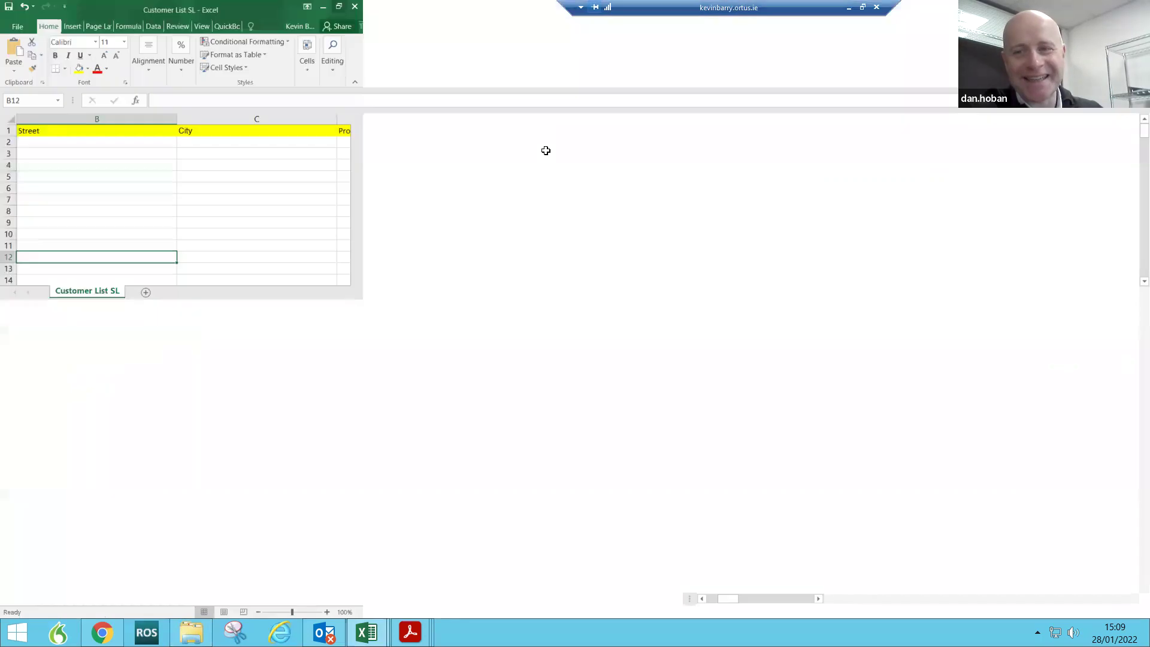
scroll(916, 315, down, 8)
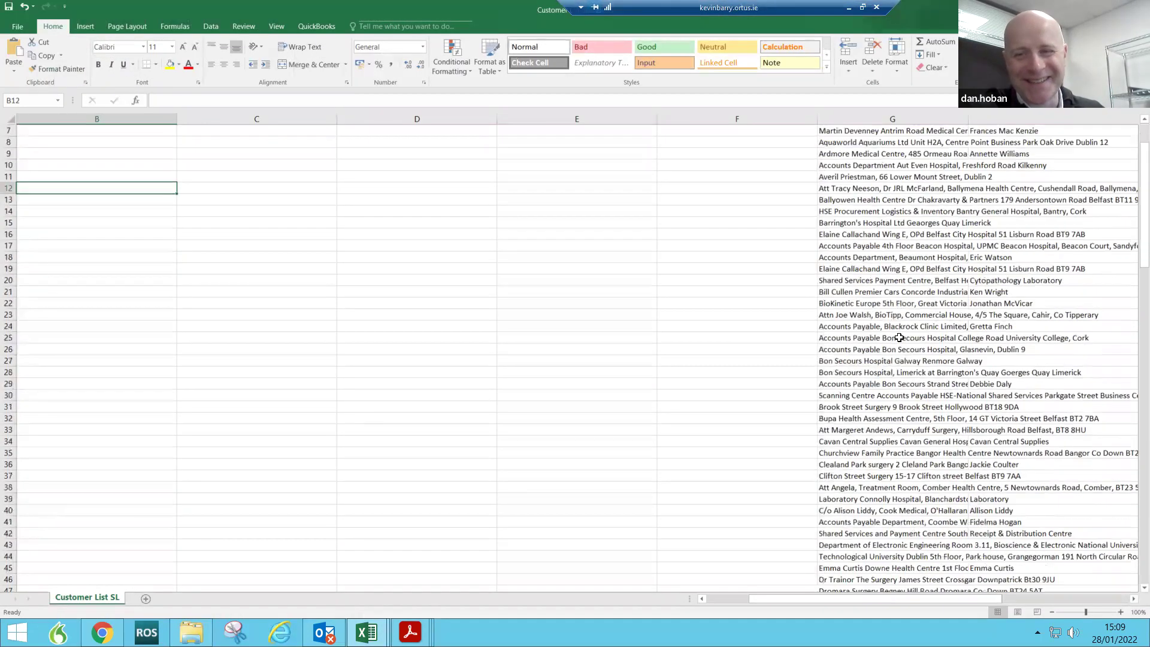
click(721, 601)
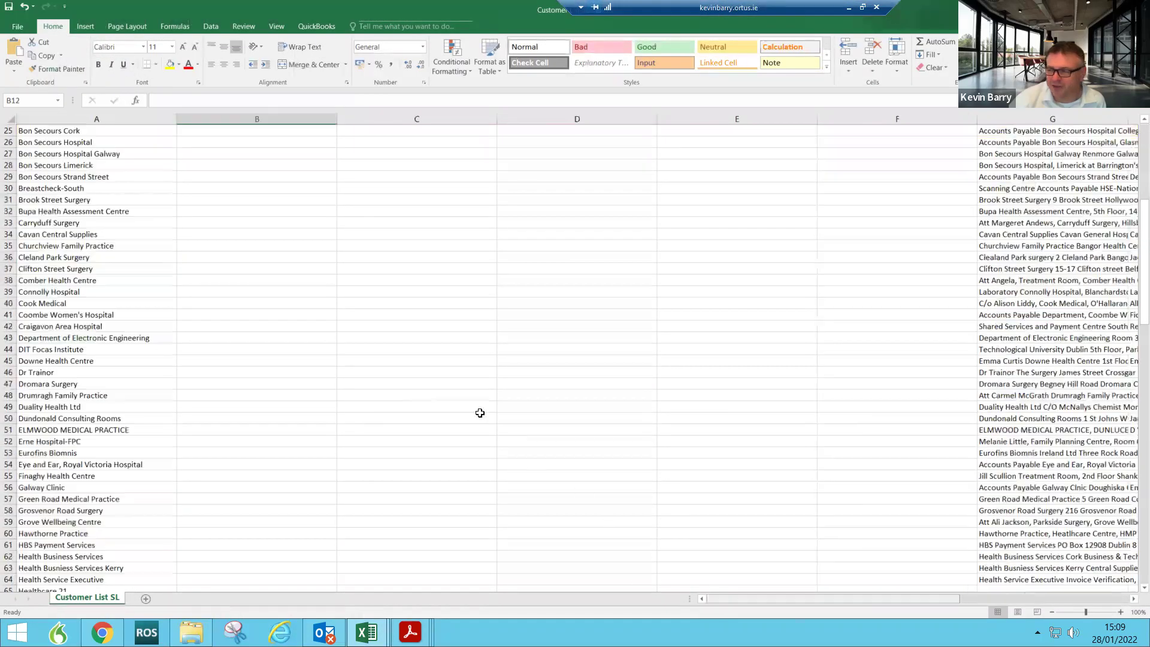
drag(961, 599, 1082, 600)
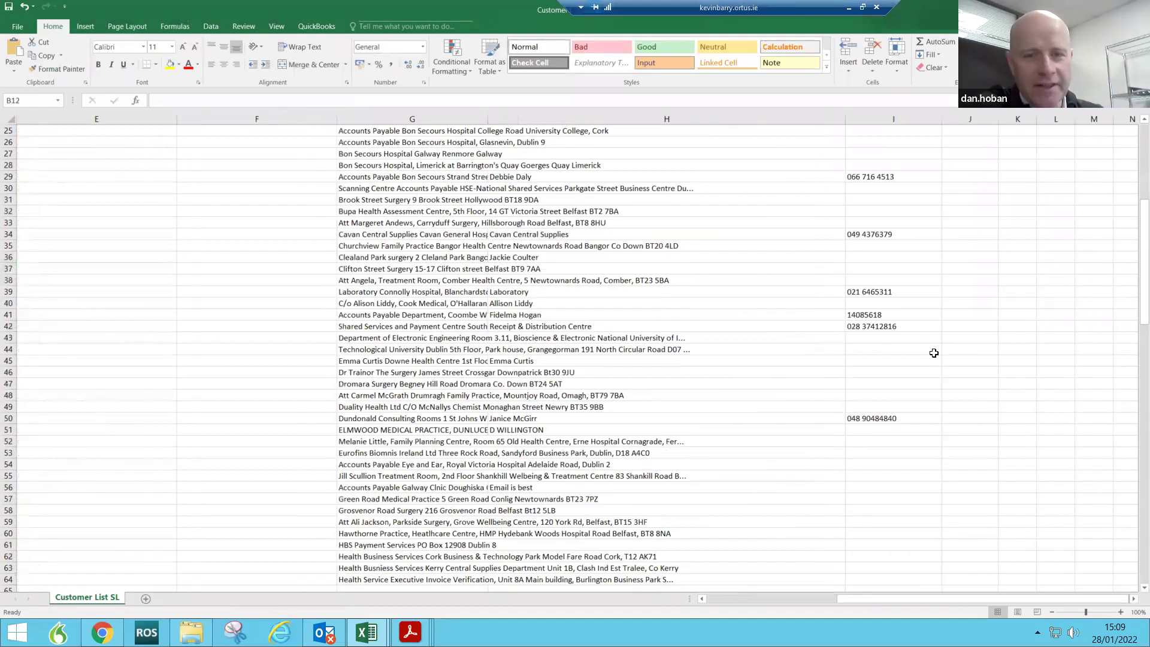
scroll(839, 333, down, 1)
scroll(839, 332, down, 10)
scroll(850, 331, up, 11)
scroll(850, 331, up, 8)
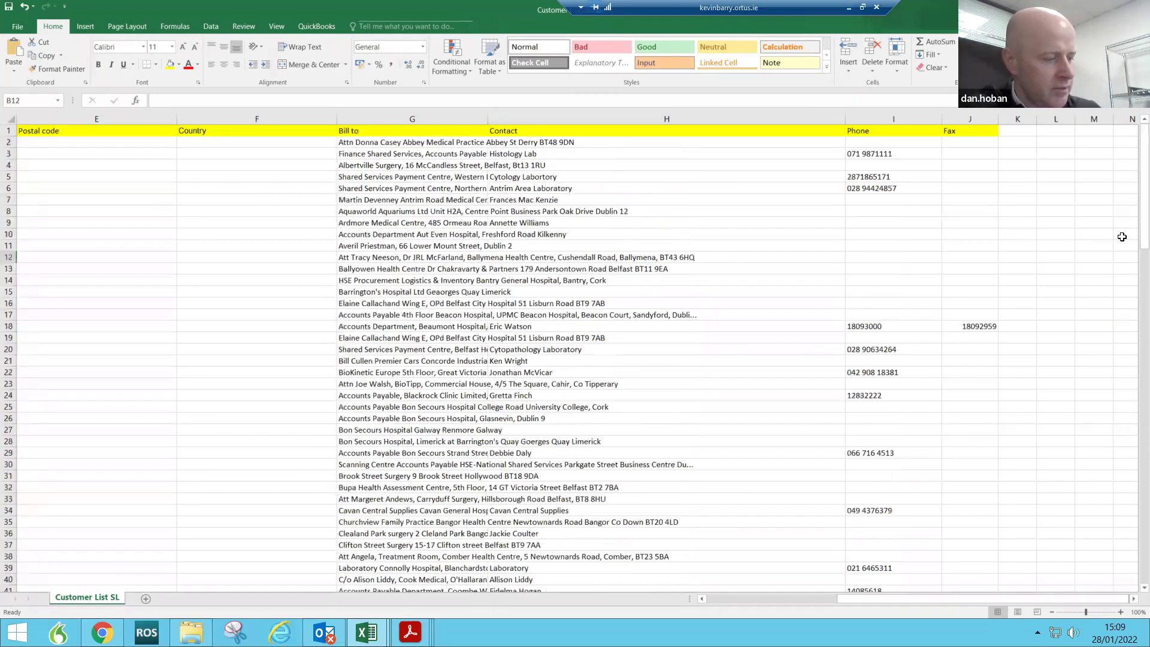
mouse_move(1144, 231)
mouse_down()
mouse_move(1144, 461)
mouse_move(1144, 231)
mouse_up()
drag(1144, 359, 1144, 435)
click(1137, 7)
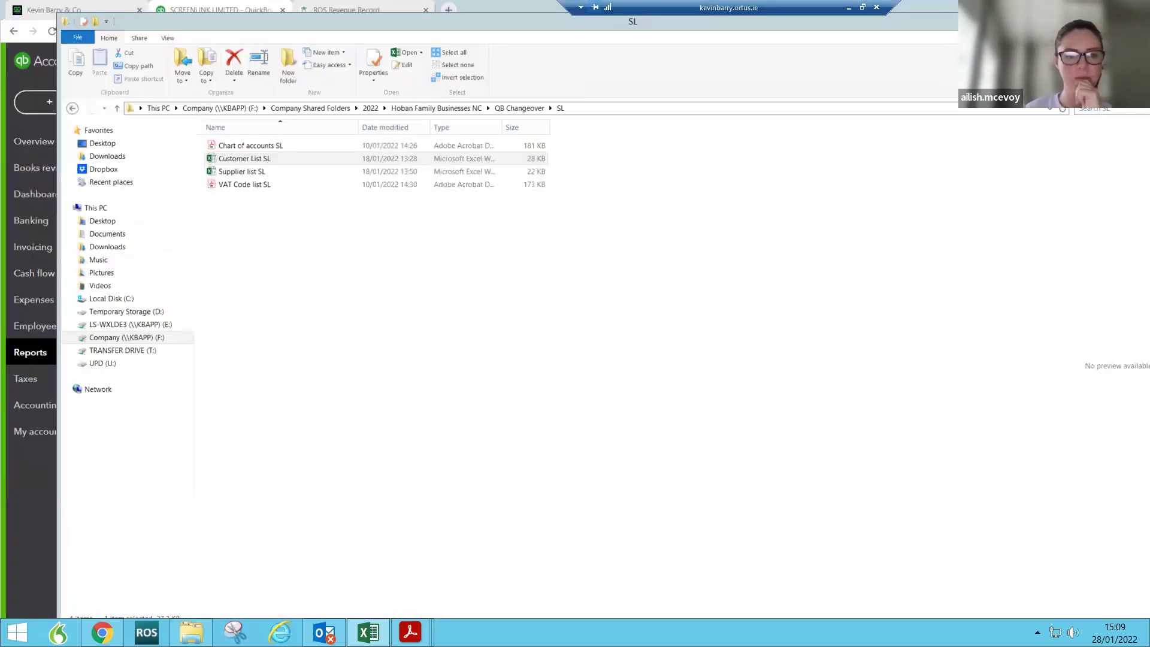
Step: Minimise File Explorer, open SCREENLINK LIMITED's Business overview, and select the Euro AIB Acct bank account
click(1087, 20)
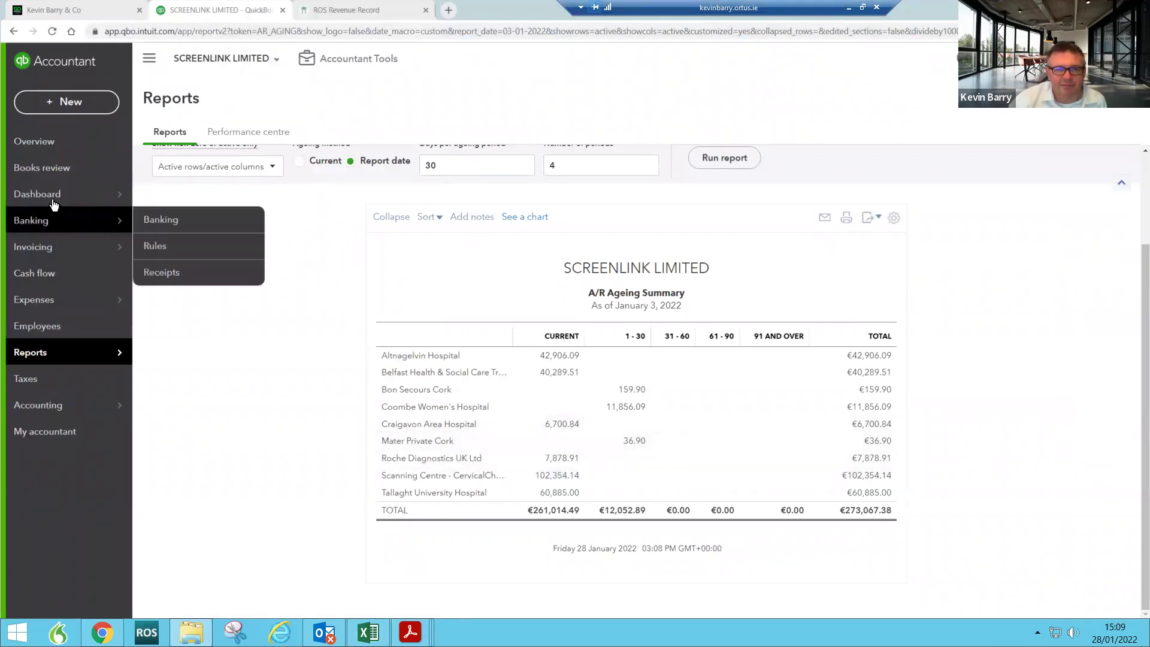
mouse_move(54, 201)
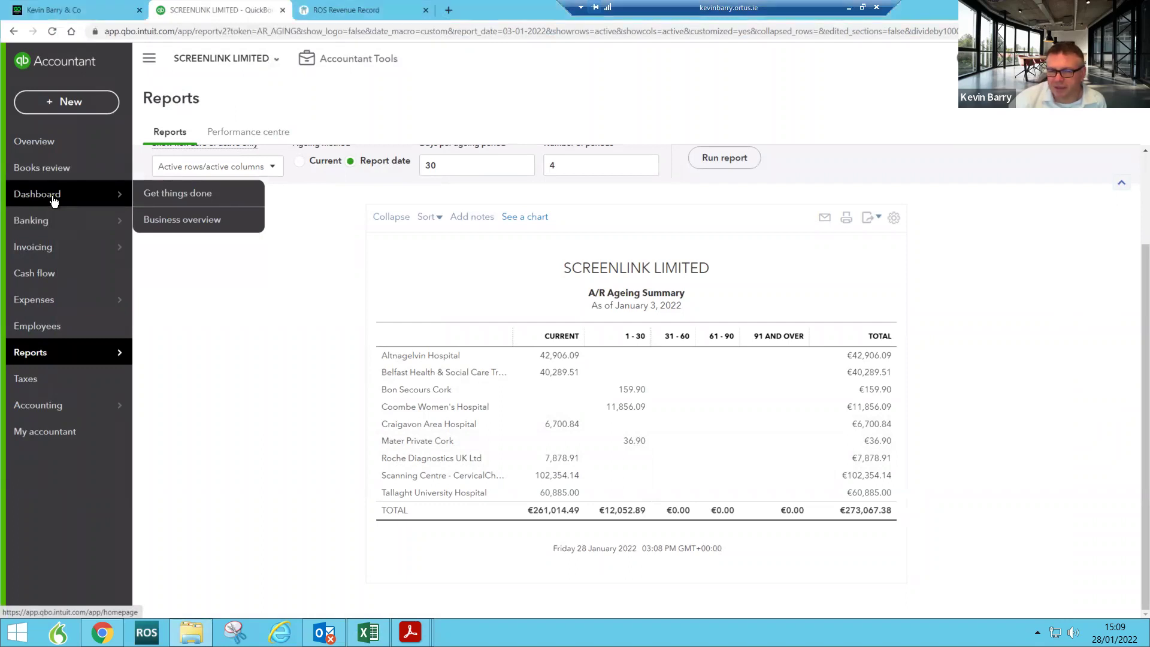
click(54, 202)
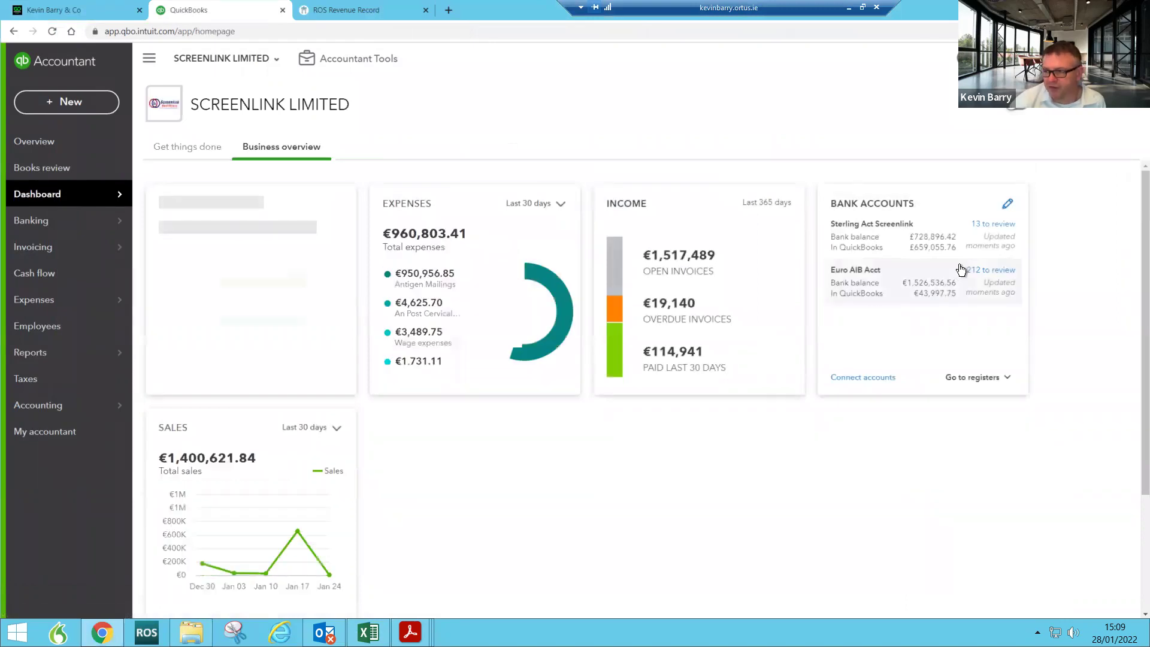
click(917, 285)
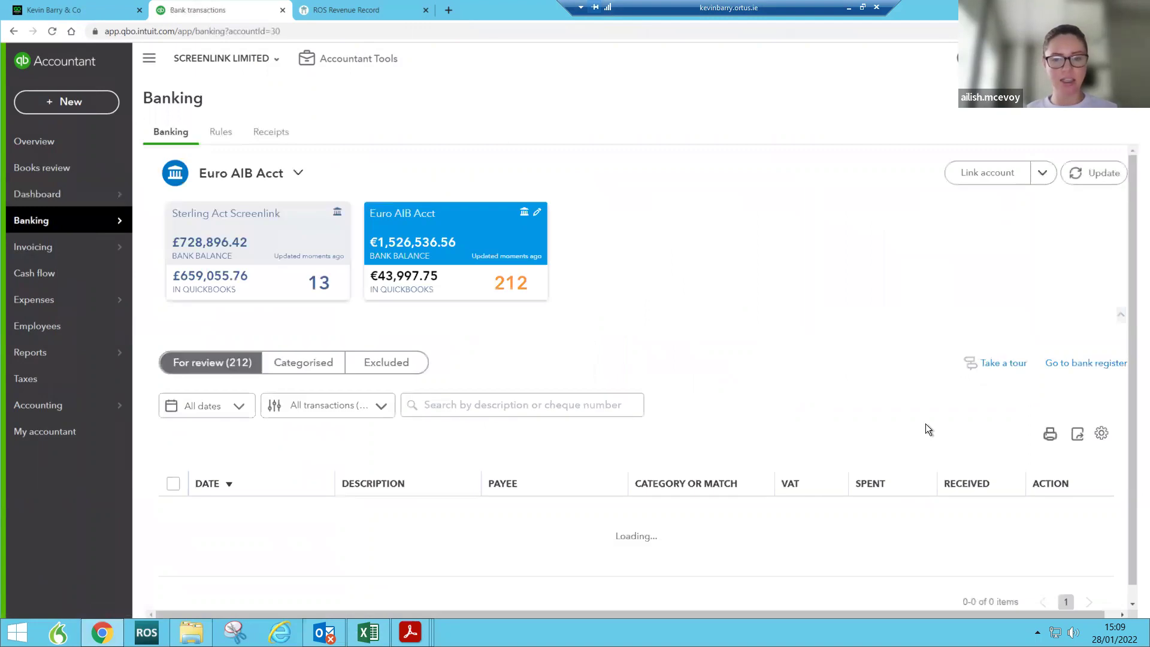
Step: Page through the Euro AIB Acct For review list to page 3 of the 212 transactions
scroll(1003, 420, down, 3)
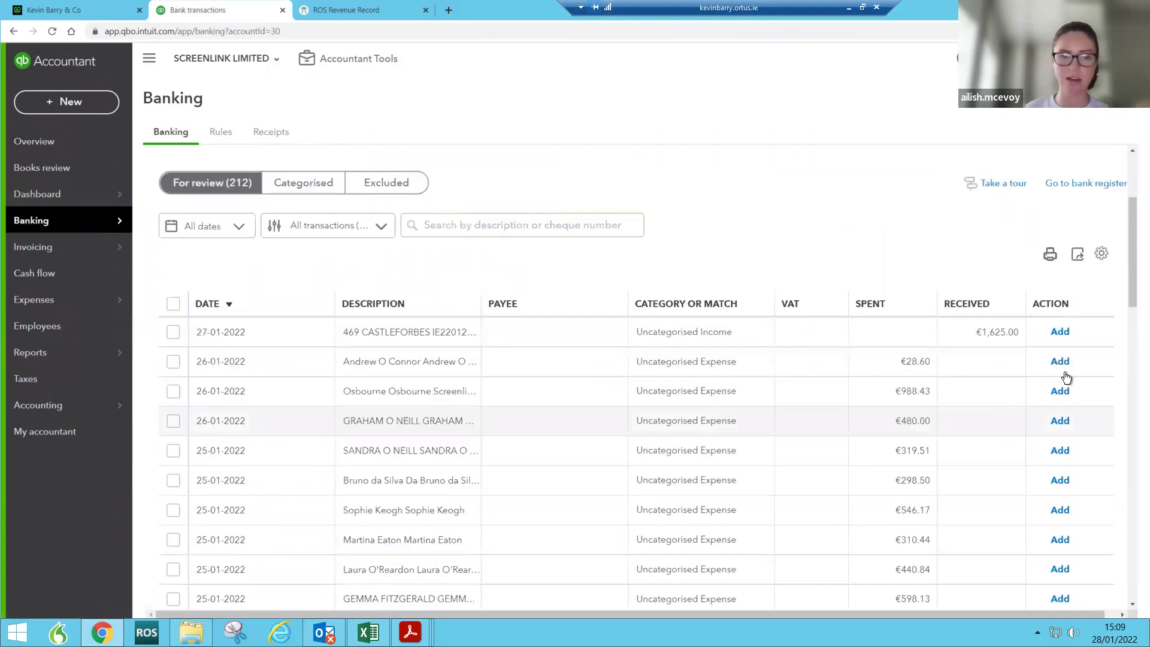
scroll(1134, 574, down, 6)
scroll(1134, 574, down, 10)
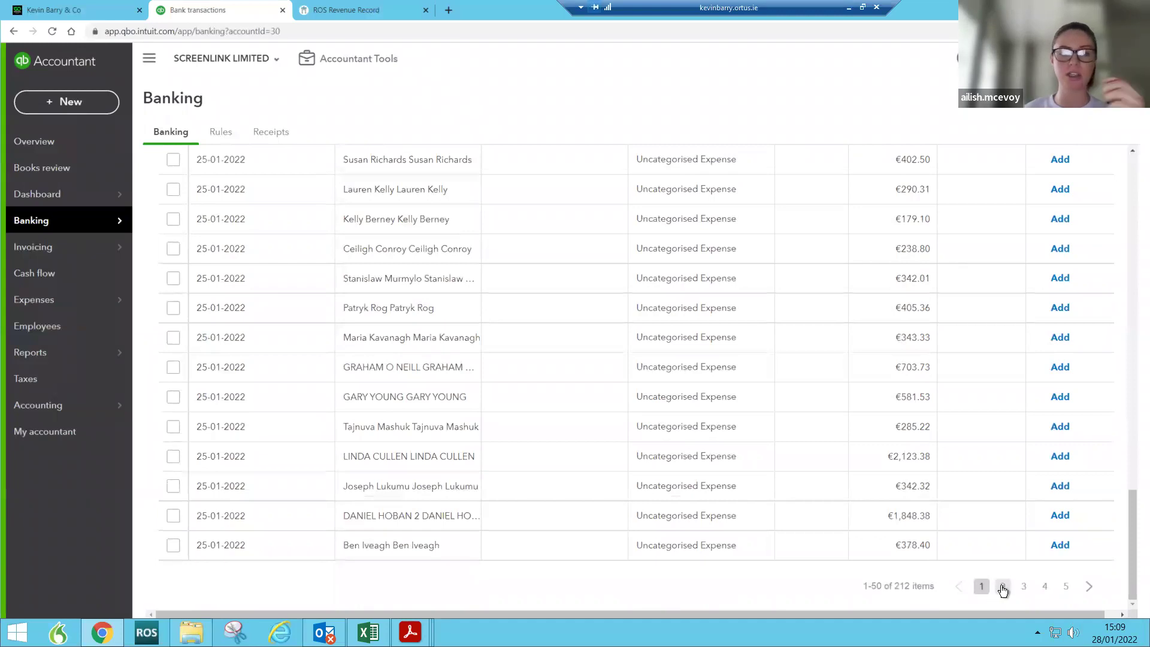
click(1003, 590)
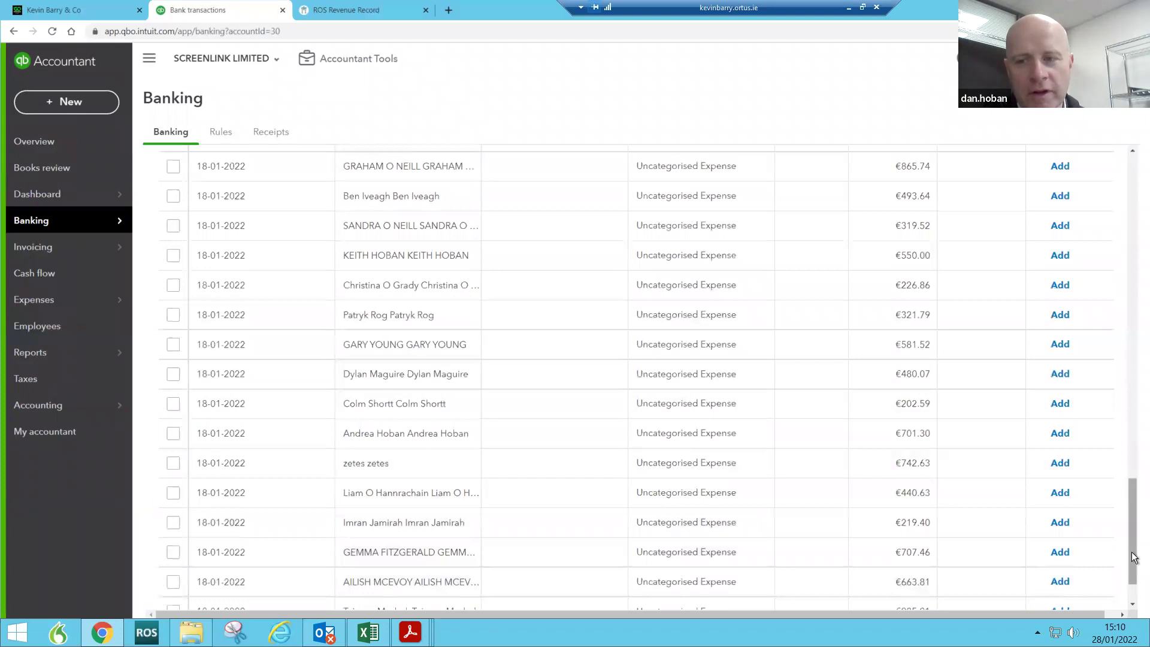
scroll(1135, 324, up, 1)
scroll(1137, 311, up, 10)
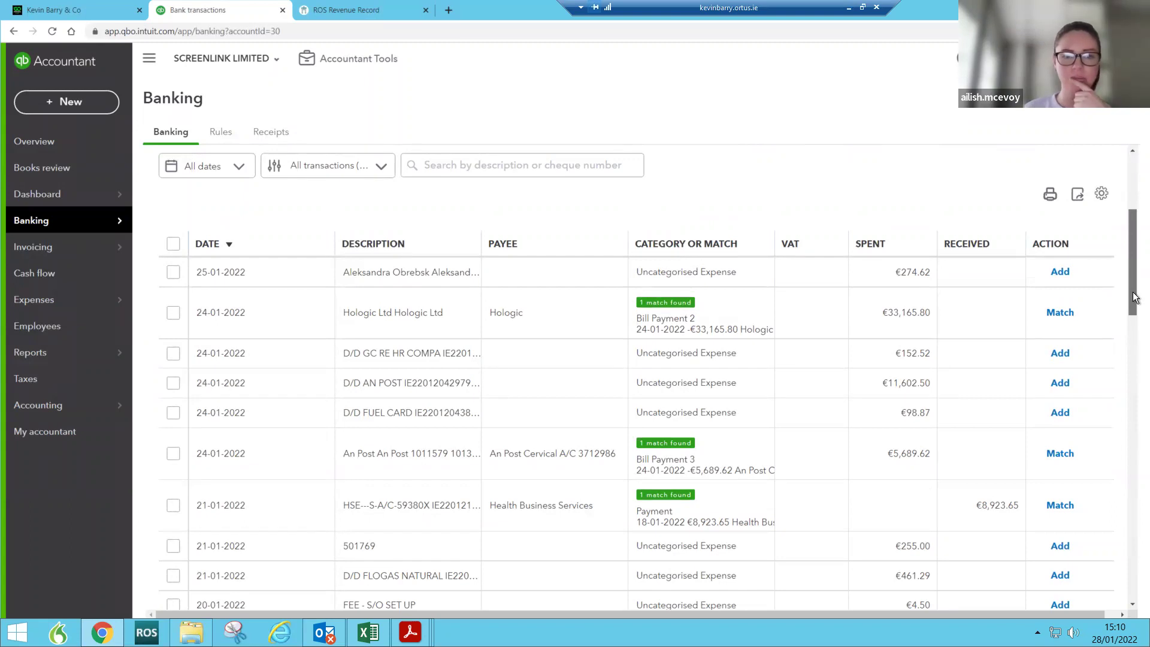
scroll(1134, 297, down, 10)
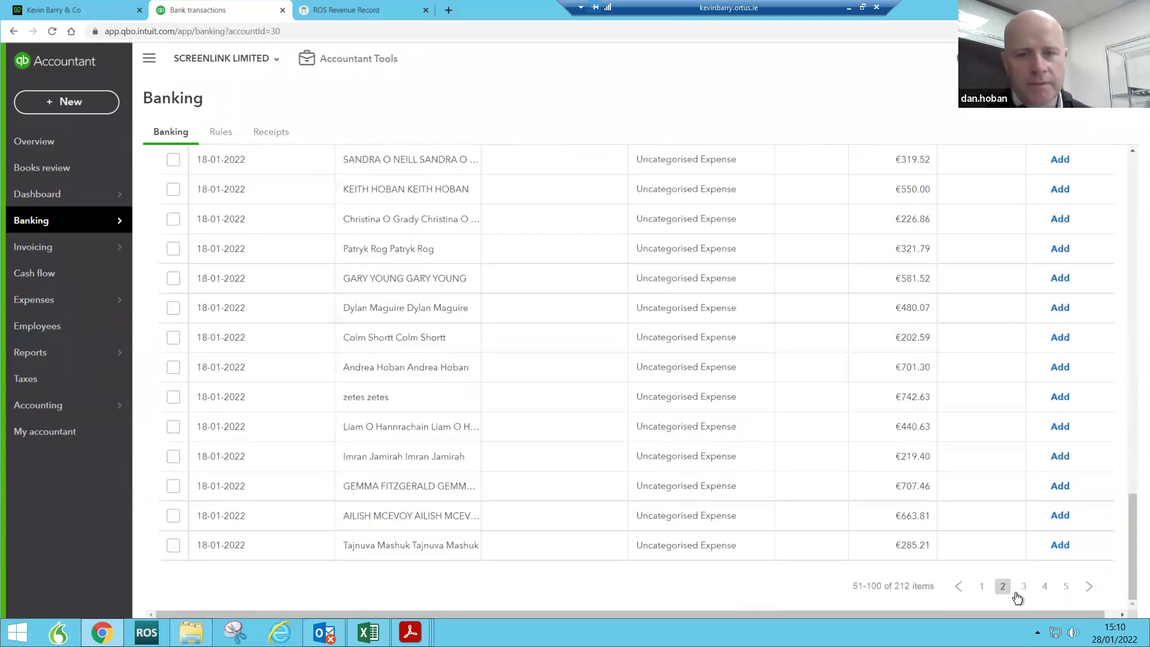
click(1023, 586)
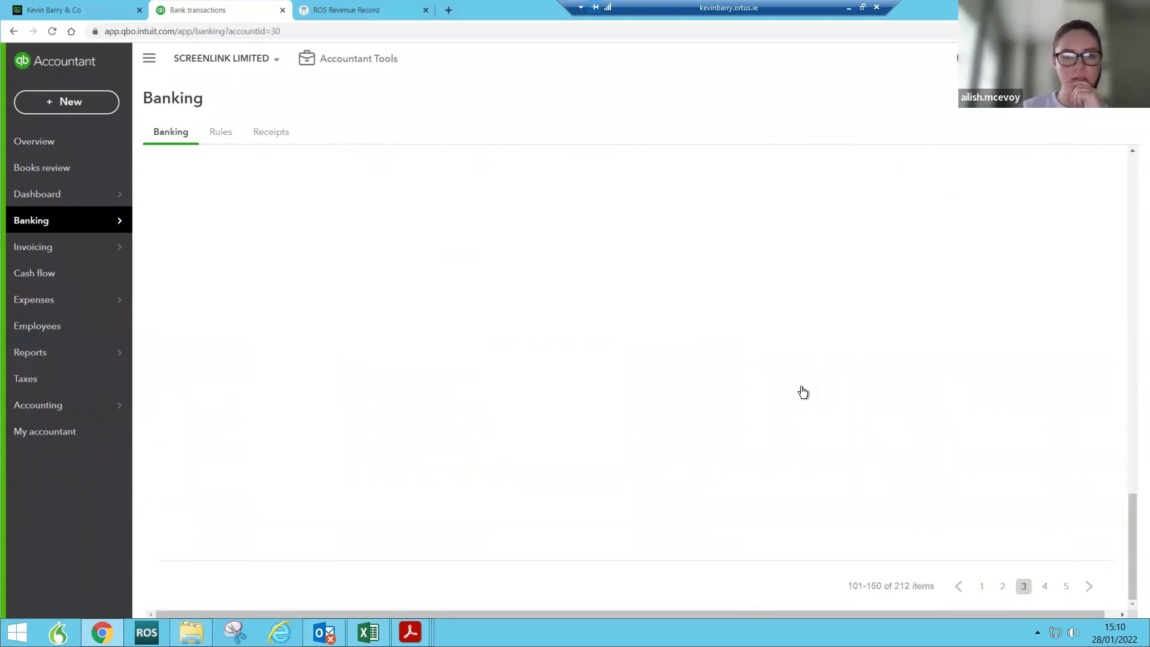
scroll(994, 413, up, 9)
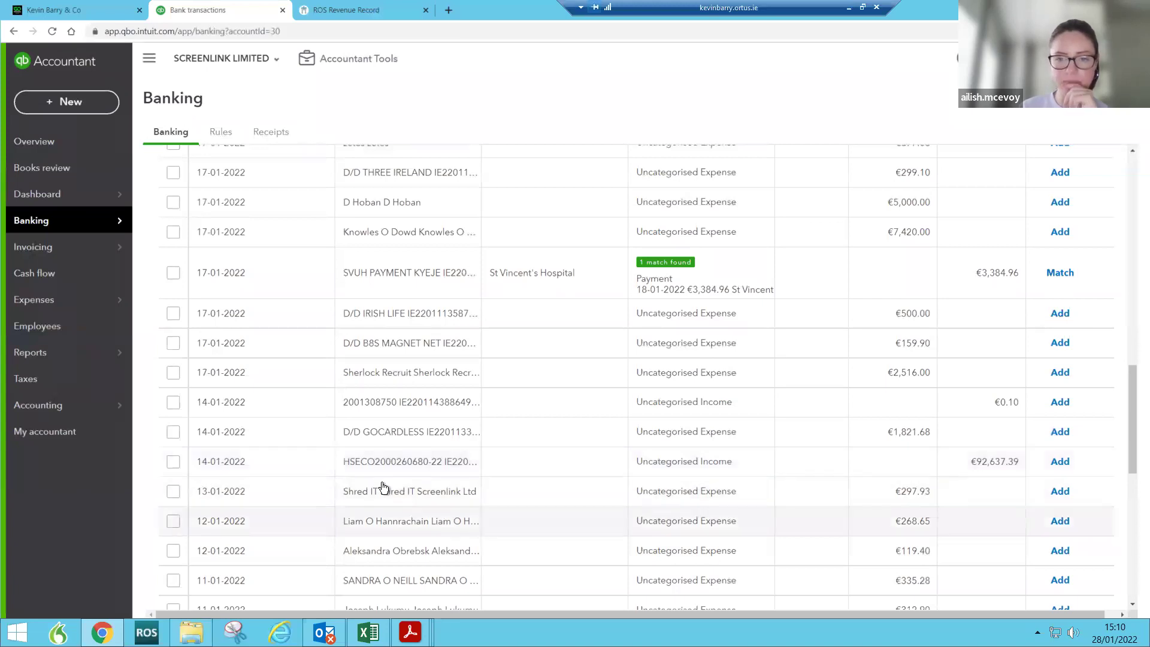
Step: Create a new invoice for Scanning Centre- Fit Kit Project and type 'ope' in line 1's Product/Service
click(53, 103)
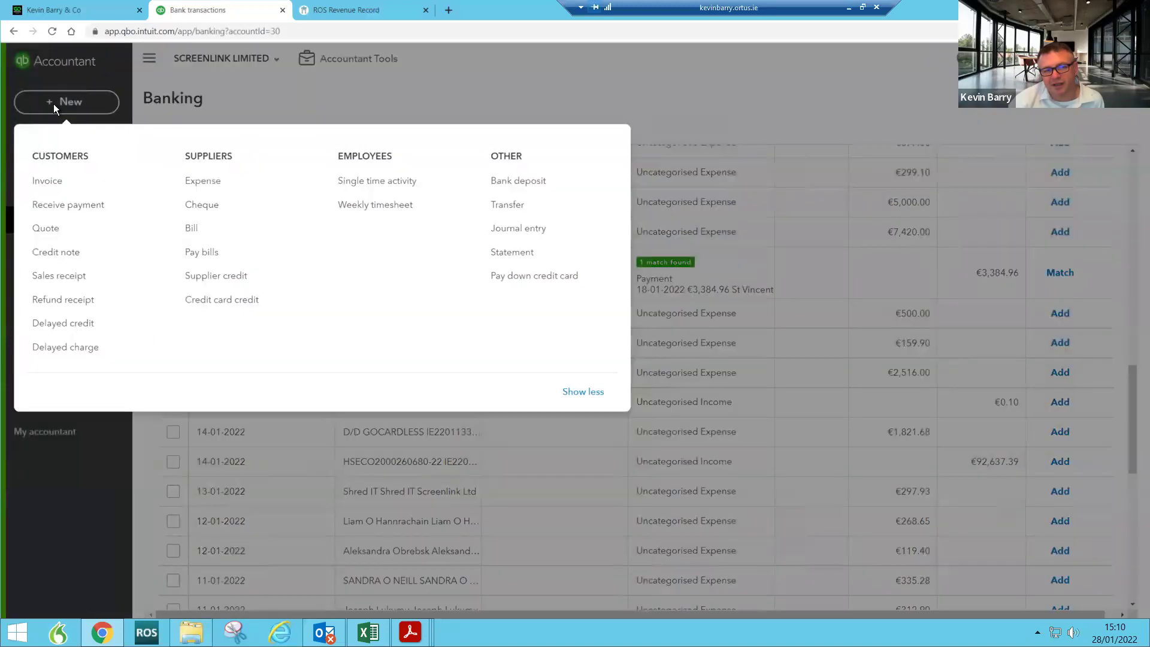
click(47, 182)
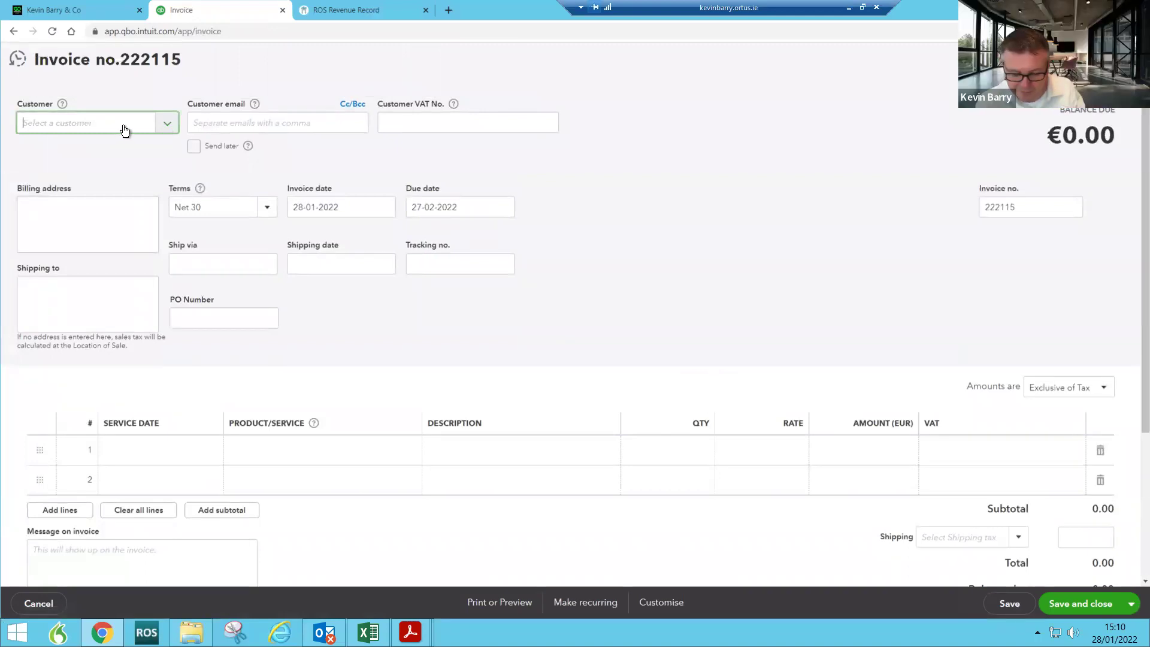
text(scann)
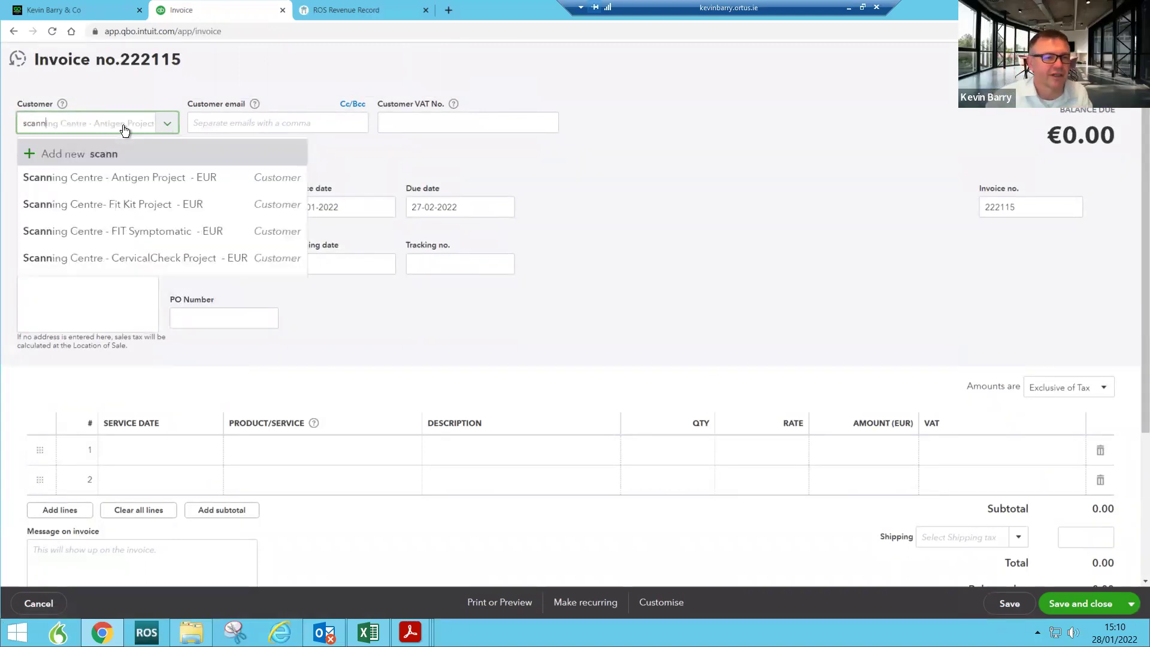
click(169, 204)
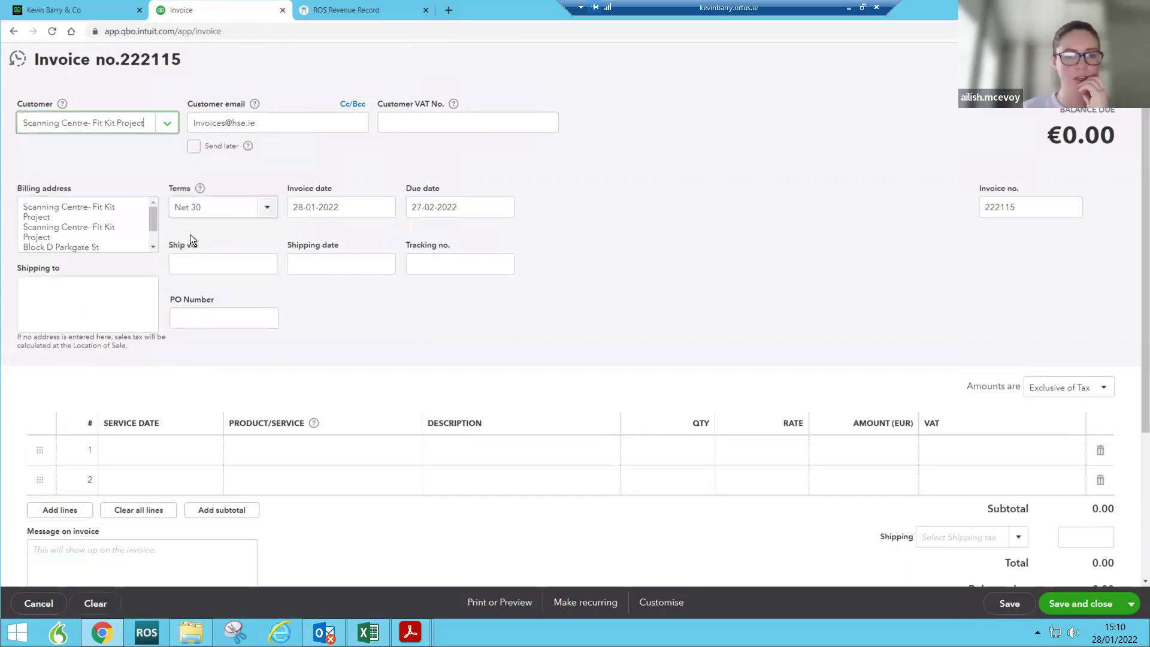
scroll(324, 321, down, 2)
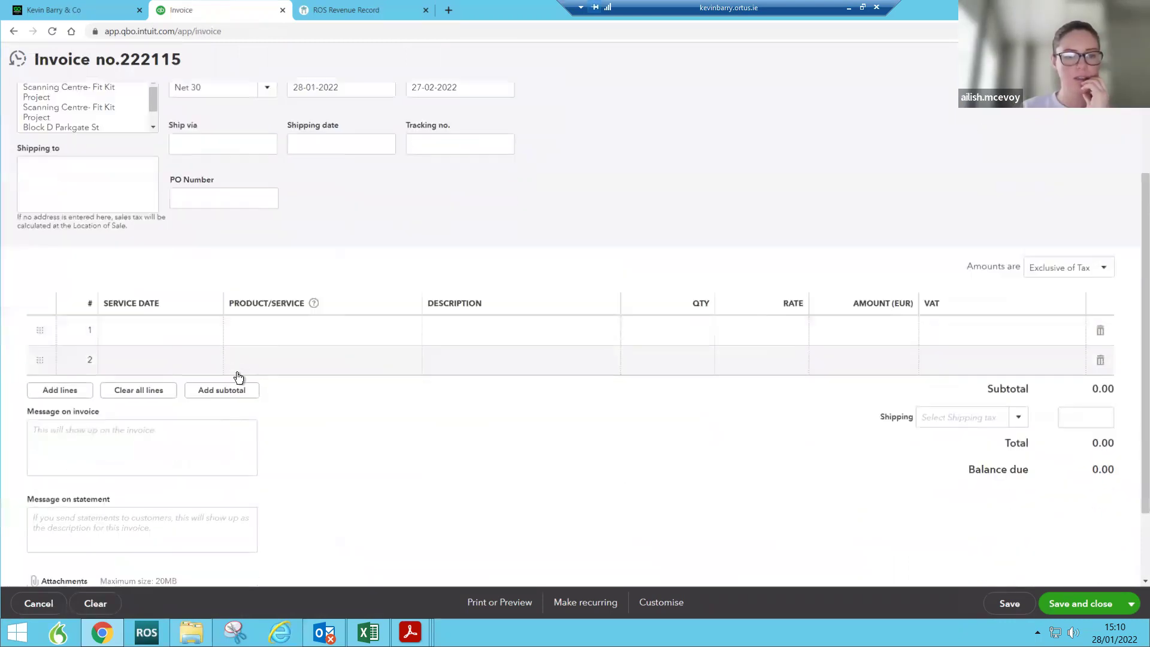
click(252, 336)
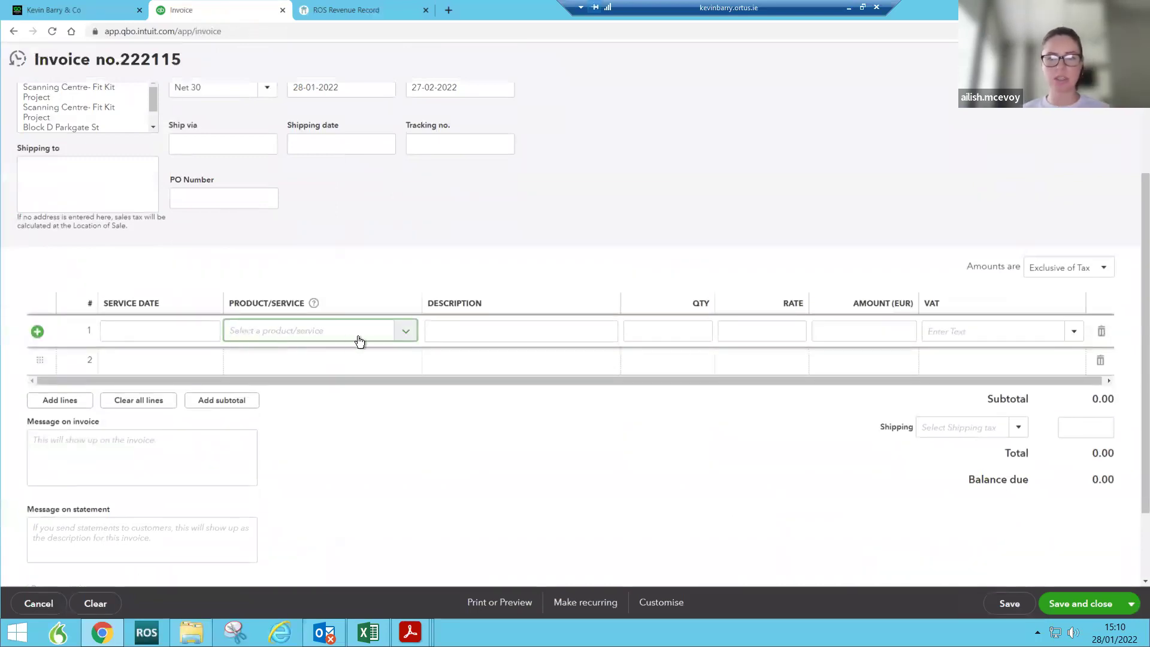
text(ope)
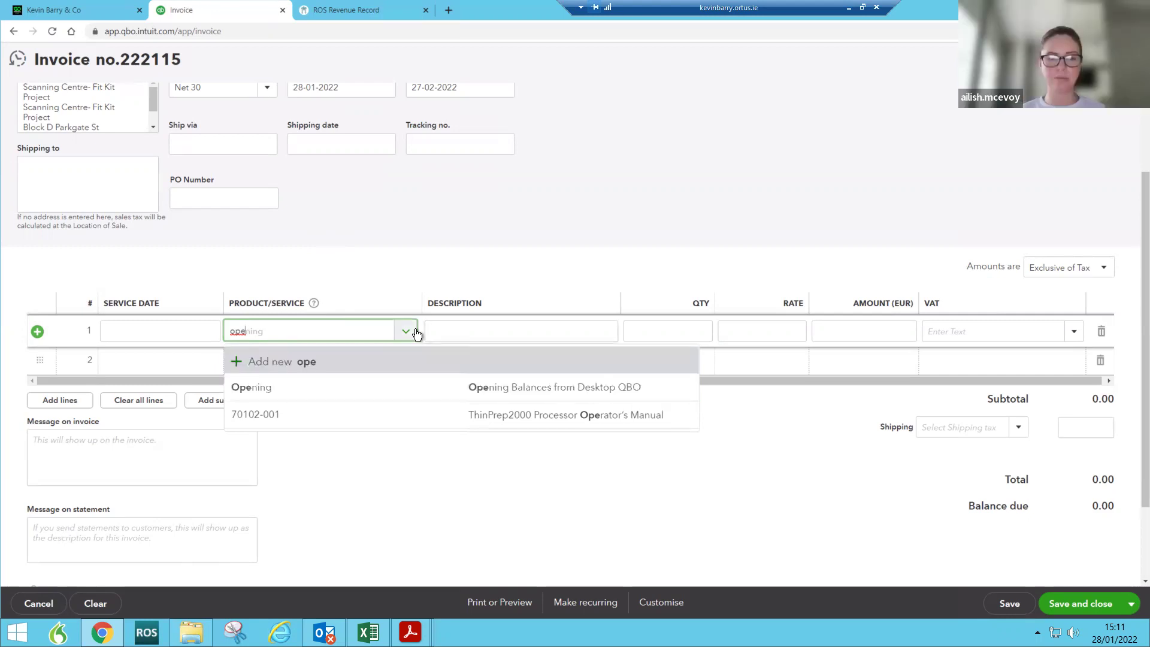
Step: Fill line 1 with the Opening product at a 92,637.39 rate, amounts out of scope of tax
click(380, 387)
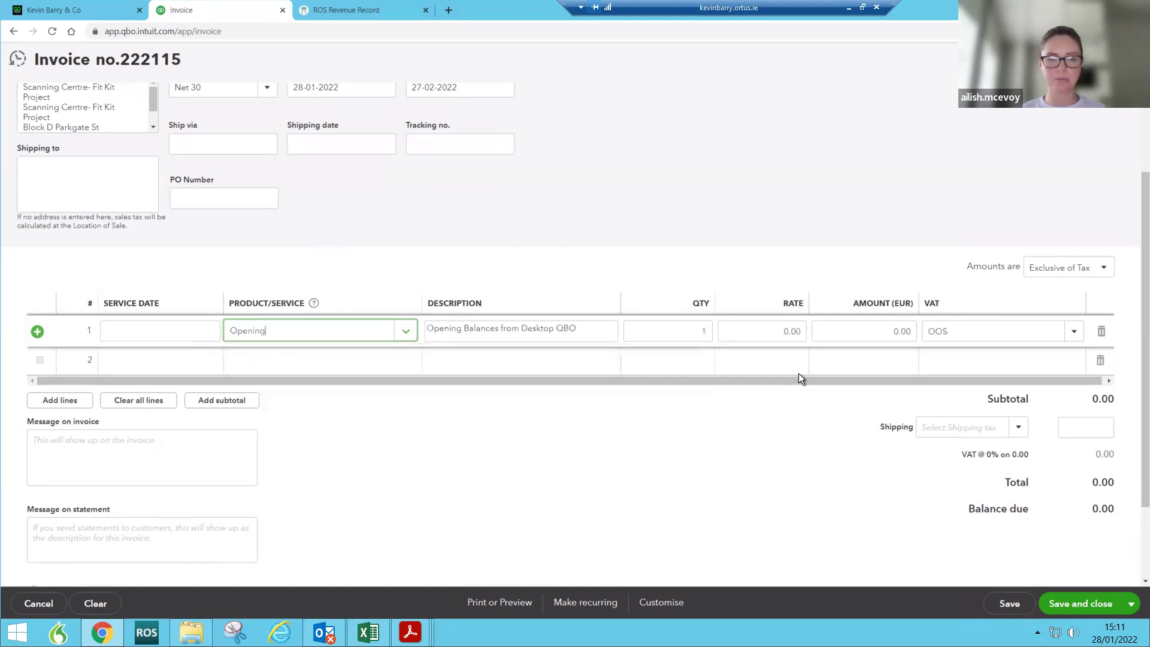
click(1048, 267)
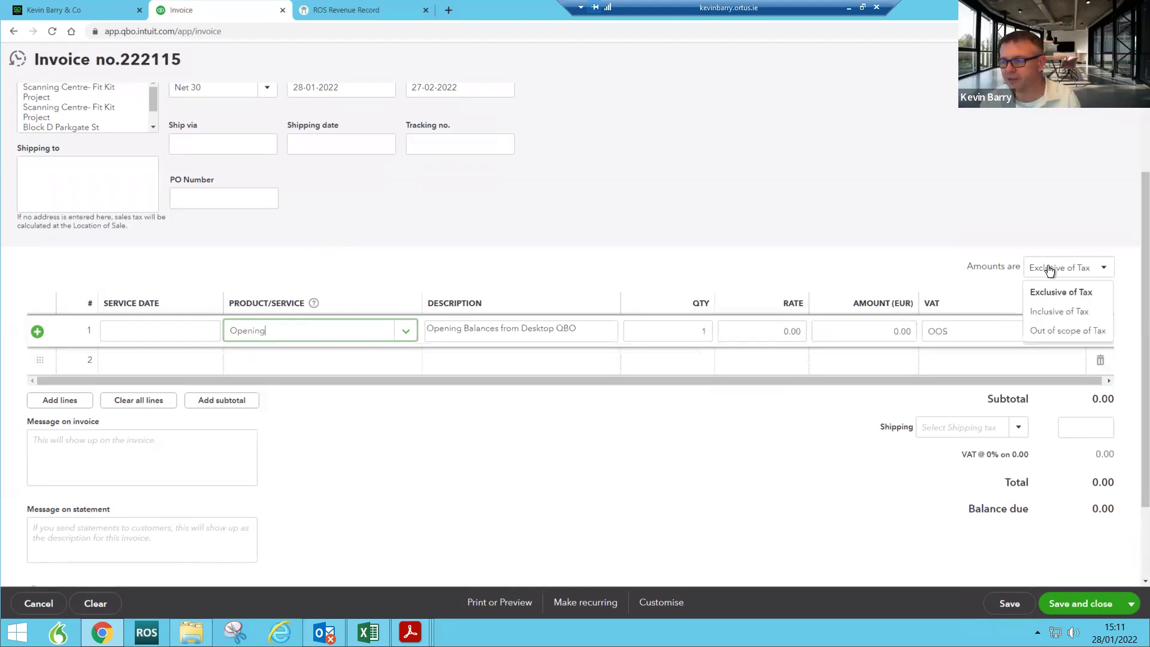
click(1047, 335)
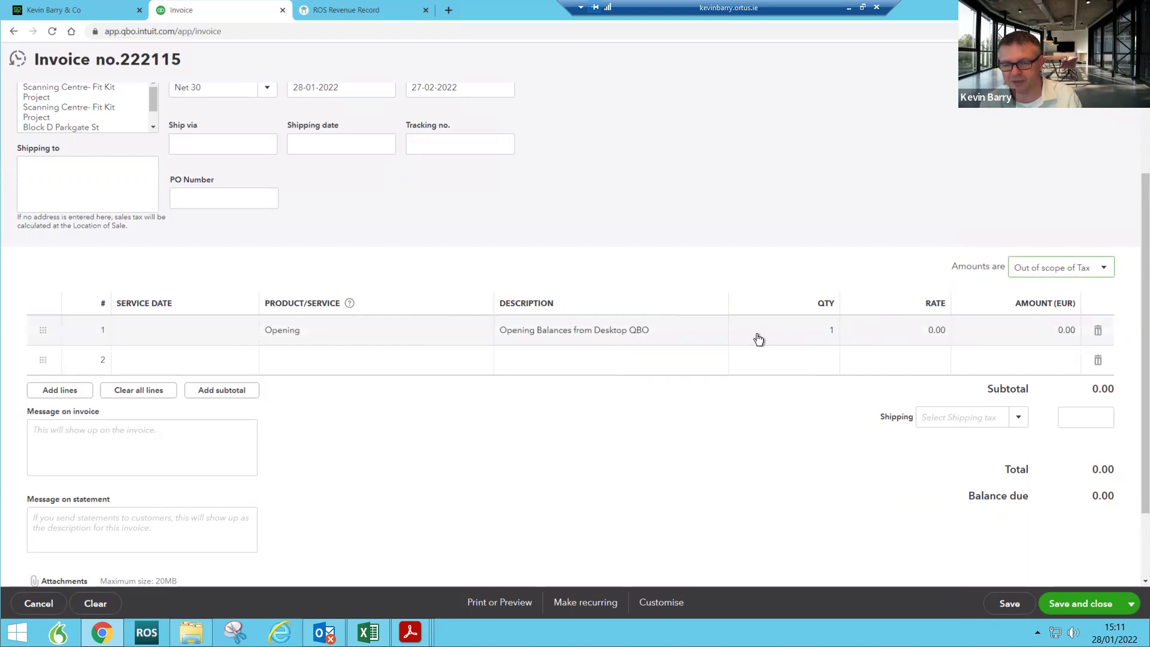
click(913, 334)
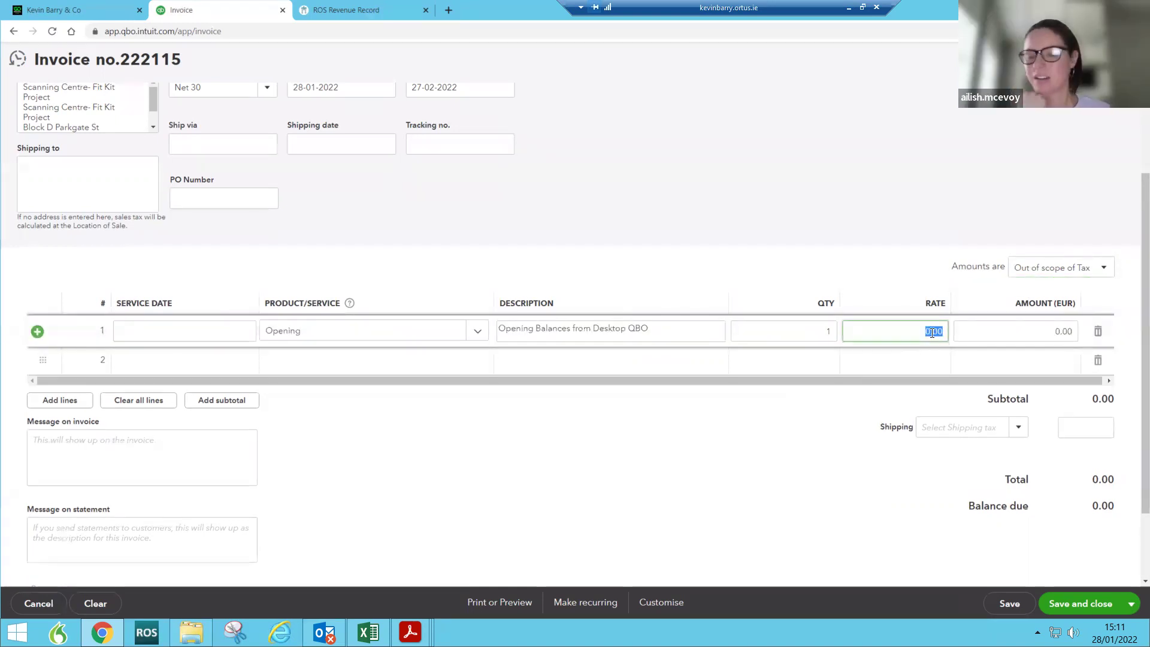
text(92)
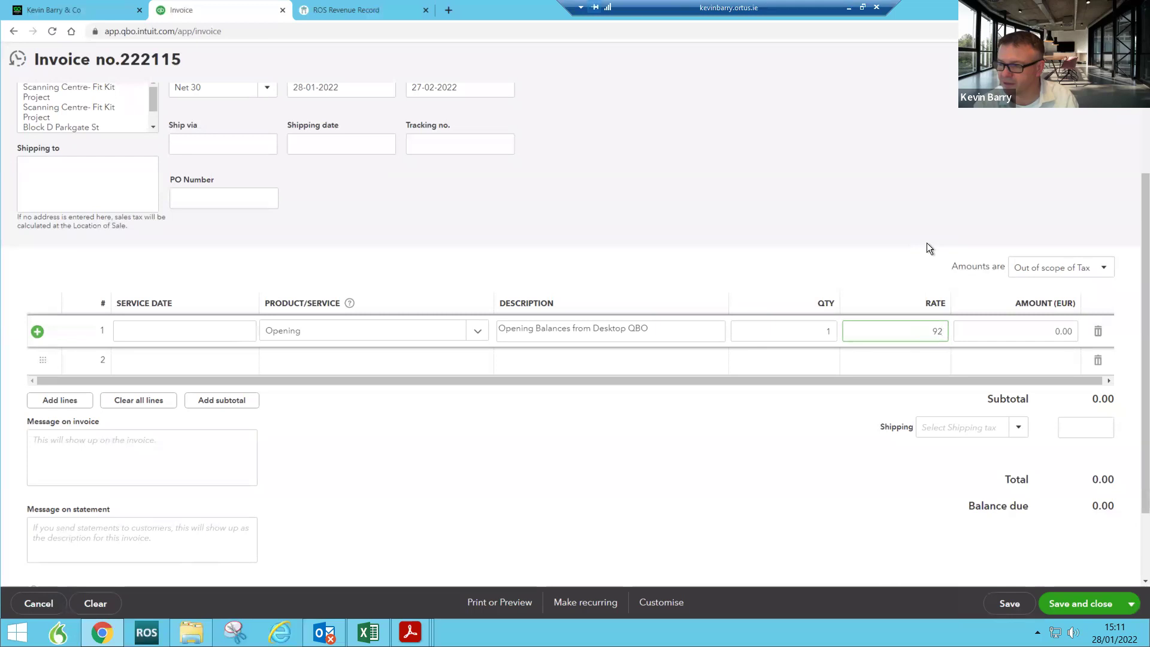
text(637.39)
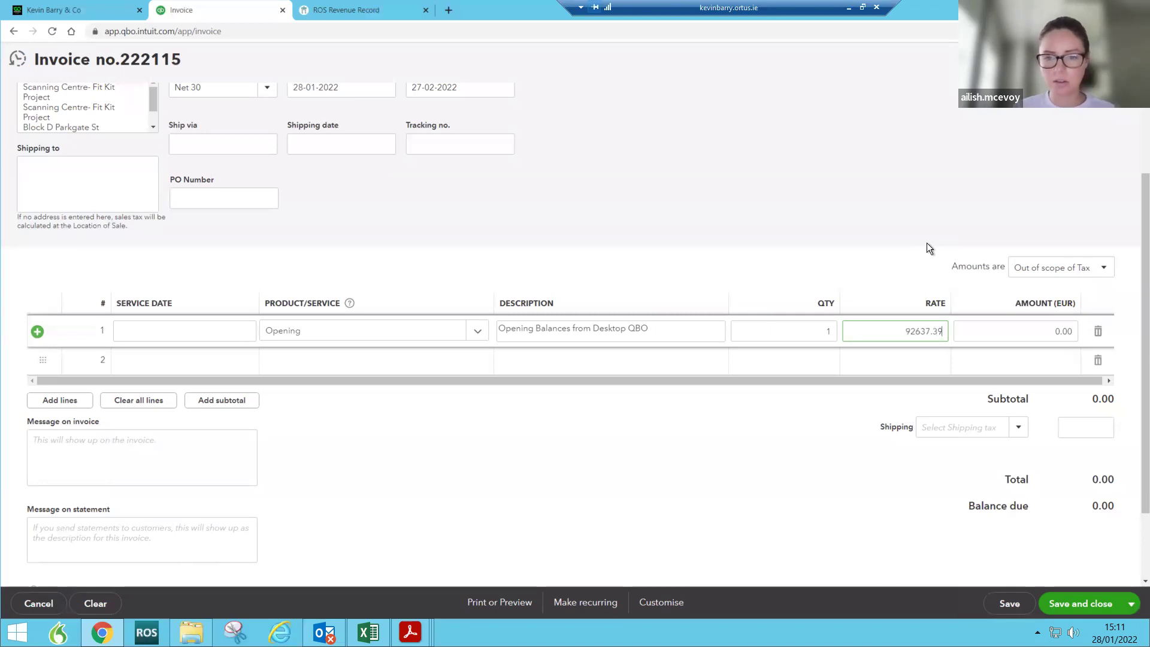
key(Tab)
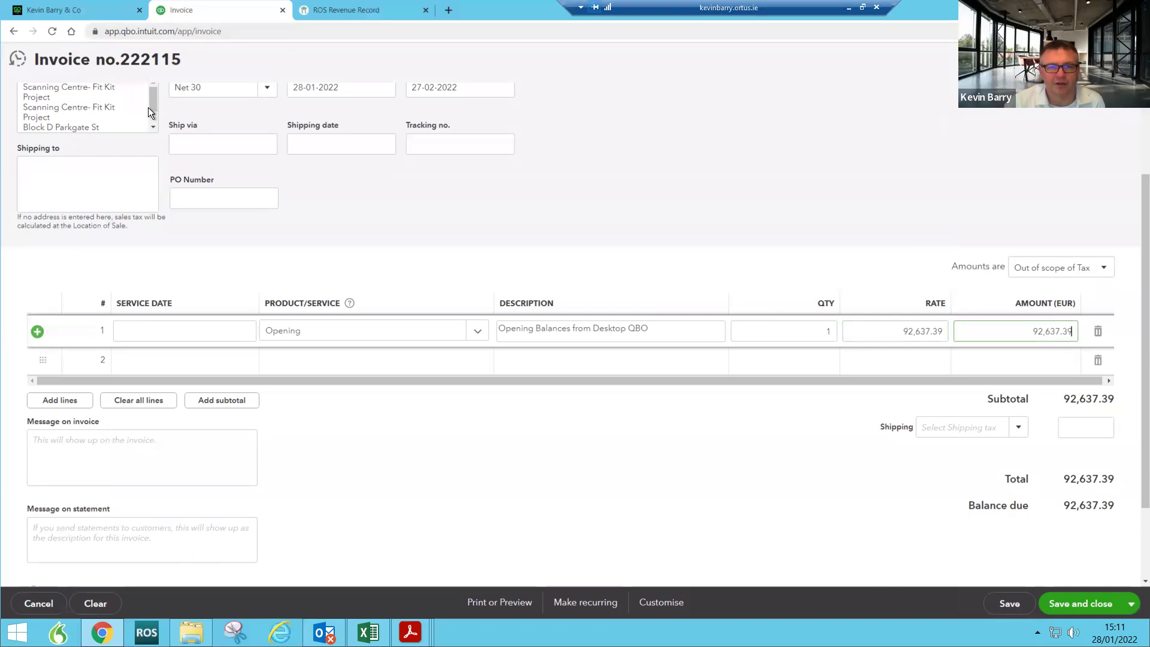
scroll(435, 325, up, 2)
click(384, 208)
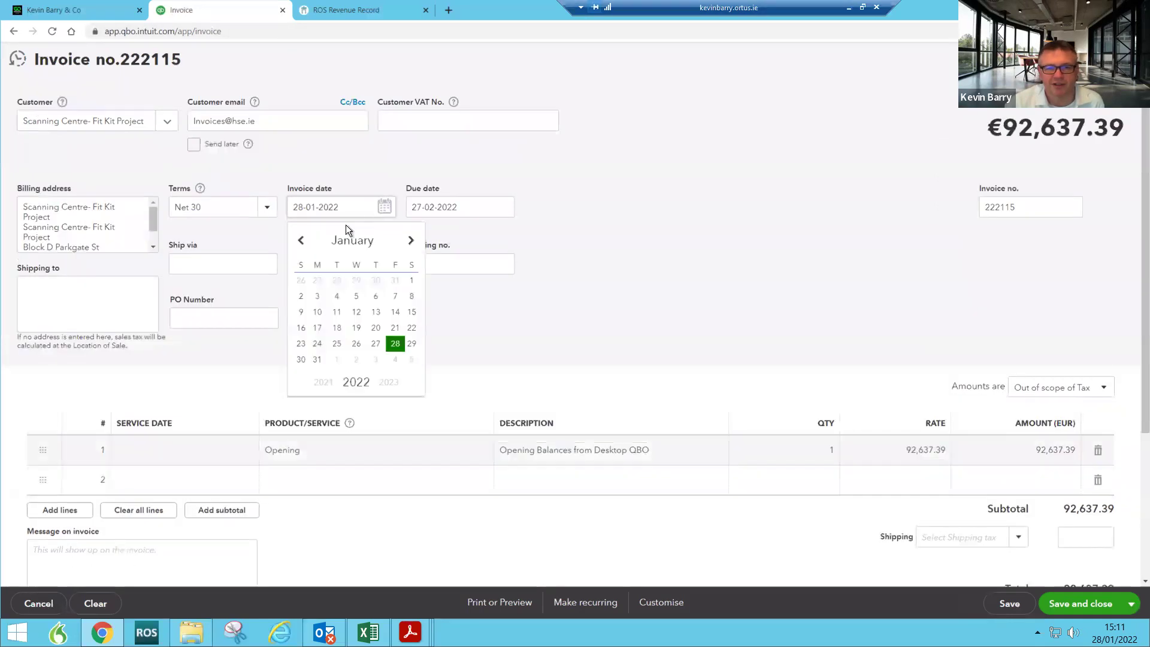
click(411, 280)
scroll(668, 319, down, 2)
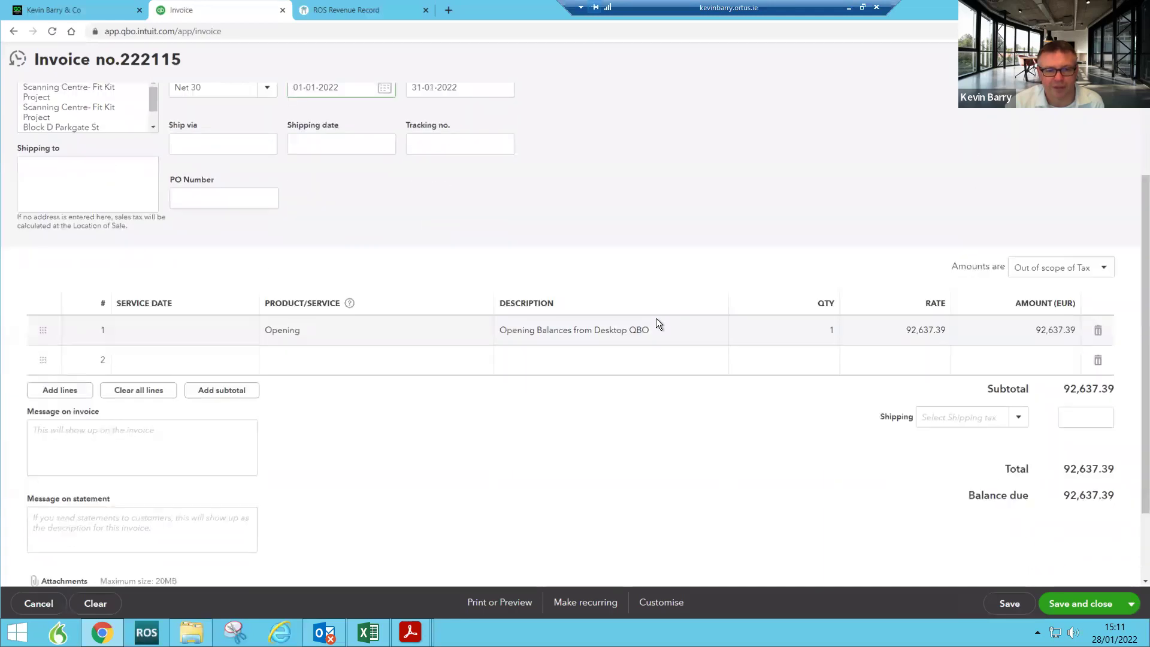
scroll(653, 319, up, 2)
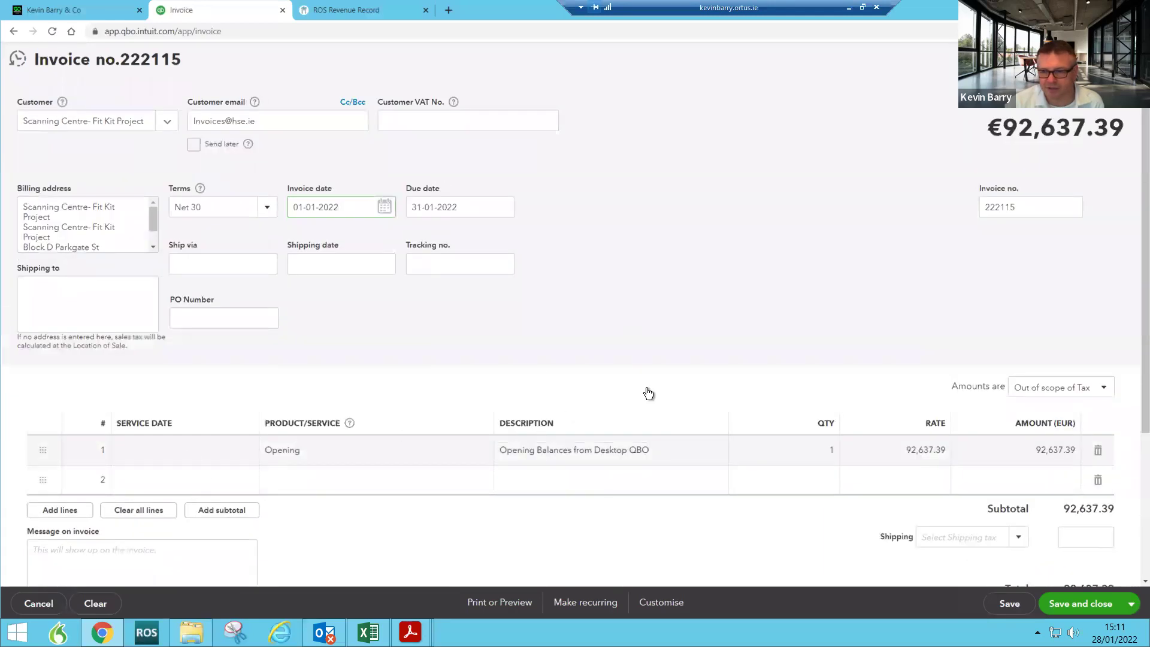
scroll(826, 525, down, 1)
click(1065, 608)
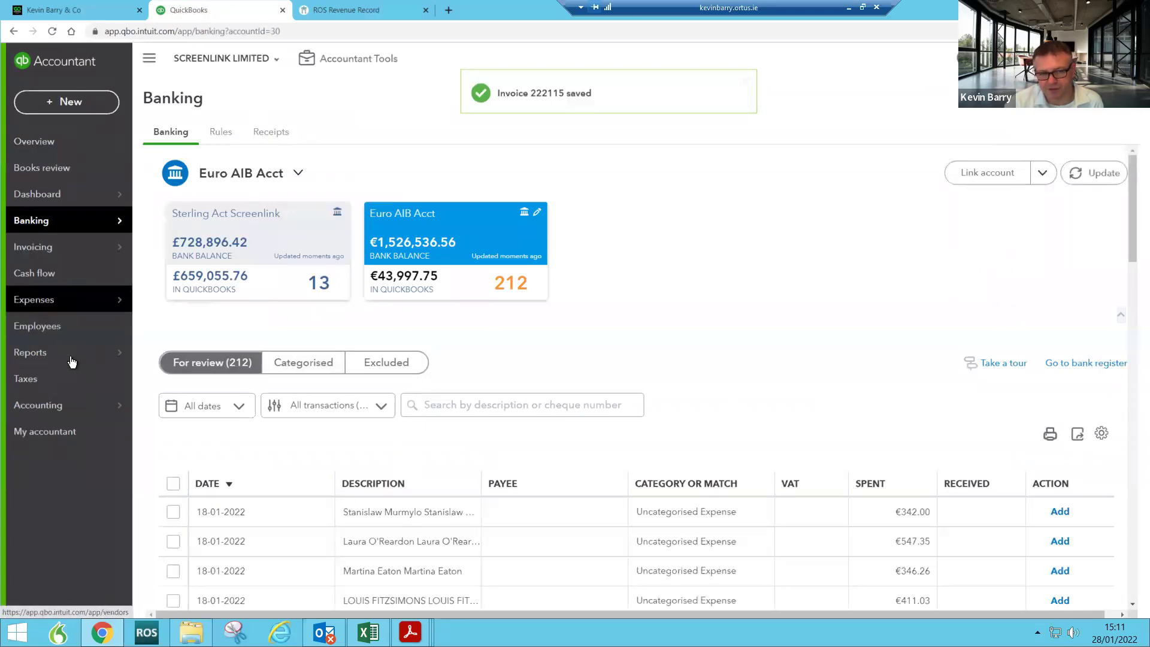
Step: Open the Accounts receivable ageing summary and drill into Fit Kit Project's €136,814.22 balance
mouse_move(103, 354)
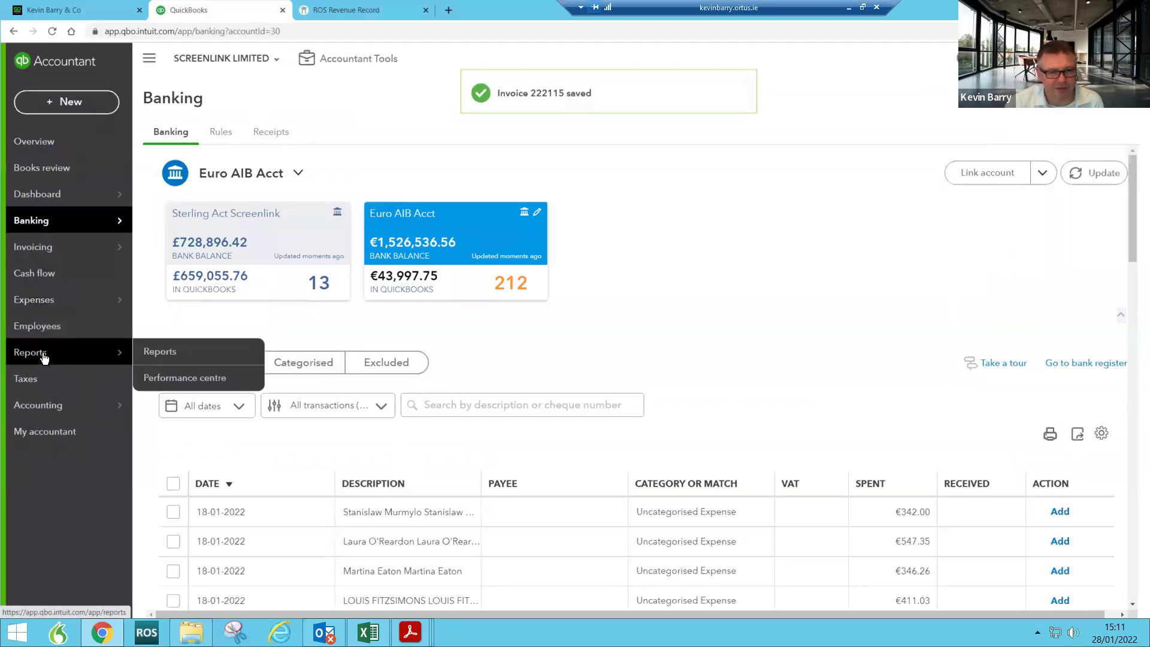
click(153, 355)
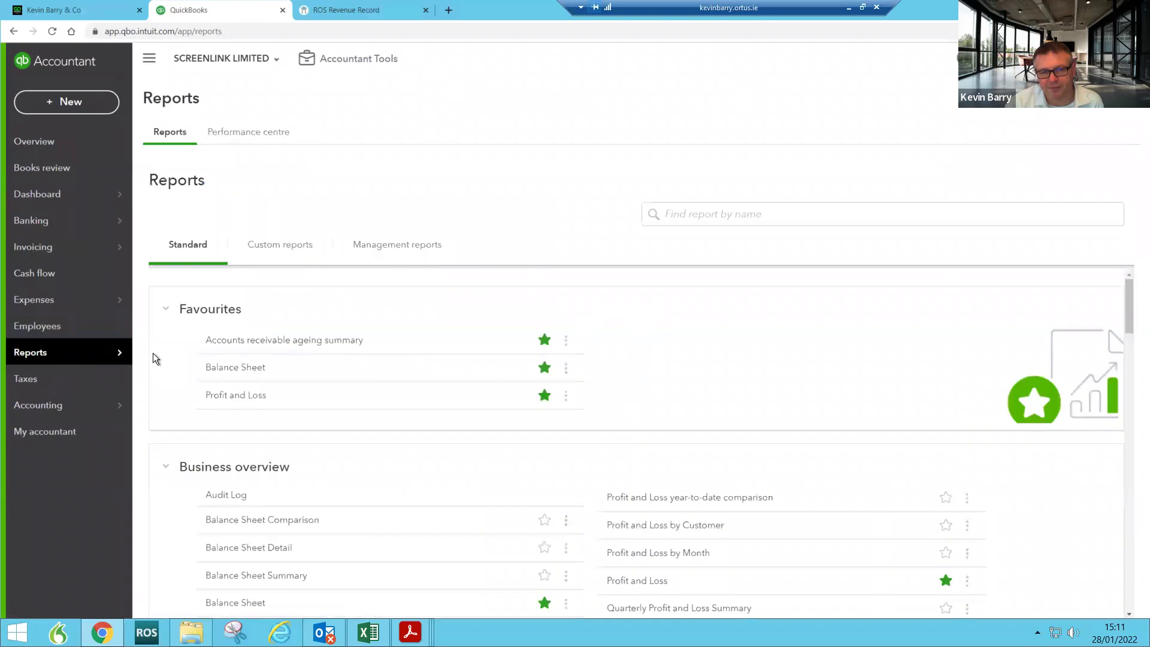
click(233, 342)
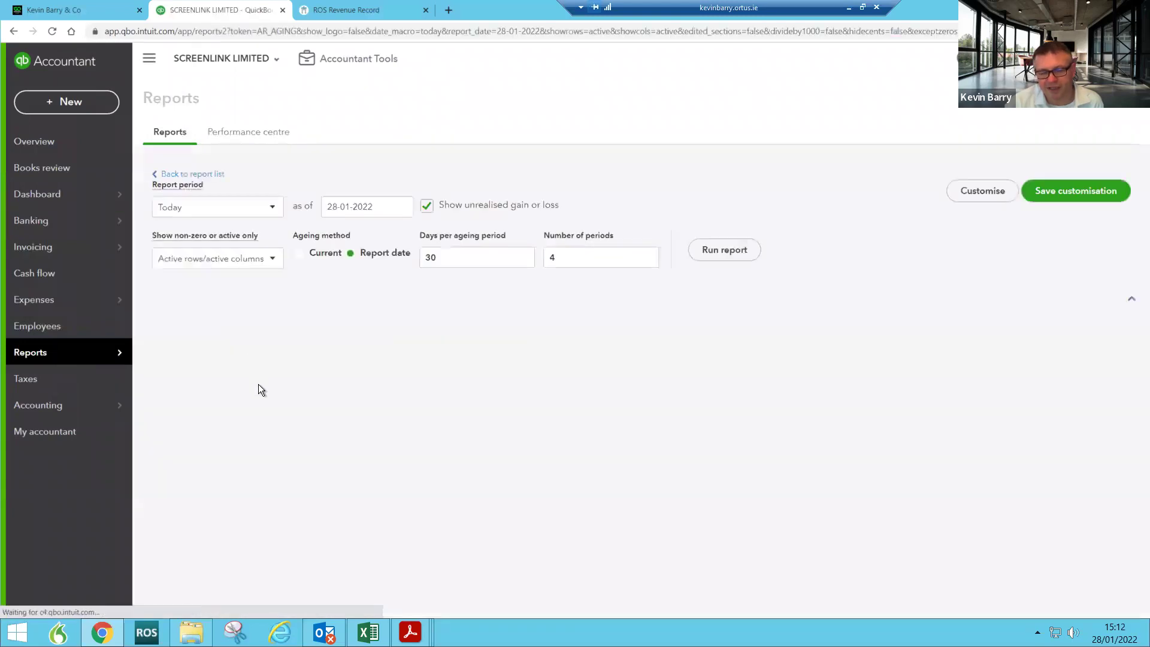
scroll(637, 356, down, 3)
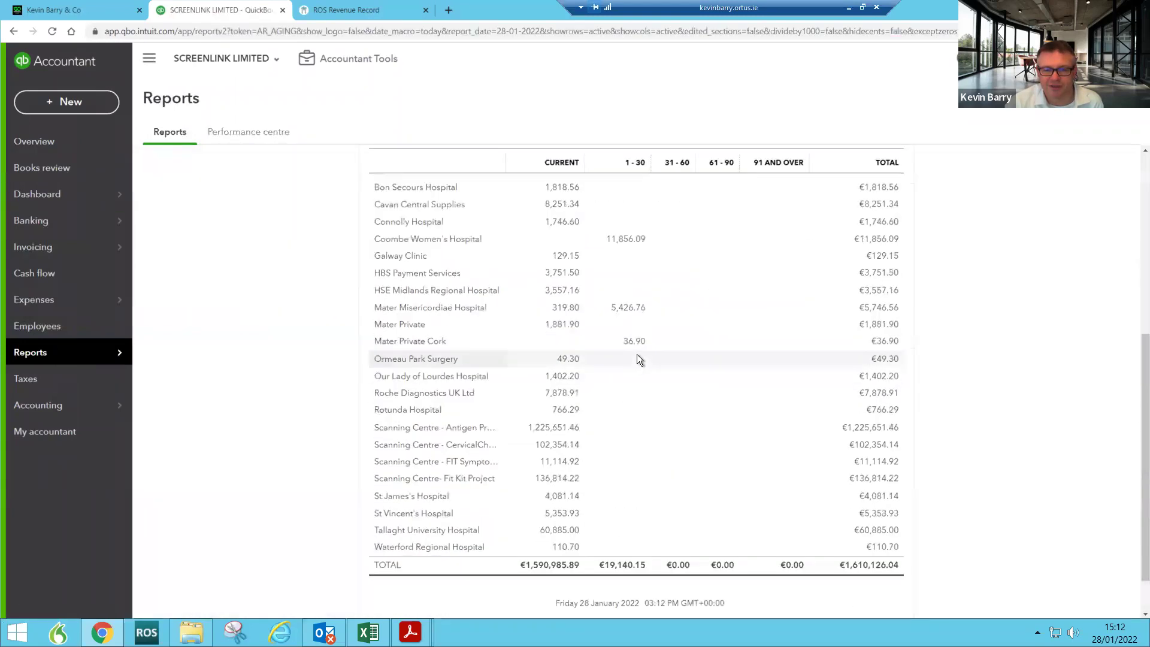
click(559, 480)
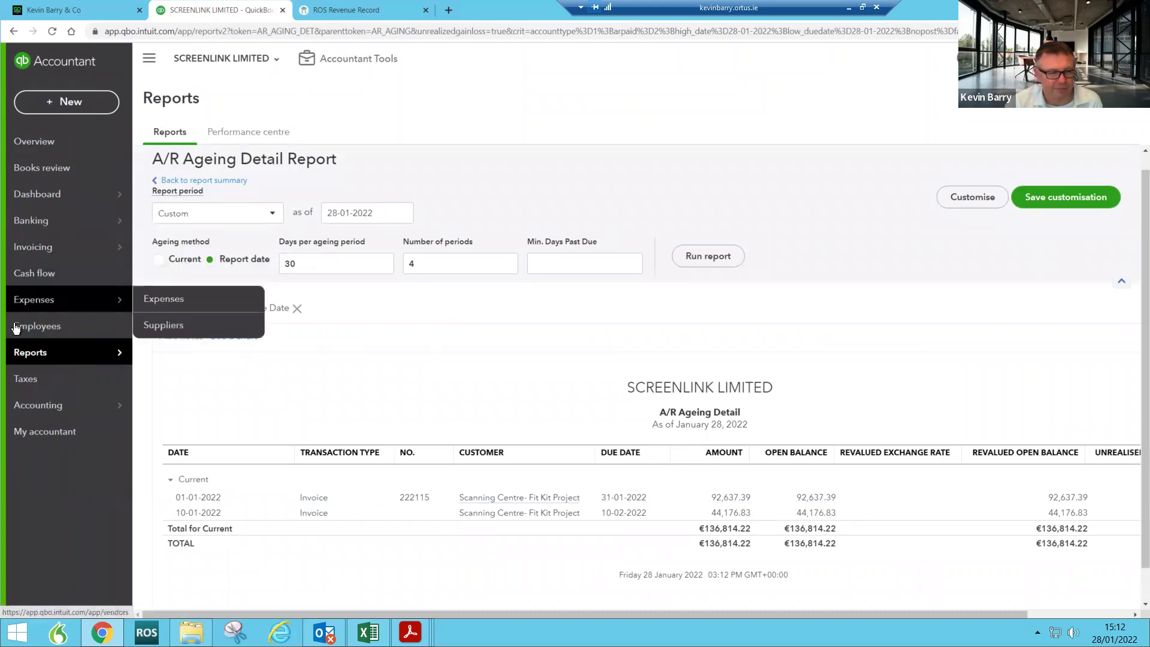
mouse_move(76, 357)
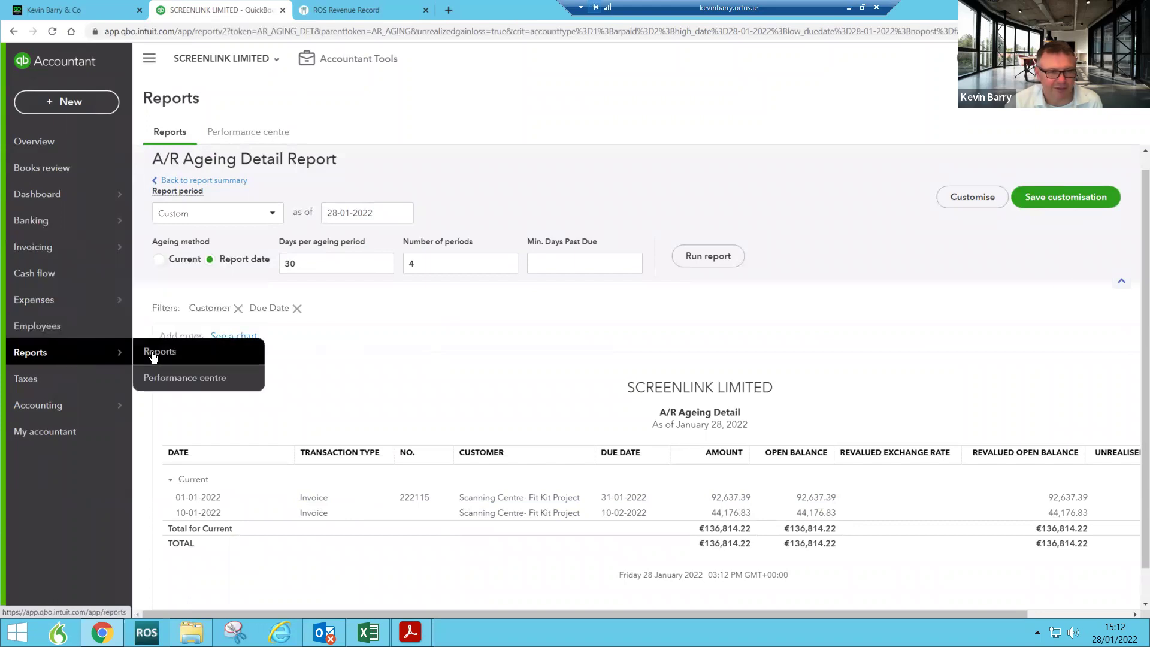
Step: Run the Profit and Loss report for This Month, January 2022
click(168, 130)
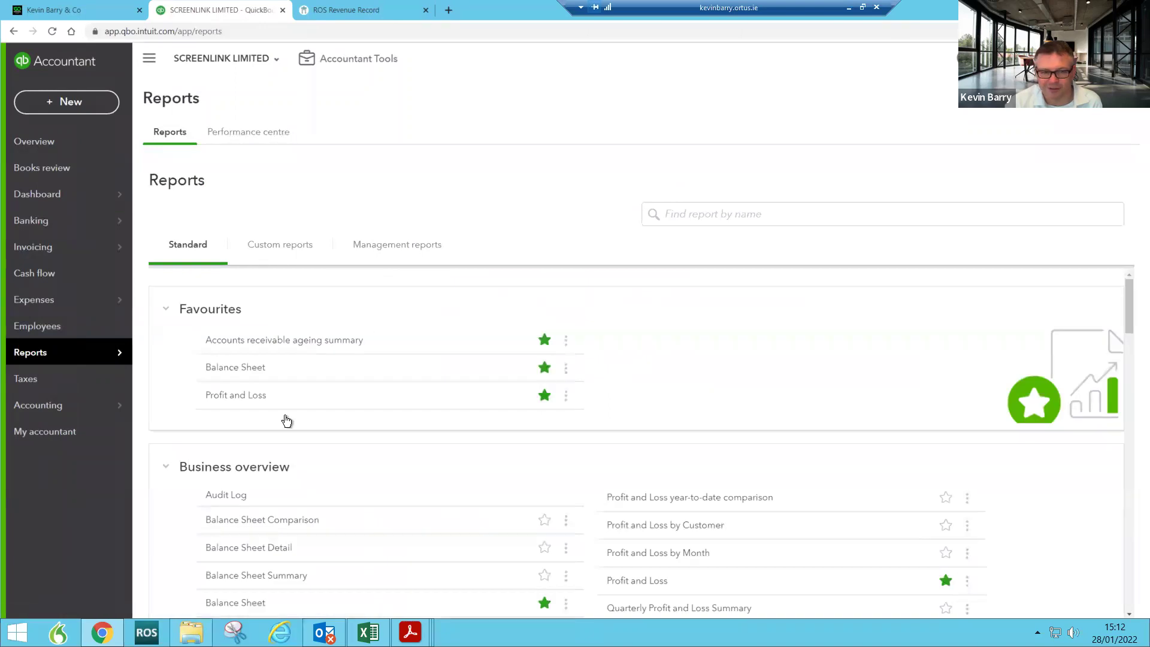
click(245, 397)
scroll(259, 395, down, 3)
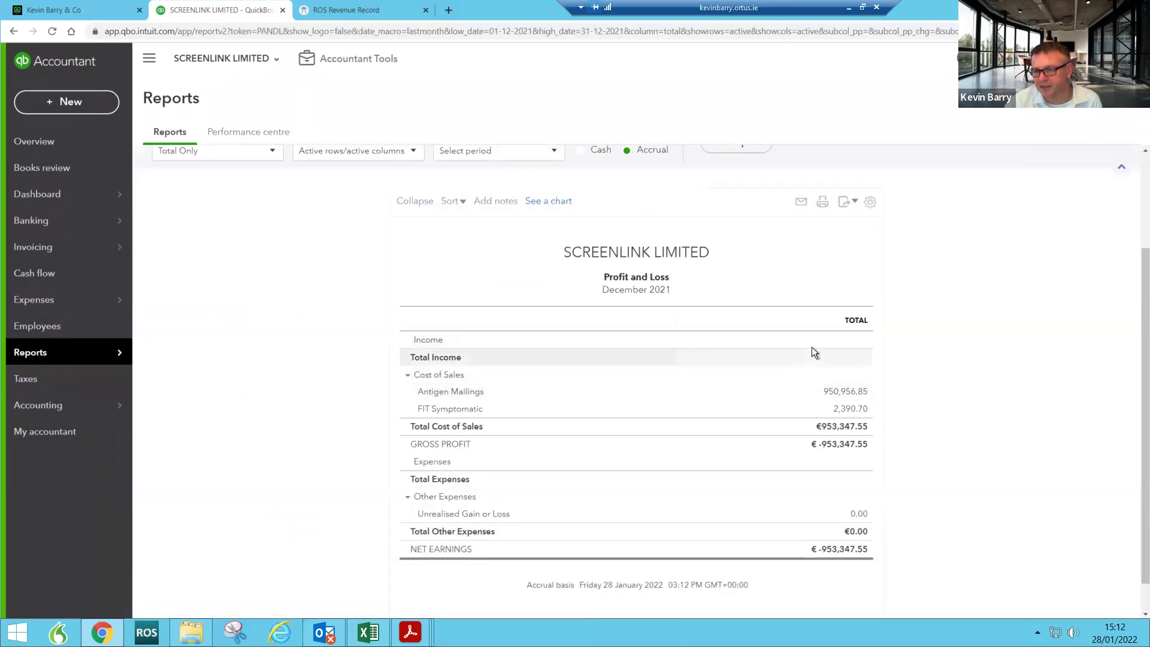
scroll(416, 252, up, 3)
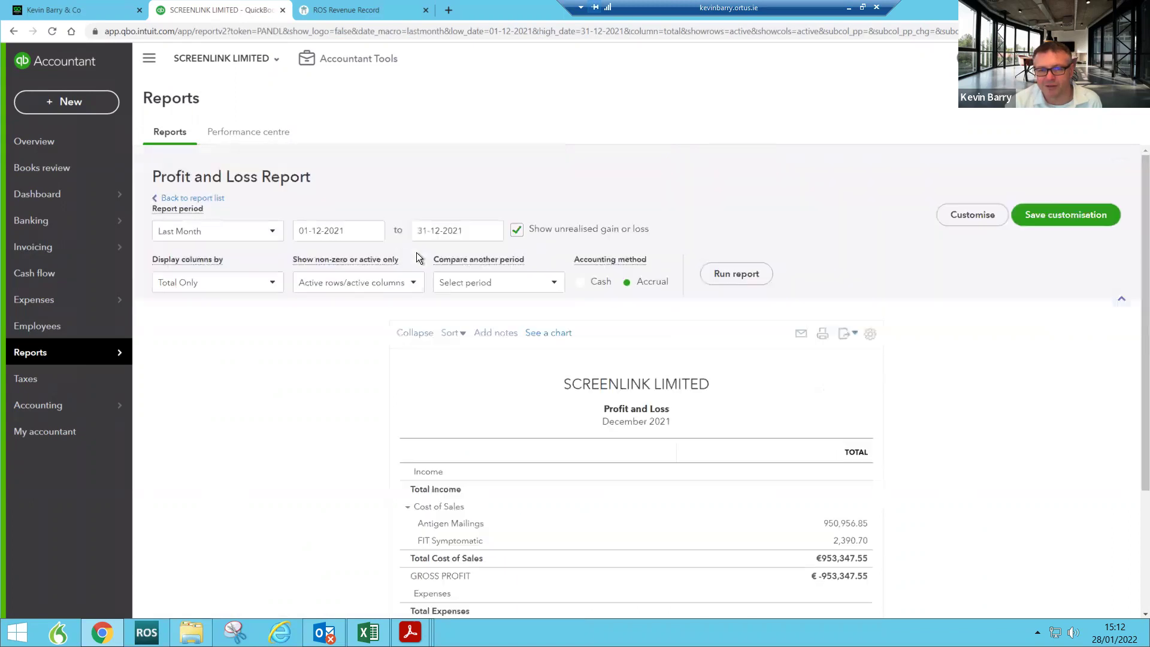
click(266, 239)
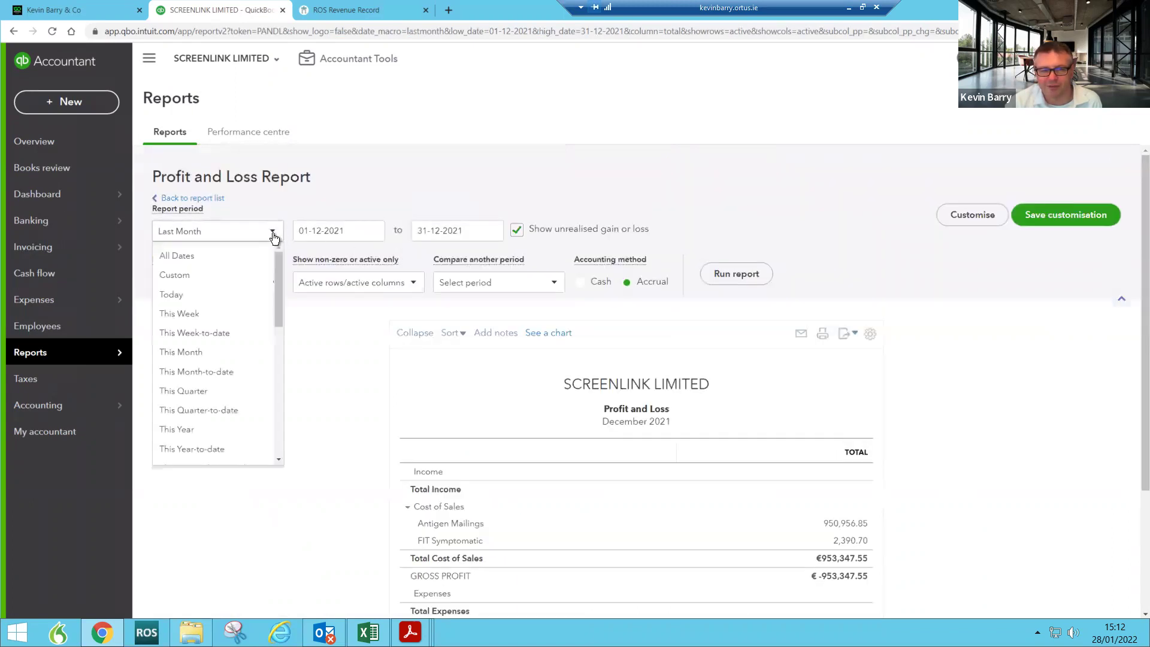
scroll(249, 265, down, 5)
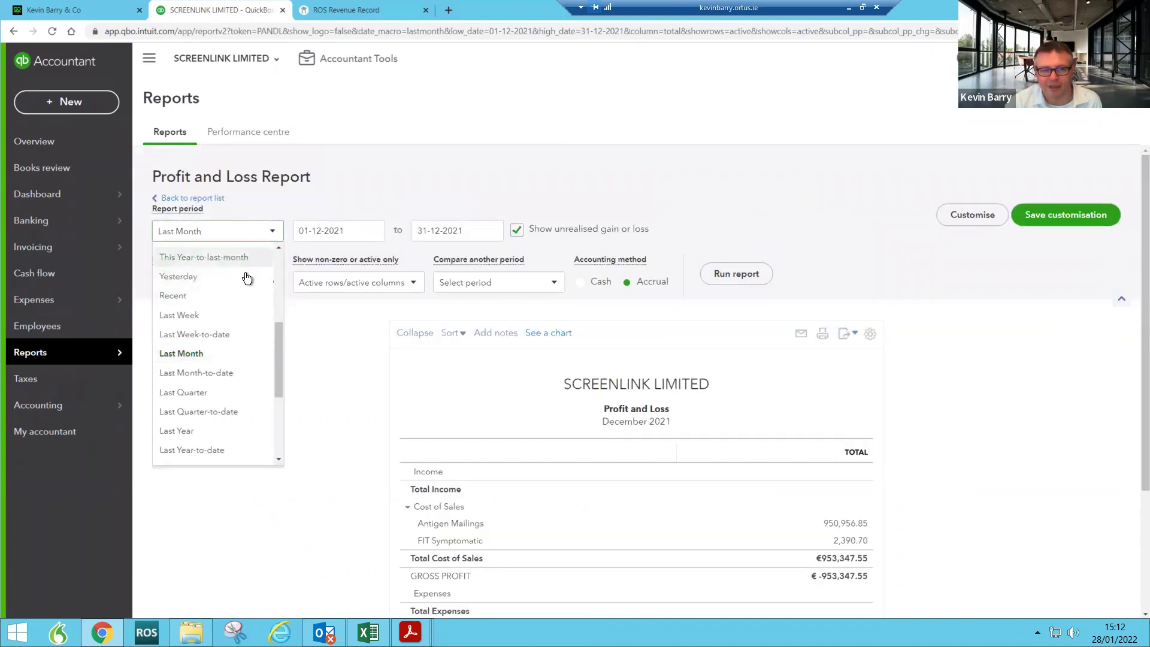
scroll(242, 305, up, 4)
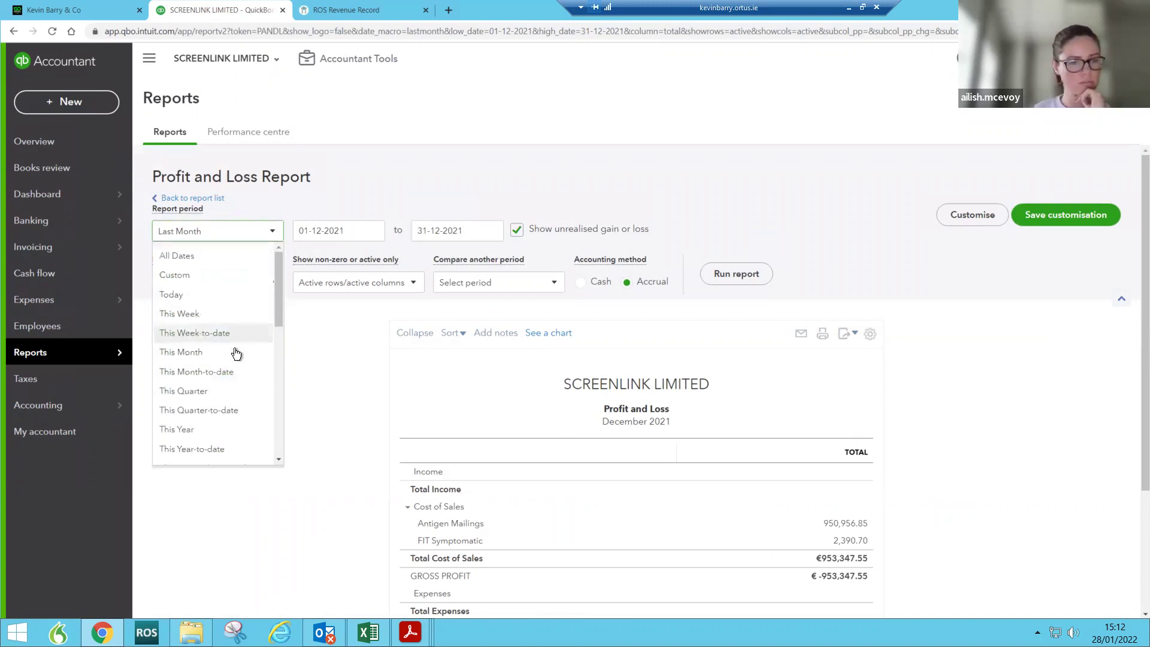
click(261, 350)
click(749, 275)
Step: Review the transactions behind January Sales, then return to the reports list
click(848, 323)
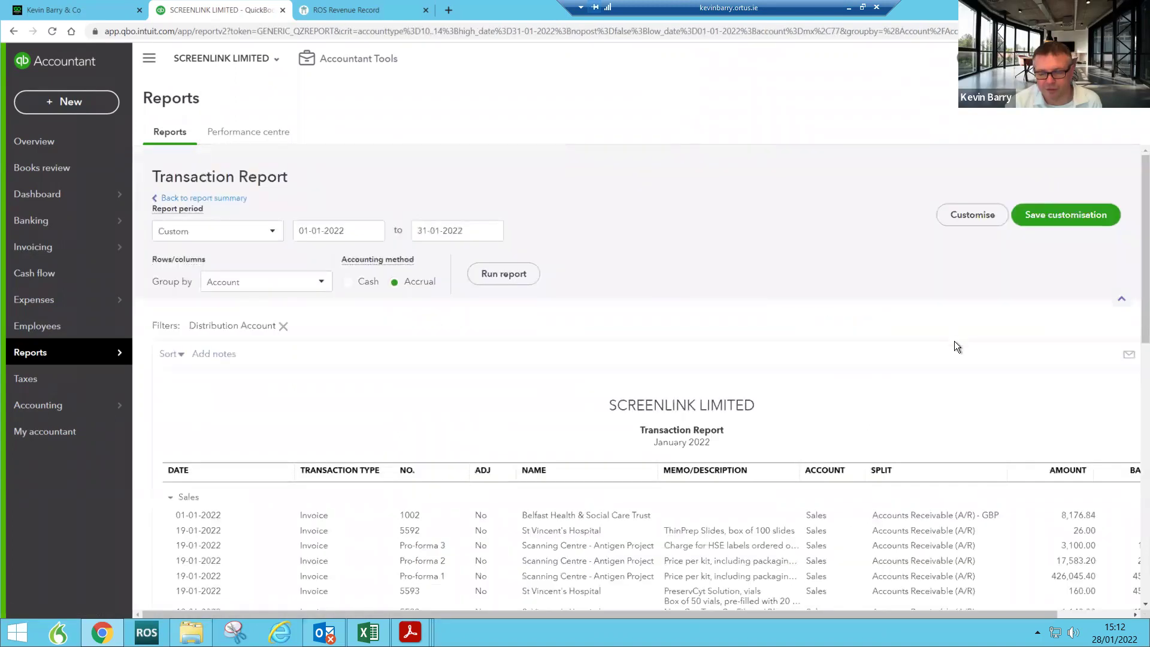
drag(1015, 605, 847, 615)
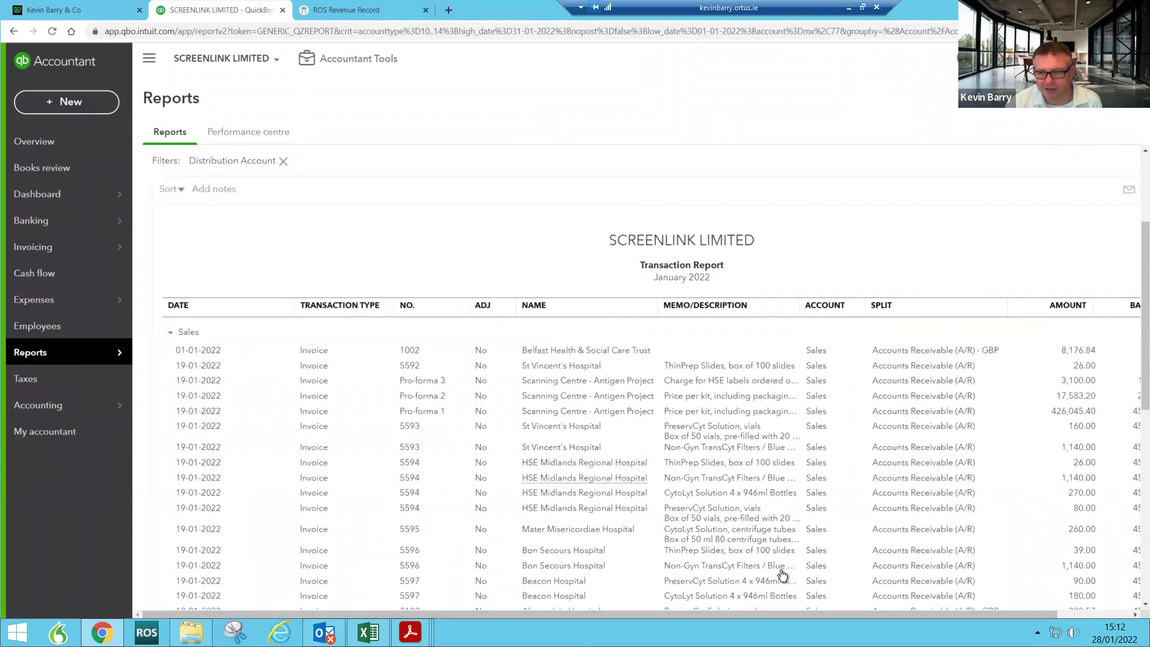
drag(811, 614, 943, 596)
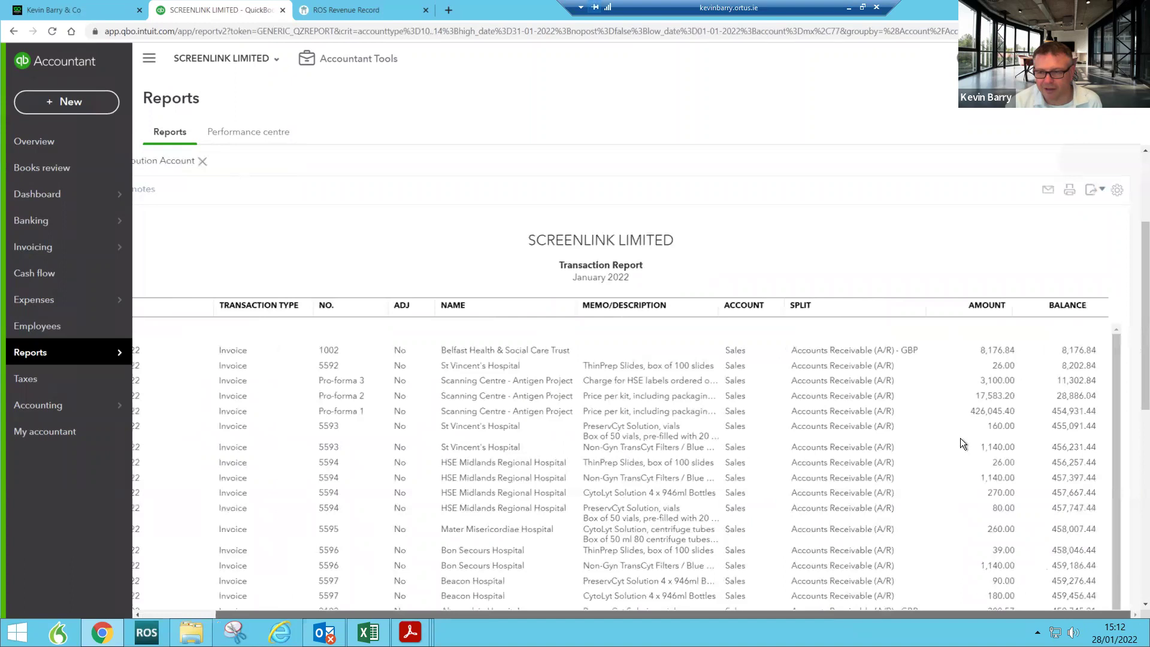
scroll(961, 438, down, 5)
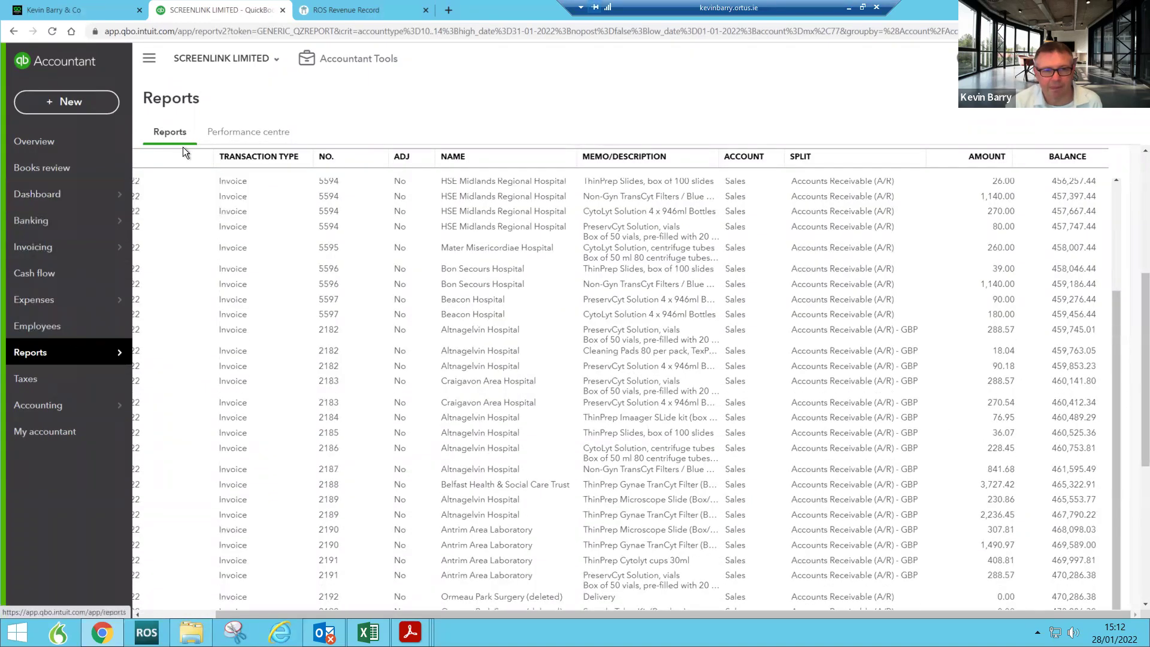
scroll(415, 217, up, 5)
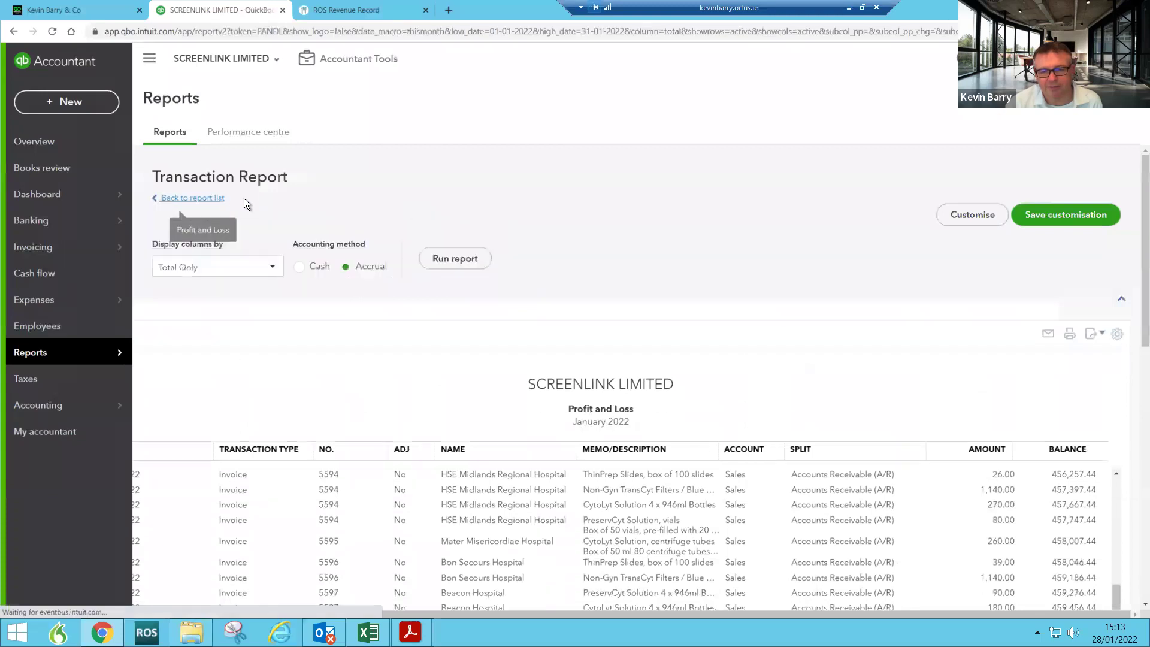
mouse_move(82, 356)
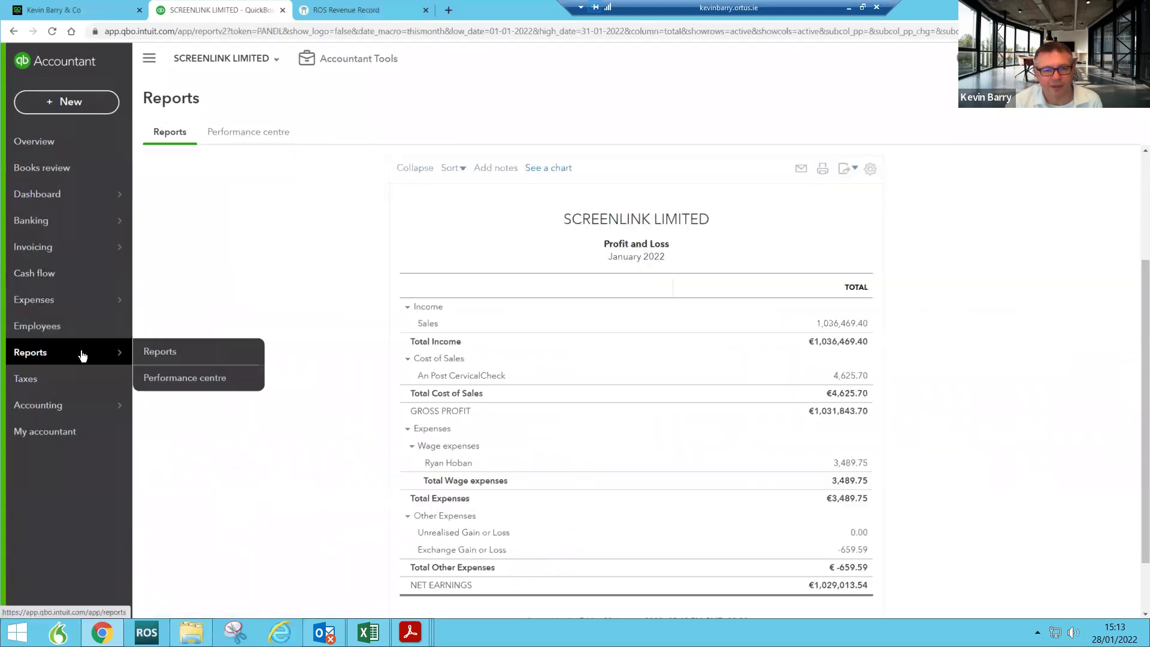
click(201, 352)
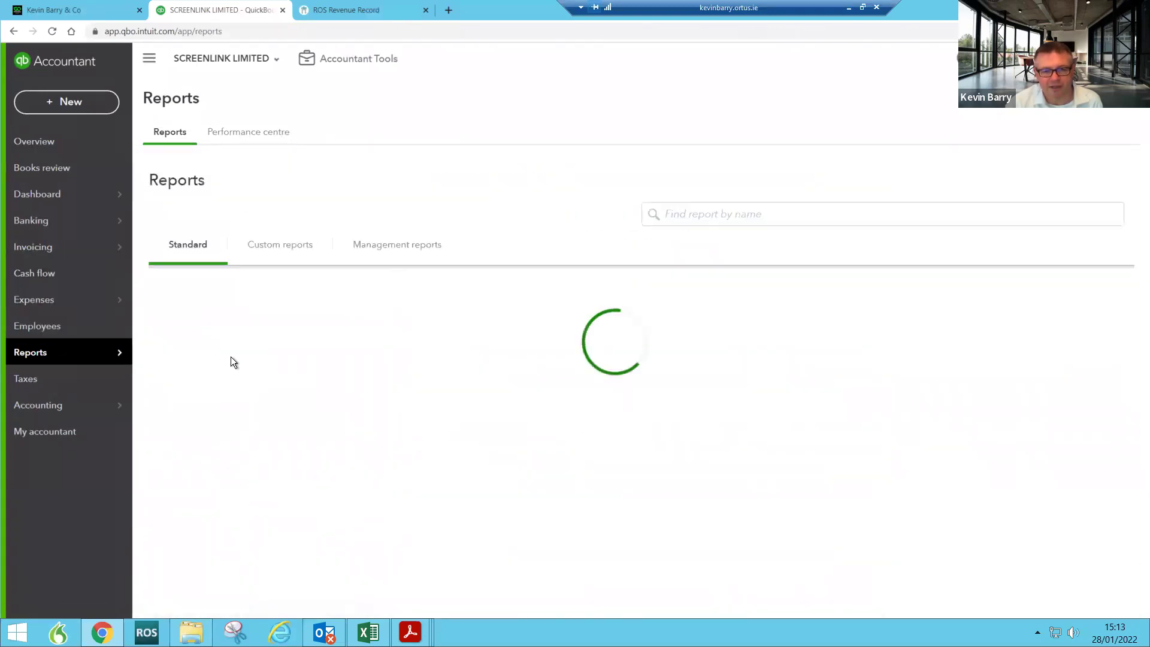
Step: Rerun the Screenlink Balance Sheet with its end date set to 28-01-2022
click(243, 371)
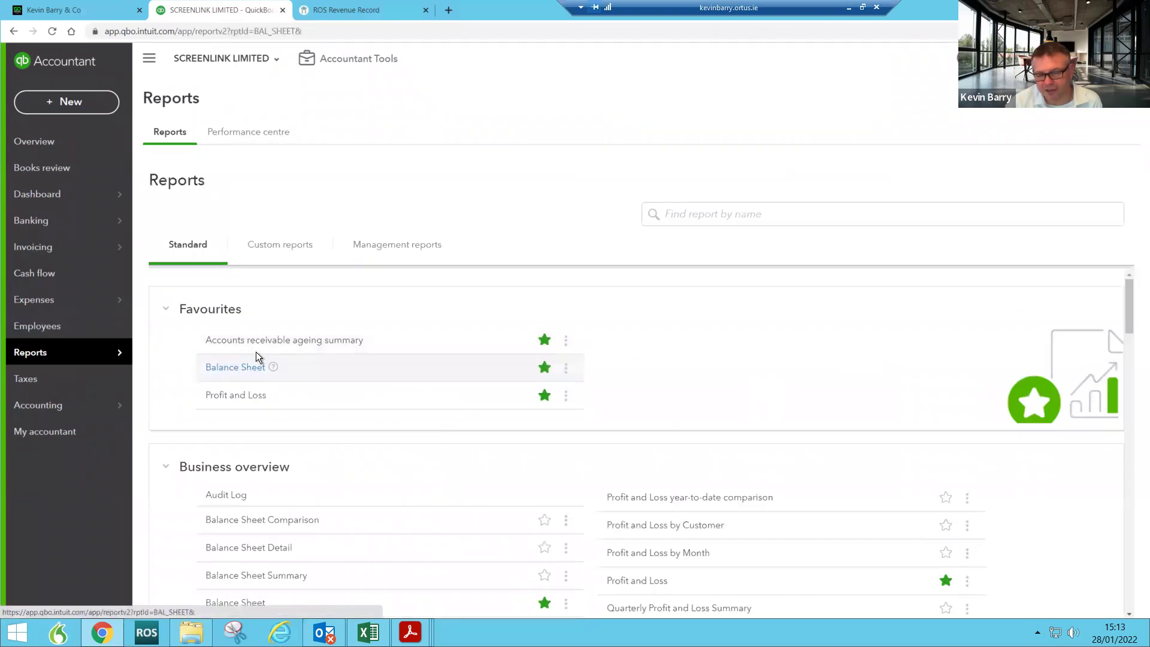
scroll(408, 413, down, 1)
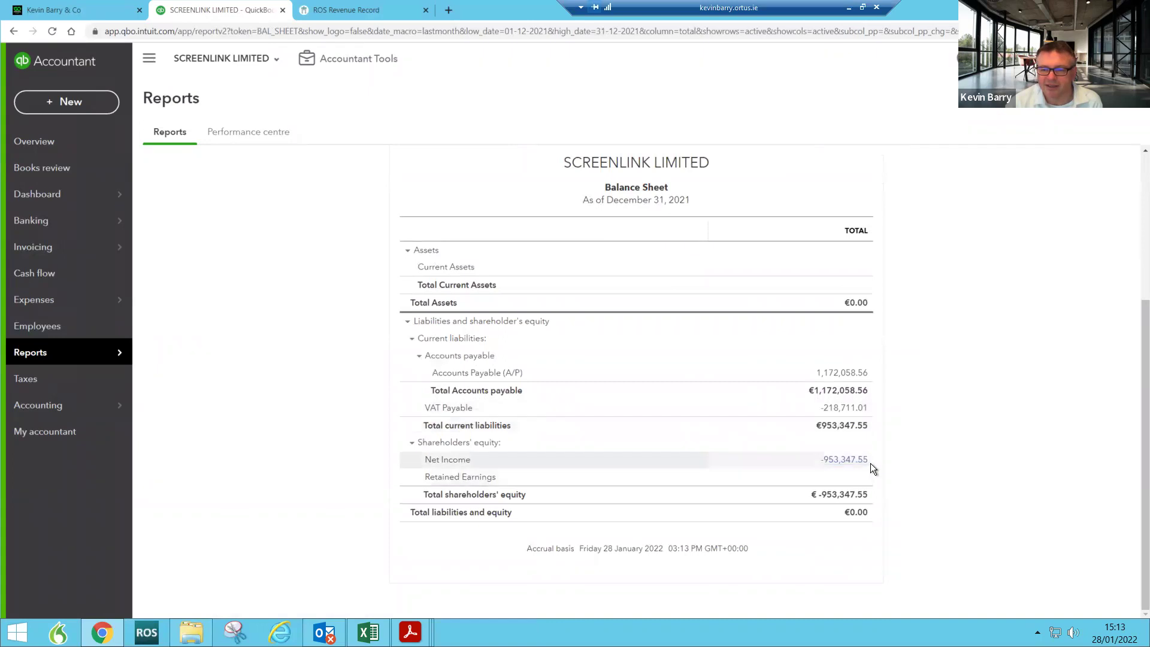
scroll(871, 462, up, 1)
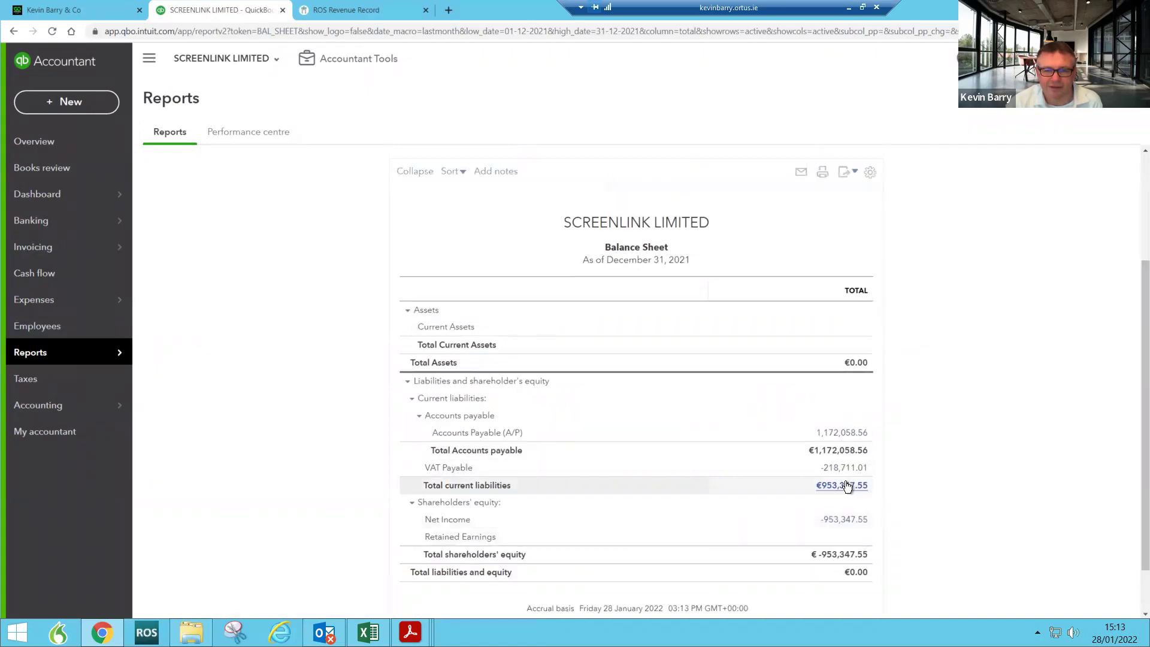
scroll(844, 482, up, 1)
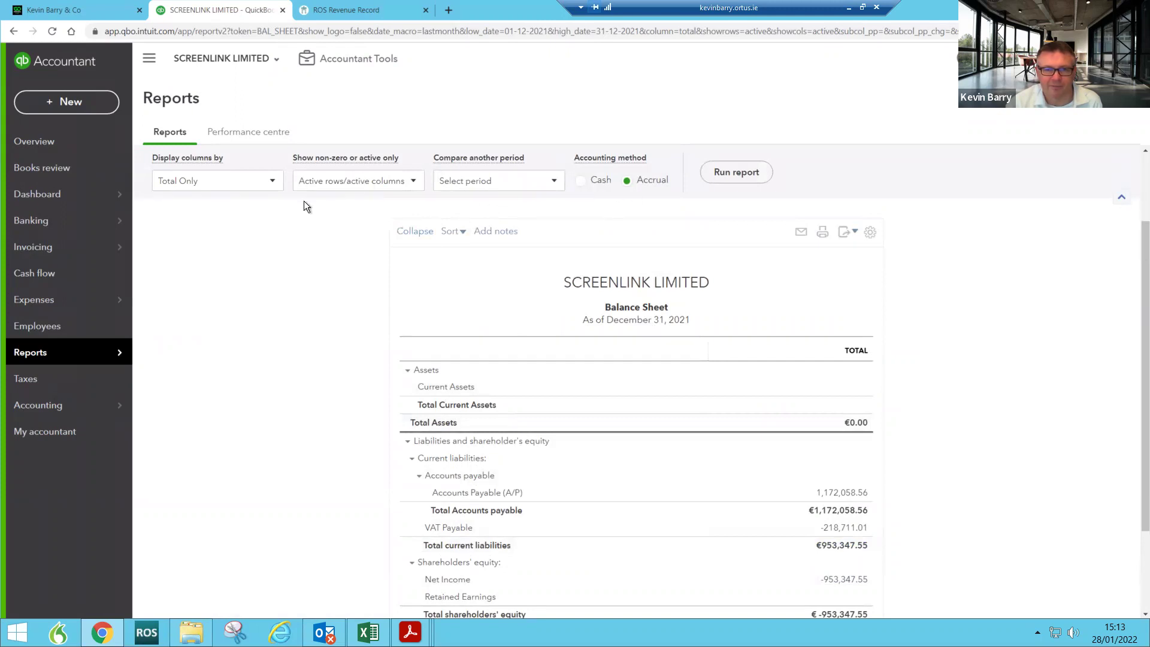
scroll(303, 207, up, 2)
click(445, 223)
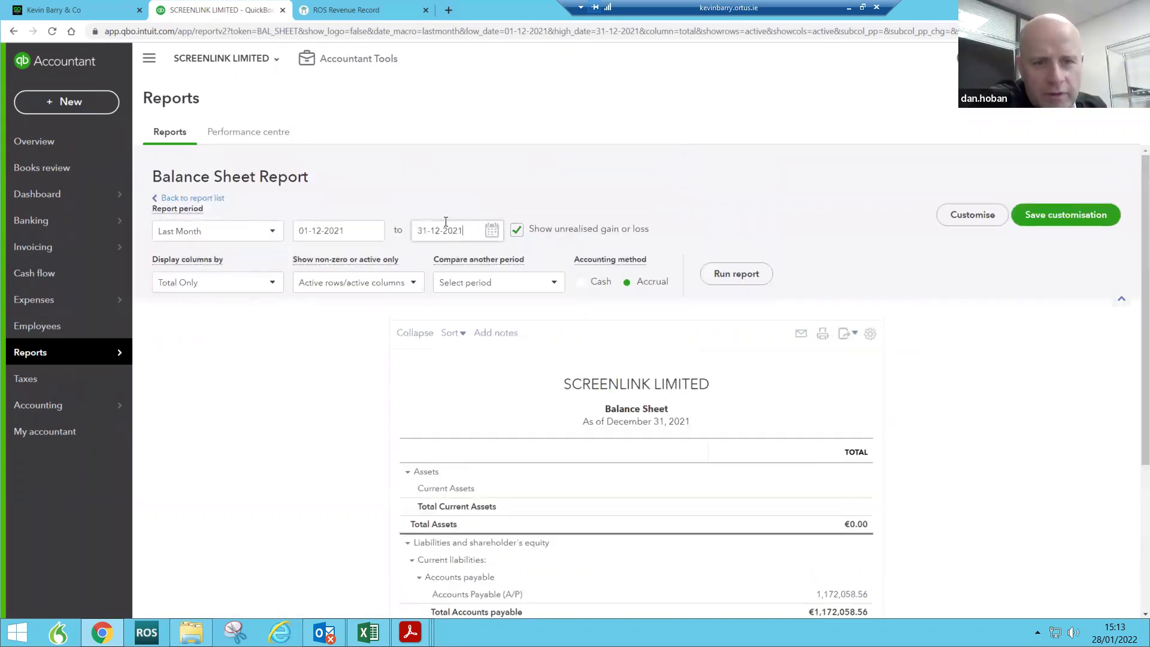
drag(464, 230, 404, 225)
text(28-01-2022)
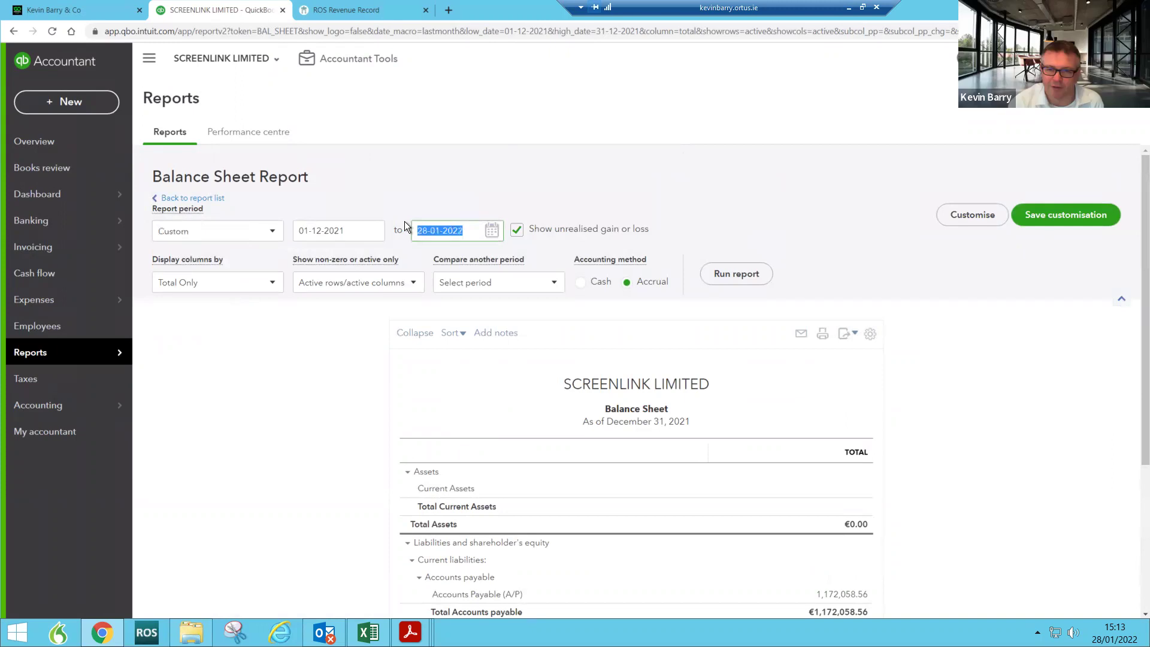
click(735, 275)
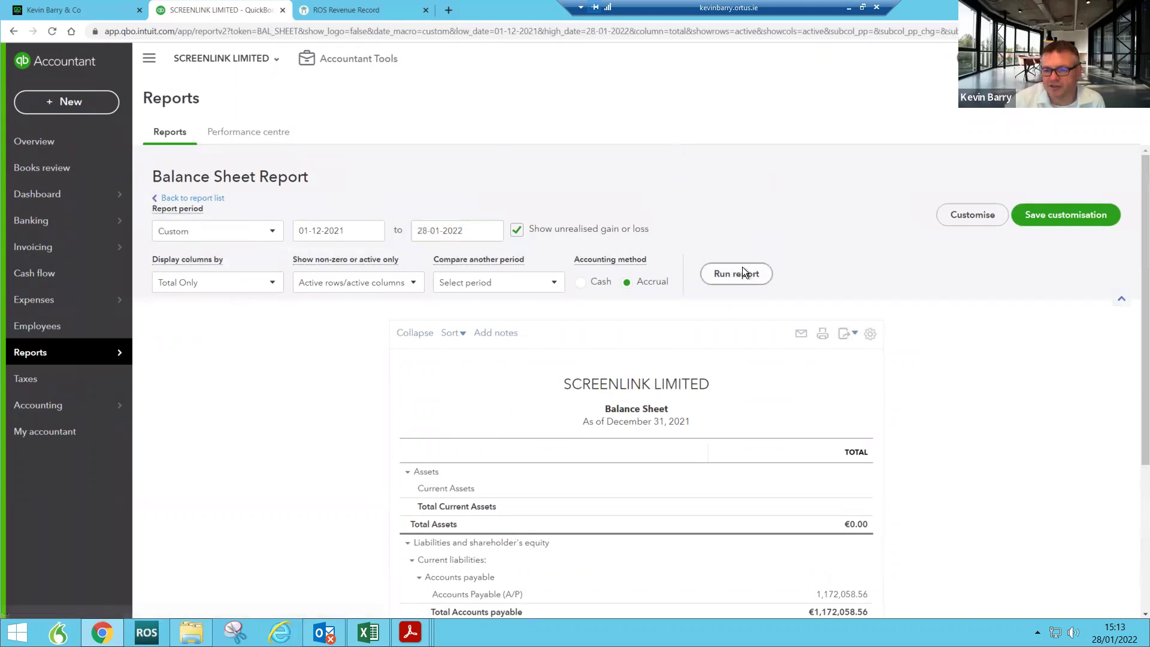
Step: Drill into the Opening Equity amount and scroll to the Balance and Revalued columns
scroll(655, 324, down, 3)
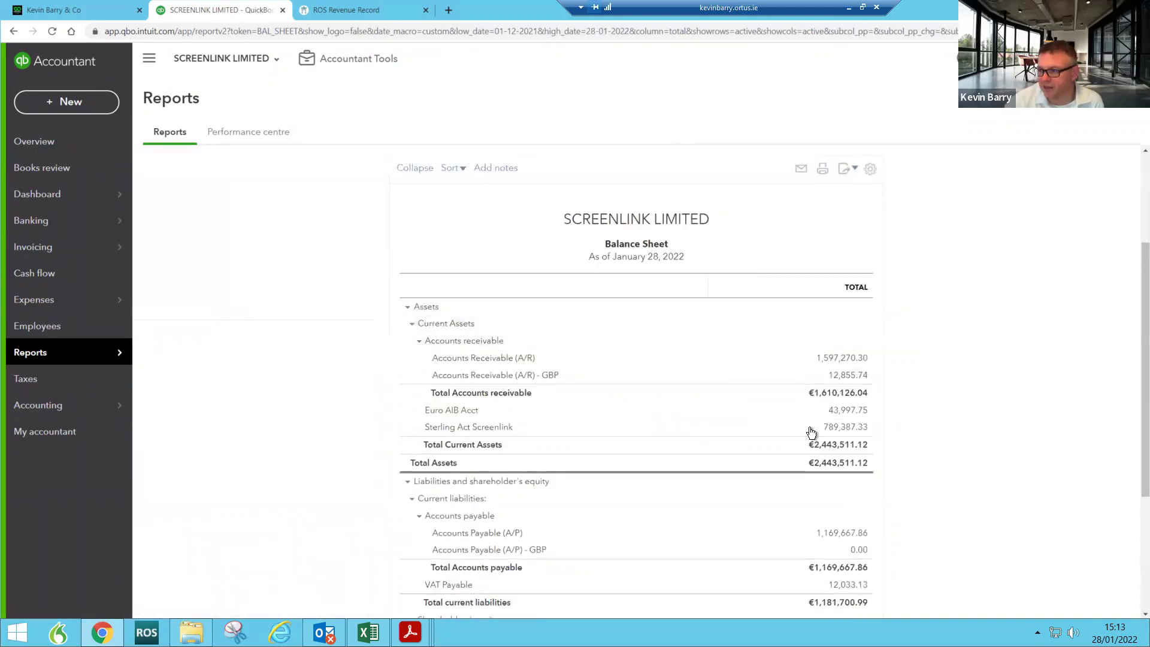
scroll(805, 428, down, 4)
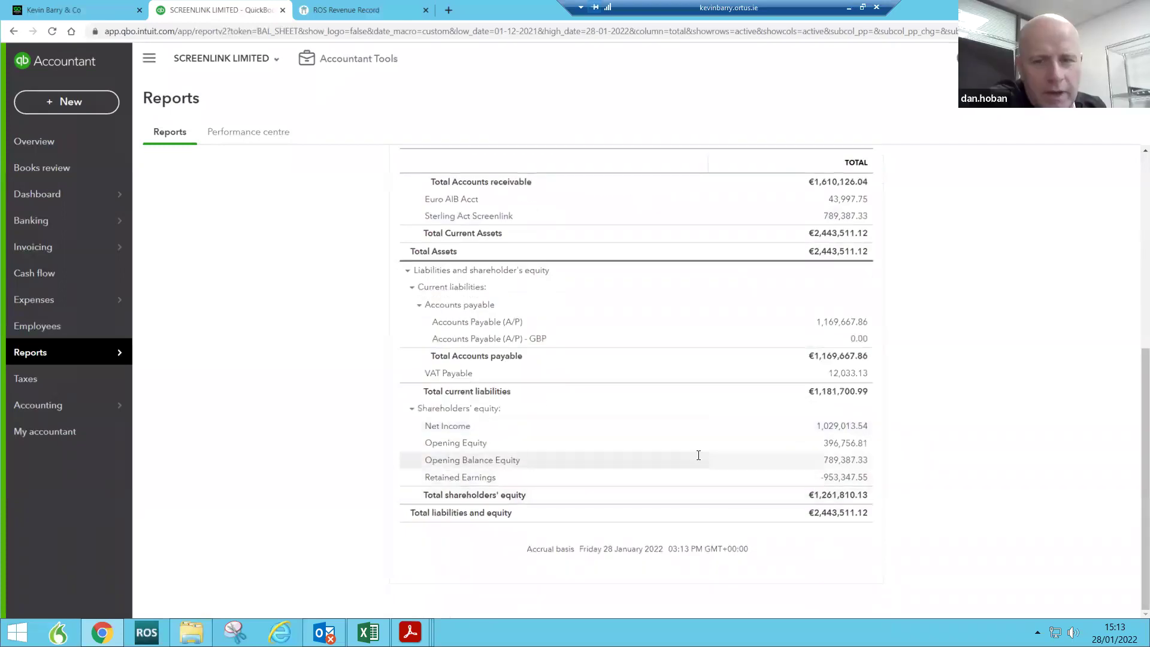
click(841, 443)
scroll(842, 446, down, 3)
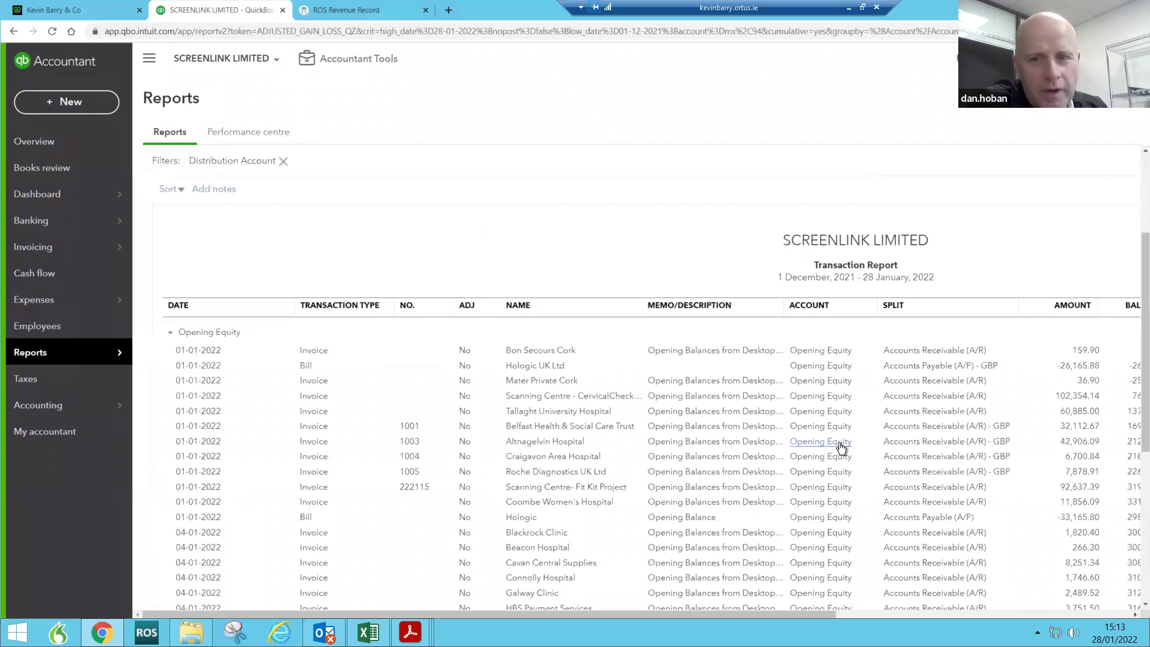
drag(821, 616, 1033, 602)
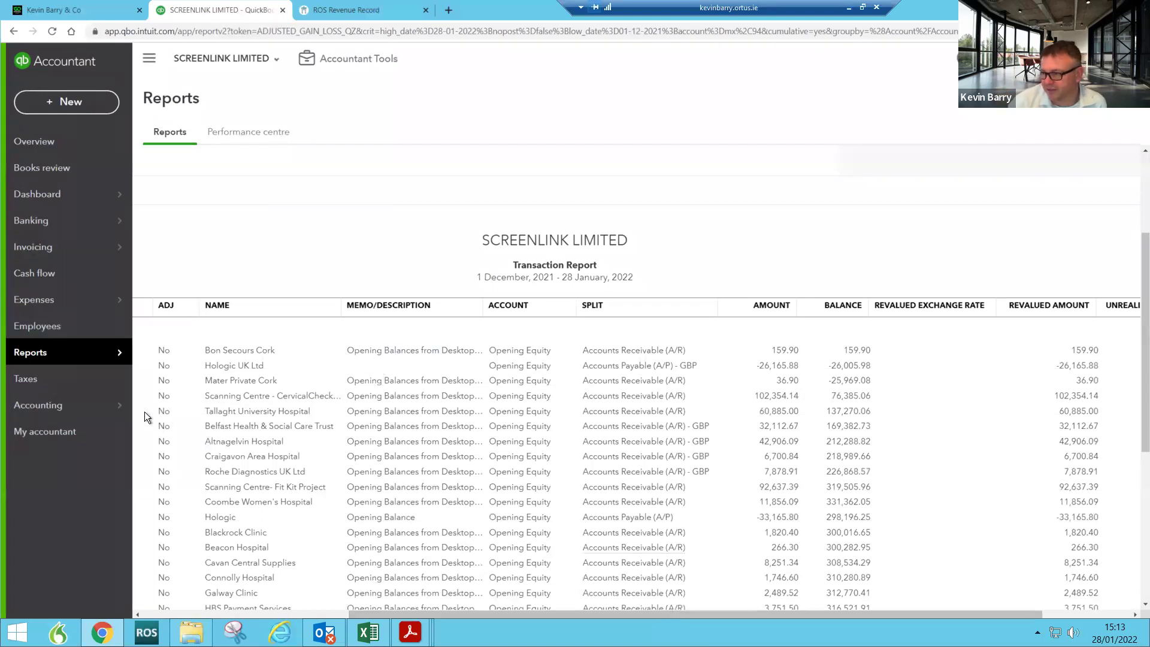
mouse_move(46, 200)
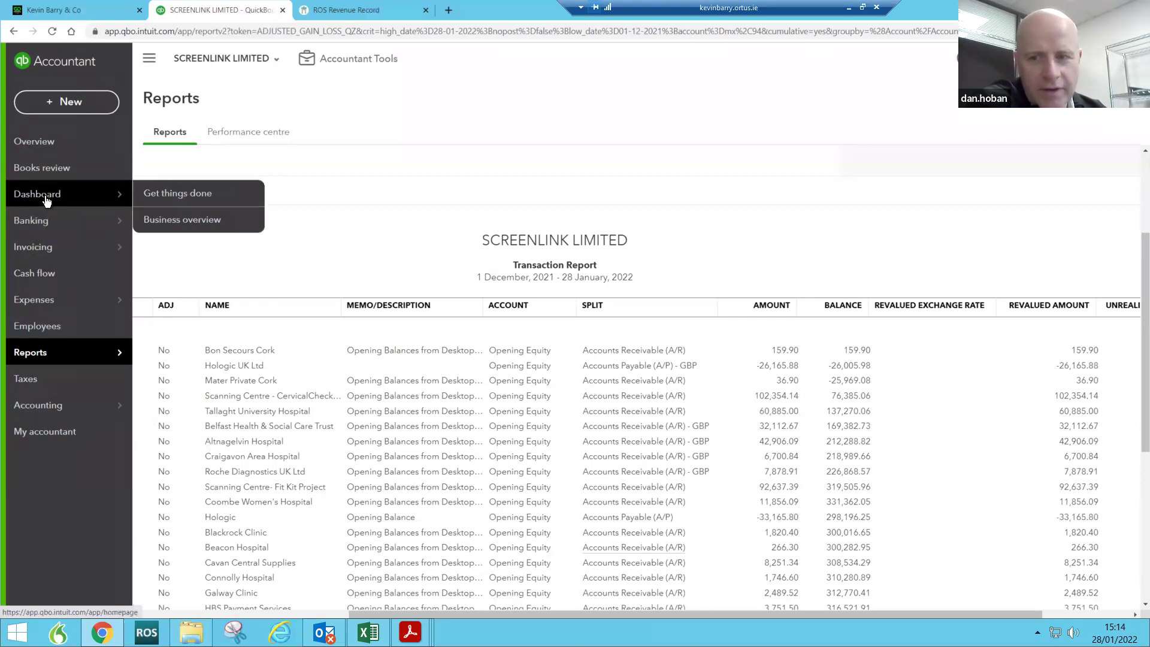
Step: Return to the Screenlink Dashboard and open the Euro AIB Acct bank transactions
click(46, 200)
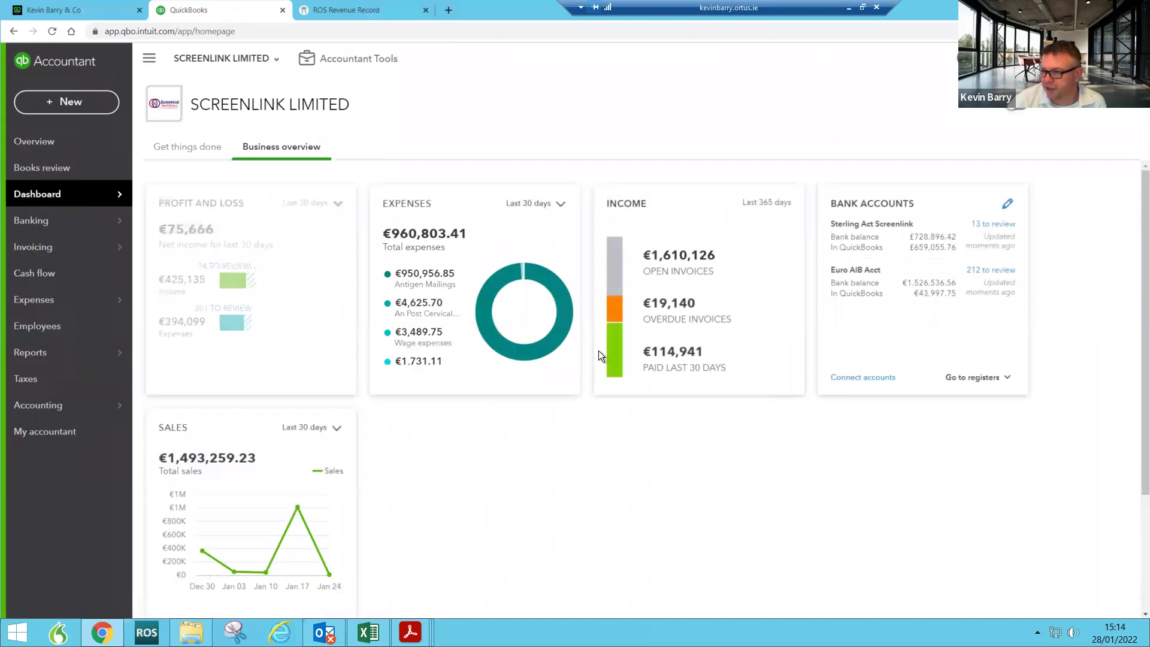
mouse_move(612, 359)
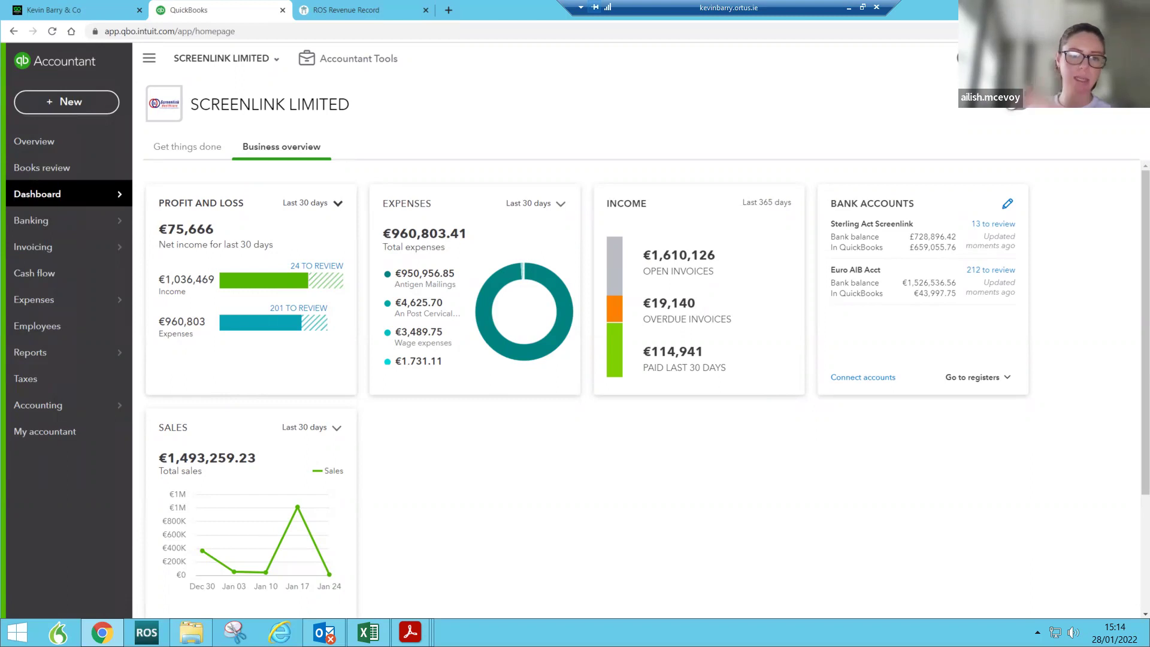
click(901, 282)
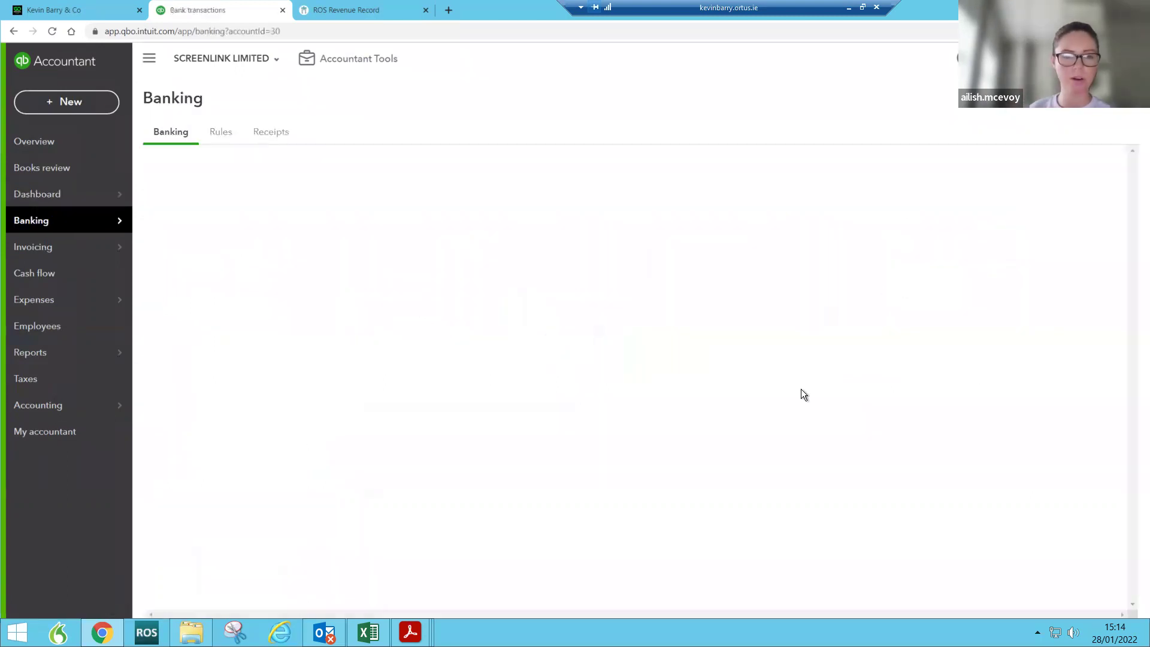
Step: Jump to page 3 of the Euro AIB Acct transactions and review the January entries
drag(1132, 254, 1131, 623)
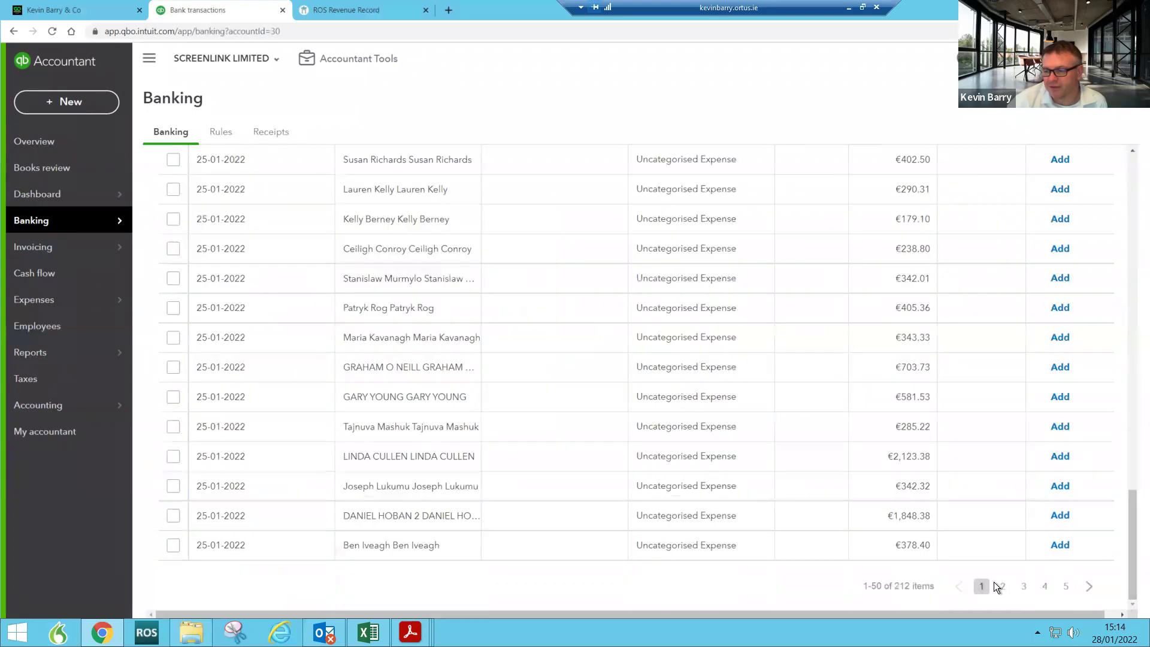
click(1022, 587)
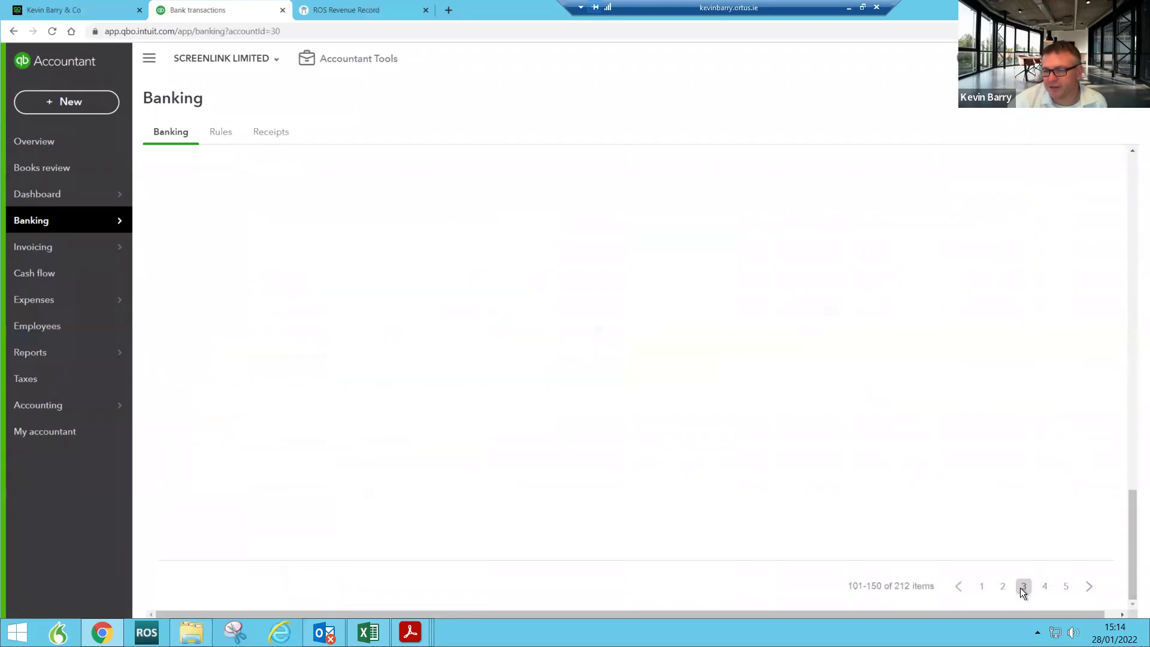
scroll(964, 513, up, 8)
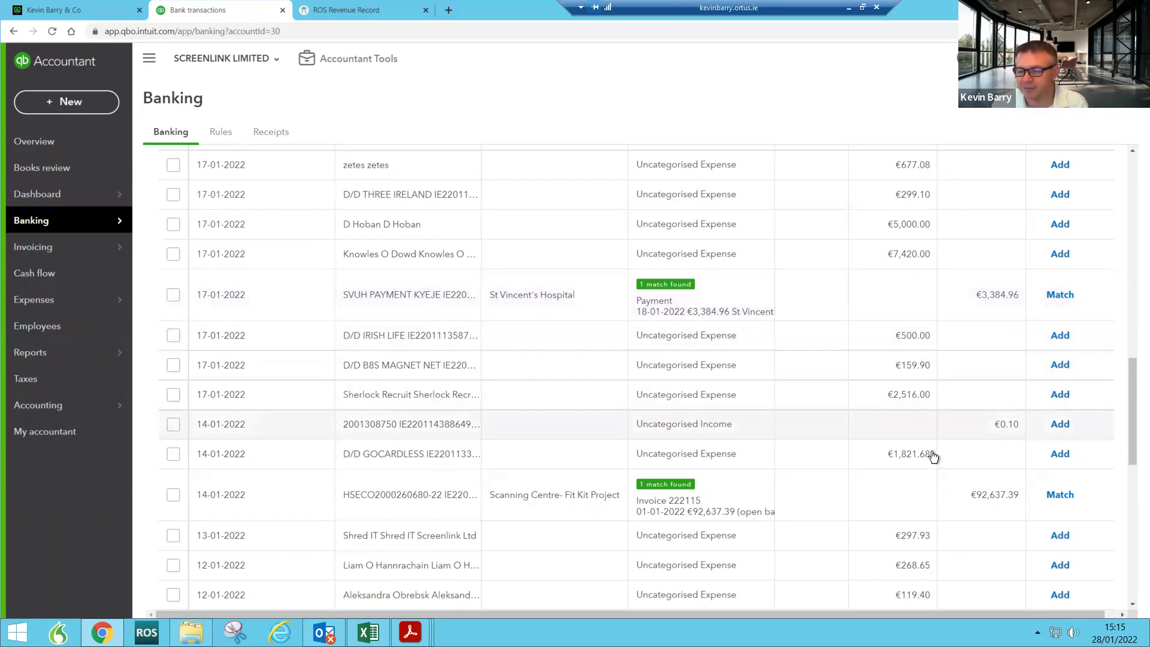
Step: Leave Banking and return to SCREENLINK LIMITED's Business overview dashboard
mouse_move(59, 230)
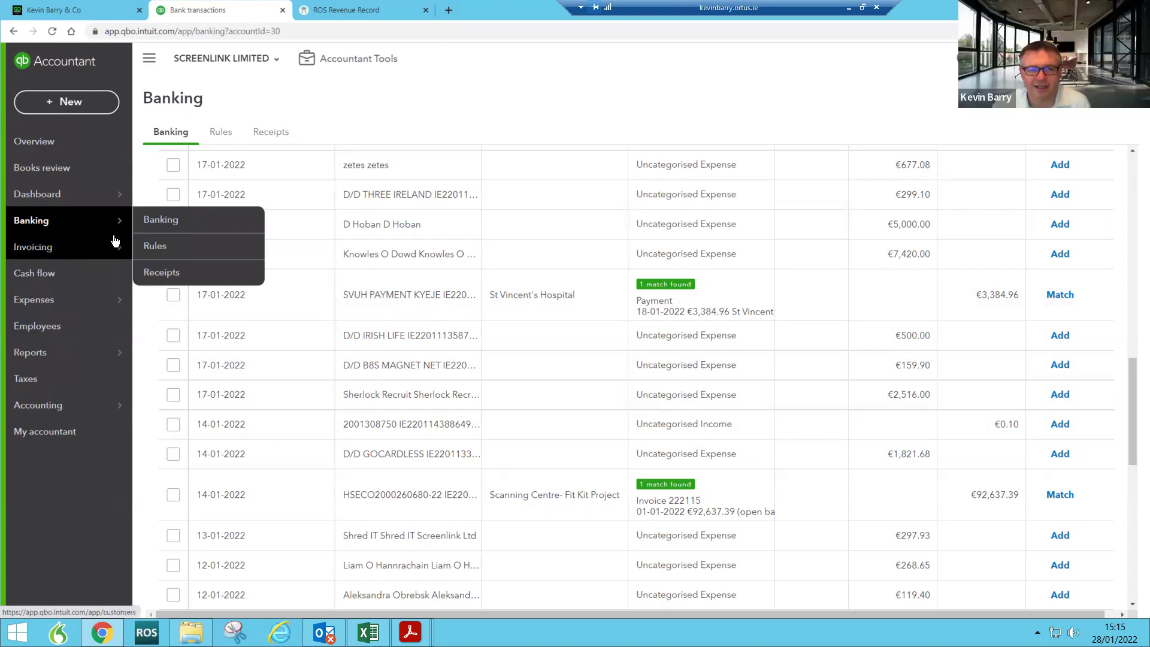
click(59, 199)
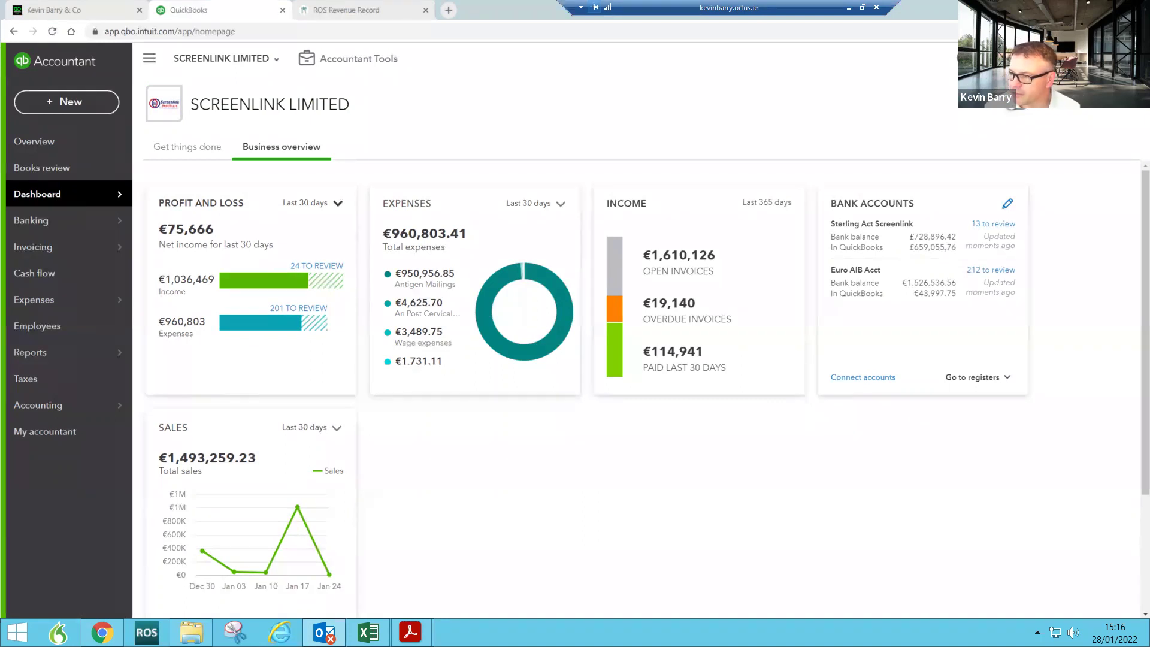
key(ctrl+n)
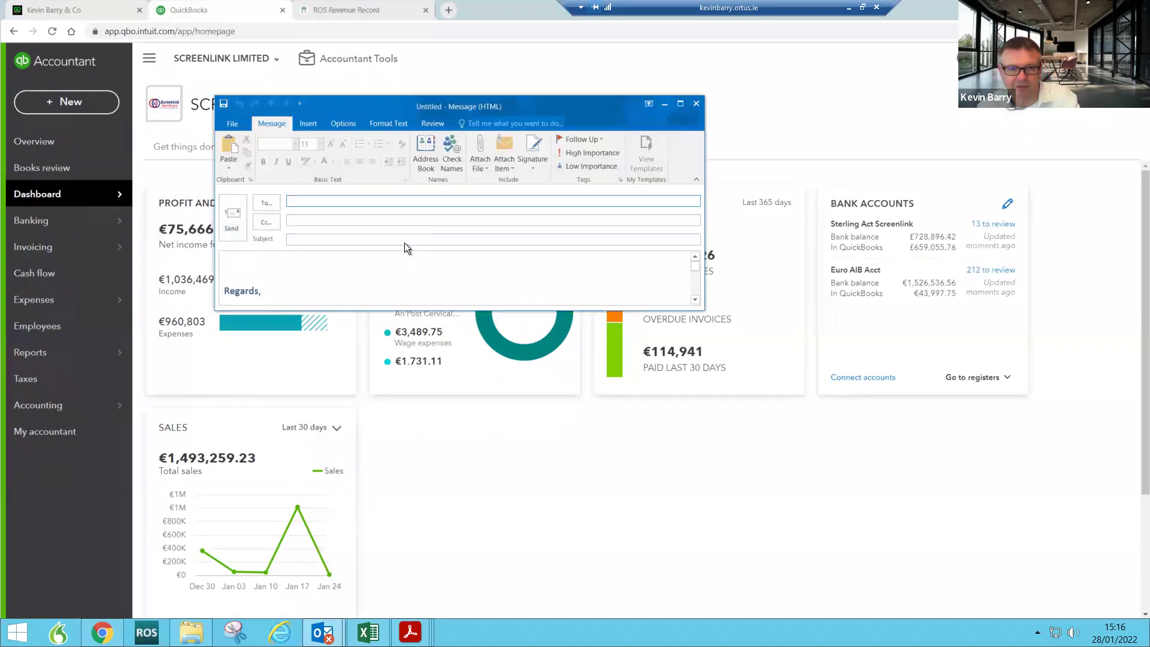
Step: Draft an Outlook email to two suggested colleagues titled 'Can u join the zoom', then set it aside
text(a)
click(393, 216)
text(l)
click(410, 215)
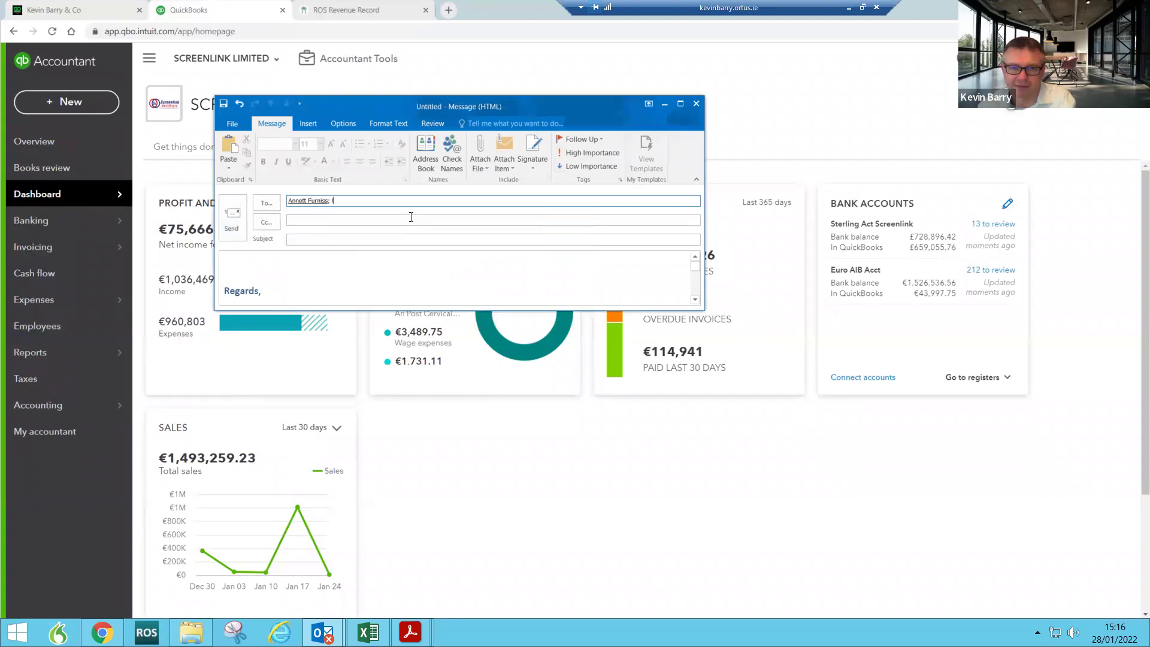
click(373, 239)
text(Ca)
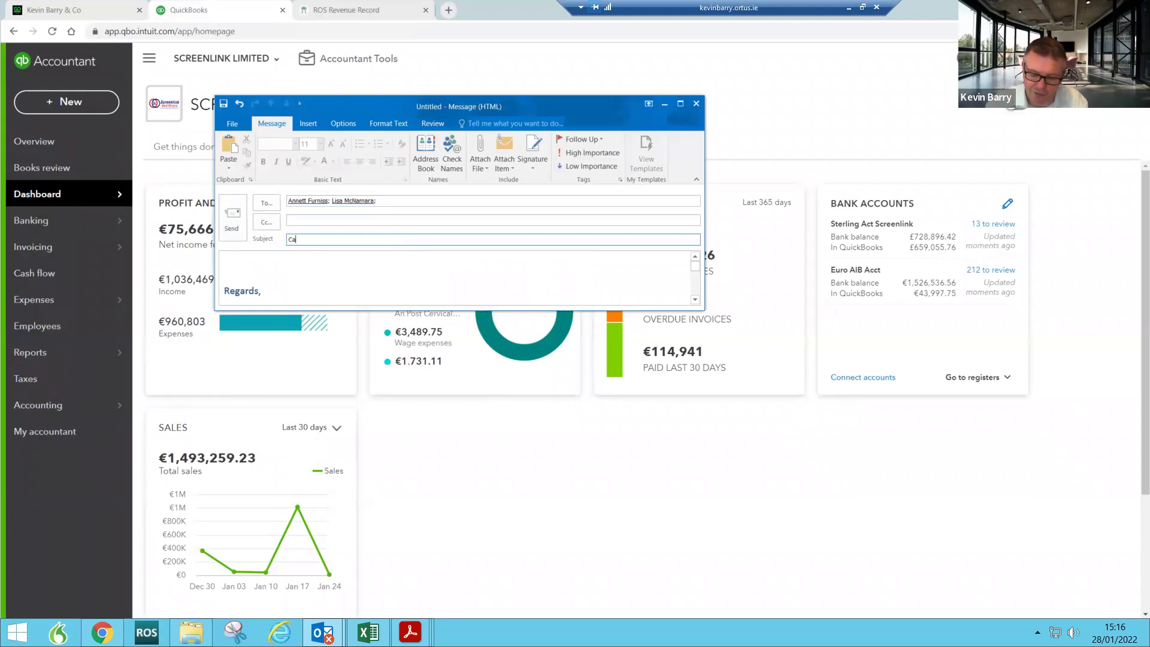
text(n u join)
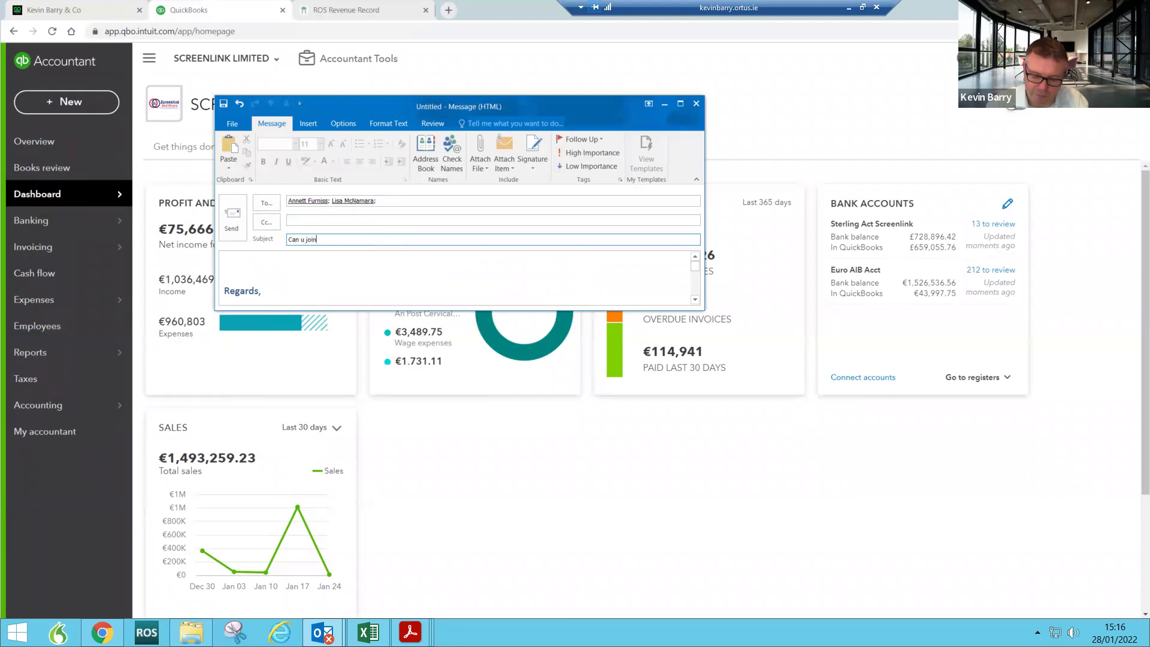
text( the zoom)
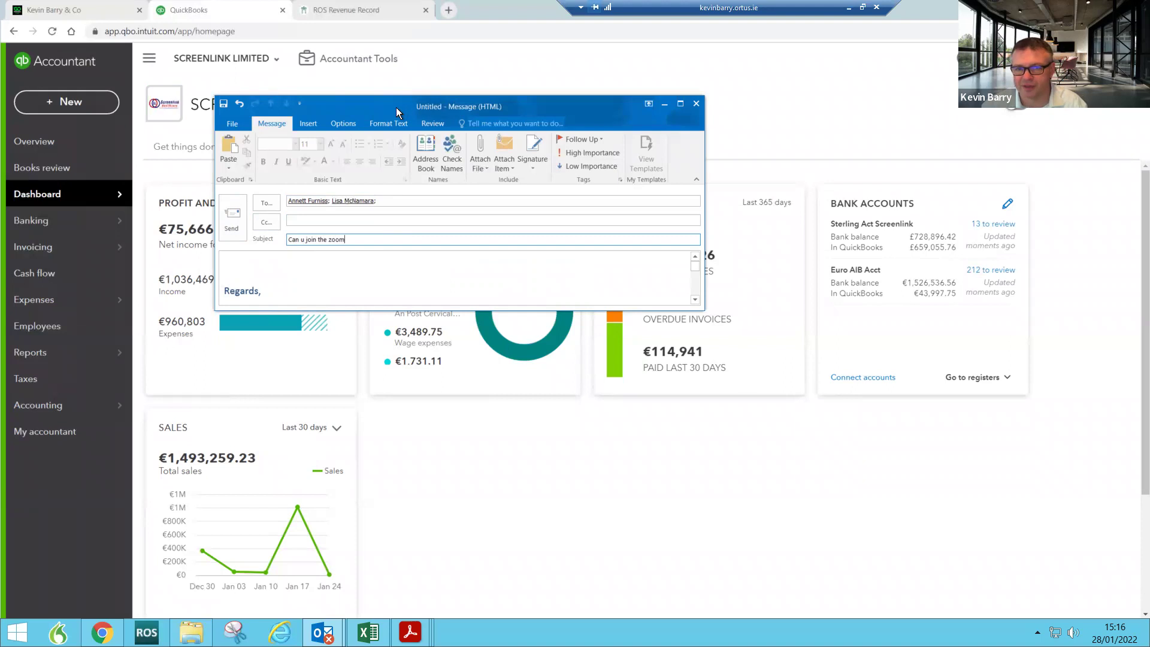
drag(397, 106, 1149, 155)
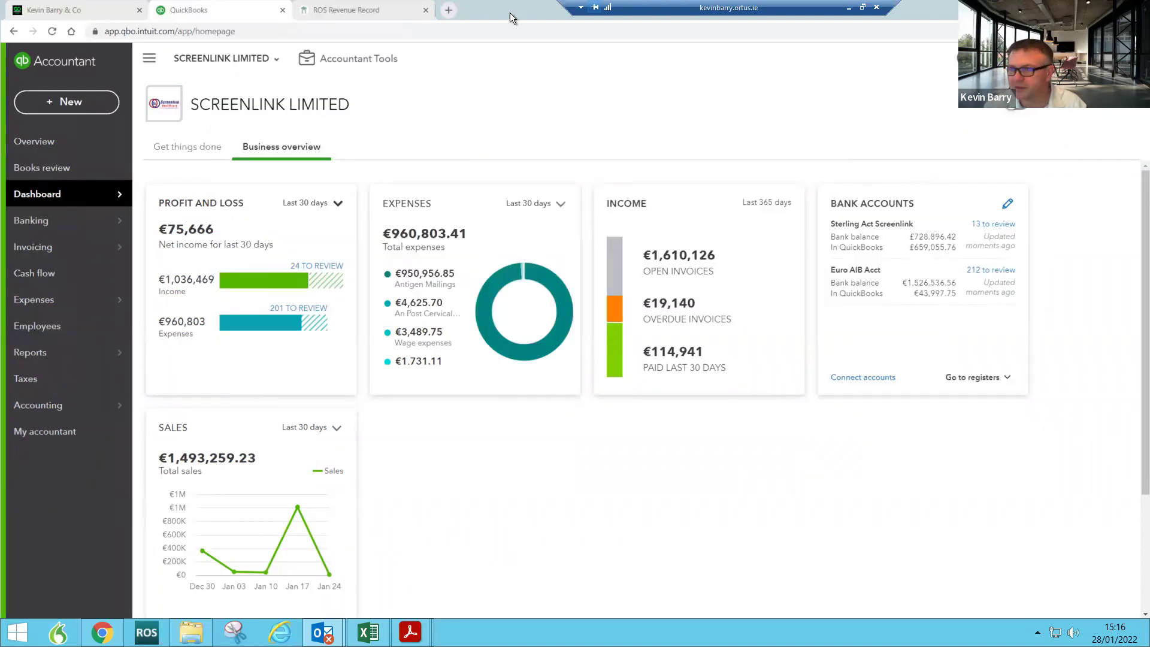
Step: Minimise and restore the remote session, then open the SCREENLINK LIMITED company dropdown
click(851, 8)
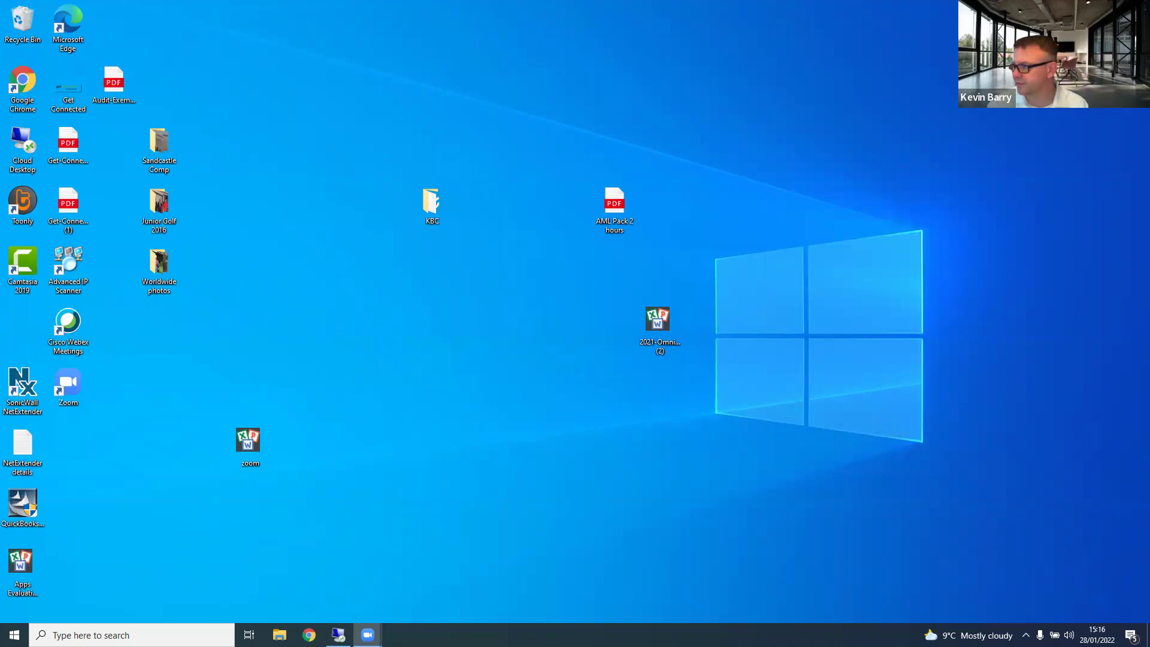
key(alt+Tab)
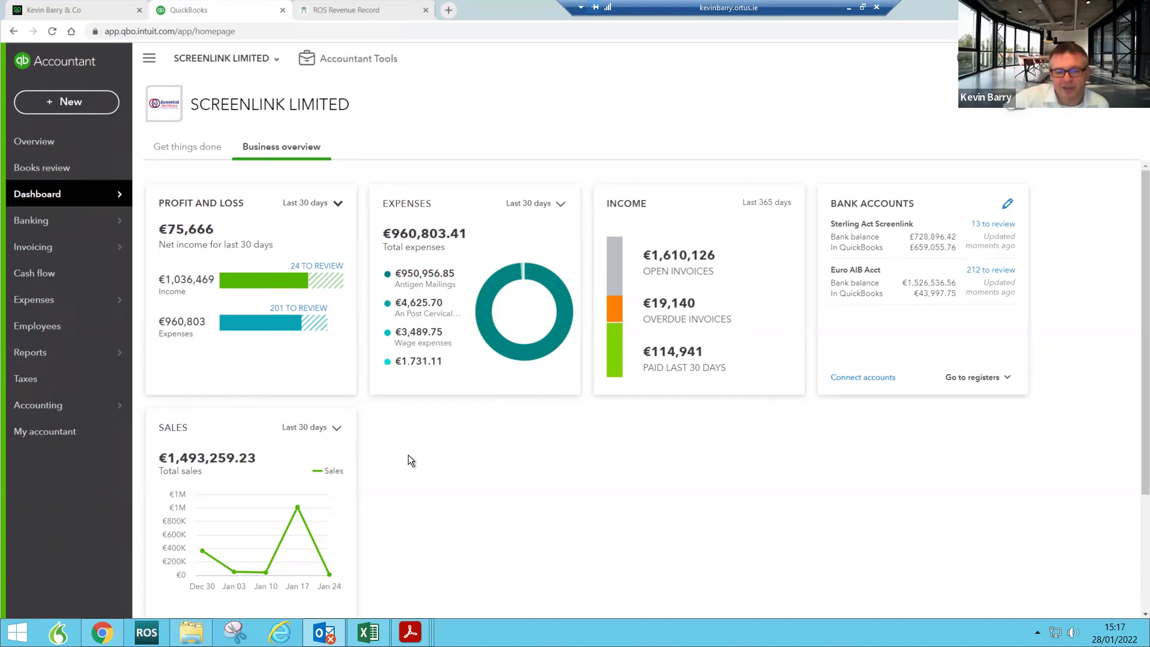
click(272, 60)
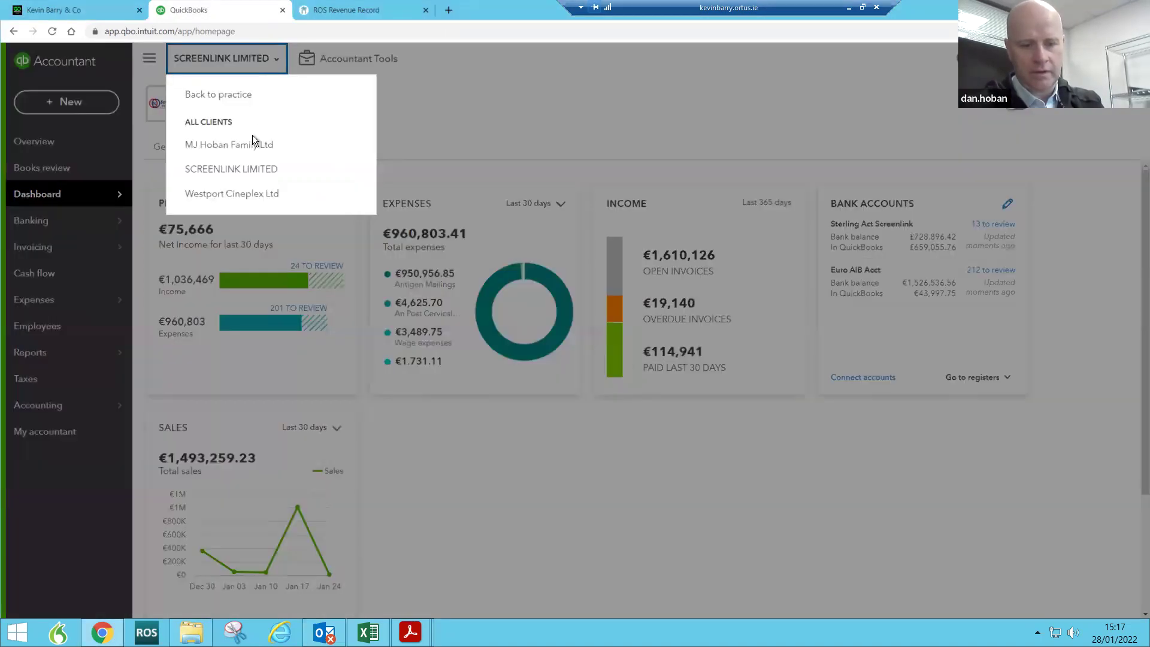
Step: Switch to MJ Hoban Family Ltd and open its Banking page with no connected accounts
click(225, 153)
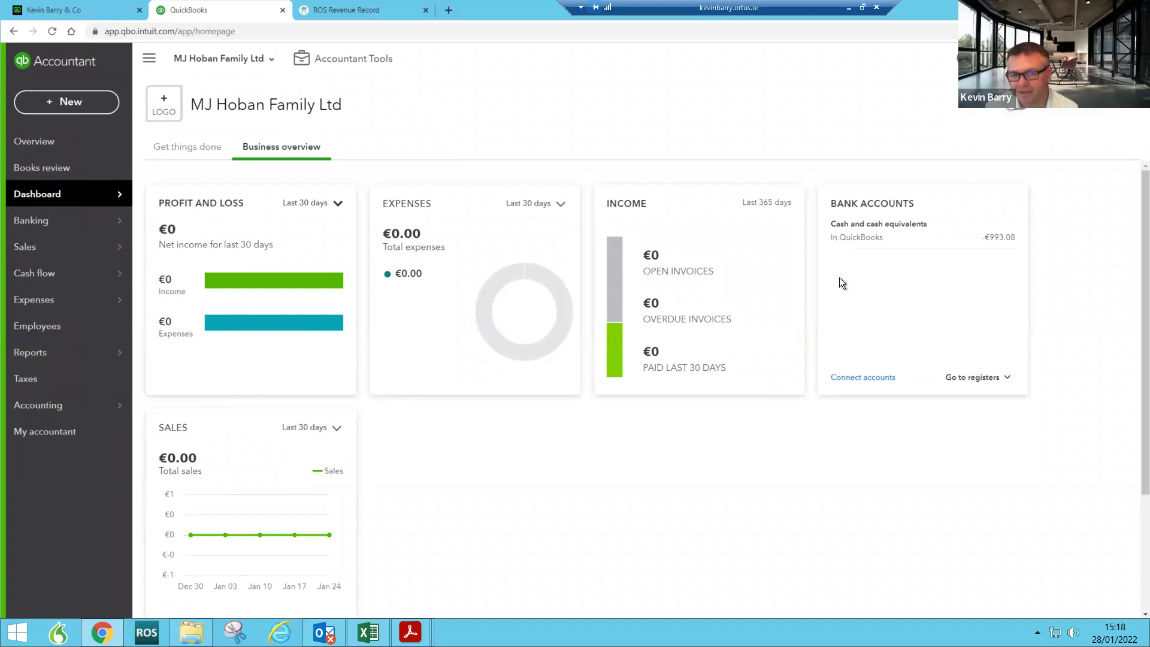
click(58, 229)
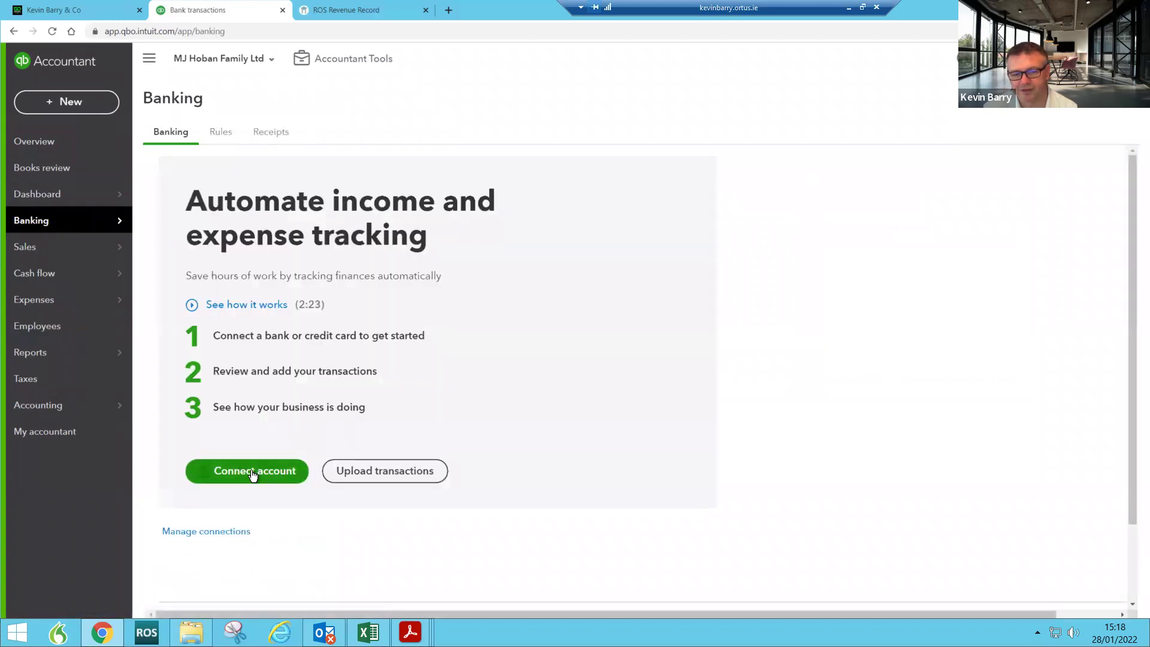
click(248, 458)
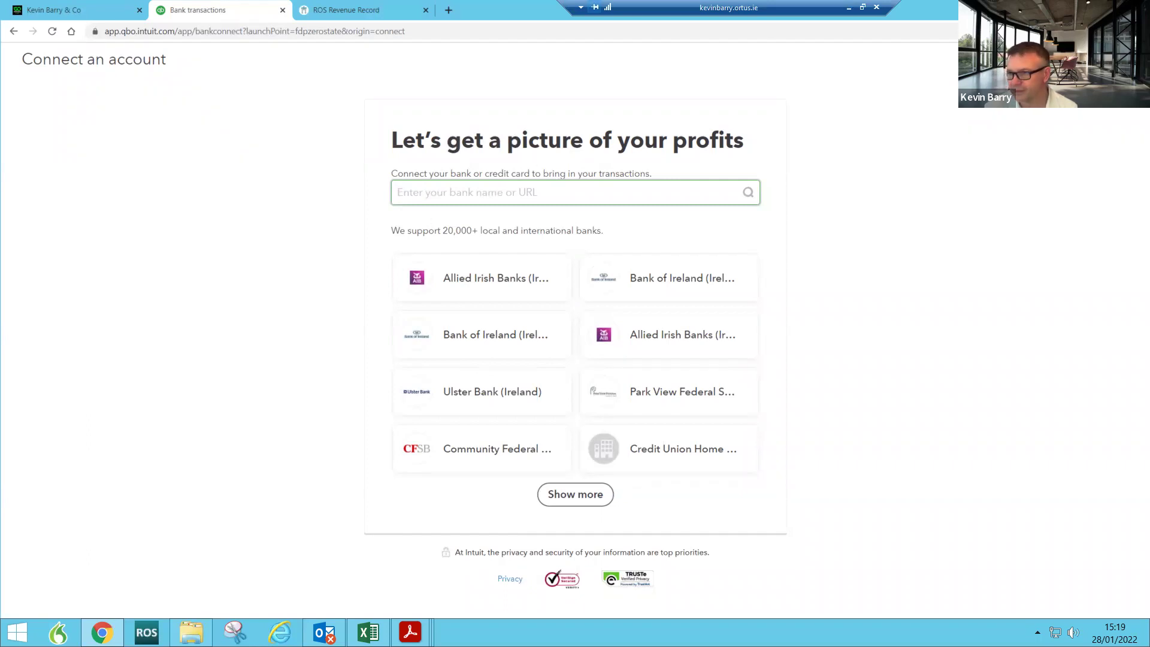
click(1128, 59)
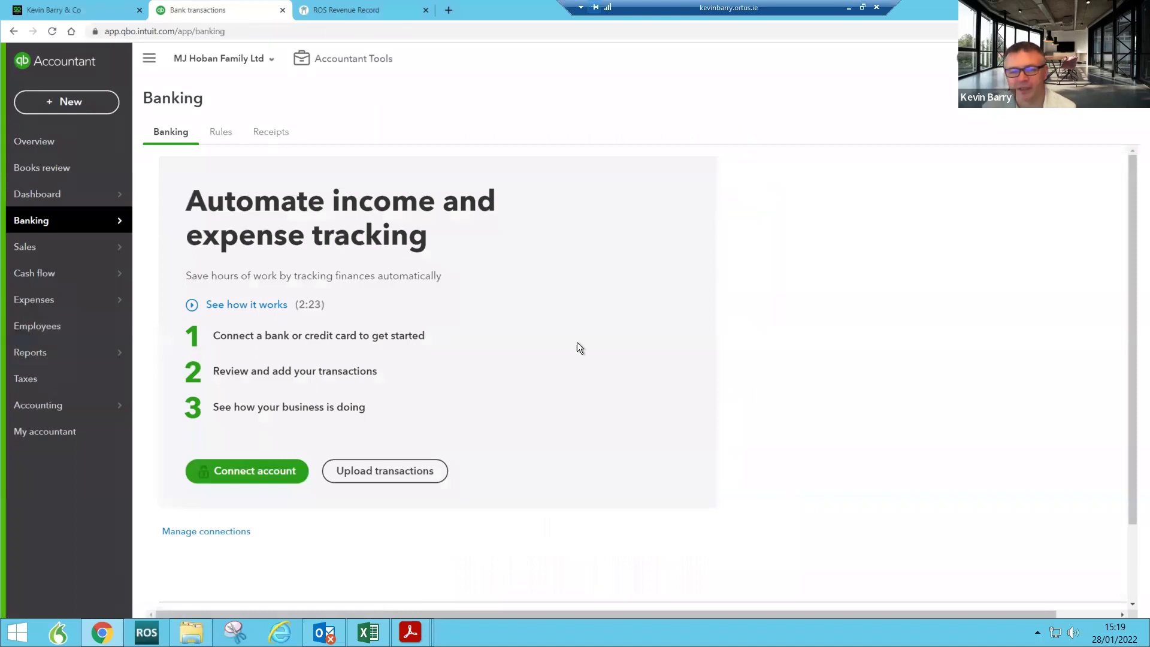
mouse_move(50, 222)
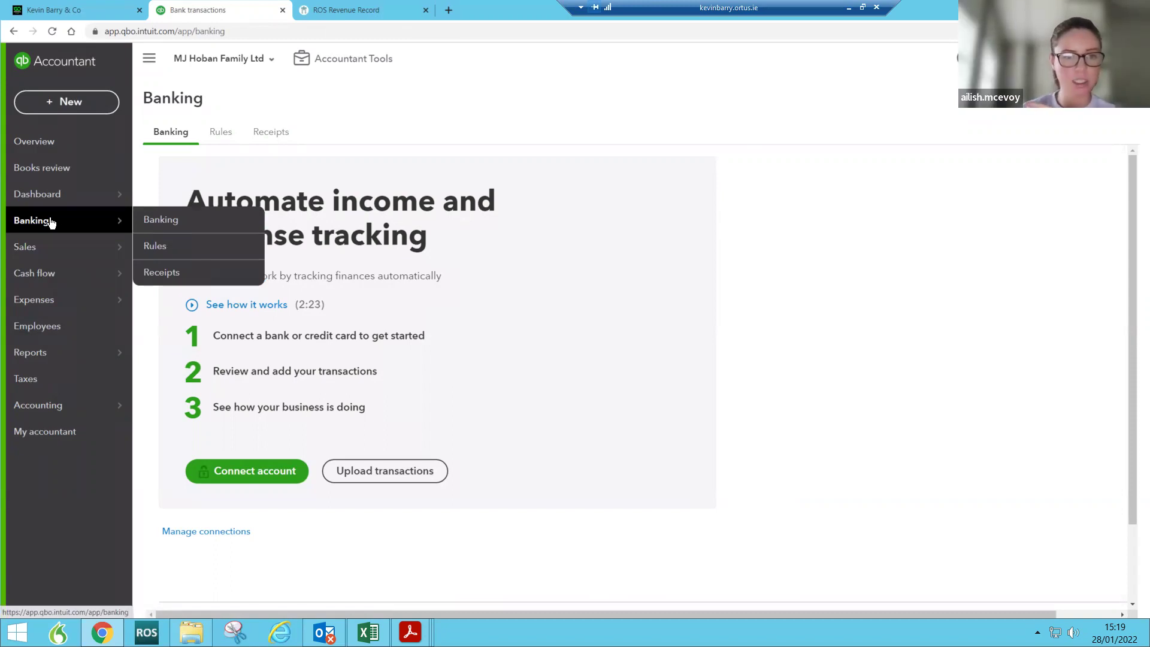
click(42, 197)
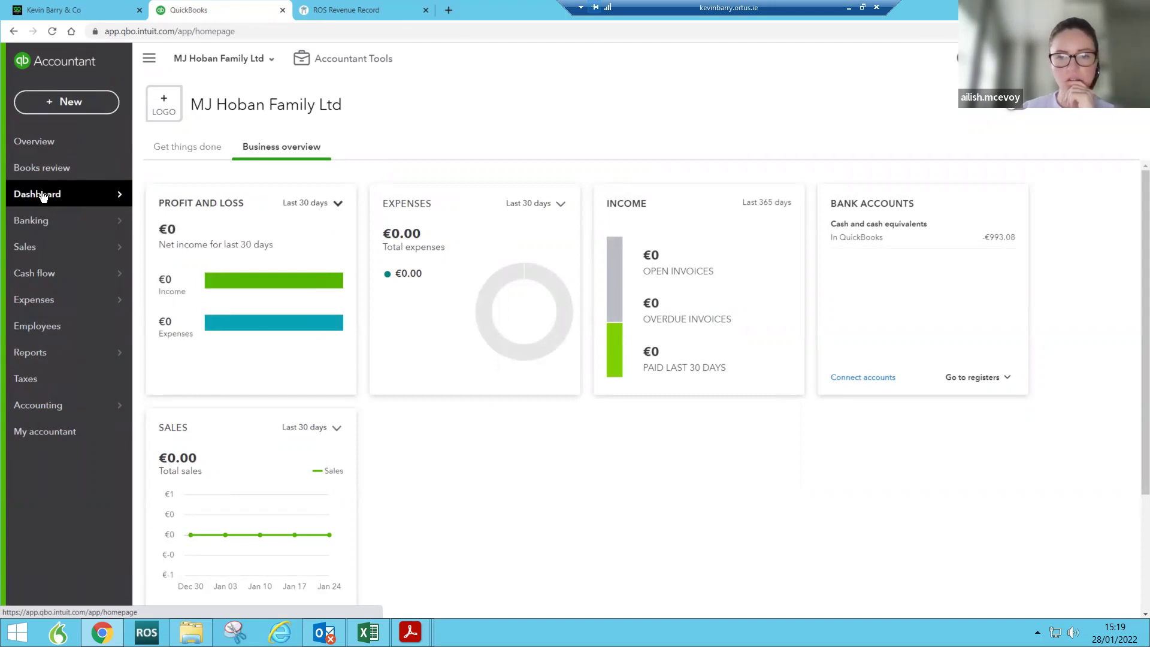
click(63, 102)
key(Escape)
click(1075, 58)
click(562, 133)
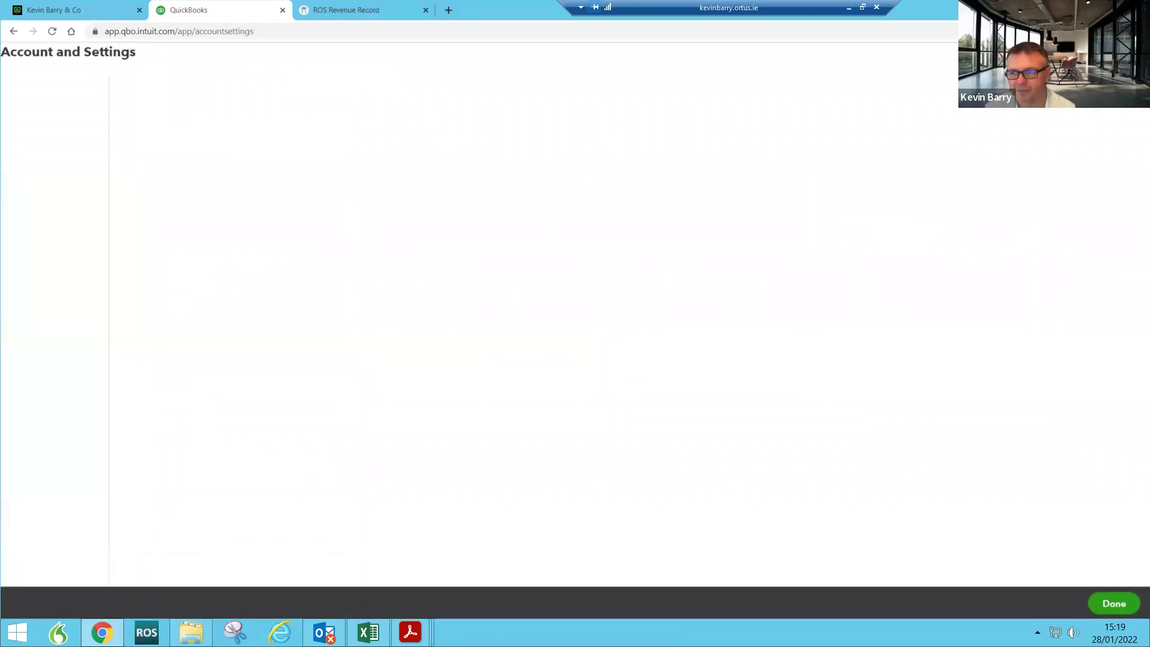
click(1133, 59)
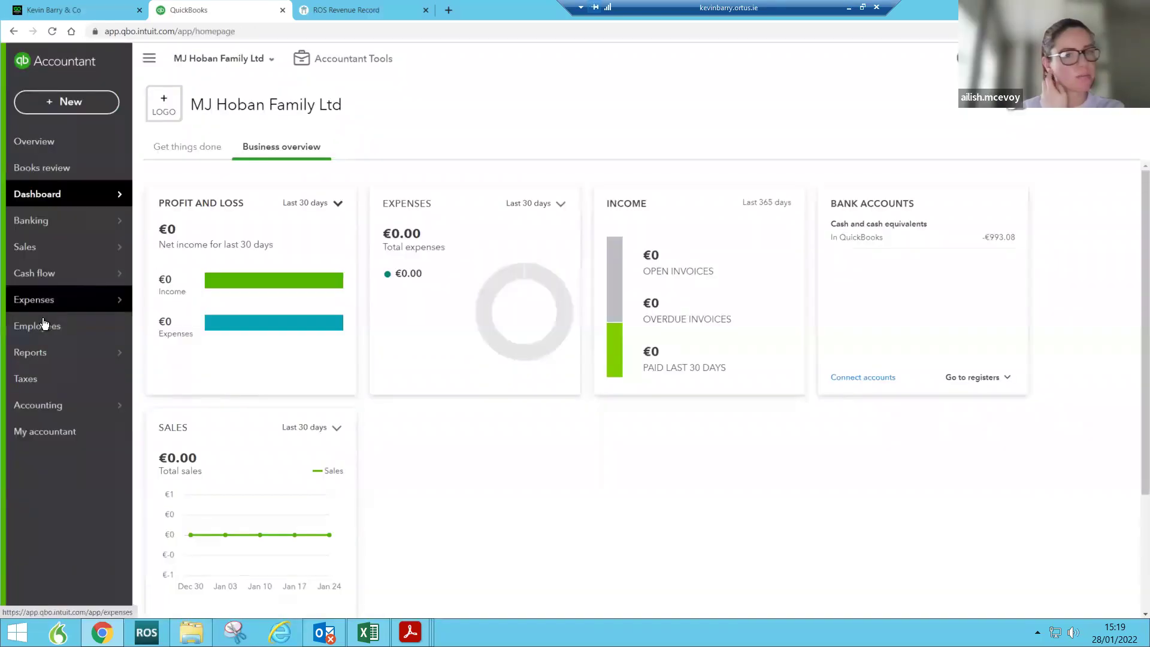
click(47, 222)
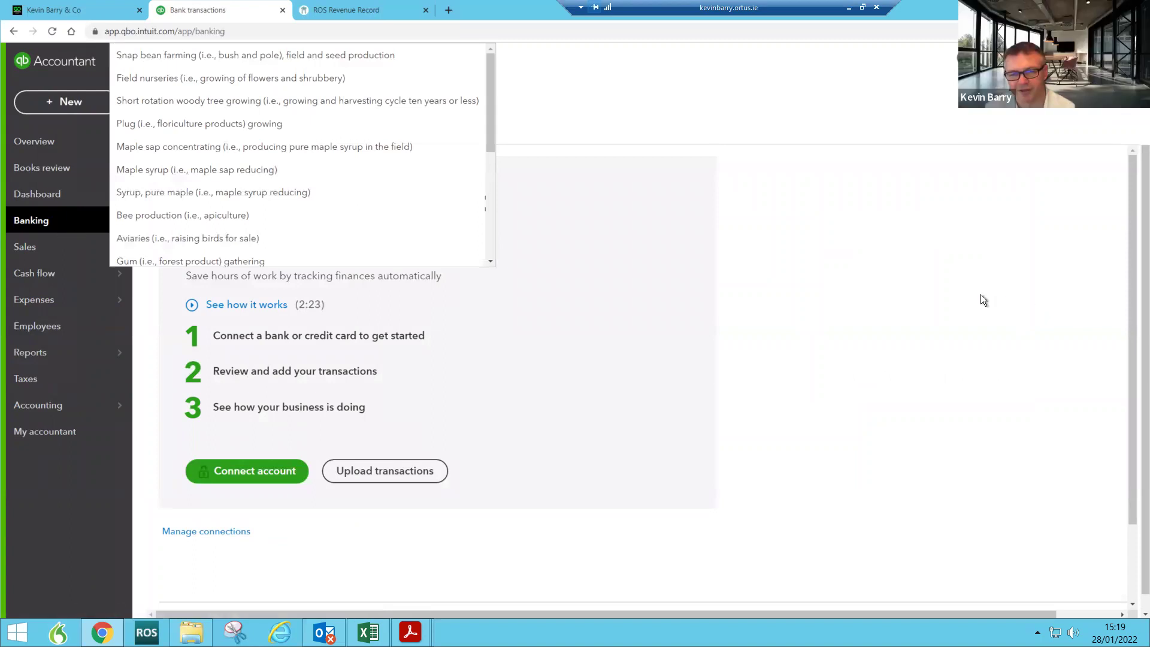
click(279, 472)
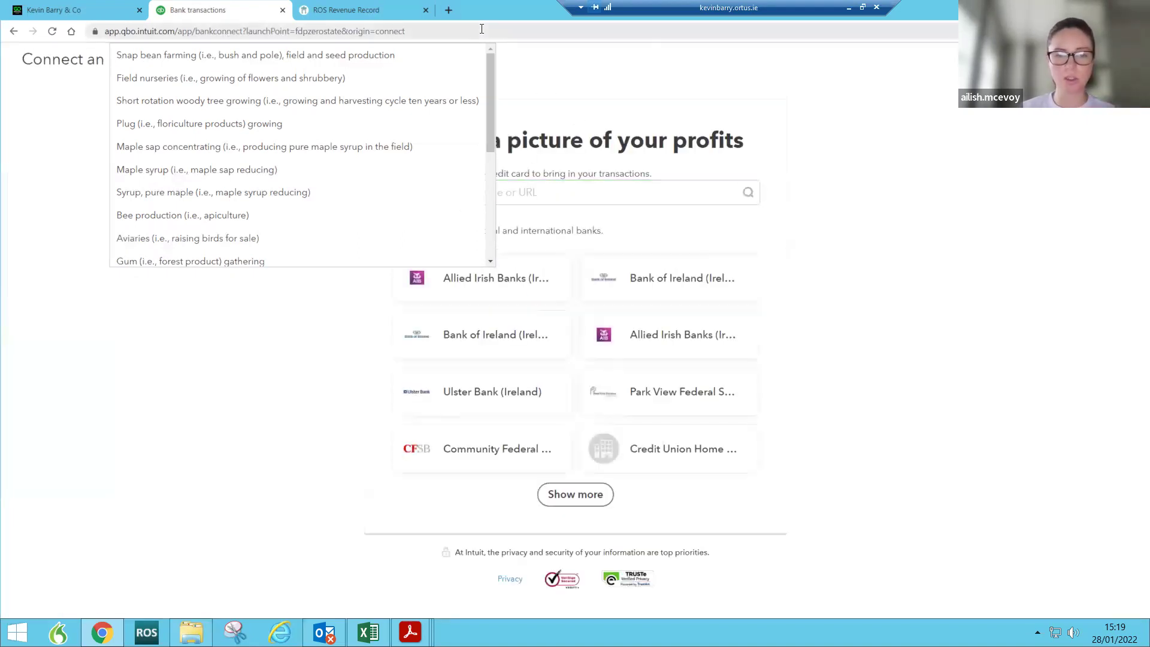
click(522, 109)
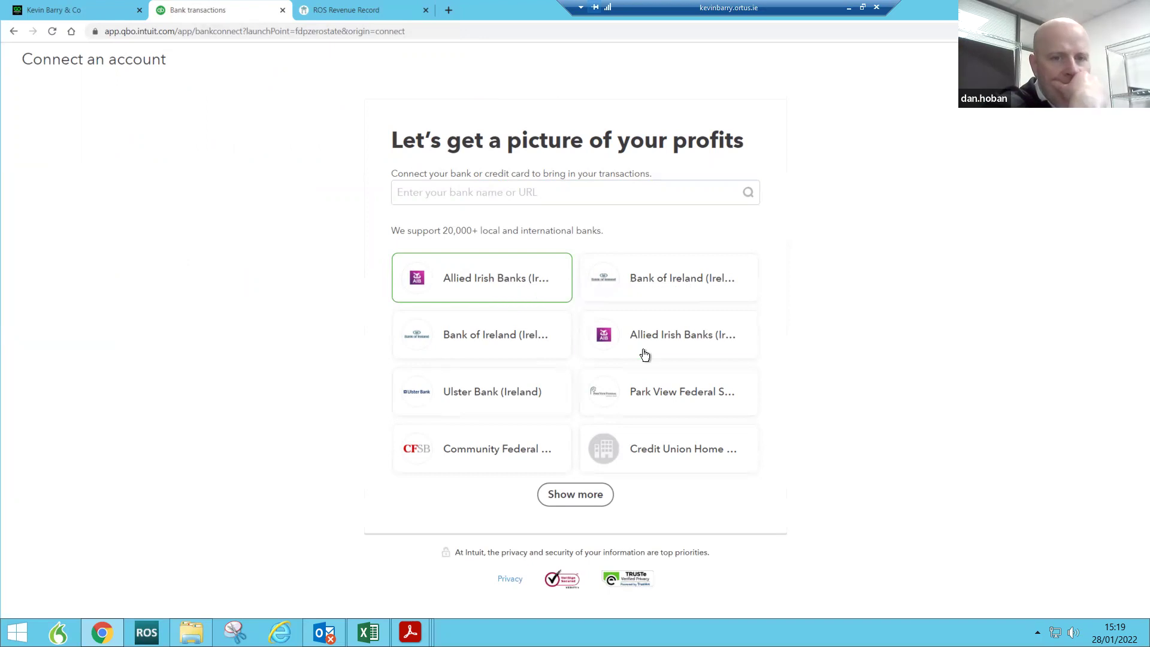
click(523, 287)
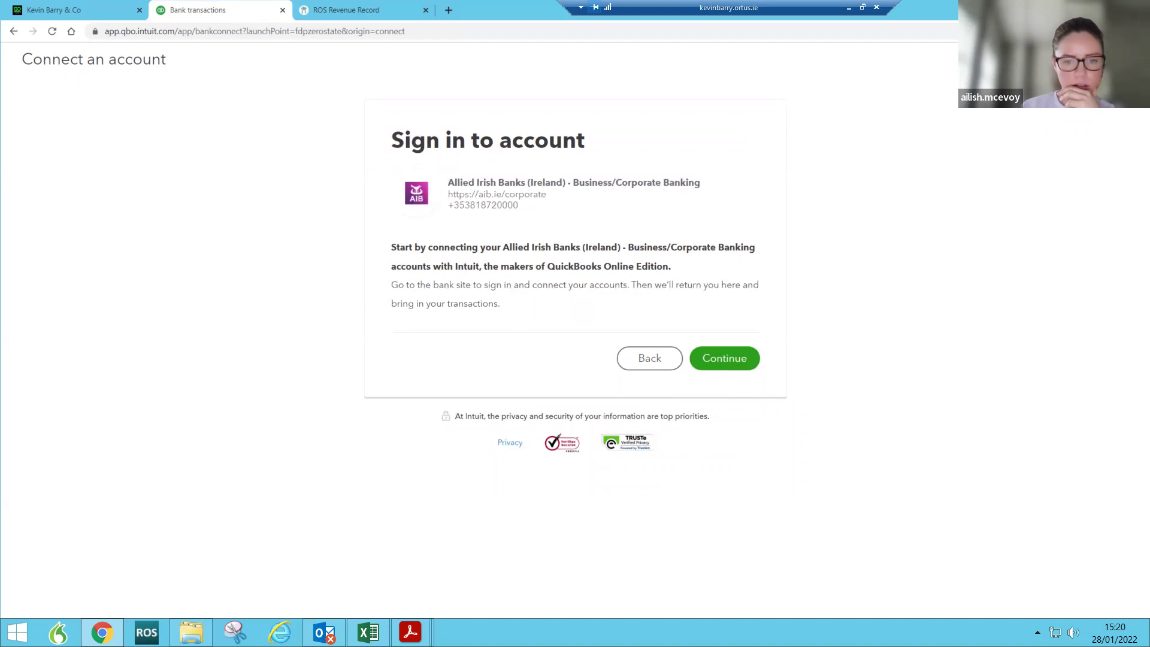
click(1127, 59)
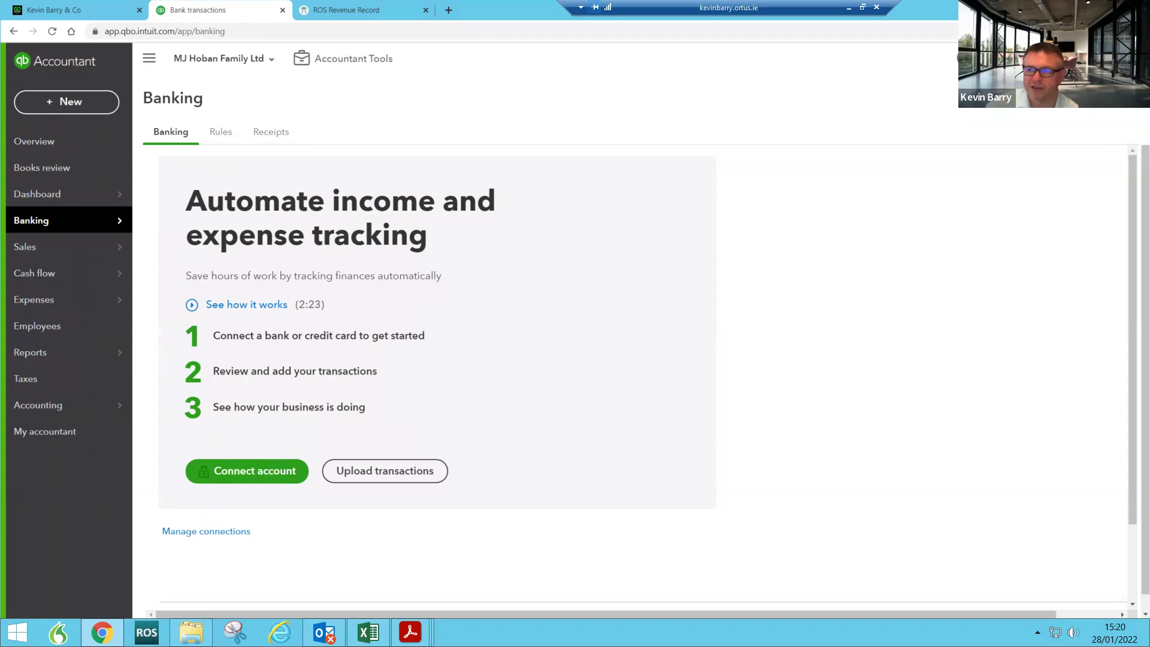
click(1078, 58)
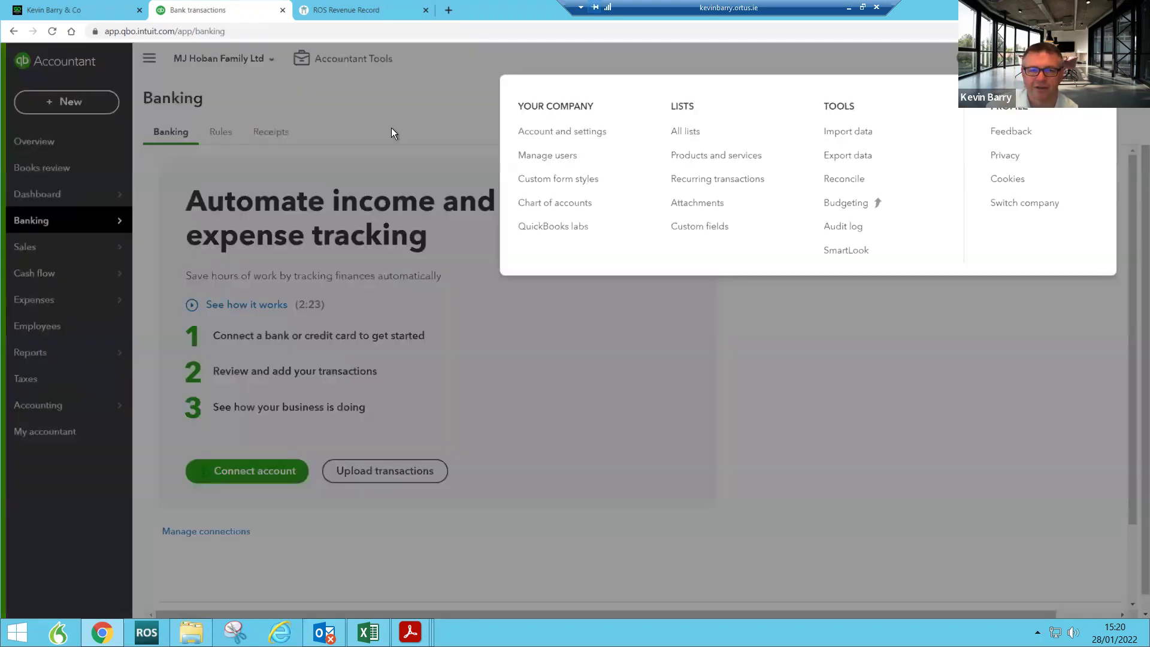
click(558, 135)
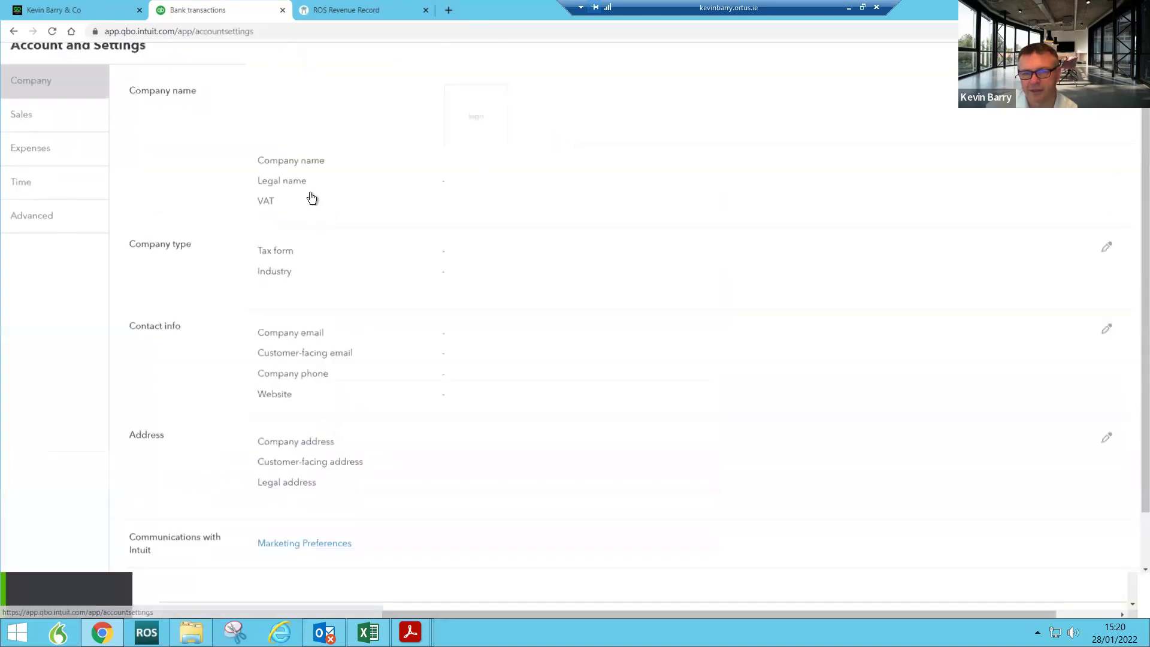
click(39, 172)
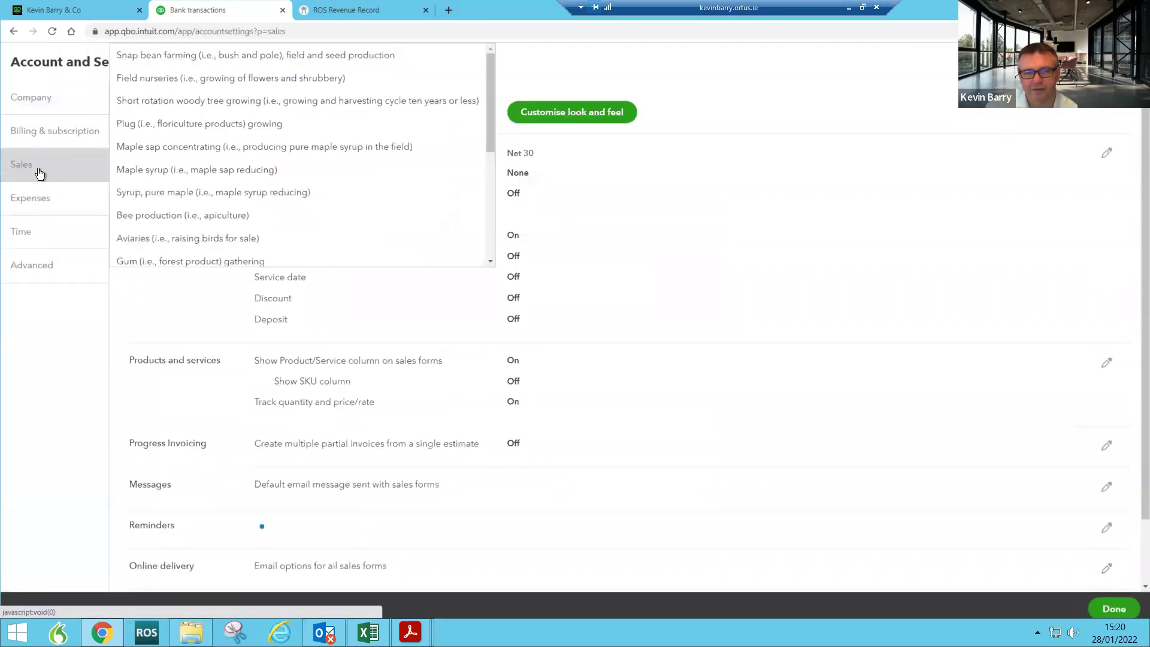
click(631, 182)
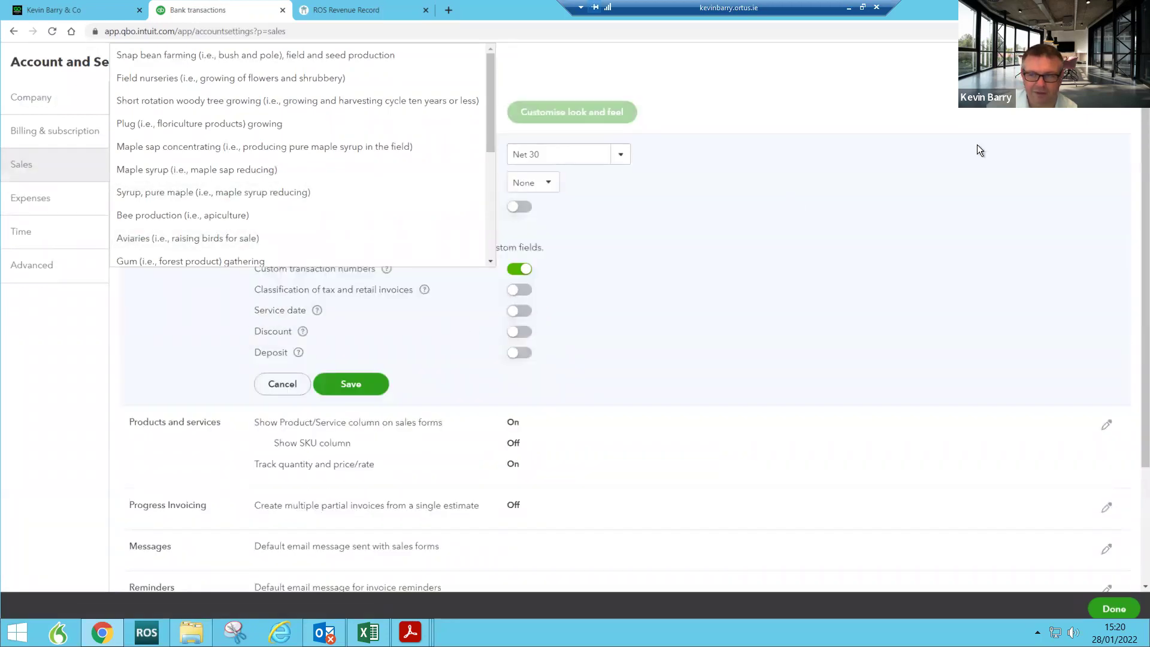
click(1126, 61)
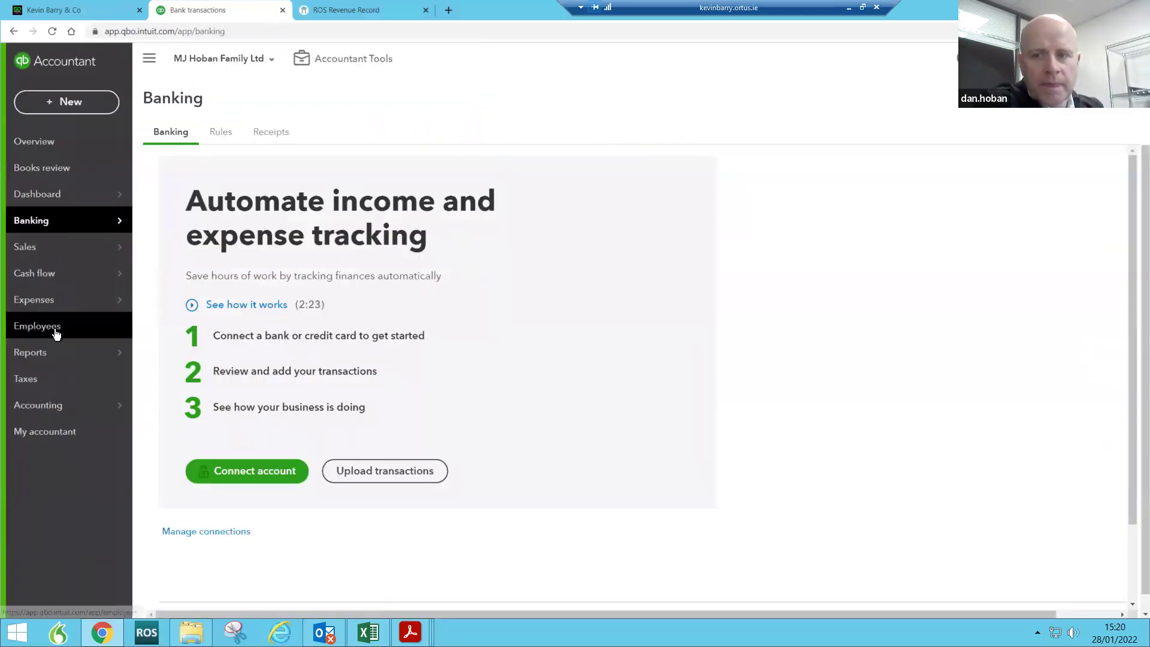
mouse_move(53, 307)
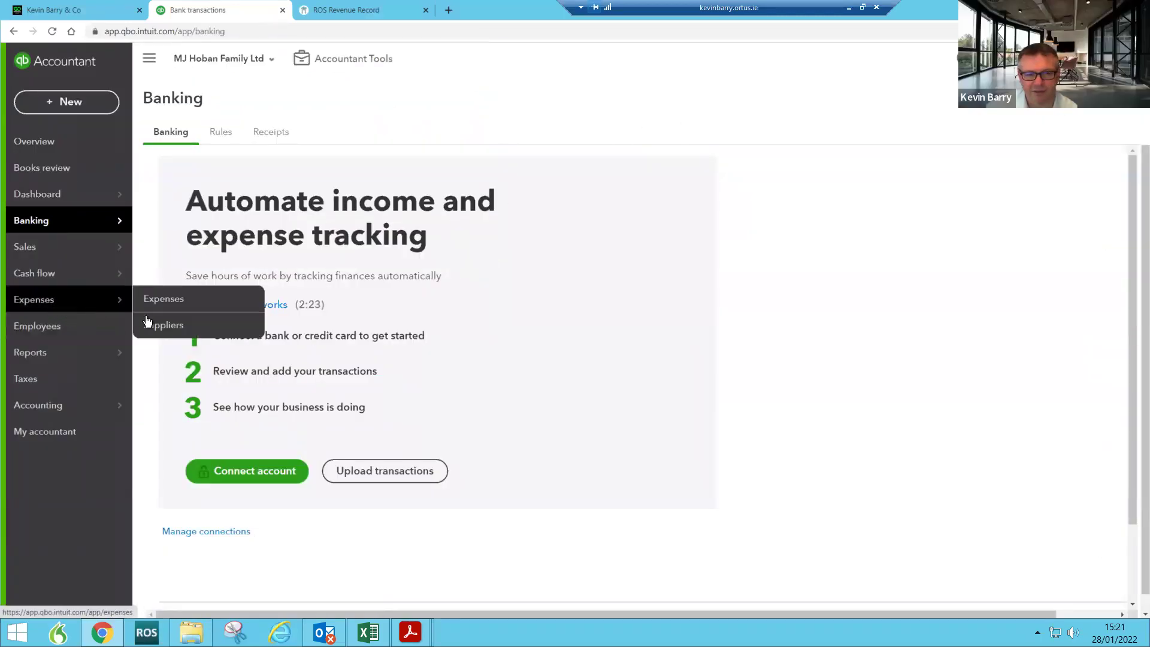
Step: Open MJ Hoban Family Ltd's Suppliers list and scroll through suppliers at €0.00 open balance
click(161, 329)
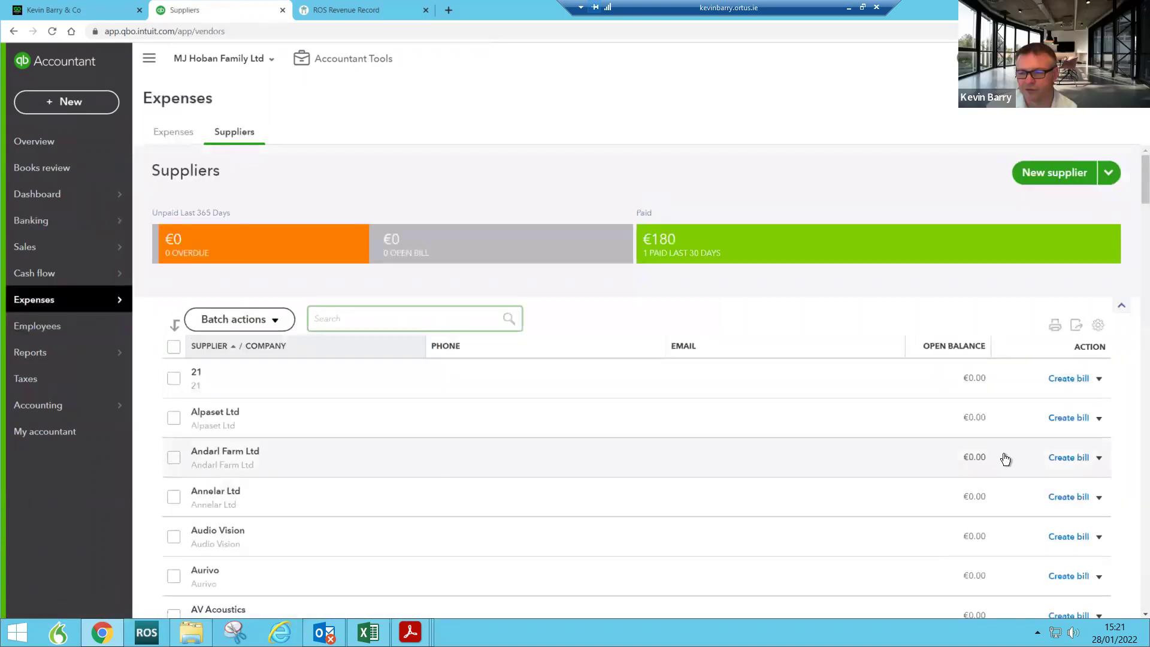
scroll(1003, 457, down, 10)
scroll(1006, 459, down, 19)
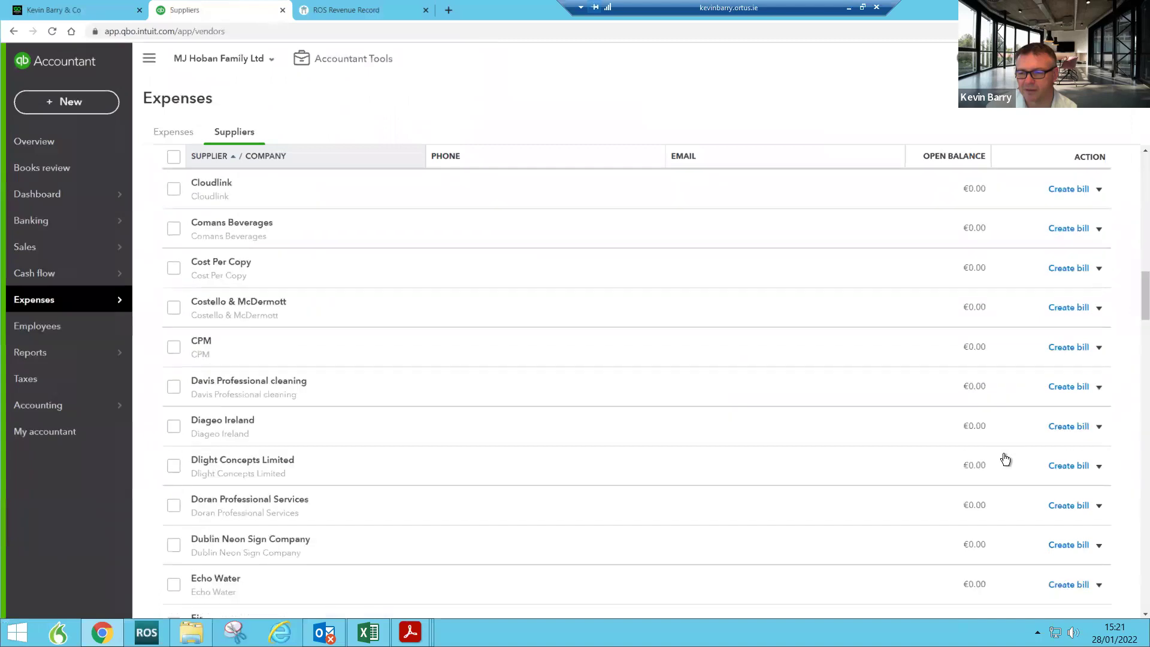
scroll(1005, 459, down, 15)
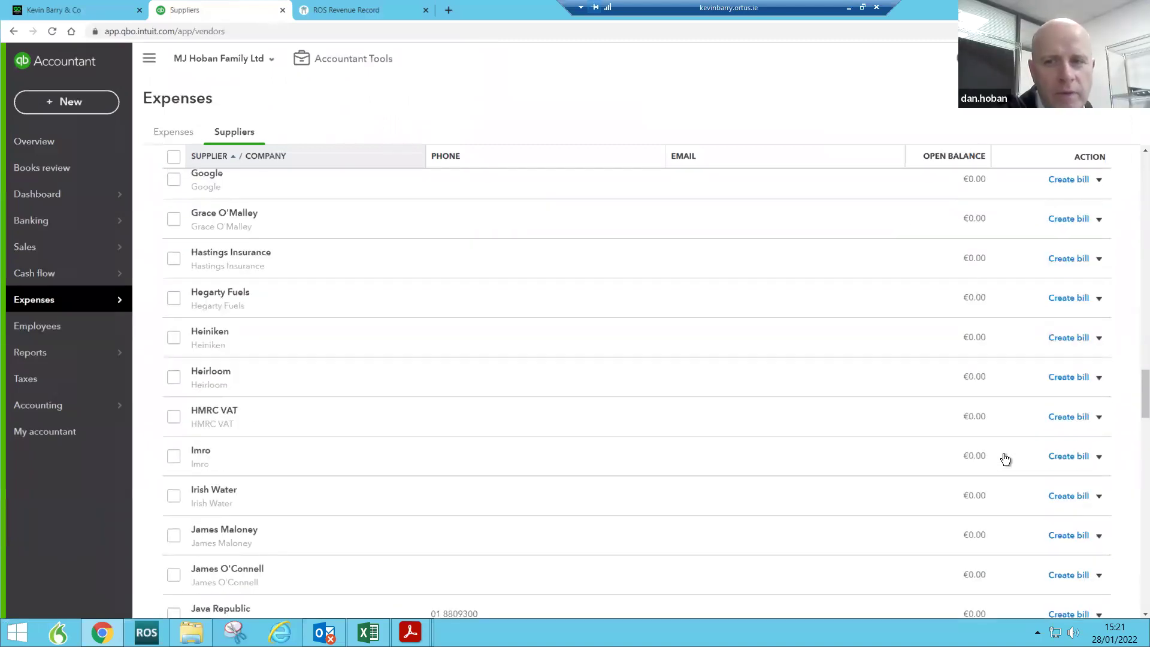
scroll(1004, 455, down, 12)
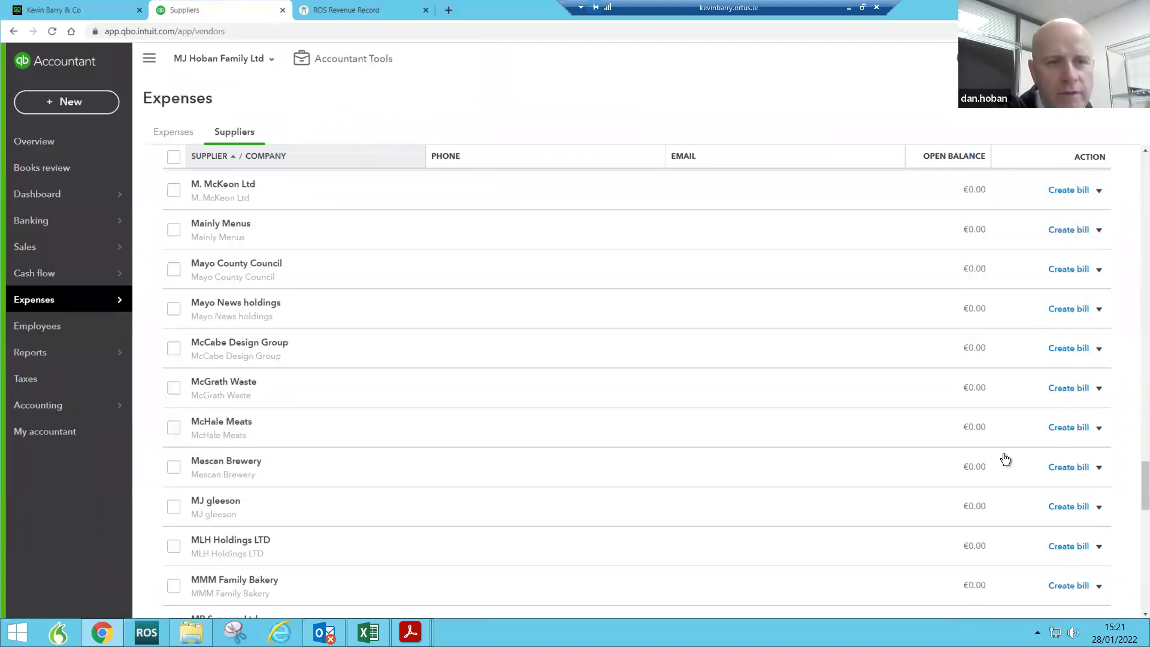
scroll(1004, 454, down, 5)
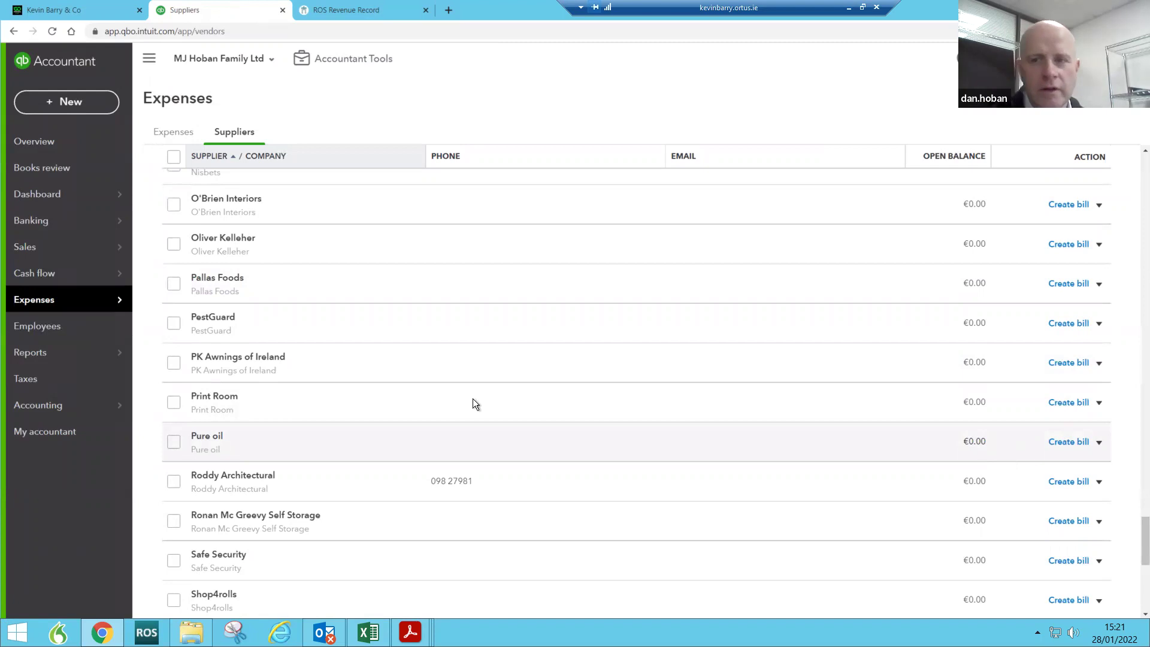
mouse_move(39, 203)
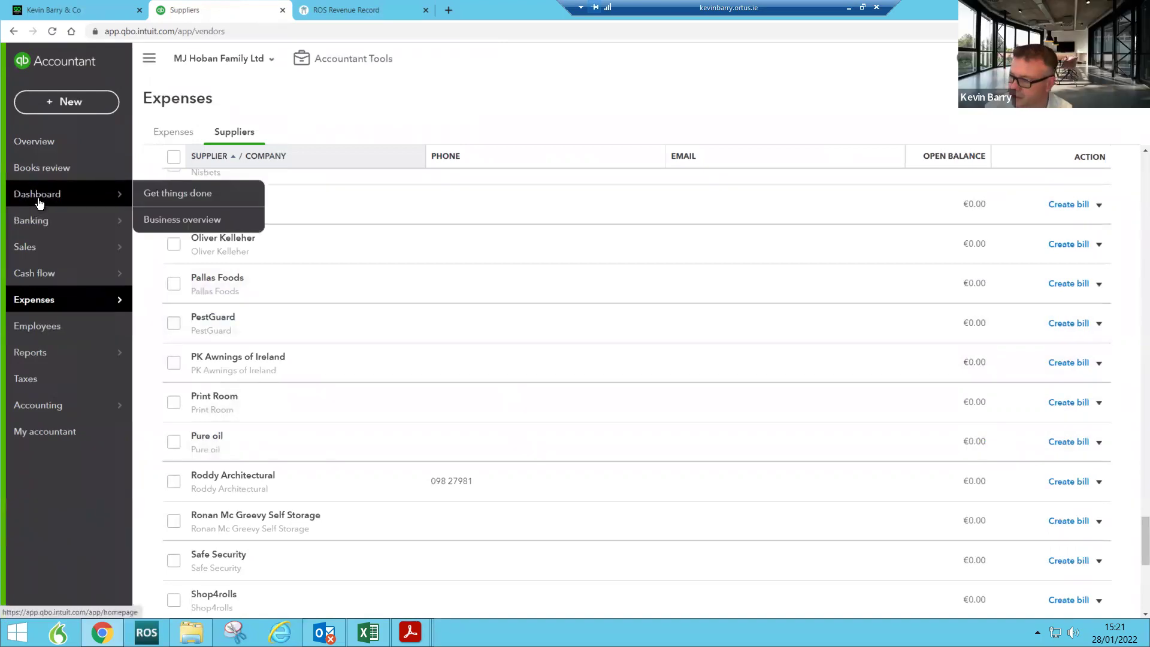
Step: Show MJ Hoban Family Ltd's Business overview and the + New transaction-type menu
click(39, 203)
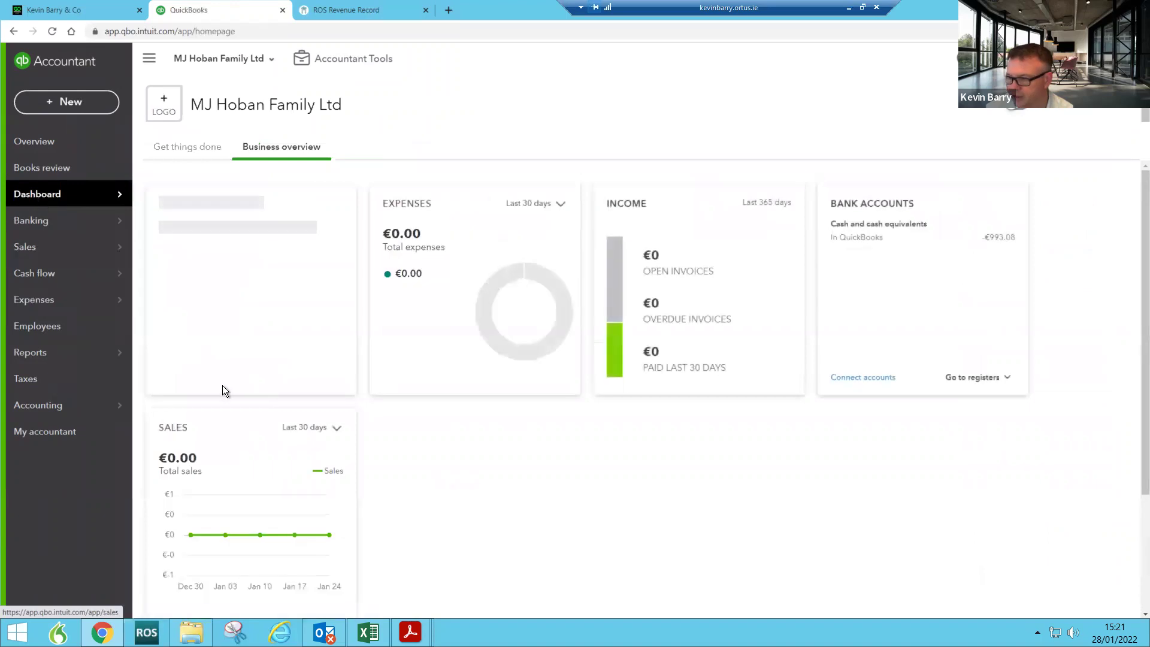
mouse_move(72, 415)
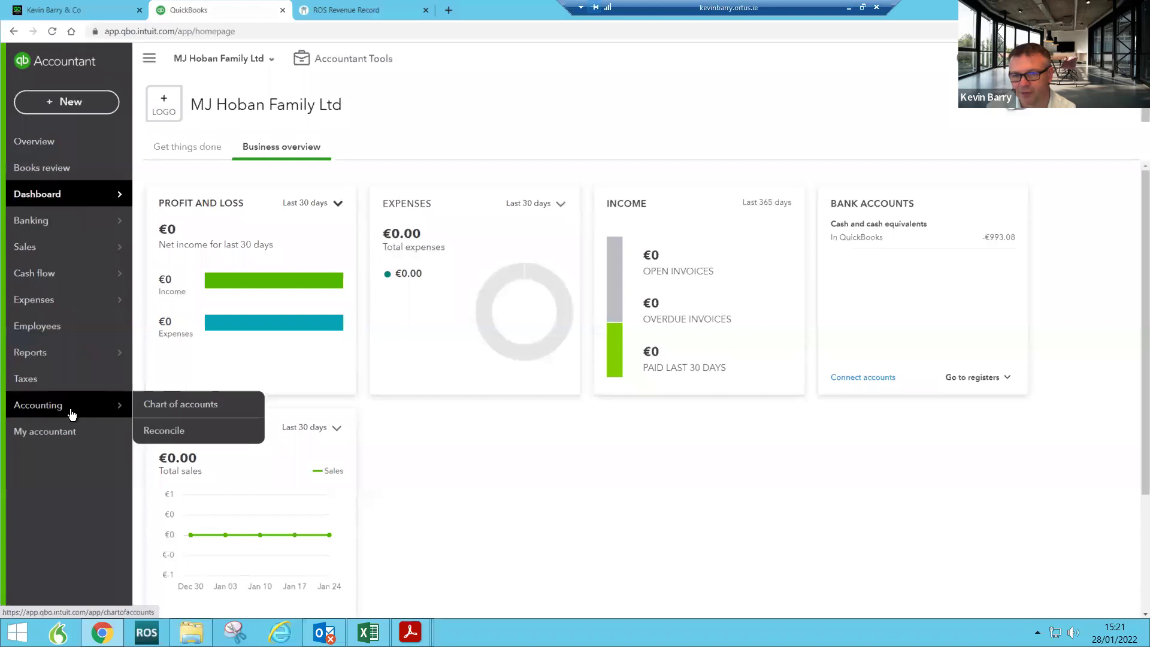
click(53, 106)
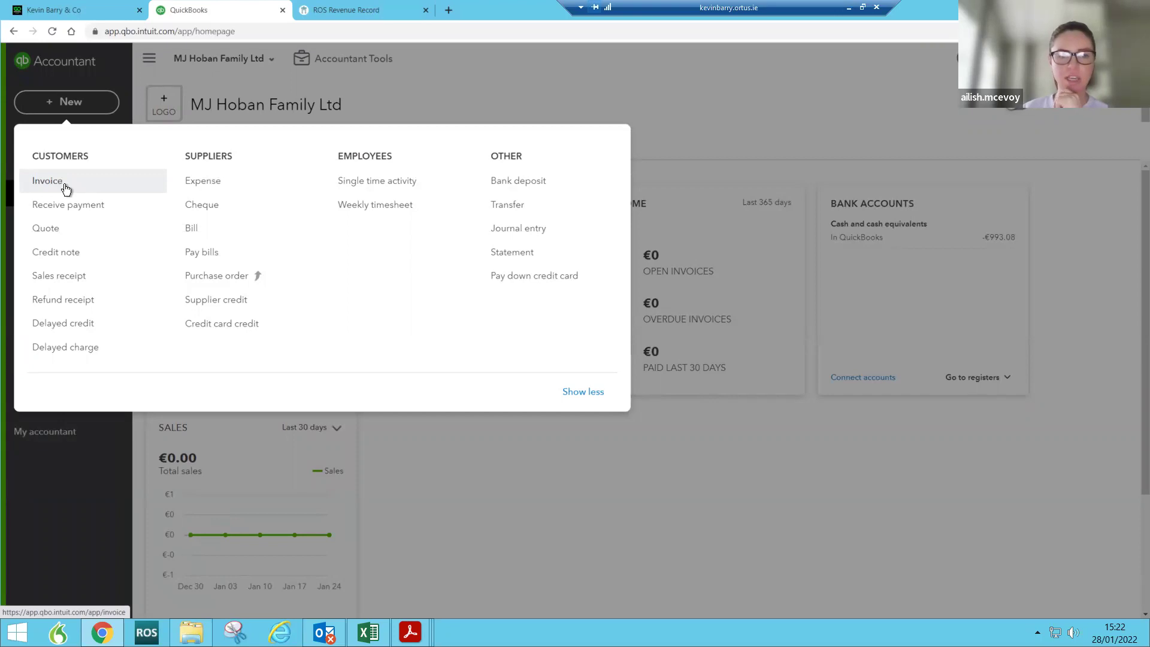
Step: Dismiss the + New menu and go to MJ Hoban Family Ltd's Banking page
click(572, 121)
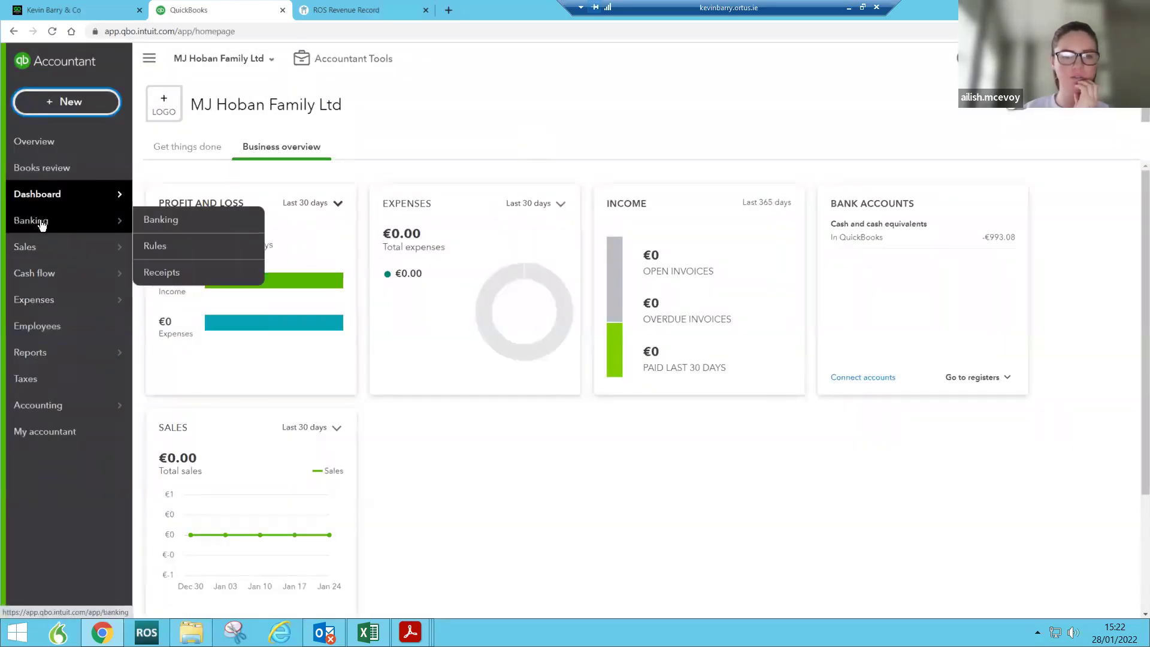
click(42, 225)
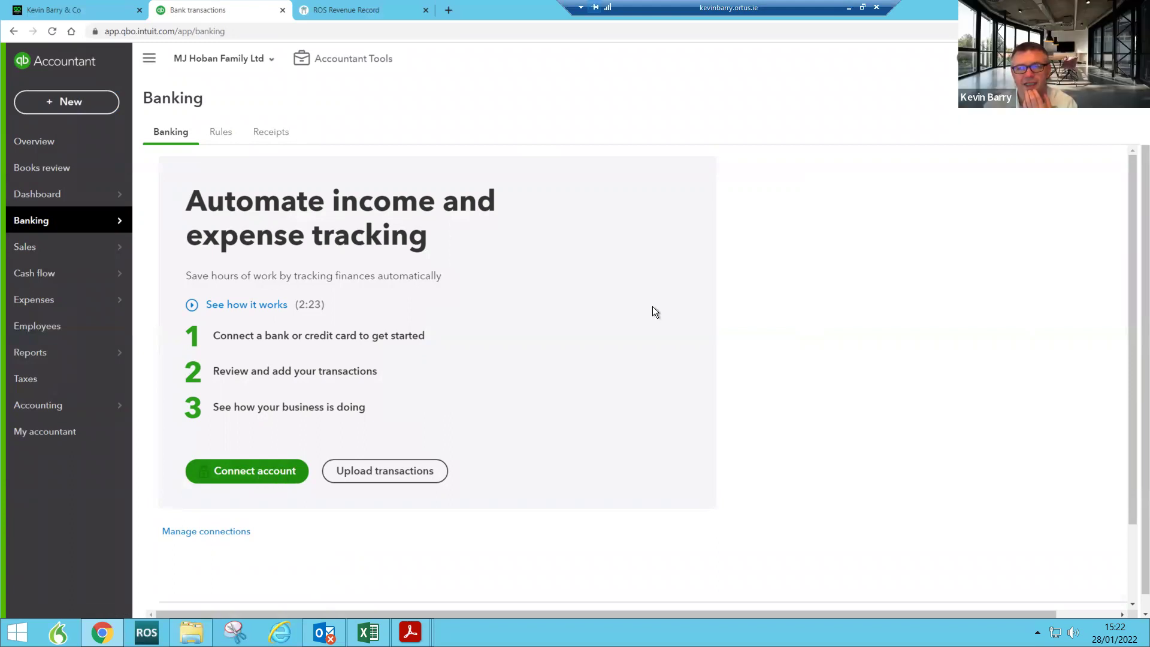
Step: Show MJ Hoban Family Ltd's Manage users list with its single Primary admin, then switch to Outlook
click(956, 58)
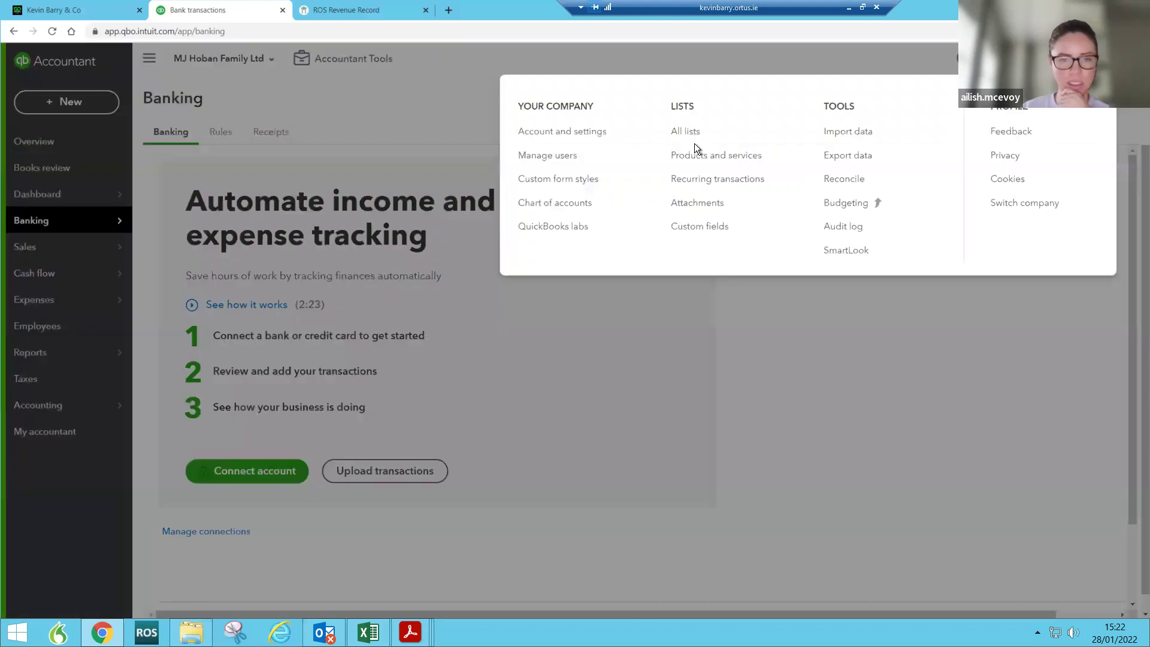
click(549, 157)
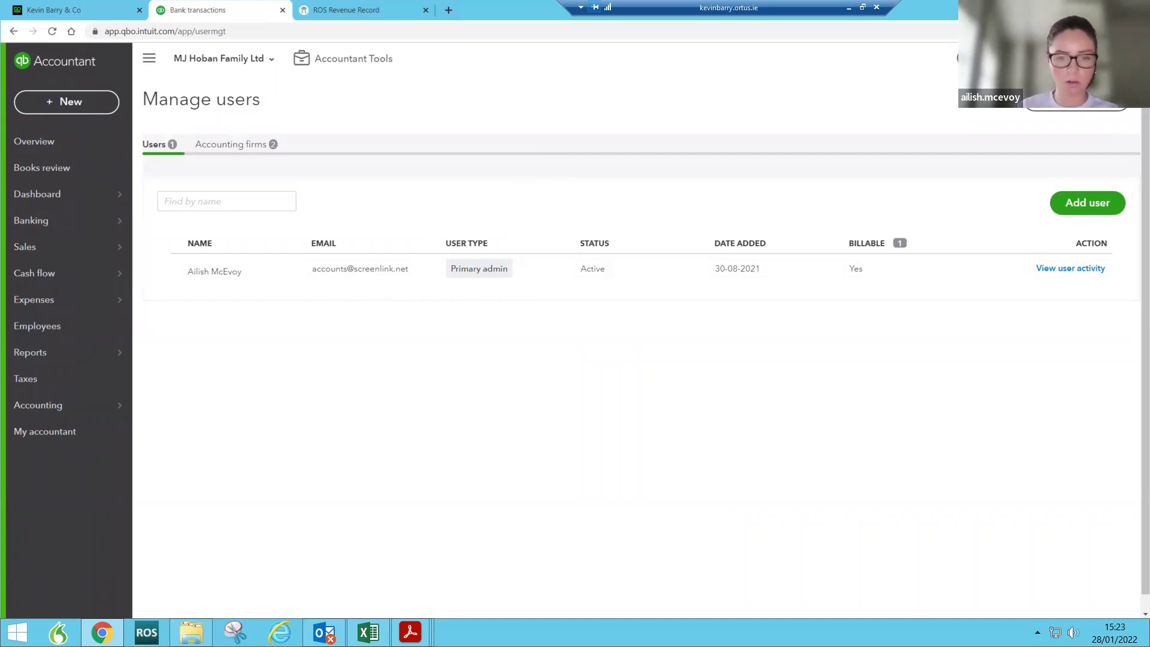
click(324, 632)
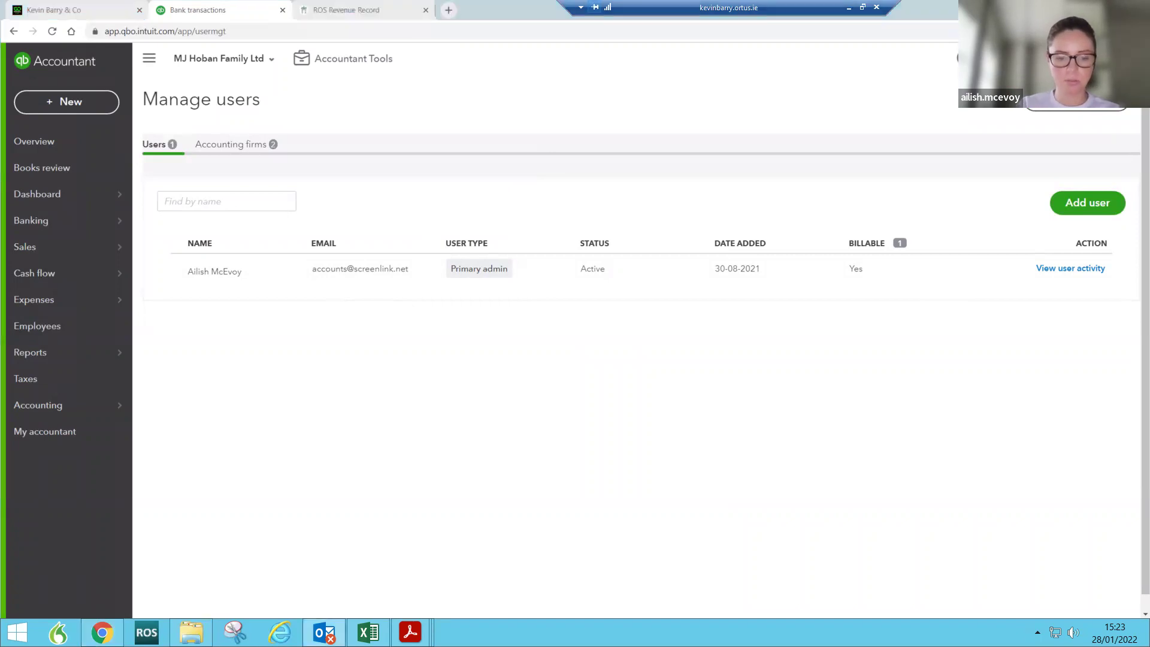
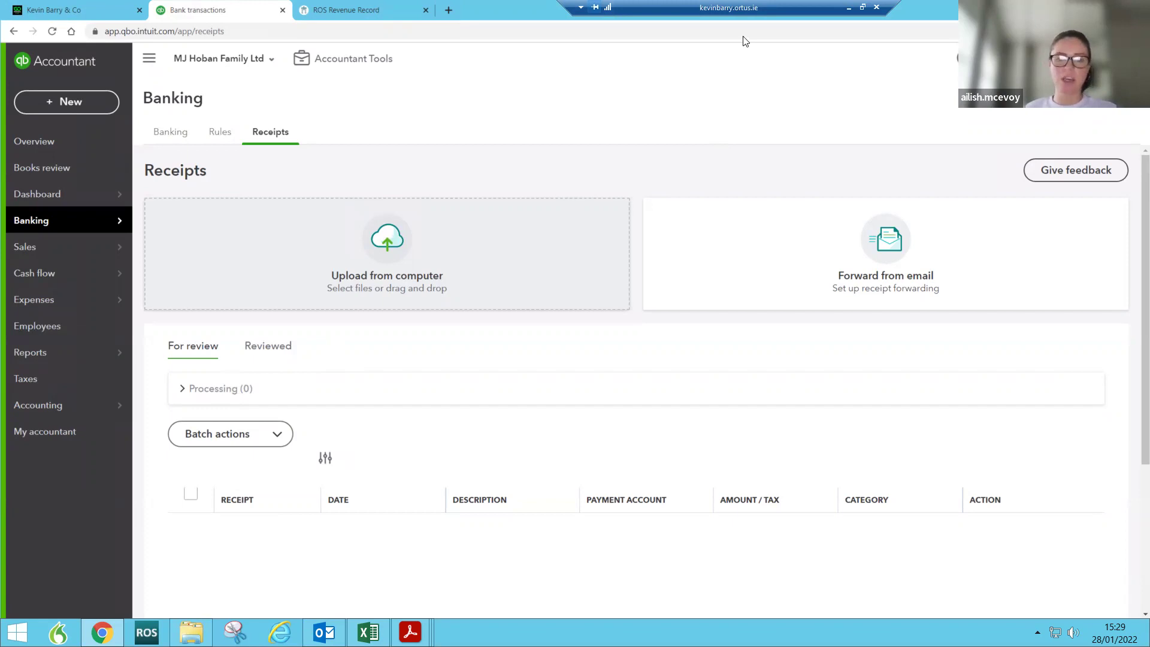
Step: Switch the active client from MJ Hoban Family Ltd to SCREENLINK LIMITED via the company list
click(267, 58)
click(244, 170)
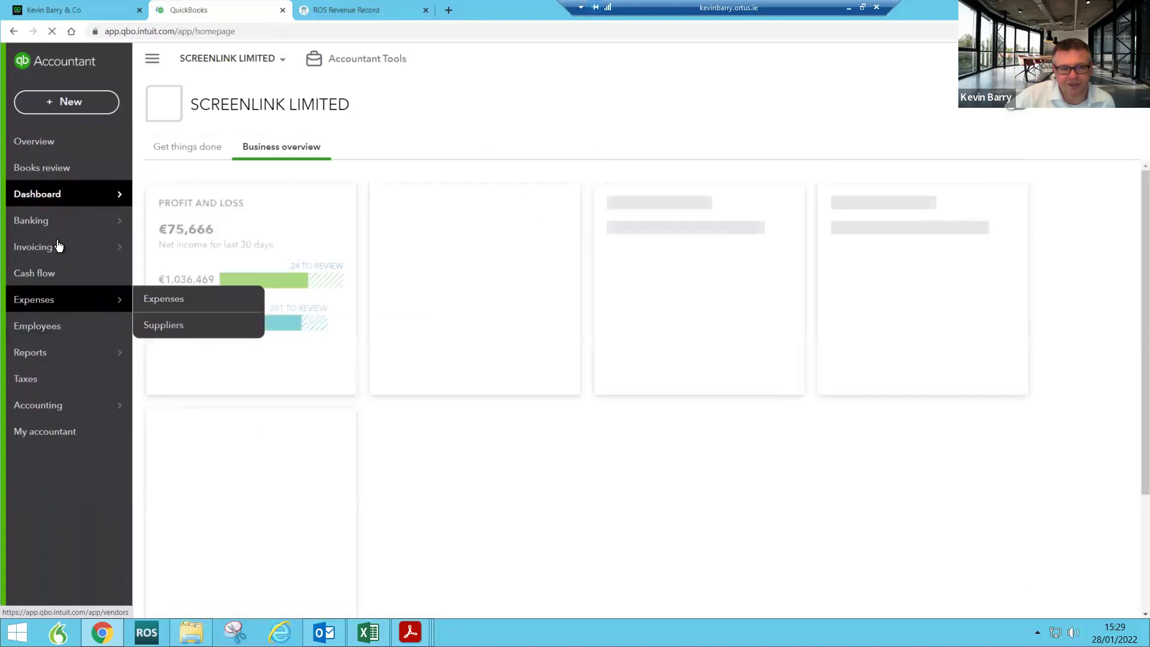
Step: Go to SCREENLINK LIMITED's Banking Receipts page from the Banking flyout
mouse_move(66, 222)
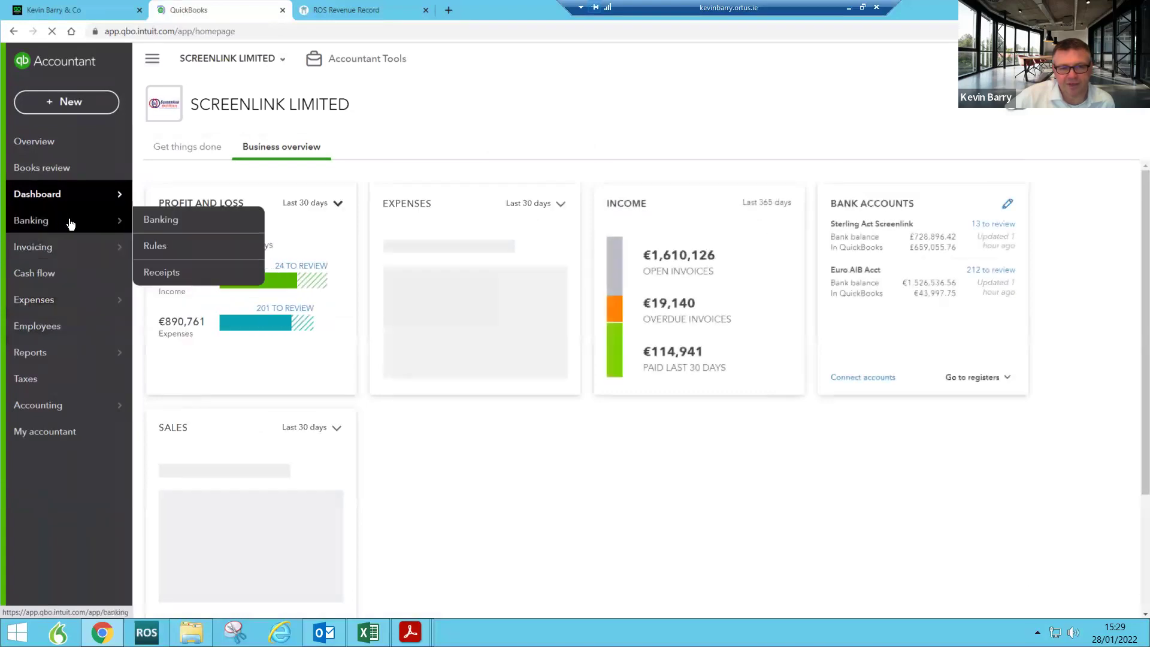
click(161, 273)
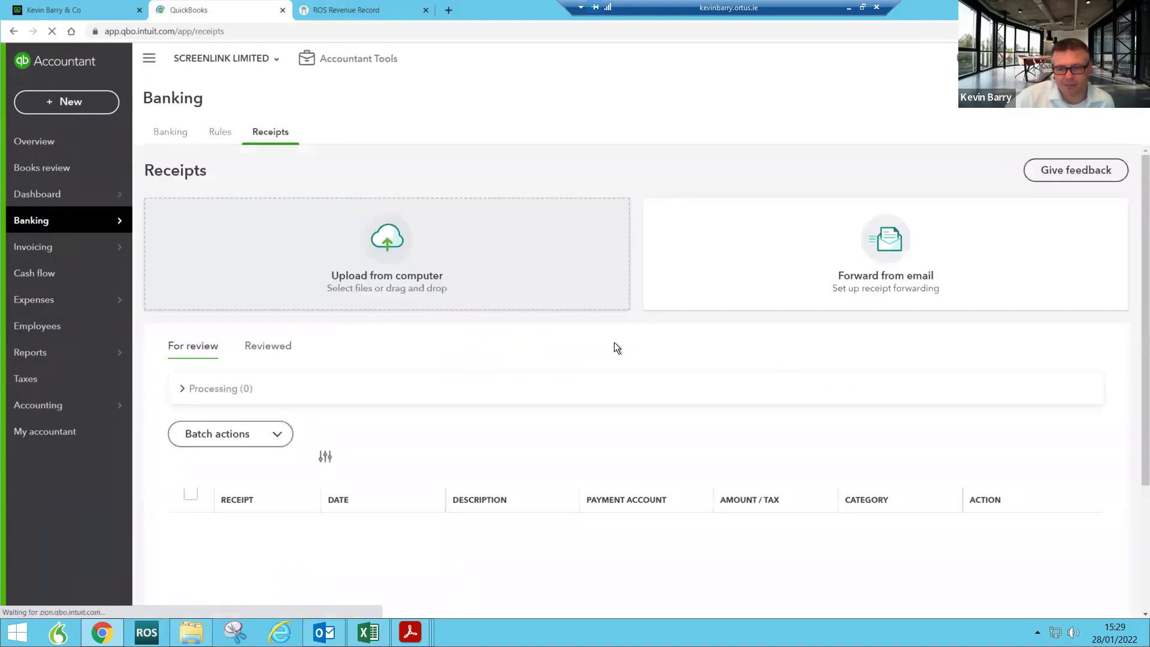
Step: Create and confirm the 'screenlink' receipt-forwarding email address for SCREENLINK LIMITED
click(870, 275)
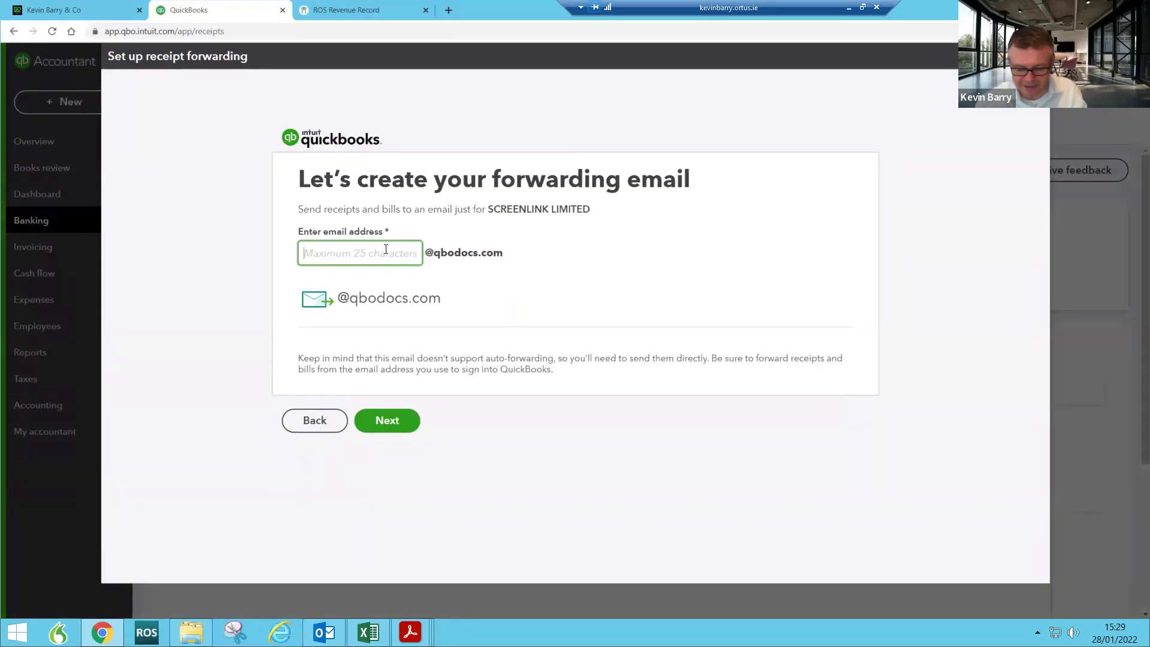
text(screenlink)
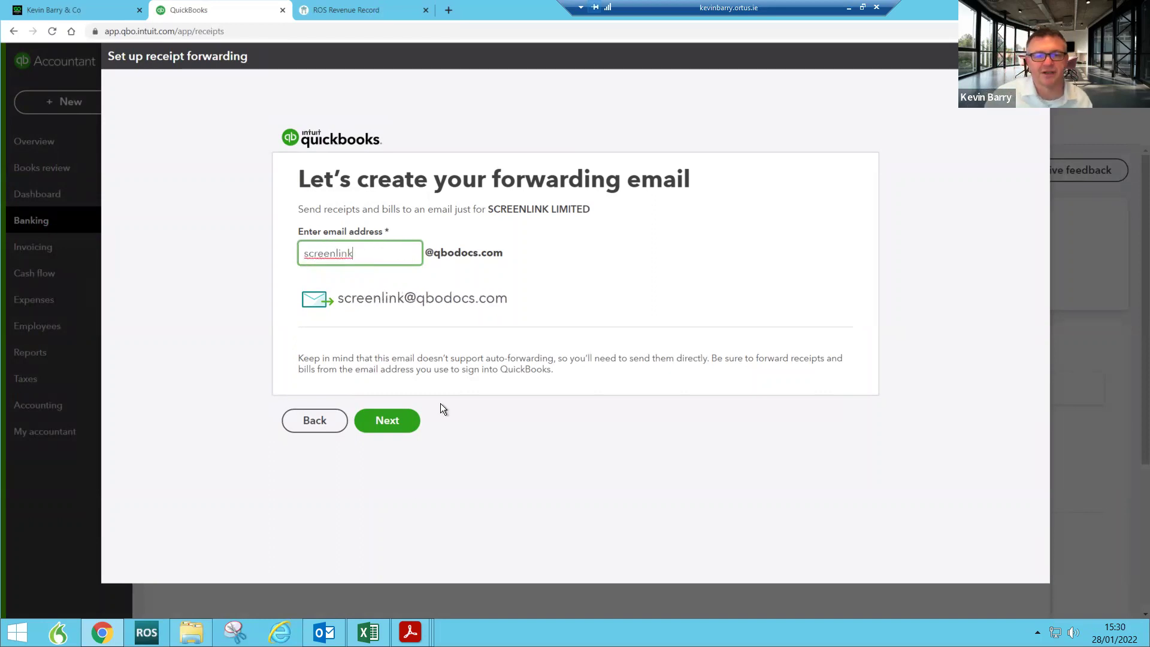
click(399, 424)
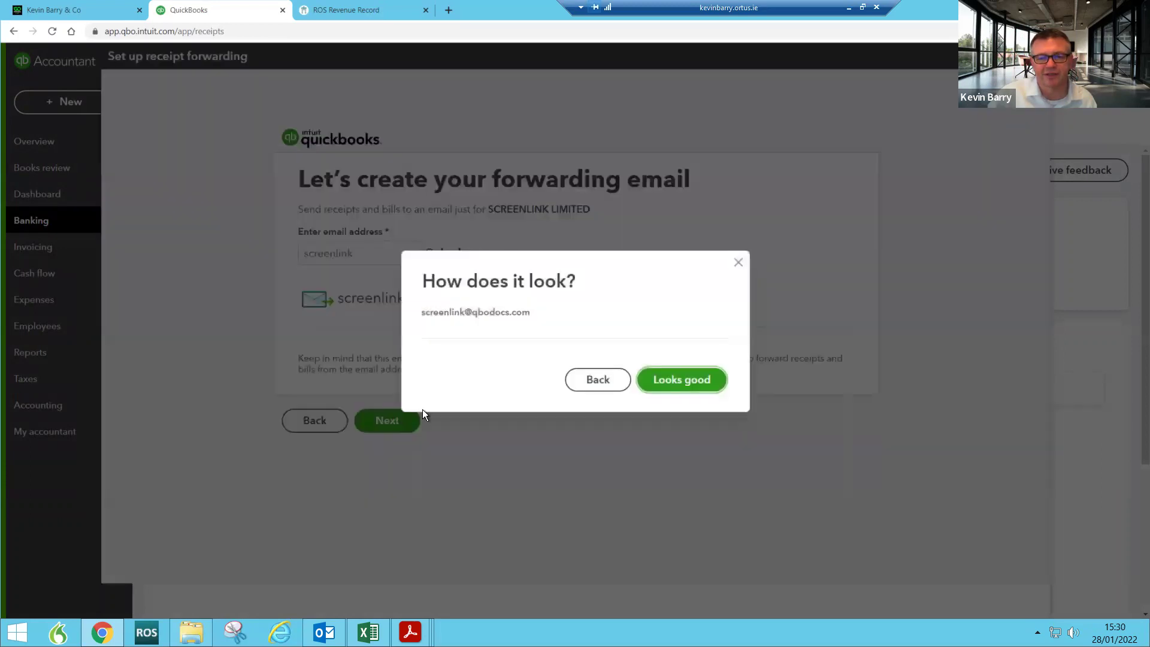
click(684, 389)
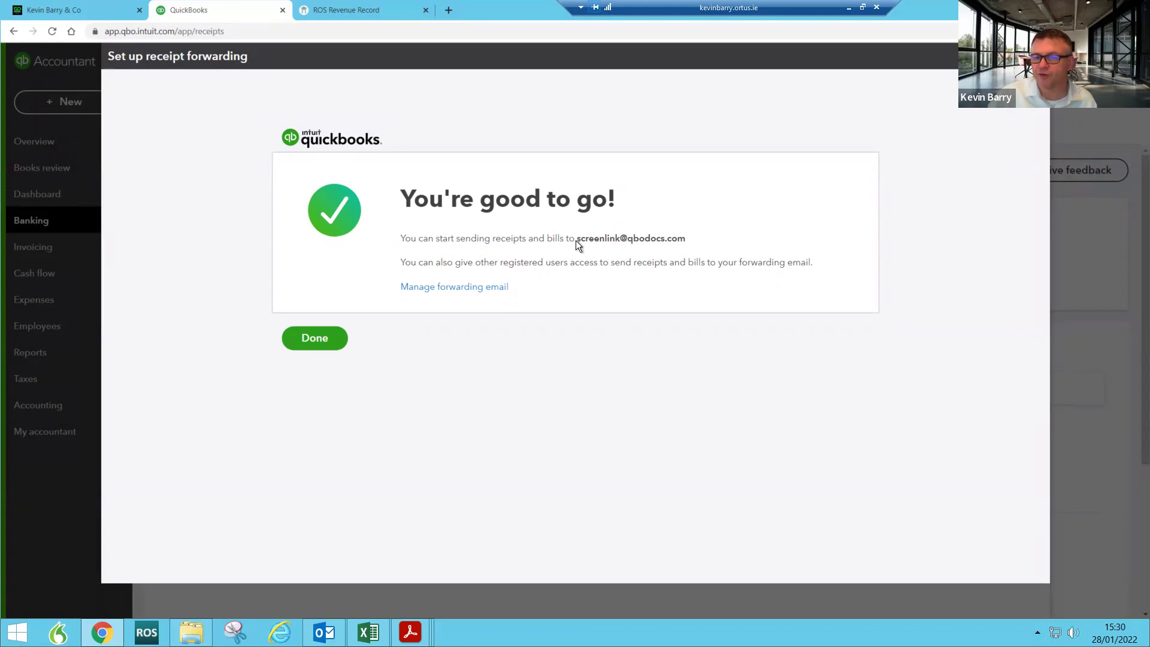
drag(574, 238, 707, 238)
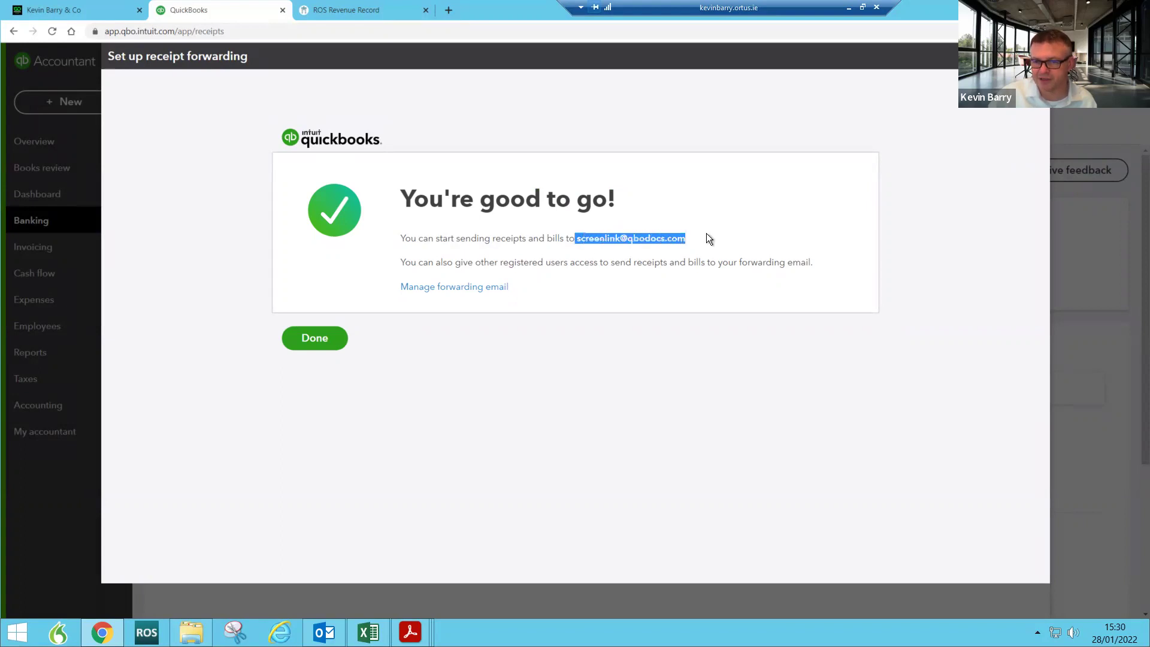
click(315, 339)
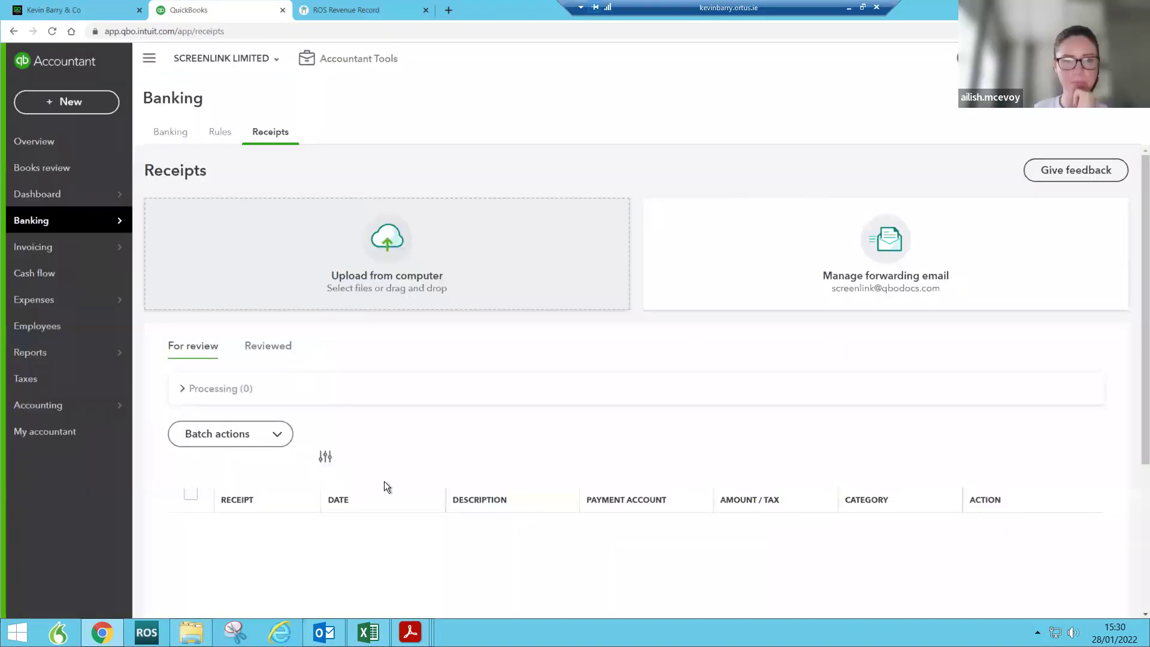
Step: Check the empty Receipts list, then bring up the + New transaction-type menu
mouse_move(118, 222)
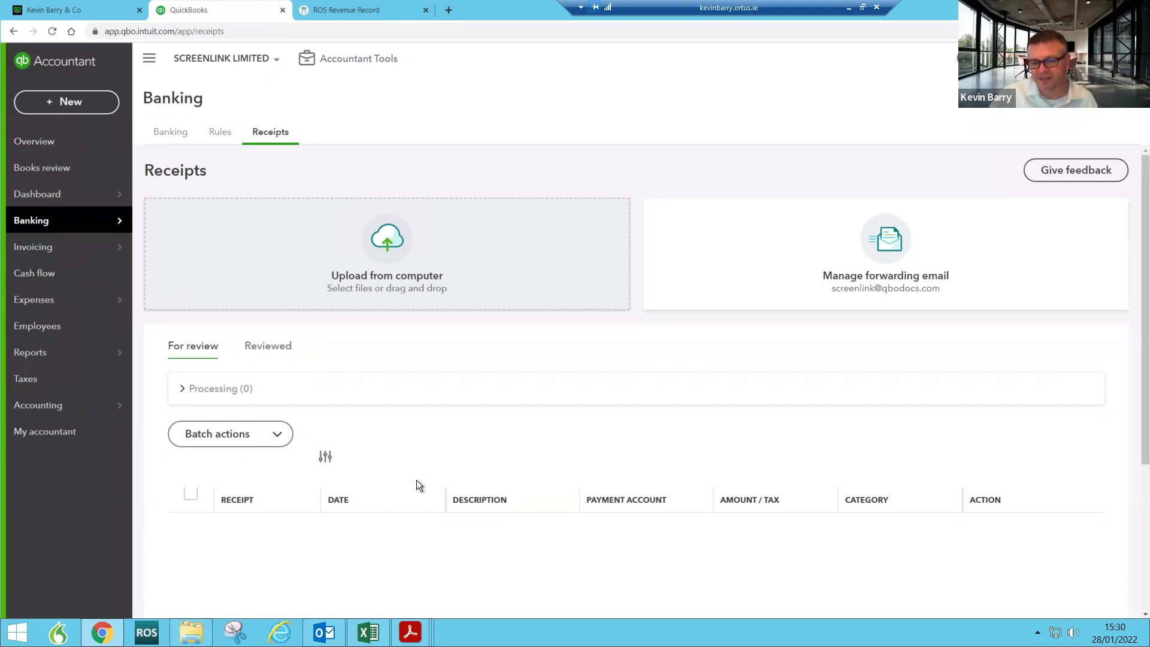
scroll(419, 483, down, 4)
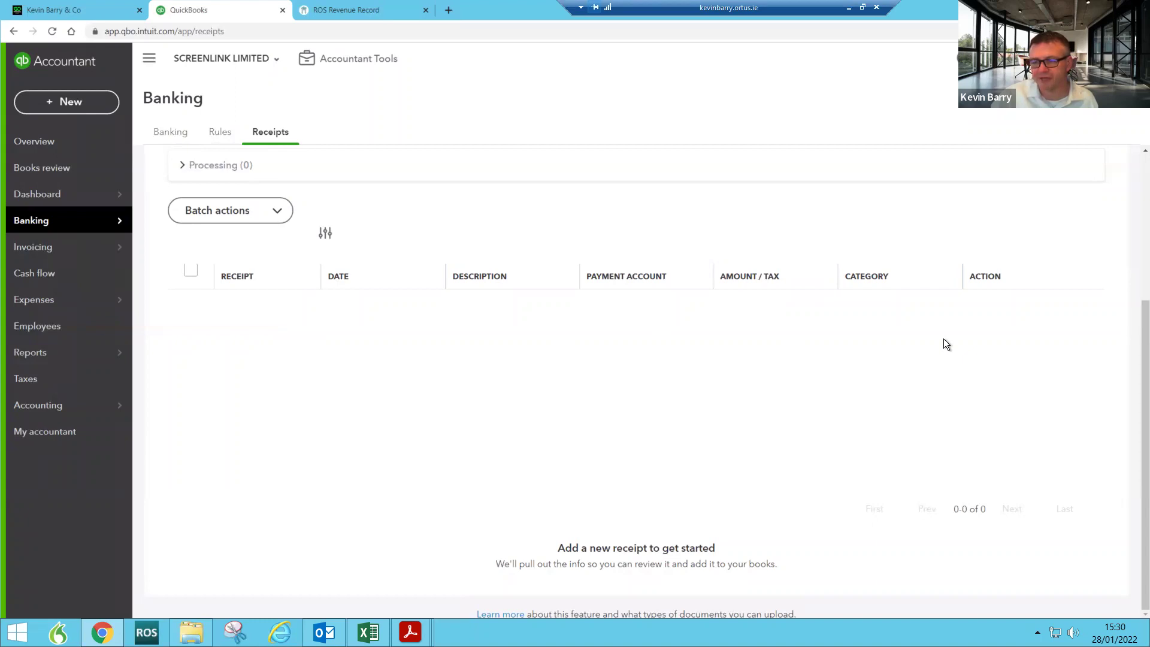
click(32, 109)
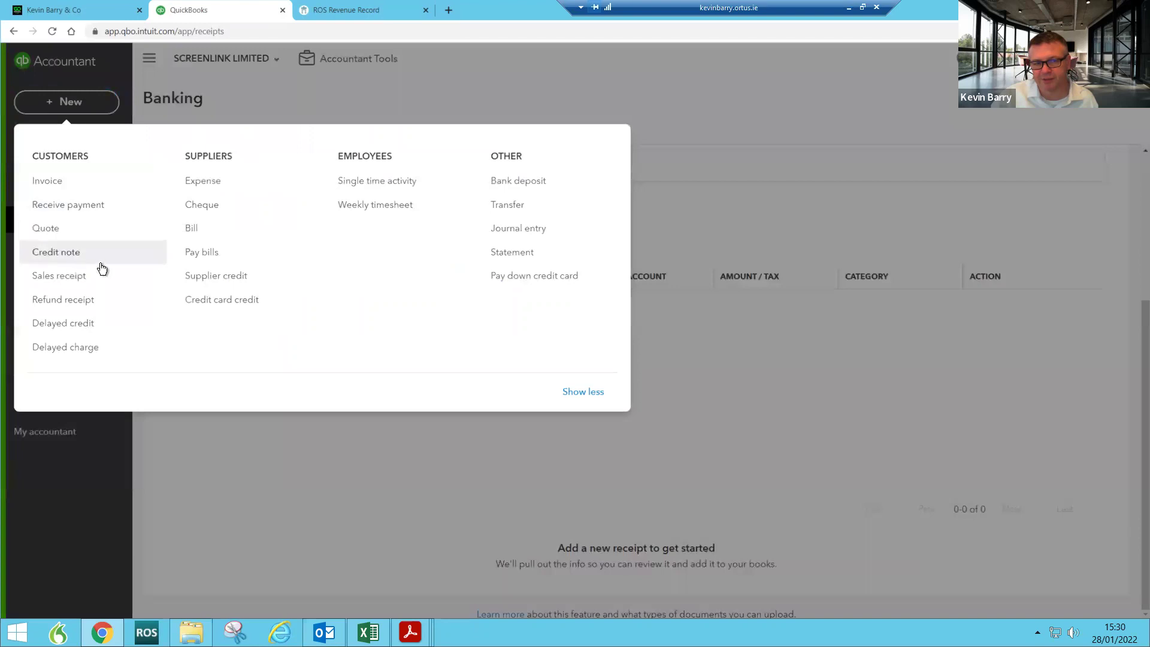
Step: Review the one open bill in Pay Bills and cancel without paying
click(203, 253)
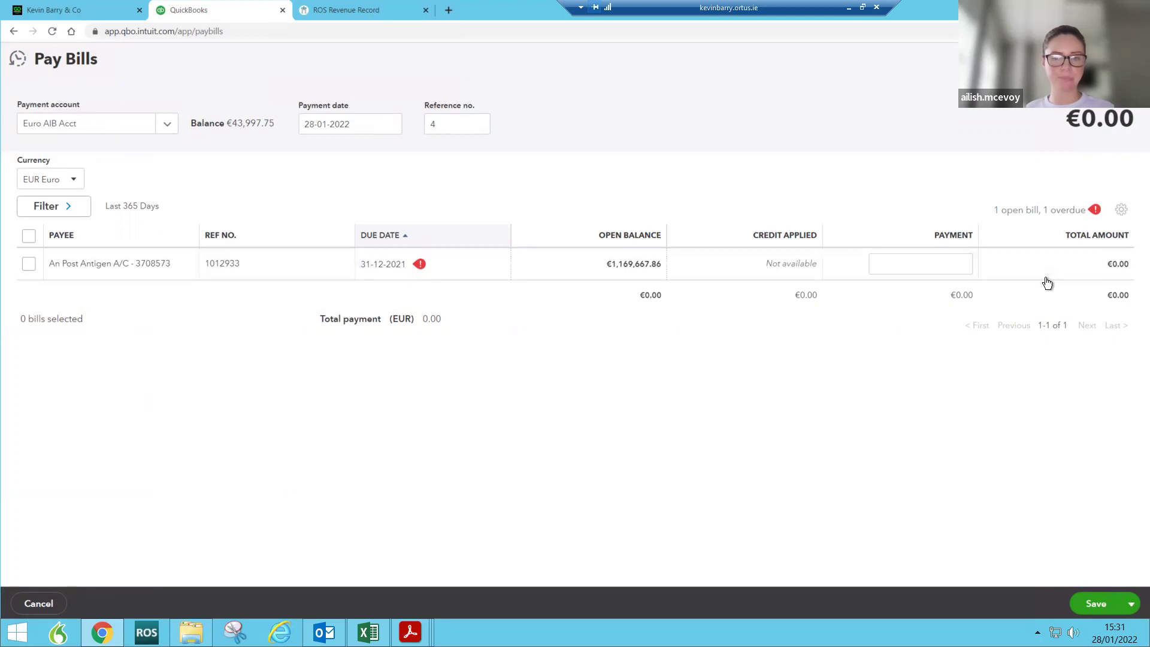
click(1131, 58)
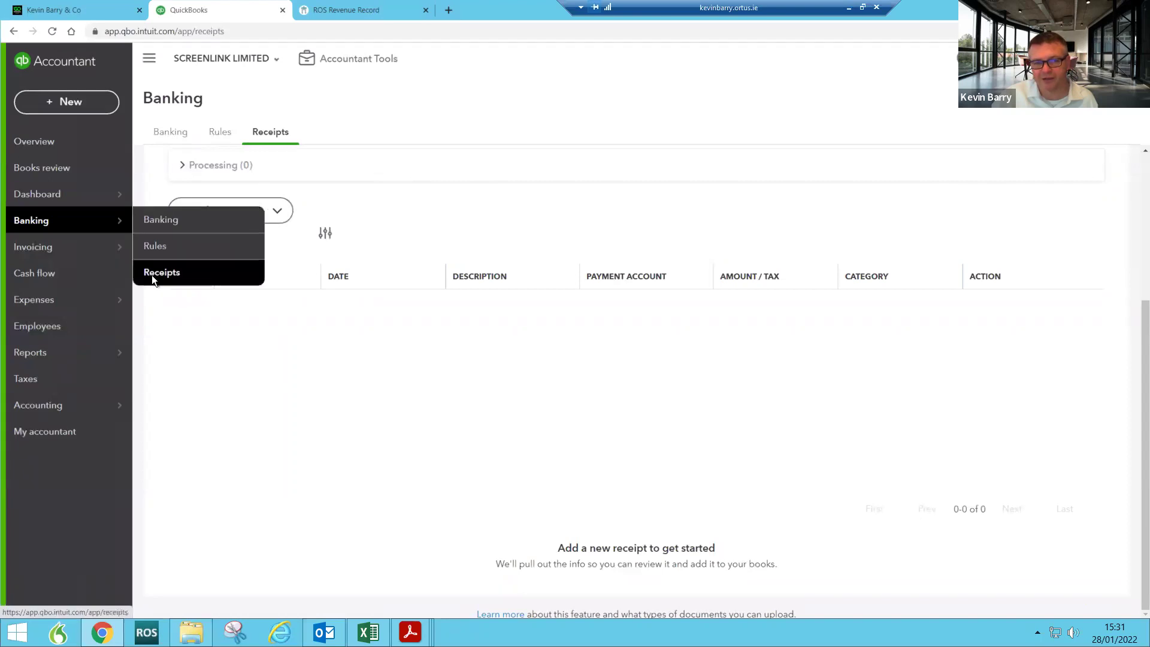
click(152, 275)
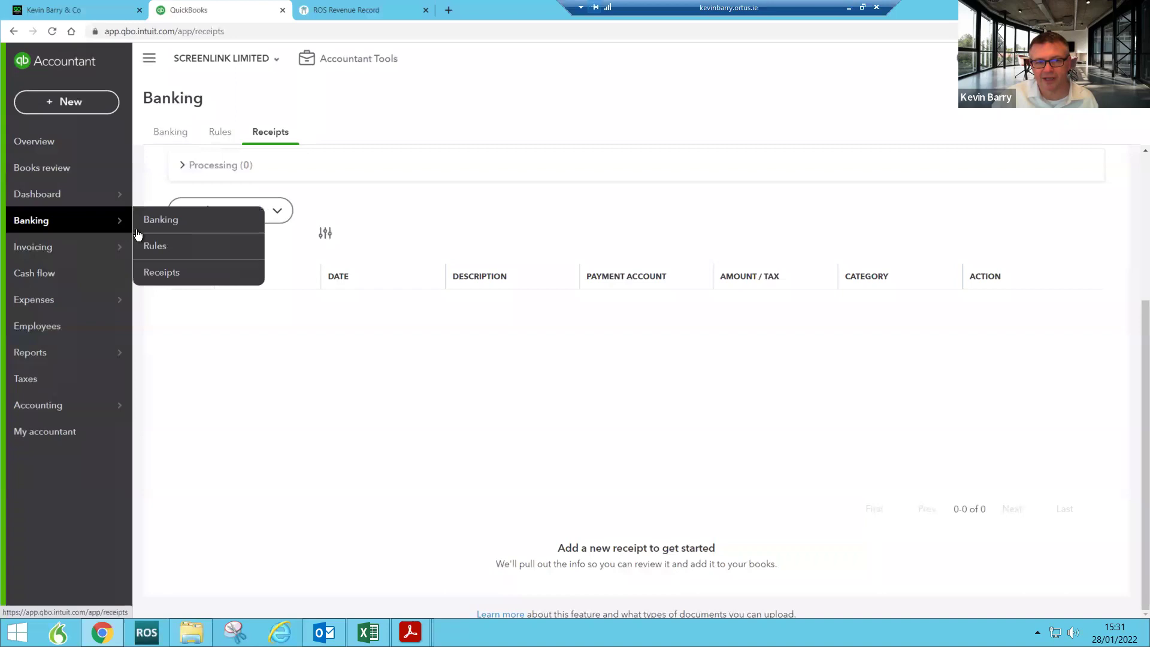
click(166, 275)
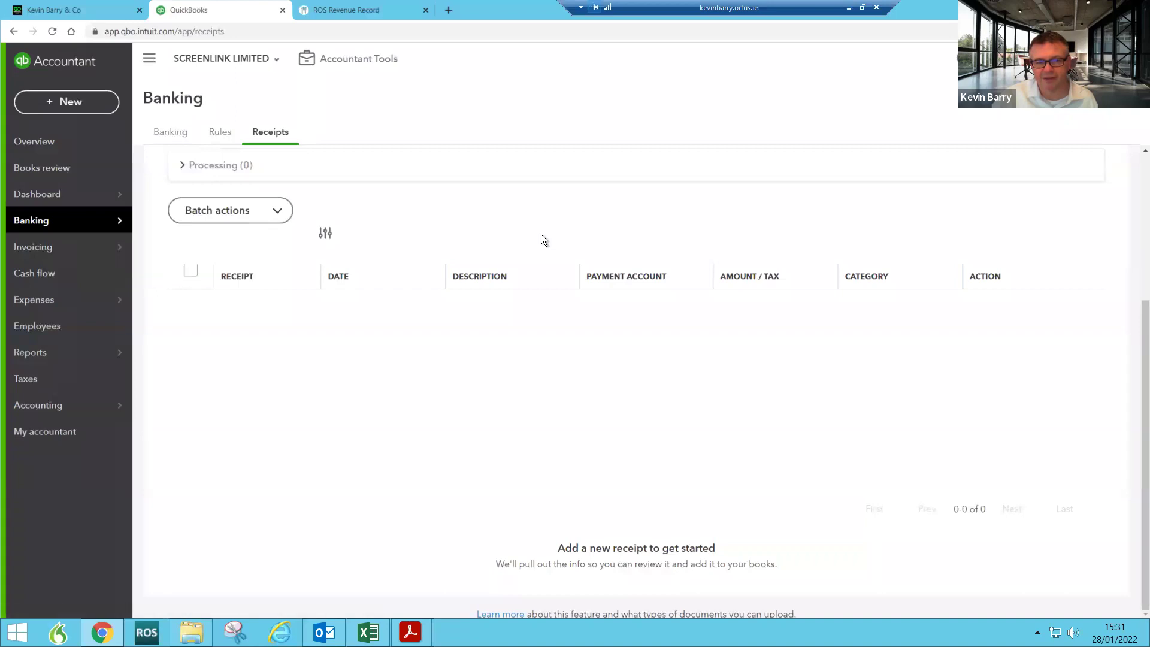
scroll(300, 231, up, 3)
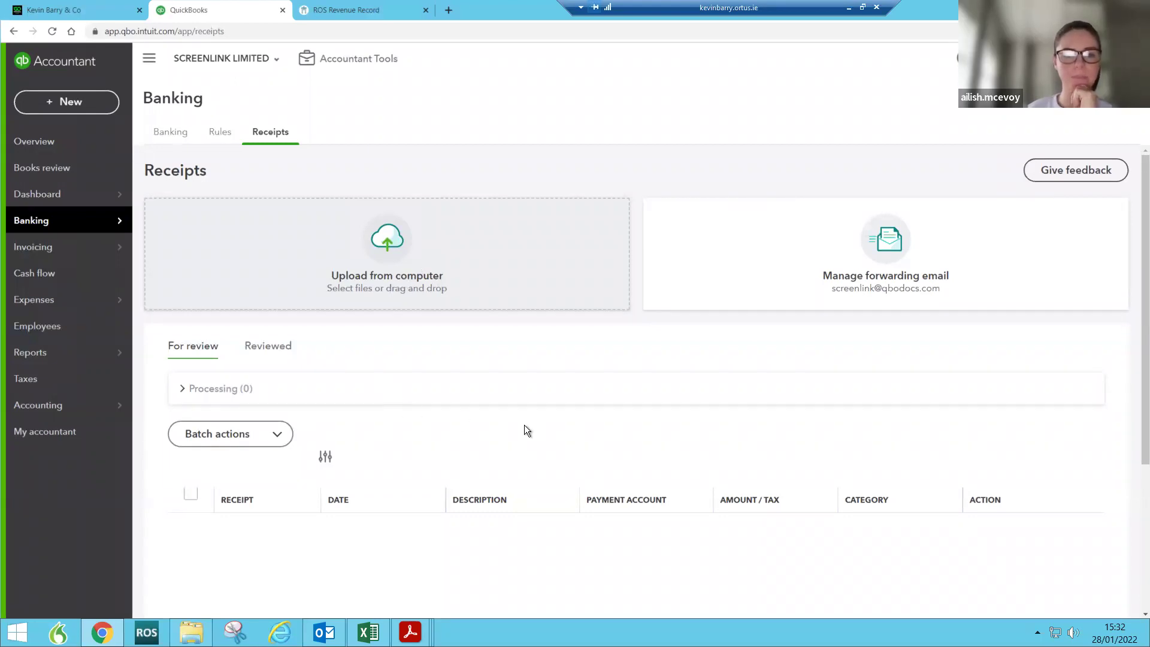
scroll(513, 477, down, 3)
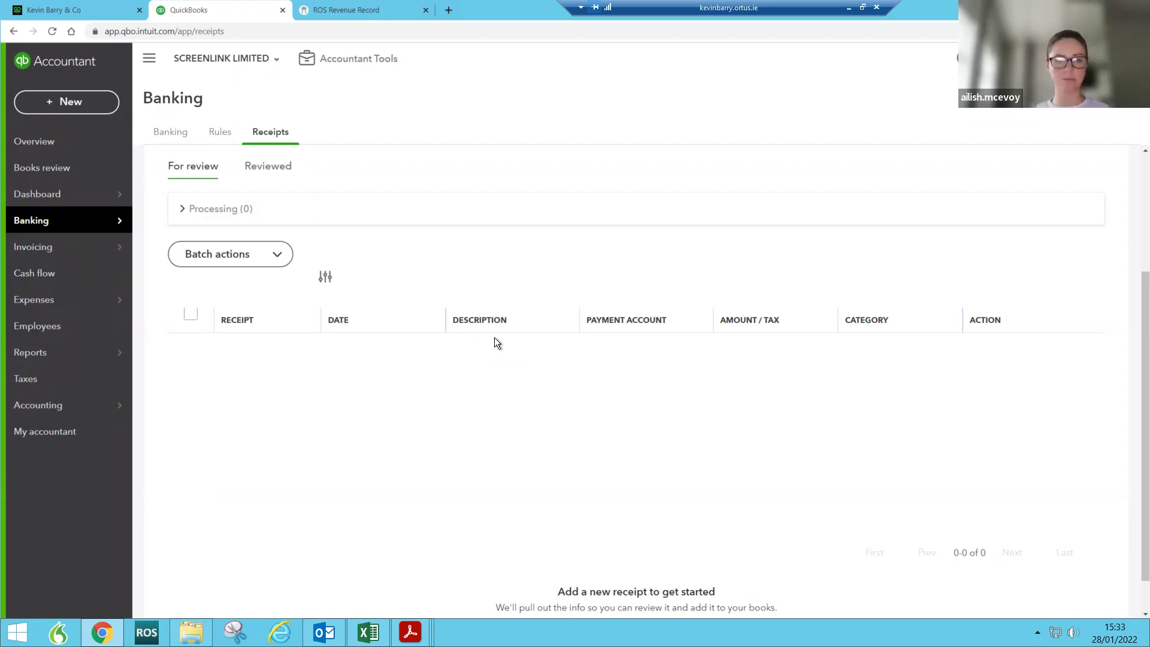
Step: Return to MJ Hoban Family Ltd's dashboard and show its + New transaction menu
click(71, 195)
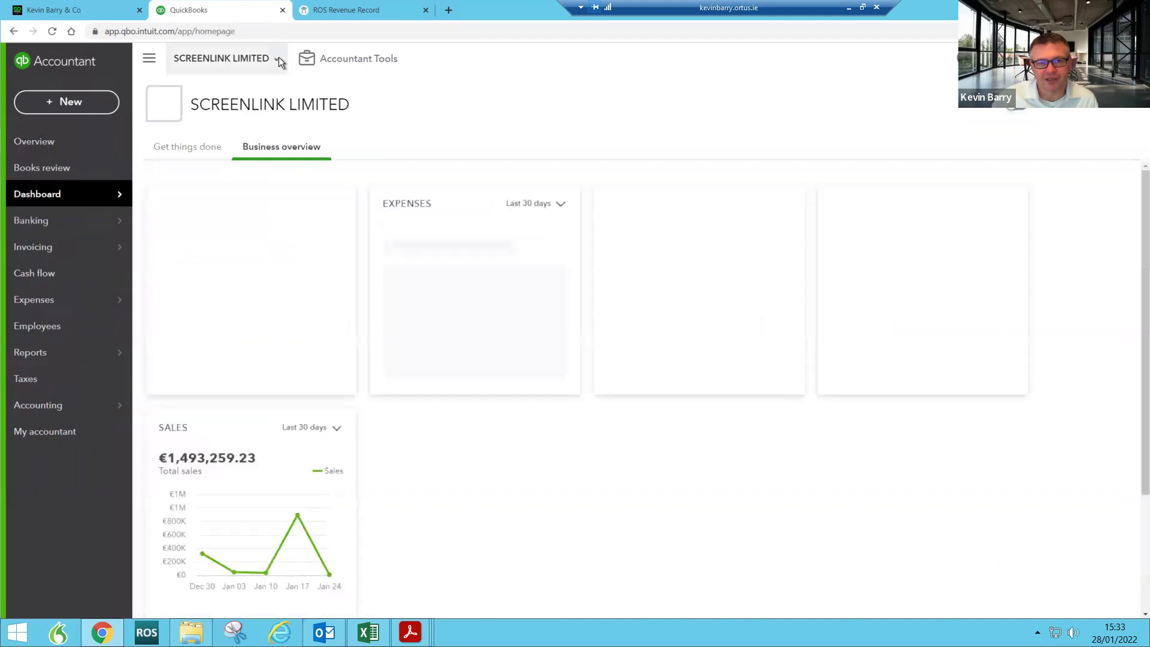
click(279, 56)
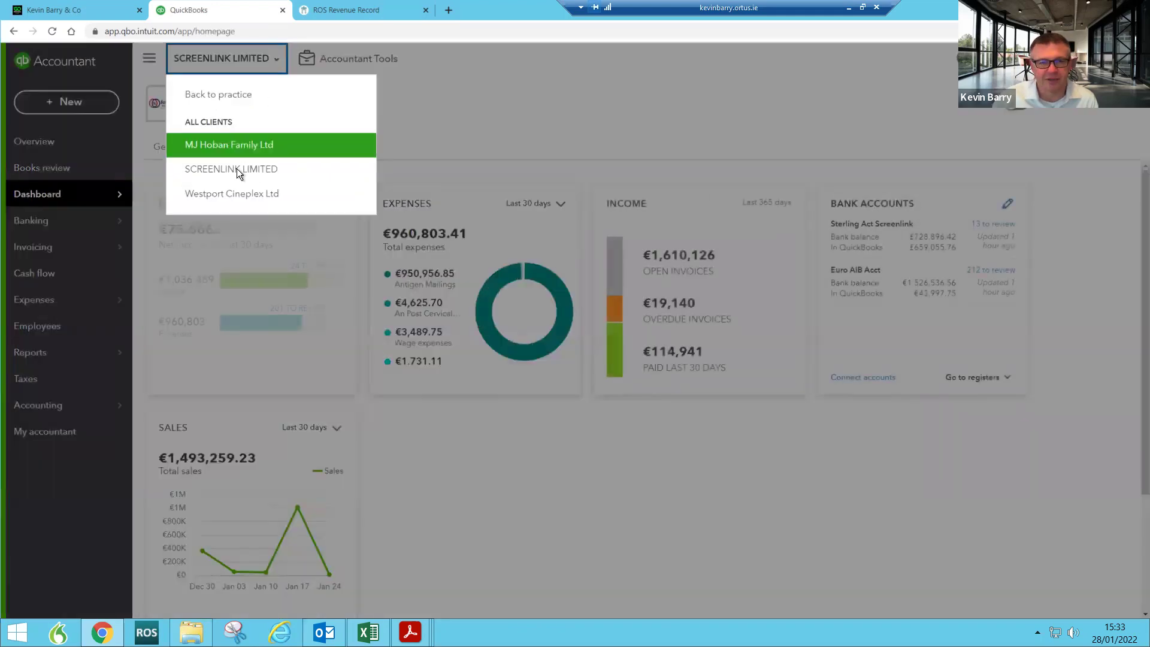
click(237, 147)
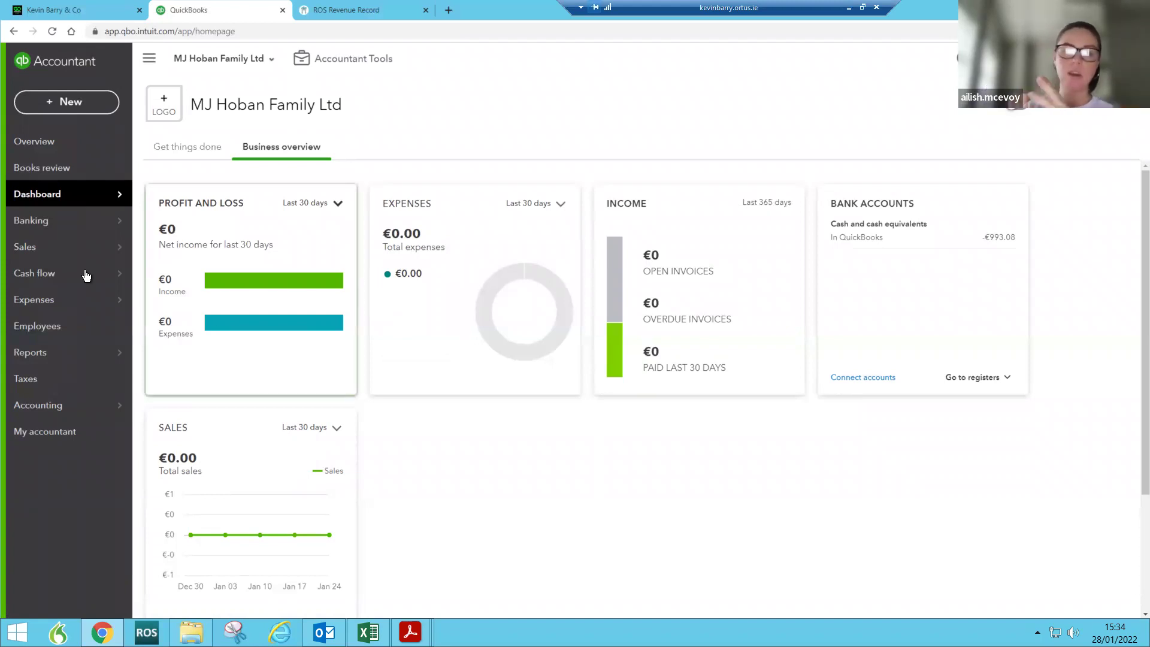
mouse_move(87, 275)
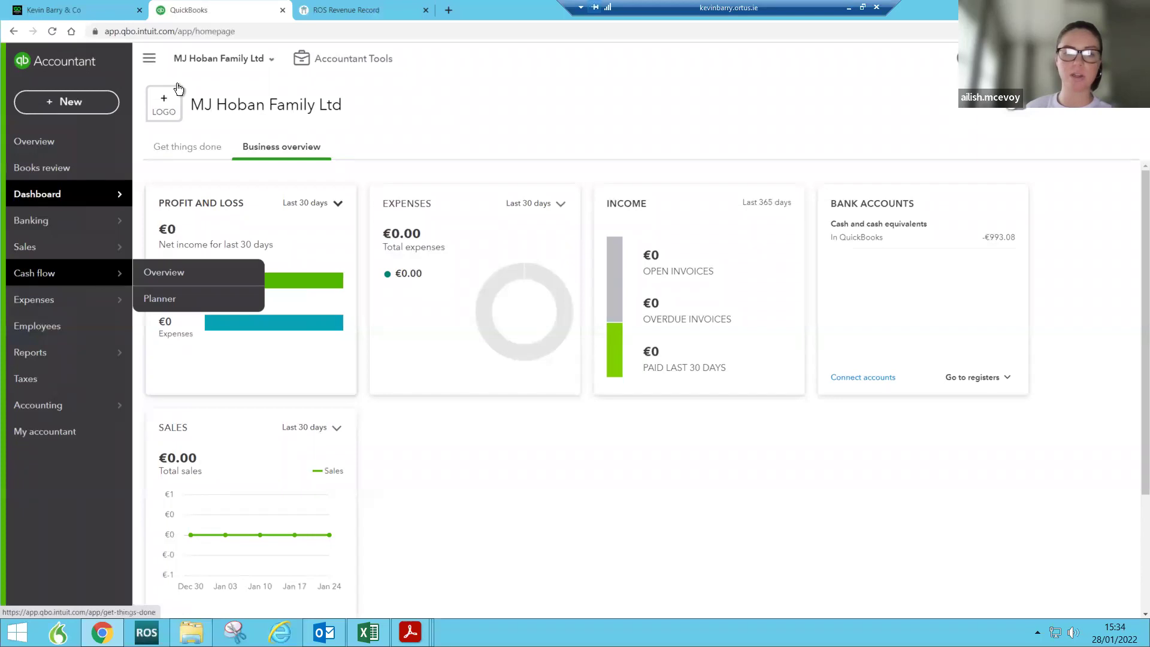
click(69, 102)
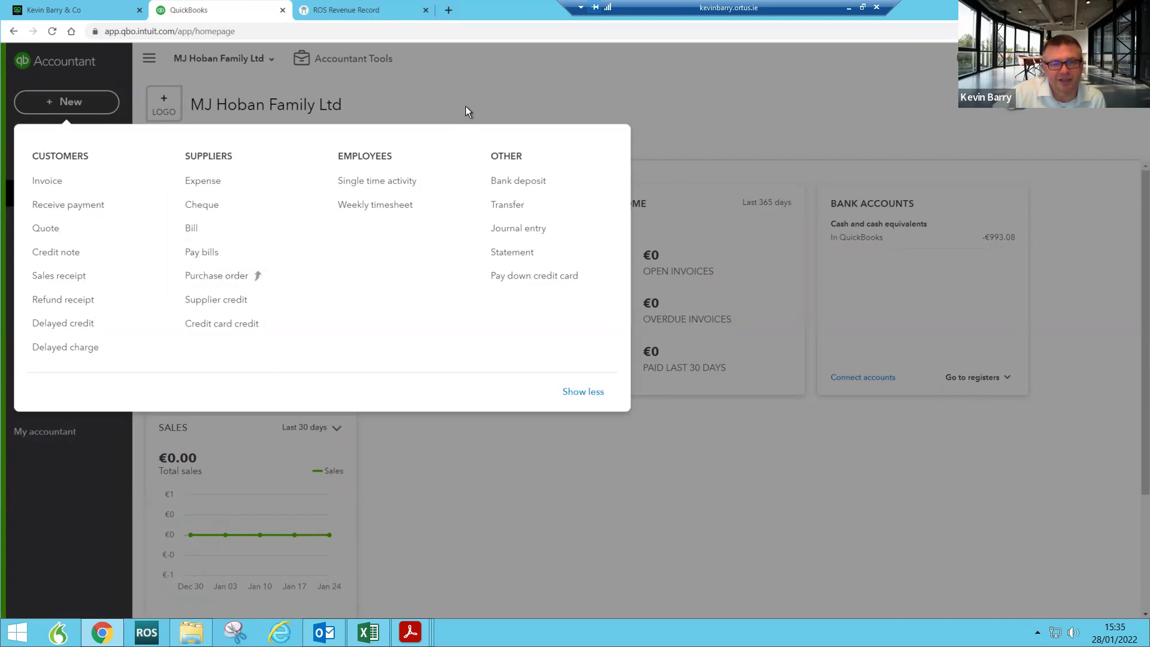
Step: Discard an empty new supplier bill, then switch to the SCREENLINK LIMITED client
click(191, 231)
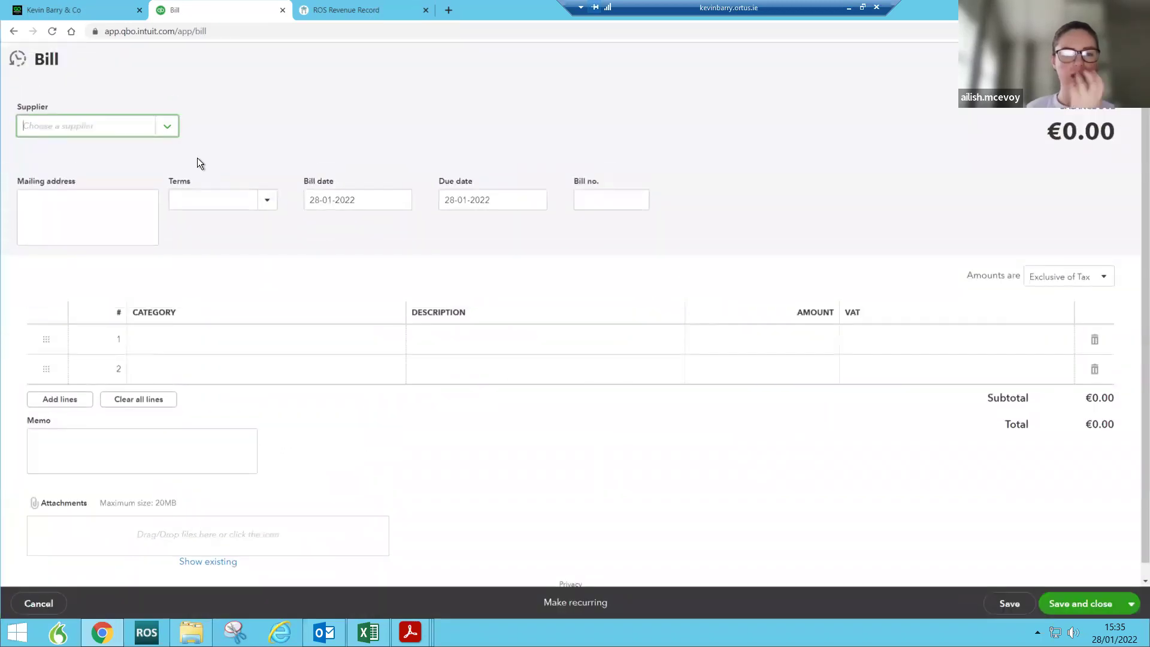
click(1125, 58)
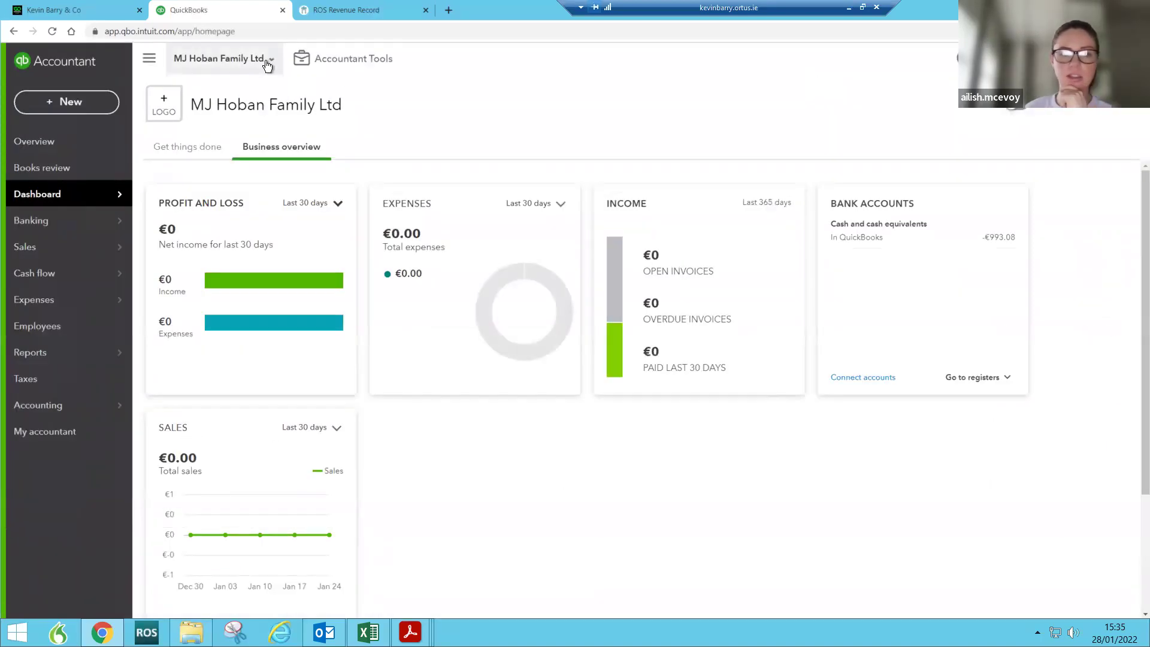
click(265, 61)
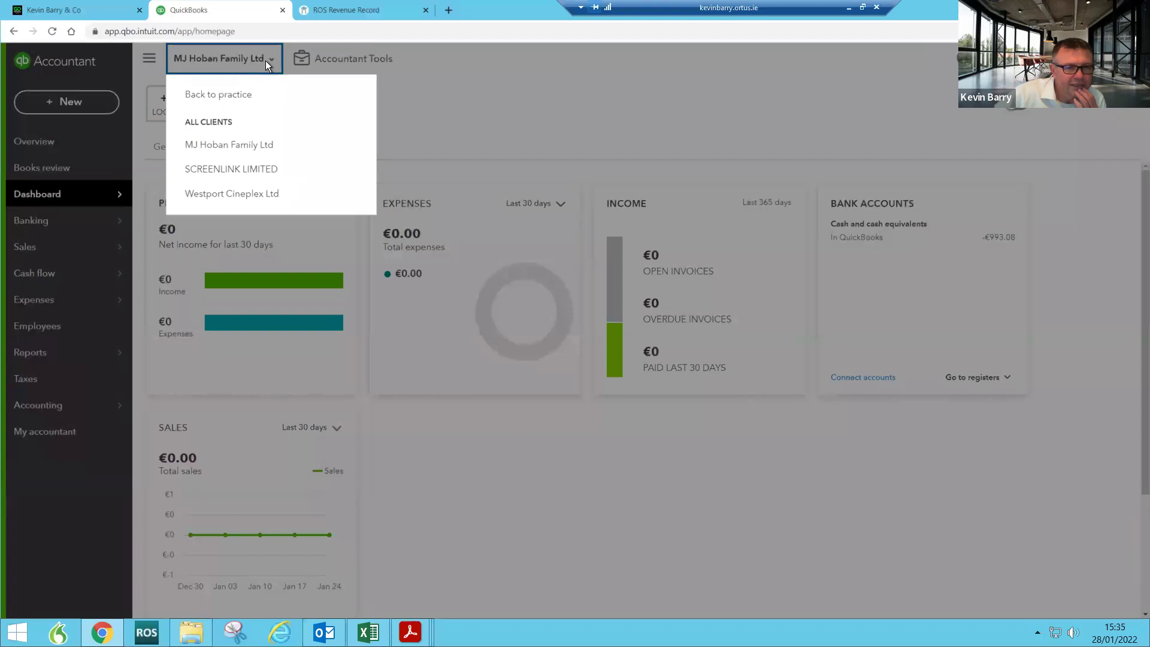
click(227, 170)
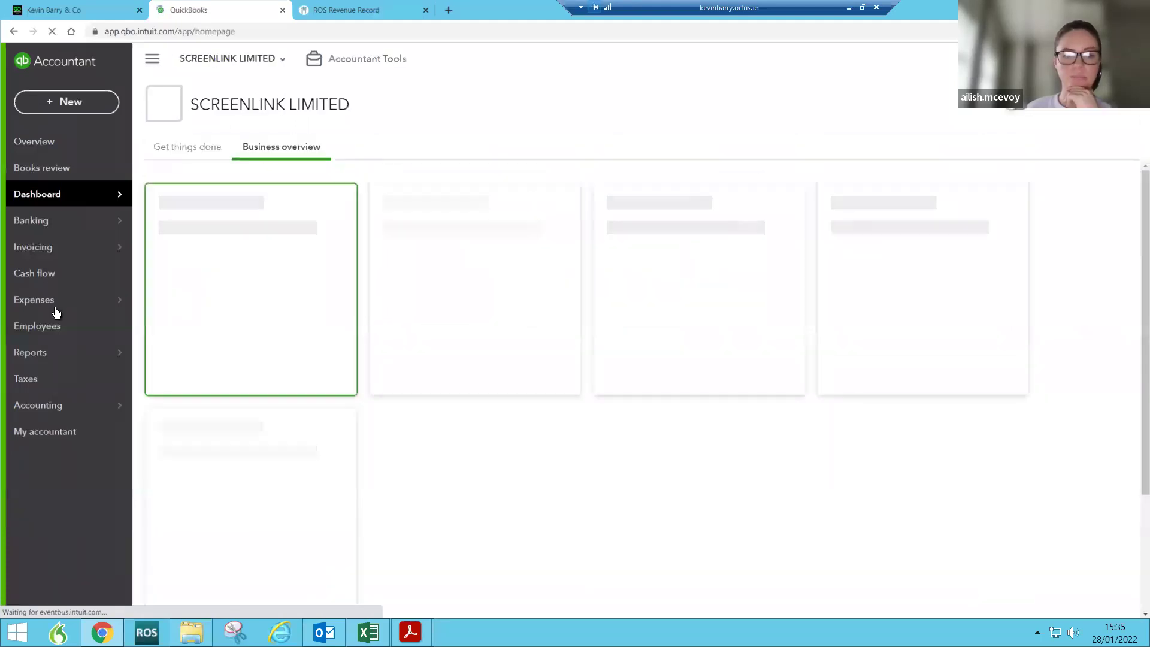
Step: Pay An Post Antigen's €1,169,667.86 bill from the Euro AIB Acct and save it
mouse_move(99, 304)
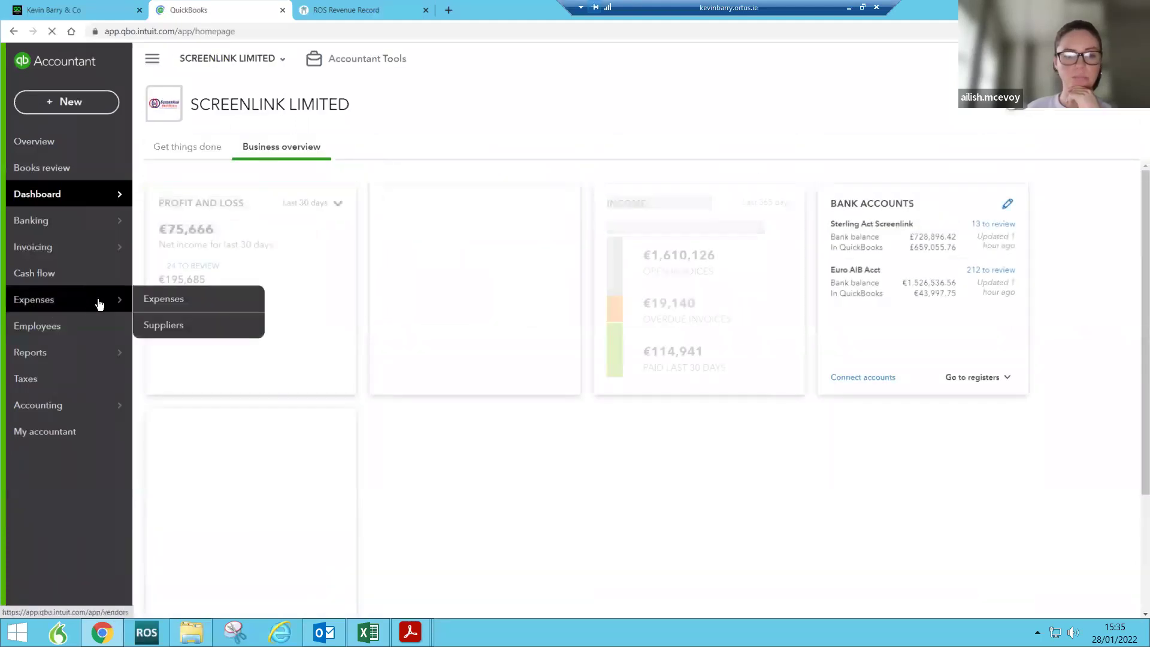
click(162, 330)
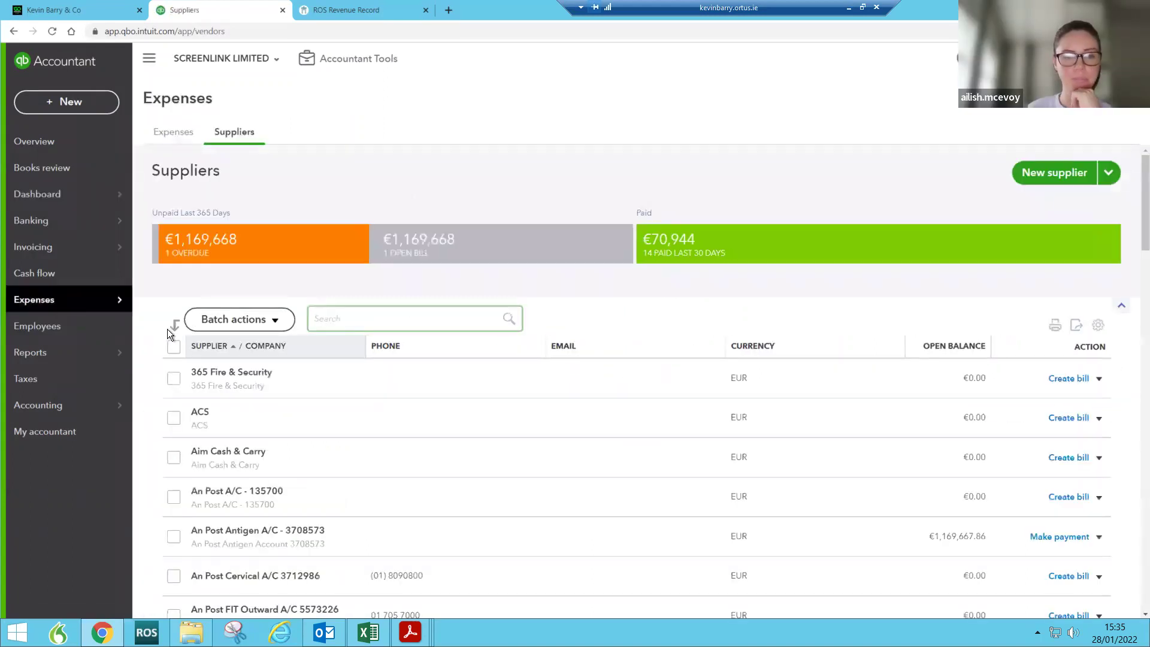
scroll(656, 495, down, 2)
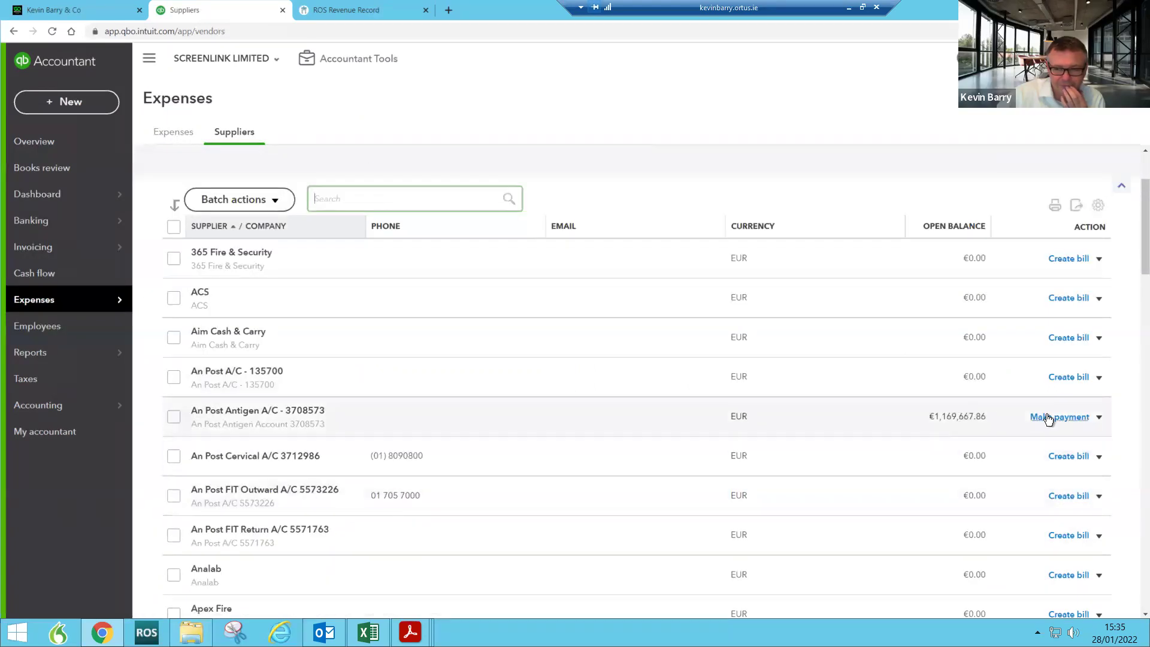
click(1099, 419)
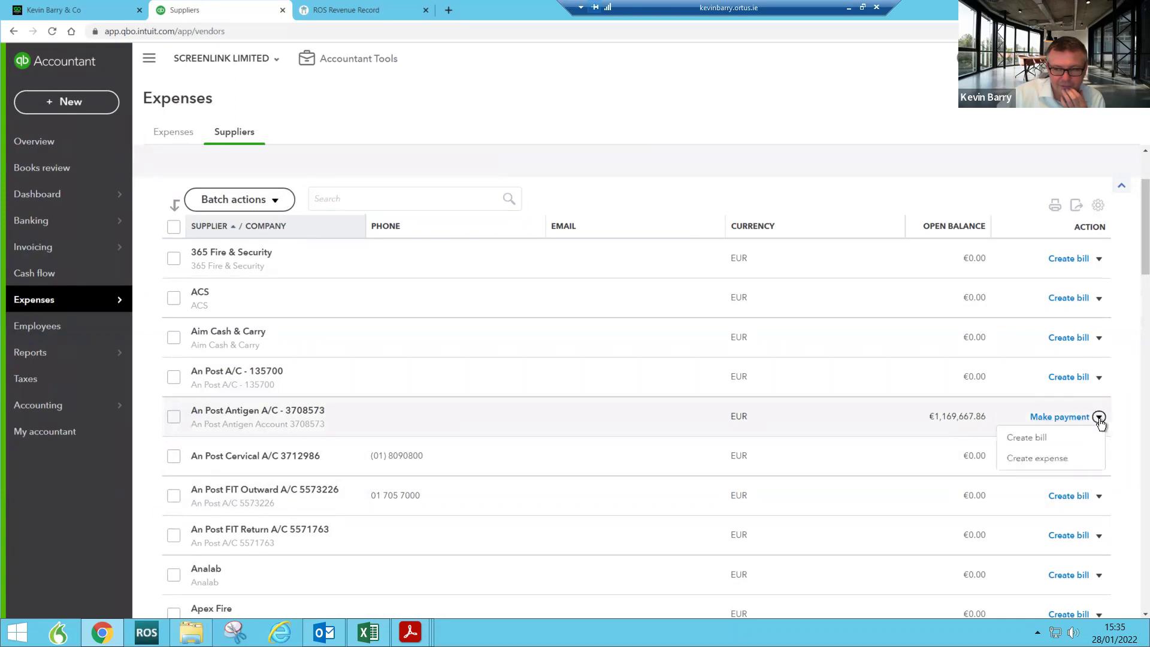
click(1071, 419)
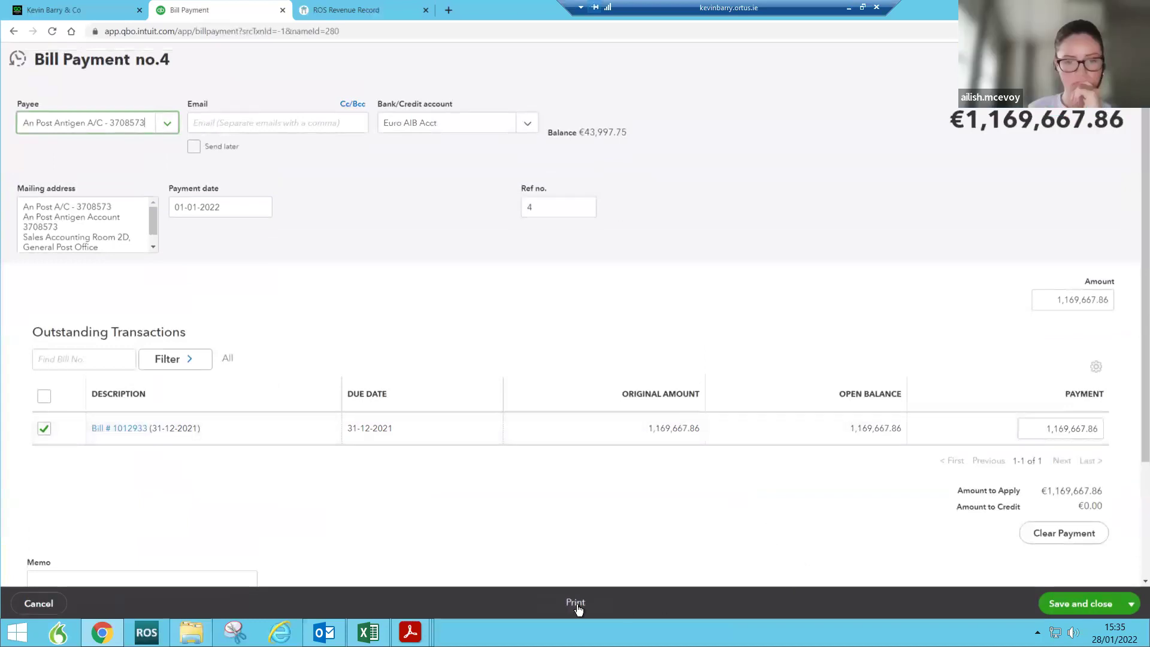
click(579, 607)
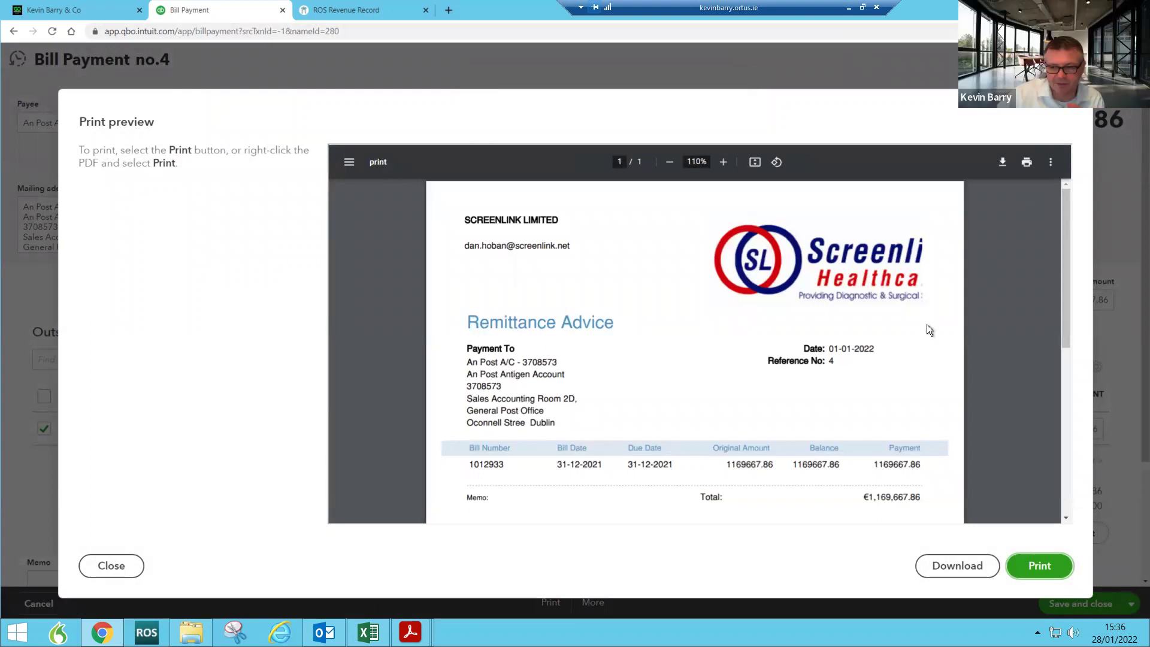
Step: Look over the remittance advice for Bill Payment no.4 and close the preview
scroll(736, 407, down, 5)
scroll(737, 407, up, 5)
scroll(741, 405, down, 4)
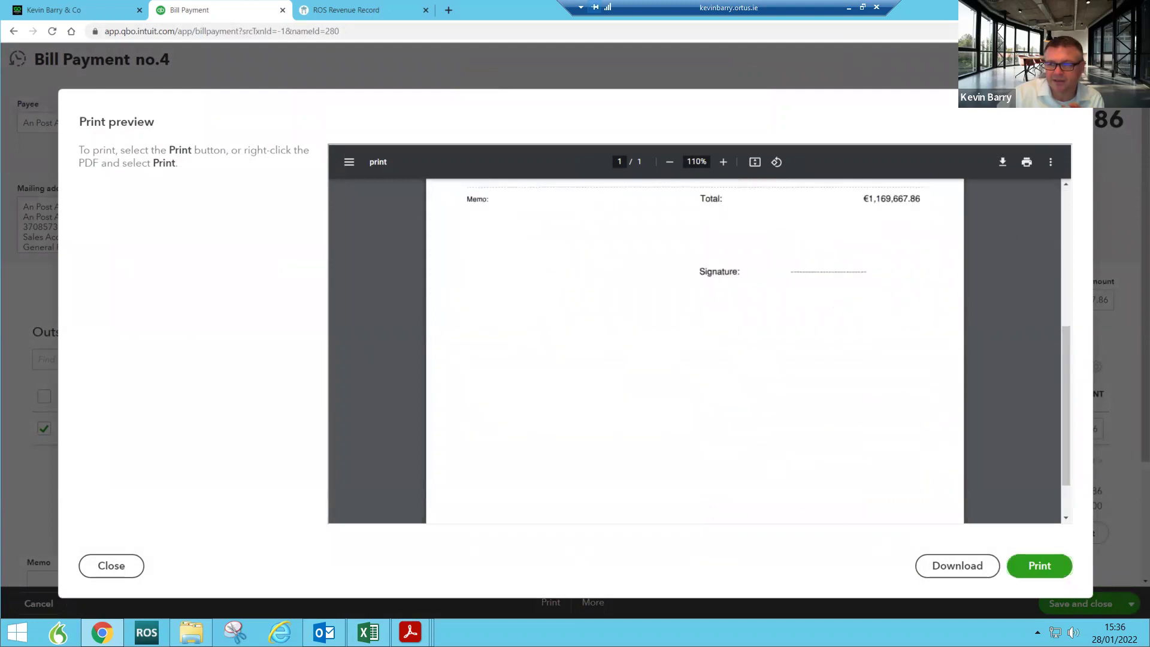
click(1040, 565)
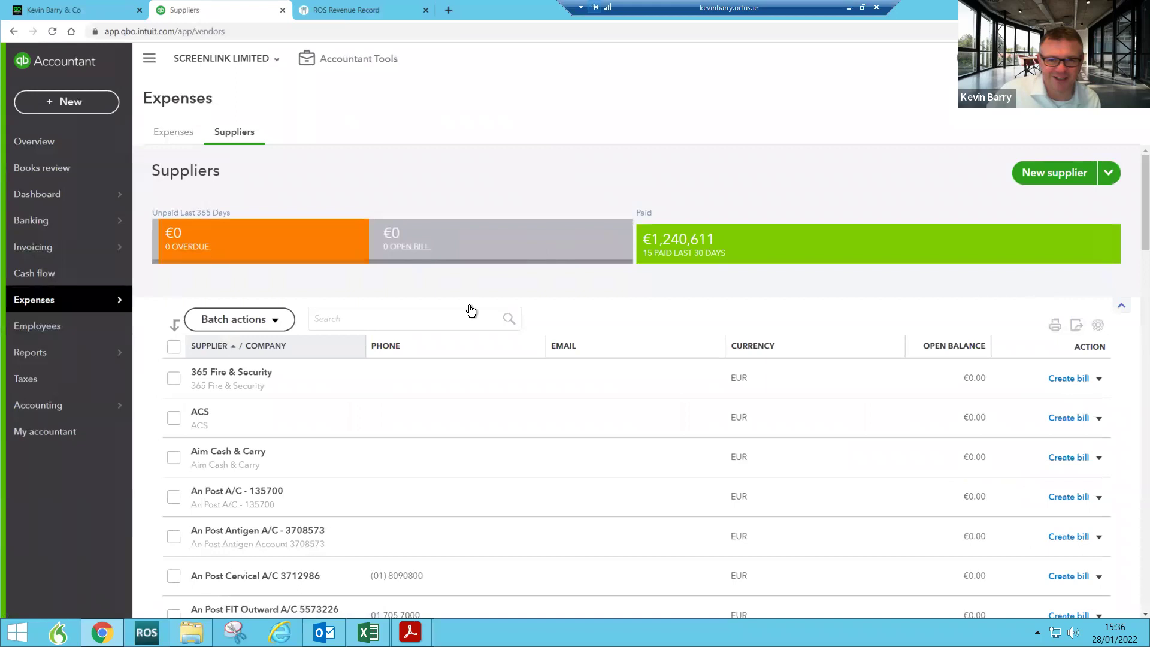
Step: Filter the Suppliers list to the 5 suppliers paid in the last 30 days
click(482, 327)
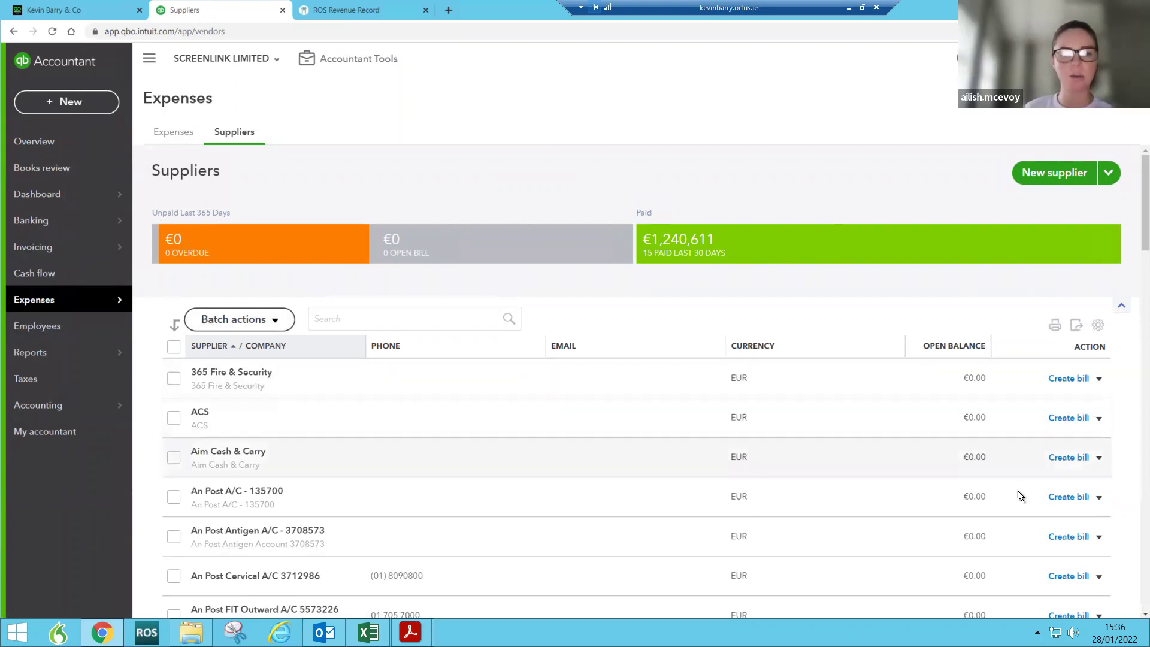
scroll(1018, 496, down, 3)
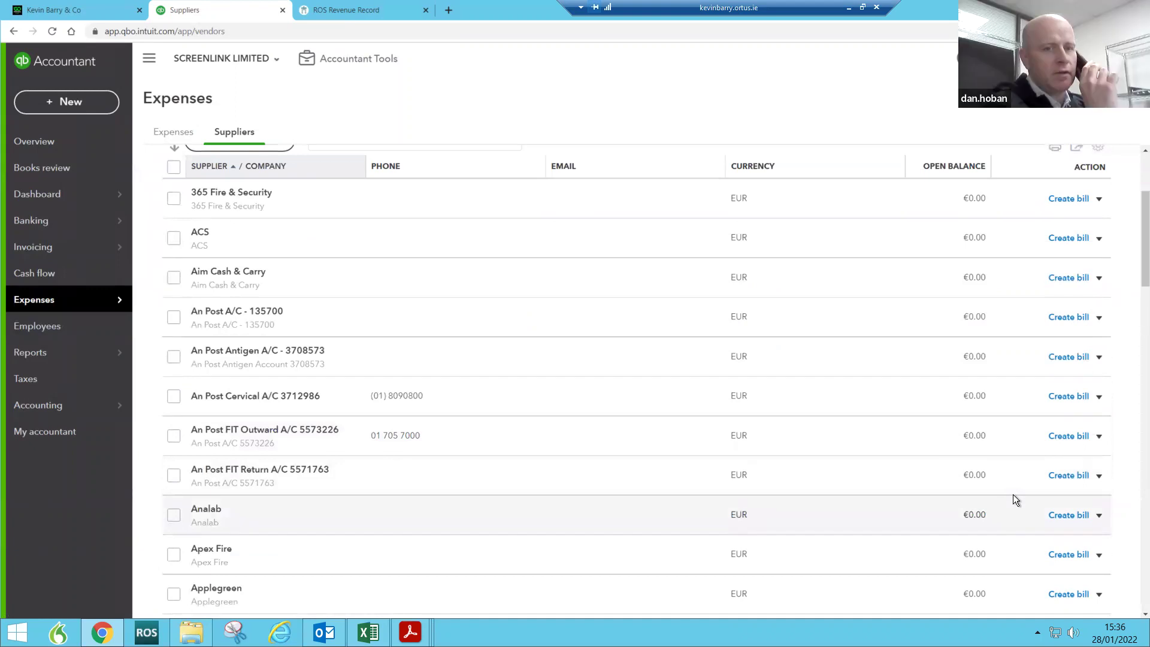
scroll(1012, 494, up, 3)
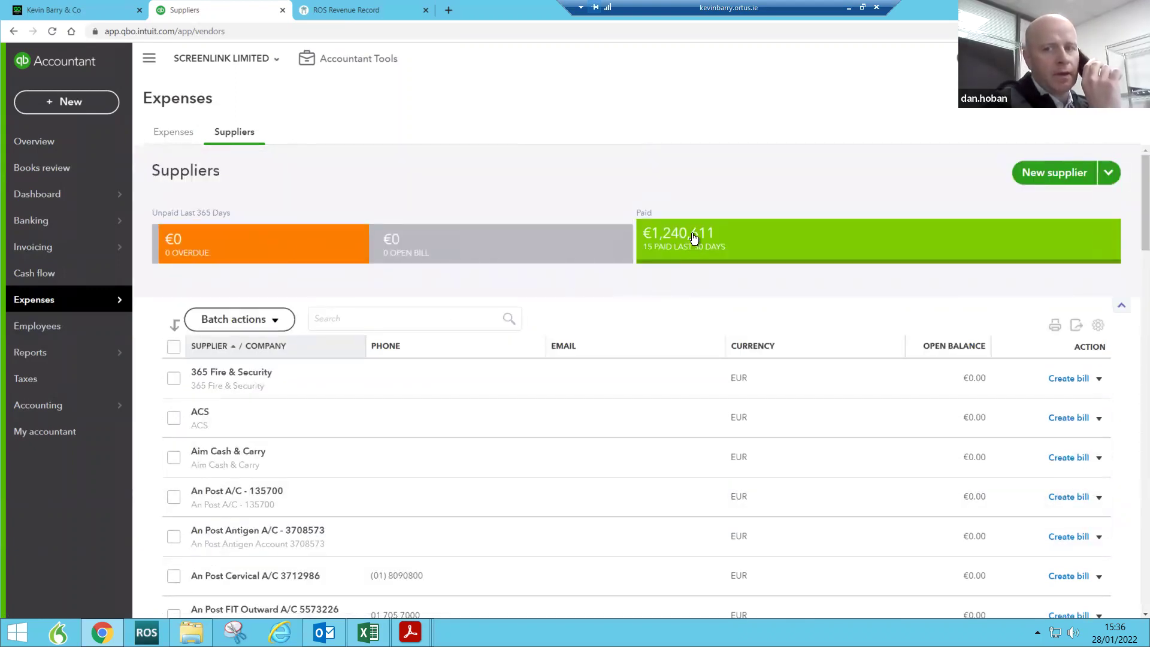
scroll(746, 382, down, 10)
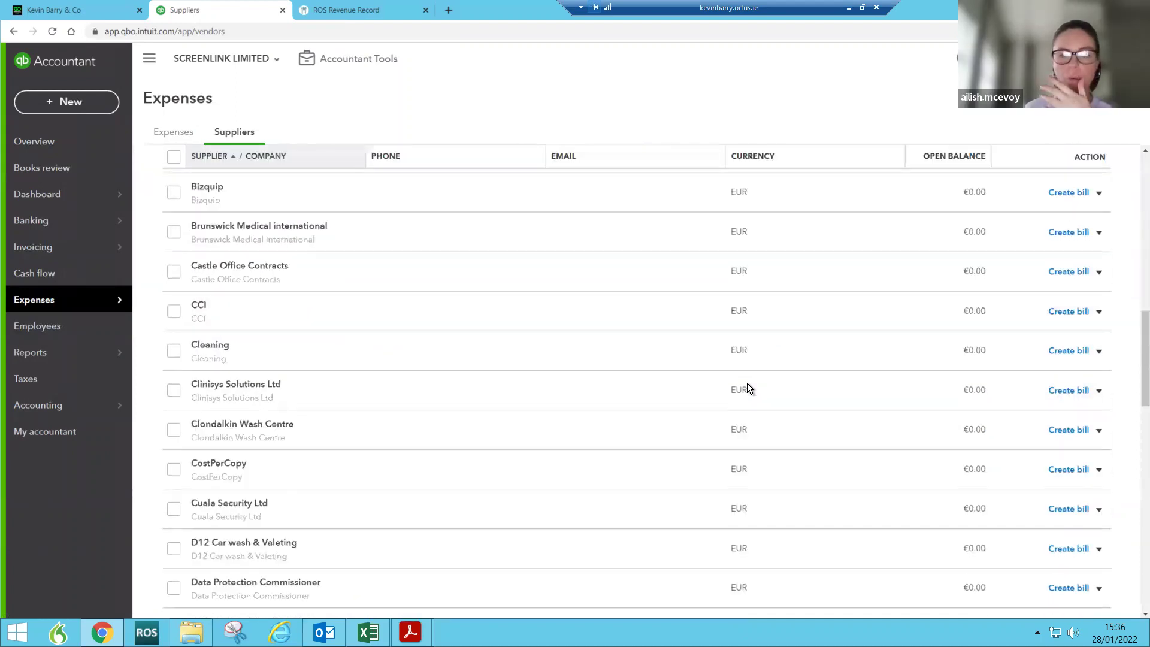
scroll(747, 383, down, 5)
scroll(747, 383, up, 14)
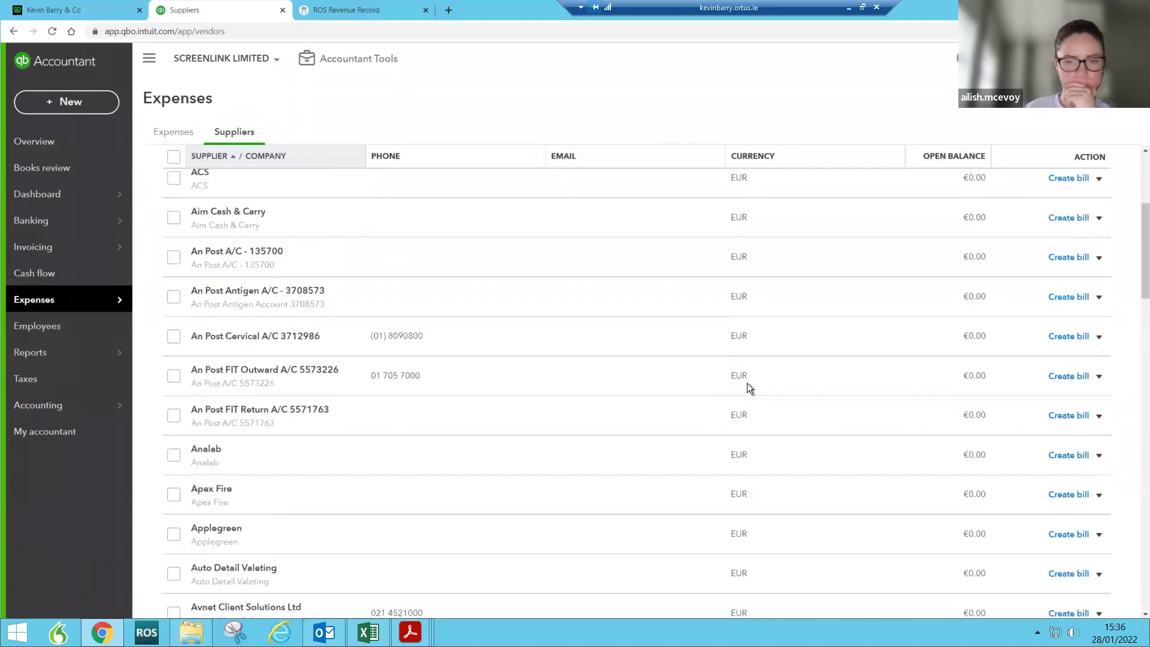
scroll(747, 382, up, 3)
click(679, 246)
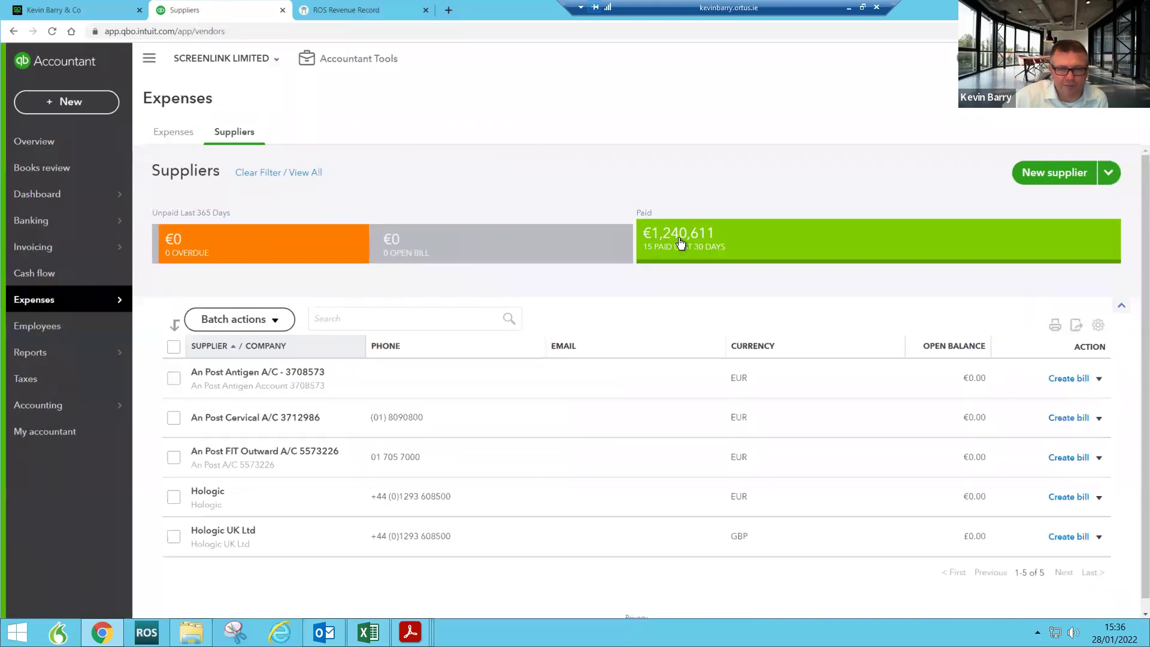
click(74, 107)
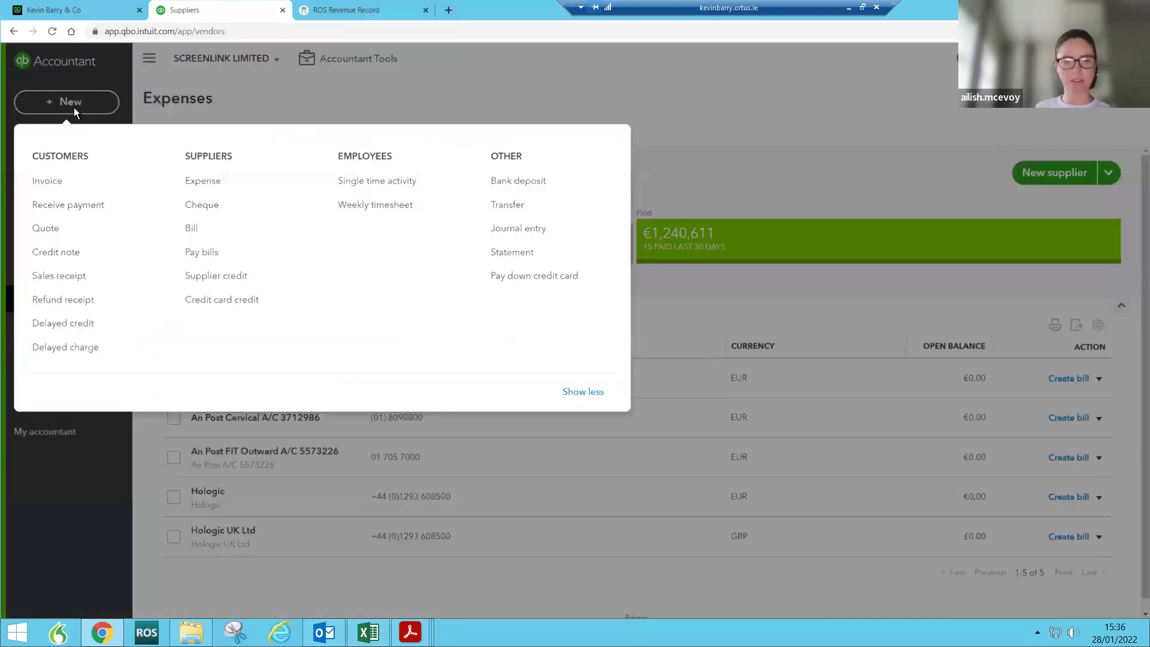
Step: Check recent cheques from a blank new cheque, discard it, and open Pay bills for SCREENLINK LIMITED
click(200, 205)
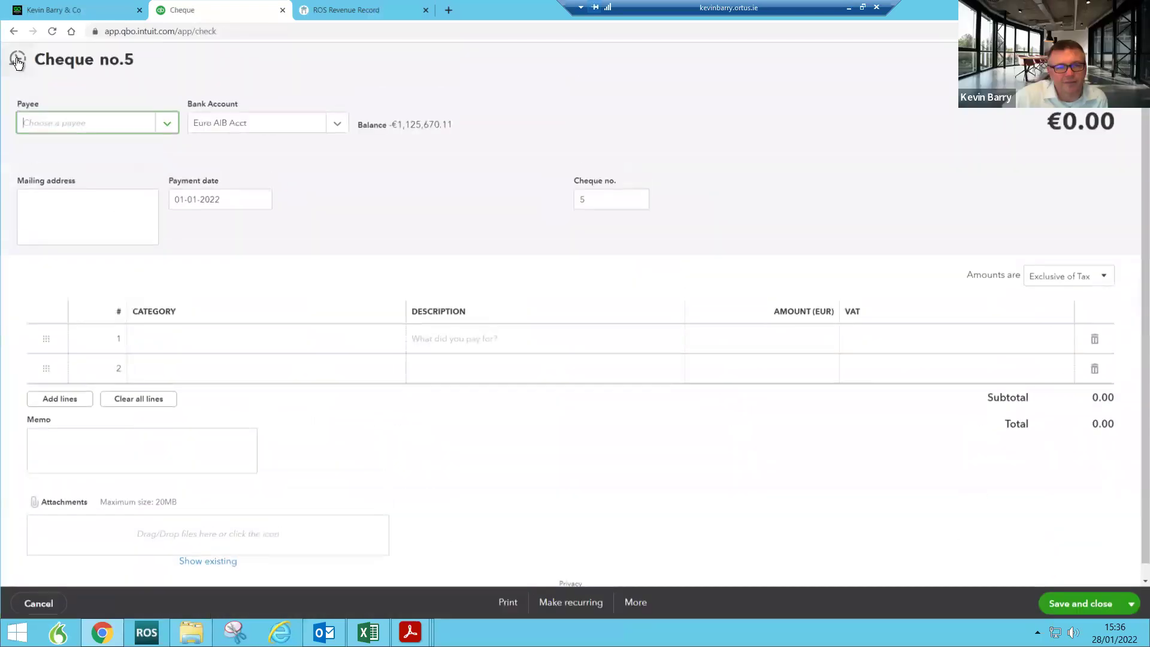
click(17, 61)
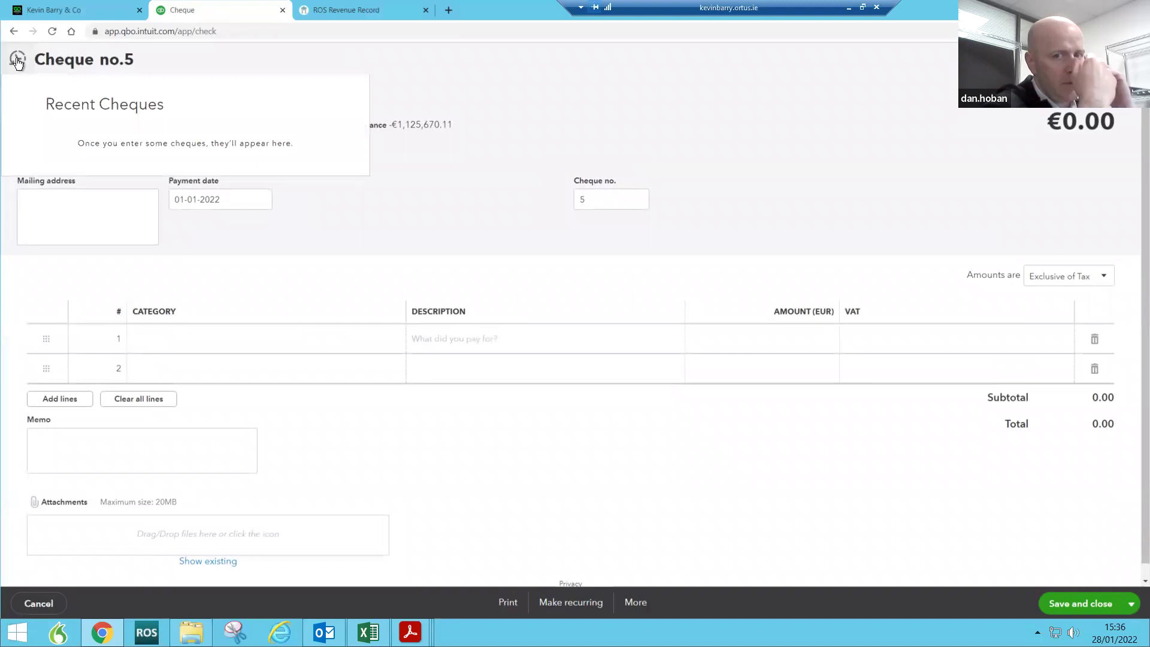
click(1125, 59)
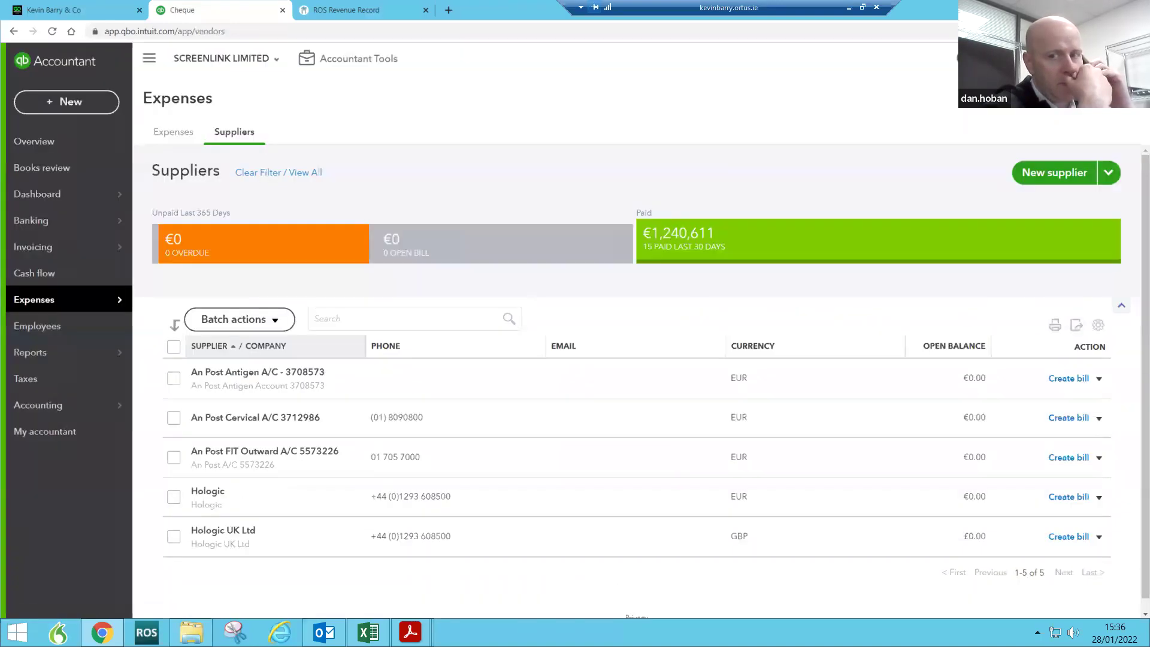
click(63, 102)
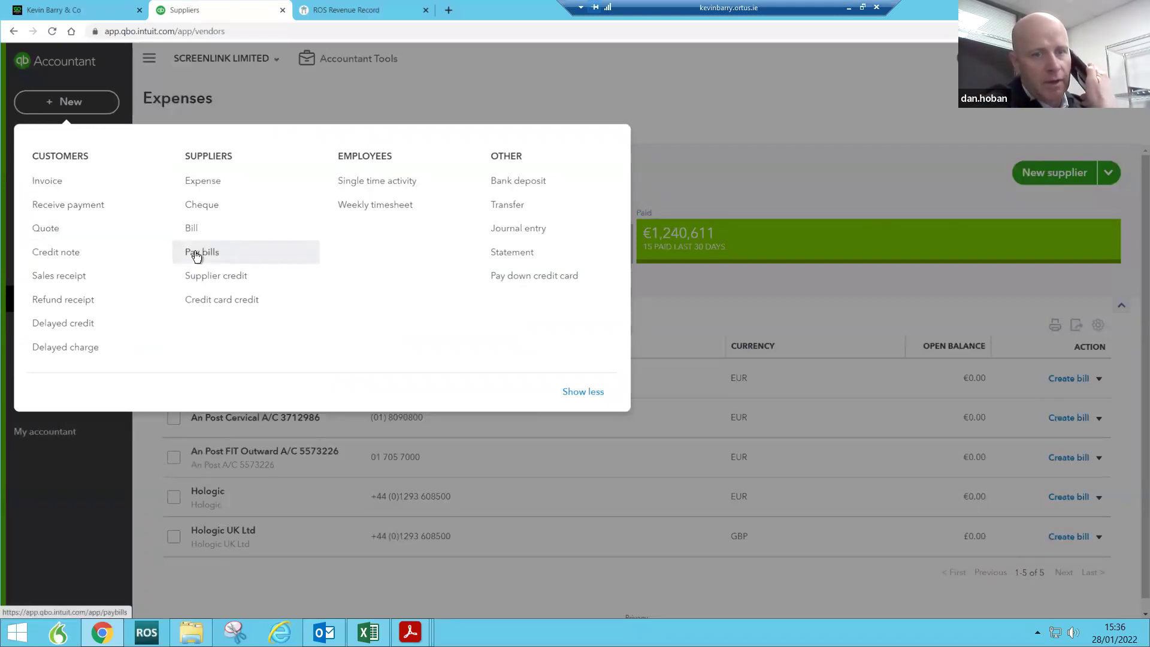
click(197, 254)
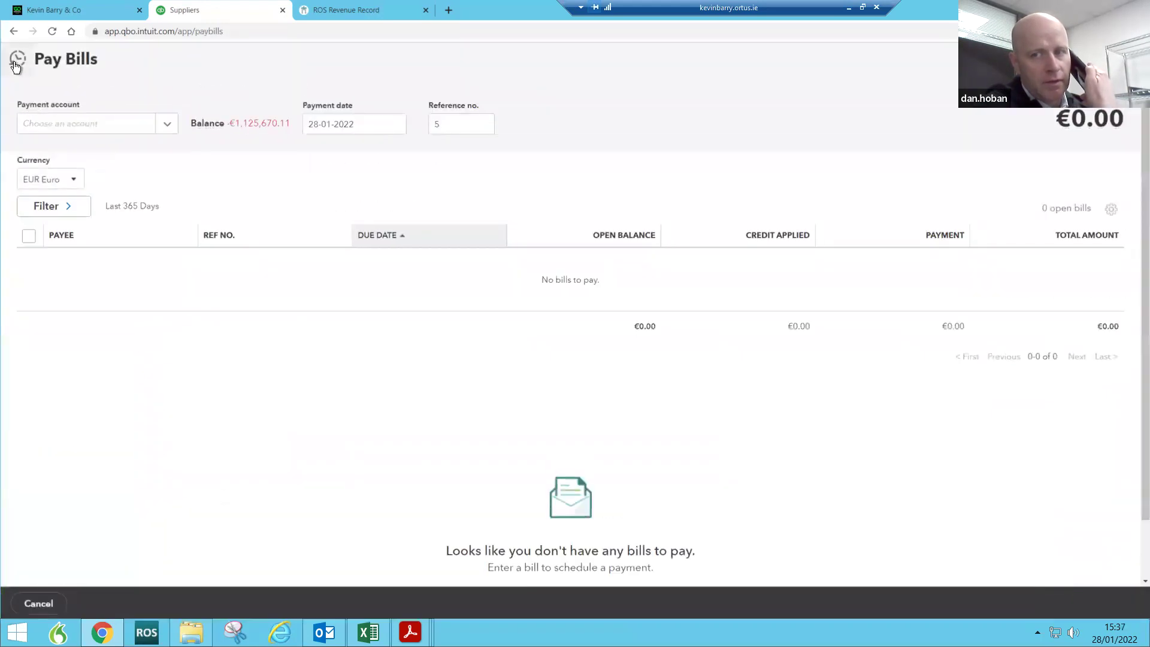
Step: Reopen Bill Payment No.4 to An Post Antigen from recent transactions and delete it
click(16, 62)
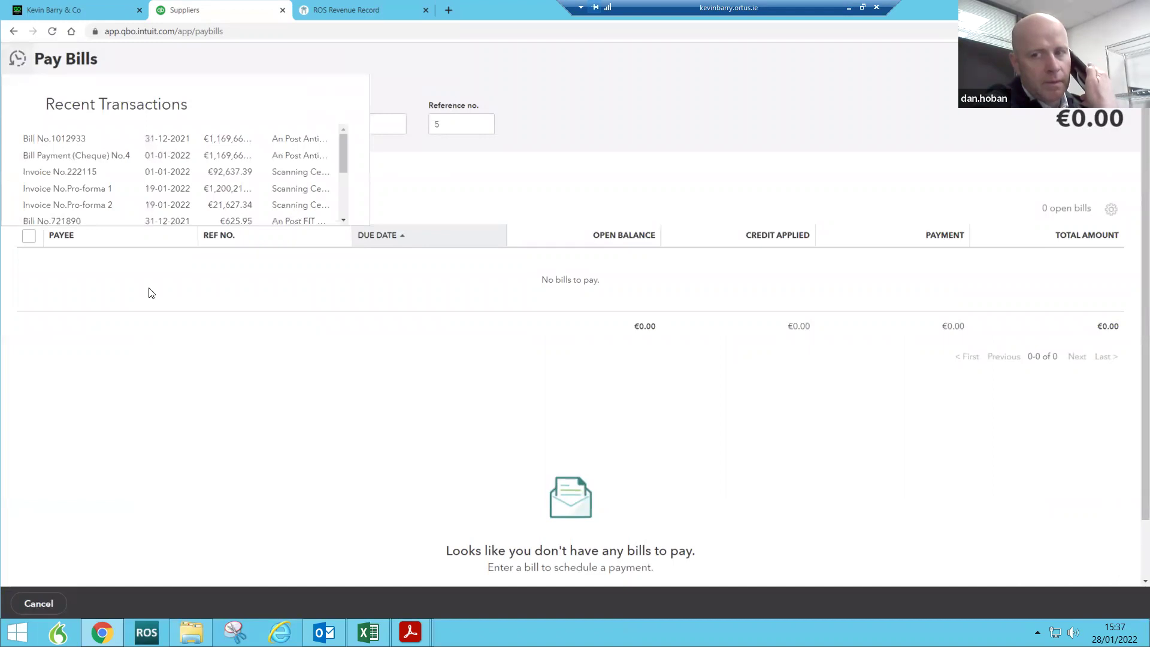
click(99, 157)
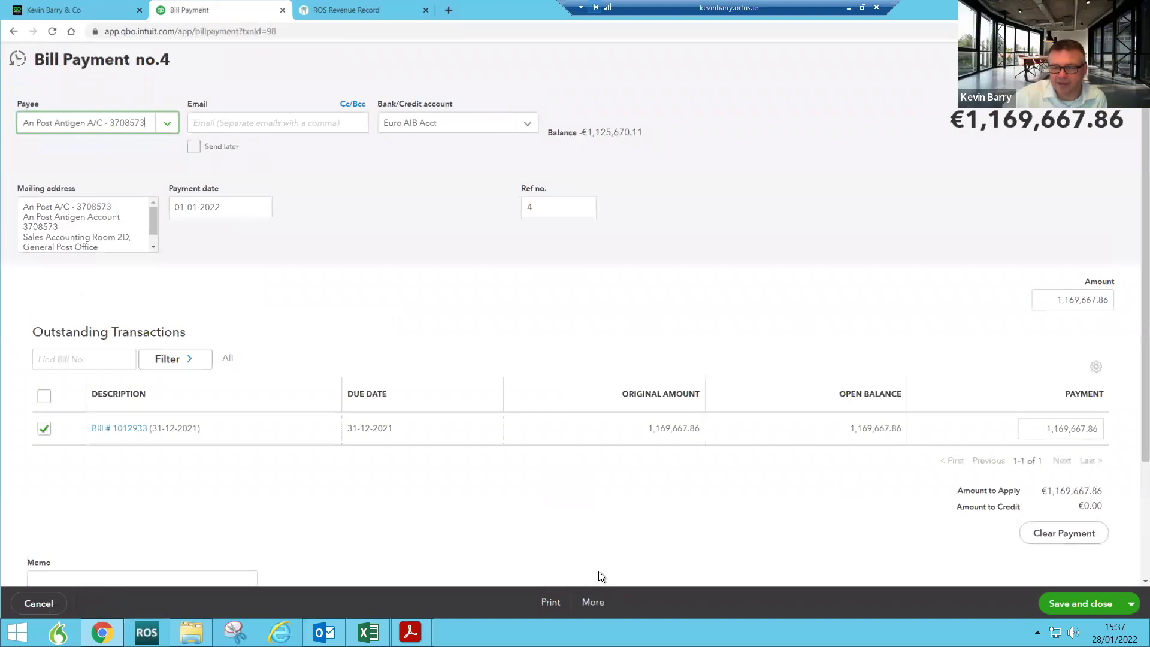
click(593, 602)
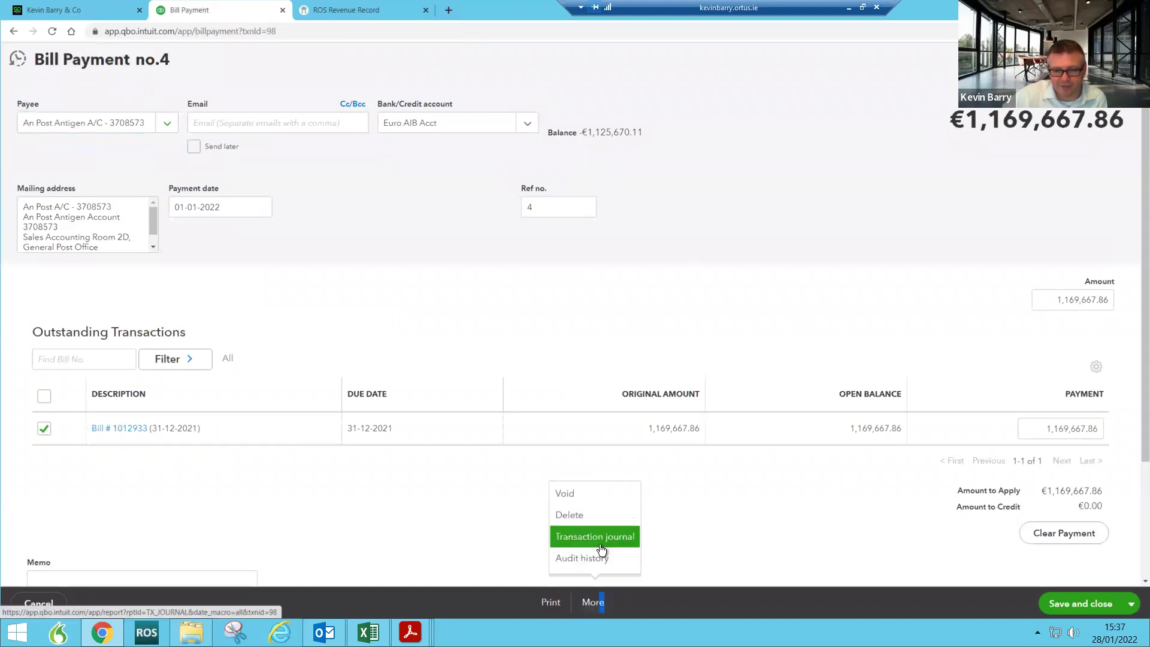
click(587, 515)
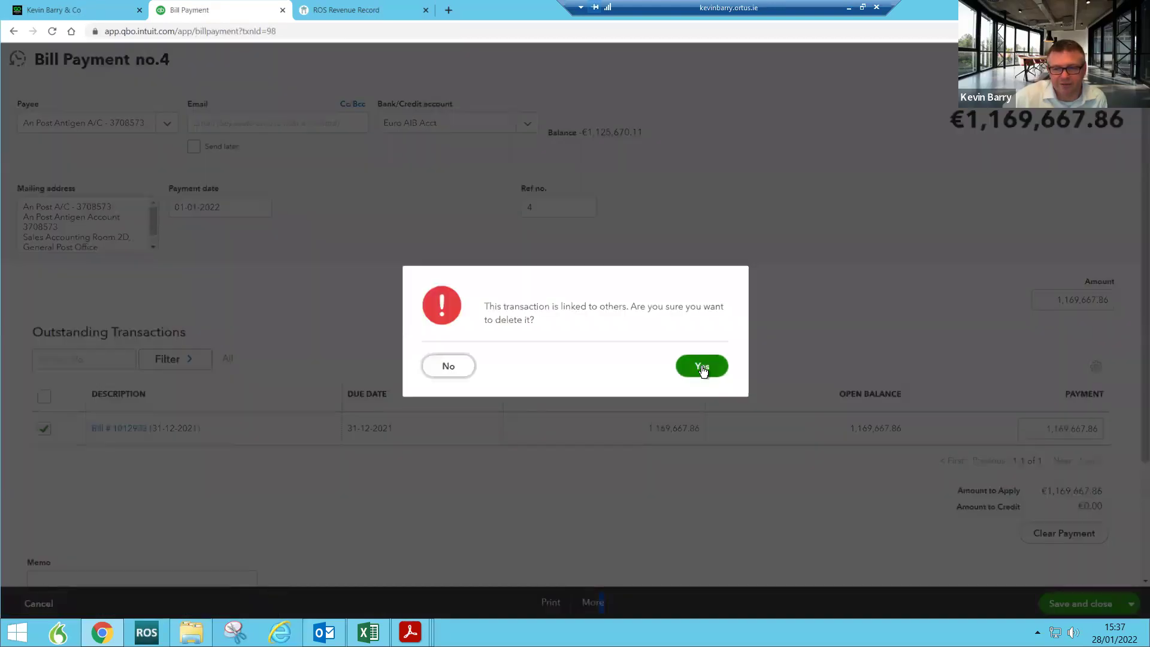
click(702, 366)
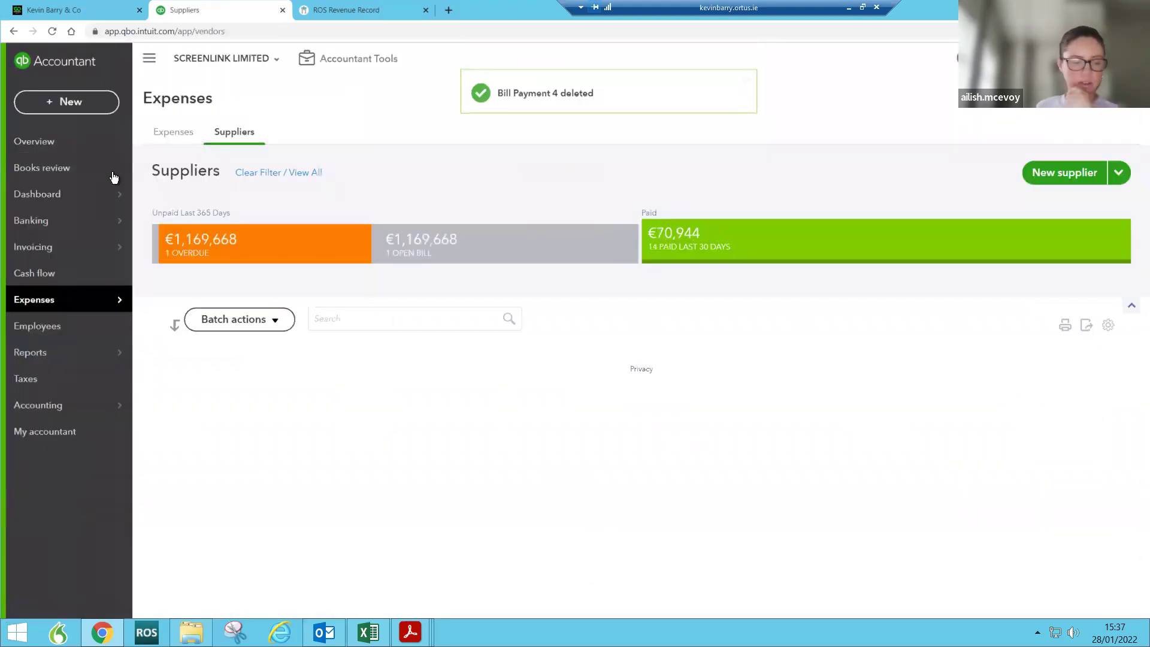
click(60, 102)
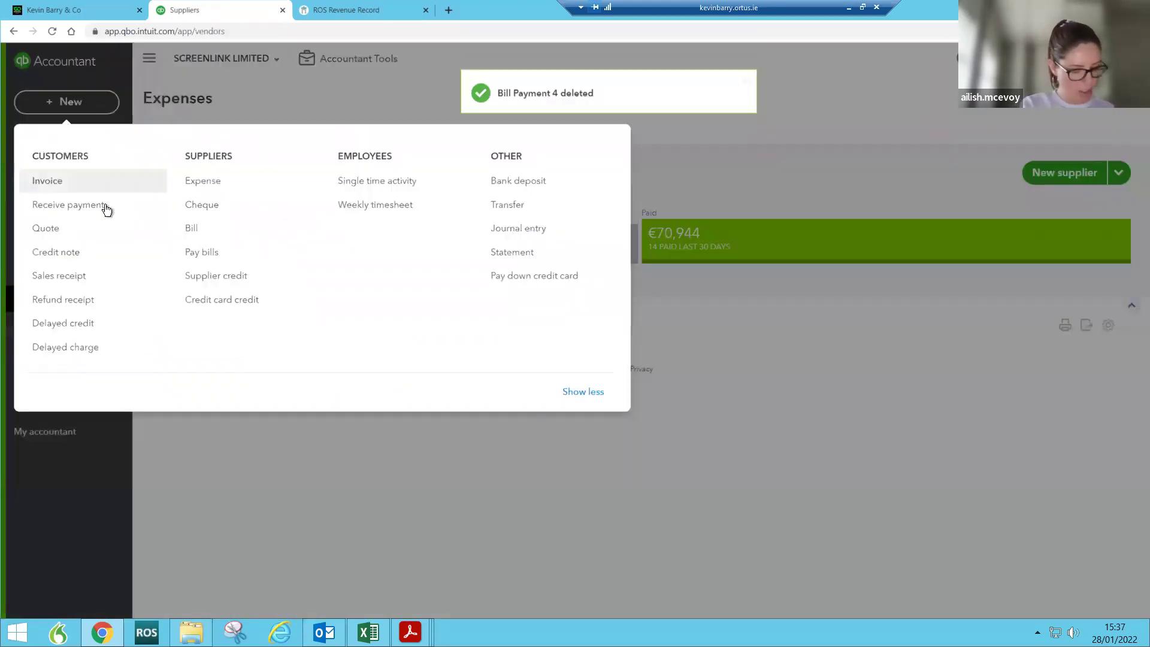
Step: Open Bill Payment No.dd (€2,390.70, bills 721890 and 721921) from recent transactions
click(190, 257)
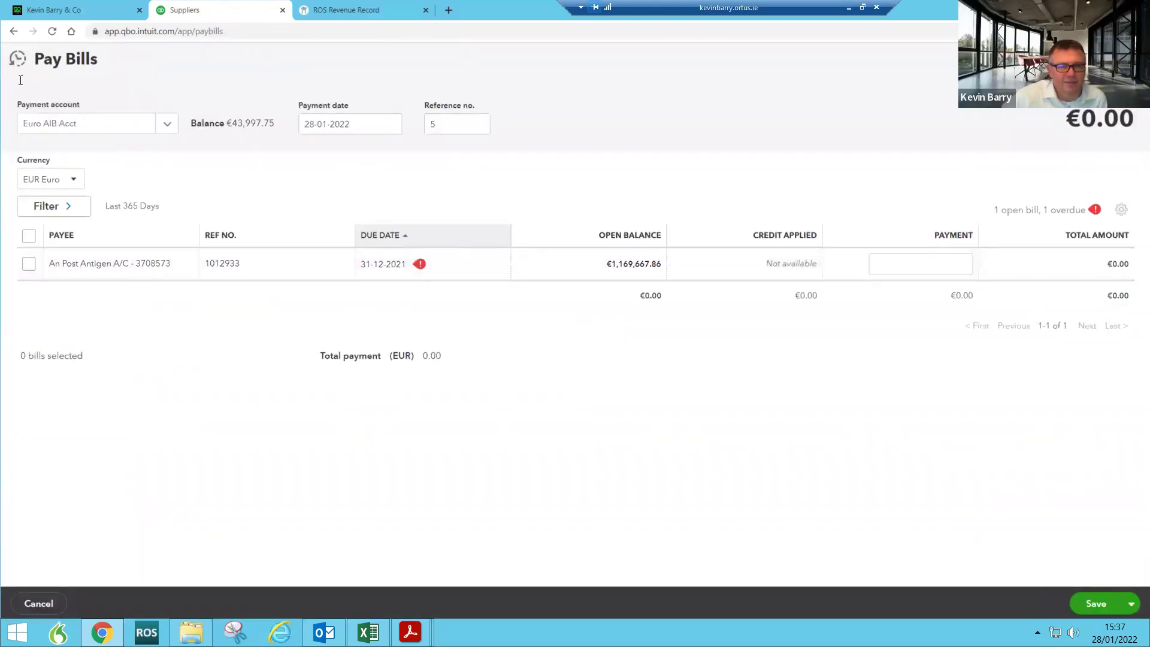
click(17, 58)
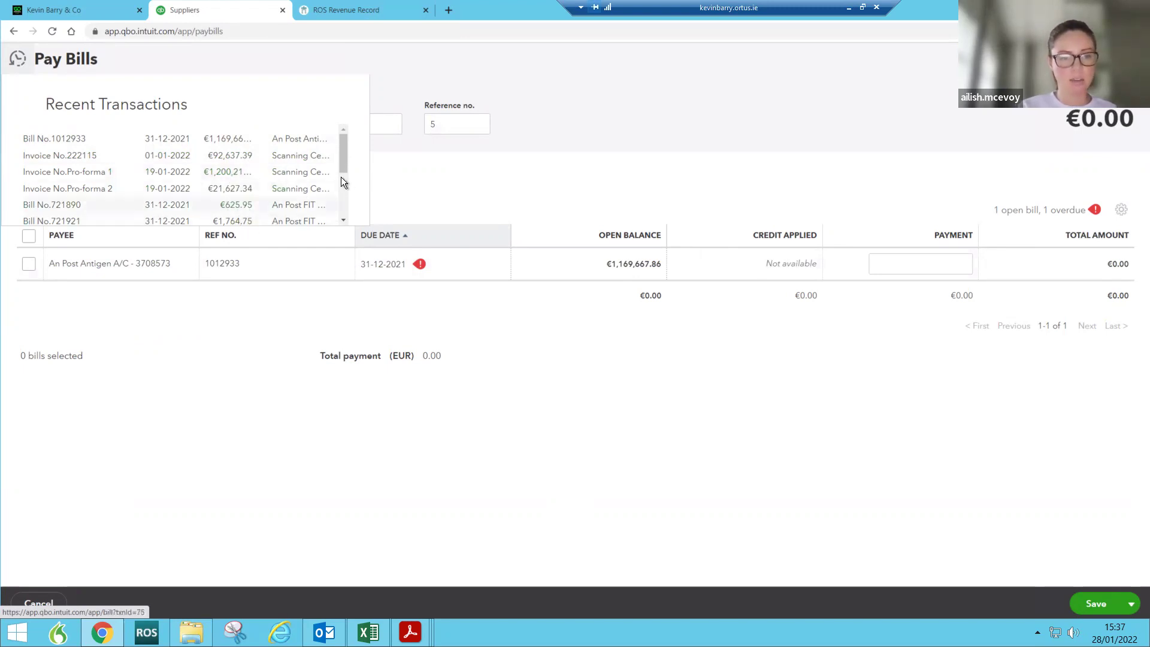
drag(344, 163, 344, 172)
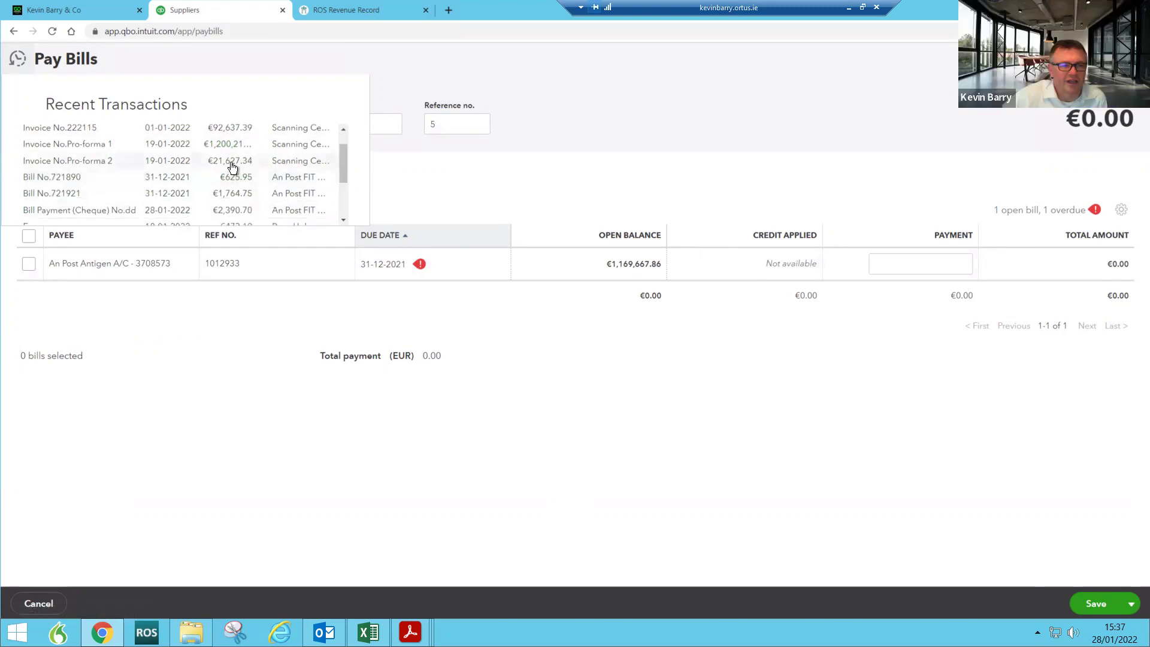
click(233, 215)
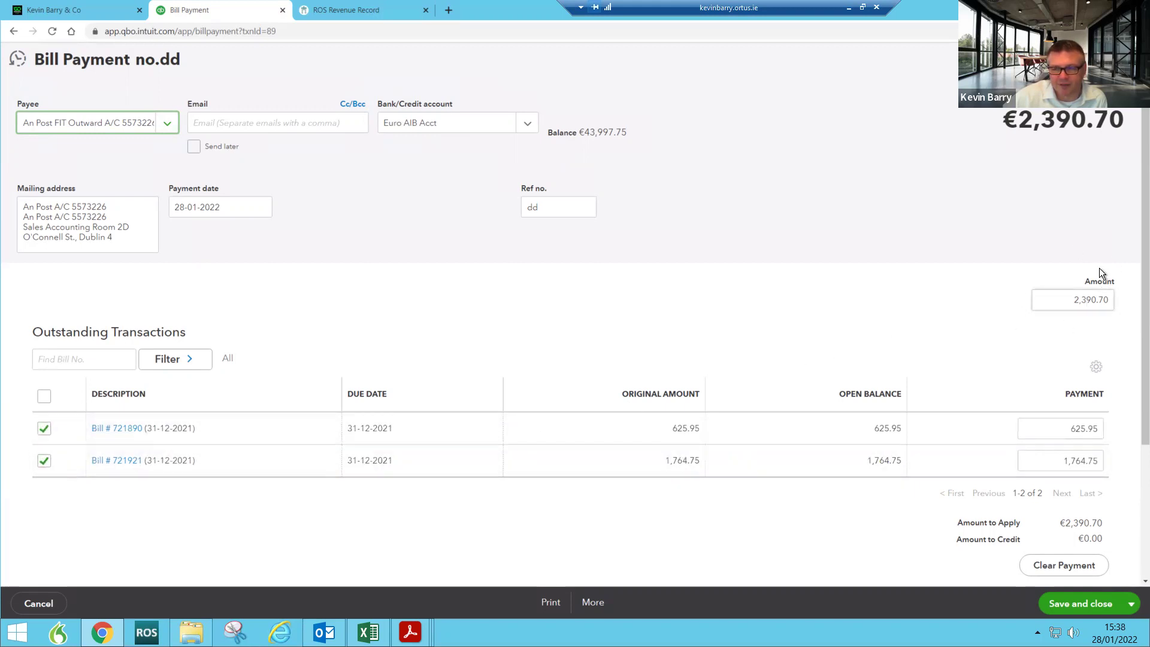
Step: Delete bill payment no.dd to An Post FIT Outward, confirming despite the linked-transaction warning
click(602, 600)
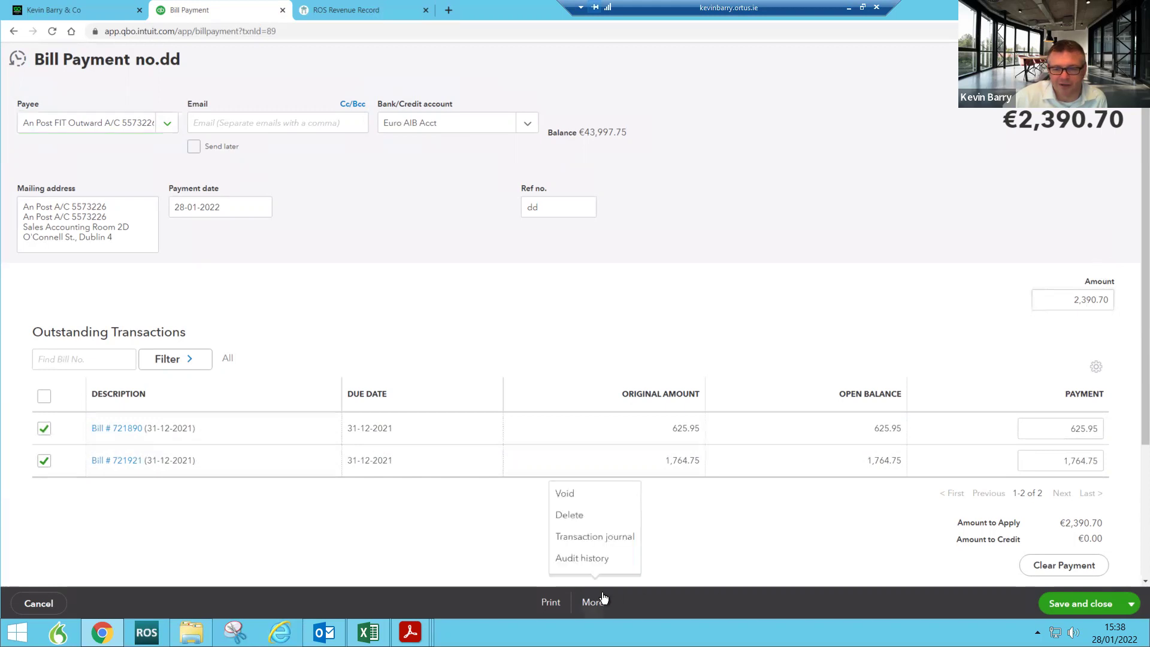
click(589, 513)
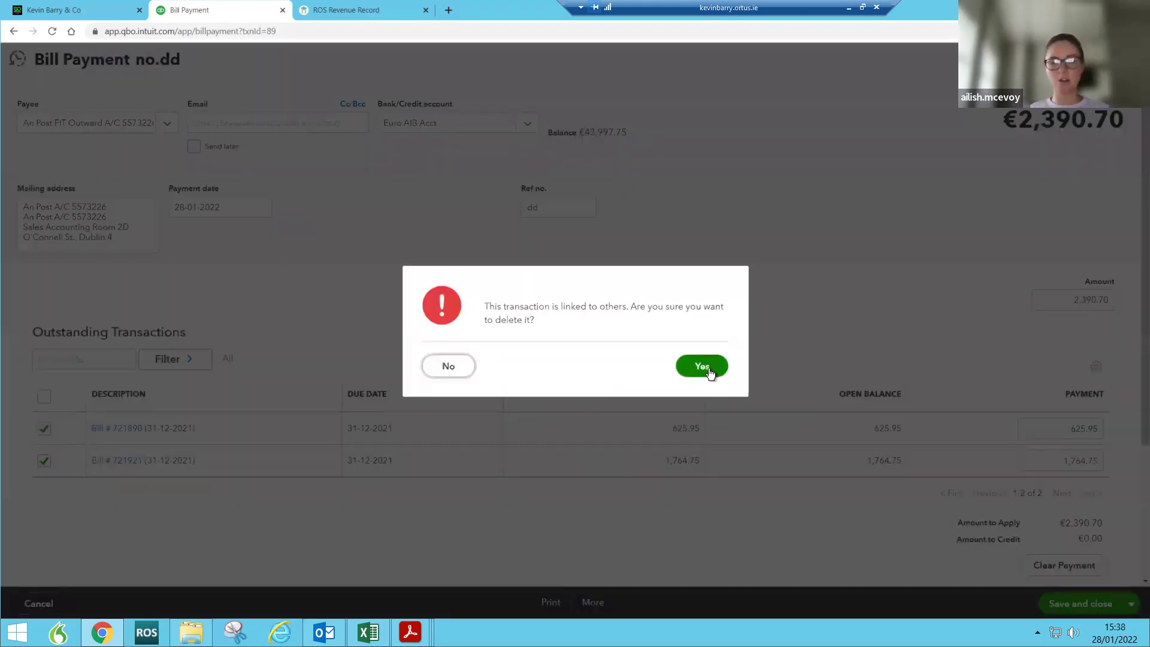
click(702, 366)
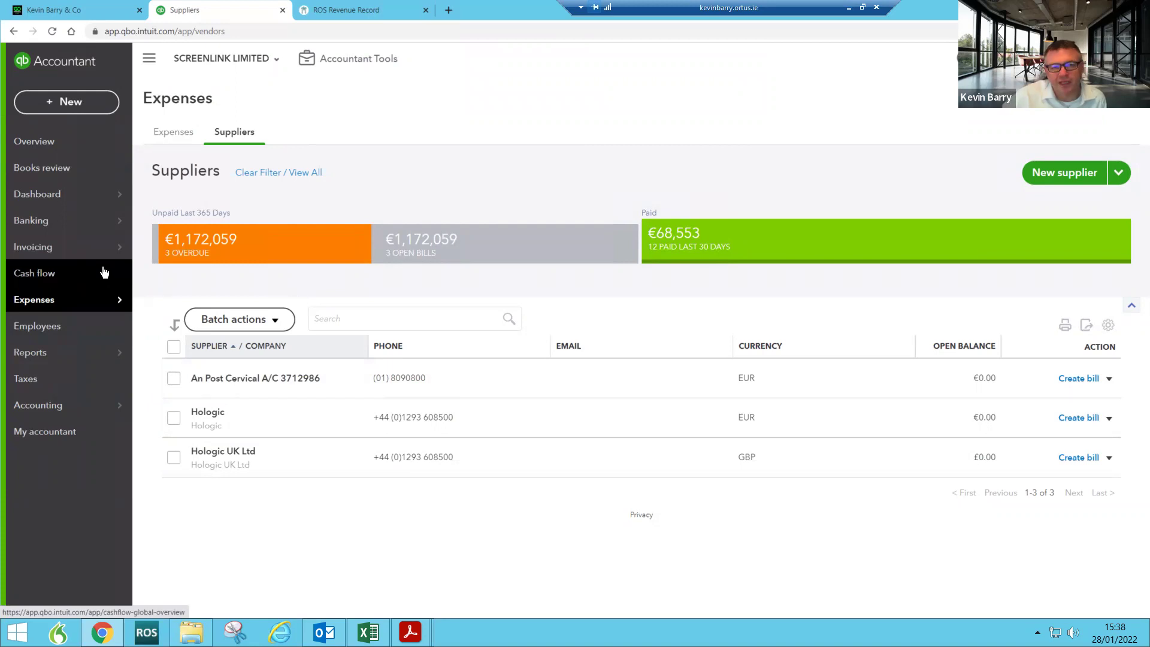
Step: Switch to MJ Hoban Family Ltd's books and open its Chart of Accounts
click(264, 59)
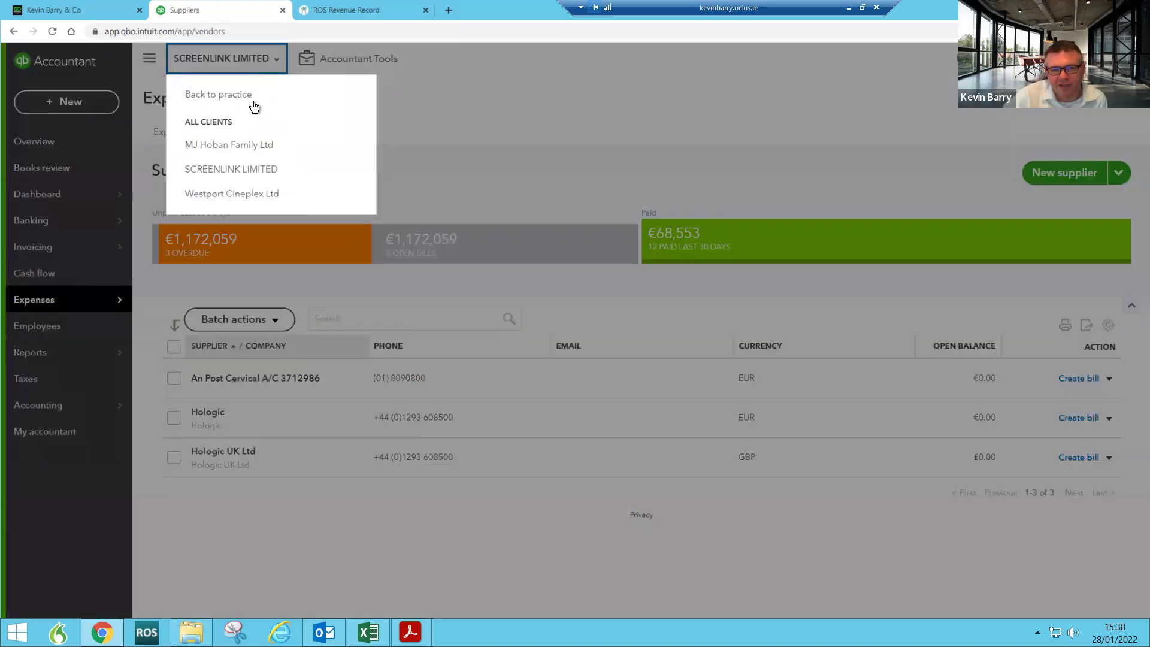
click(276, 143)
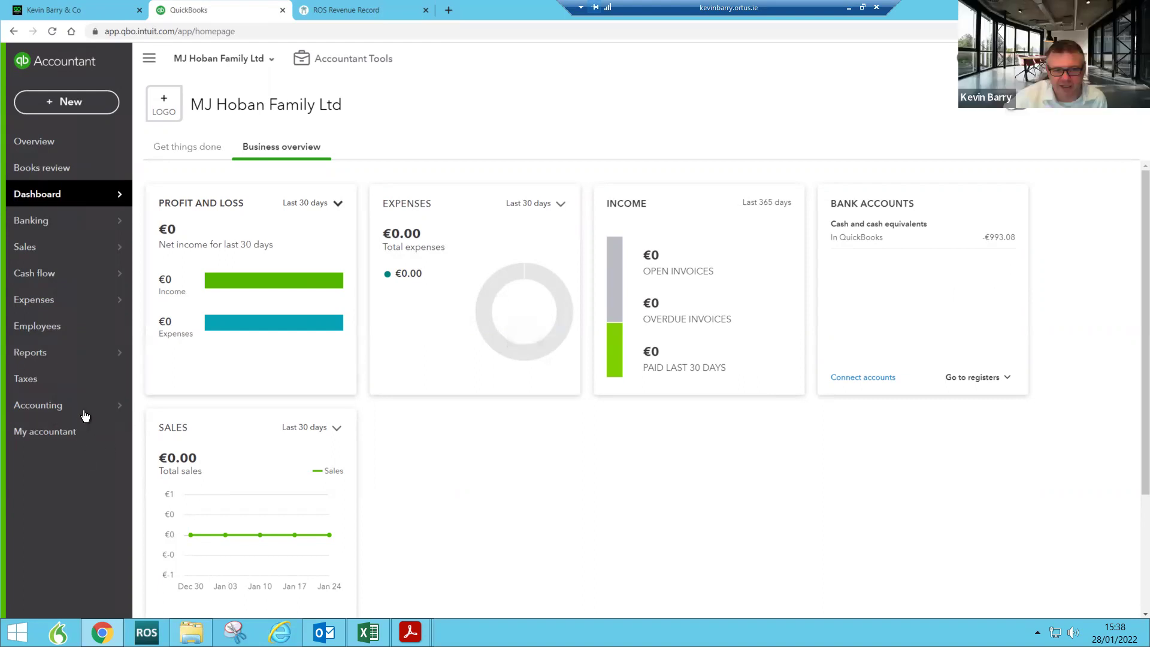
mouse_move(85, 415)
click(185, 406)
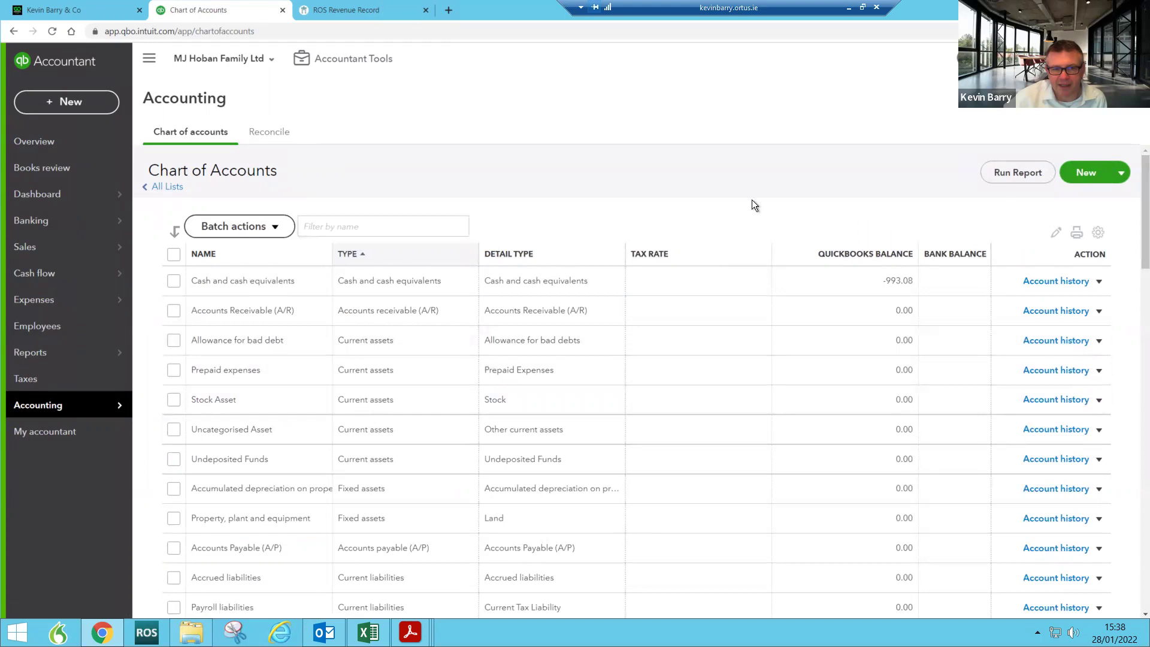
Step: Rename Cash and cash equivalents to 'AIB Business Account' and save
click(1099, 283)
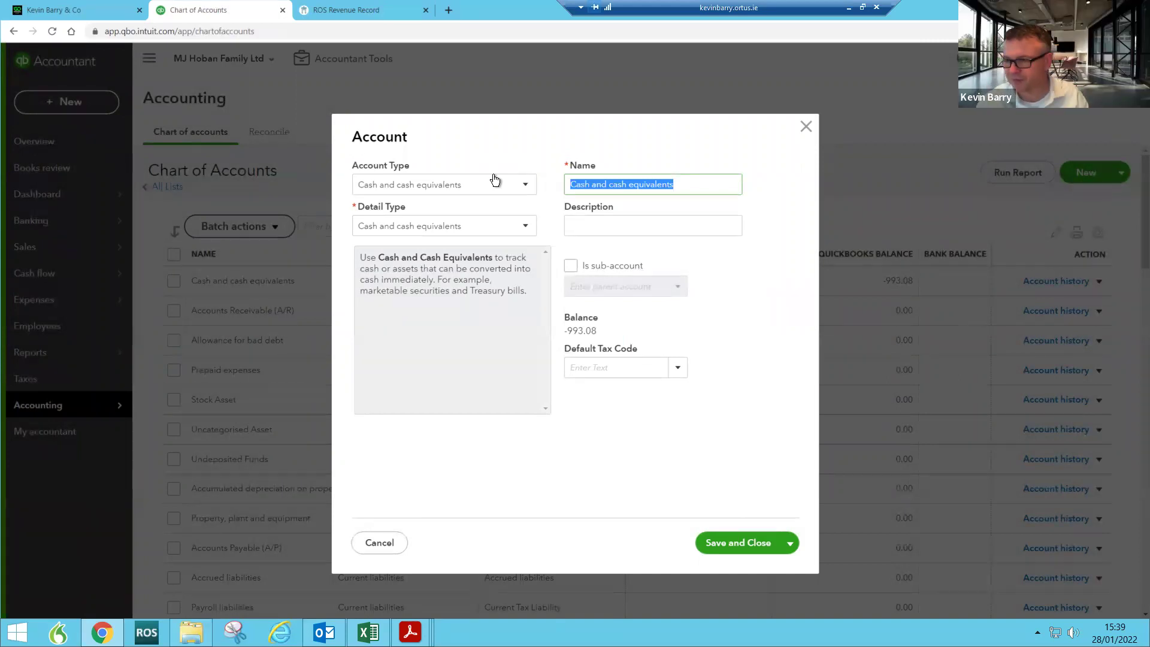
text(AIB Business Account)
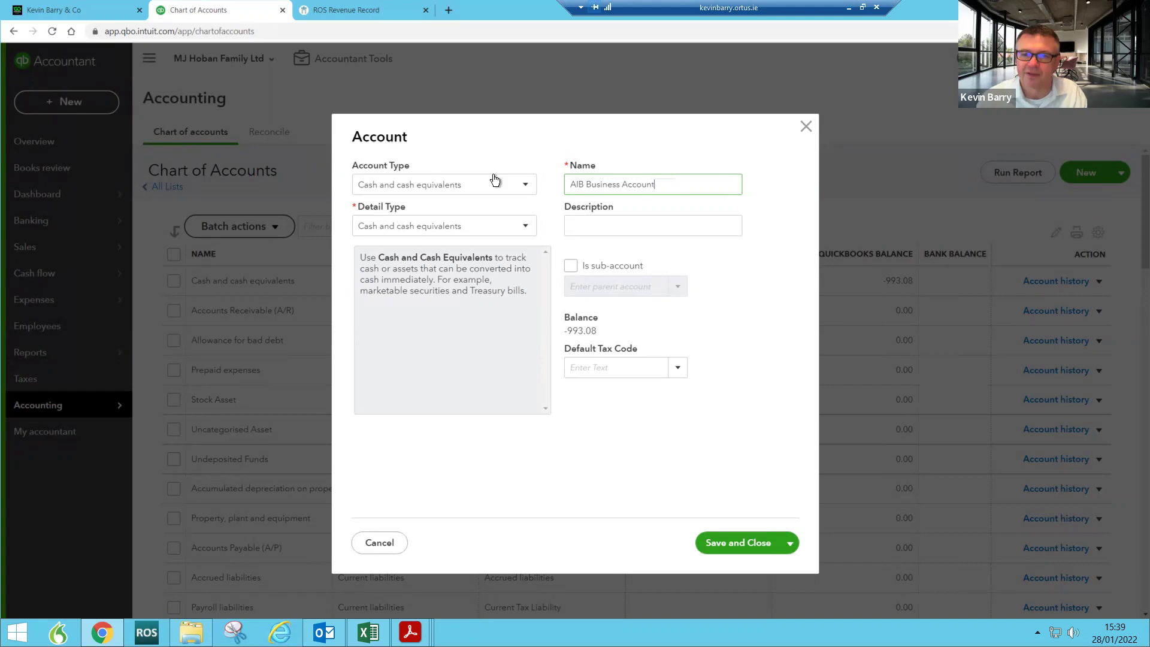
click(779, 546)
click(740, 569)
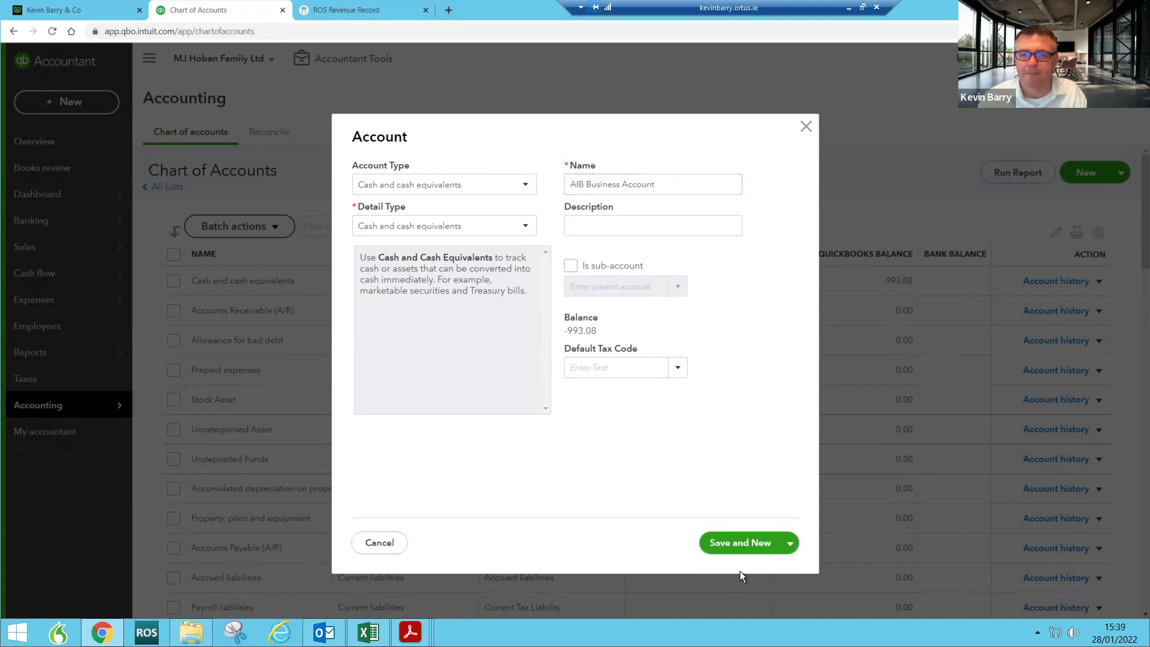
Step: Add a new account named 'AIB Credit Card Clearing Account' and save it
drag(654, 185, 587, 184)
text(Credit Card)
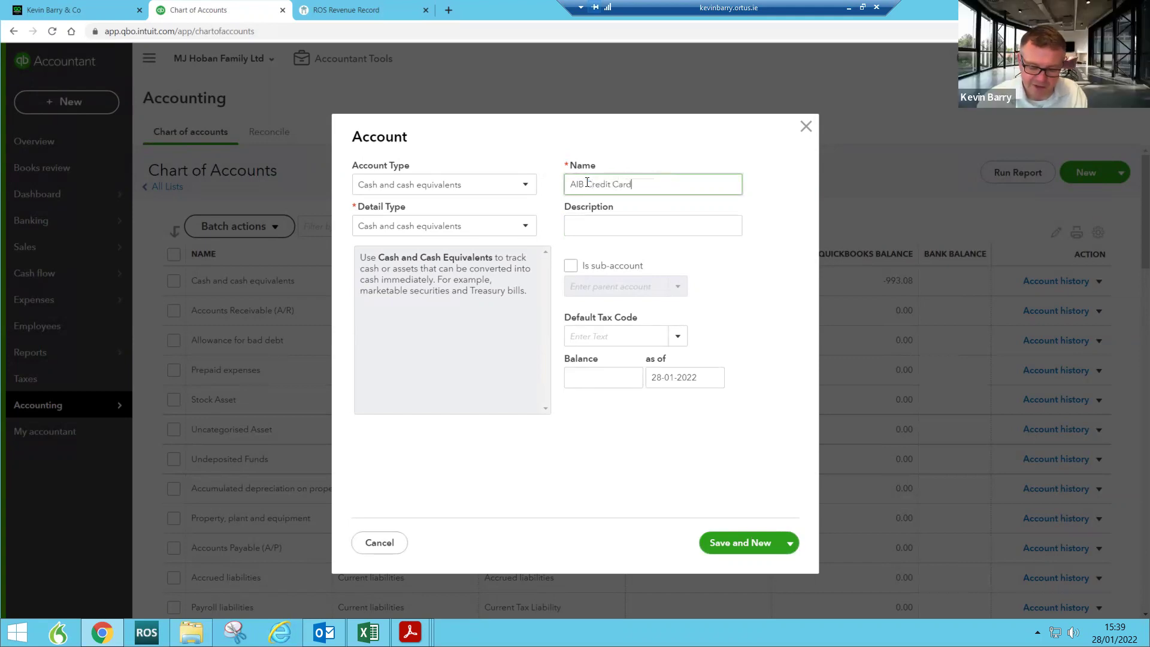
text(Account)
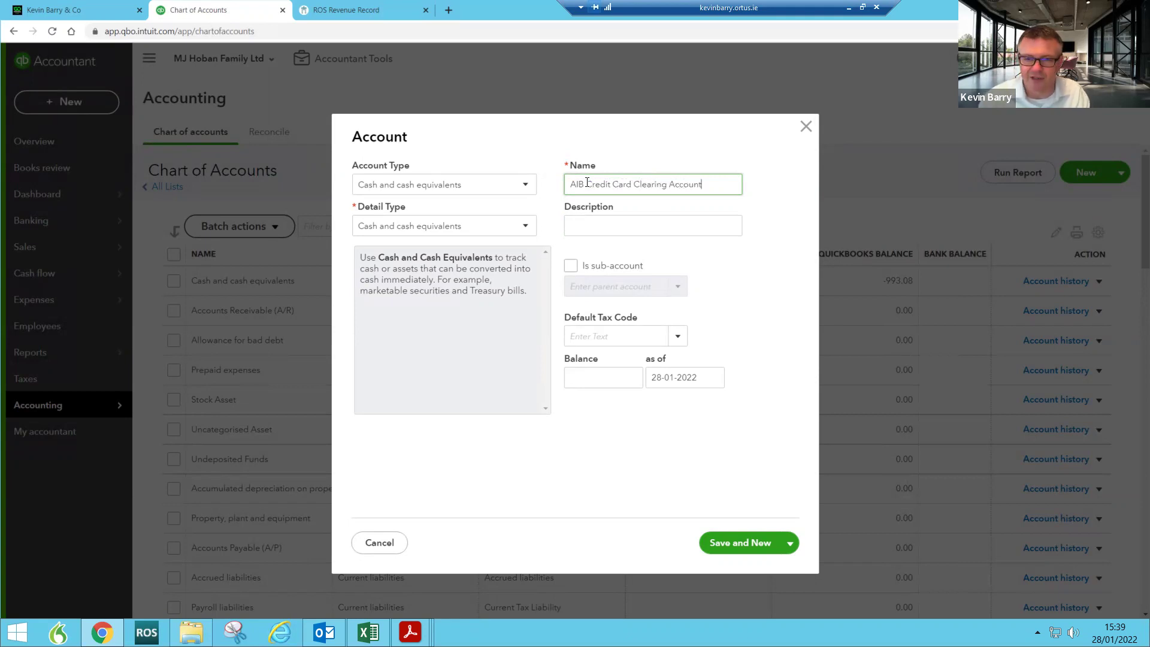
click(783, 544)
click(739, 568)
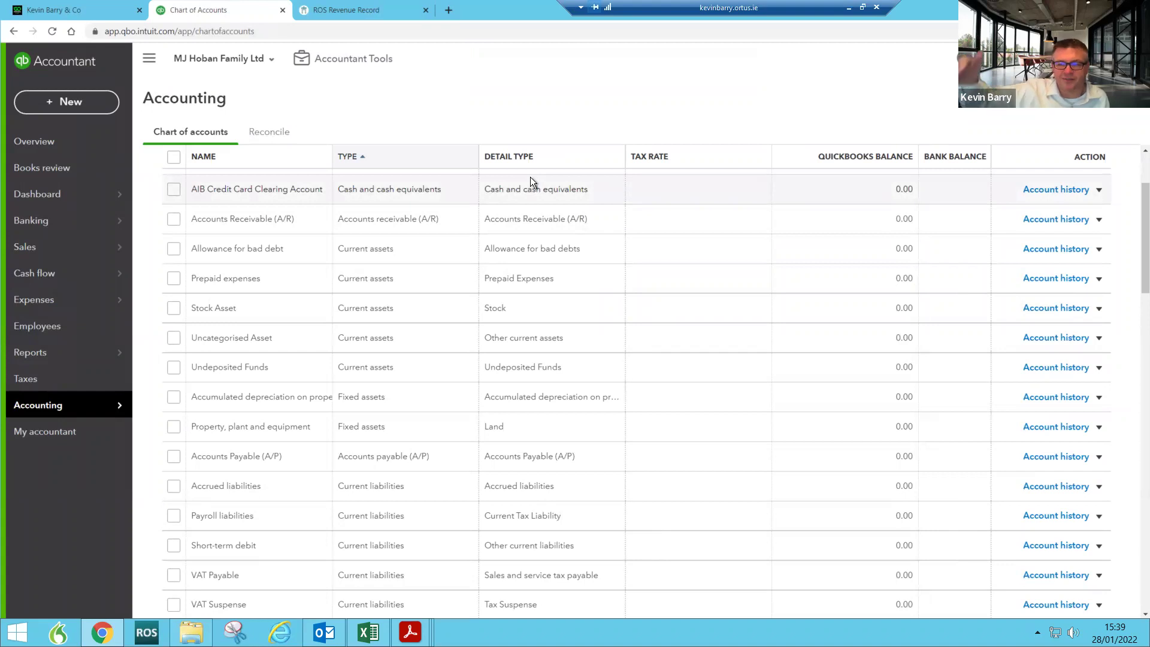
click(57, 200)
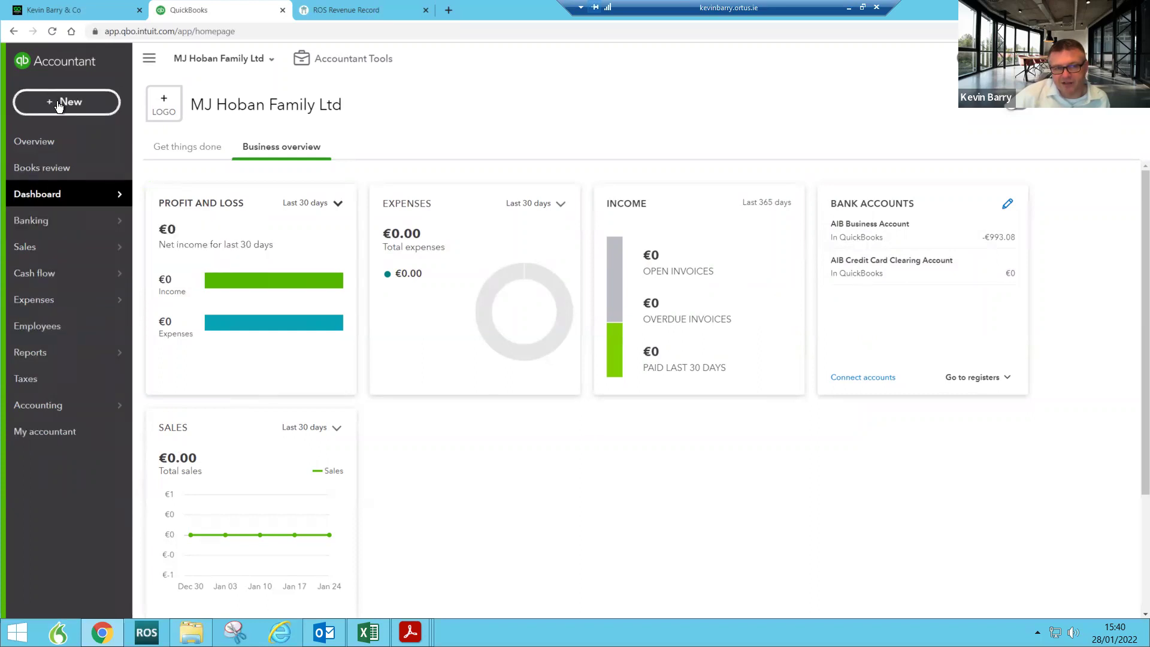
Step: Open MJ Hoban Family Ltd's Banking Receipts page
mouse_move(53, 273)
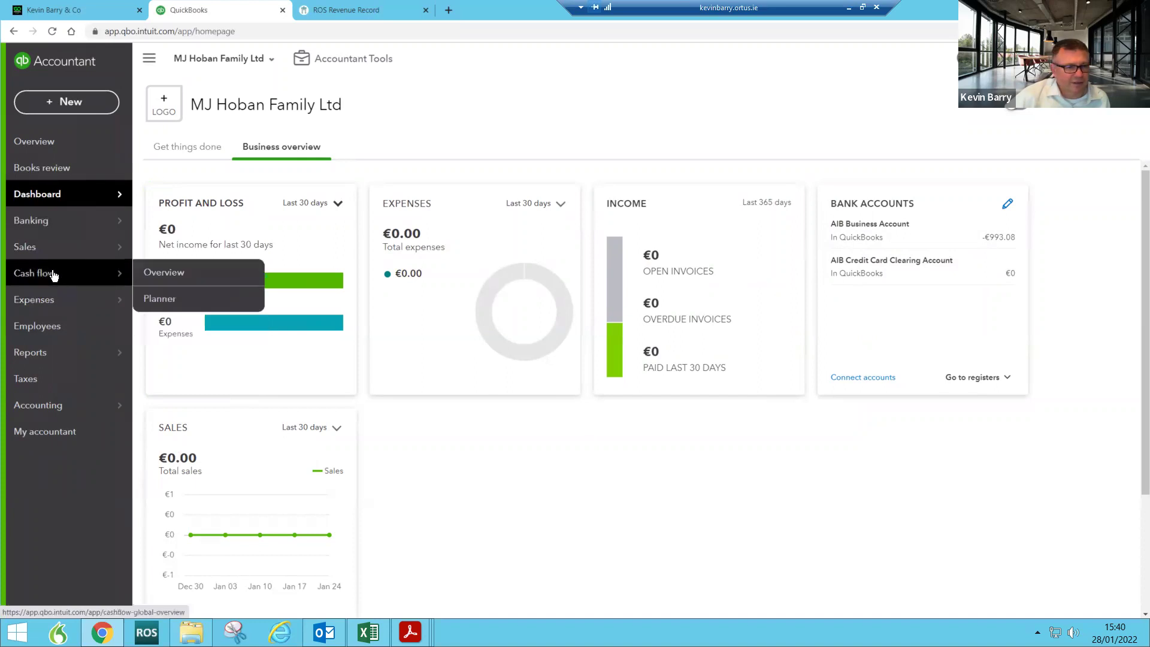
mouse_move(115, 220)
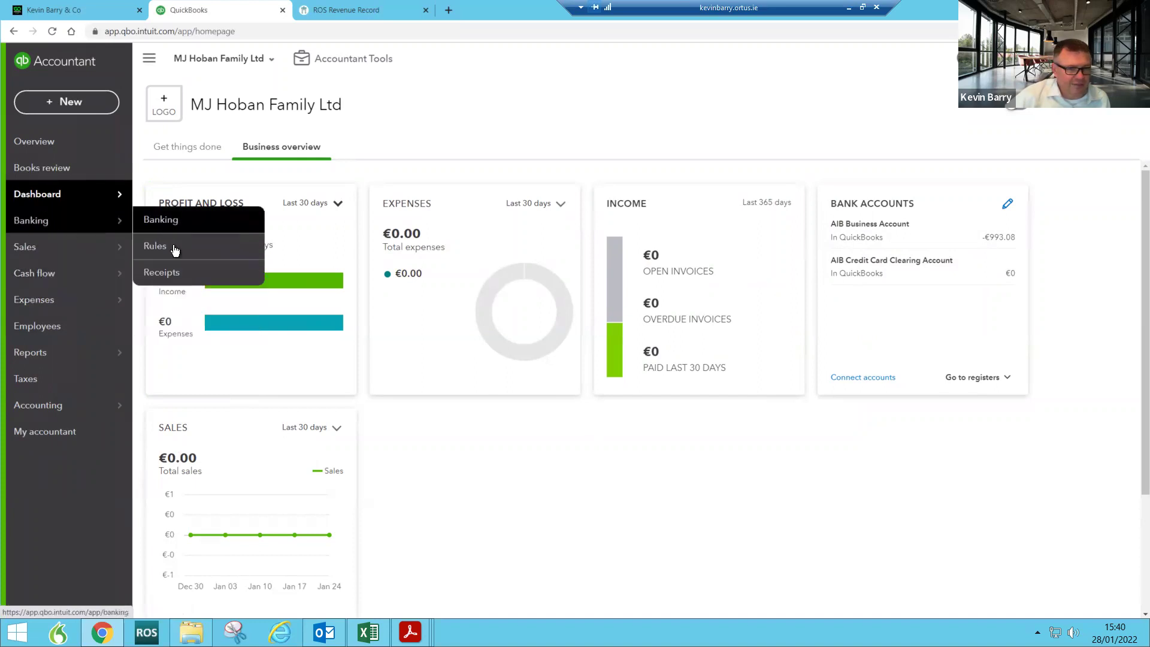
click(167, 271)
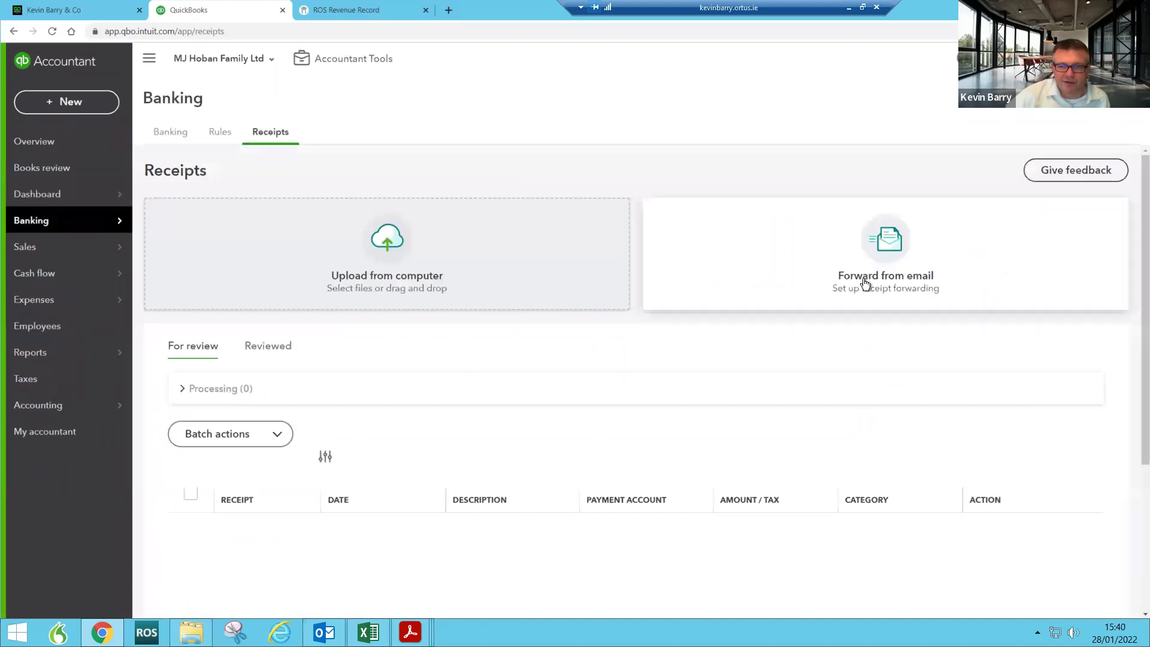
Step: Set up receipt forwarding using the company's email name in all lowercase, confirm it, and finish
click(863, 279)
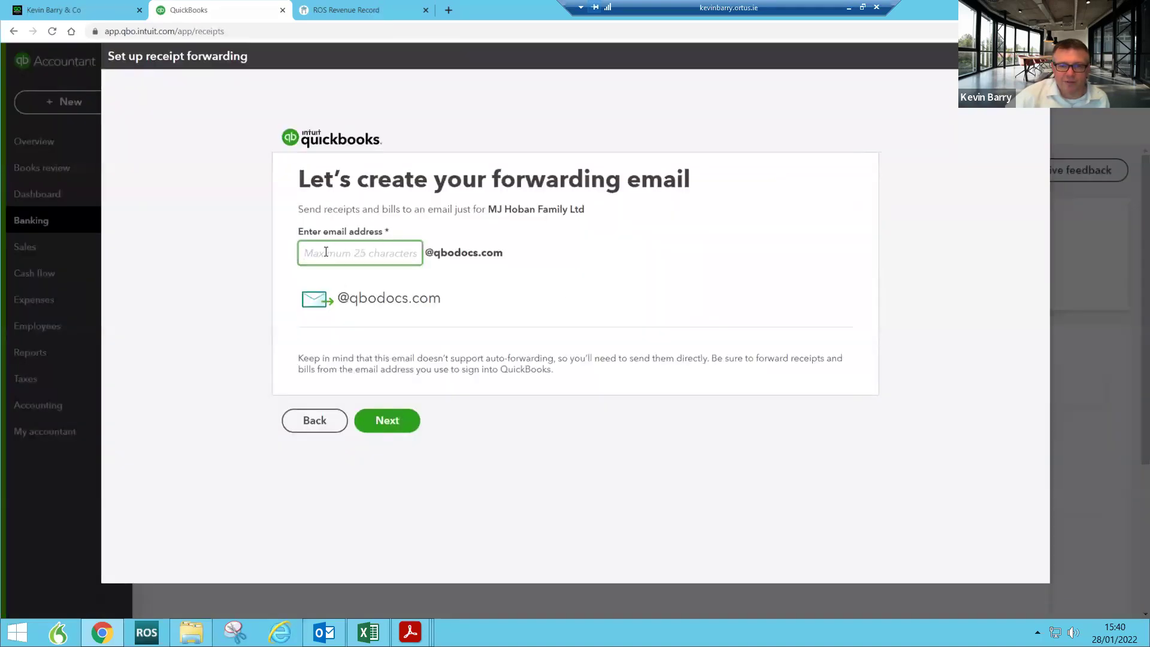
text(MJhoban)
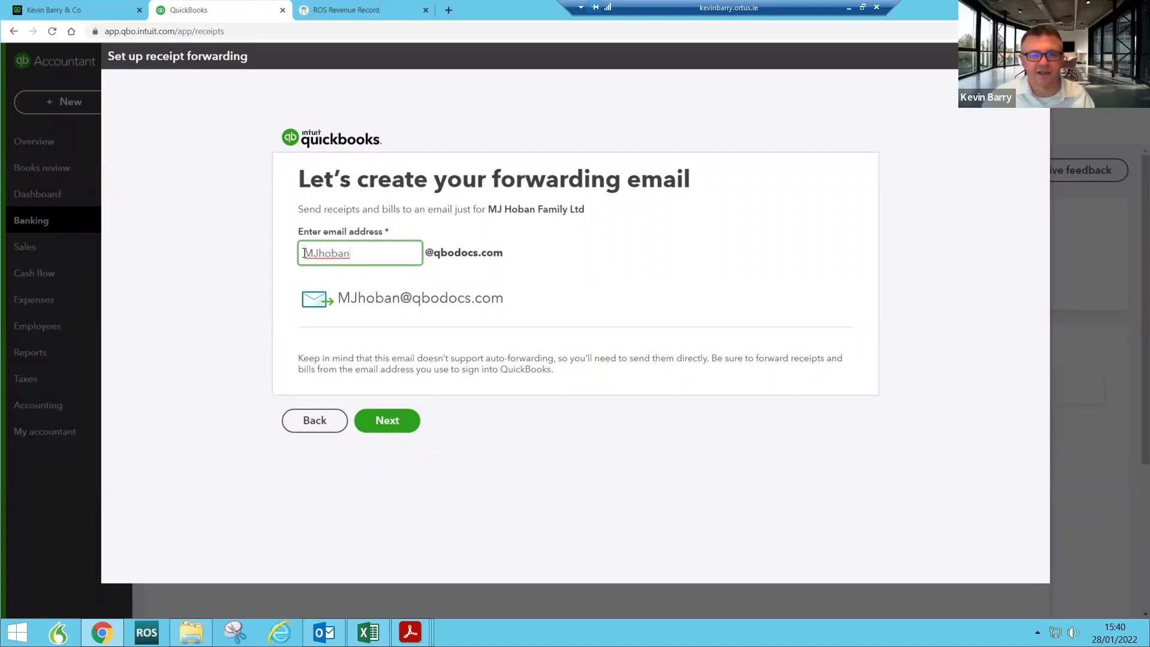
click(305, 253)
key(Delete)
key(Delete)
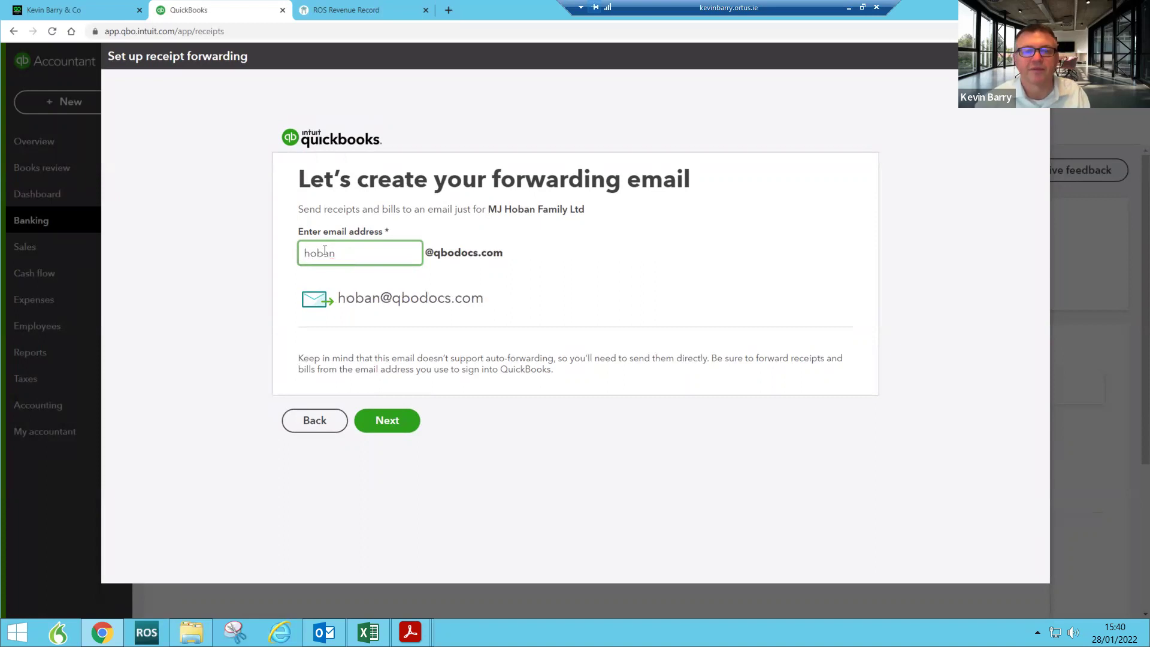
text(mj)
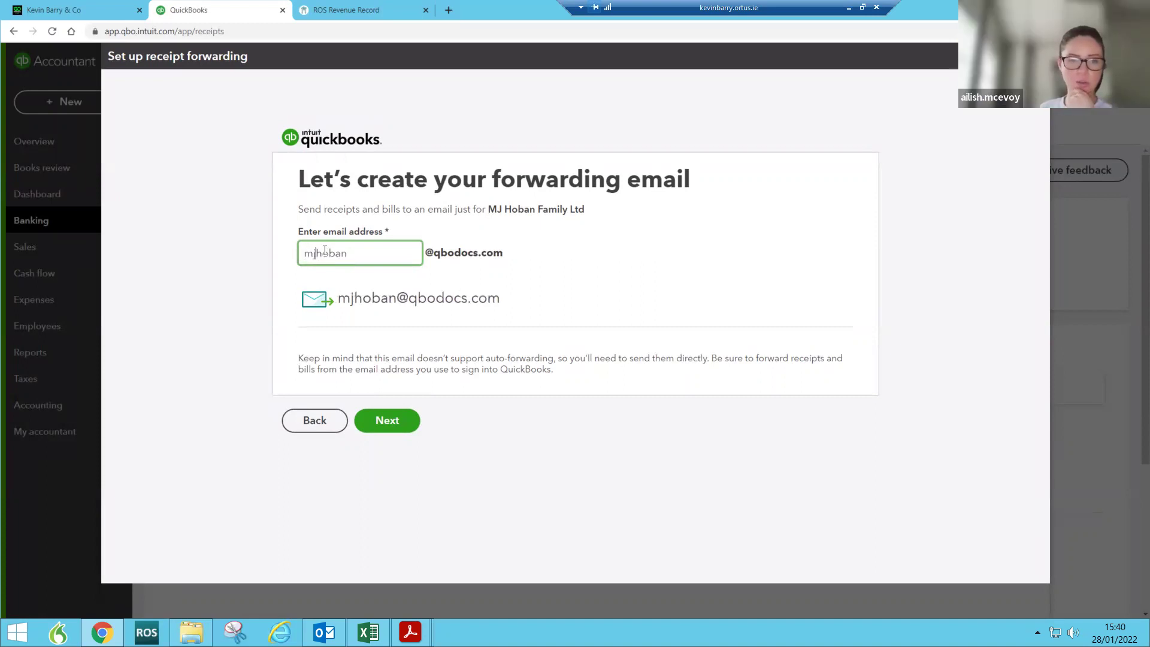
click(364, 422)
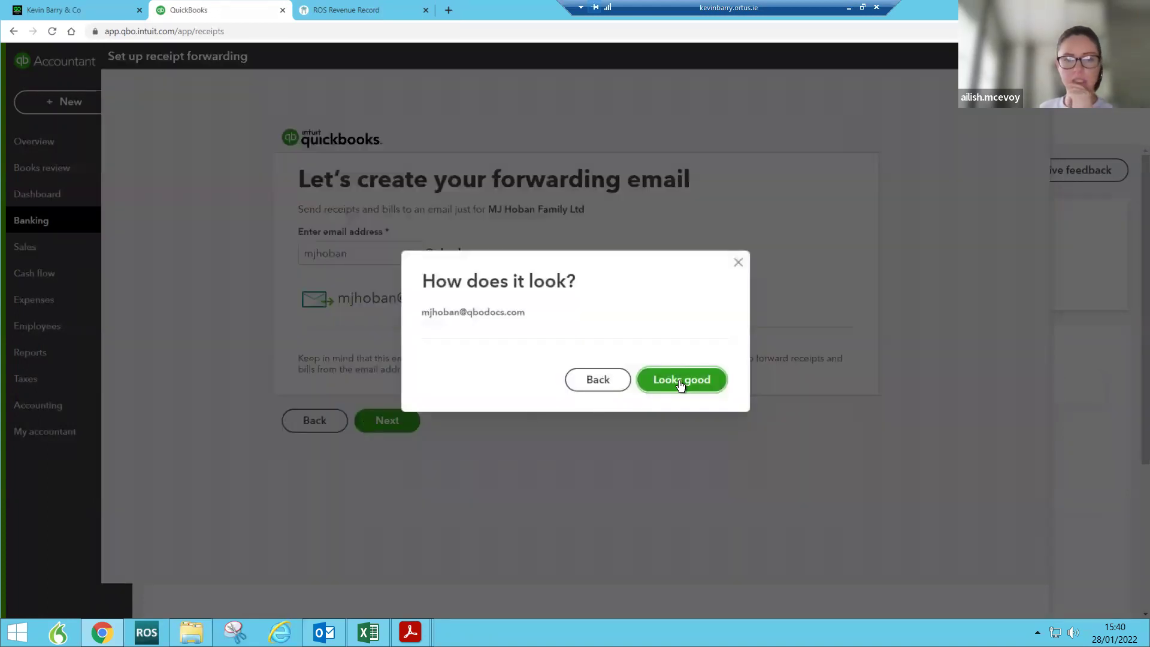
click(681, 381)
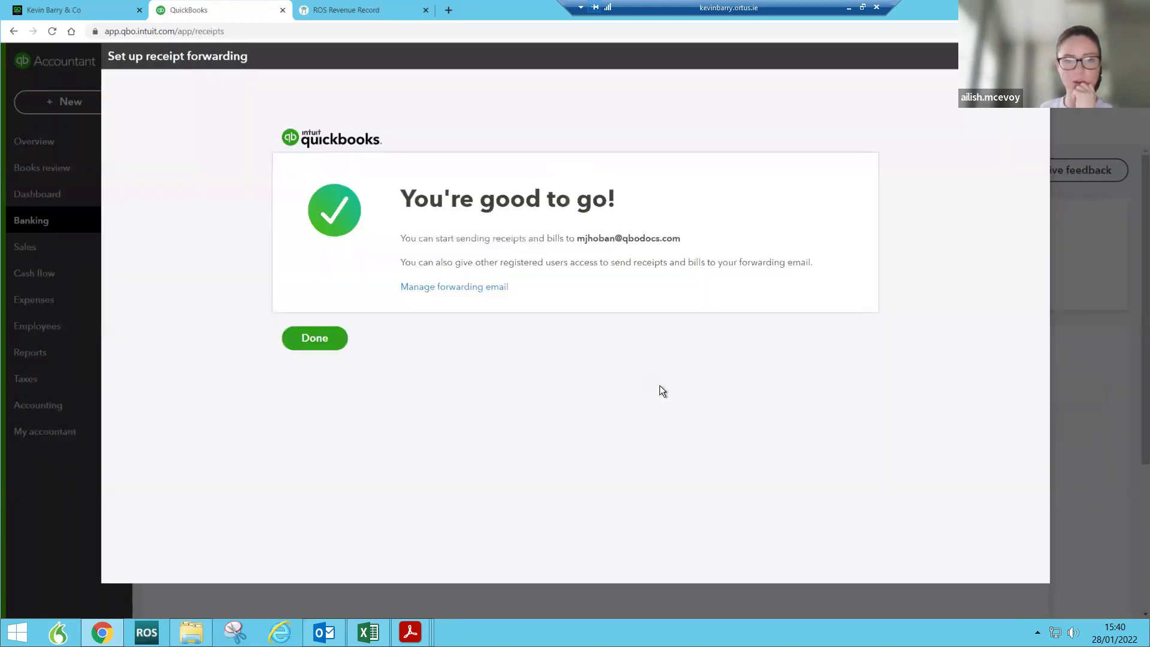
click(312, 342)
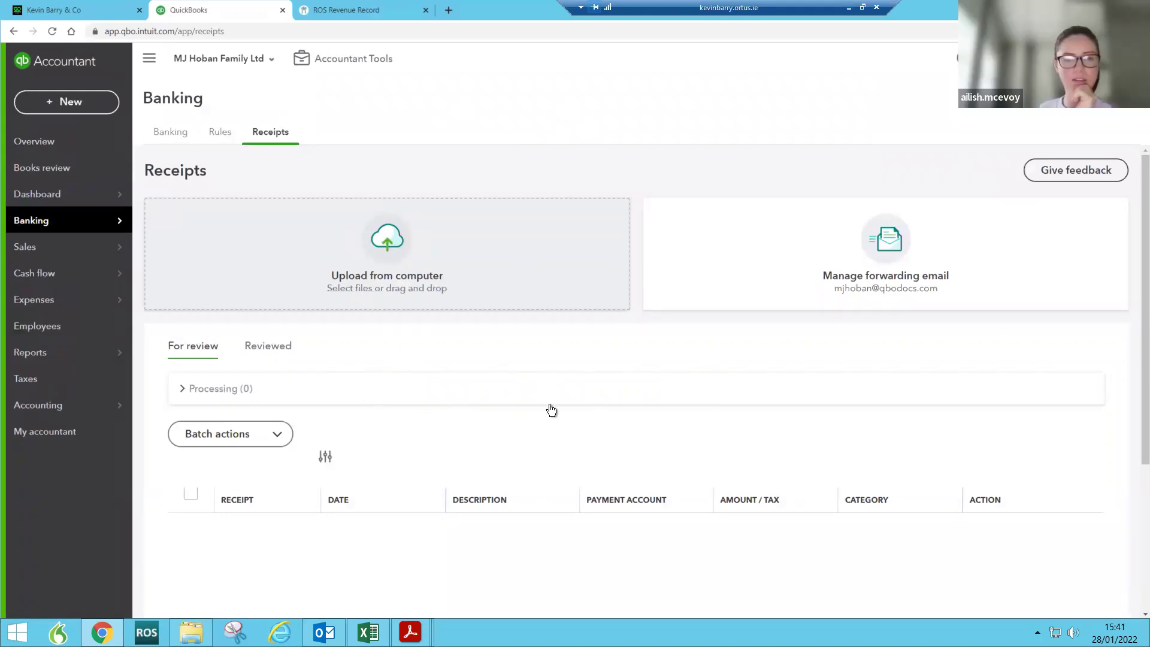
click(88, 195)
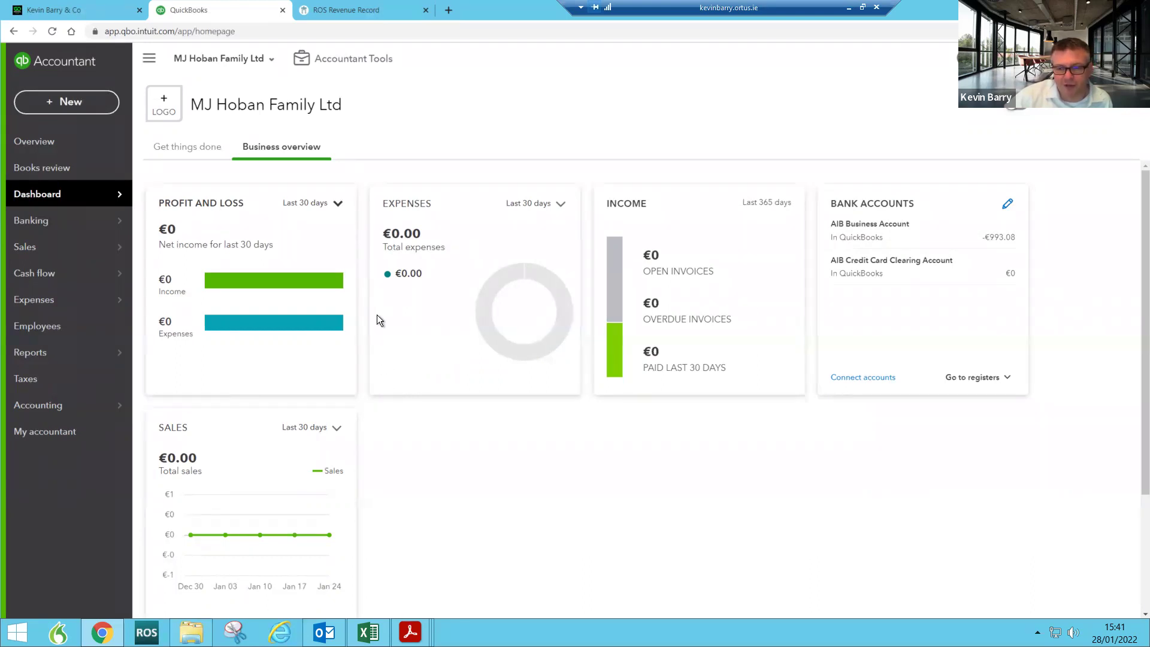
Step: Open the client company dropdown from MJ Hoban Family Ltd's business overview
click(268, 63)
Step: Switch to Westport Cineplex Ltd and open the Film hire account's transaction history
click(244, 197)
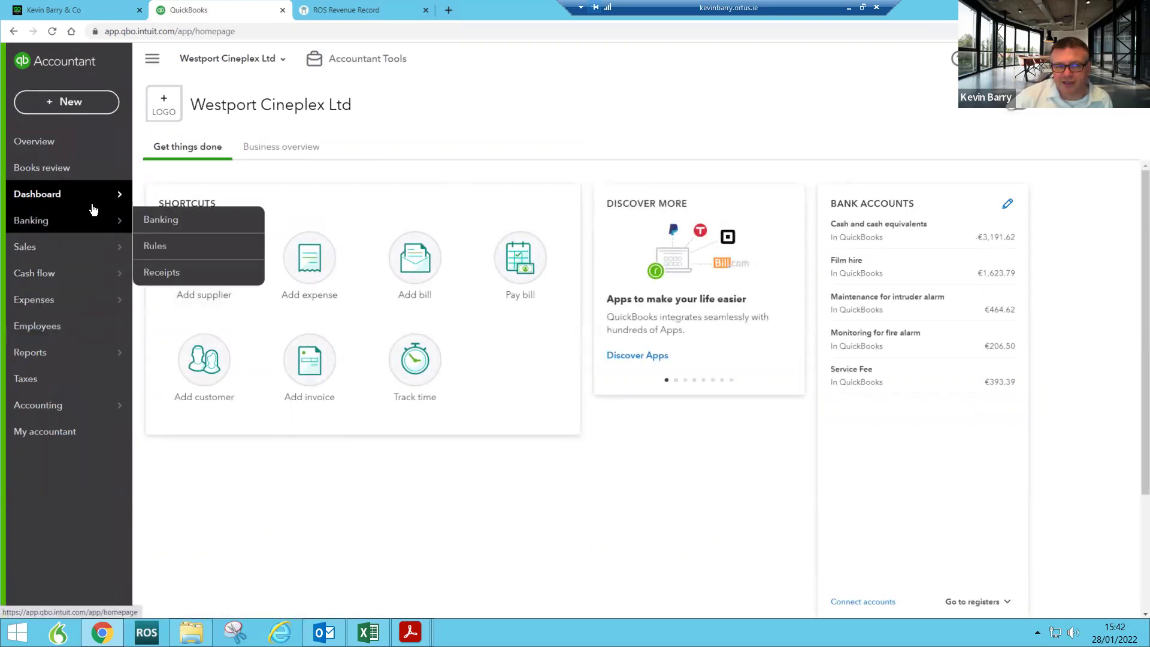
mouse_move(115, 197)
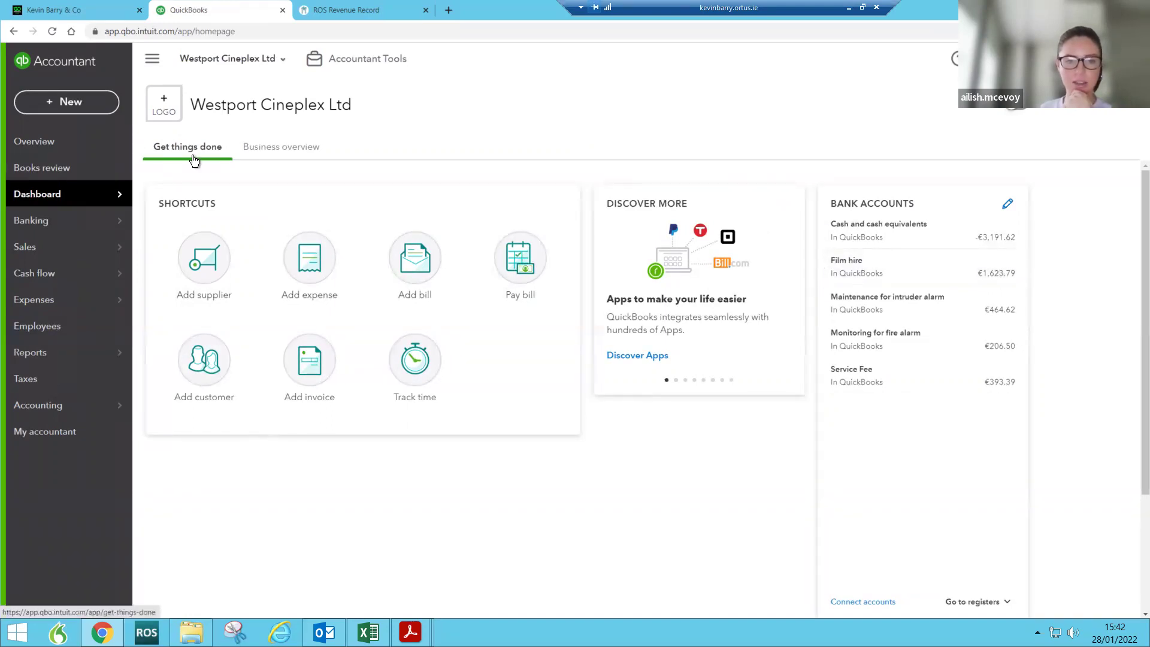
mouse_move(103, 413)
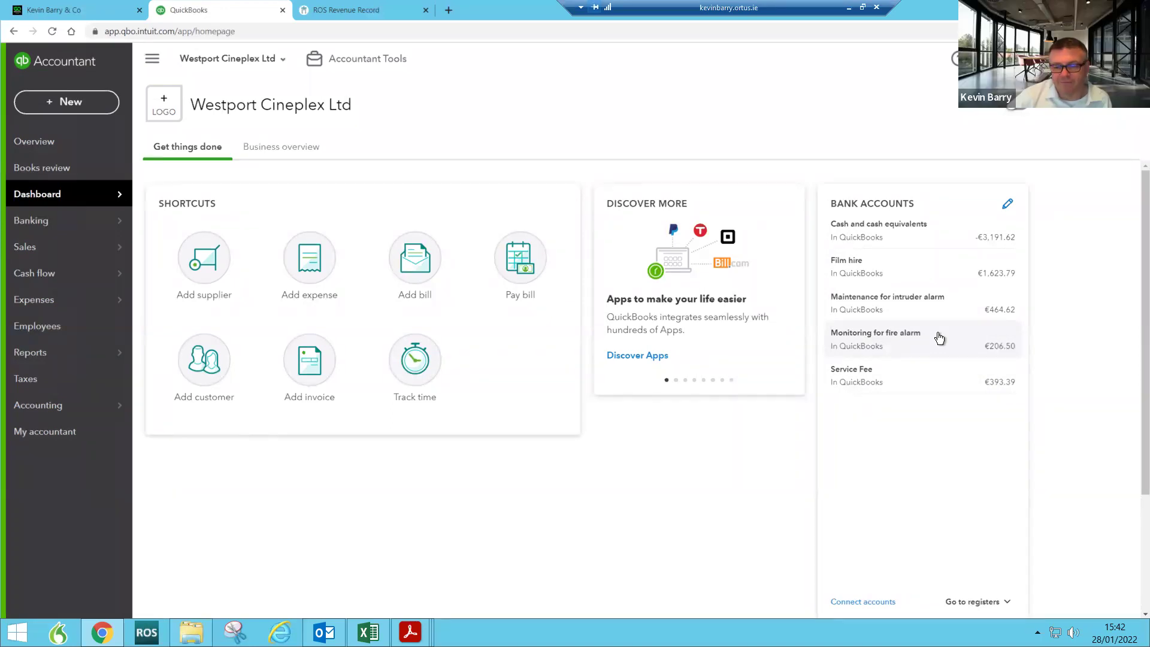
click(998, 276)
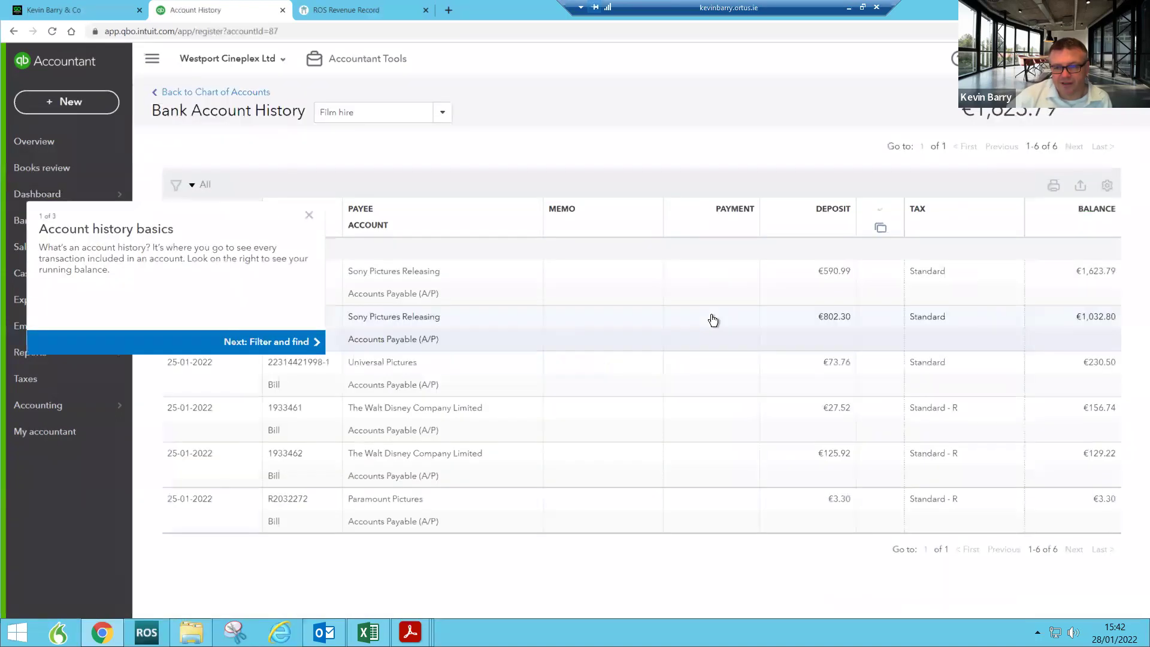
click(314, 225)
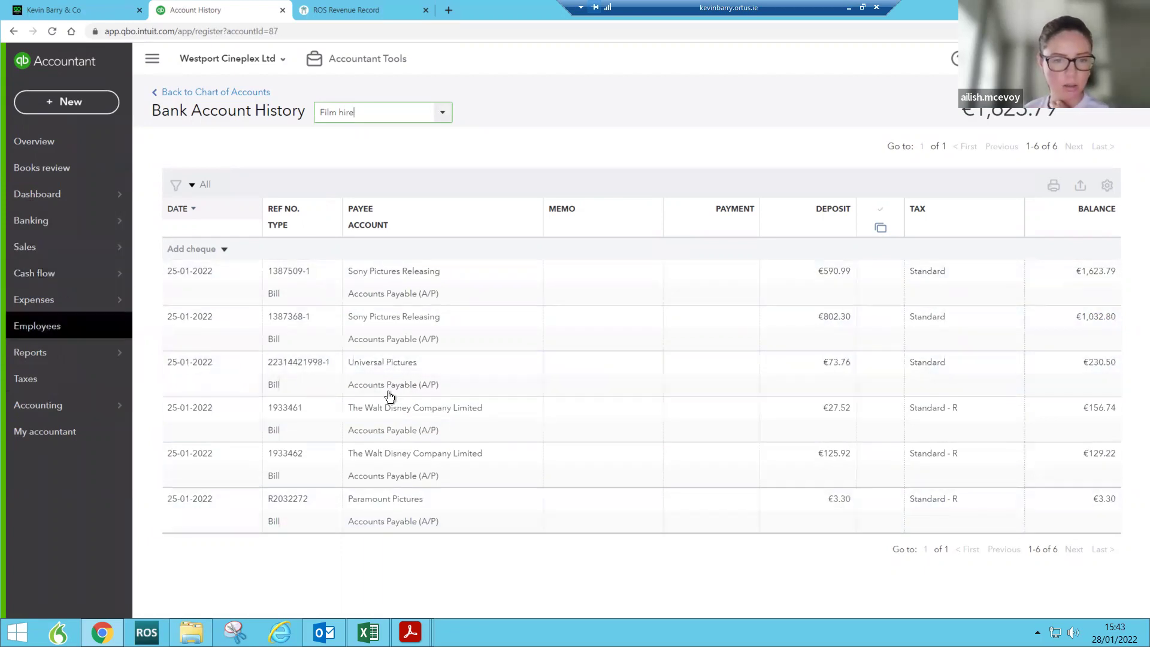
click(293, 387)
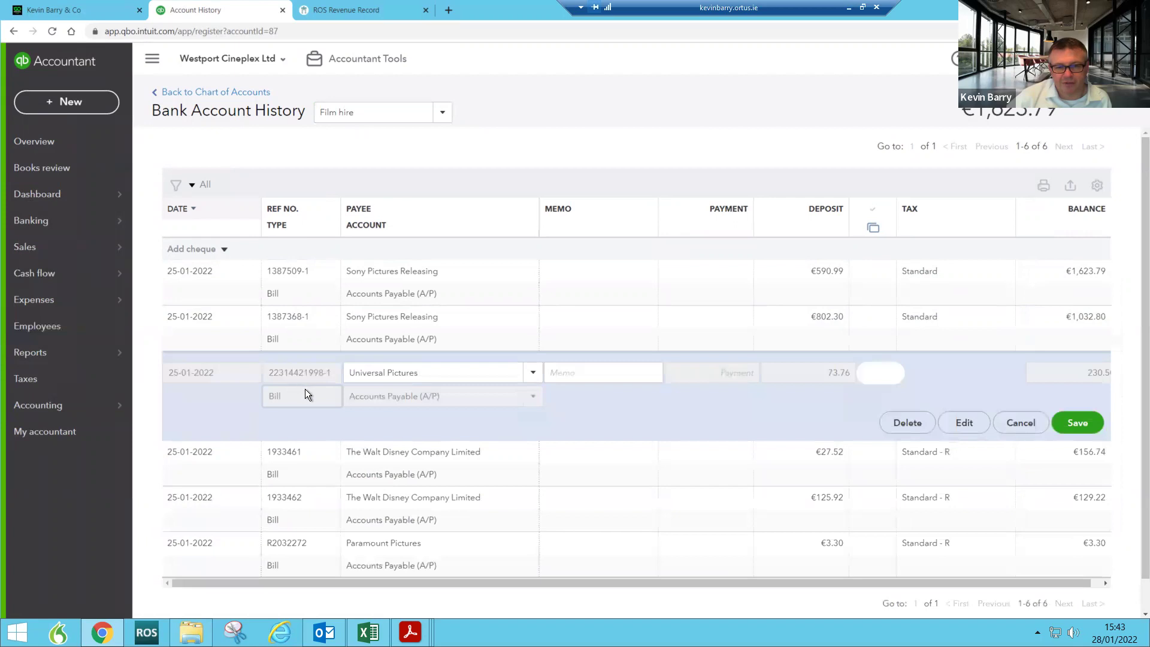
click(963, 422)
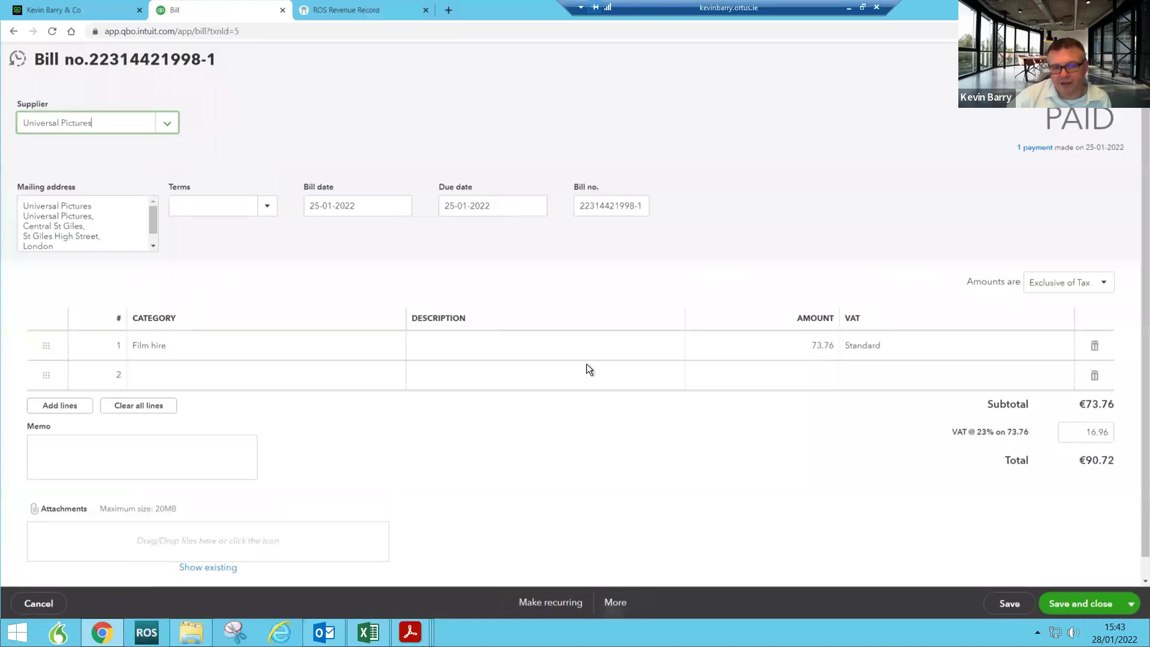
click(617, 604)
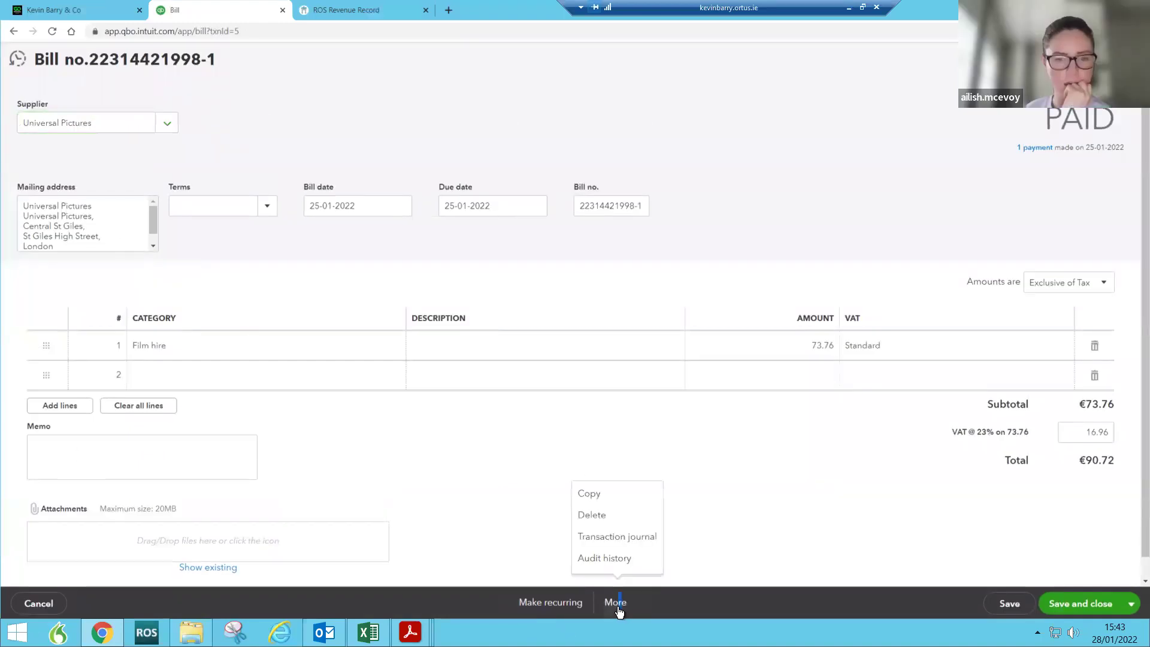
click(612, 559)
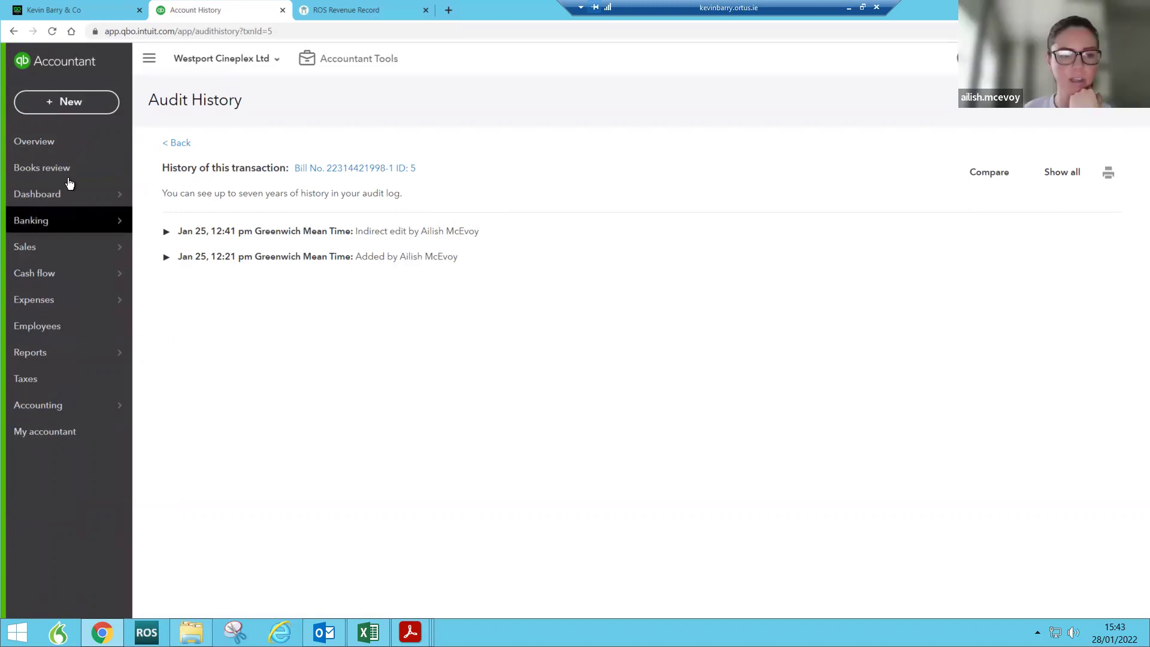
mouse_move(65, 191)
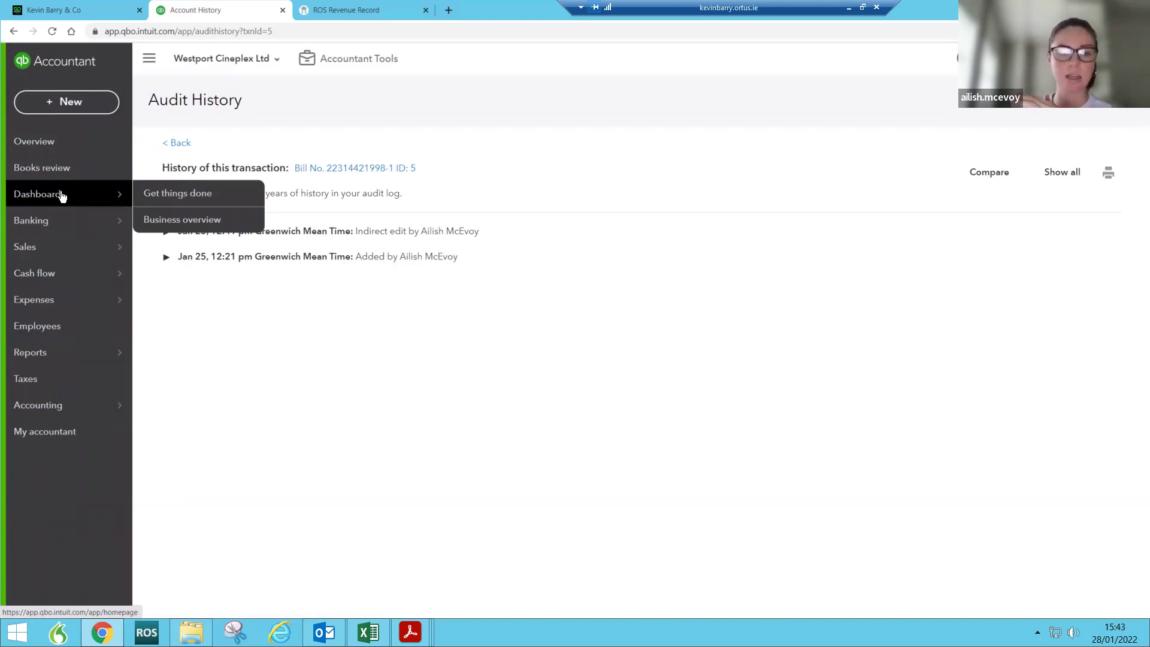
click(65, 192)
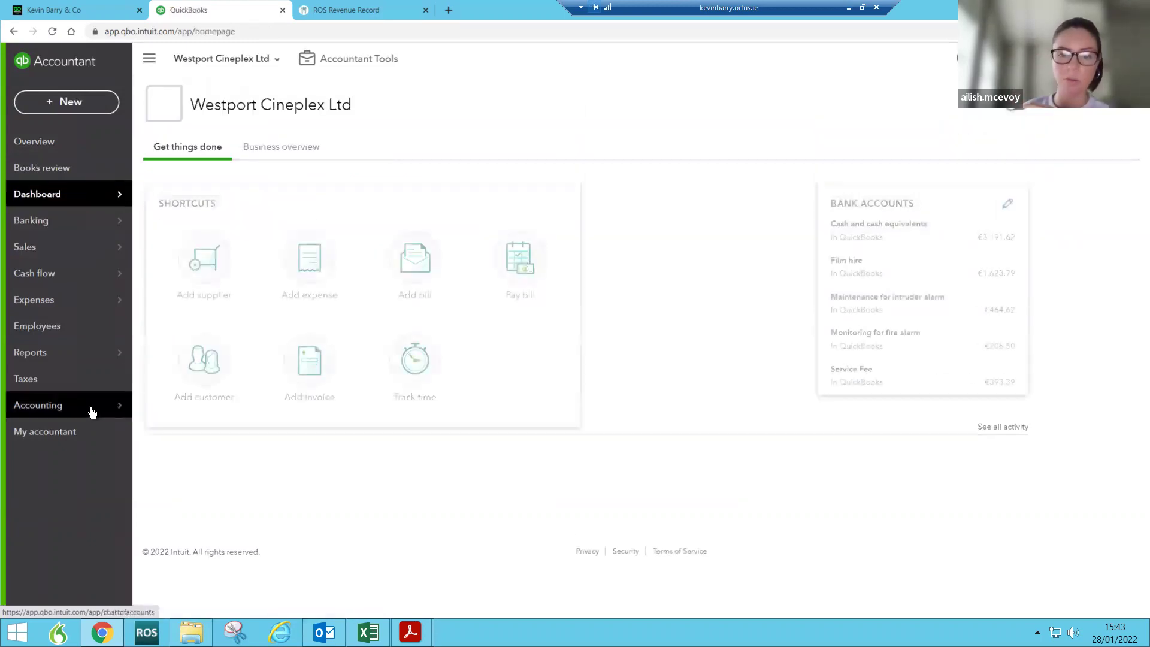
mouse_move(91, 406)
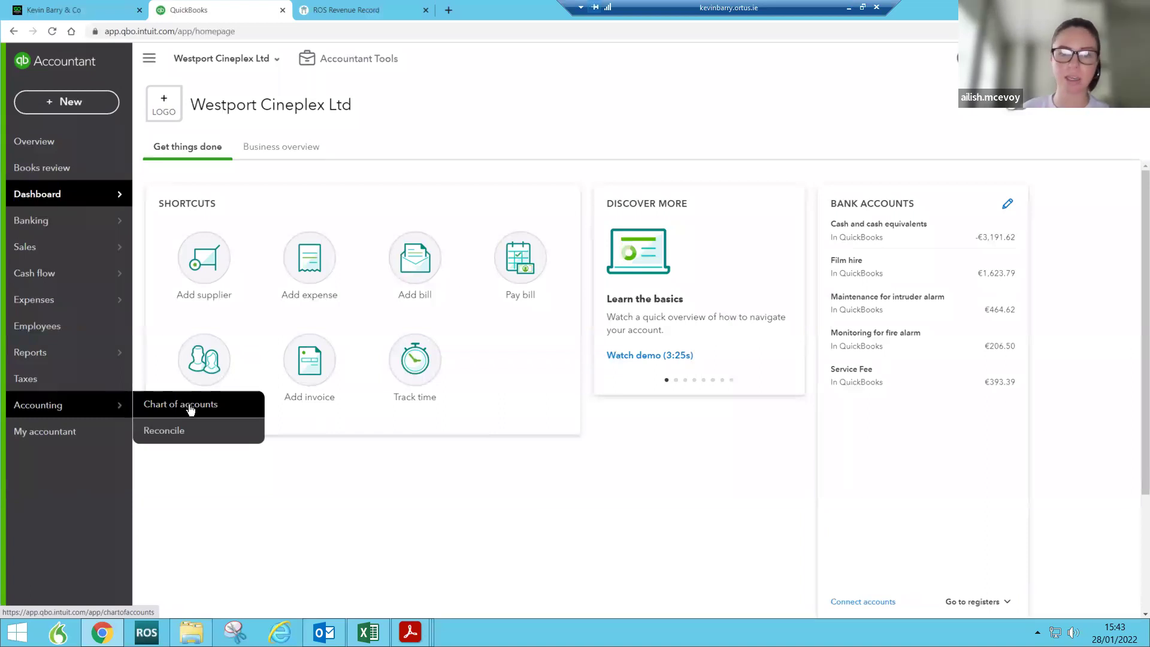
Step: Check Film hire's account type in the Chart of Accounts, keeping Cash and cash equivalents, without saving
click(191, 405)
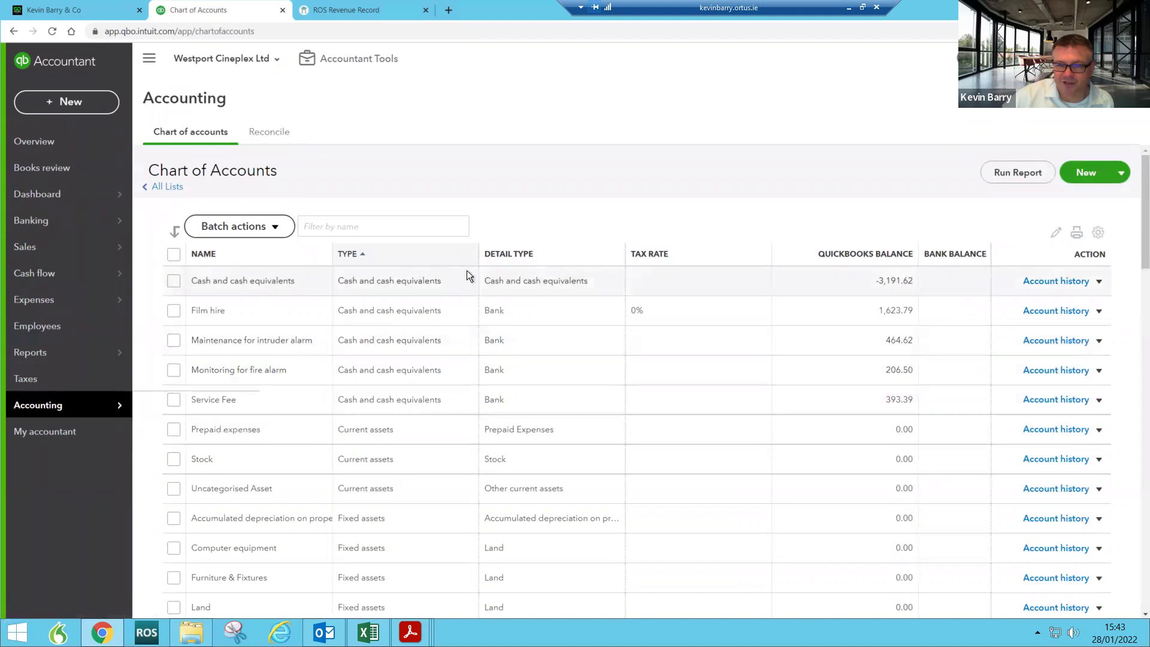
click(1100, 312)
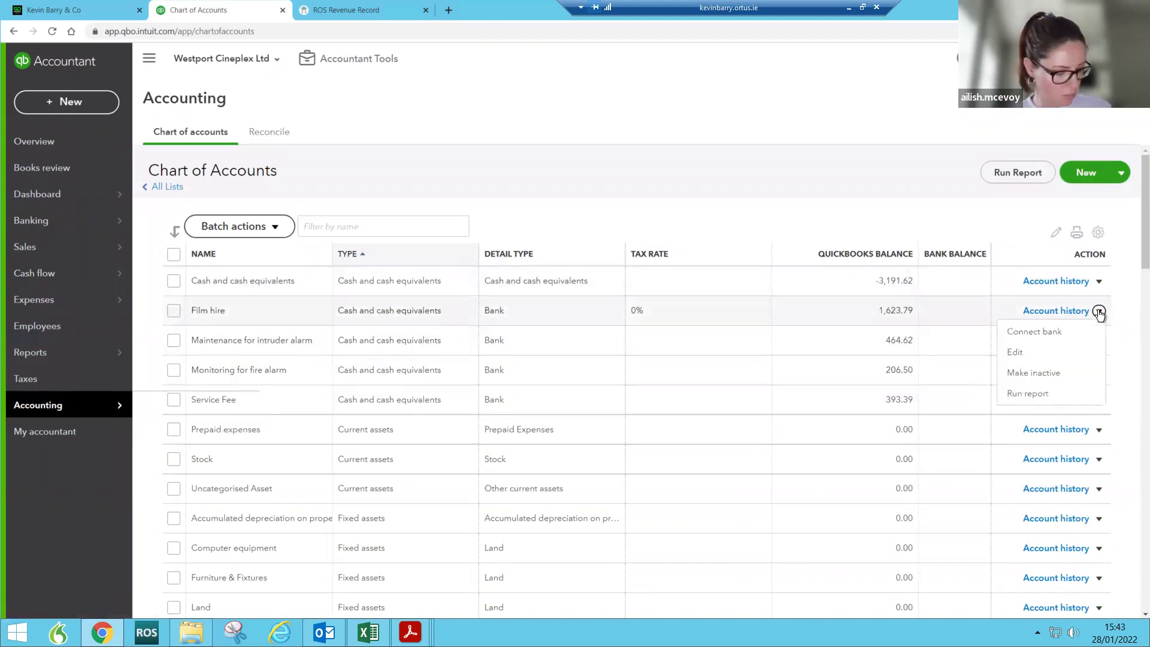
click(1017, 354)
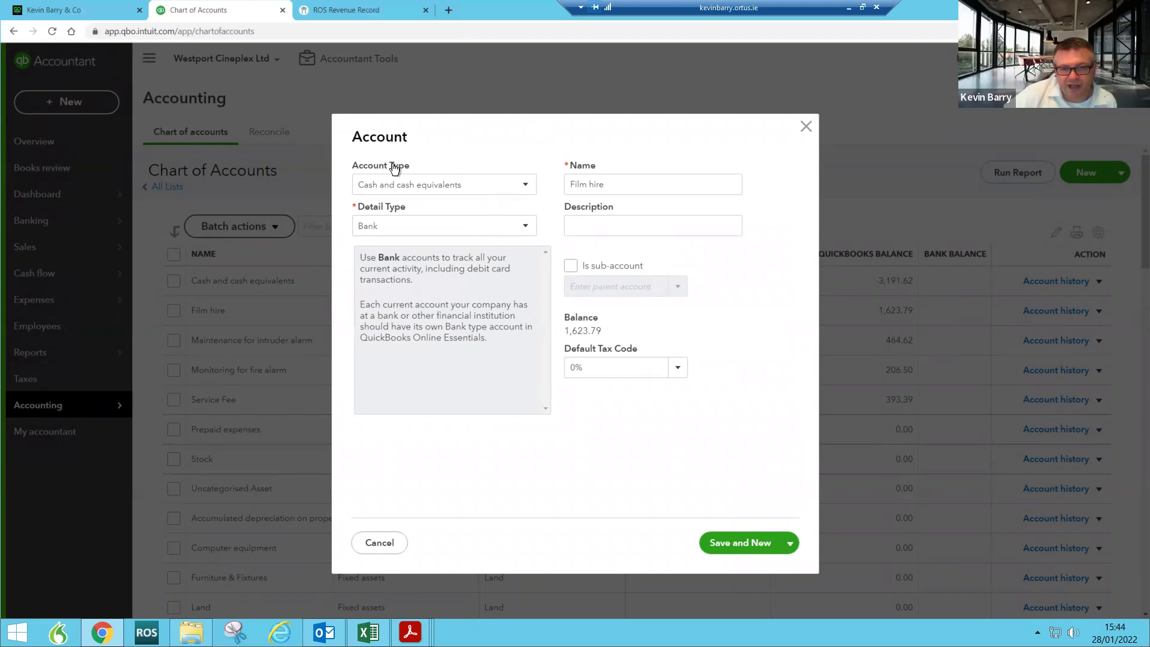
click(392, 187)
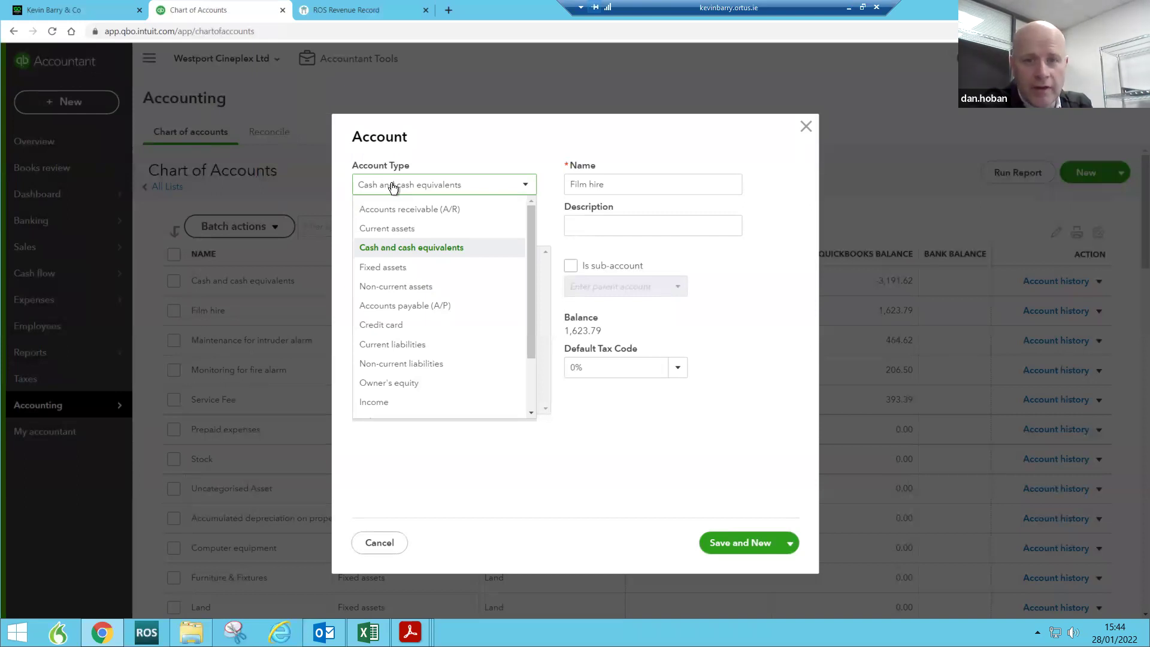
click(458, 142)
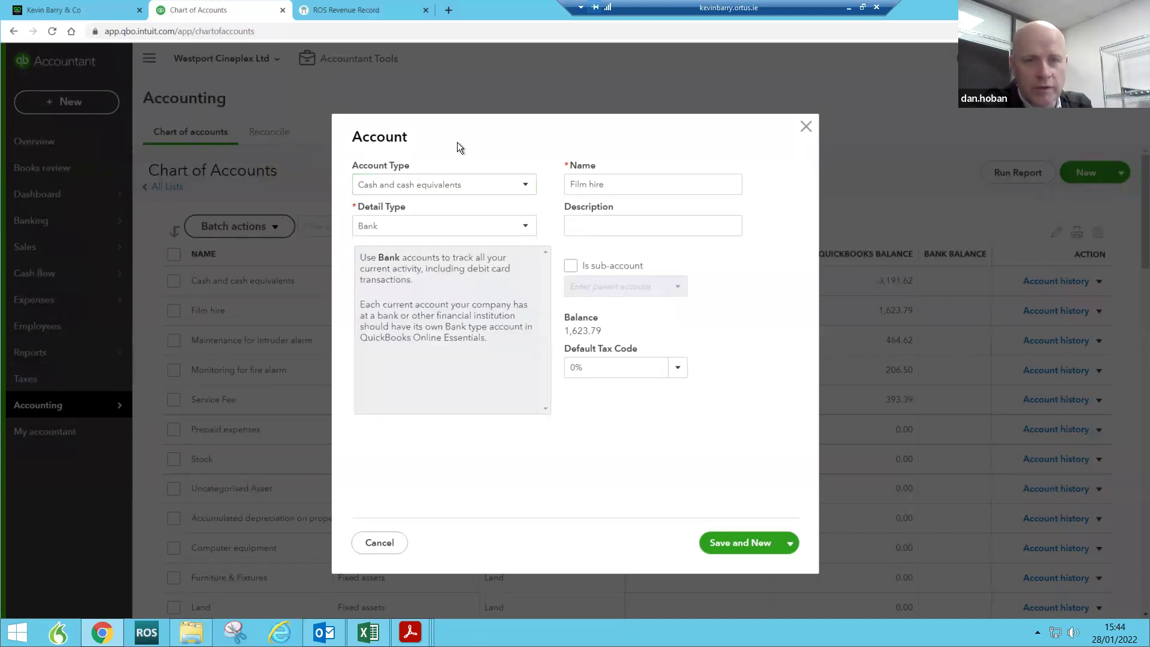
click(806, 127)
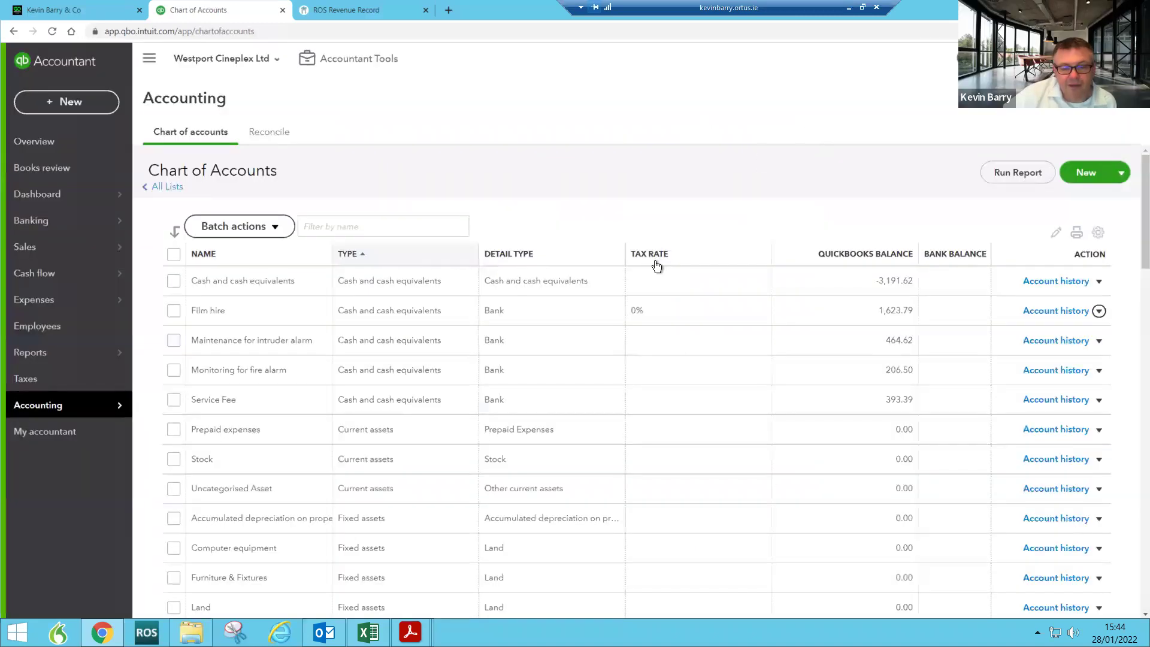